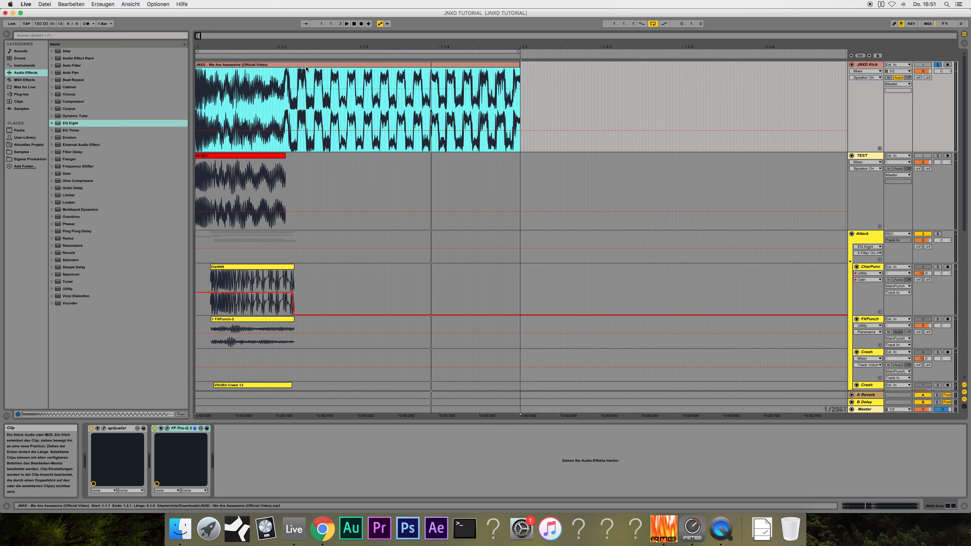
- Trim the start of the reference clip on the JNXD Kick track to 1.1.2 and play the remaining tail
key(space)
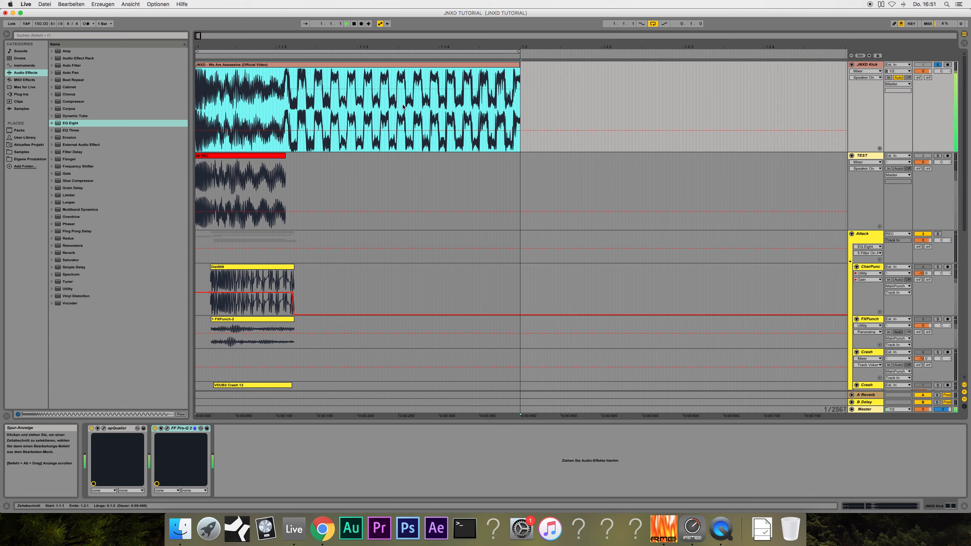
key(space)
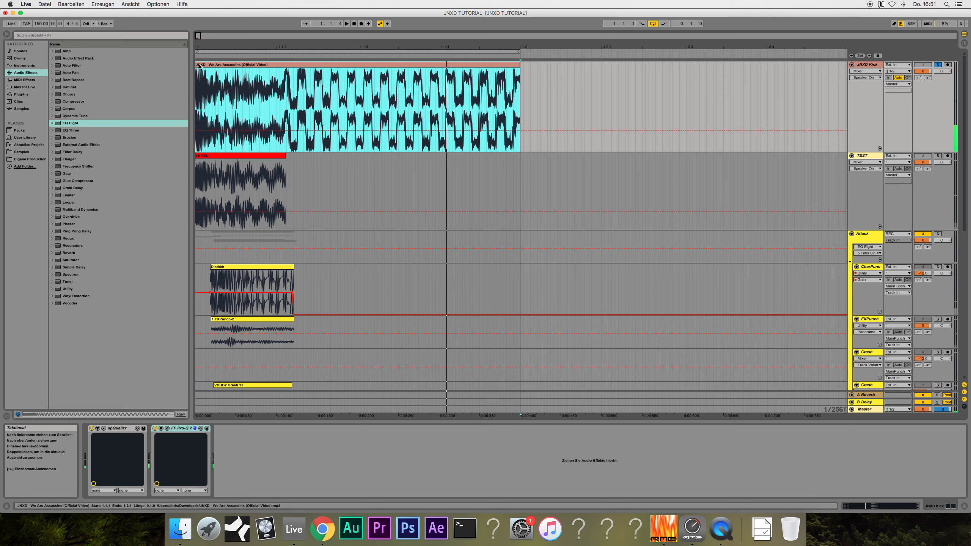
drag(197, 66, 290, 68)
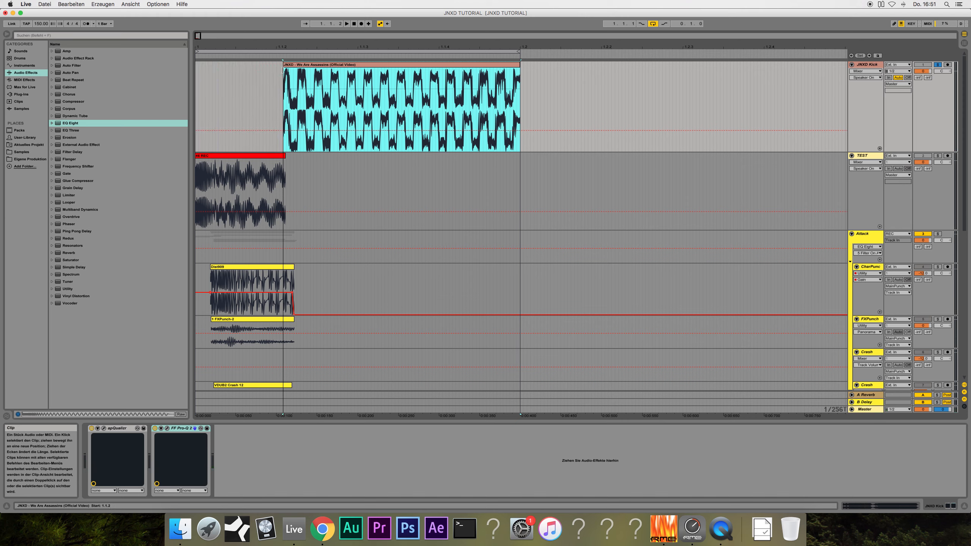
click(873, 67)
key(space)
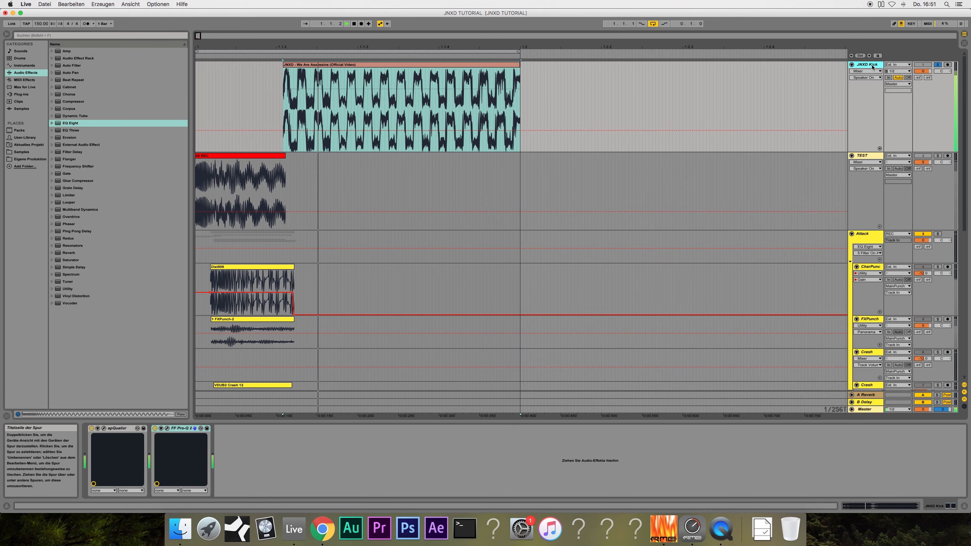
- Unsolo the JNXD Kick track, and collapse and deactivate the Attack group
click(938, 65)
scroll(910, 181, down, 3)
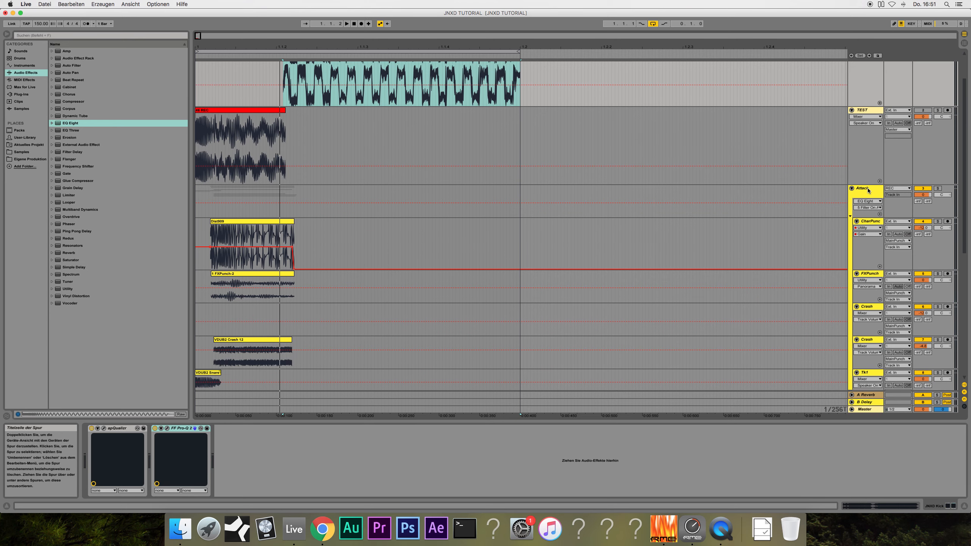
click(855, 202)
click(852, 188)
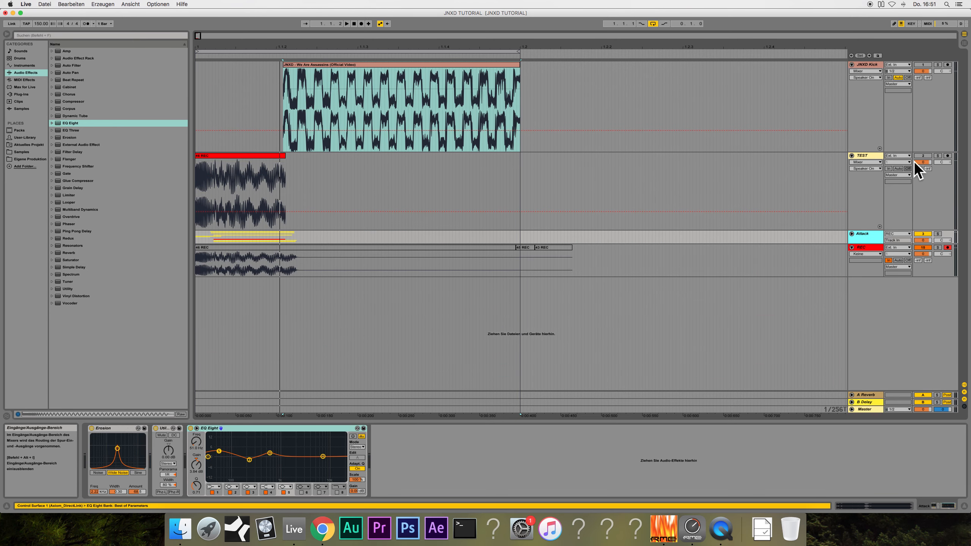
click(870, 156)
click(869, 236)
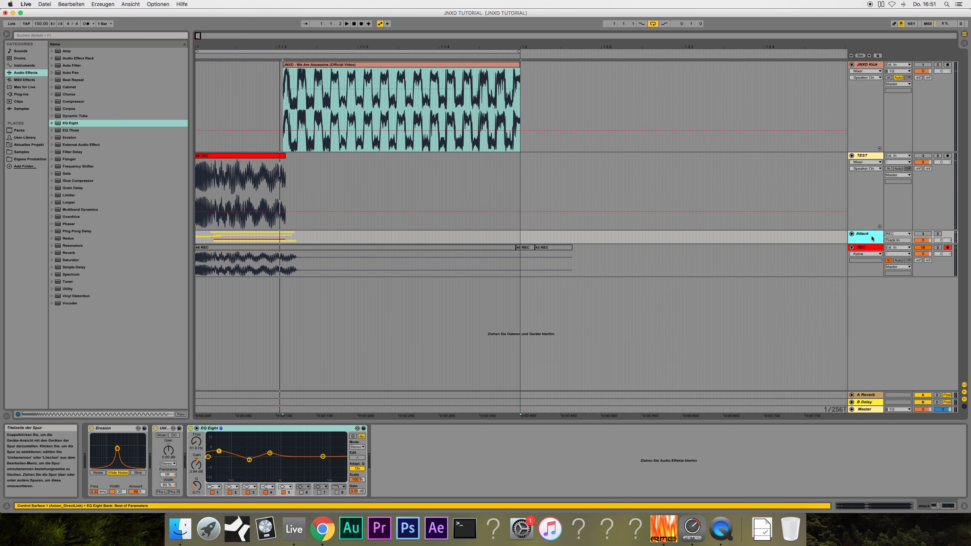
- Expand the Attack group to examine its layer tracks and collapse it again
click(852, 234)
scroll(804, 249, down, 10)
scroll(804, 249, up, 9)
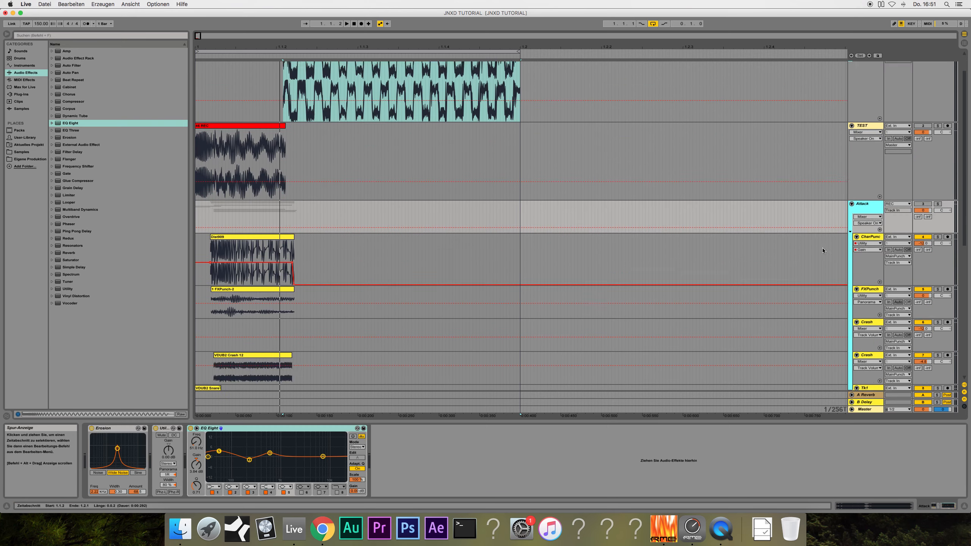
scroll(822, 251, up, 2)
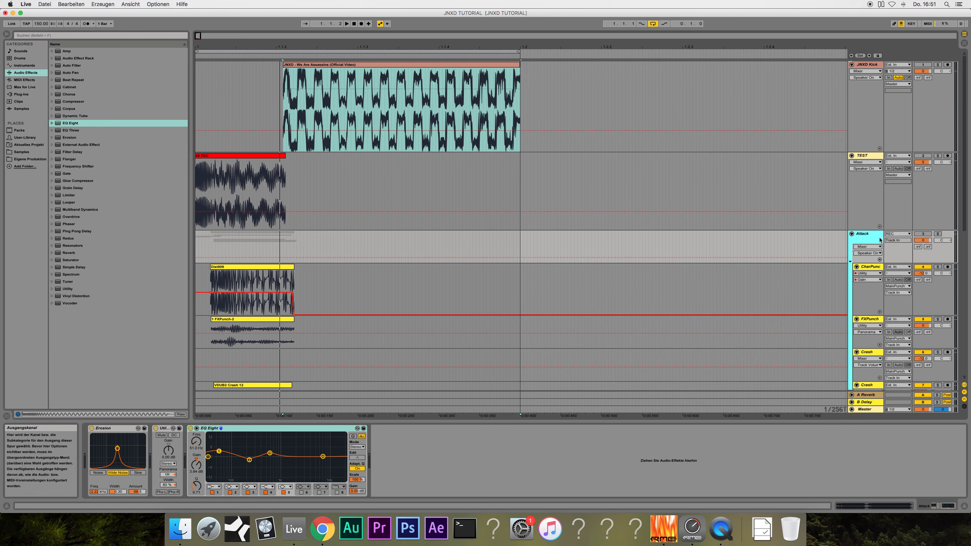
click(852, 234)
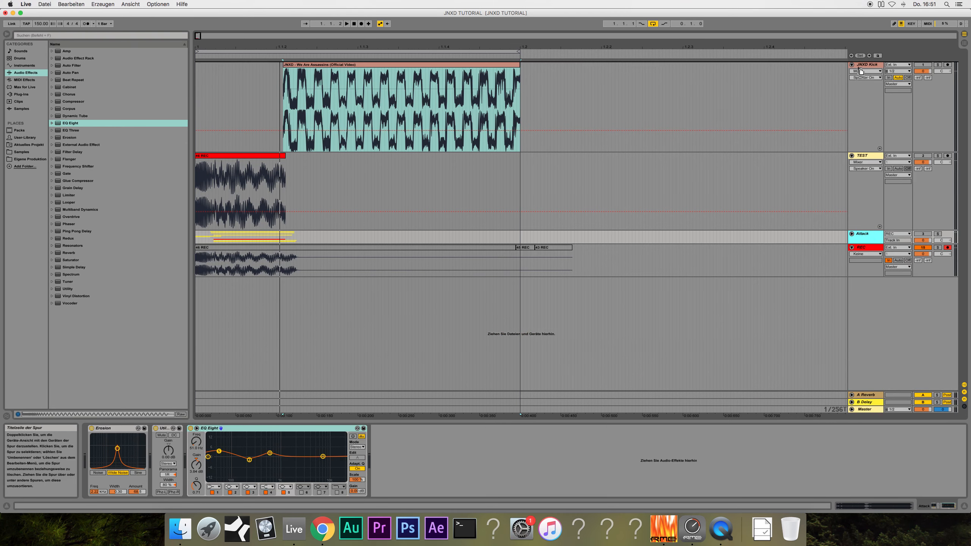
- Reorder the tracks so Attack comes first and TEST sits directly above JNXD Kick, and fold the TEST track
drag(863, 84, 865, 65)
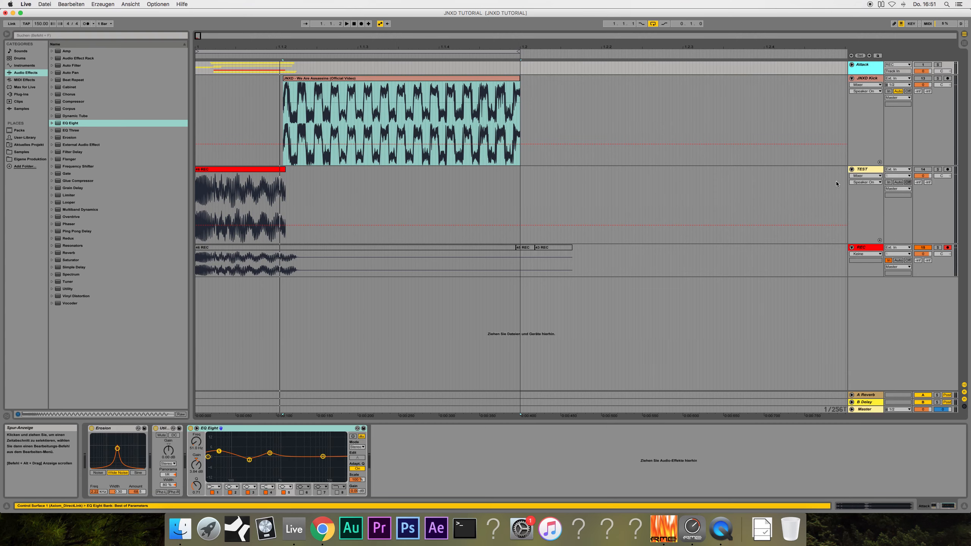
drag(863, 169, 864, 80)
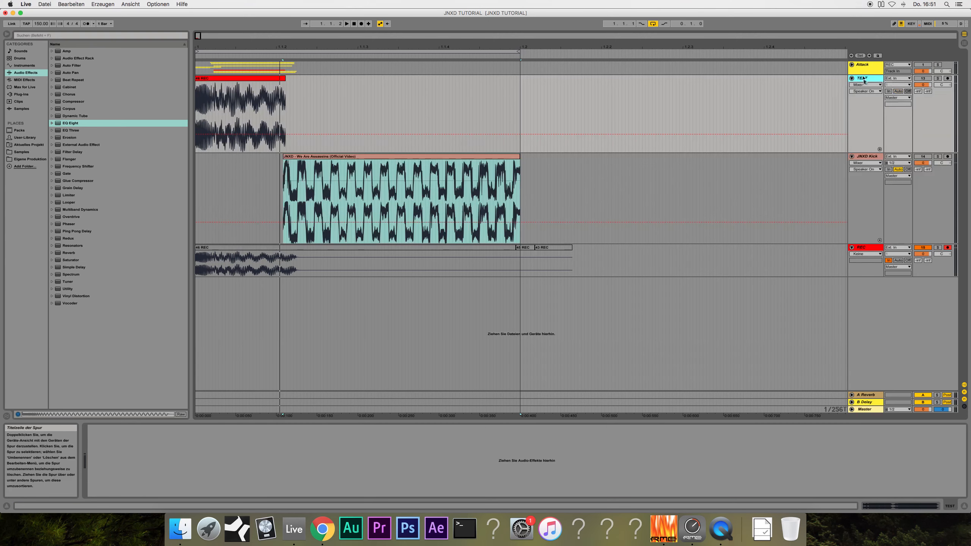
click(852, 78)
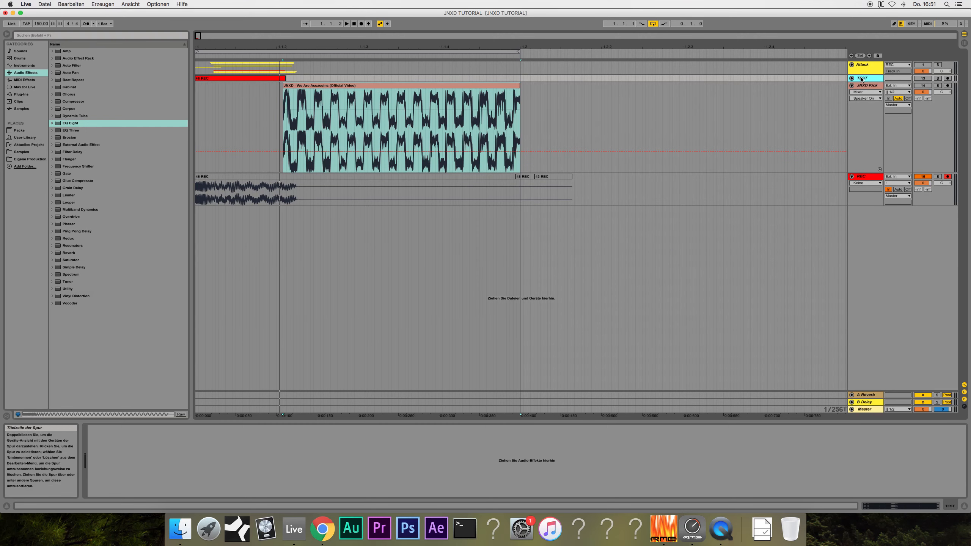
- Delete all recorded clips from the REC track
click(228, 177)
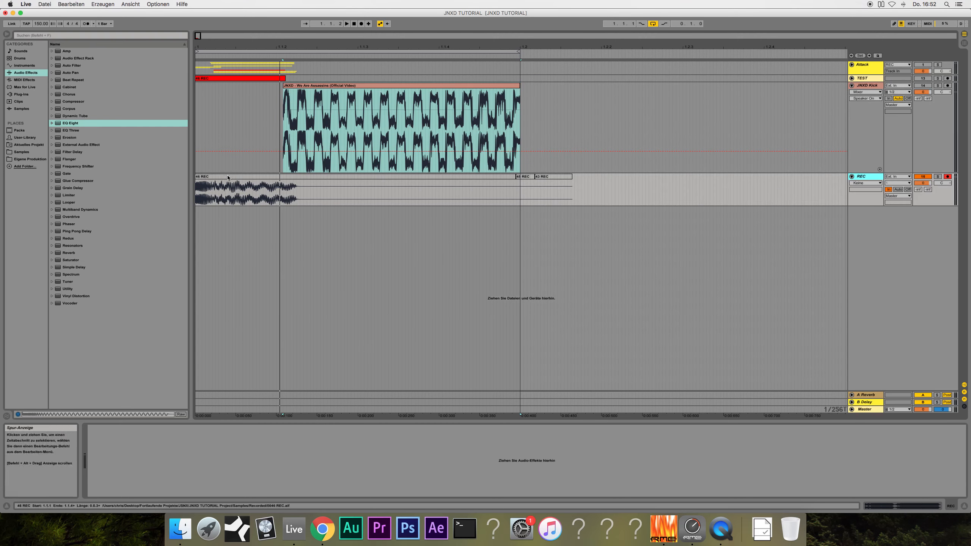
key(Delete)
drag(581, 177, 432, 193)
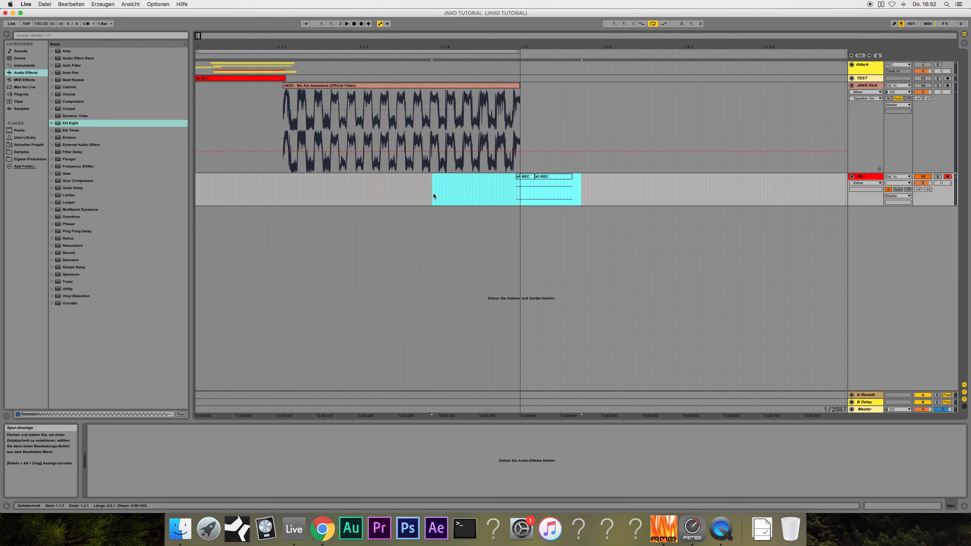
key(Delete)
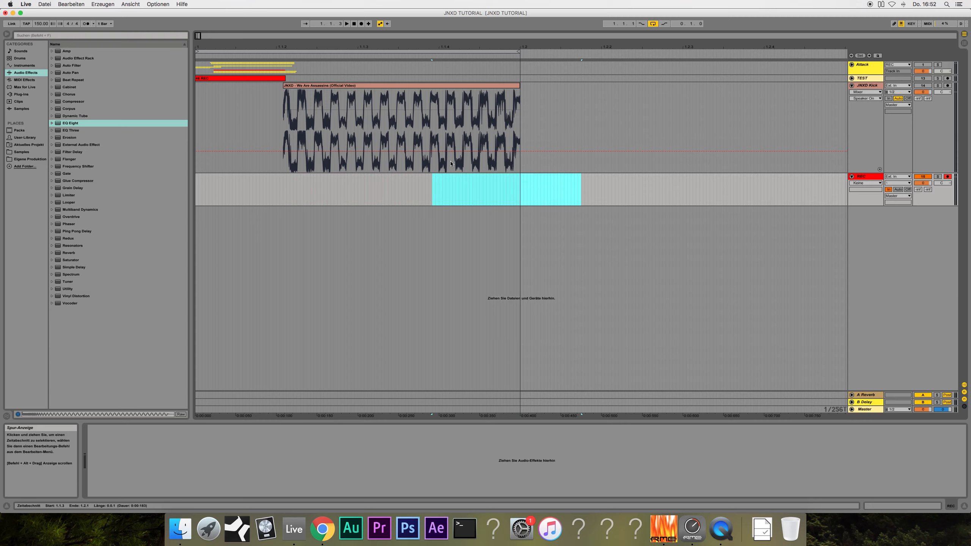
- Insert a new audio track below JNXD Kick and name it TailBass
click(868, 87)
key(super+t)
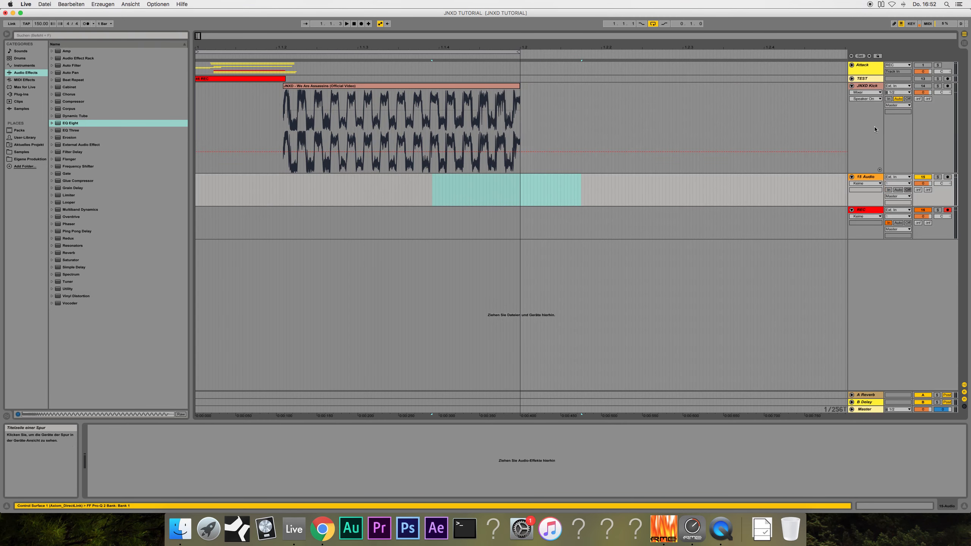
key(super+r)
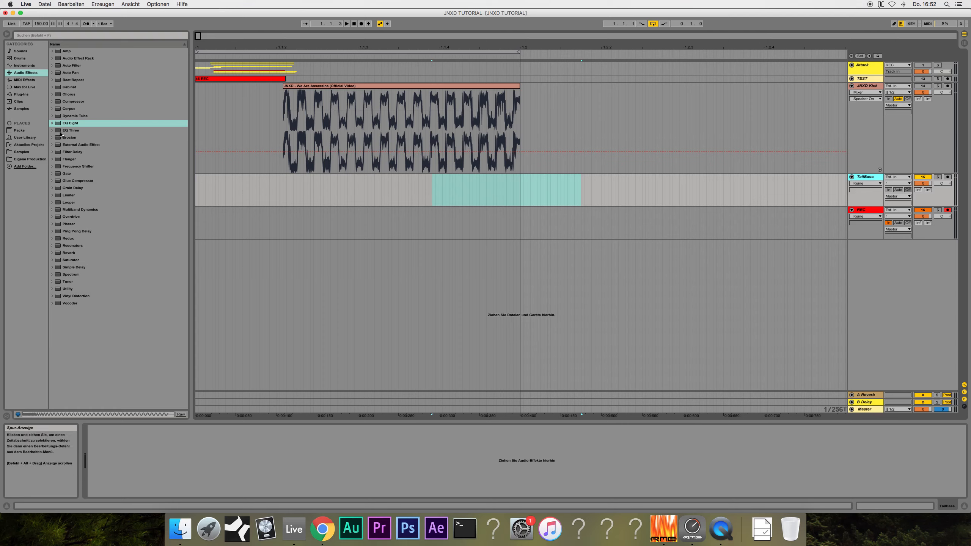
- Place the 909 long G sample from the 0_Kick Essentials folder at the very start of the TailBass track
click(21, 152)
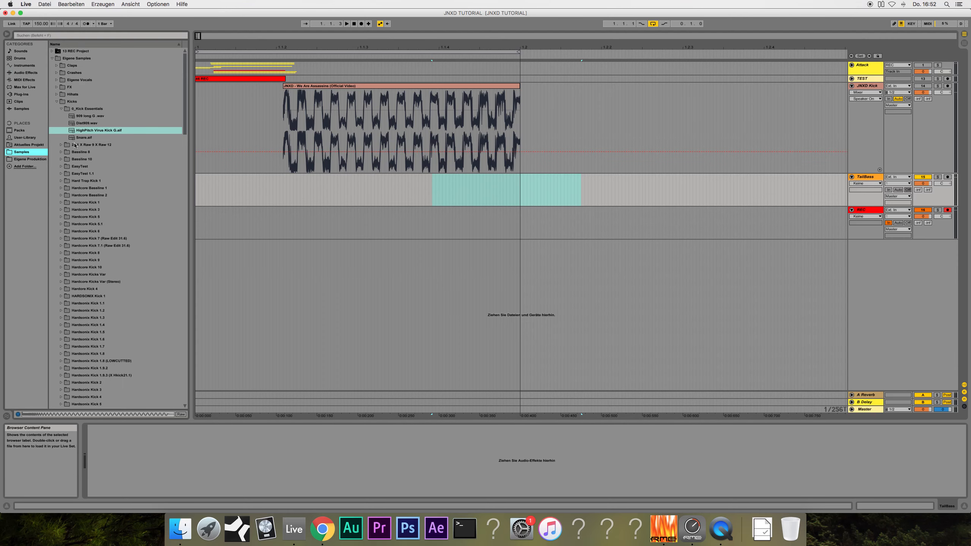
click(99, 119)
drag(84, 116, 197, 191)
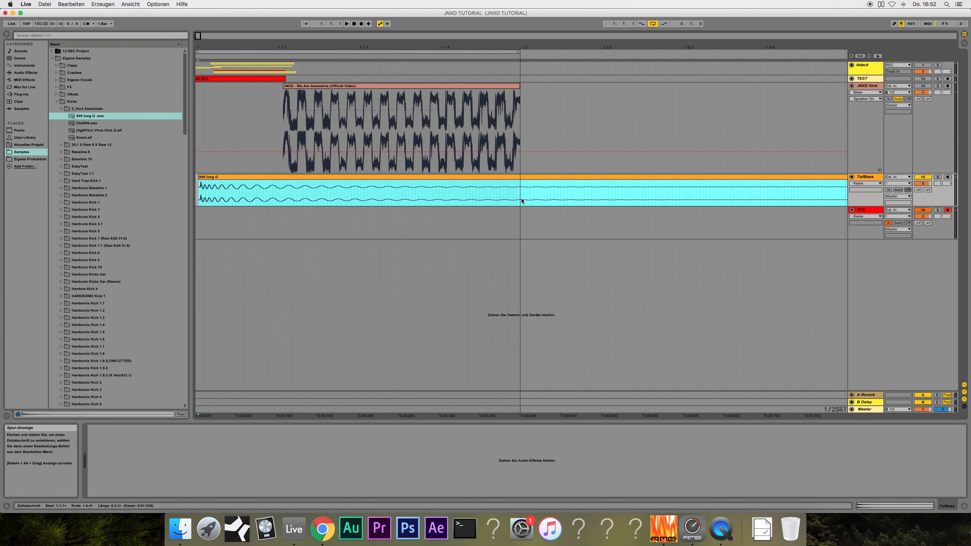
drag(343, 177, 341, 179)
- Show the fades on the TailBass track and trim the start of the 909 long G clip to 1.1.2
click(865, 178)
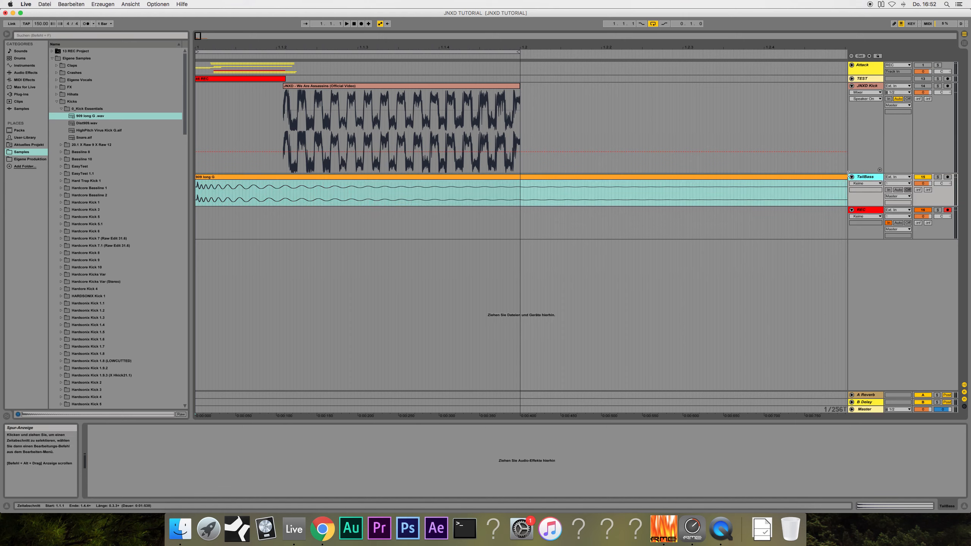
click(865, 183)
click(861, 195)
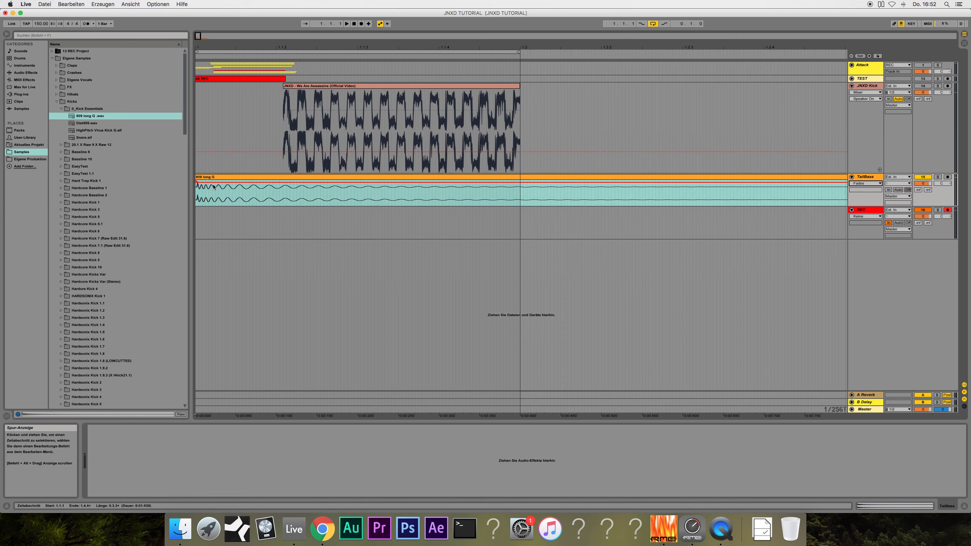
click(198, 178)
drag(196, 181, 276, 181)
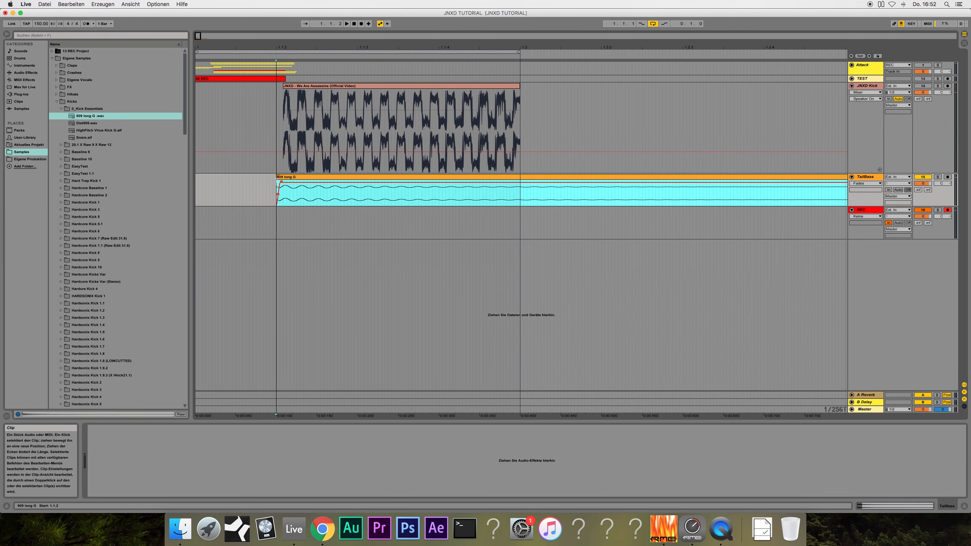
- Lower the TailBass track's volume
click(871, 180)
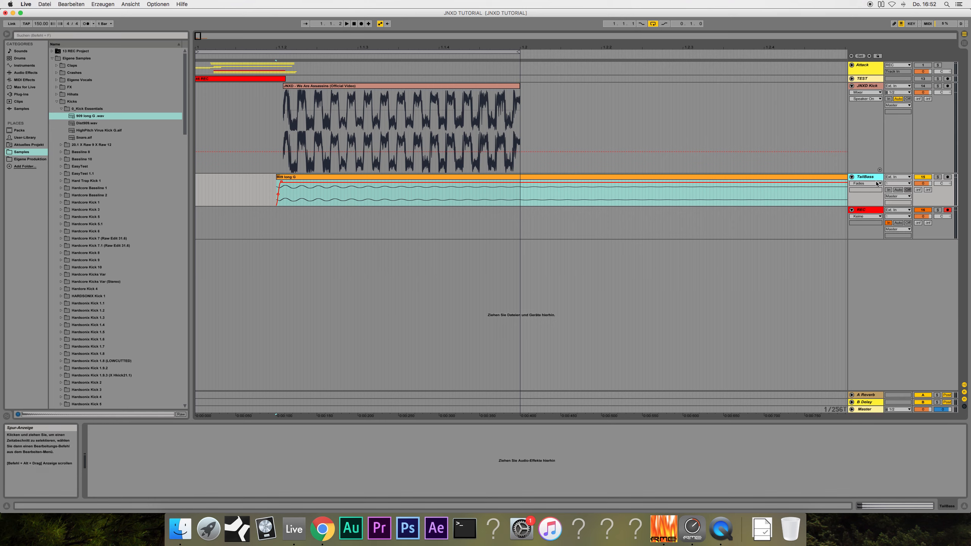
click(921, 184)
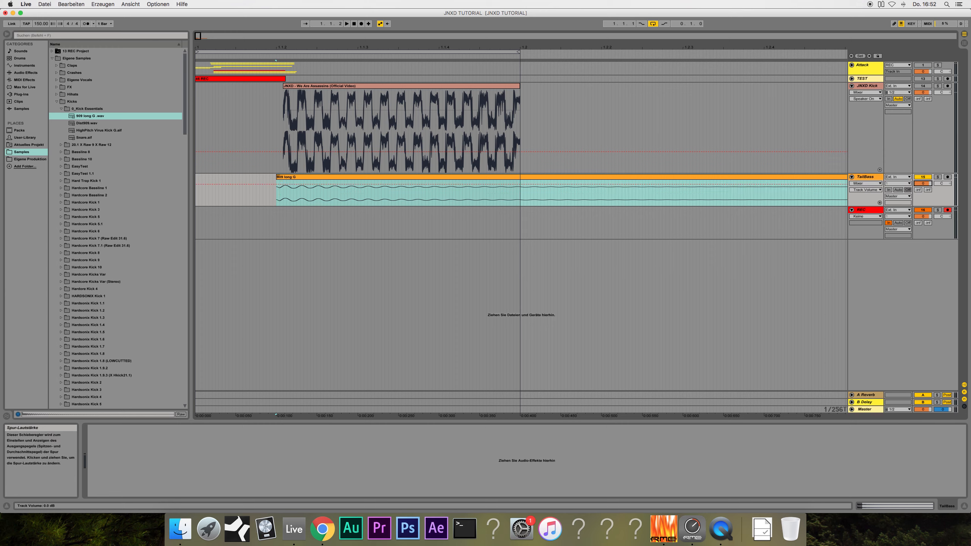
drag(924, 185, 923, 186)
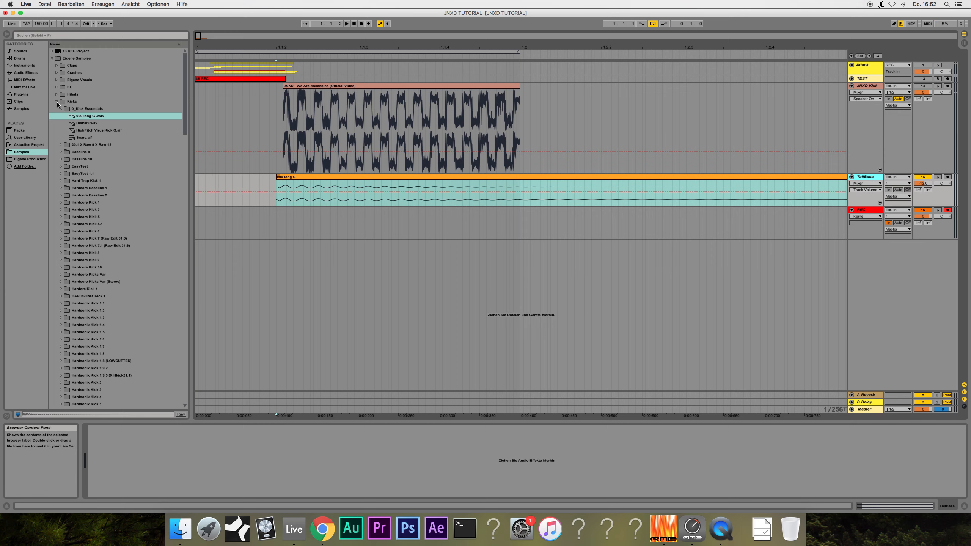
- Load the iZotope Trash 2 plug-in onto the TailBass track
click(57, 102)
click(21, 95)
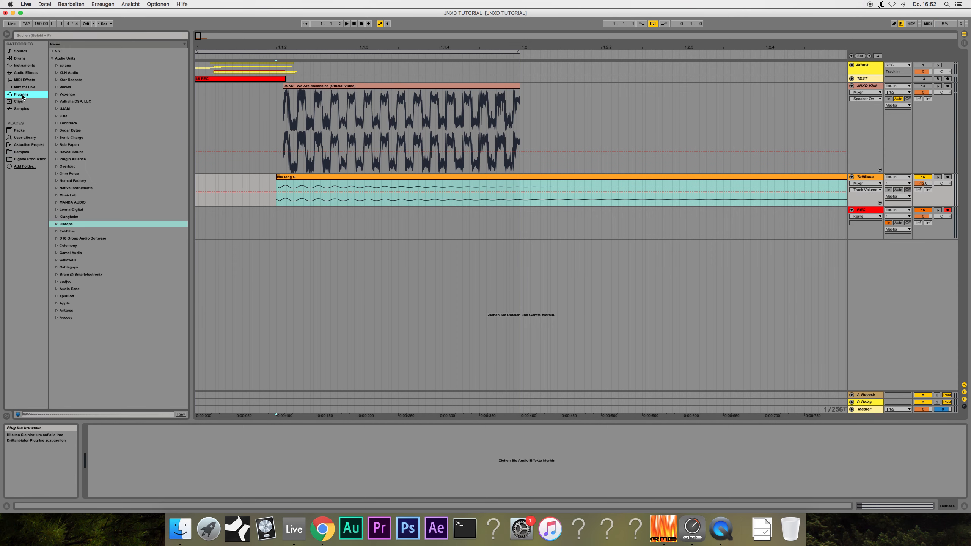
click(56, 225)
drag(86, 267, 324, 326)
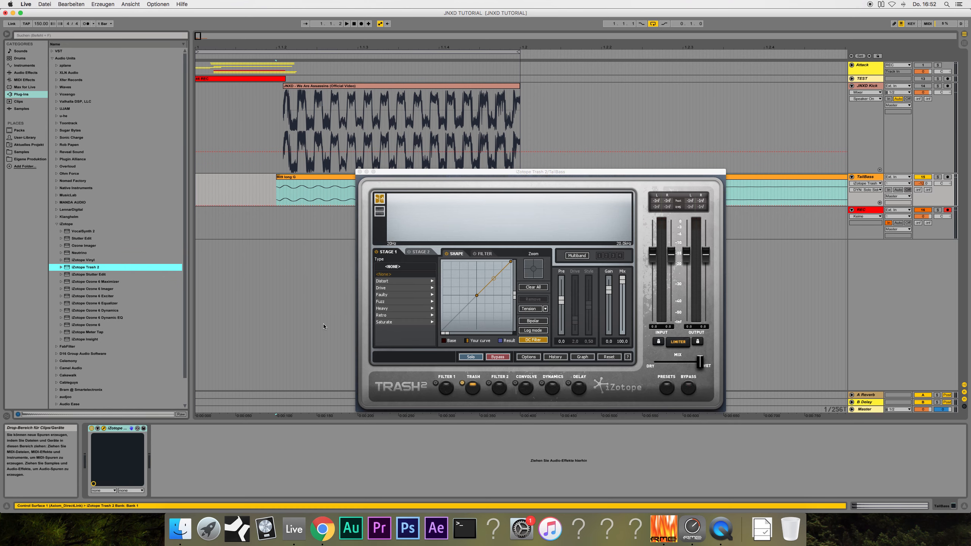
- In Trash 2, raise the middle point of the shaping curve nearly to maximum in both Stage 1 and Stage 2, and close the plug-in window
click(384, 253)
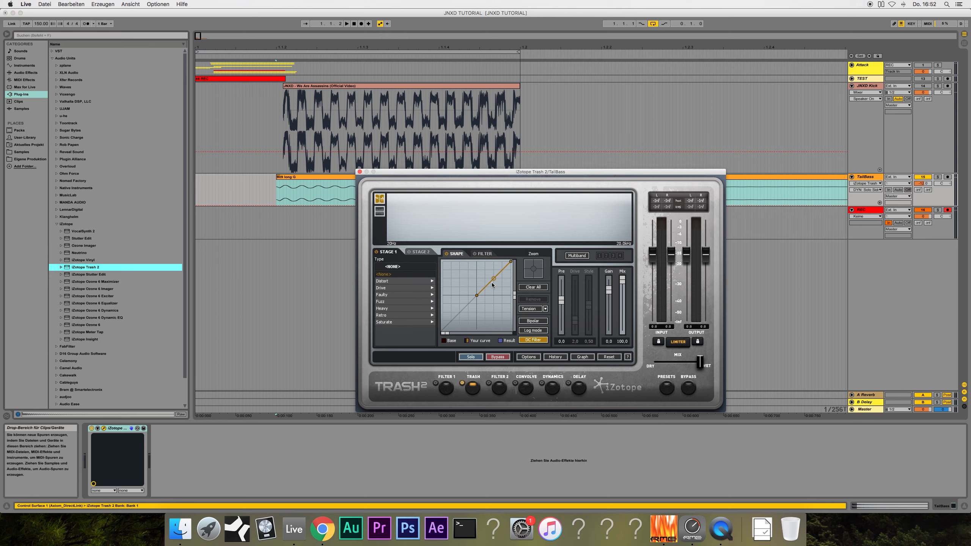
drag(494, 278, 493, 262)
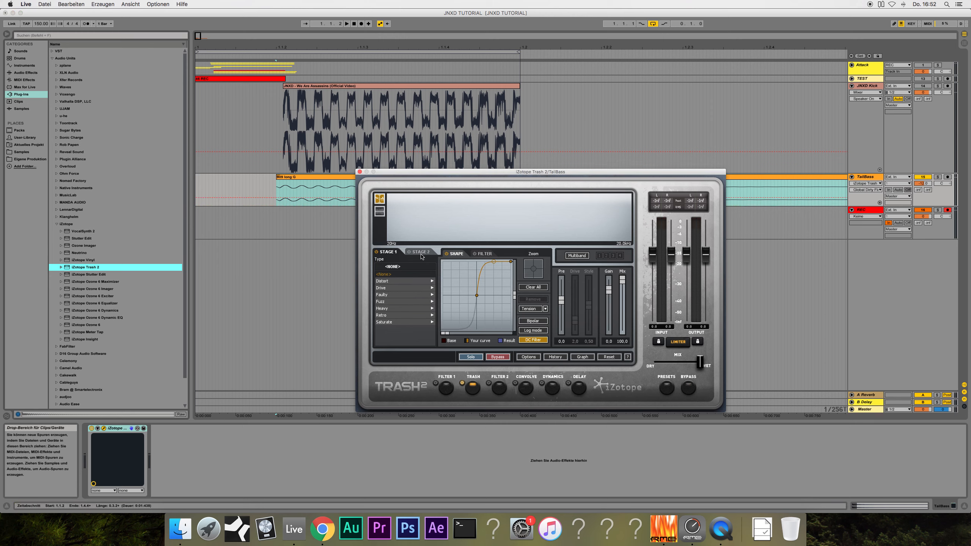
click(421, 254)
drag(492, 277, 493, 262)
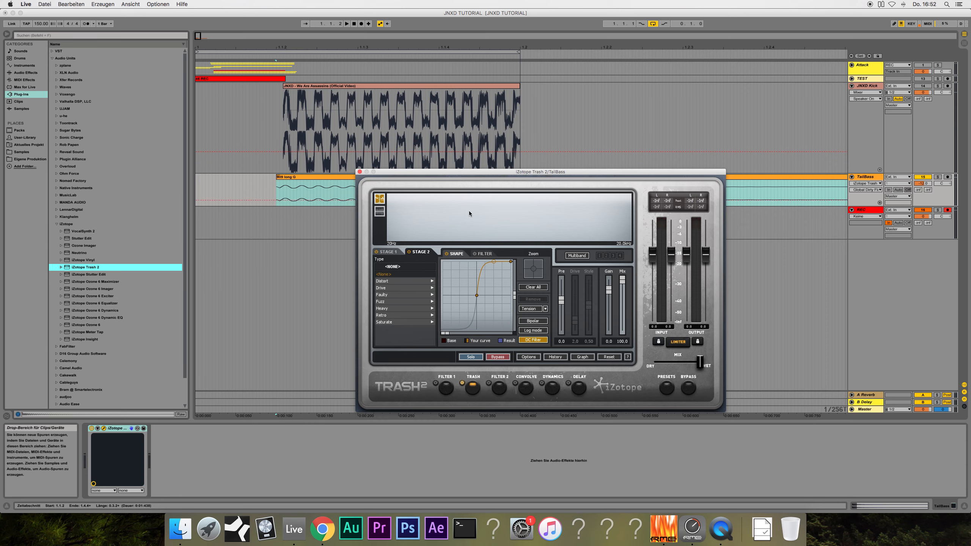
click(359, 172)
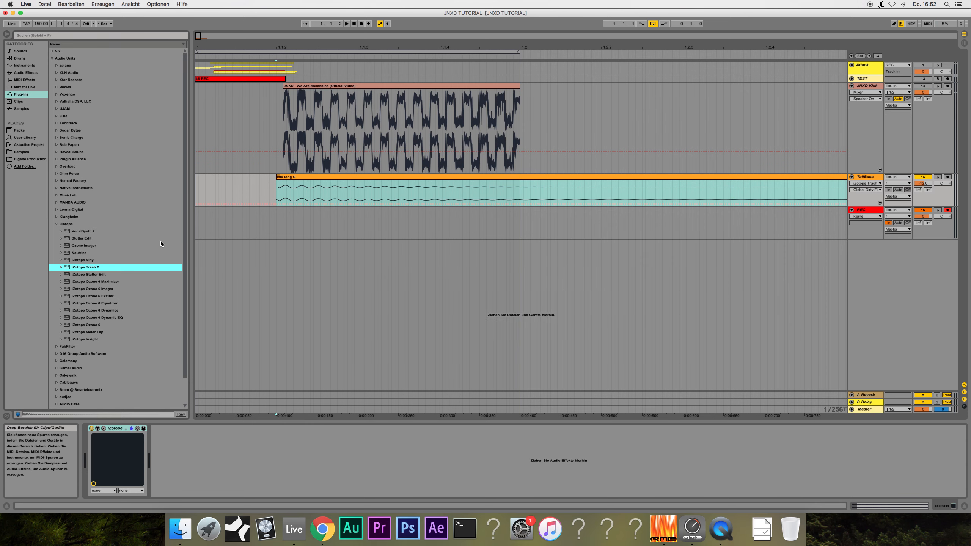
- Load FabFilter's FF Pro-Q 2 onto the TailBass track after Trash 2
click(55, 225)
click(56, 231)
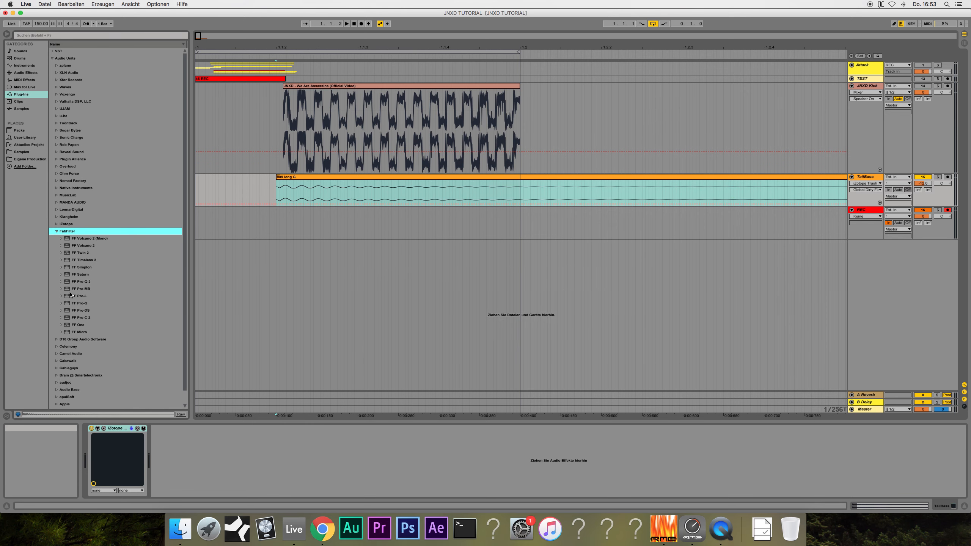
drag(81, 284, 178, 457)
- In Pro-Q 2, create a High Cut band with a 96 dB/oct slope and place it at about 459 Hz
click(766, 292)
right_click(766, 293)
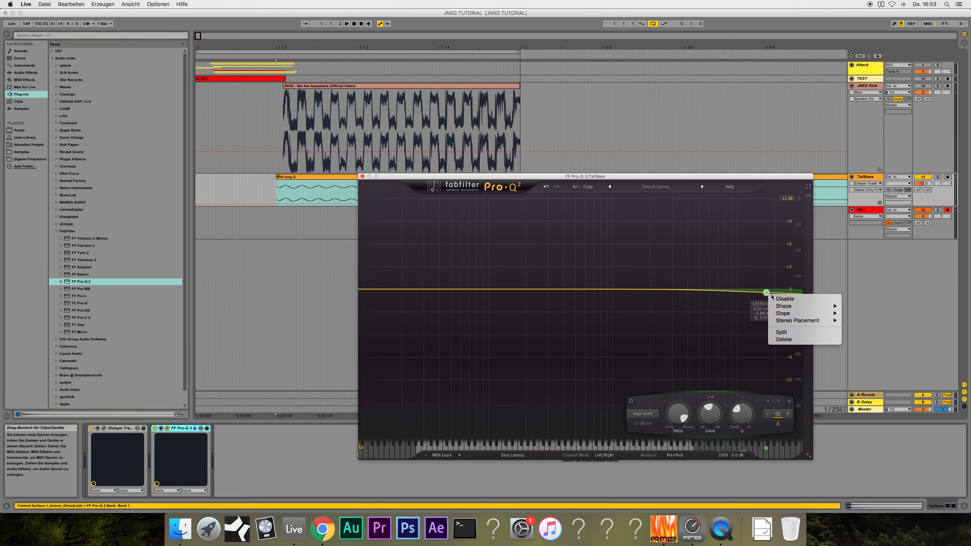
mouse_move(818, 306)
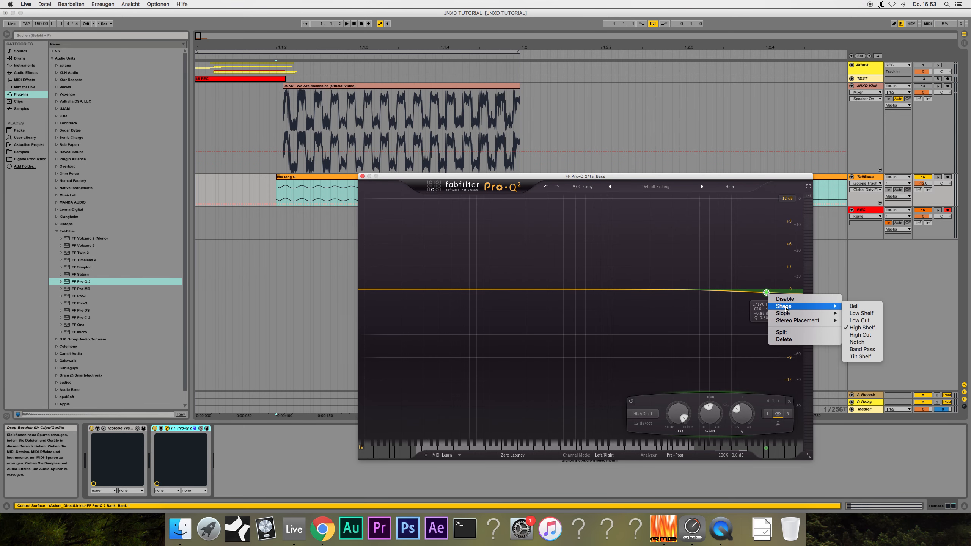
click(869, 335)
right_click(766, 363)
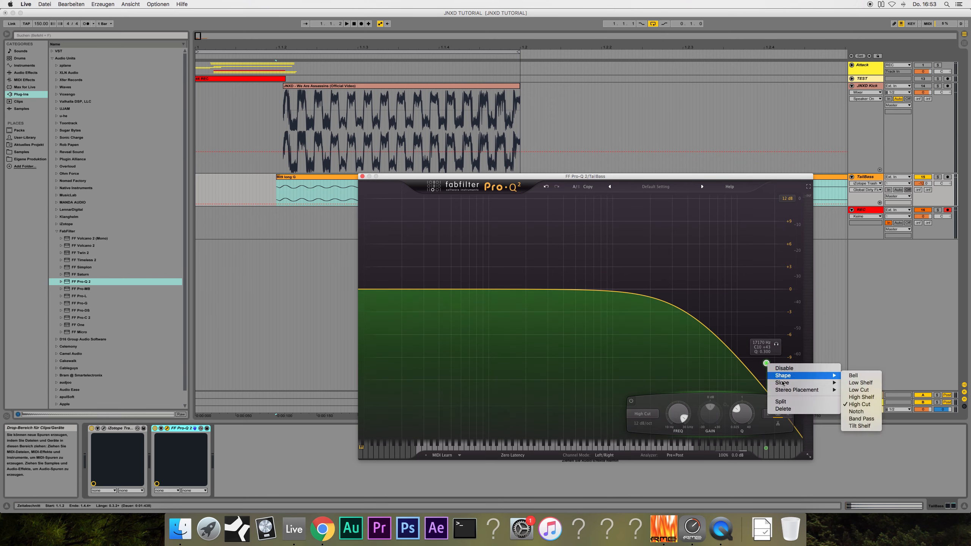
mouse_move(782, 382)
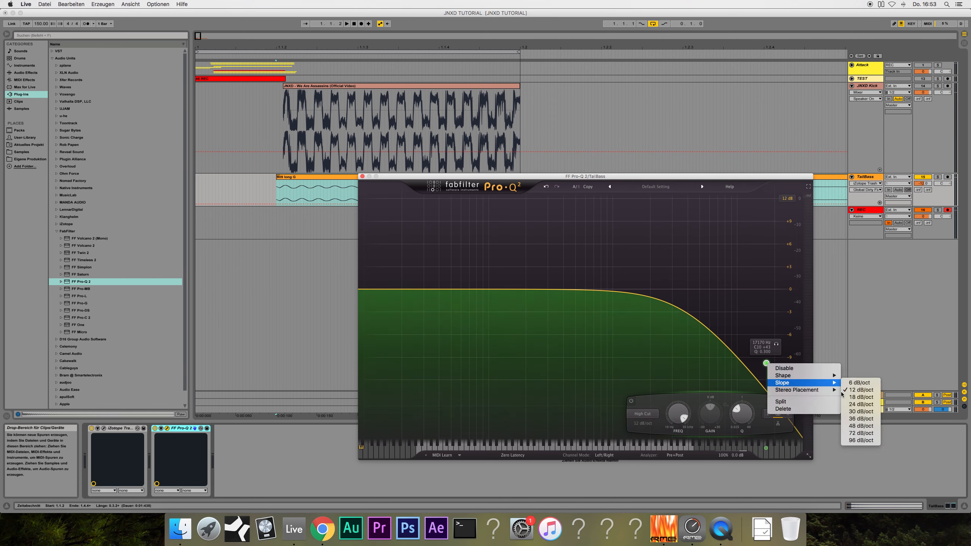
click(853, 440)
drag(766, 364, 570, 291)
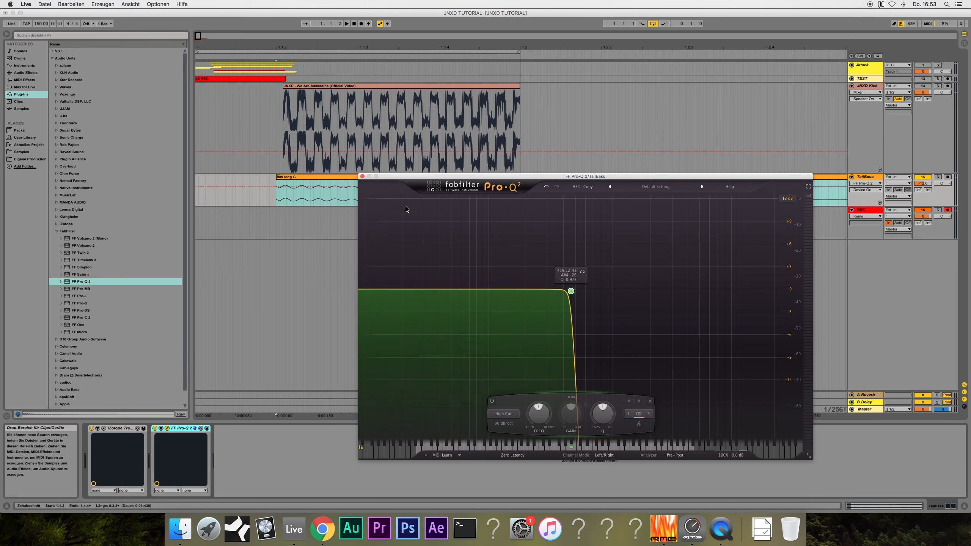
- Play the tail bass and lower the high cut's frequency to about 167 Hz
key(space)
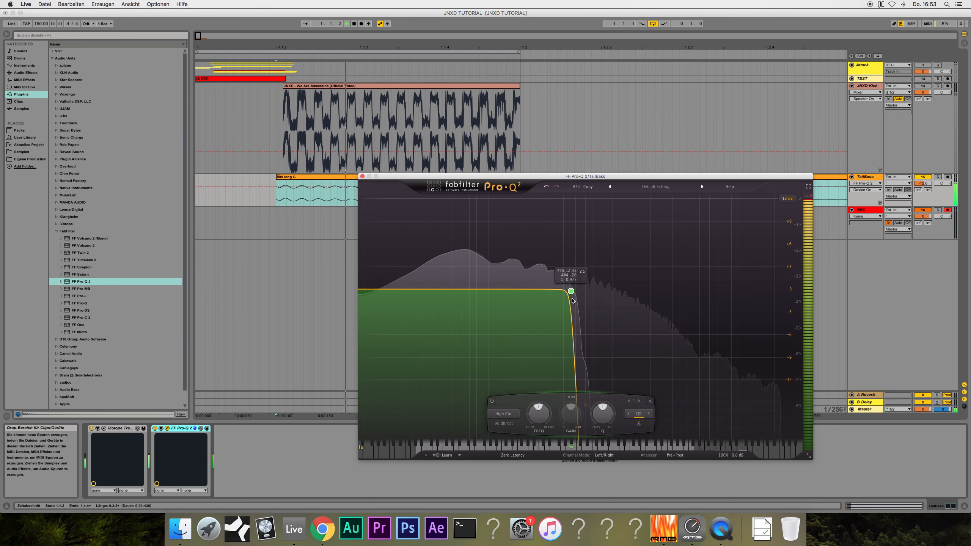
click(92, 428)
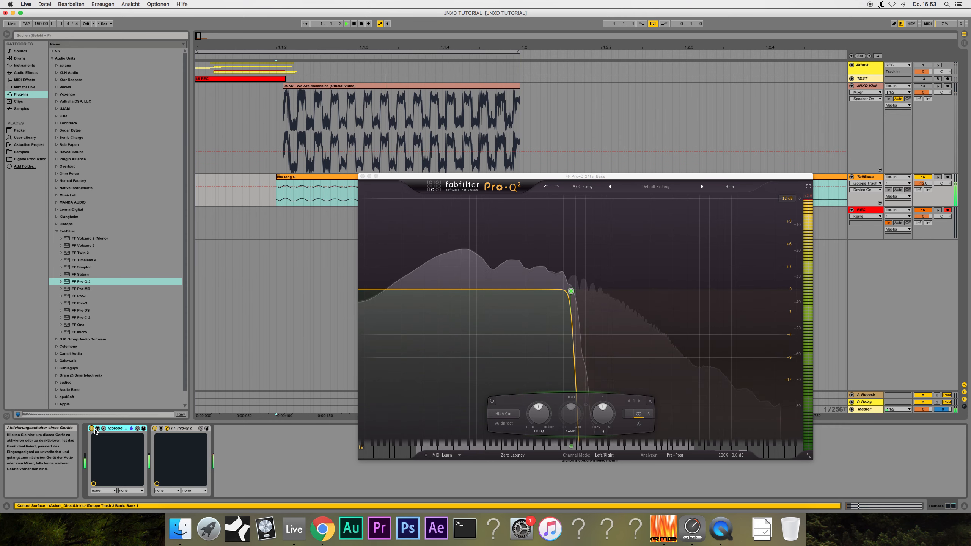
drag(571, 293, 516, 292)
key(space)
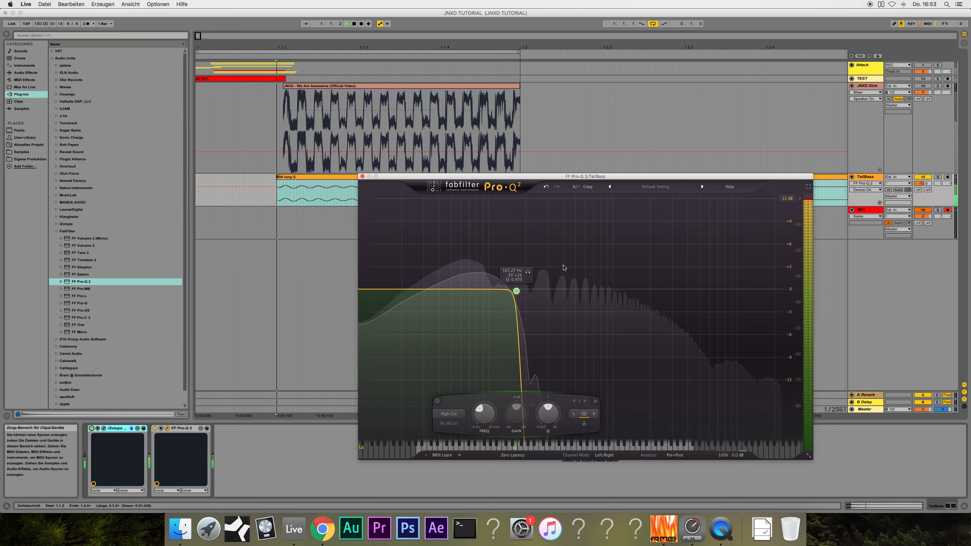
- Audition the filtered tail bass repeatedly and nudge the high-cut point very slightly
key(space)
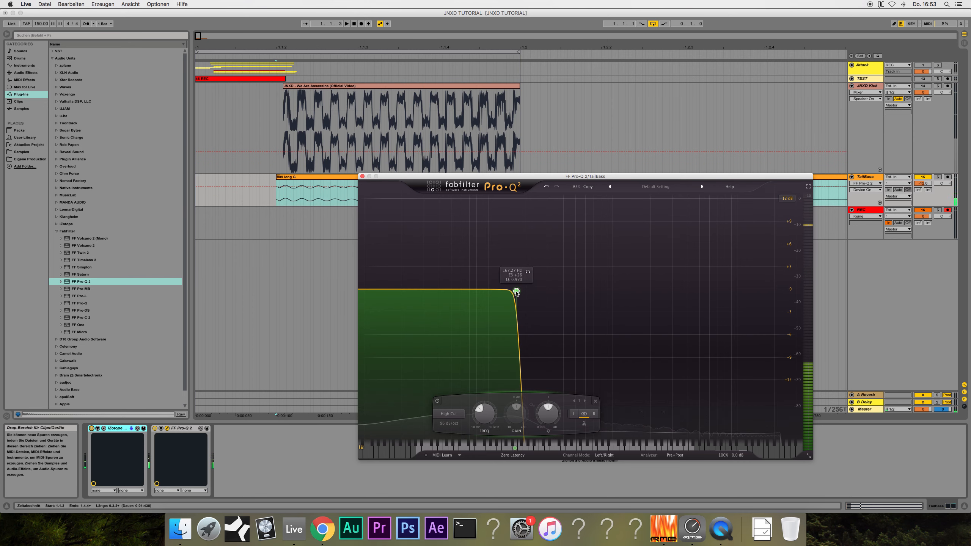
key(space)
key(space)
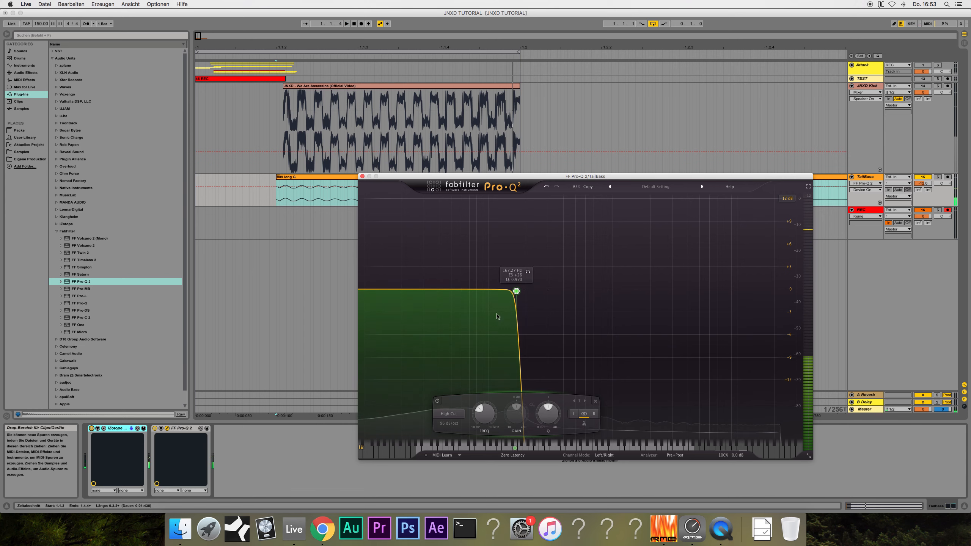
key(space)
mouse_move(518, 293)
mouse_down()
mouse_move(481, 293)
mouse_move(518, 294)
mouse_up()
key(space)
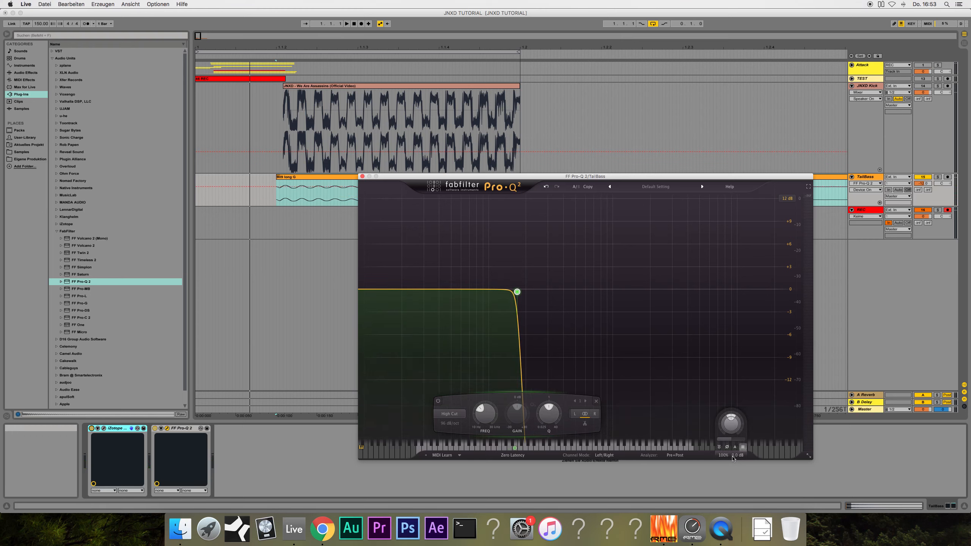
- Adjust the output gain in Pro-Q 2, lower Trash 2's output level slightly, close both plug-in windows and play the tail bass
drag(733, 456, 733, 467)
click(362, 176)
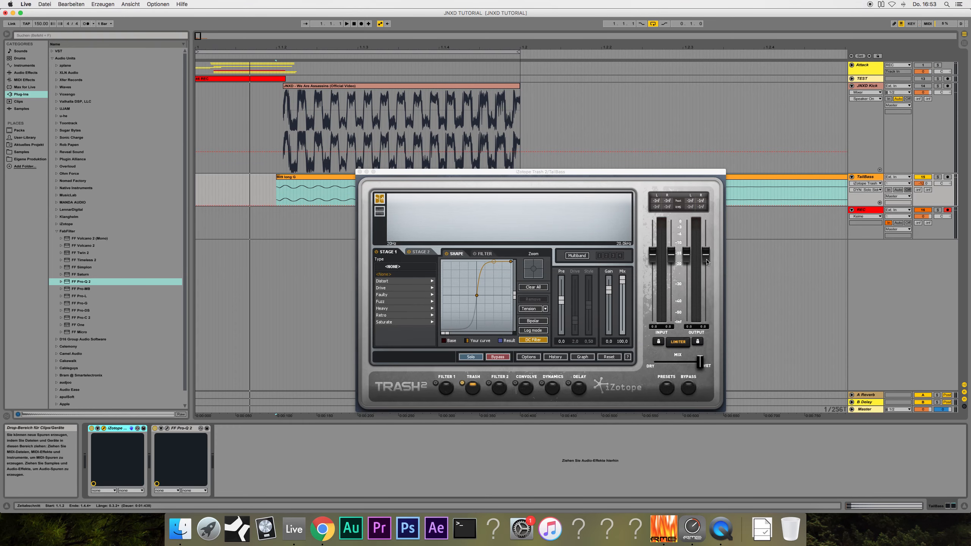
click(707, 260)
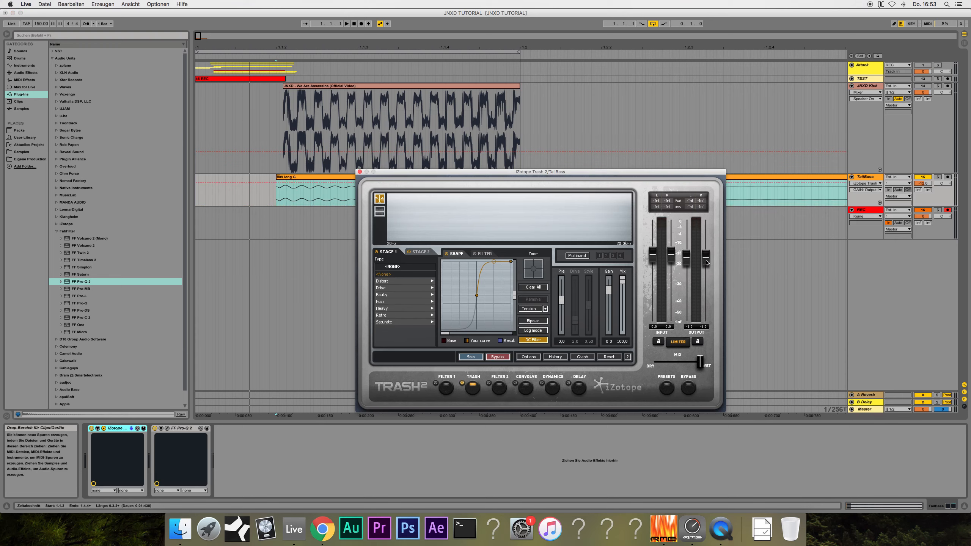
click(359, 171)
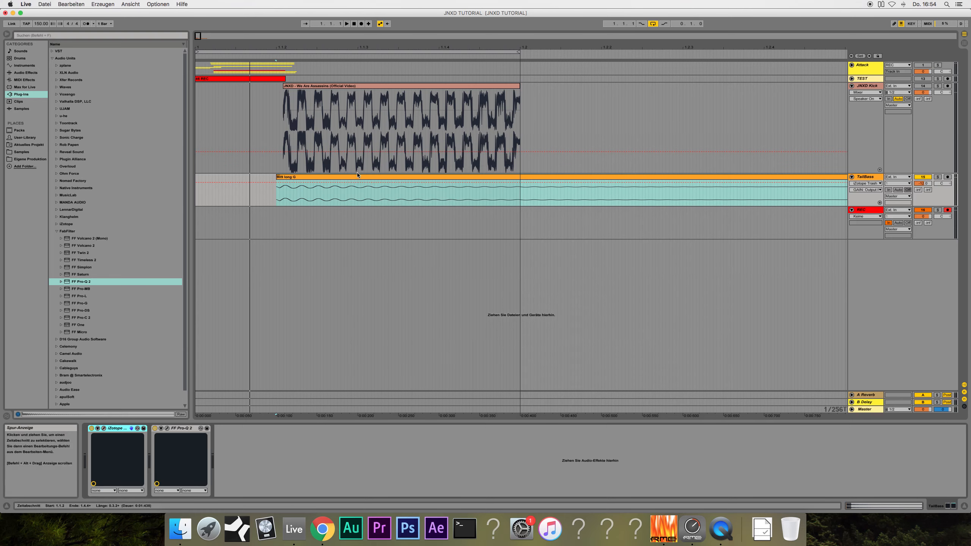
click(354, 178)
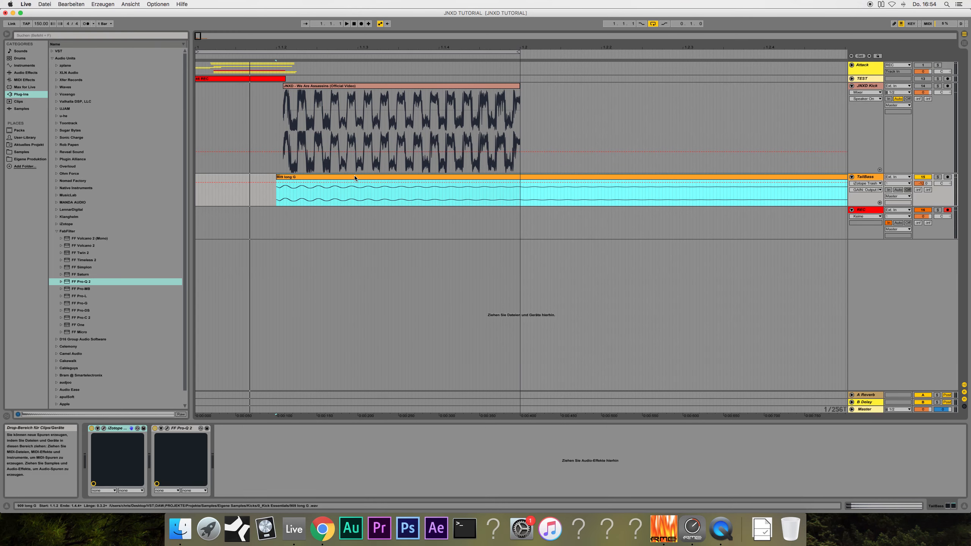
key(space)
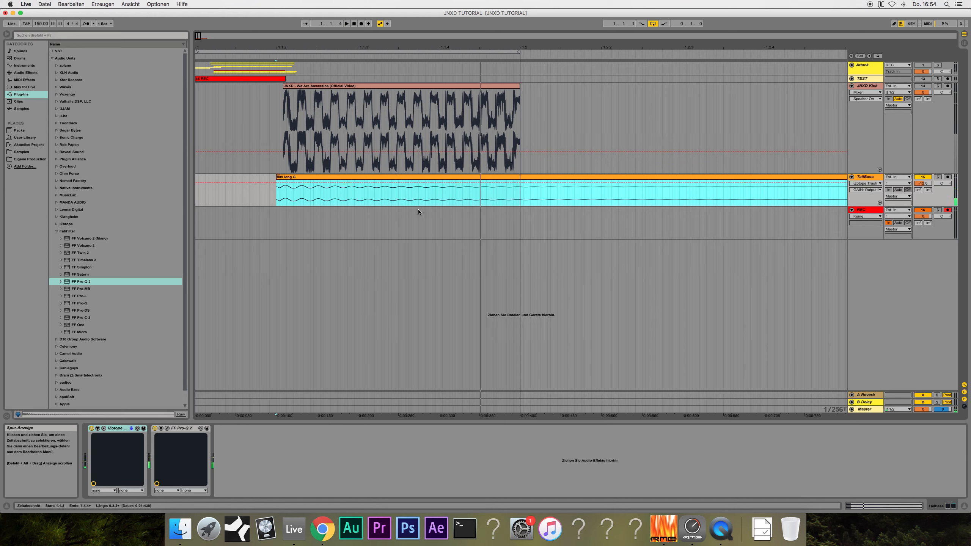
- Route the TailBass track's output to the REC track
click(878, 178)
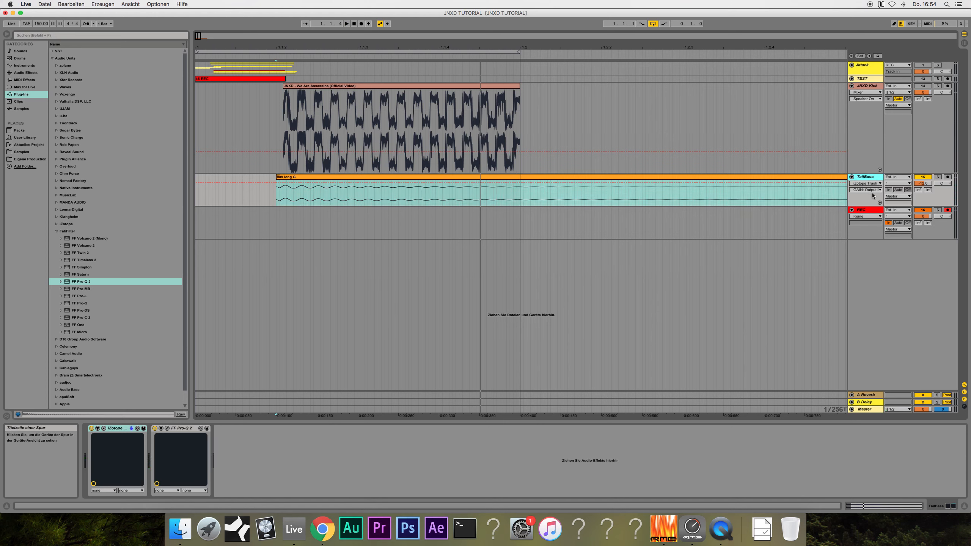
click(897, 196)
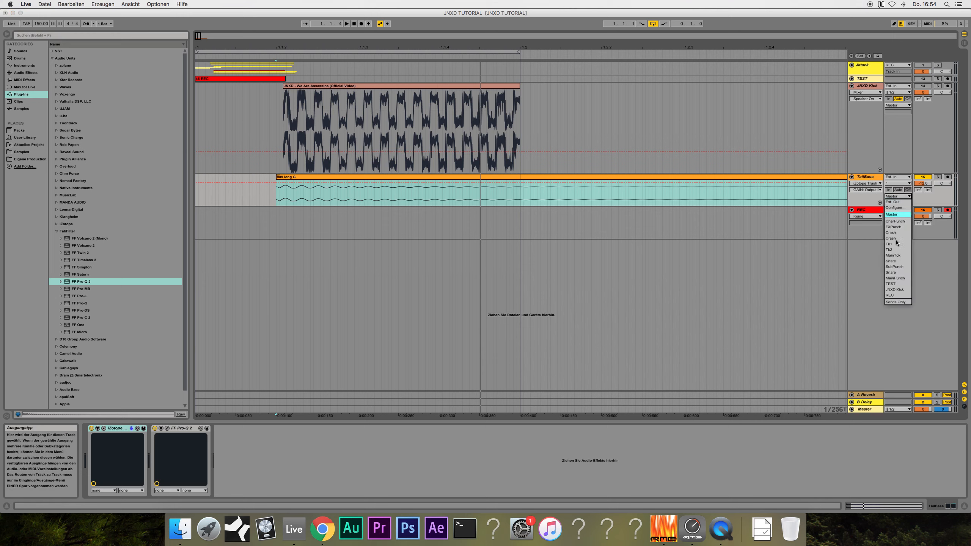
click(896, 295)
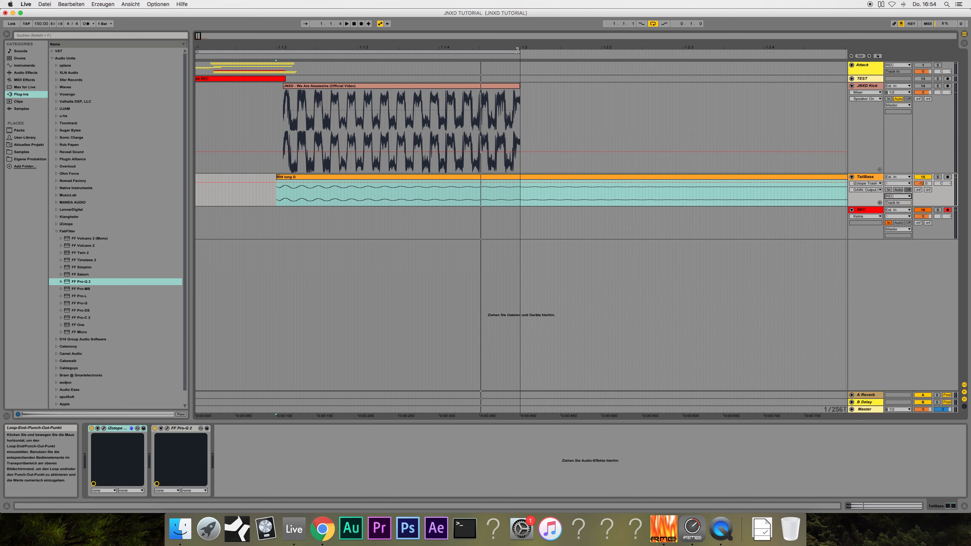
- Extend the loop end to 1.2.4 and show the fades on the TailBass track
drag(517, 50, 776, 50)
click(865, 183)
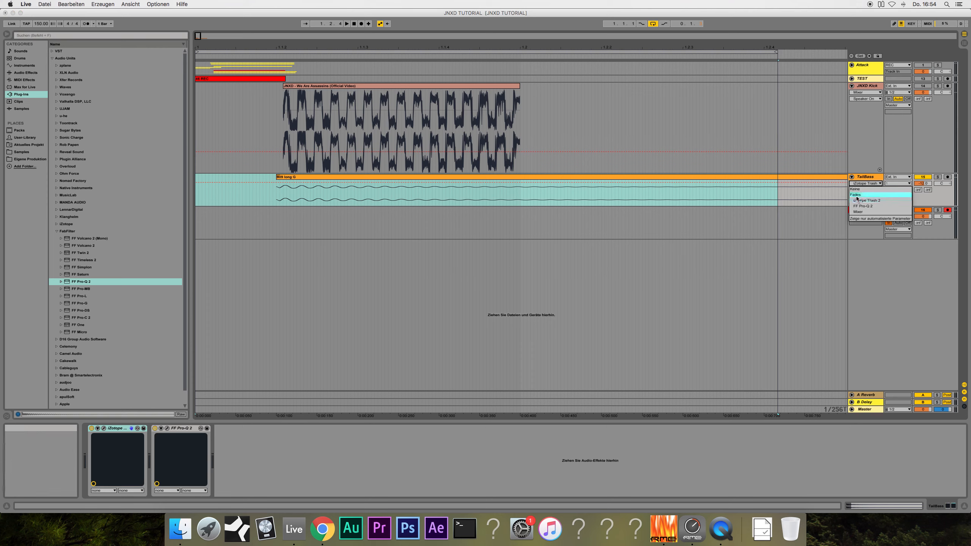
click(856, 195)
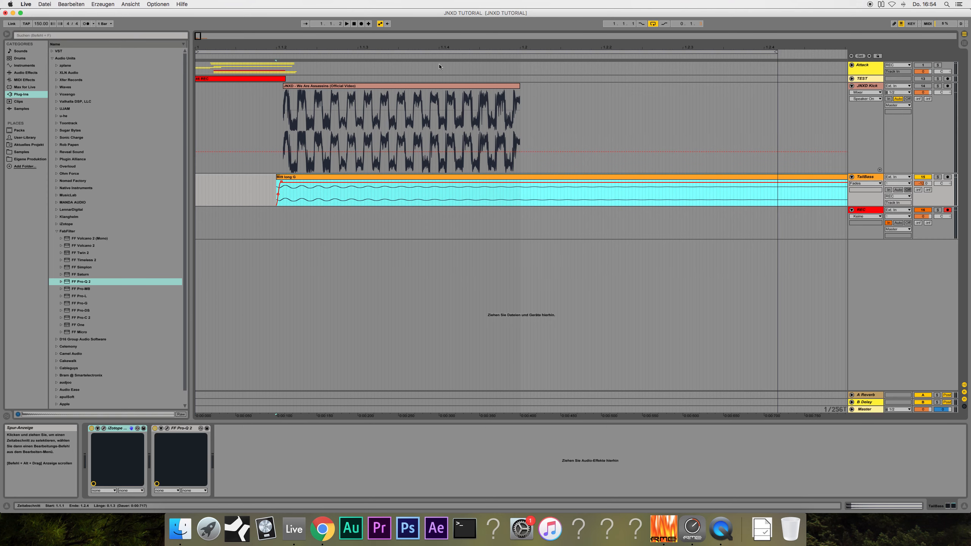
- Record the TailBass output onto the REC track and delete the recorded clip
click(361, 24)
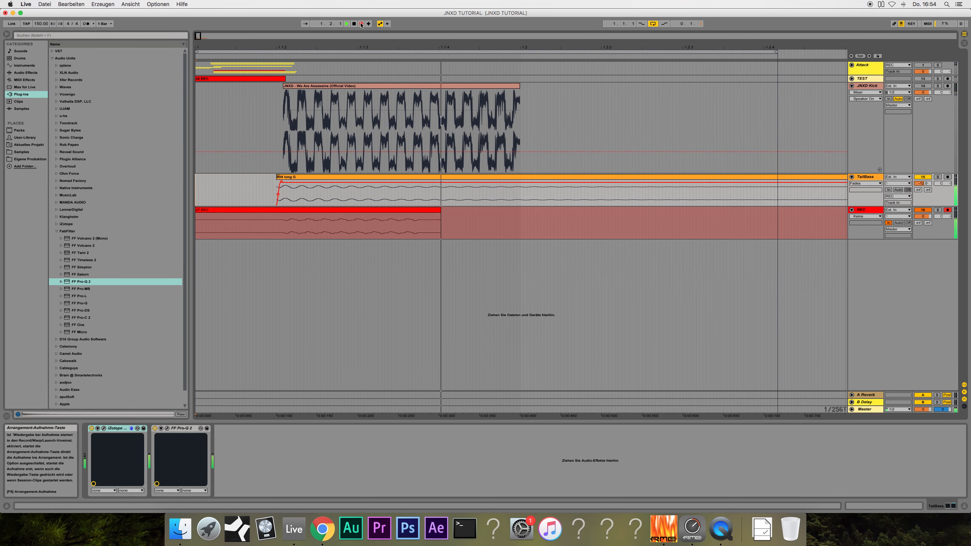
key(space)
click(385, 212)
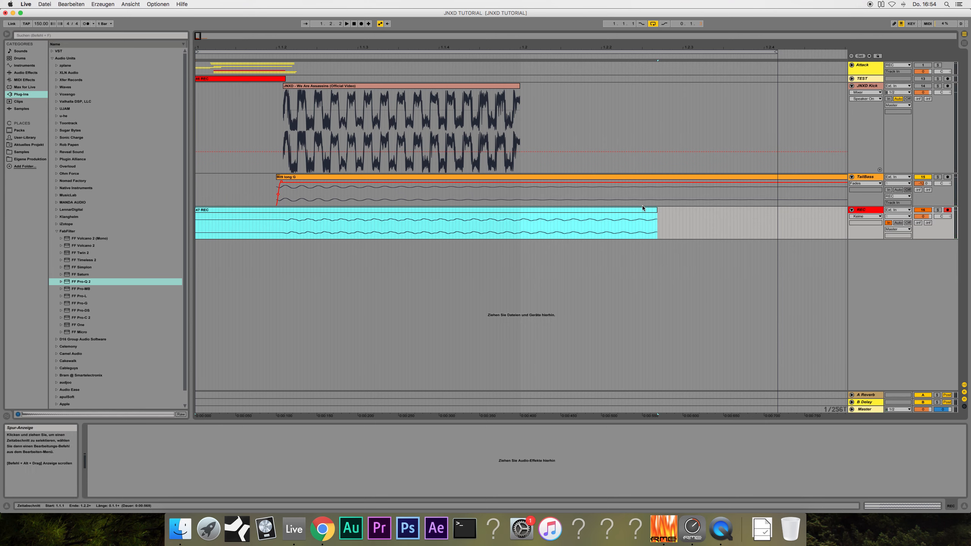
key(Delete)
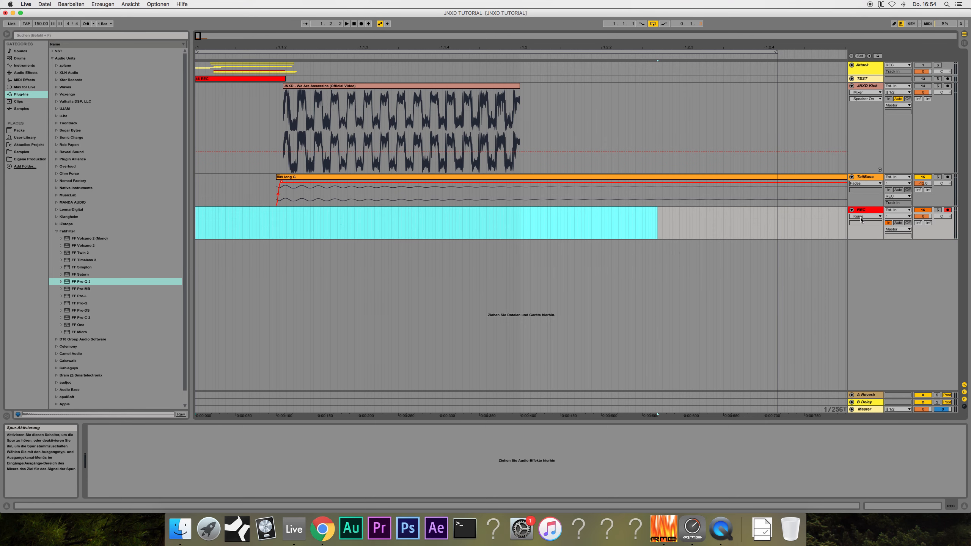
- Group the TailBass track and rename the new group as Tail
click(867, 177)
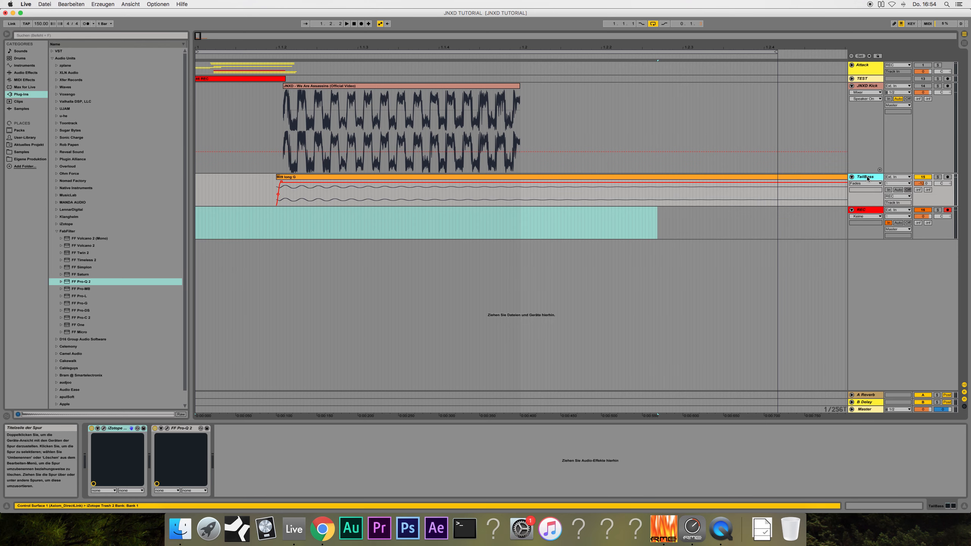
key(super+g)
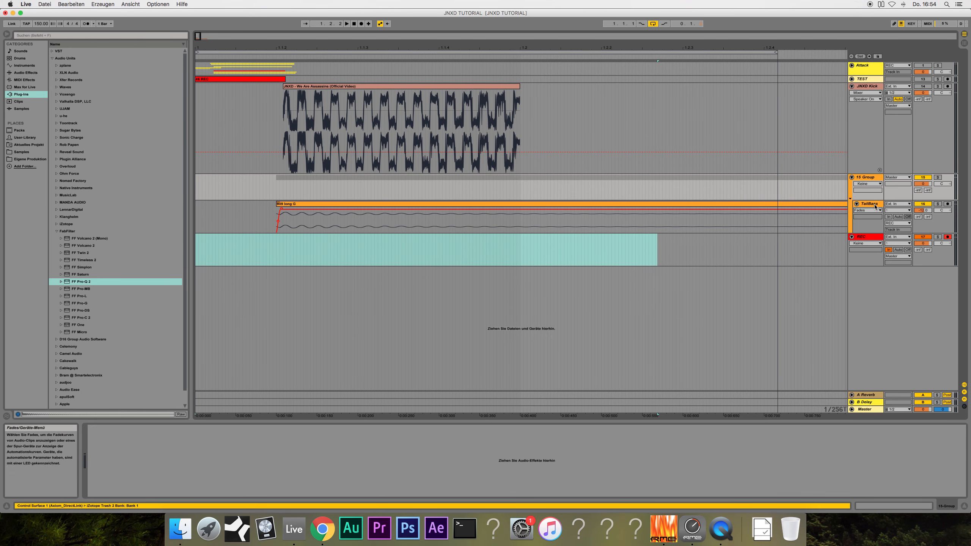
click(869, 204)
click(871, 179)
key(super+r)
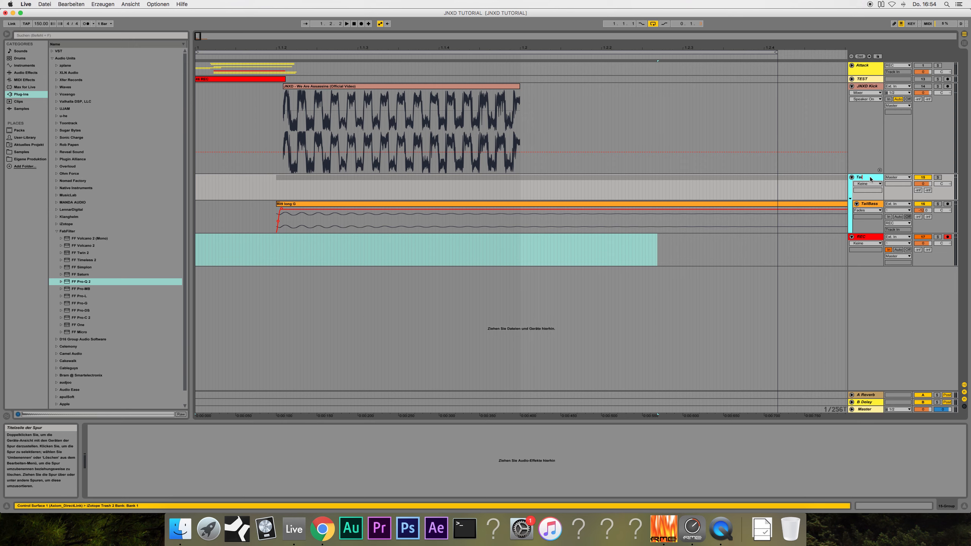
- Insert a new audio track, place it in the Tail group above TailBass, and name it CharTail
key(super+t)
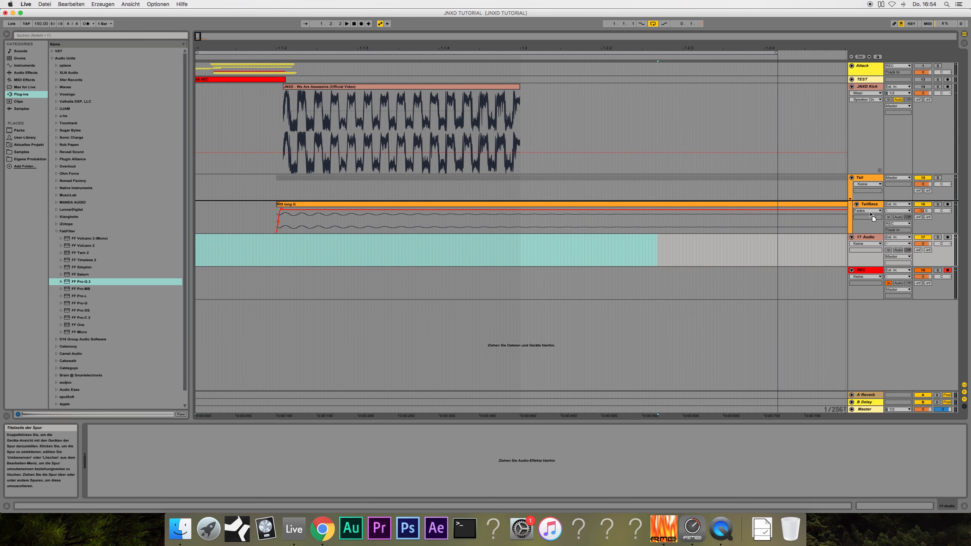
key(super+r)
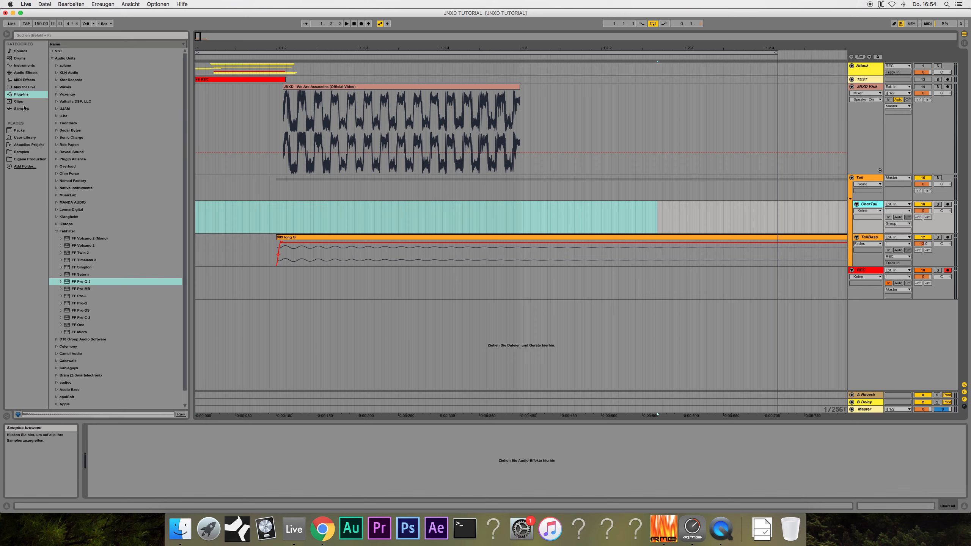
- Place the Dist909.wav sample from the Kicks folder on the CharTail track at 1.1.2
click(21, 152)
click(66, 102)
click(57, 102)
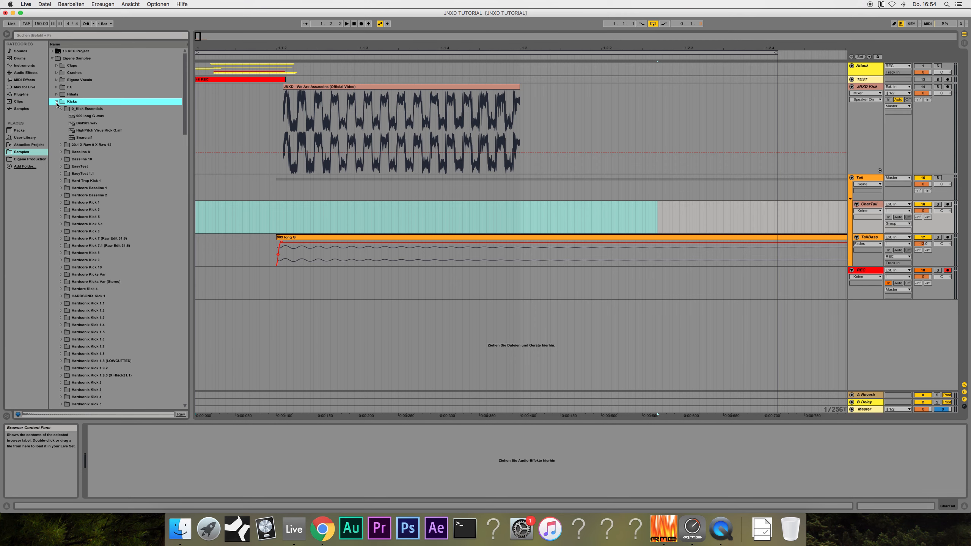
drag(84, 126, 276, 209)
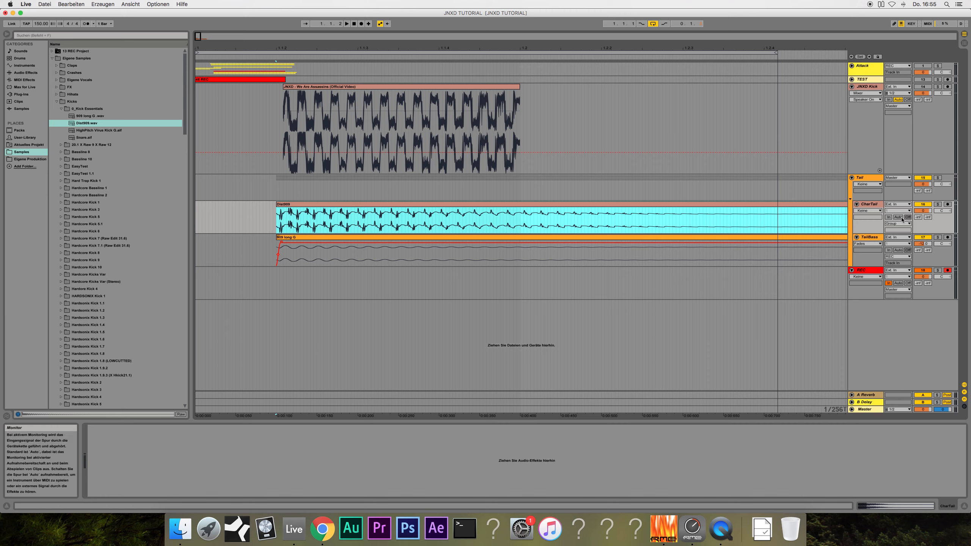
- Solo the CharTail track and listen to the distorted 909 sample
click(938, 204)
key(space)
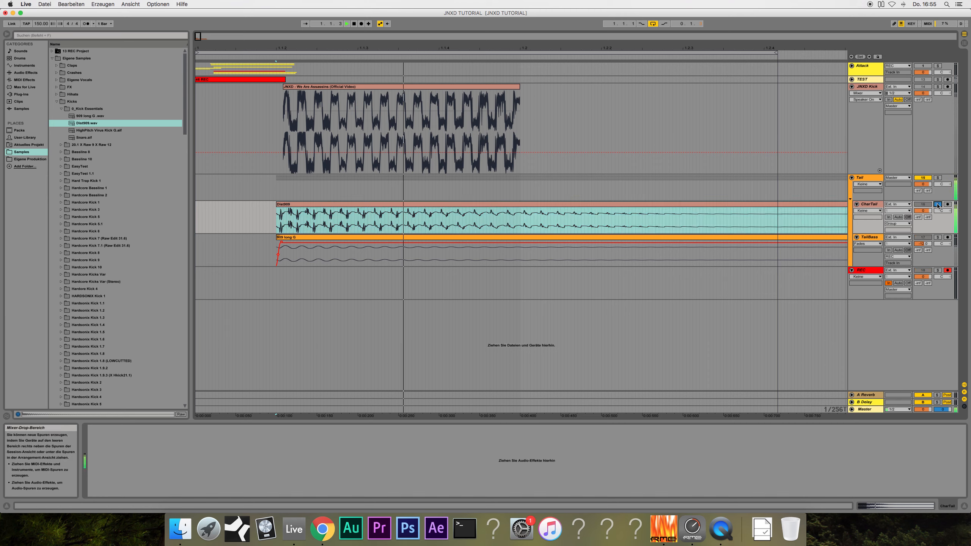
key(space)
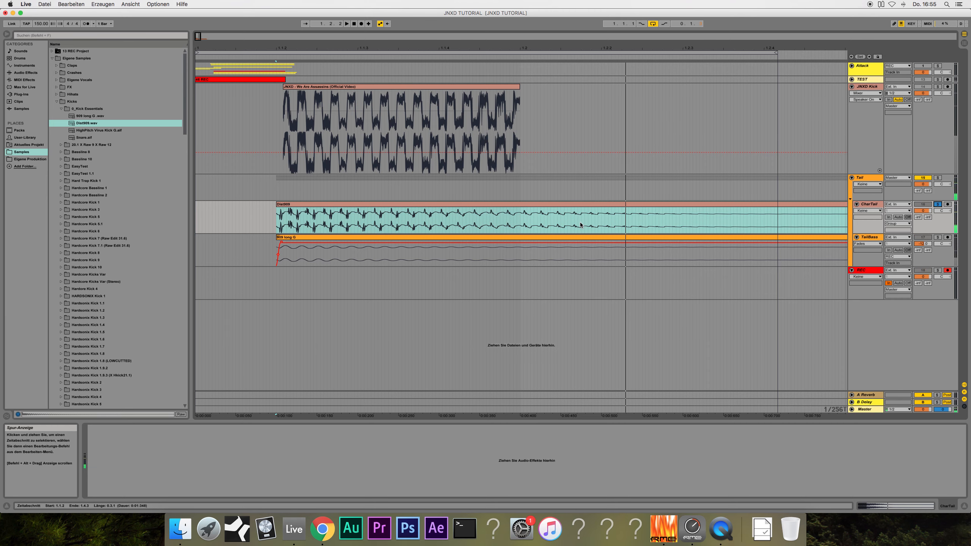
- Split the Dist909 clip on the CharTail track near 1.2.1 and delete everything after the cut
drag(509, 206, 553, 209)
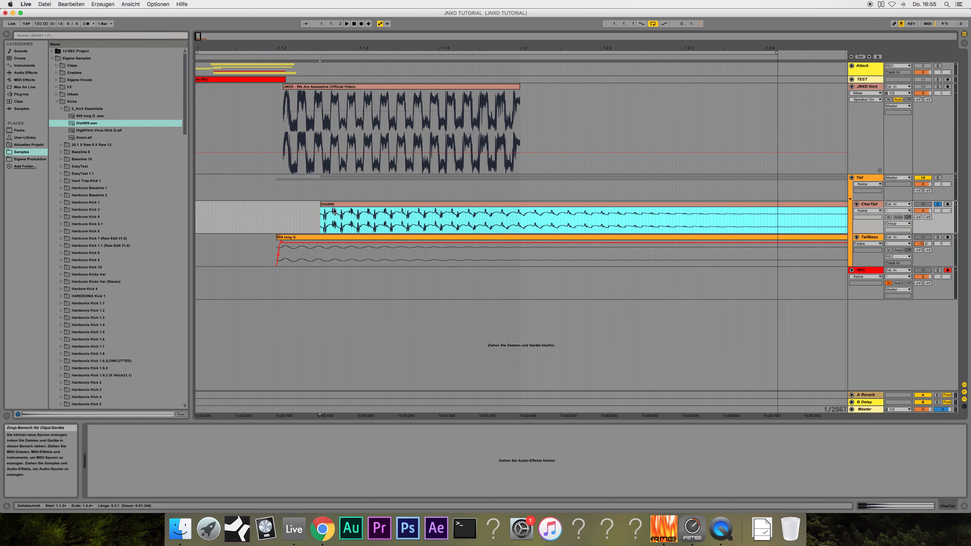
drag(321, 210, 276, 213)
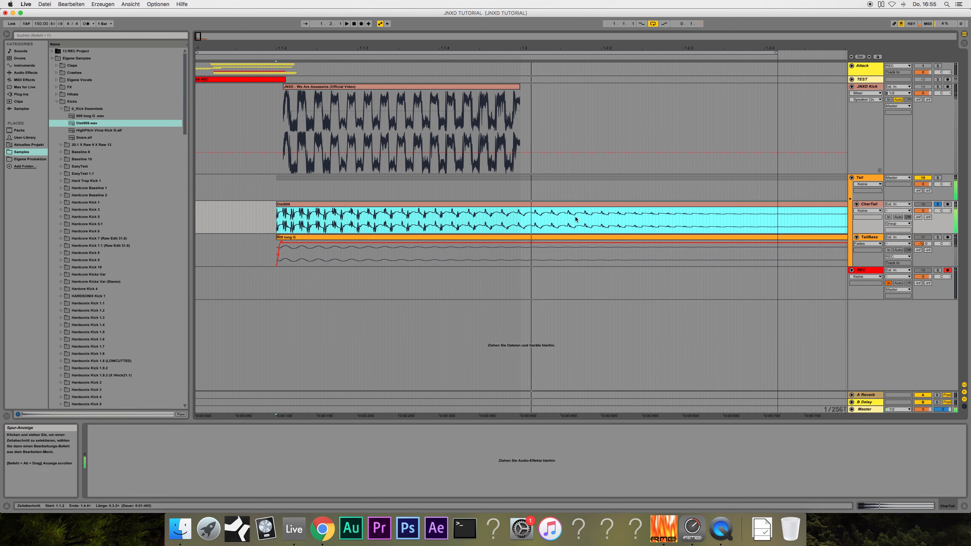
drag(547, 220, 567, 220)
click(586, 209)
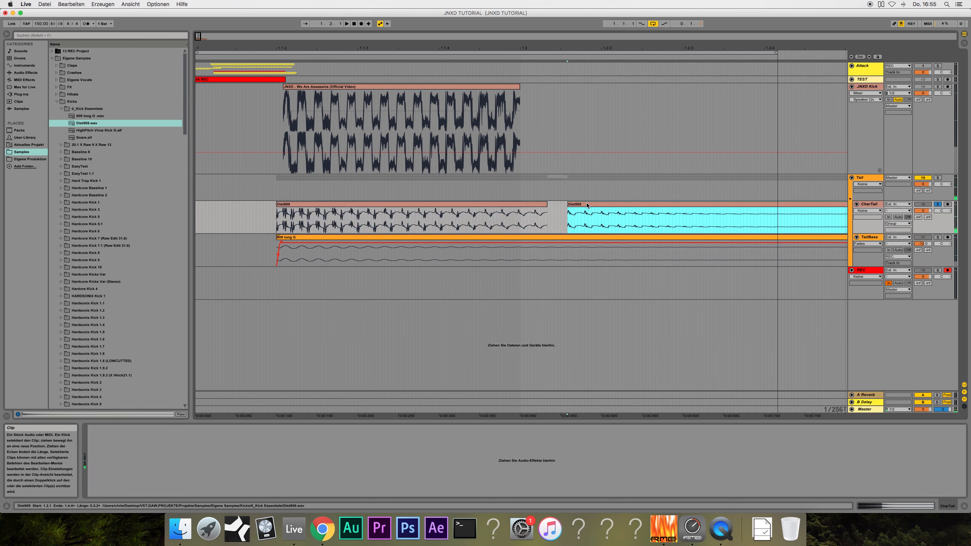
key(Delete)
click(541, 207)
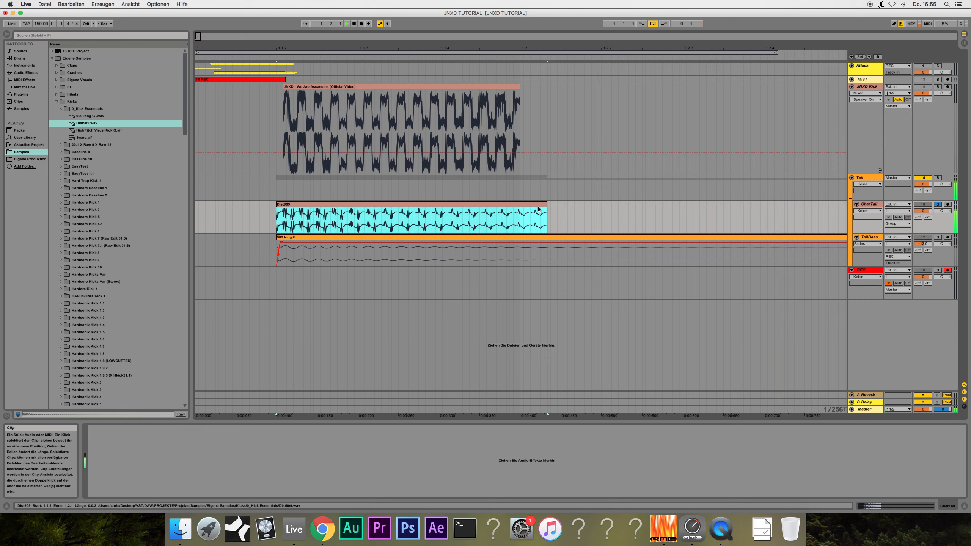
key(space)
- Collapse the Kicks sample folder and show the audio effects in the browser
click(871, 207)
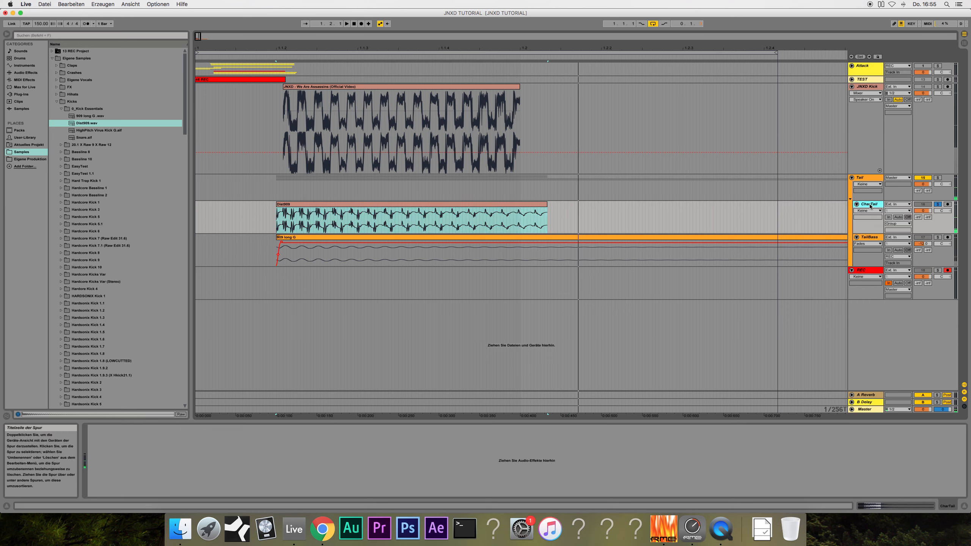
click(57, 101)
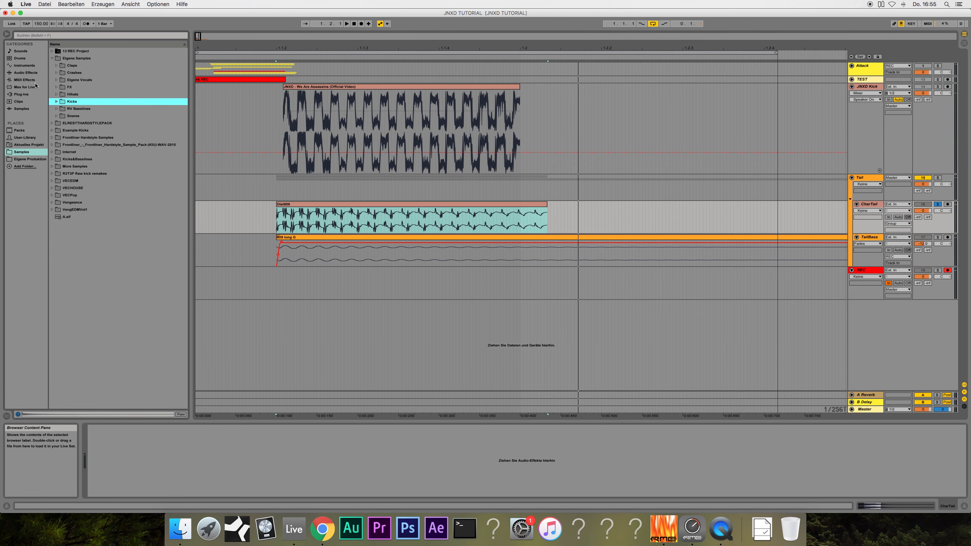
click(27, 74)
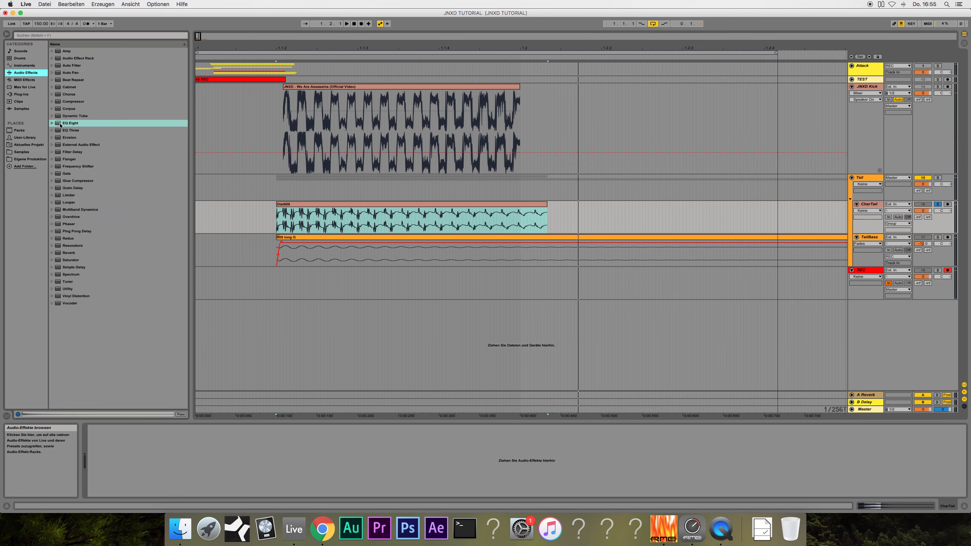
- Solo the whole Tail group instead of CharTail, and lower the CharTail track volume to about -12 dB
click(869, 204)
click(922, 204)
click(938, 178)
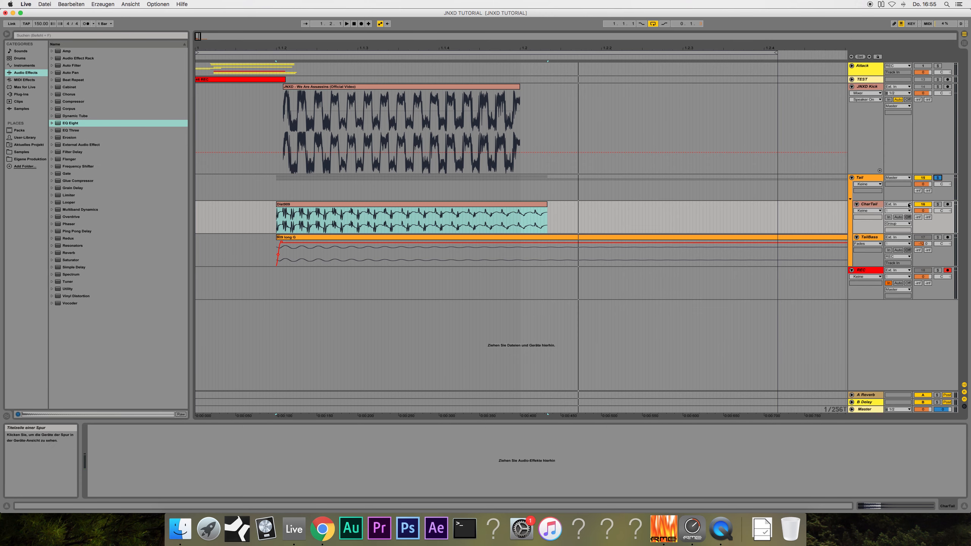
click(923, 211)
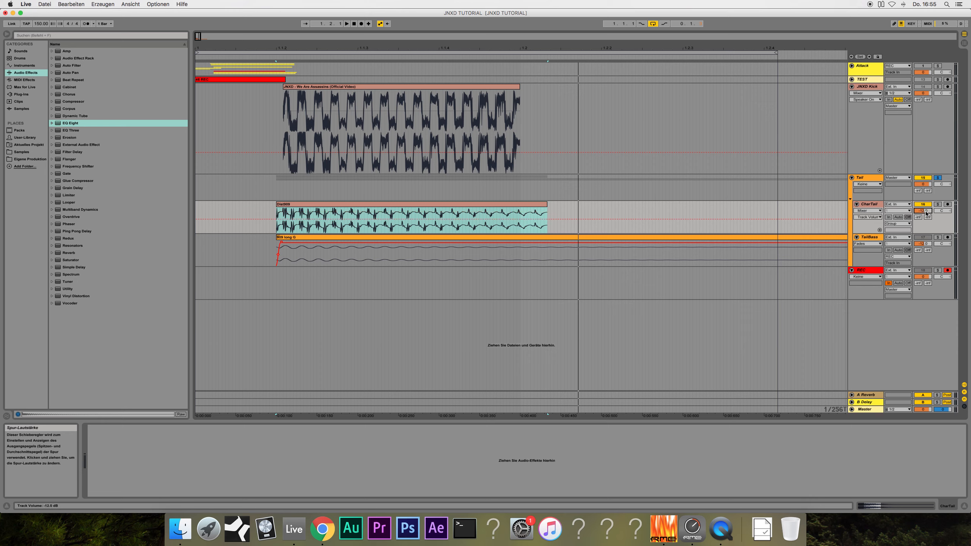
click(870, 206)
- Play the layered Tail group and compare it with the JNXD Kick reference track
key(space)
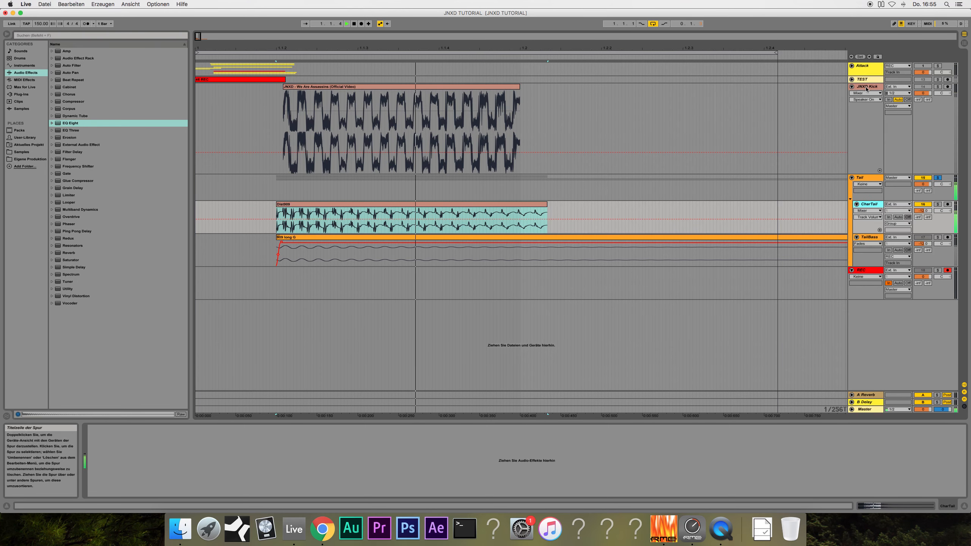
click(938, 87)
click(938, 88)
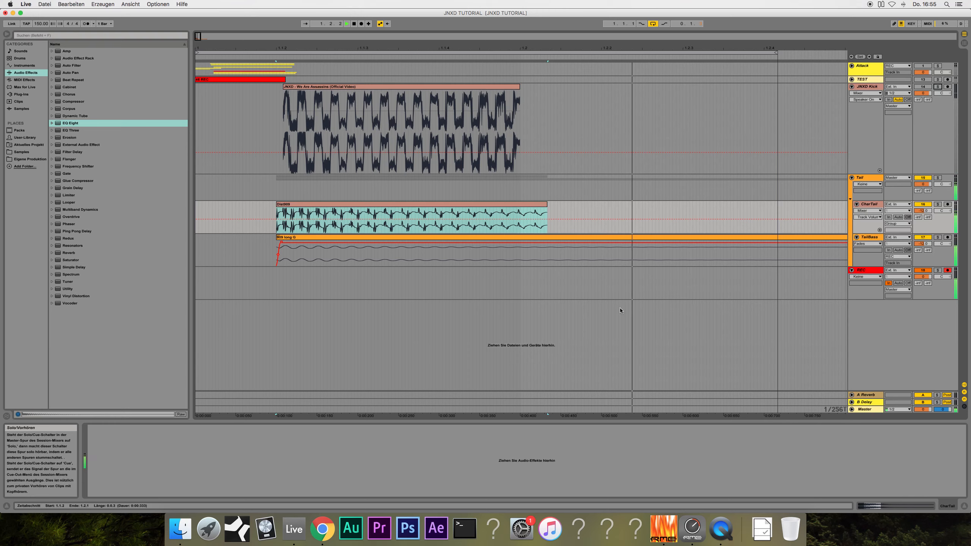
- Split the 909 long G clip on TailBass at the end of the Dist909 clip and delete the remainder
click(548, 255)
key(super+e)
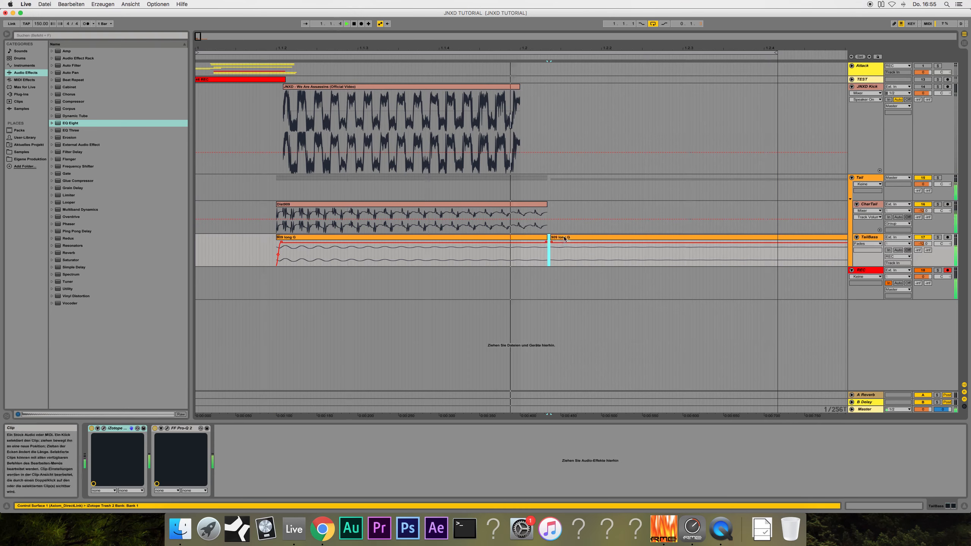
click(564, 237)
key(Delete)
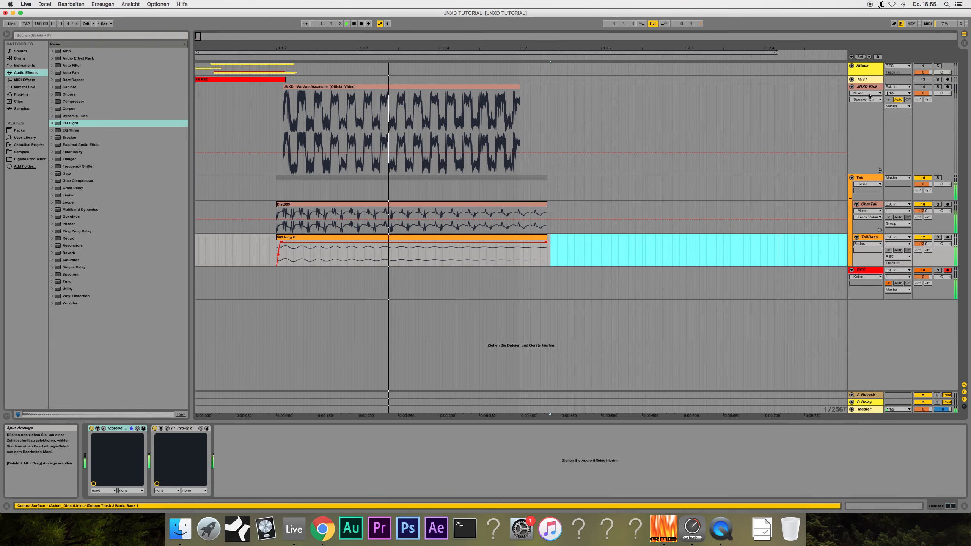
- Compare the tail with the soloed JNXD Kick reference, and solo CharTail for playback
click(938, 87)
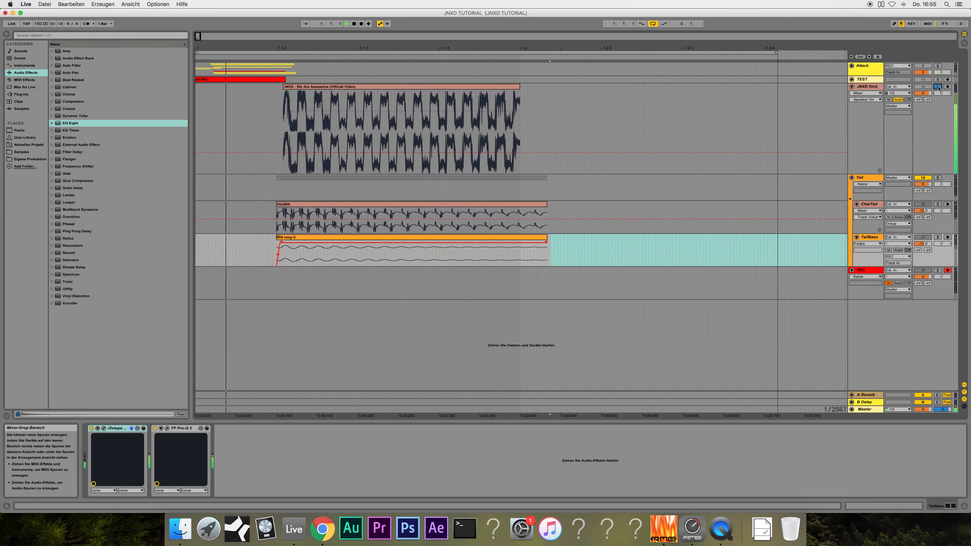
key(space)
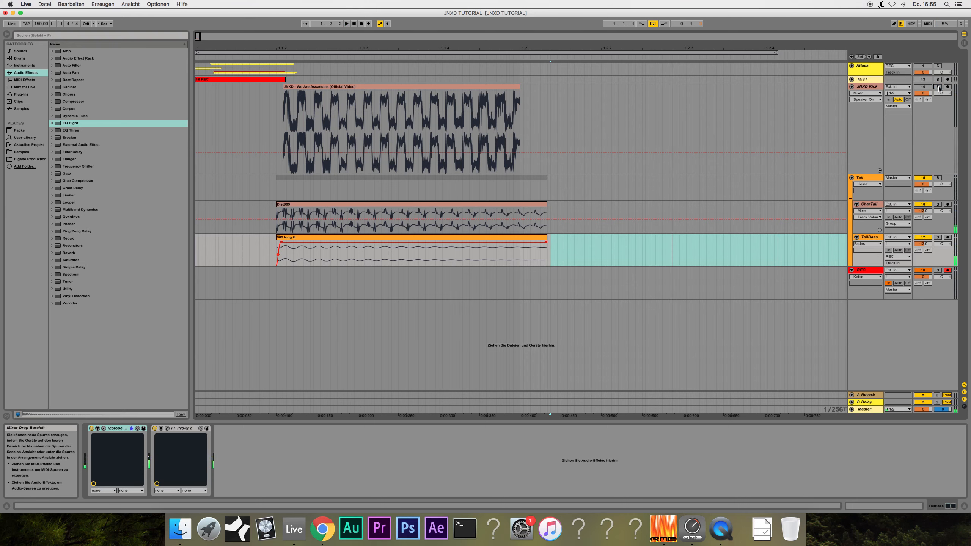
click(869, 206)
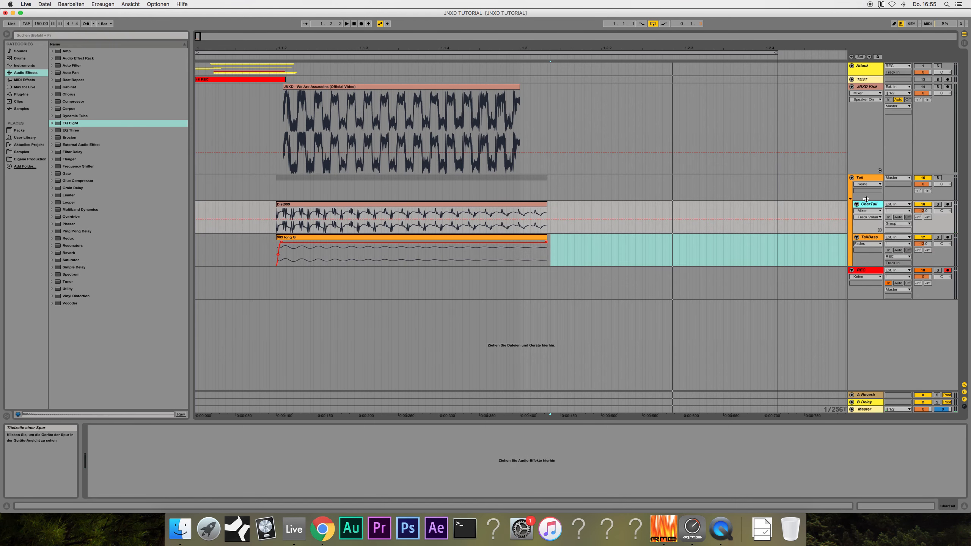
click(937, 204)
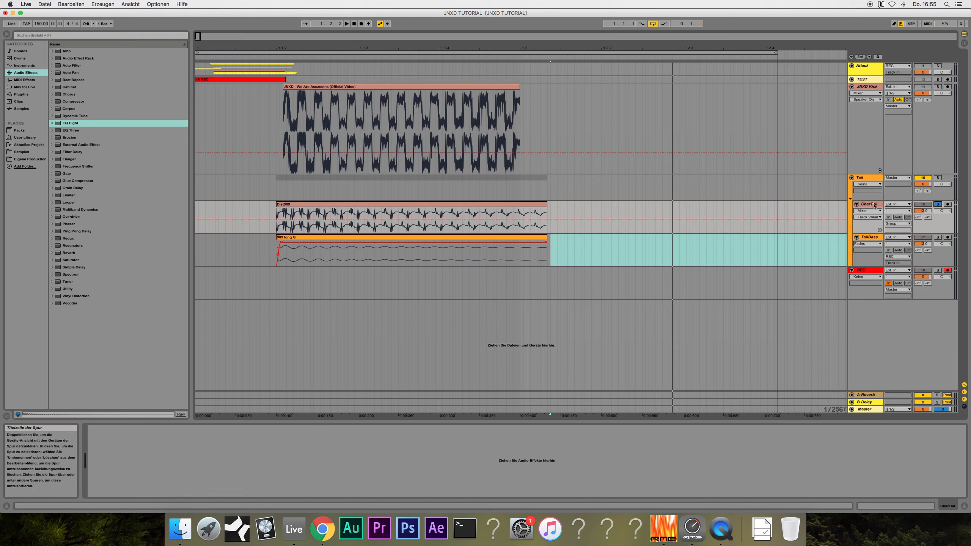
key(space)
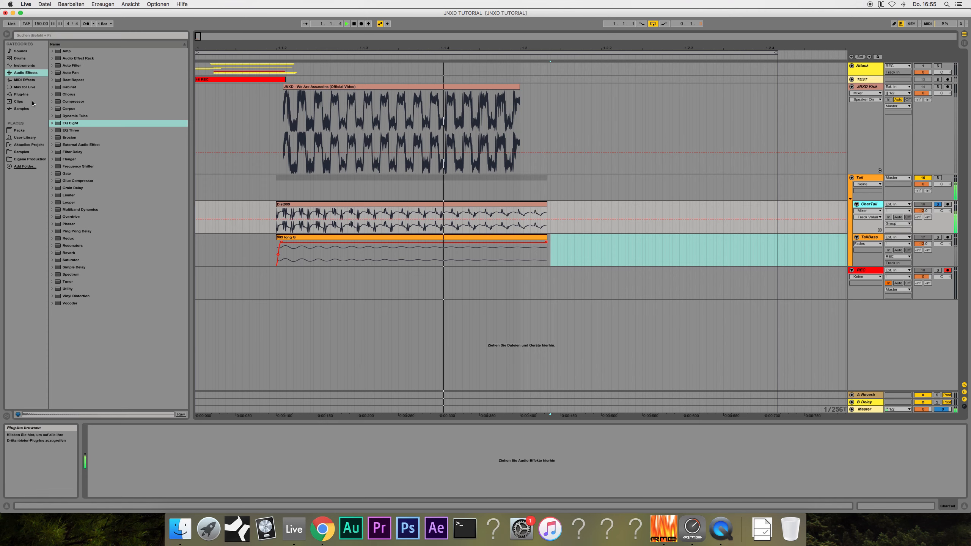
- Add EQ Eight to the CharTail track and boost band 3 at 2.12 kHz with a narrower Q
drag(72, 123, 198, 454)
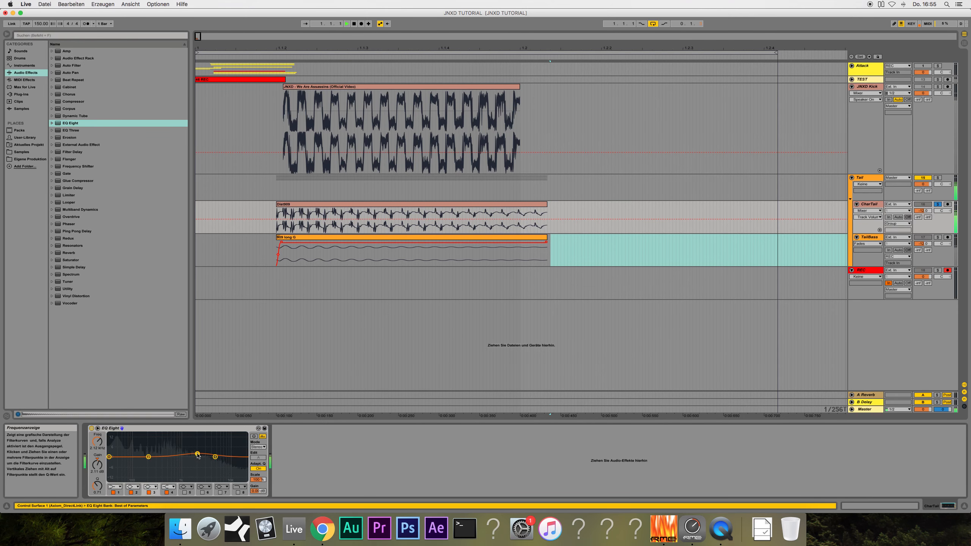
drag(97, 485, 97, 460)
click(97, 442)
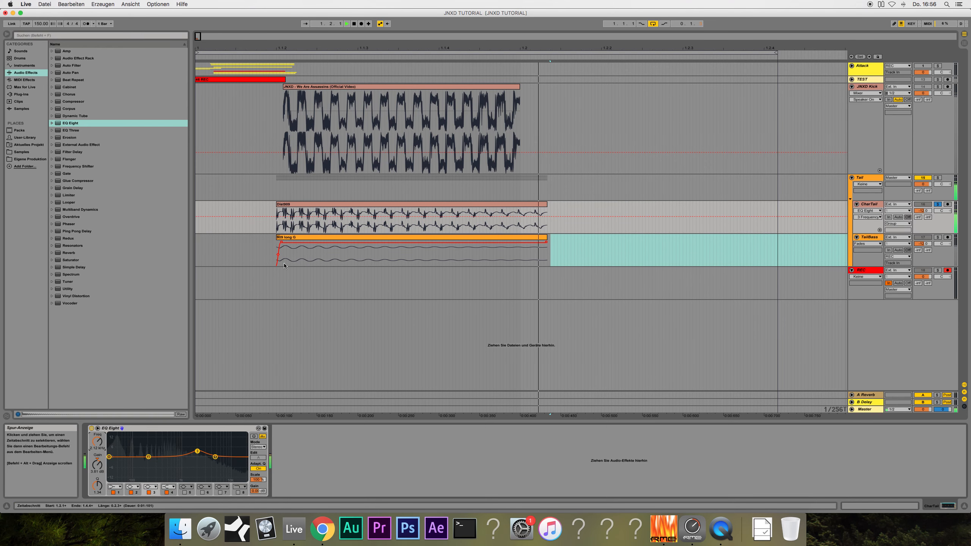
- Automate the EQ Eight band 3 frequency to fall from 2.12 kHz across the Dist909 clip, and play the sweep
click(308, 218)
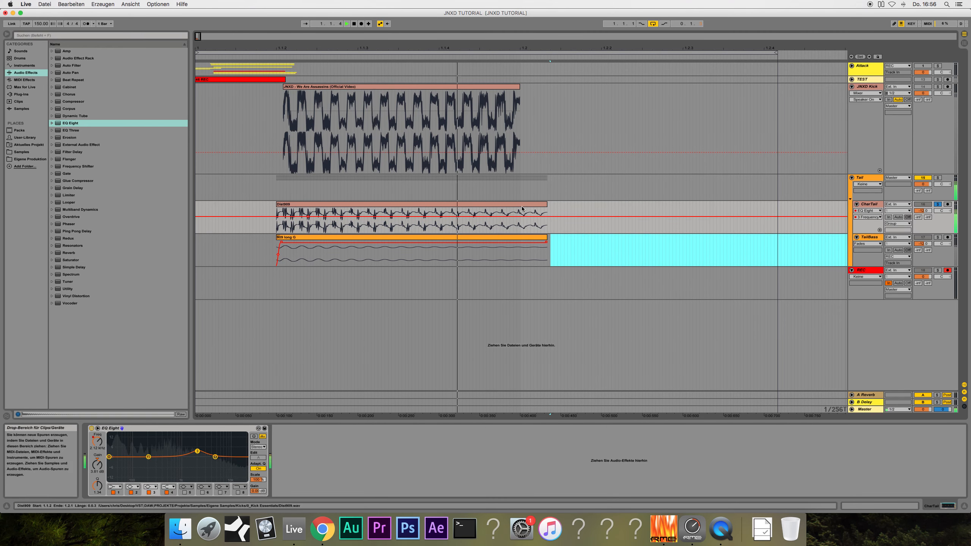
click(518, 221)
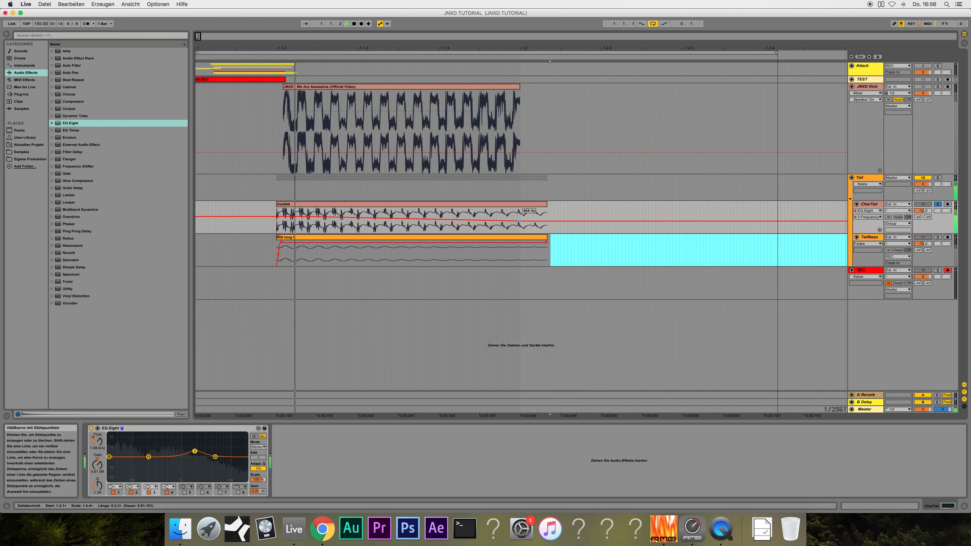
click(175, 470)
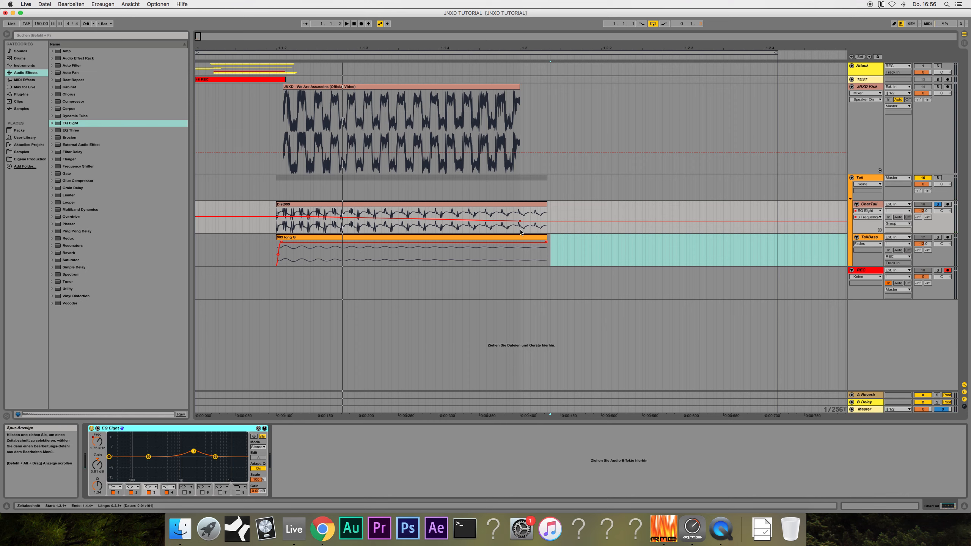
key(space)
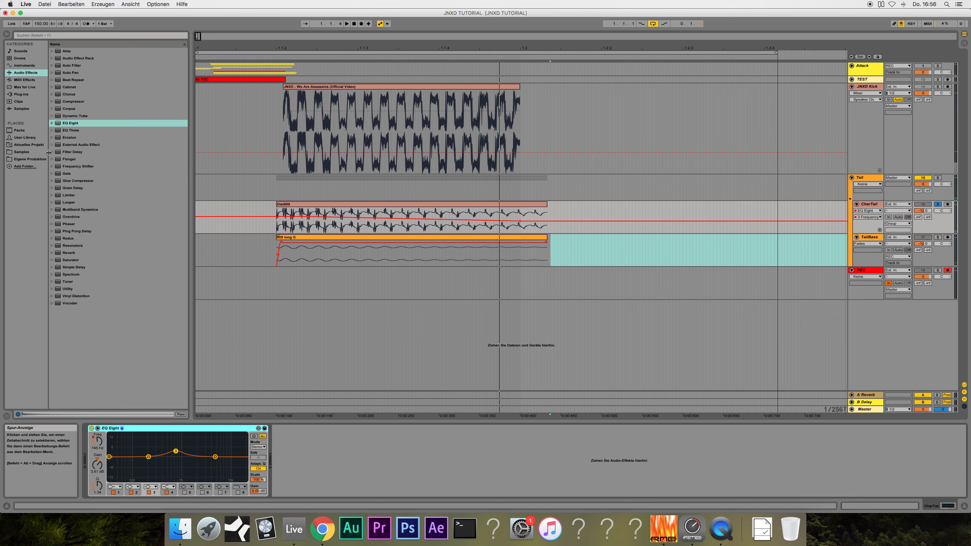
- Add the iZotope Trash 2 plug-in after EQ Eight on the CharTail track
click(27, 95)
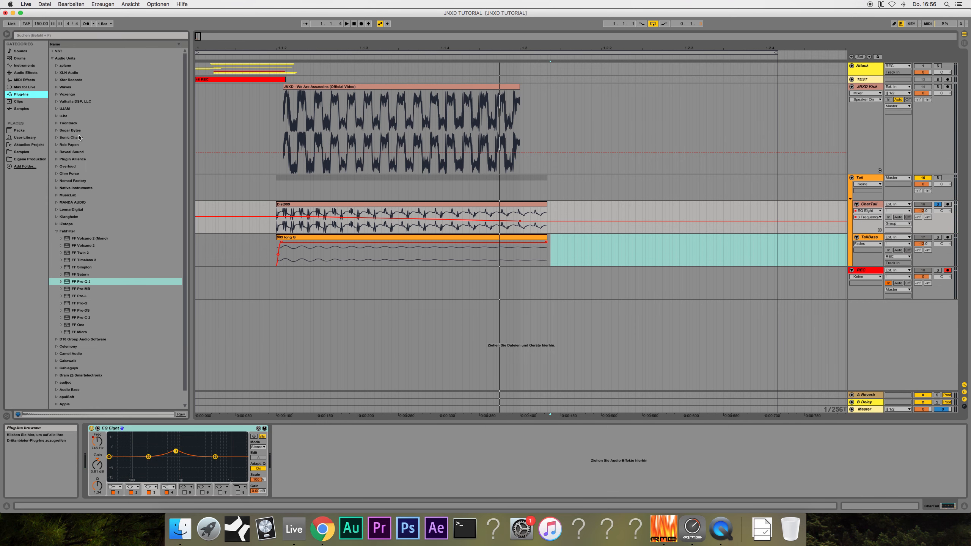
click(57, 231)
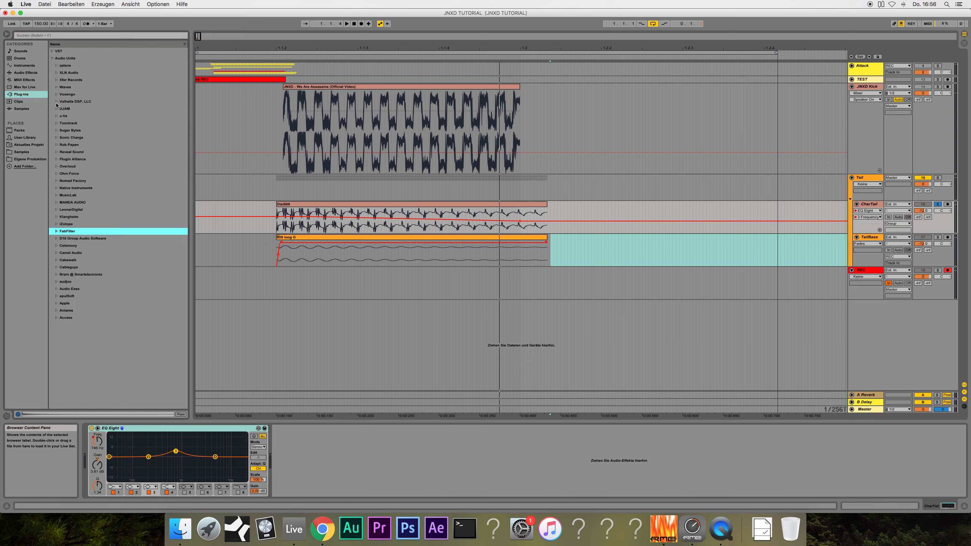
click(57, 225)
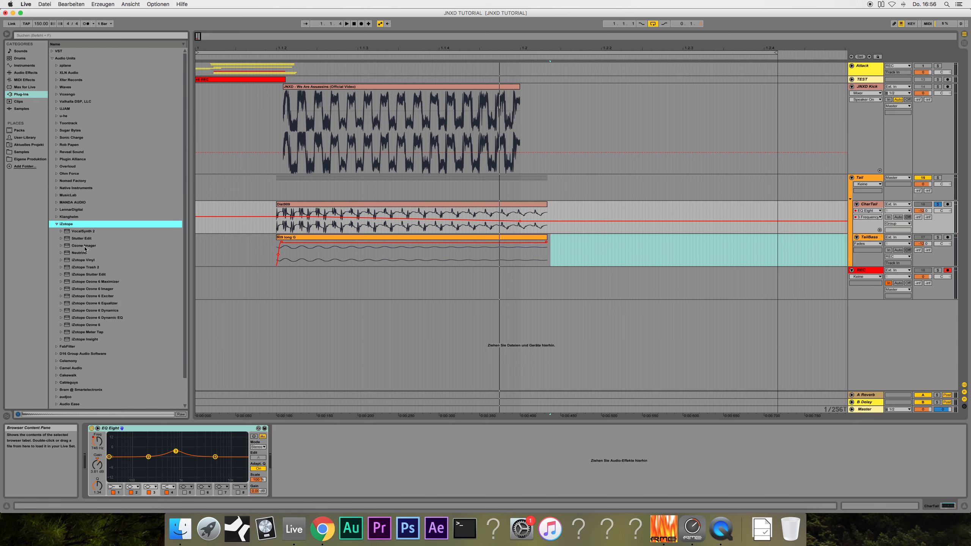
drag(95, 270, 265, 432)
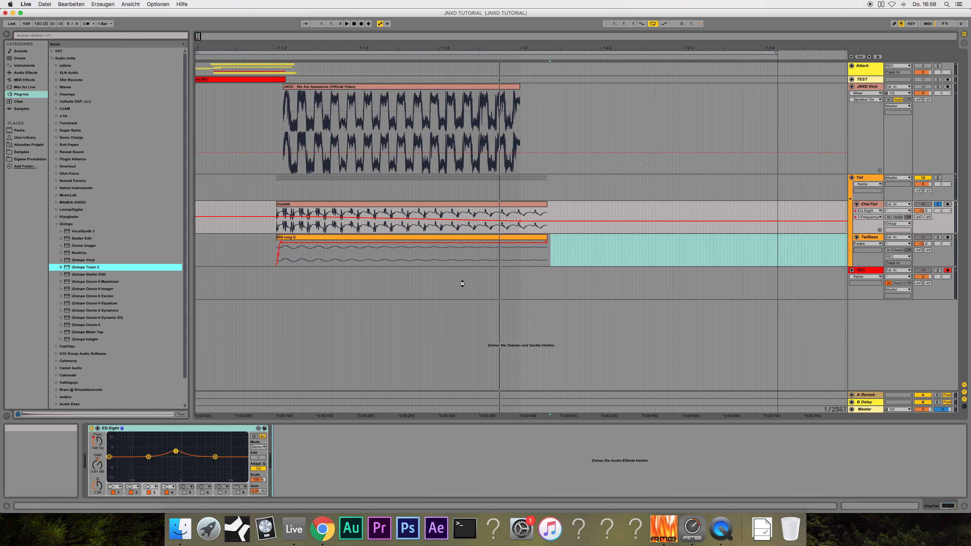
drag(464, 286, 415, 279)
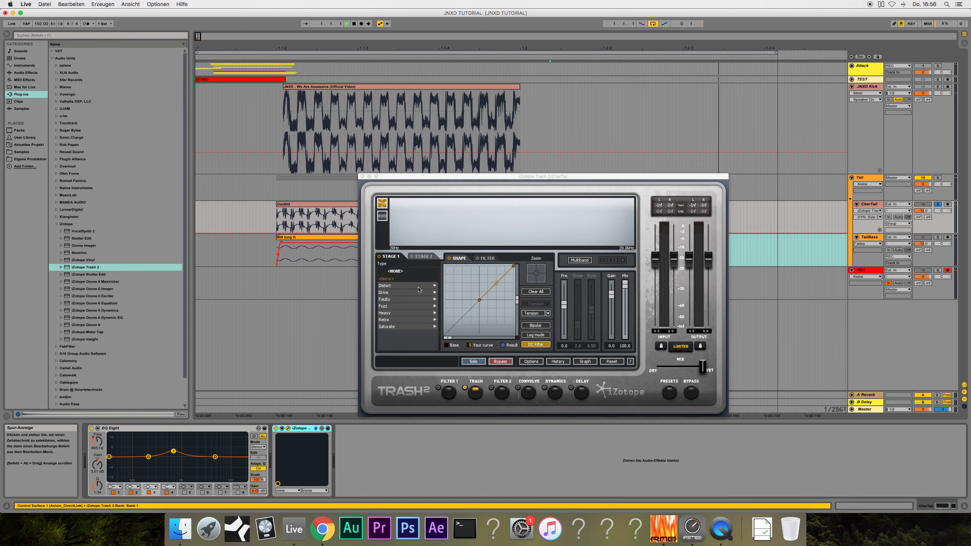
- Apply the Blues Driver distortion in Trash 2 stage 1, and reduce the global dry/wet mix well toward dry
click(416, 286)
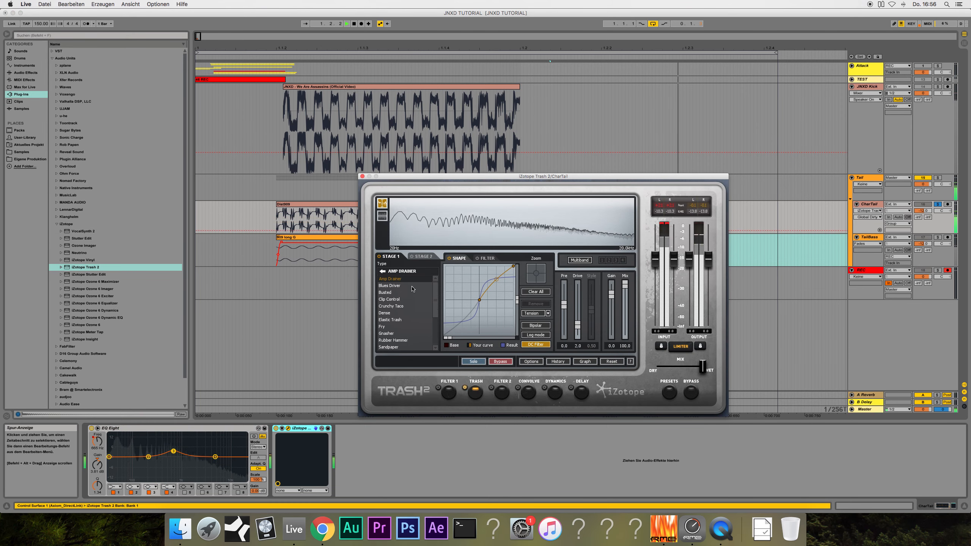
click(390, 286)
drag(703, 366, 661, 370)
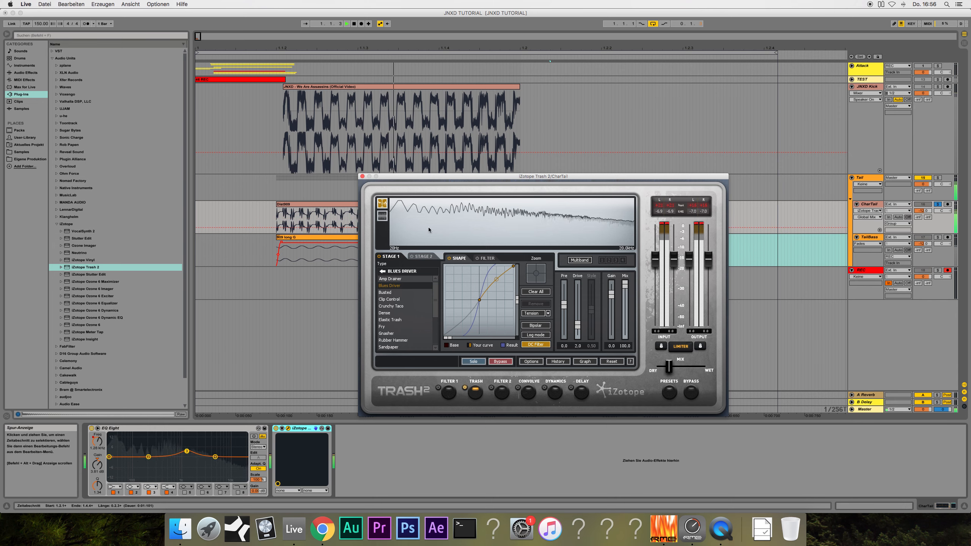
click(362, 176)
key(space)
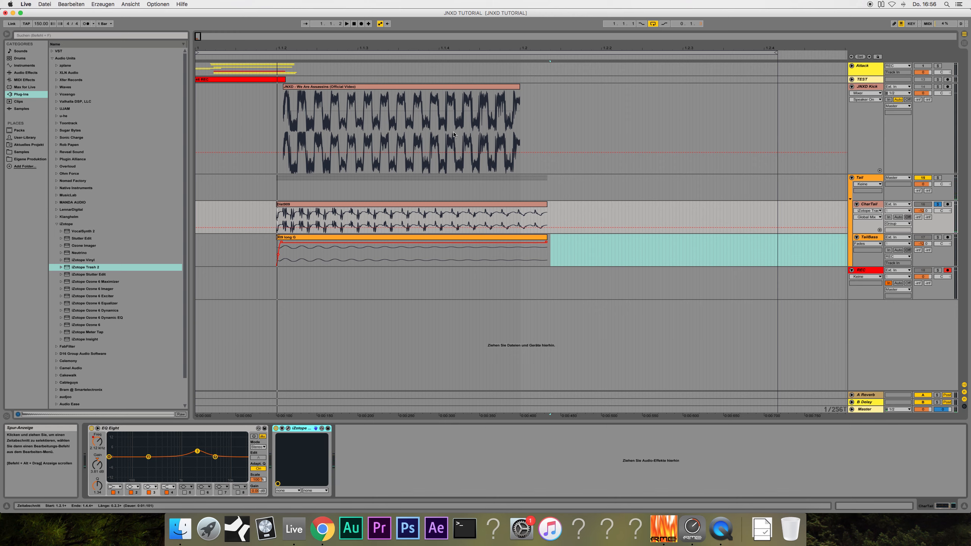
- Insert a new audio track below CharTail in the Tail group and name it FXTail
click(526, 204)
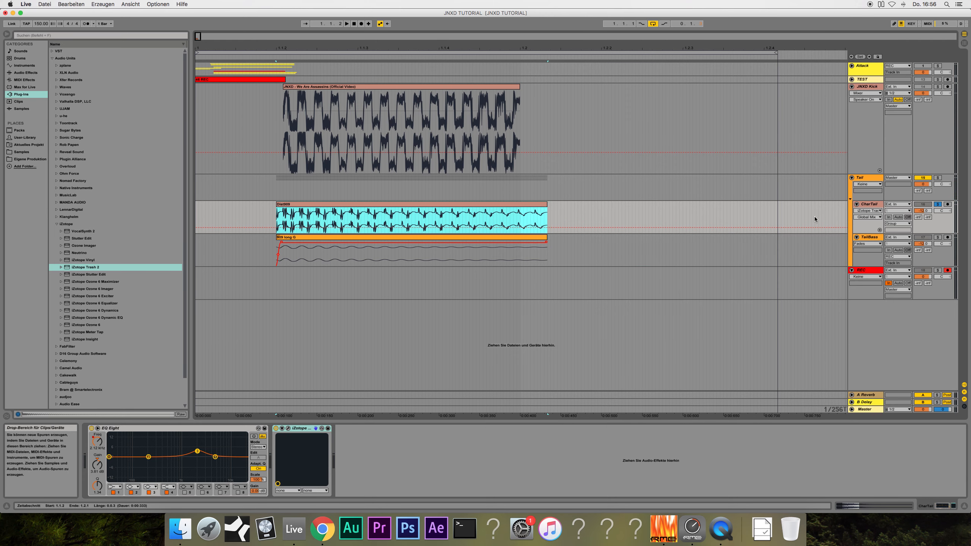
click(873, 203)
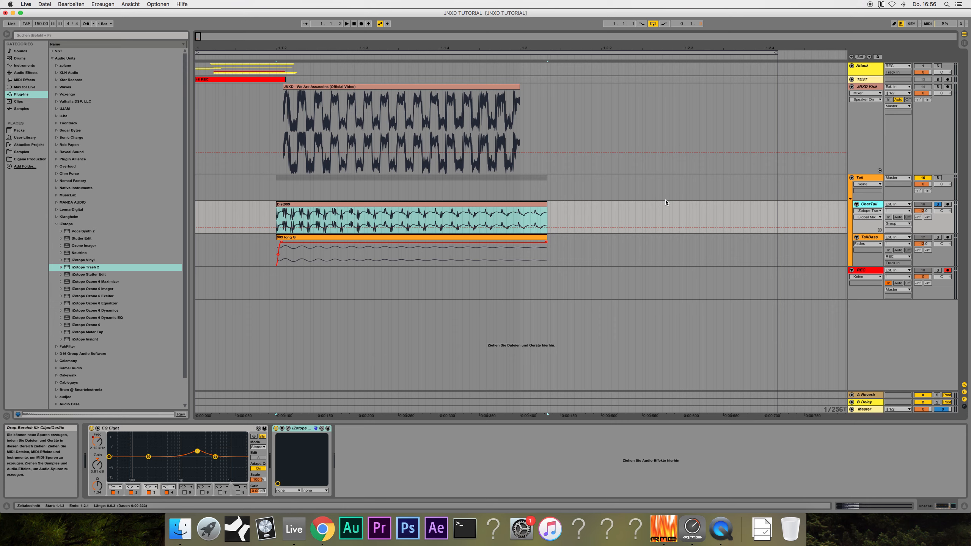
key(super+t)
key(super+r)
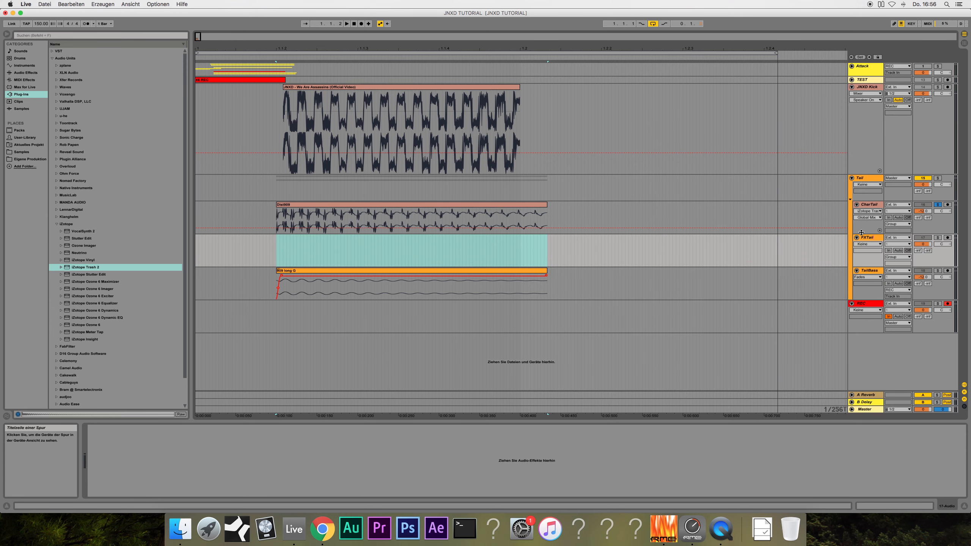
- Add the ValhallaRoom reverb after iZotope Trash 2 on the CharTail track
click(846, 207)
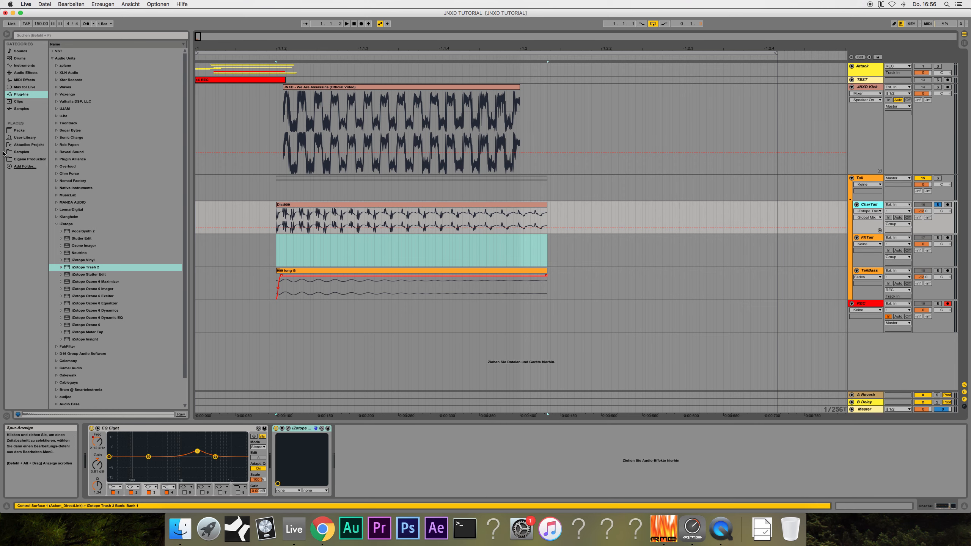
click(57, 102)
drag(82, 109, 432, 215)
click(871, 206)
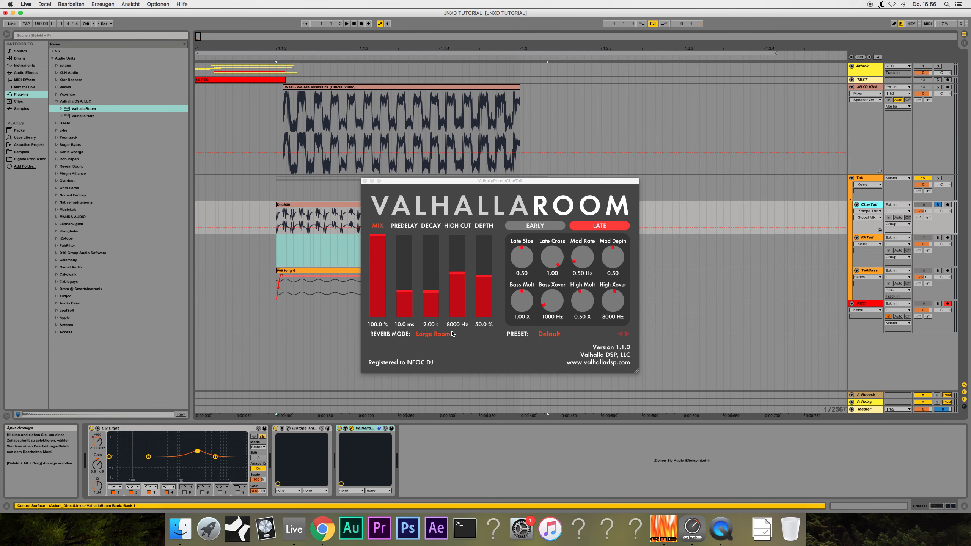
- Load the JangleChamber preset from the Dark category in ValhallaRoom, keeping the mix at 100 %, and move its window clear of the tracks
click(567, 335)
mouse_move(581, 291)
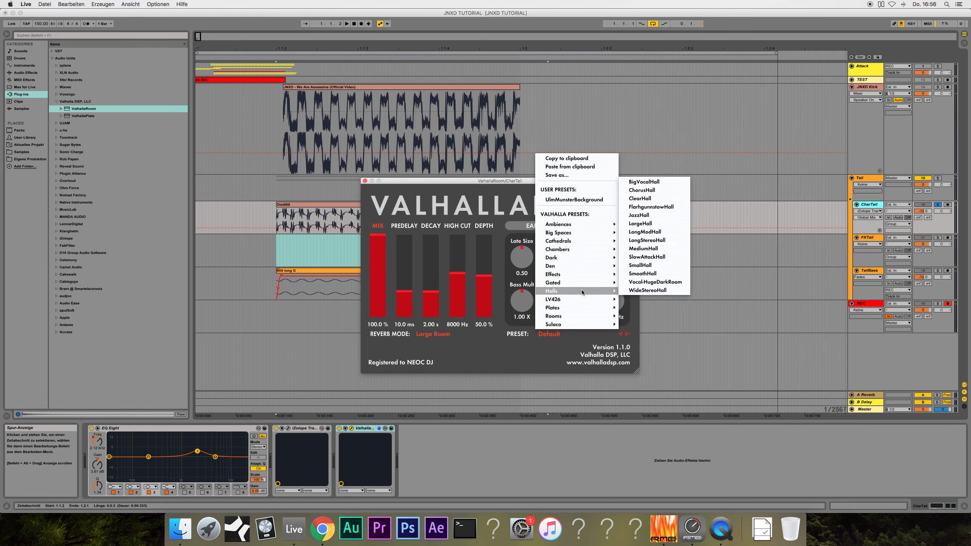
mouse_move(564, 270)
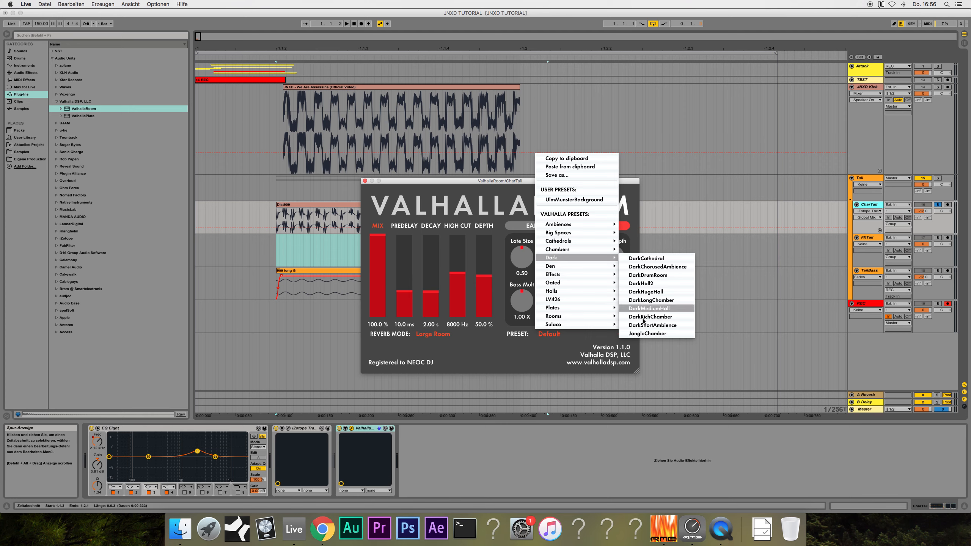
click(643, 333)
drag(430, 181, 450, 180)
drag(403, 219, 402, 215)
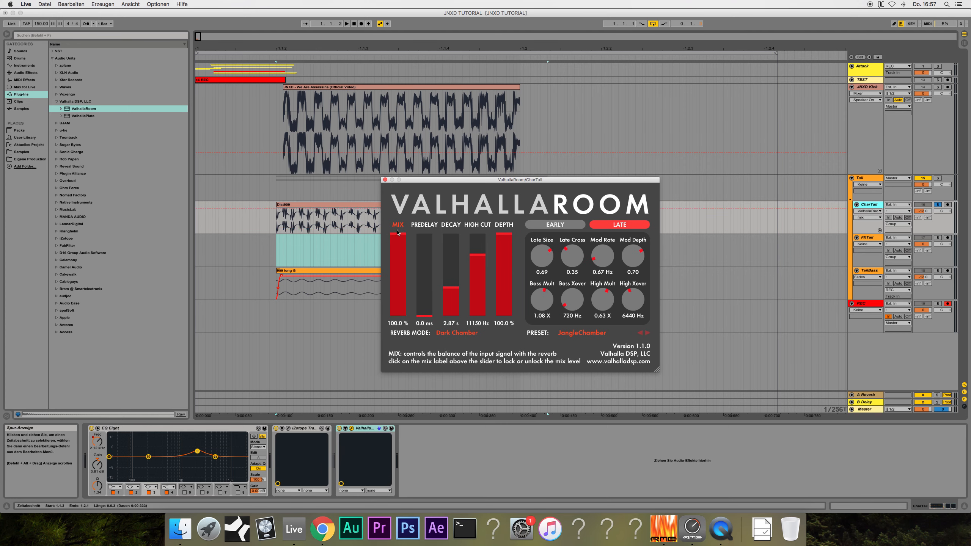
drag(420, 182, 573, 190)
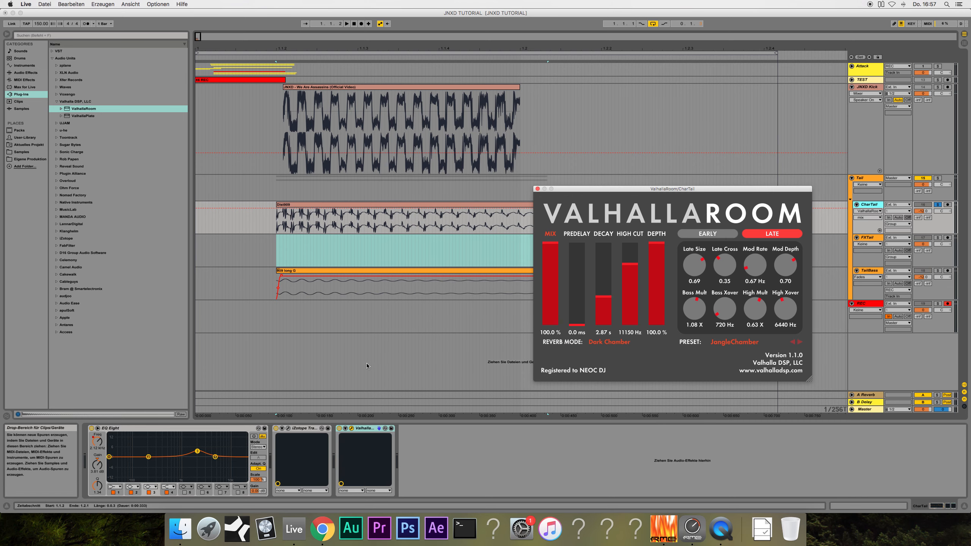
click(350, 428)
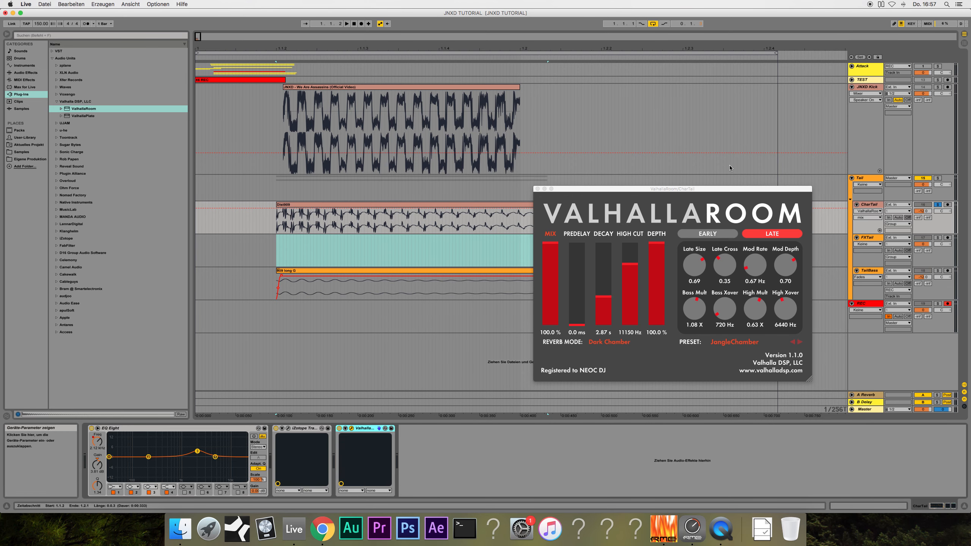
drag(777, 192, 666, 328)
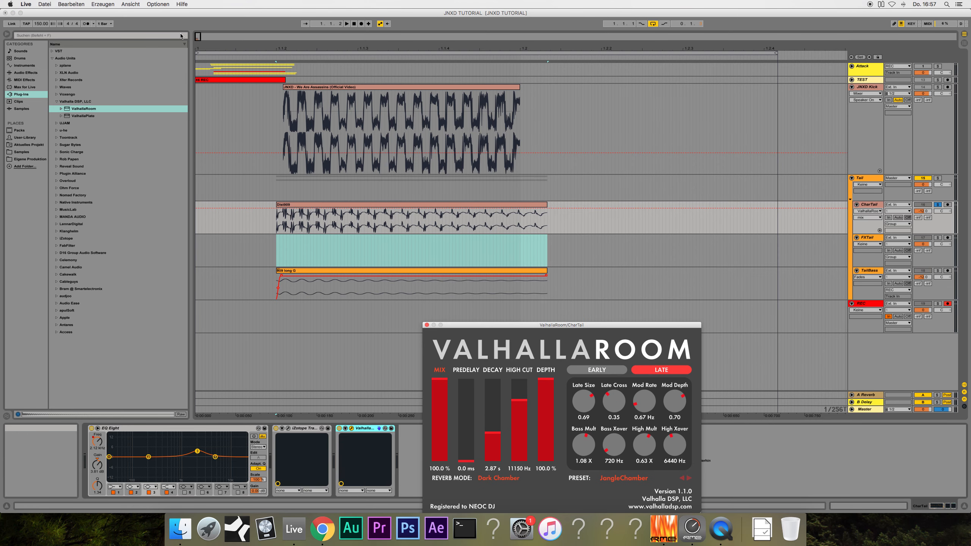
- Extend the end of the arrangement loop to about 1.3.4 to make room for the reverb tail
drag(200, 37, 211, 36)
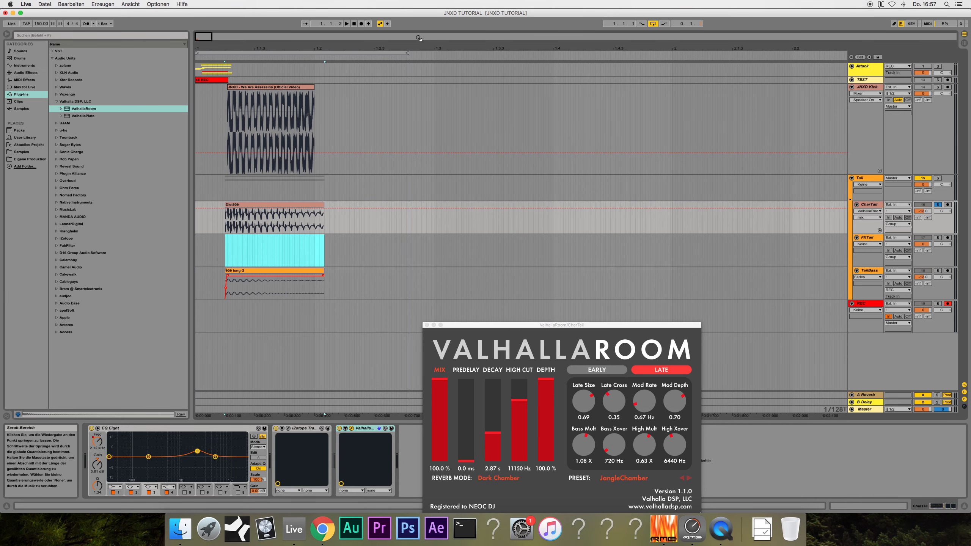
drag(407, 53, 525, 53)
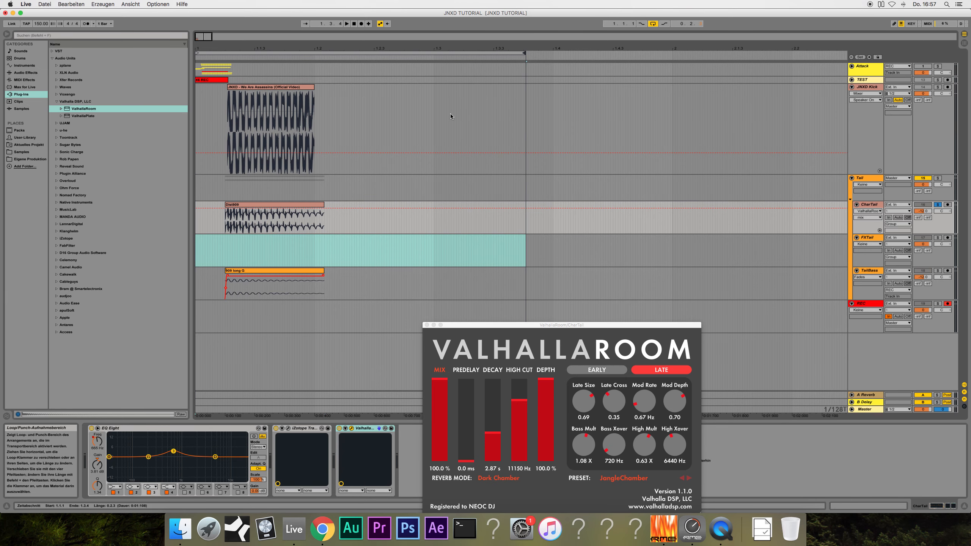
click(281, 203)
- Route the CharTail output to FXTail, and arm FXTail with its monitoring set to In
click(874, 205)
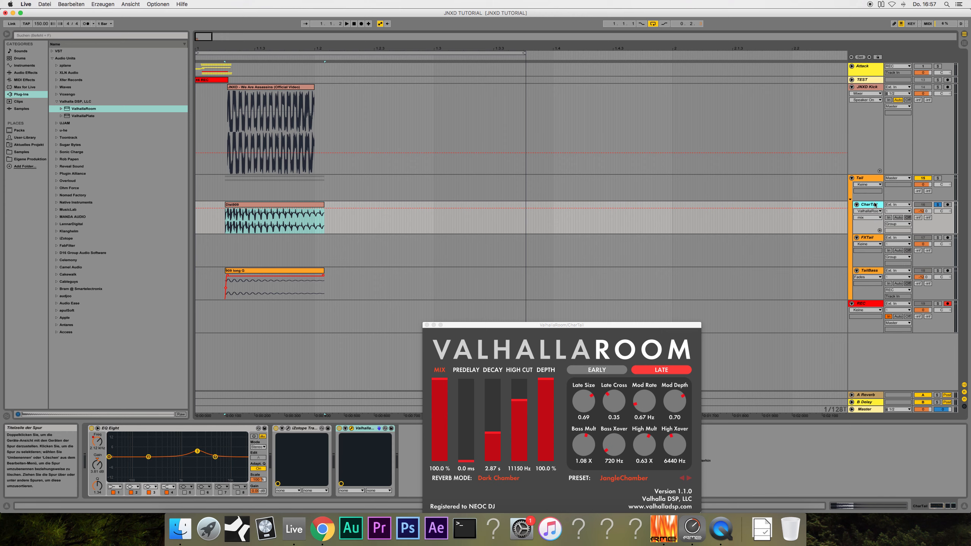
click(897, 225)
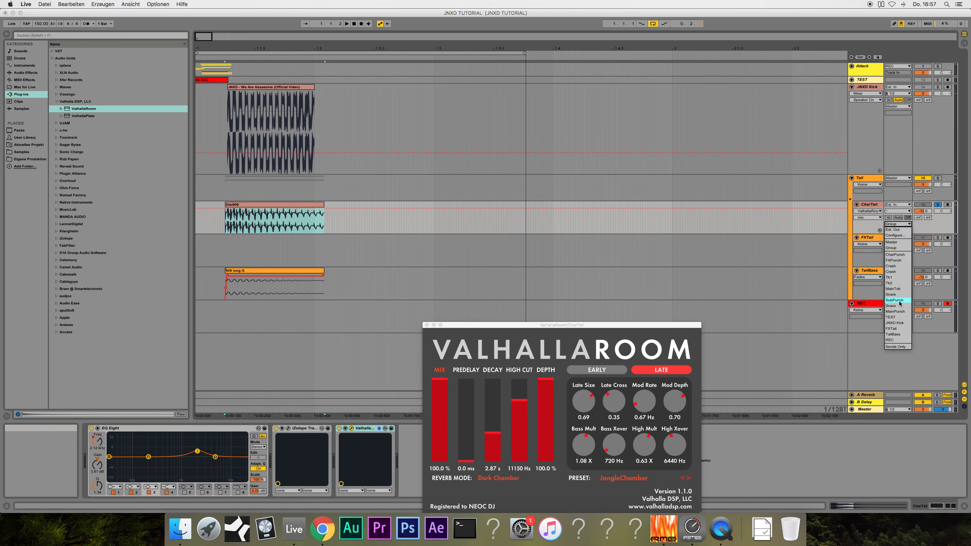
click(898, 329)
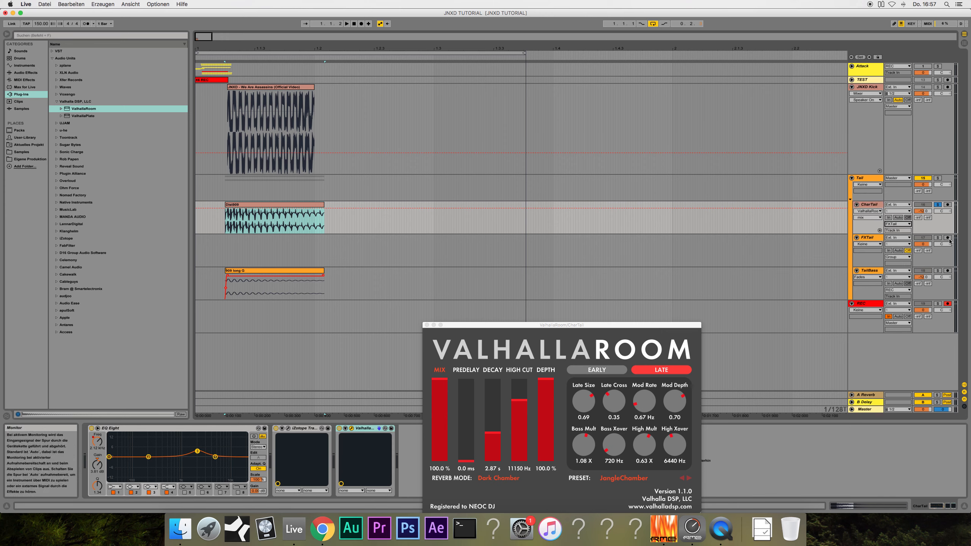
click(892, 253)
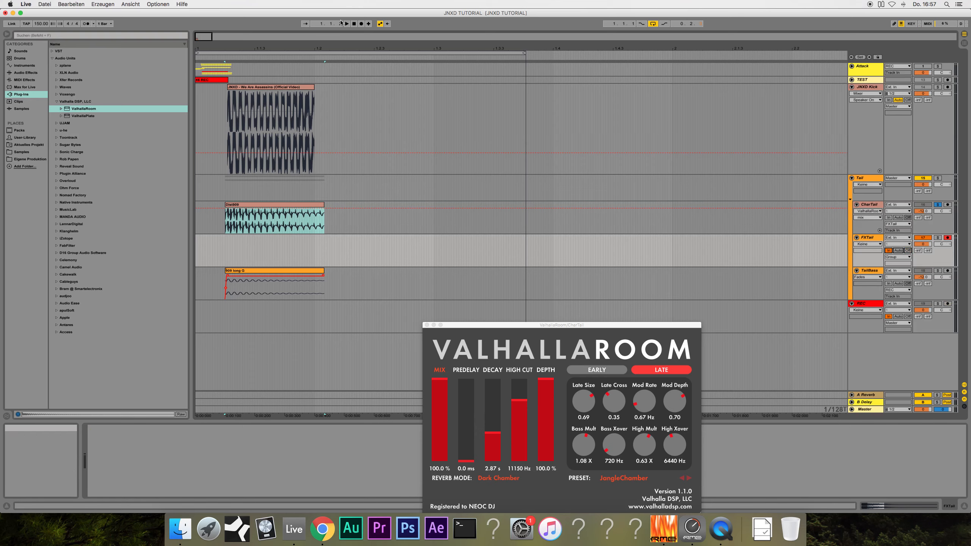
- Record the CharTail reverb signal onto the FXTail track across the loop, and select the recorded clip
click(355, 25)
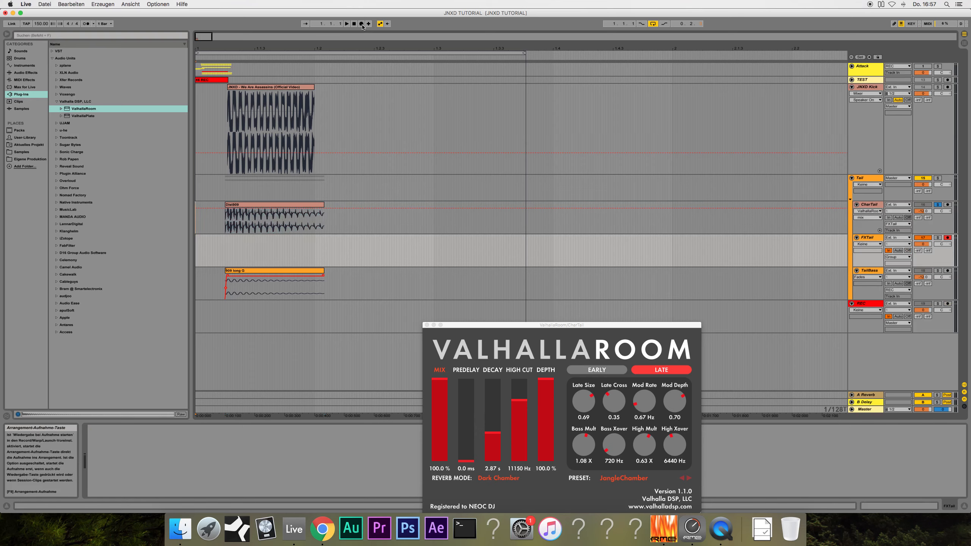
click(361, 24)
key(space)
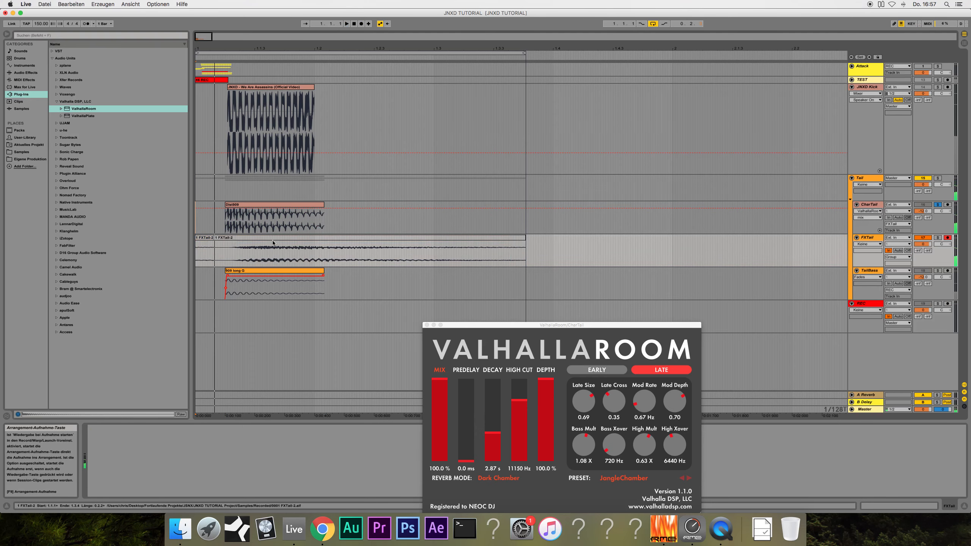
click(237, 238)
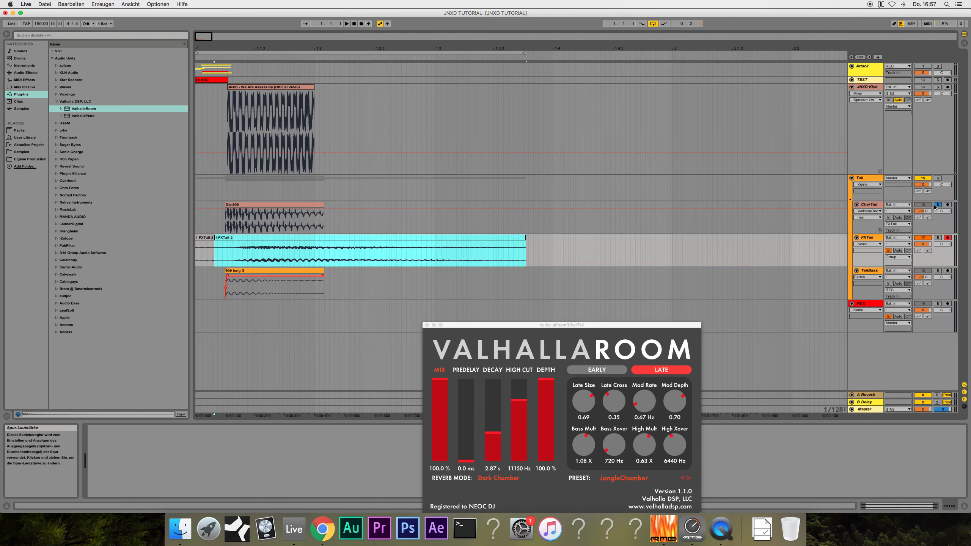
- Remove ValhallaRoom from the CharTail device chain
click(873, 207)
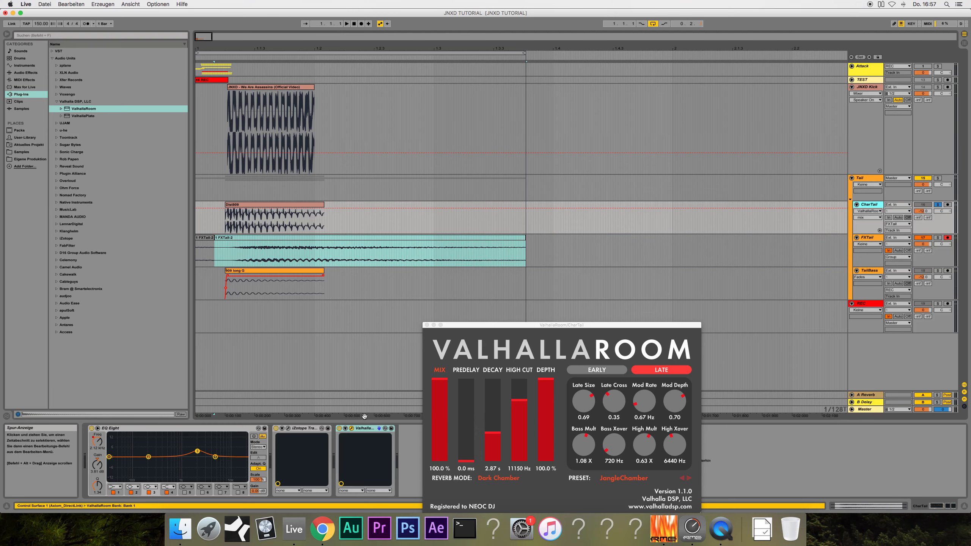
click(365, 429)
key(Delete)
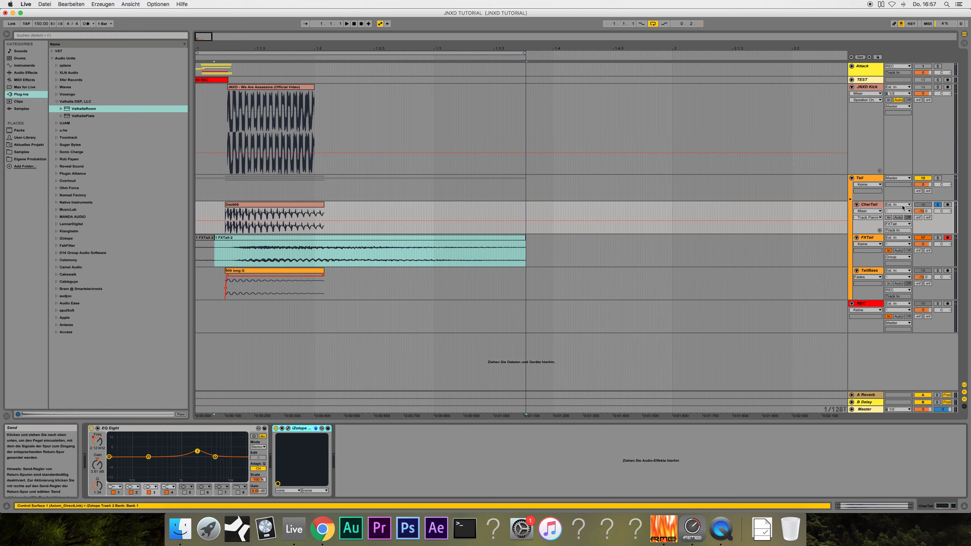
- Set the FXTail monitoring to Auto and solo the FXTail track
click(867, 238)
click(897, 251)
click(937, 238)
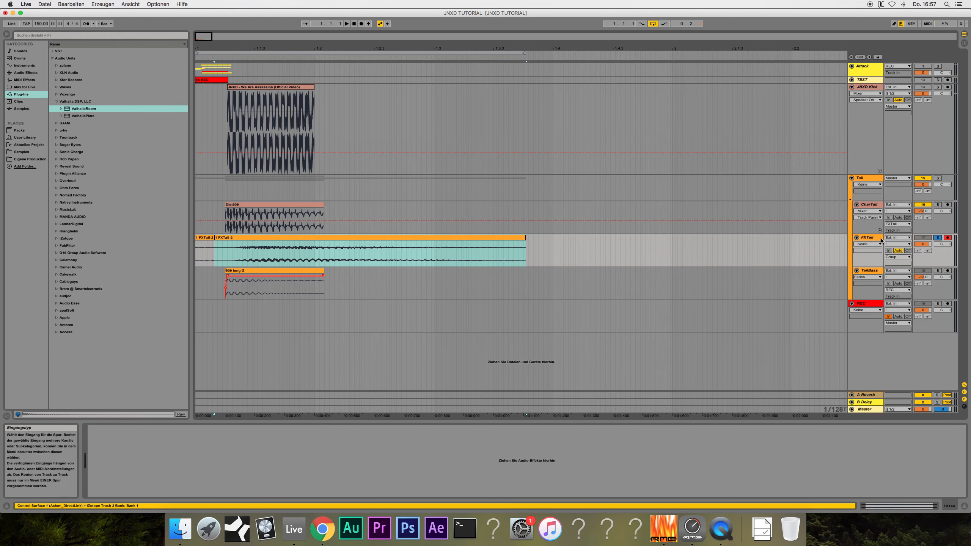
click(867, 238)
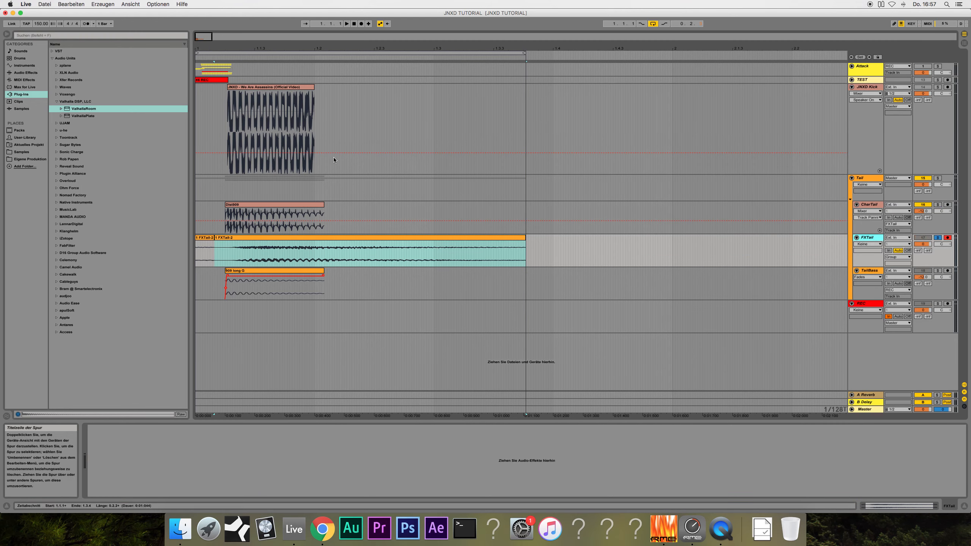
- Delete the short first clip on FXTail and trim the start of the remaining recording to where the reverb is already sounding
click(207, 238)
key(Delete)
drag(388, 48, 547, 65)
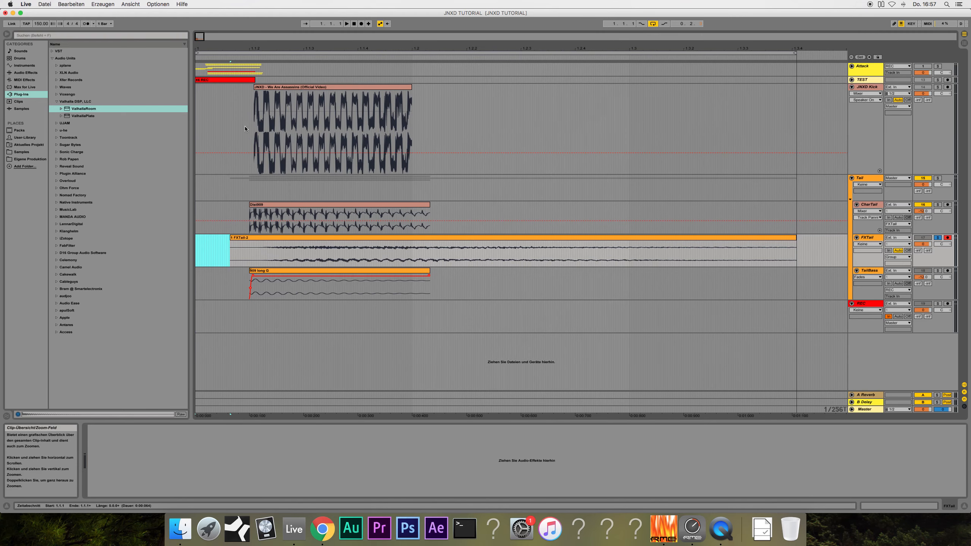
click(271, 244)
drag(271, 243, 273, 244)
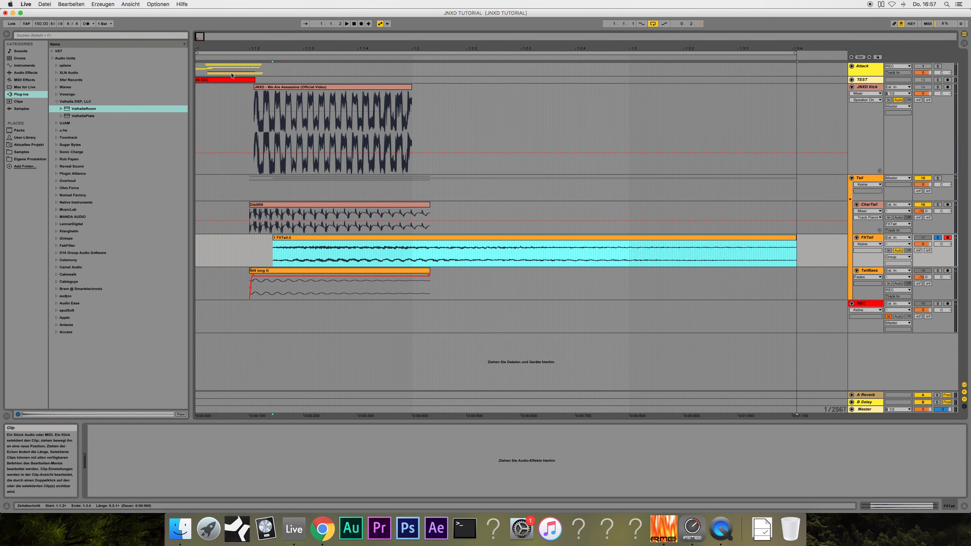
- Move the trimmed FXTail clip so it starts together with the Dist909 clip, and play it
drag(446, 49, 572, 63)
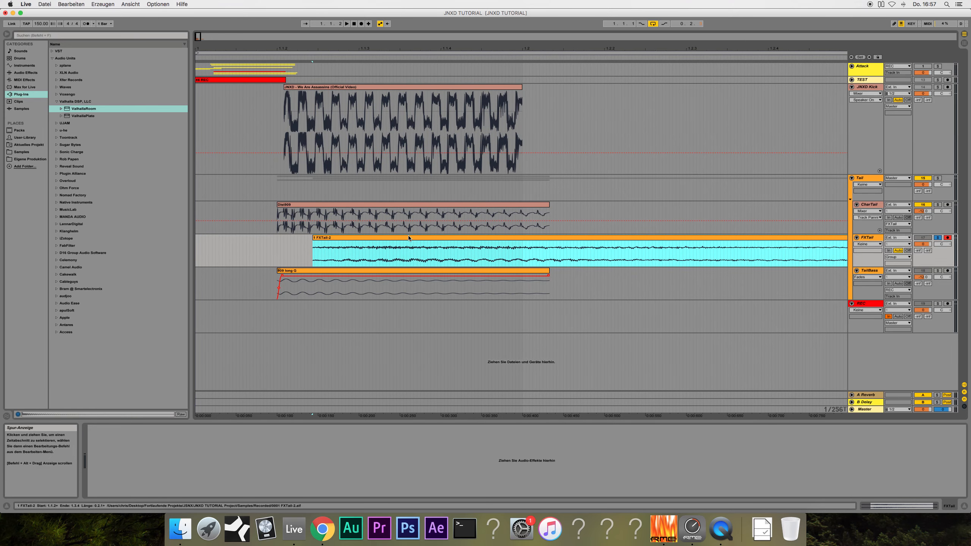
drag(408, 238, 372, 244)
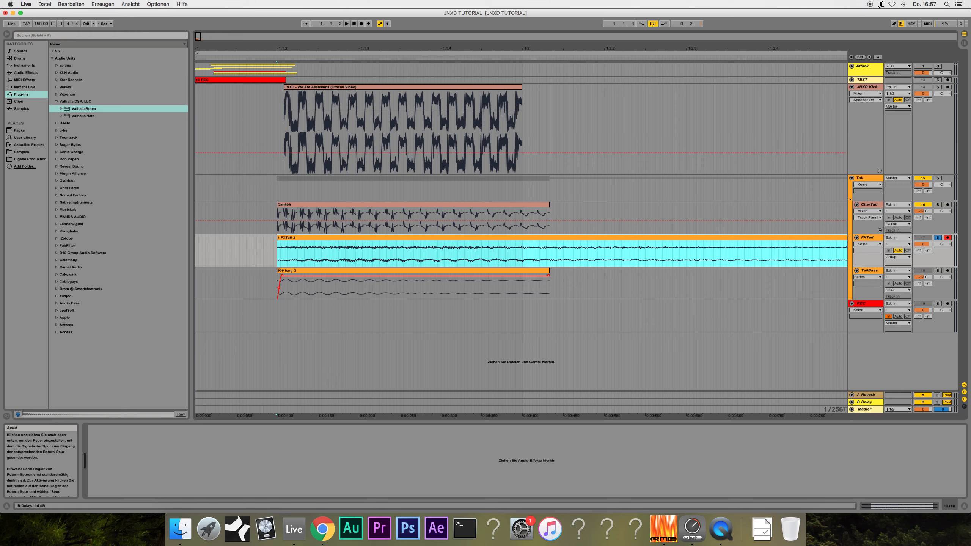
click(869, 238)
key(space)
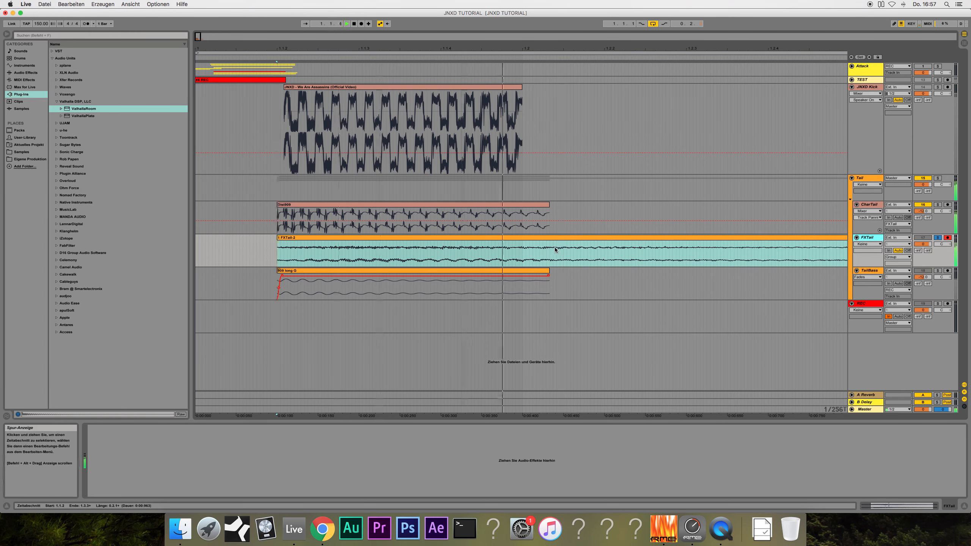
- Split the FXTail clip just past the end of the Dist909 clip and delete the remainder
click(555, 246)
key(super+e)
click(564, 239)
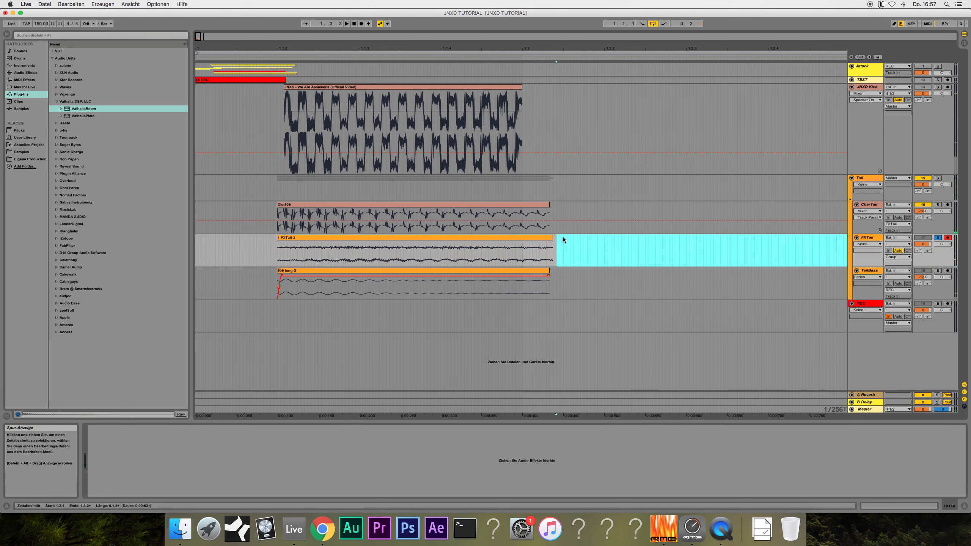
key(Delete)
- Loop the arrangement from 1.1.1 to about 1.2.2 and play the soloed FXTail clip
click(523, 238)
key(space)
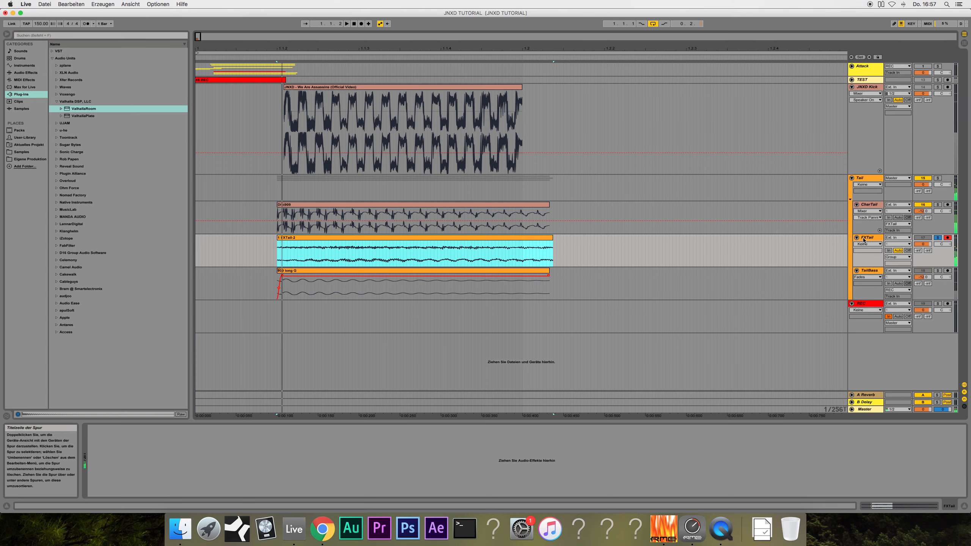
drag(628, 130, 196, 123)
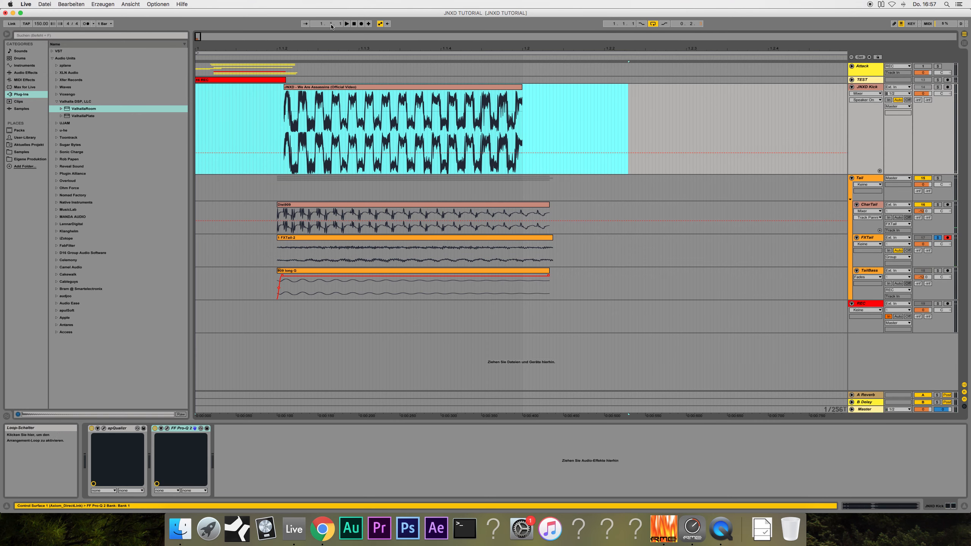
key(space)
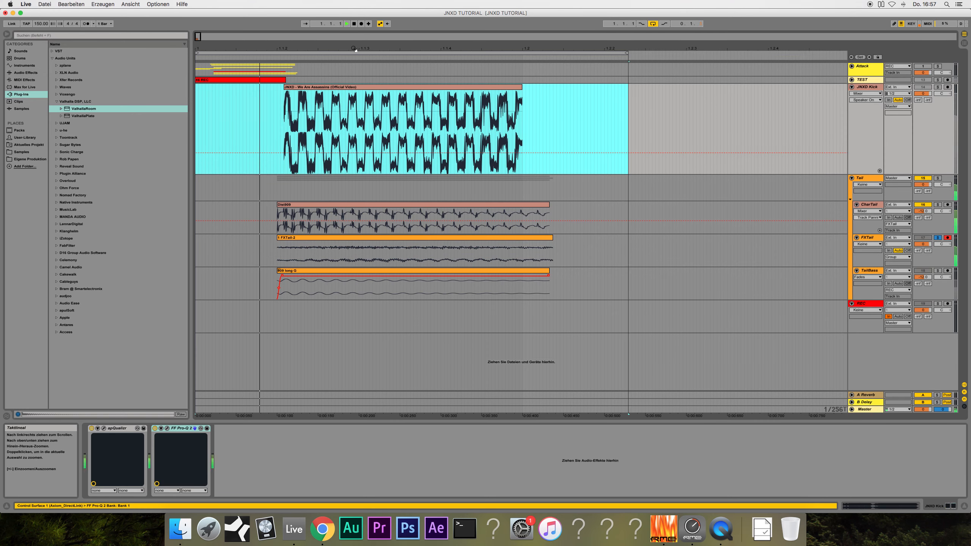
- Add EQ Eight to the FXTail track and set band 1 to a low cut at about 110 Hz
click(873, 238)
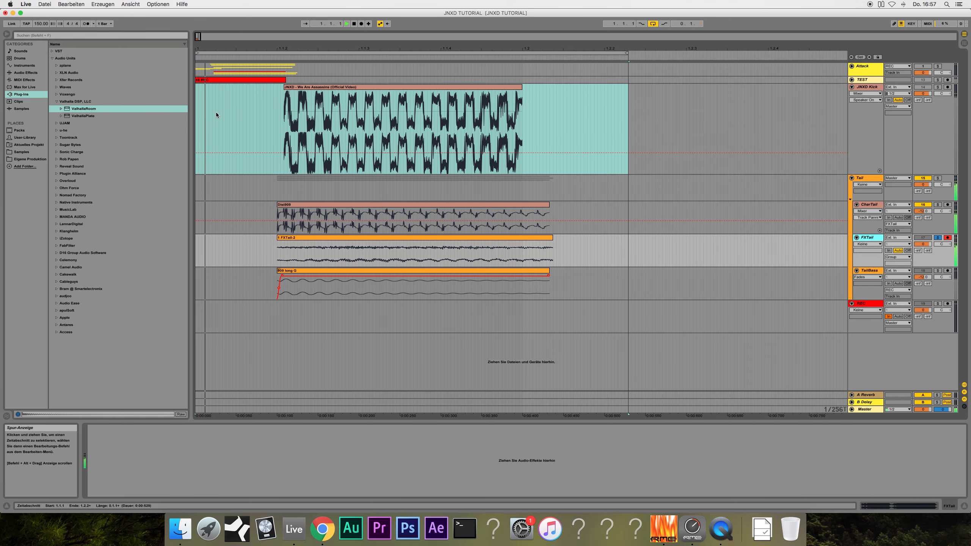
click(38, 73)
click(77, 123)
drag(77, 123, 251, 420)
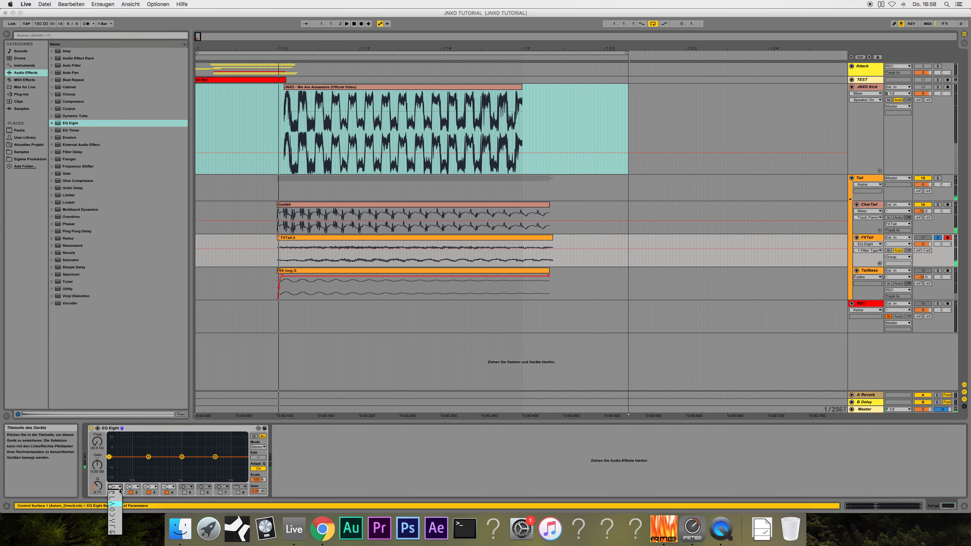
key(space)
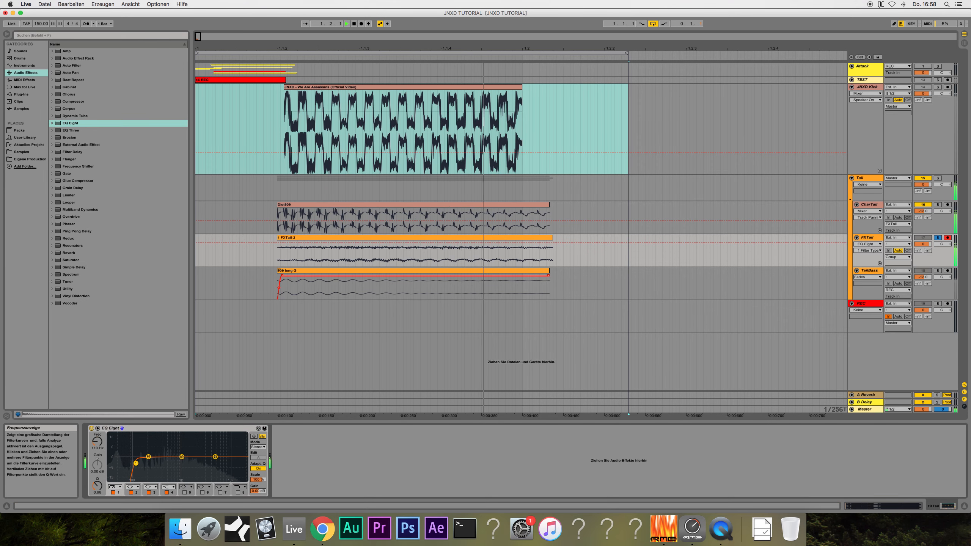
- Raise EQ Eight bands 3 and 4 slightly in the upper frequencies, and play the soloed Tail group
drag(182, 459, 228, 455)
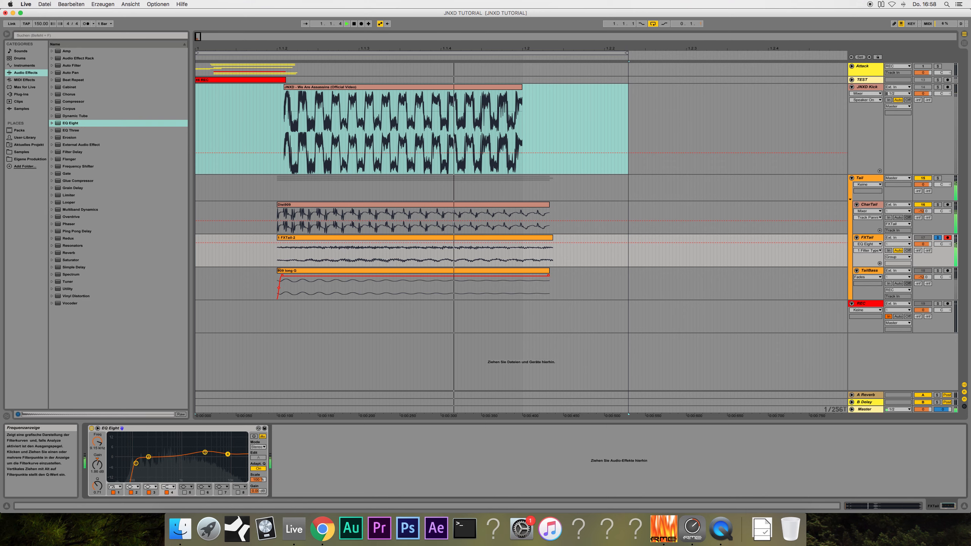
click(938, 178)
key(space)
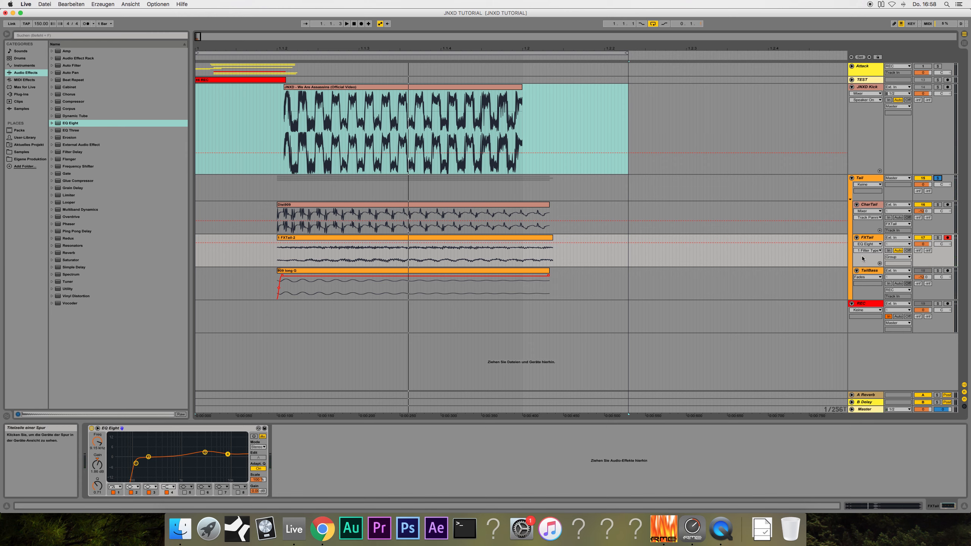
- Route the CharTail track's output to Group and play the soloed Tail group
click(873, 206)
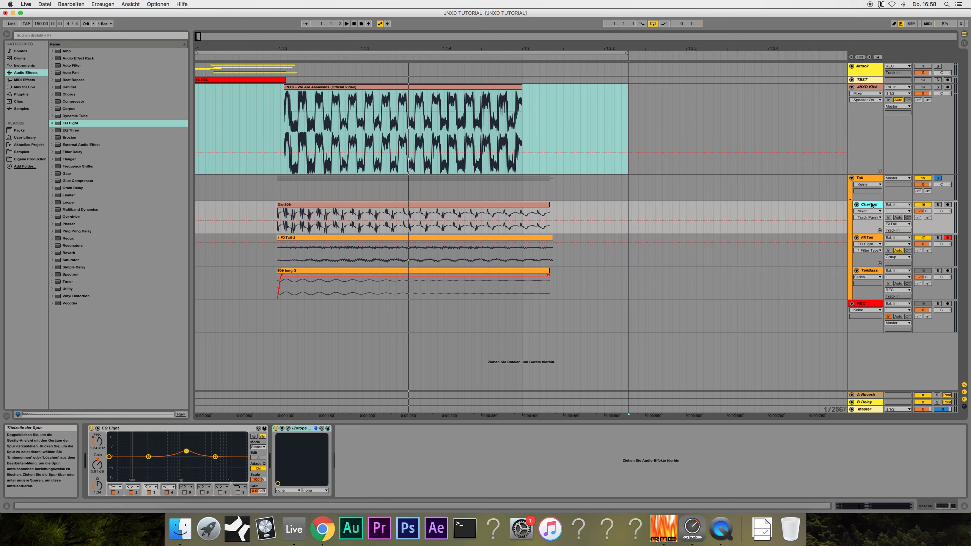
click(871, 273)
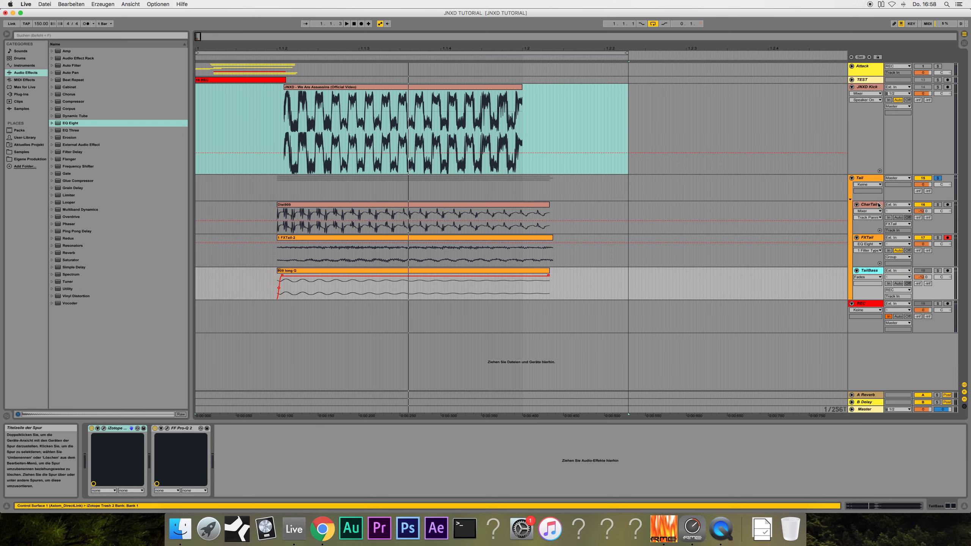
click(905, 225)
click(891, 248)
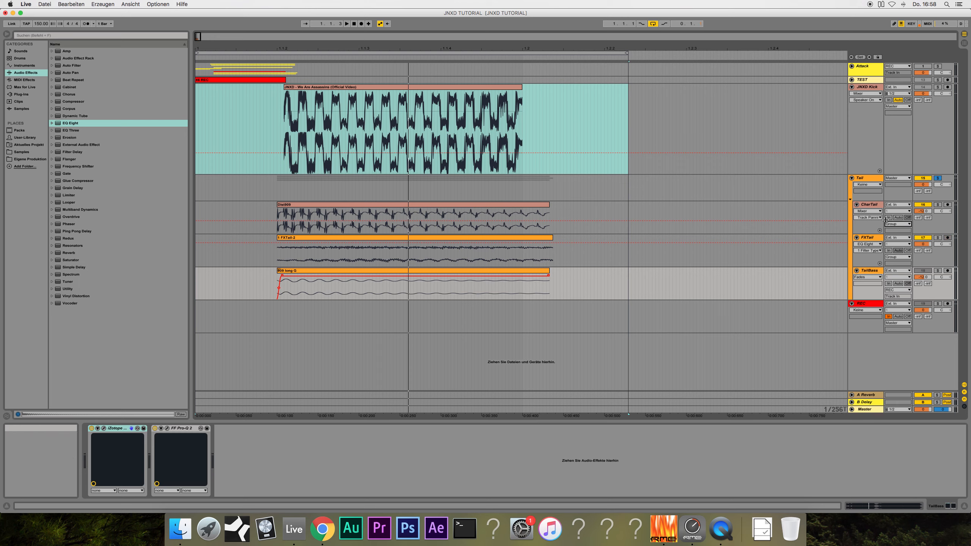
click(878, 214)
key(space)
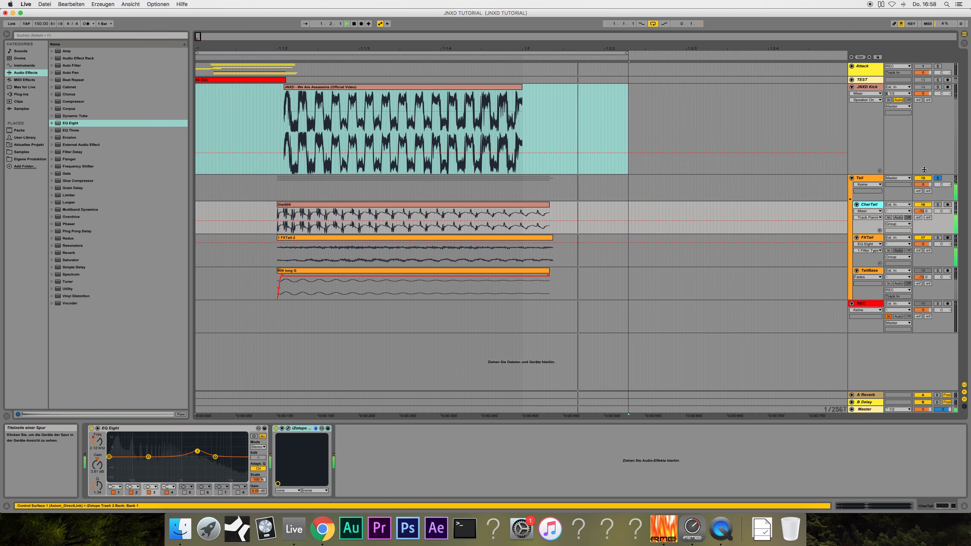
- Activate the TailBass track, route its output to Group, and play it with the other tail layers
click(894, 291)
key(space)
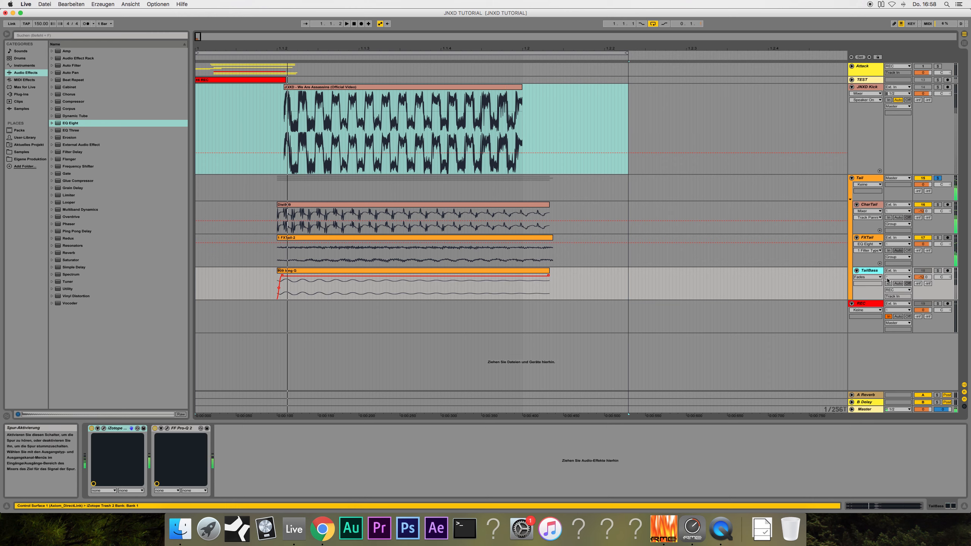
click(895, 291)
click(895, 317)
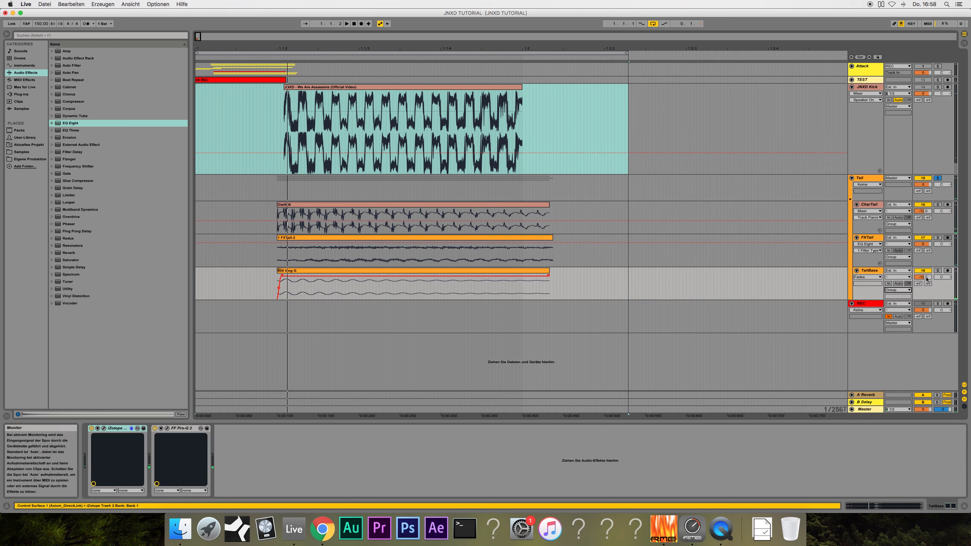
key(space)
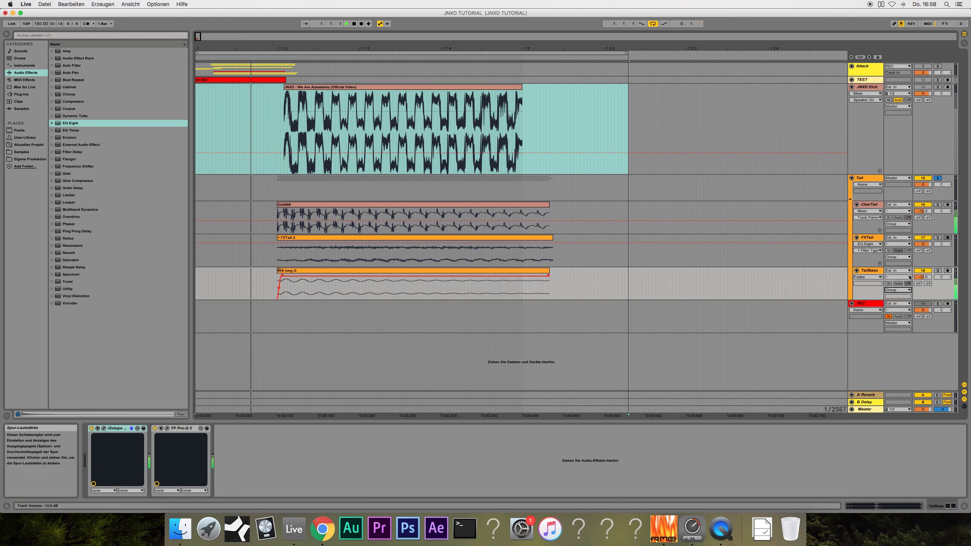
- Briefly solo the JNXD Kick track to compare the reference with the layered tail
click(868, 271)
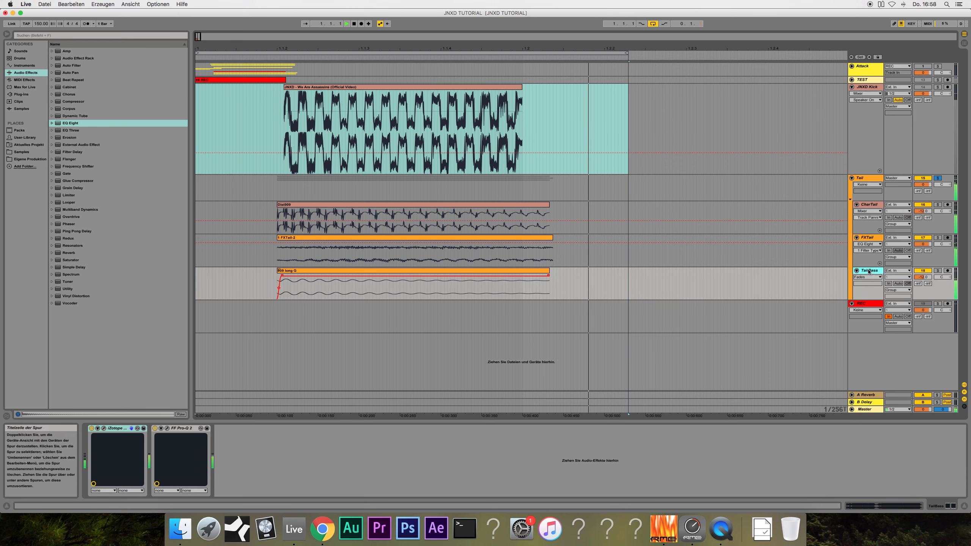
click(938, 87)
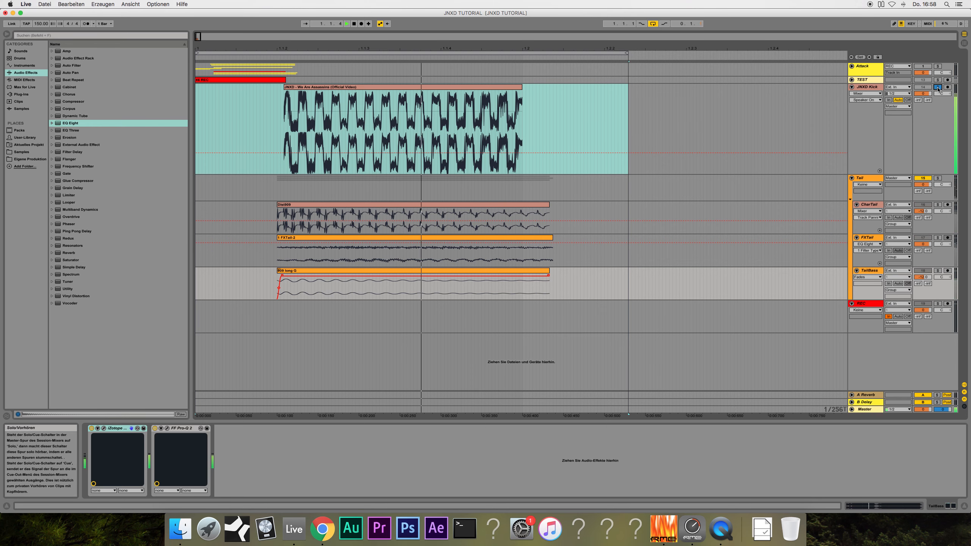
click(937, 88)
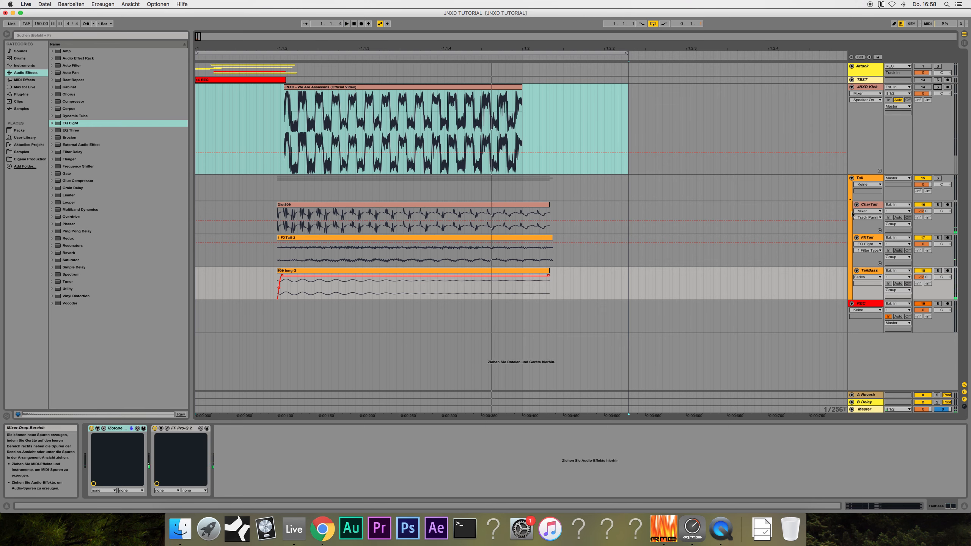
- Duplicate the CharTail track under a new name beginning with HighEndC and solo the copy
click(870, 206)
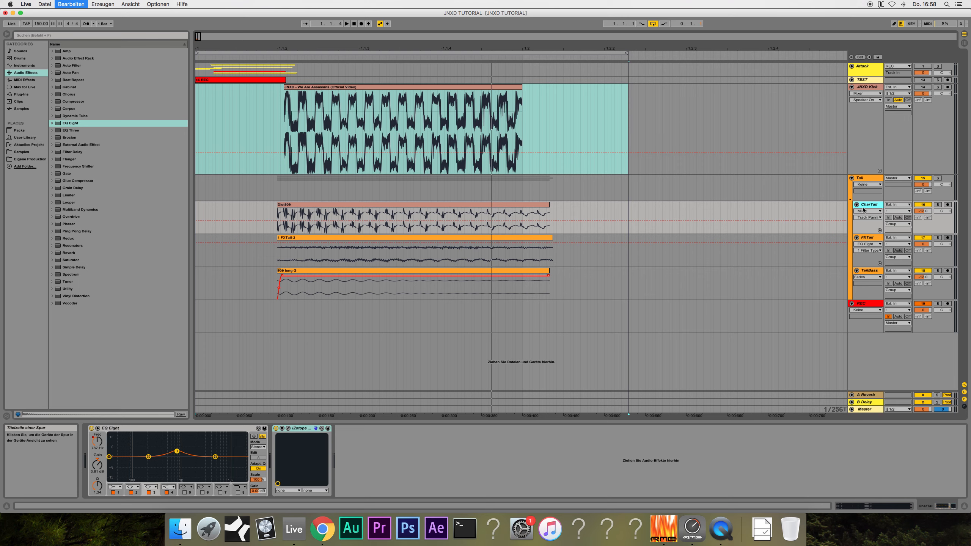
key(super+d)
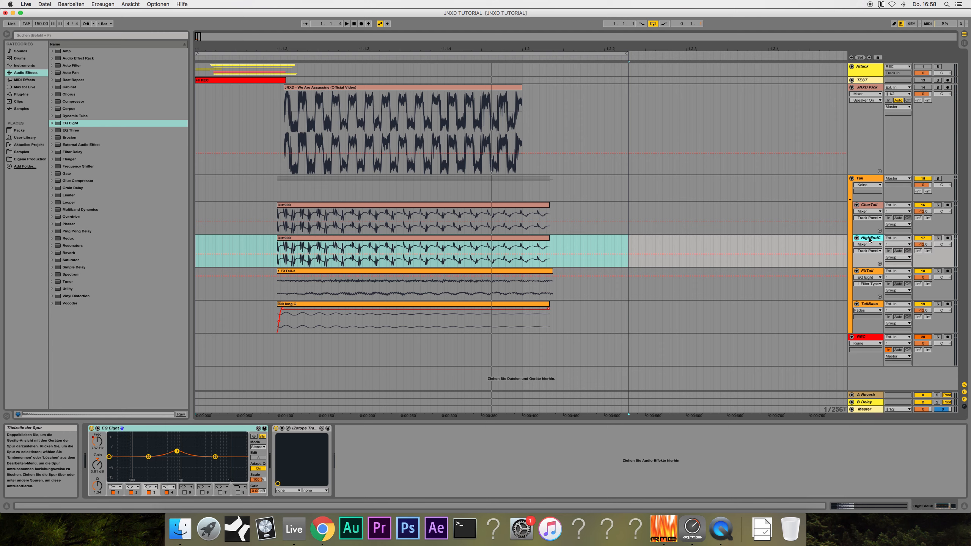
click(937, 238)
click(870, 238)
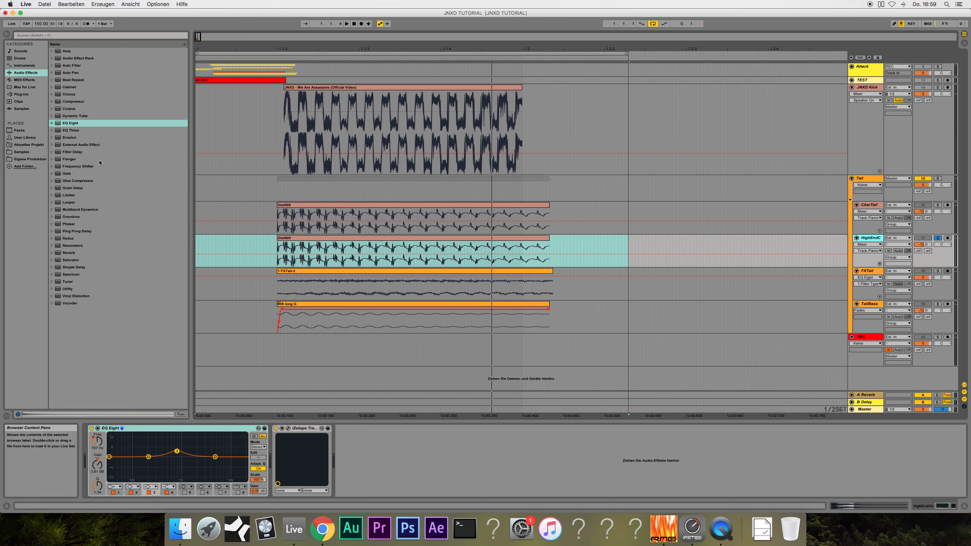
- Add a second EQ Eight after iZotope Trash on the duplicated track, set a low cut just under 1 kHz, and play the result
click(70, 122)
drag(411, 460, 410, 460)
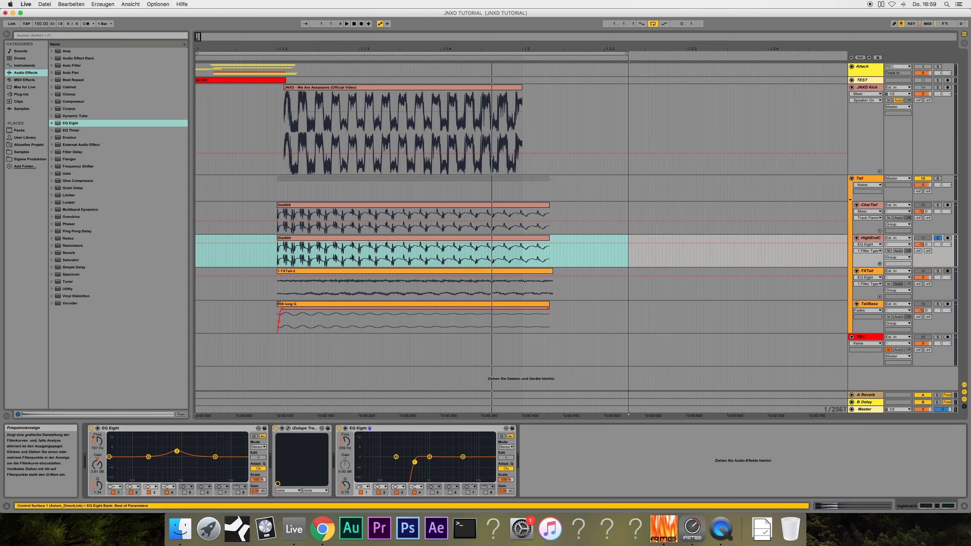
key(space)
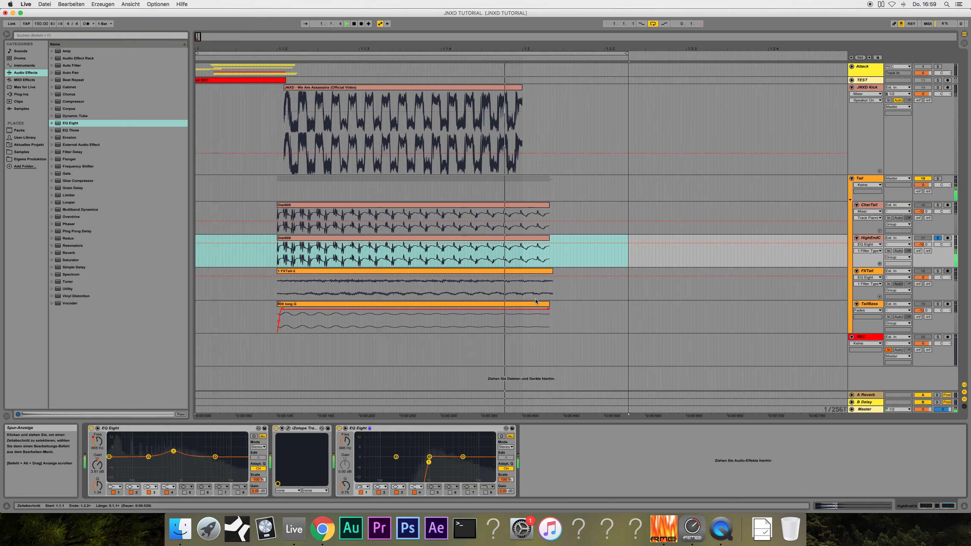
key(space)
- Add the Utility effect to the end of the HighEndC track's device chain
drag(421, 49, 422, 77)
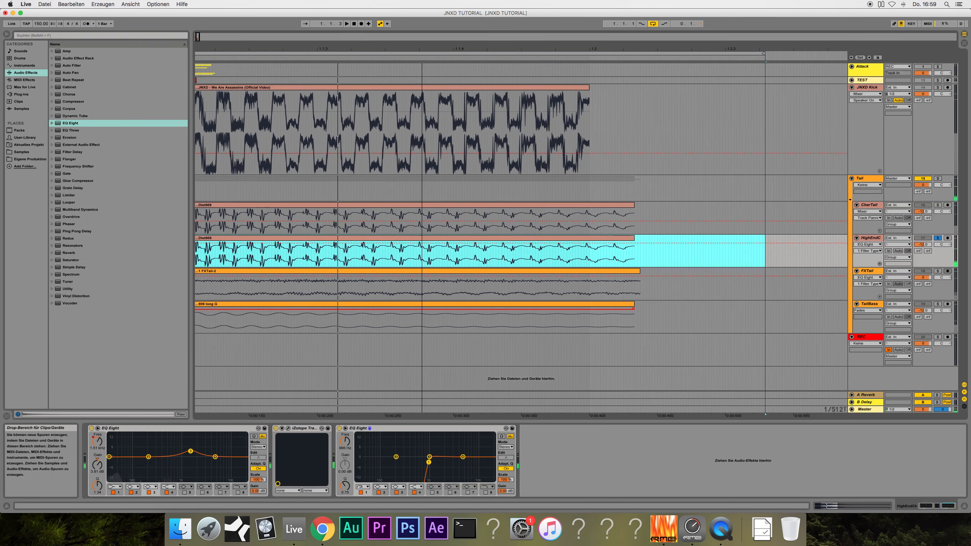
scroll(344, 233, left, 5)
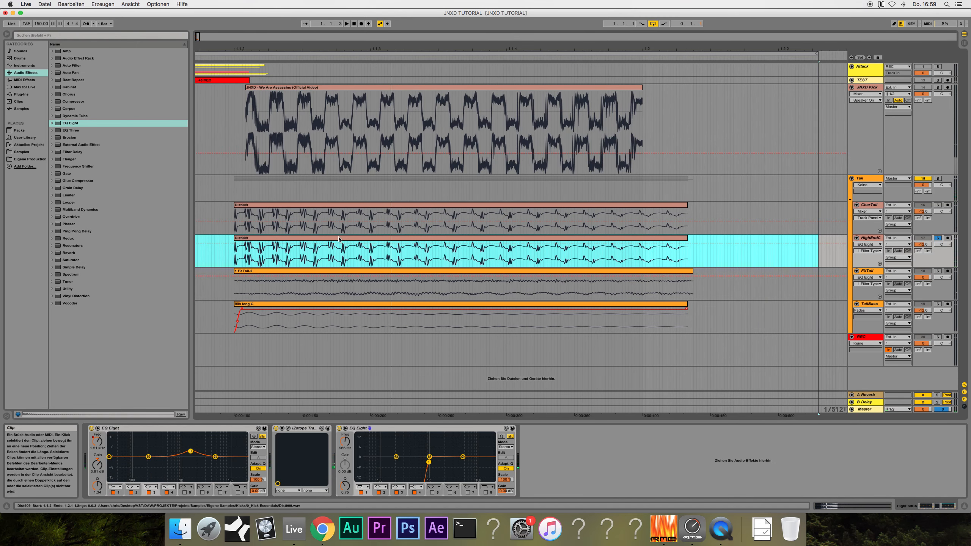
click(69, 139)
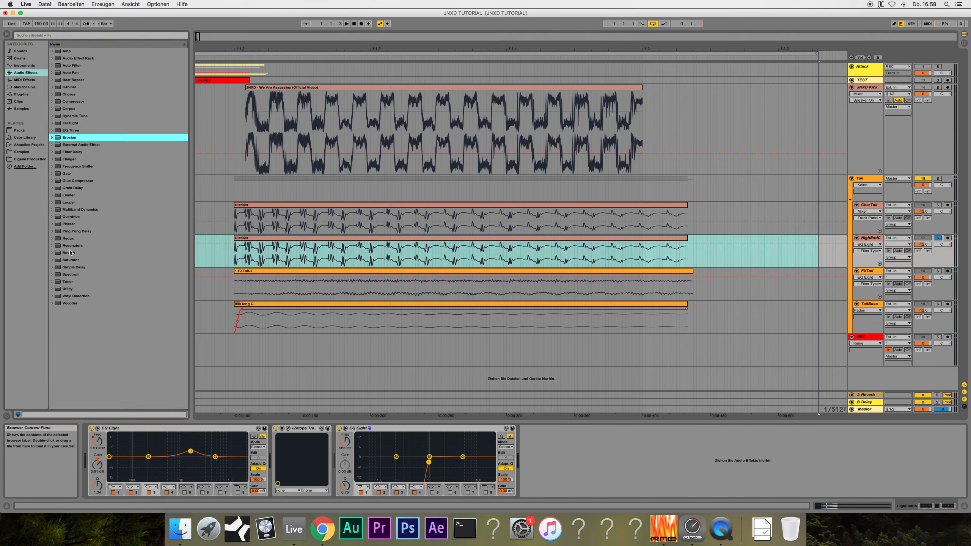
click(72, 289)
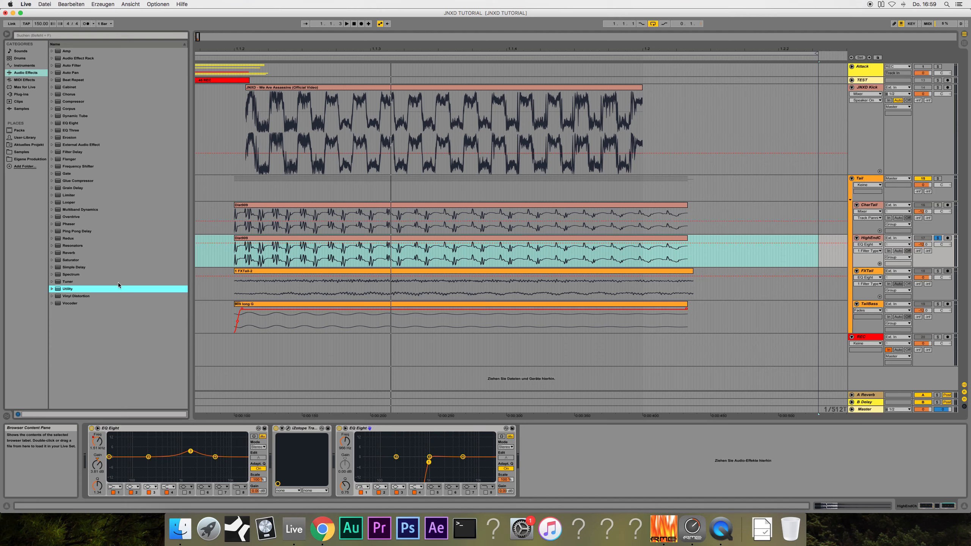
drag(585, 467, 585, 468)
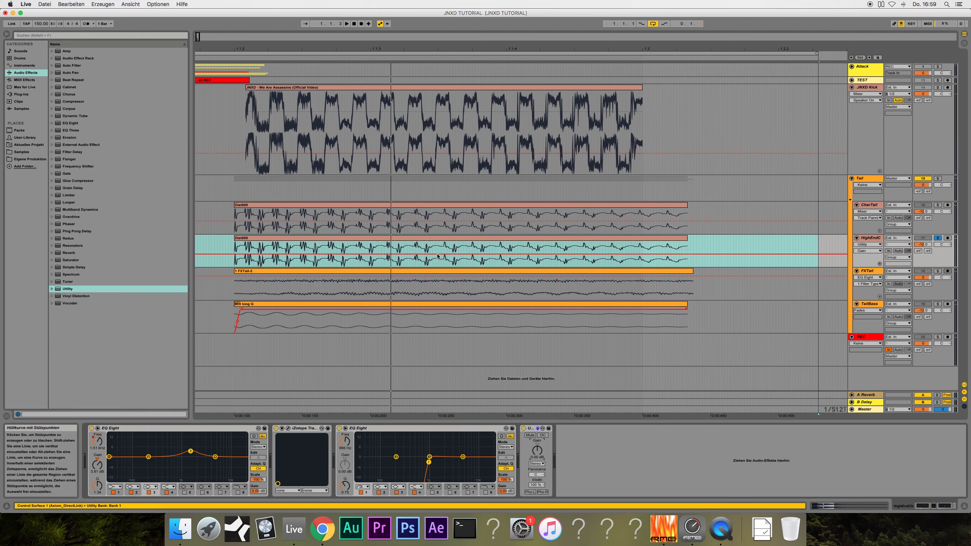
- Draw Utility gain automation on the HighEndC clip, boosting its start and its late section with a dip between and a drop at the end
click(234, 256)
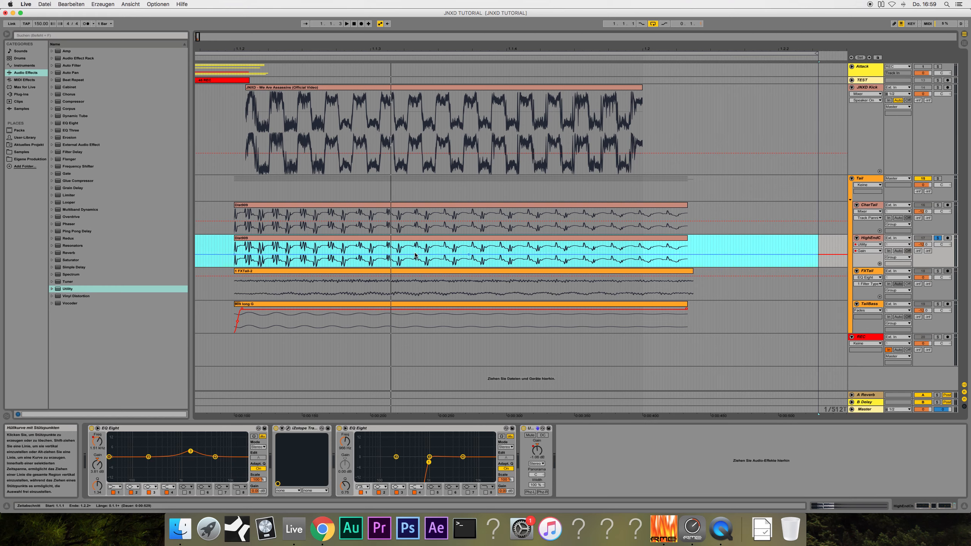
drag(627, 255, 627, 251)
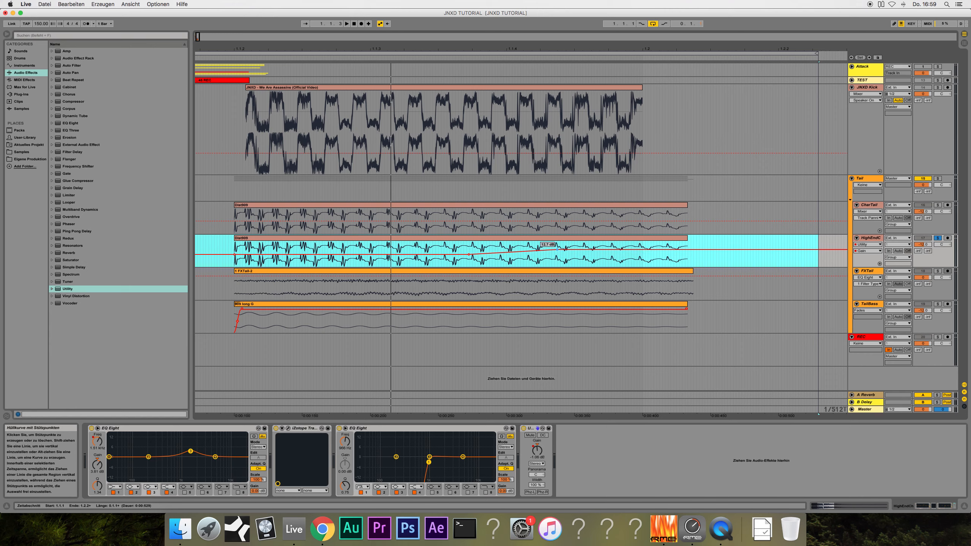
drag(551, 249, 551, 250)
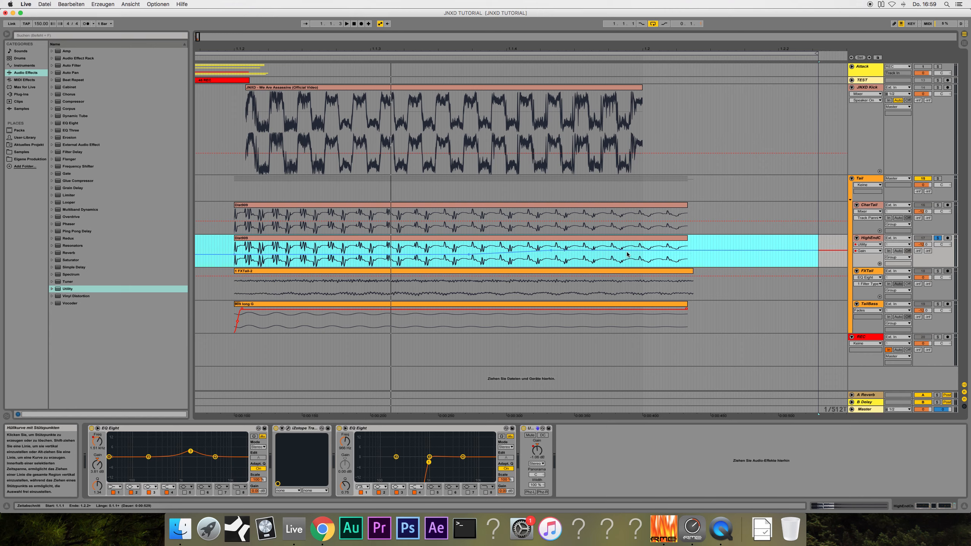
drag(651, 254, 651, 255)
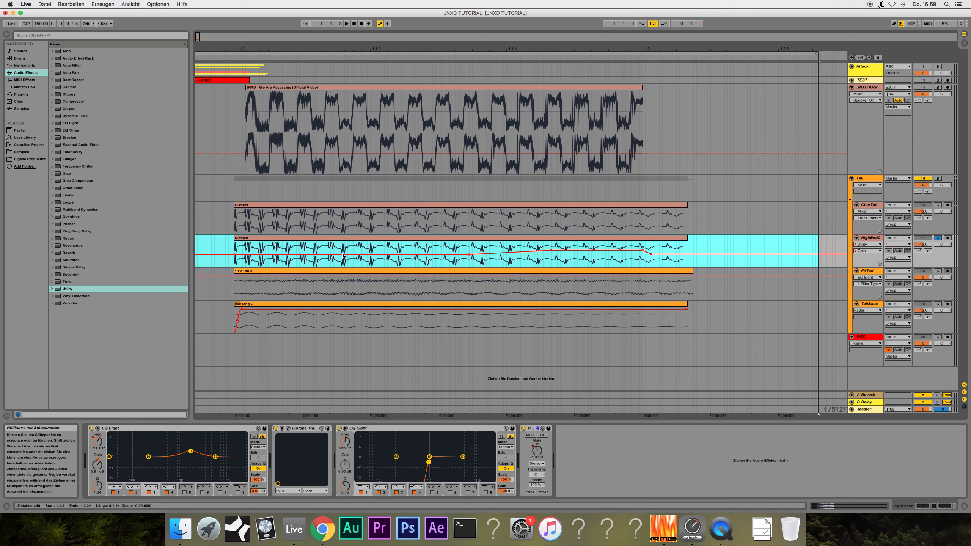
click(235, 254)
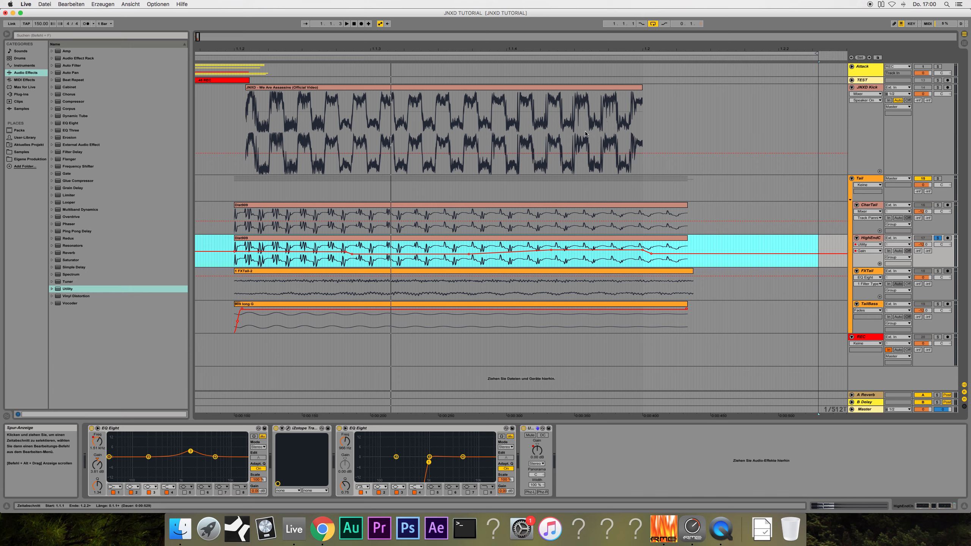
- Play the soloed HighEndC clip and raise its track volume
click(608, 238)
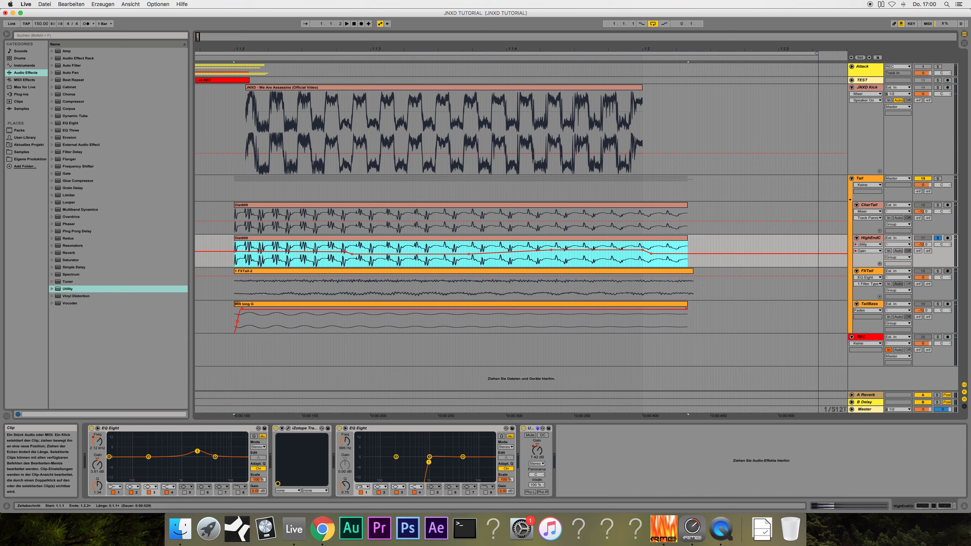
key(space)
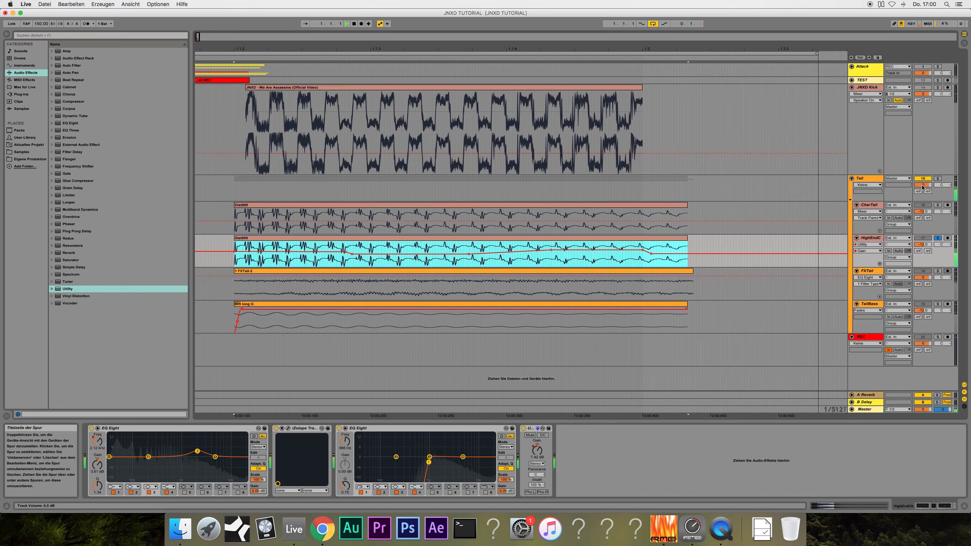
key(space)
drag(922, 244, 923, 239)
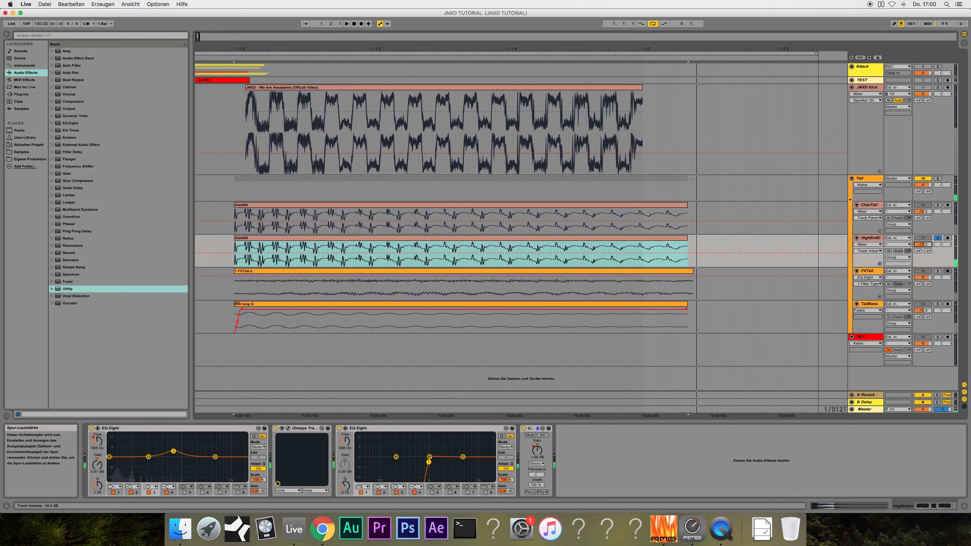
key(space)
- Solo the Tail group and raise the TailBass track's volume while checking the balance in playback
click(938, 178)
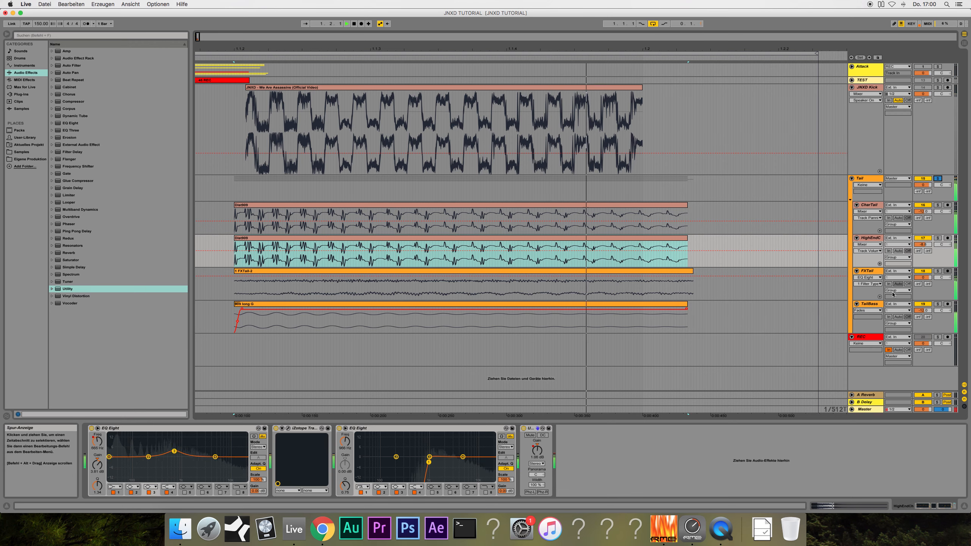
click(922, 313)
key(space)
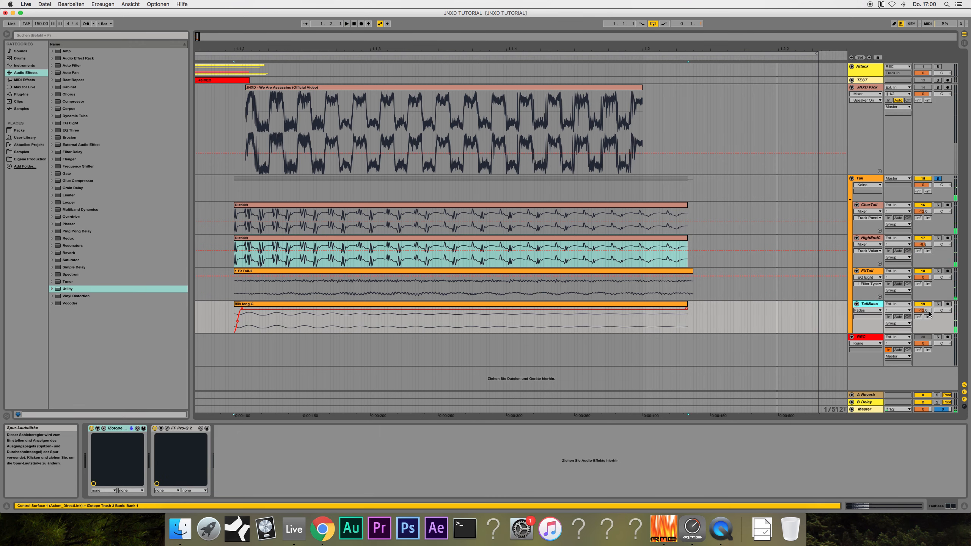
mouse_move(928, 313)
mouse_down()
mouse_move(928, 300)
mouse_move(923, 311)
mouse_up()
key(space)
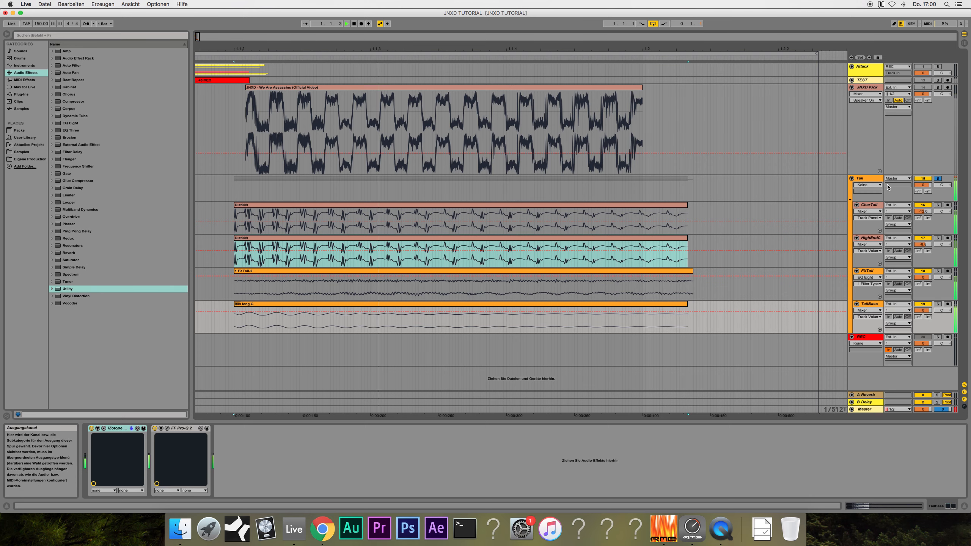
- Compare the Tail group with the reference by briefly soloing the JNXD Kick track
click(865, 178)
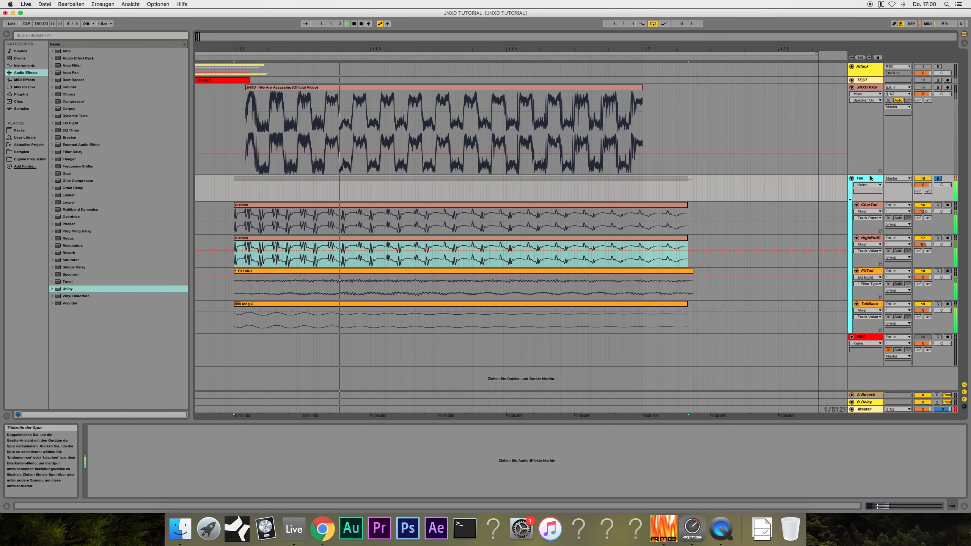
click(937, 87)
click(937, 87)
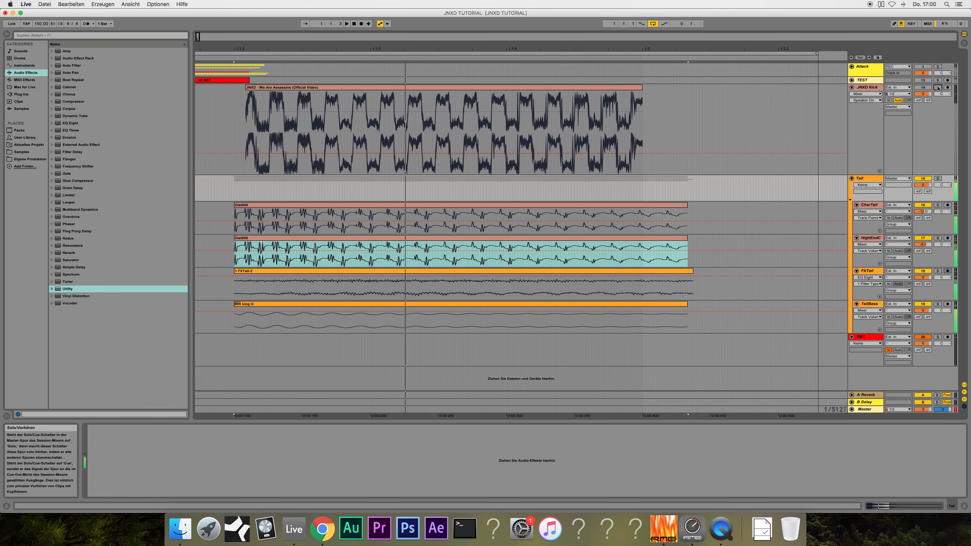
- Expose Band 1 Frequency of the soloed TailBass track's Pro-Q 2 as a configured parameter and show its automation on the track
click(871, 305)
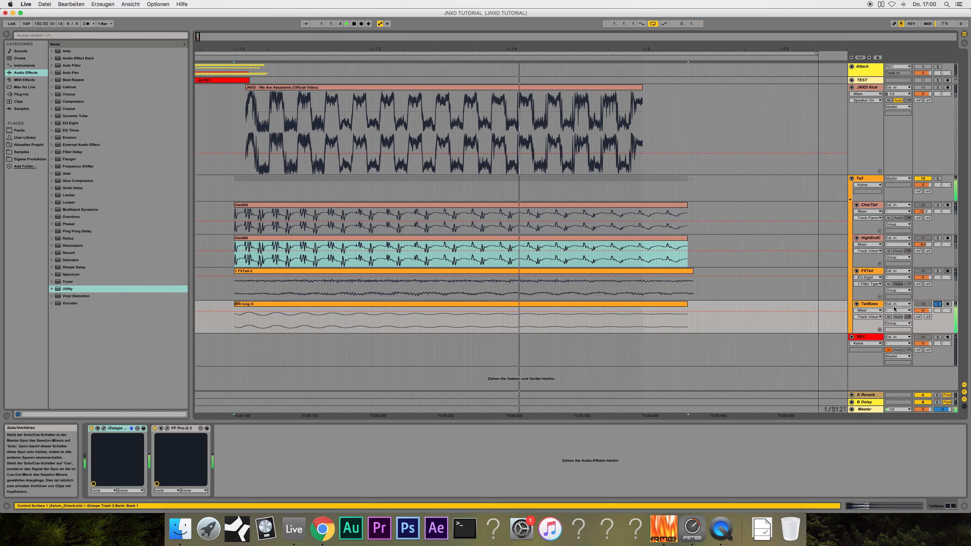
click(167, 428)
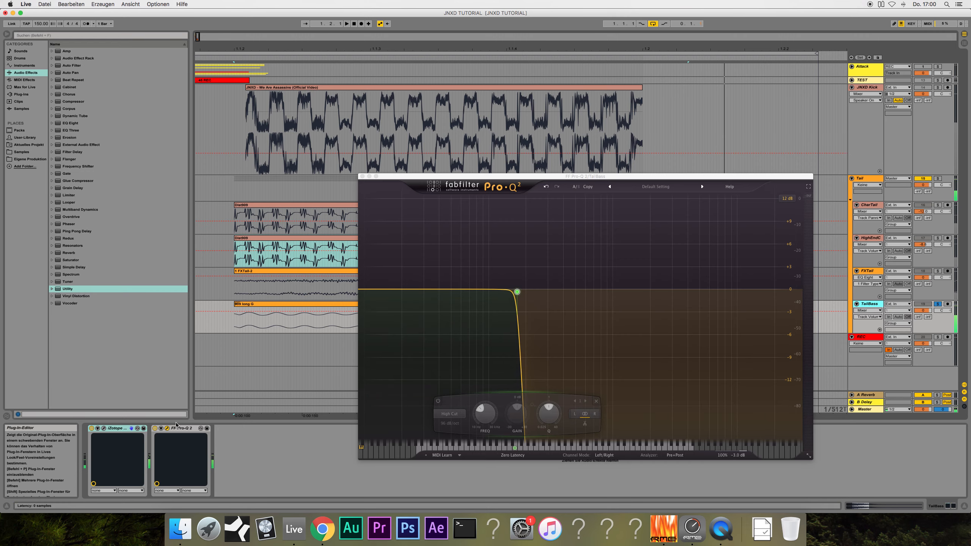
click(161, 428)
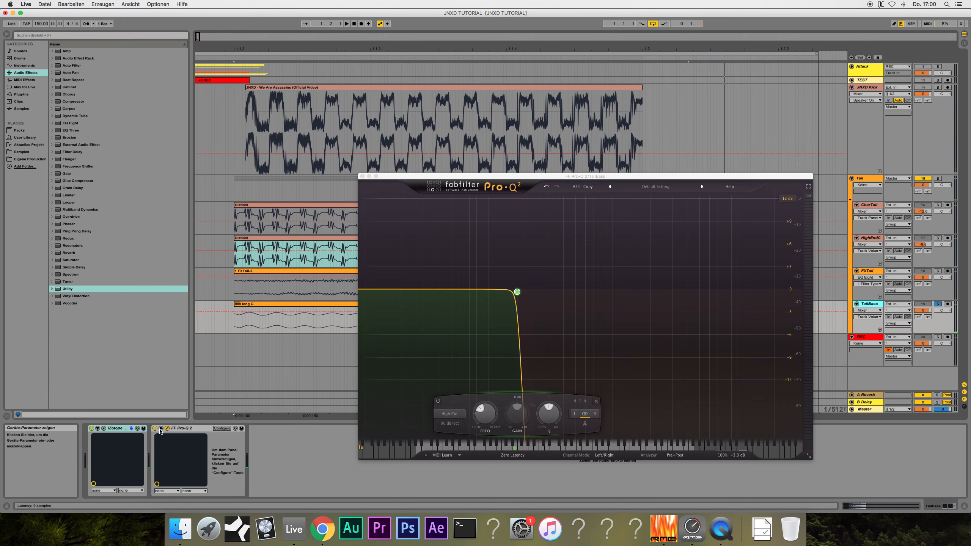
click(222, 428)
click(485, 413)
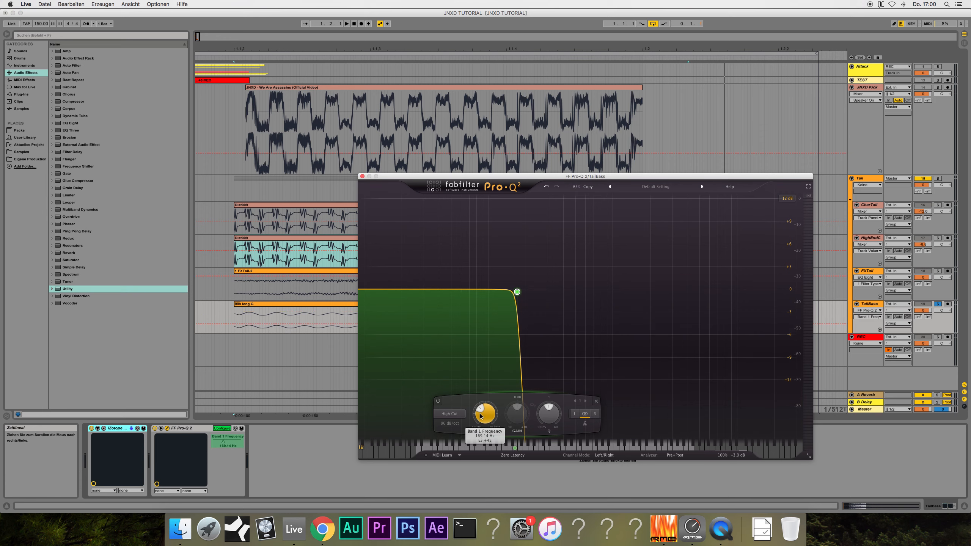
click(221, 428)
right_click(222, 441)
click(231, 445)
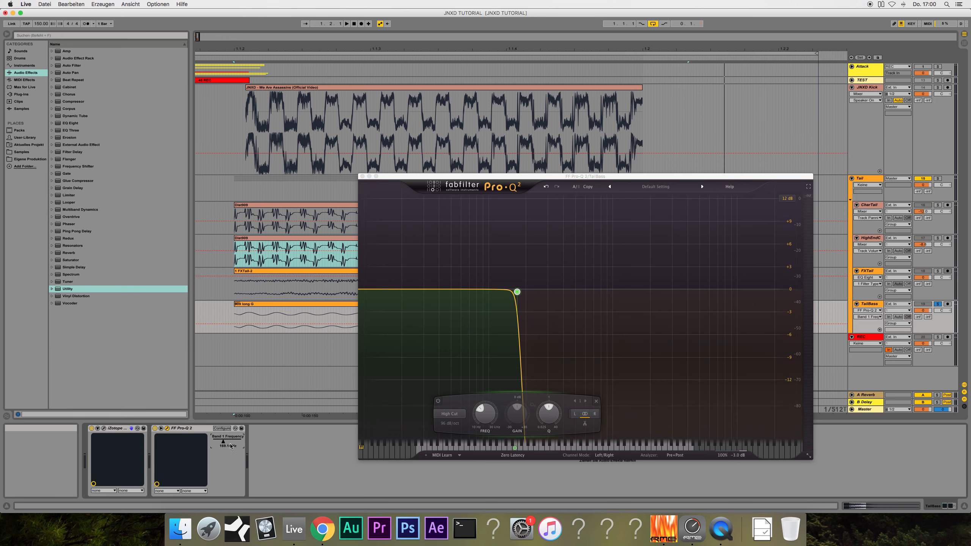
click(361, 177)
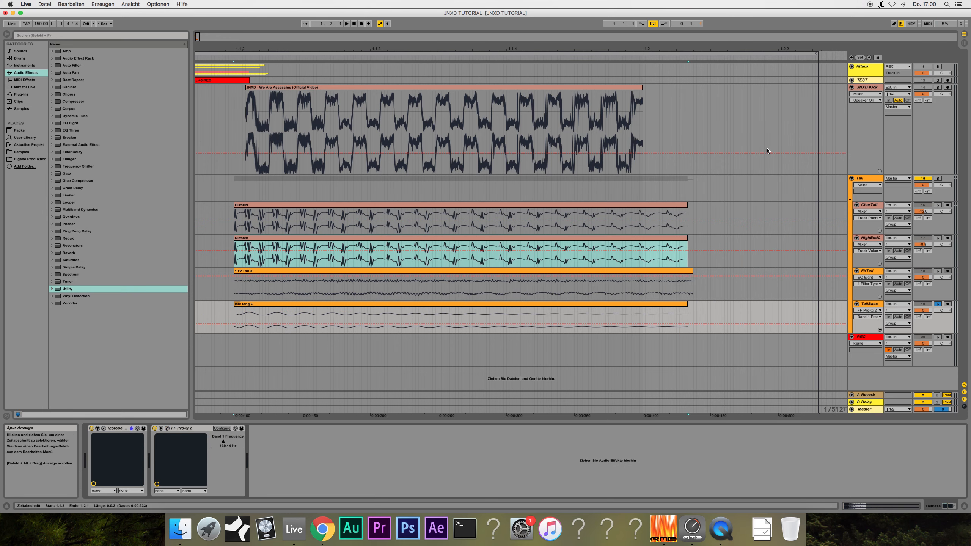
- Solo the JNXD Kick track and add a Low Cut band at the lowest frequency in its Pro-Q 2
click(936, 91)
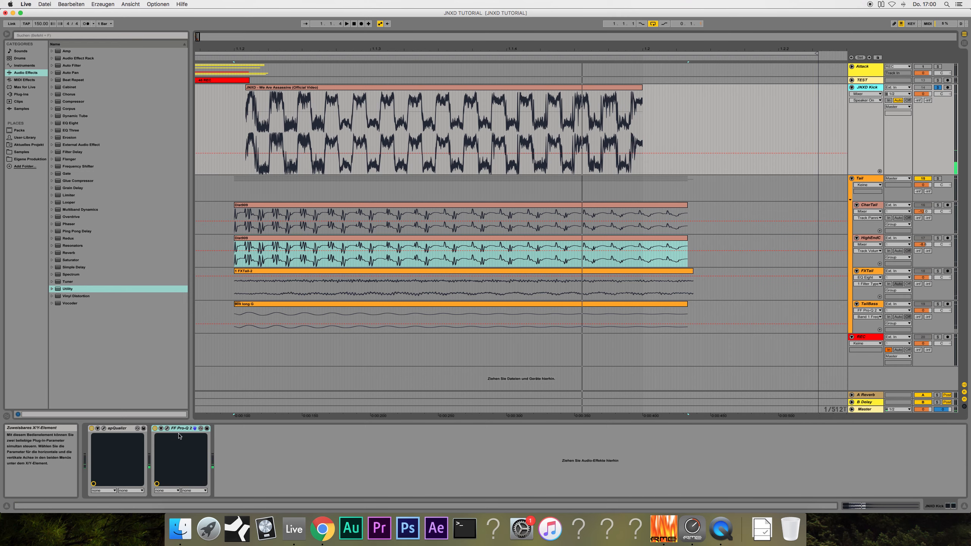
click(166, 428)
drag(634, 230, 476, 183)
double_click(363, 297)
right_click(363, 297)
mouse_move(382, 310)
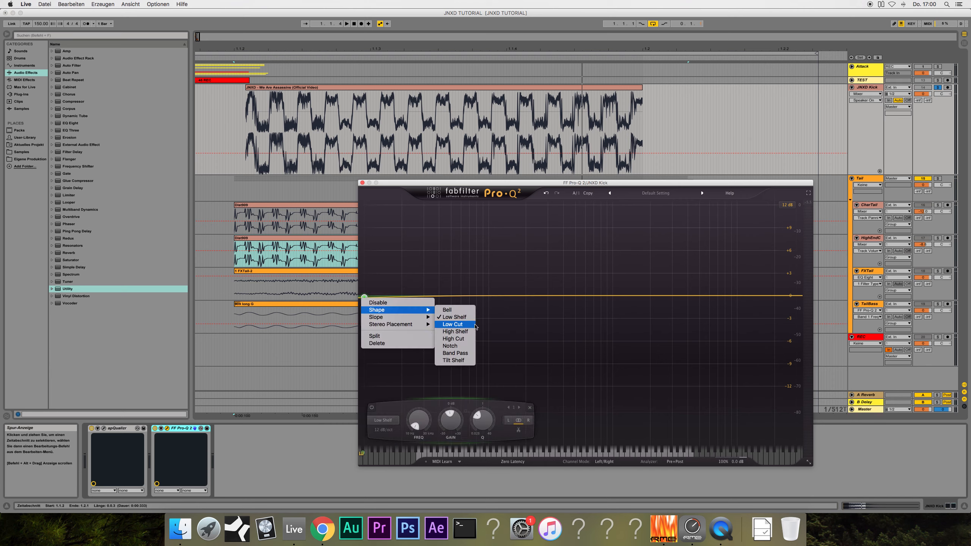
click(669, 288)
right_click(363, 297)
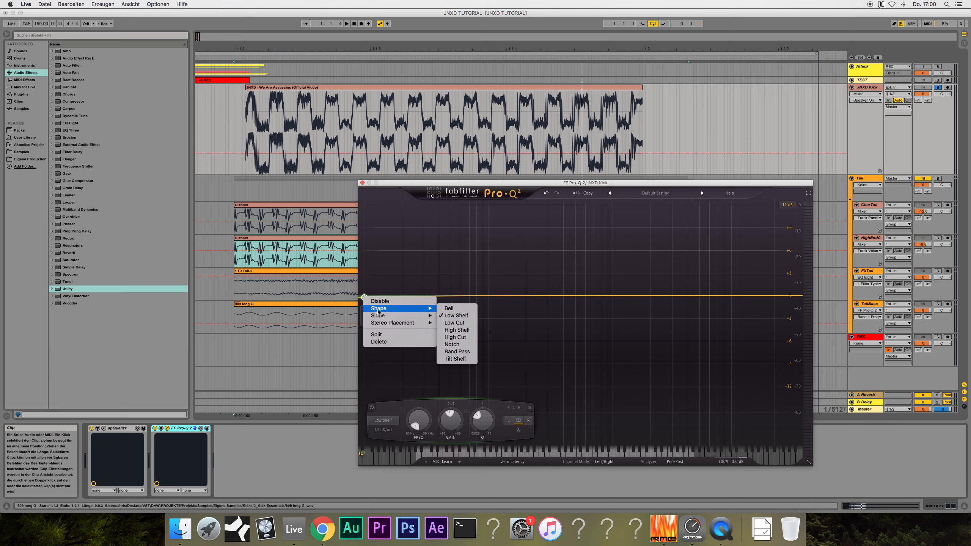
click(454, 322)
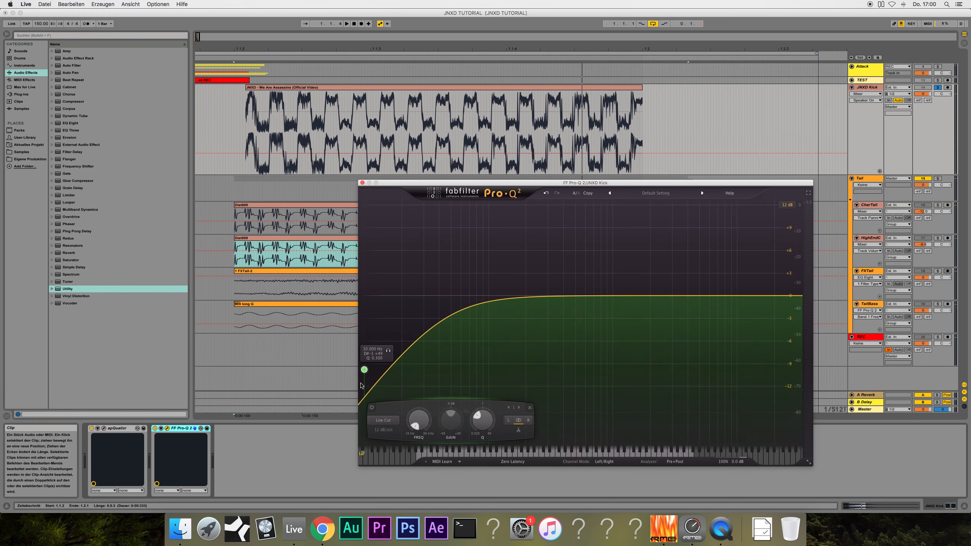
- Set the low cut's slope to 96 dB/oct, move it to about 152 Hz and listen to the filtered reference kick
right_click(363, 369)
mouse_move(392, 394)
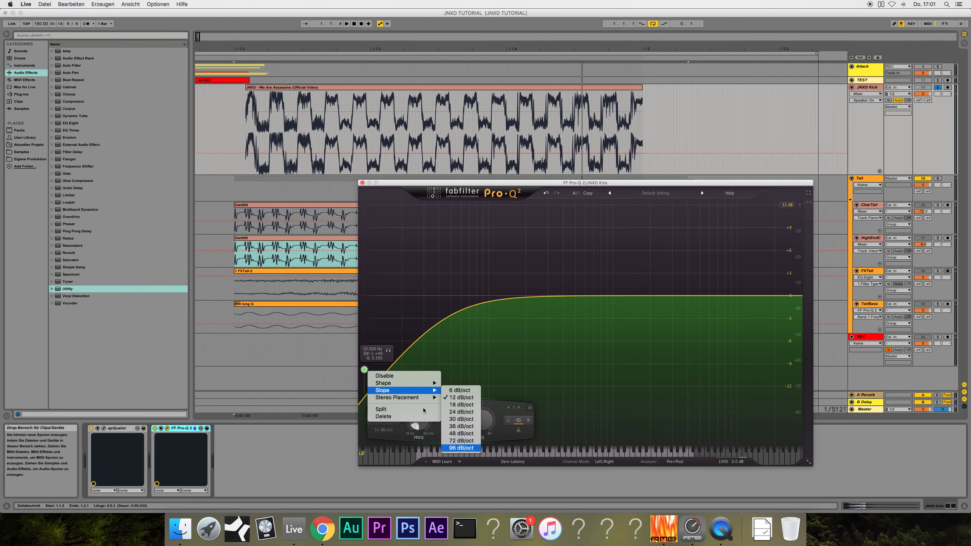
click(461, 447)
drag(364, 370, 512, 298)
key(space)
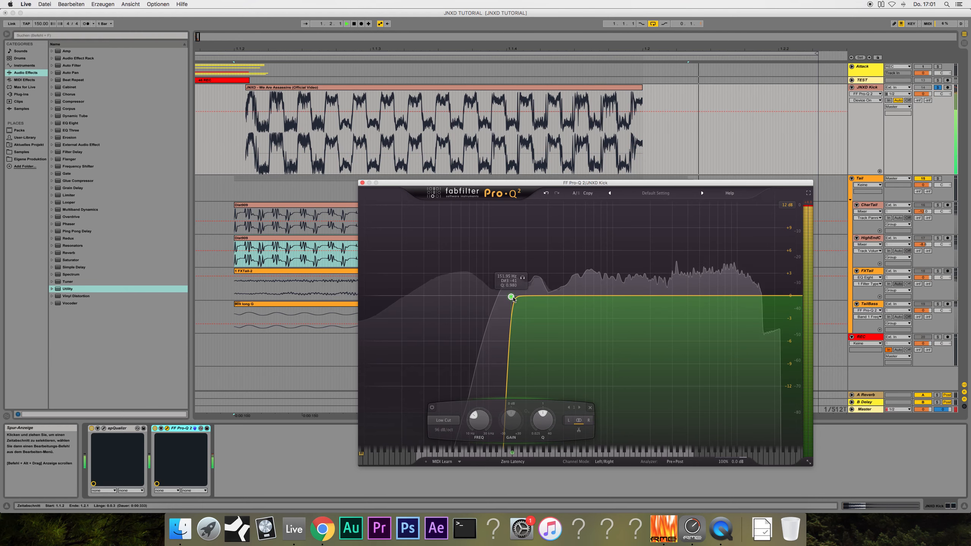
key(space)
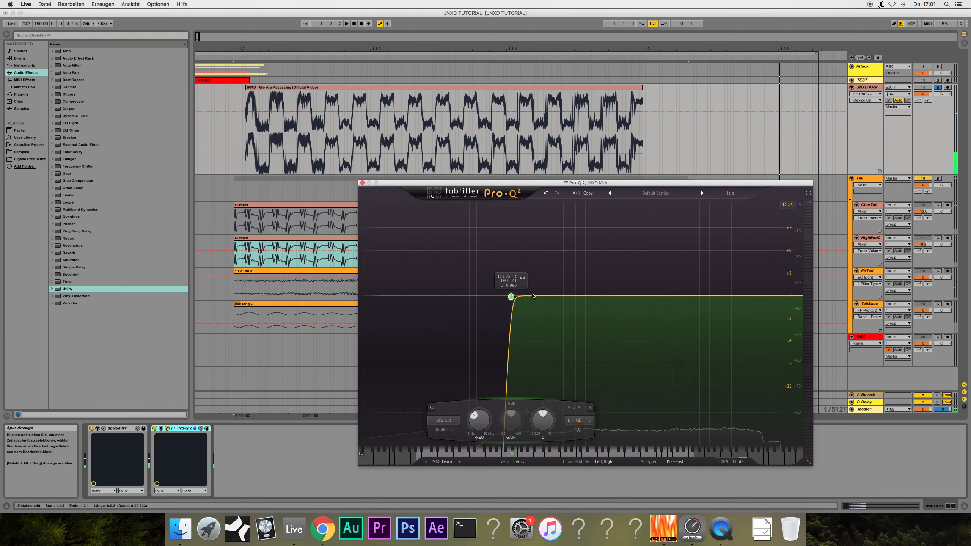
key(space)
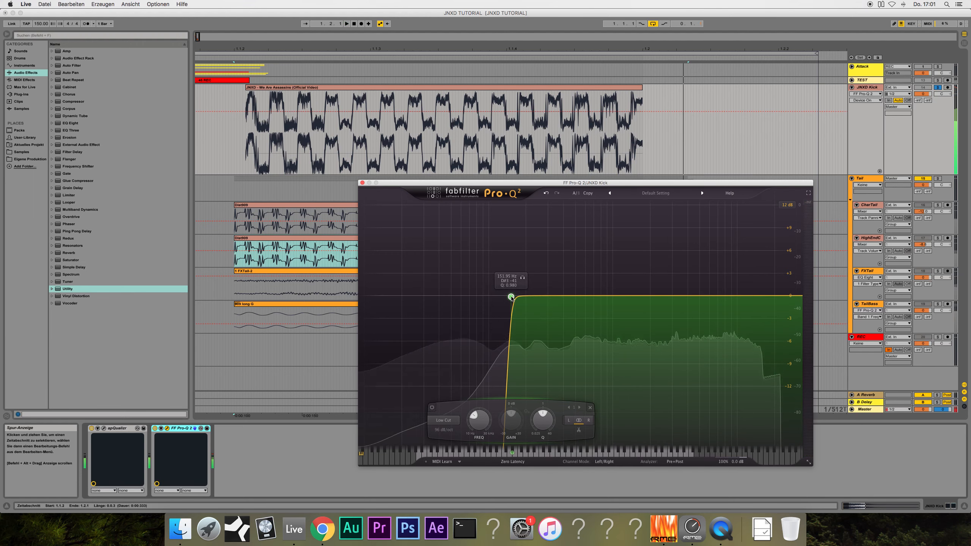
- Change the JNXD Kick's EQ band to High Cut at about 273 Hz and listen to the reference kick's low end
drag(512, 297, 364, 297)
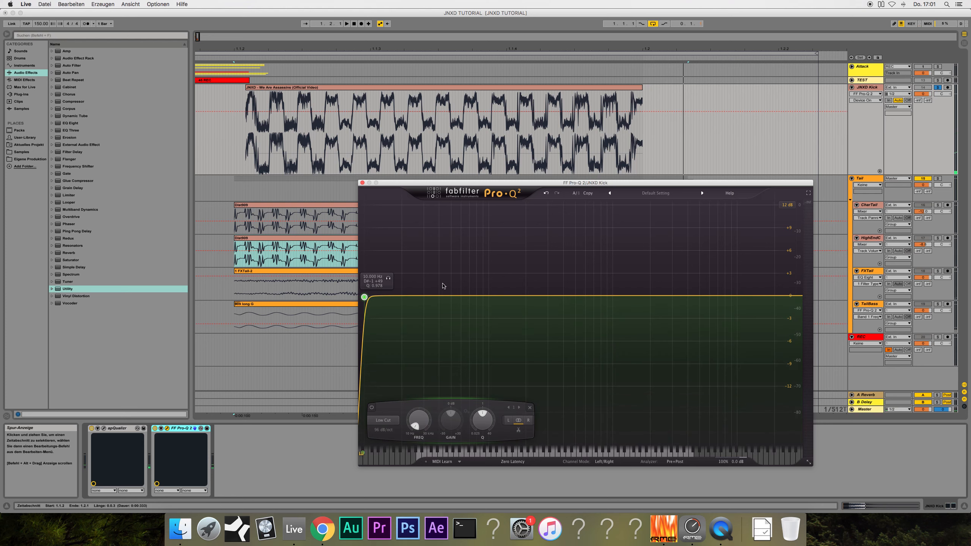
right_click(365, 297)
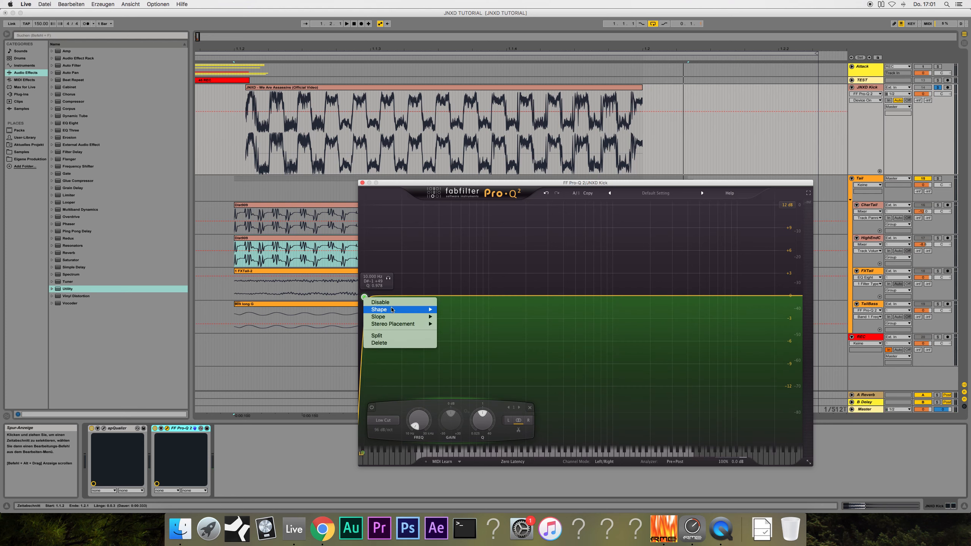
mouse_move(393, 310)
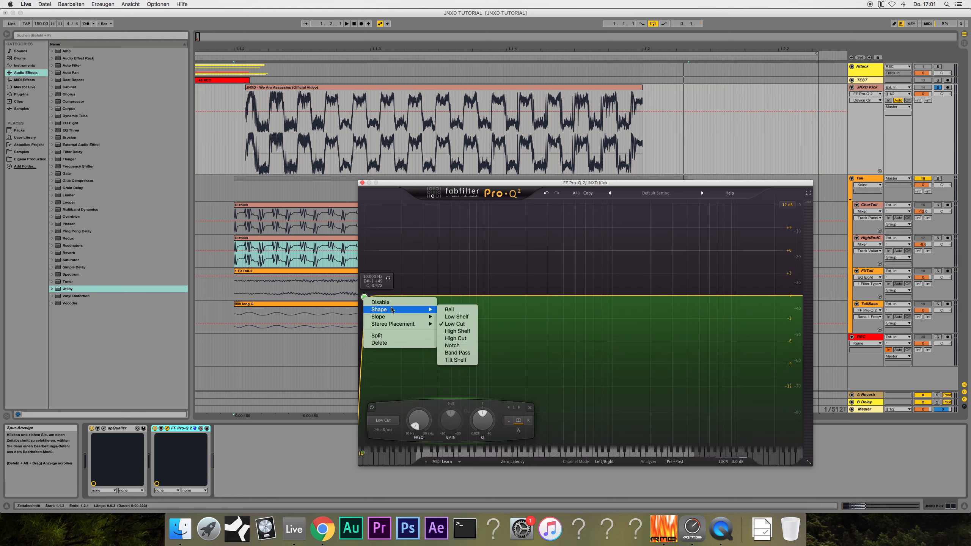
click(466, 339)
drag(363, 297, 493, 300)
drag(499, 299, 543, 303)
key(space)
key(space)
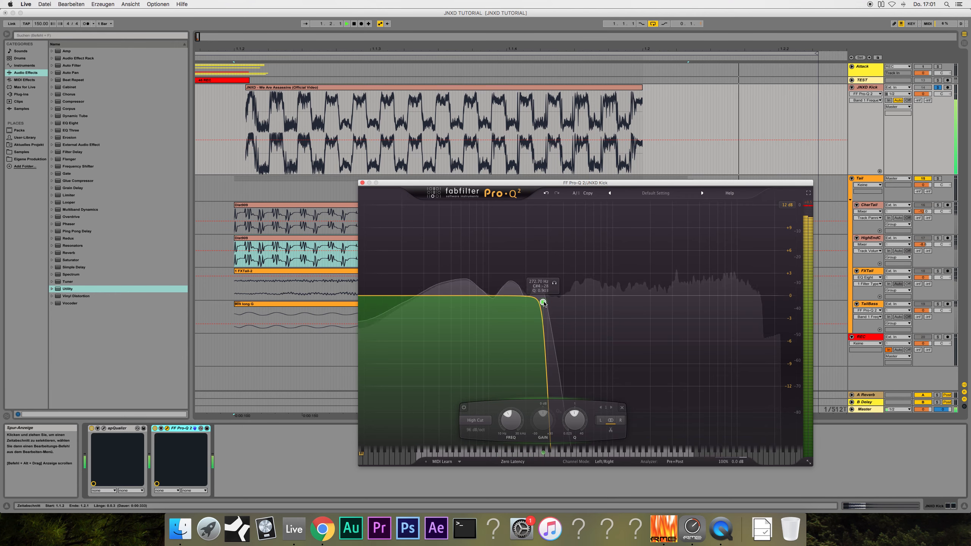
key(space)
click(362, 182)
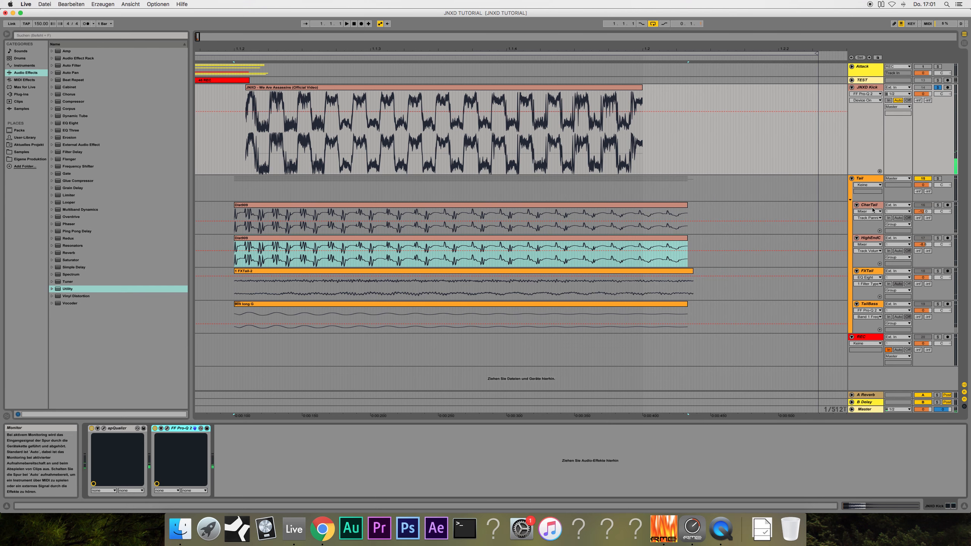
- Solo TailBass instead of JNXD Kick and raise its Pro-Q 2 Band 1 Frequency during playback
click(937, 88)
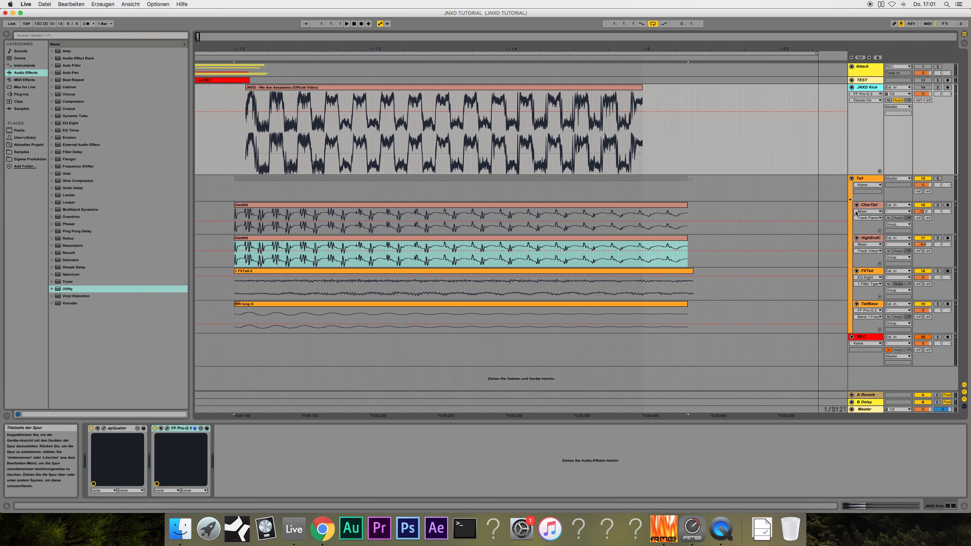
click(938, 303)
key(space)
click(875, 308)
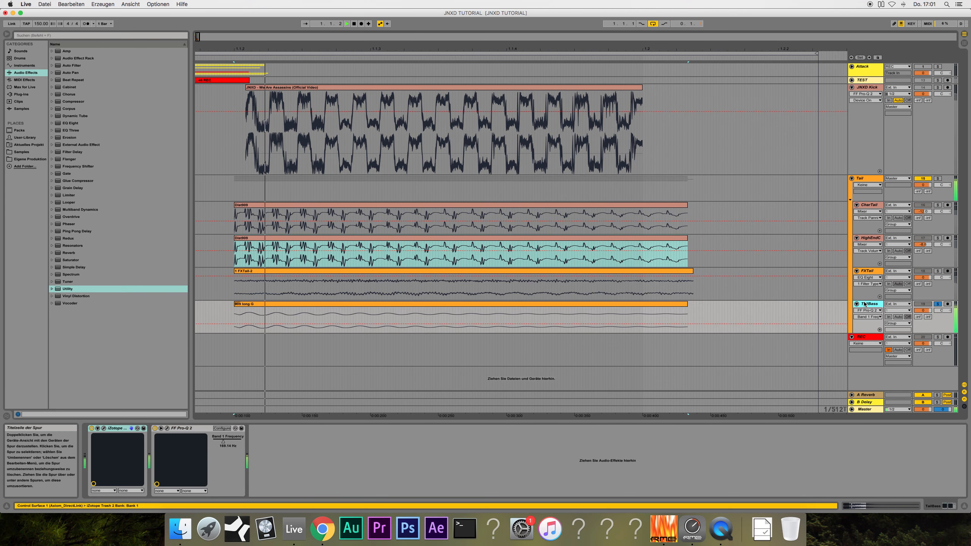
click(167, 429)
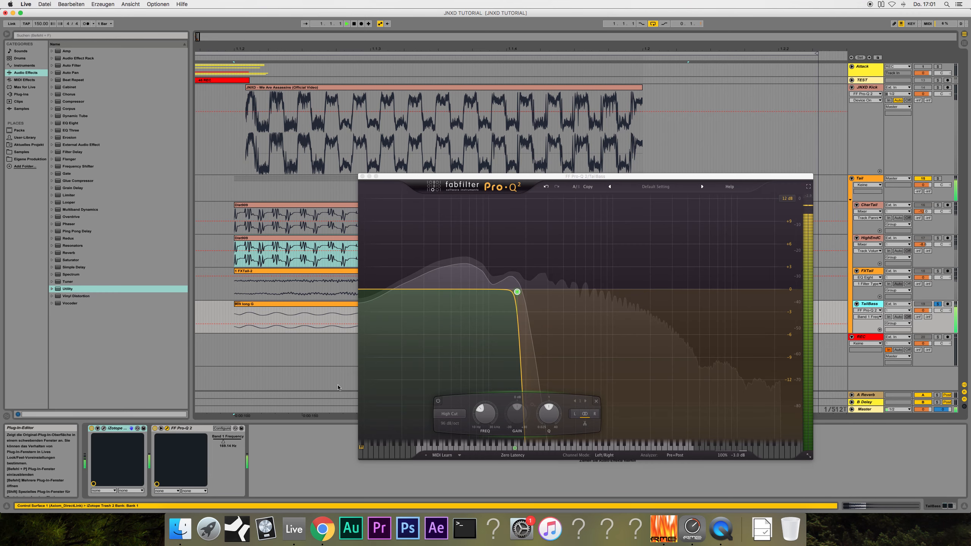
drag(224, 442, 225, 444)
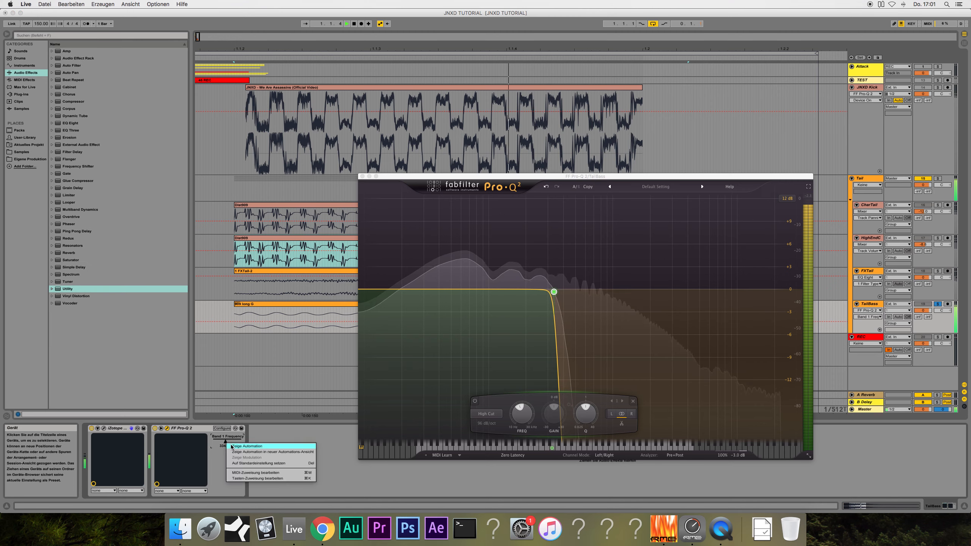
- Automate TailBass's Band 1 Frequency to fall toward the end of the tail, and audition it with the Tail group soloed
click(361, 176)
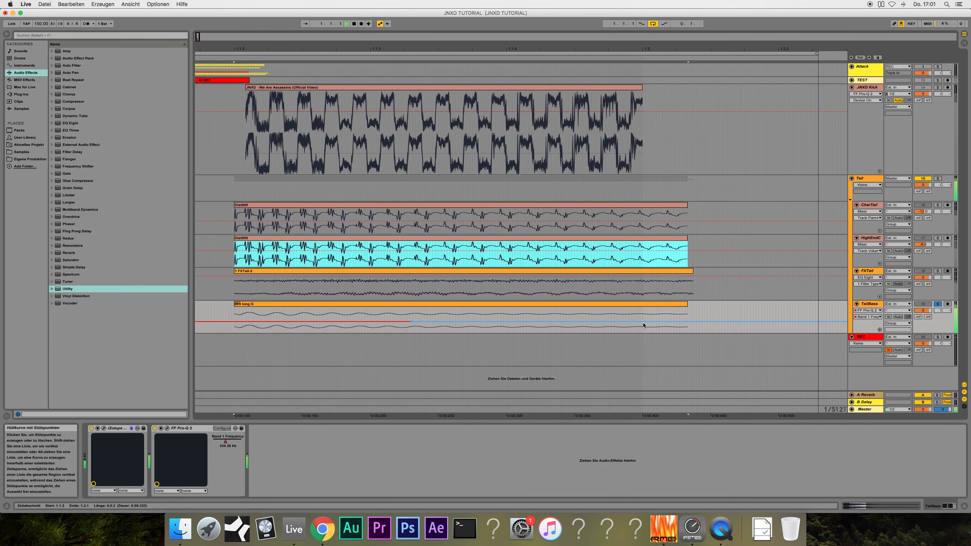
drag(642, 321, 642, 325)
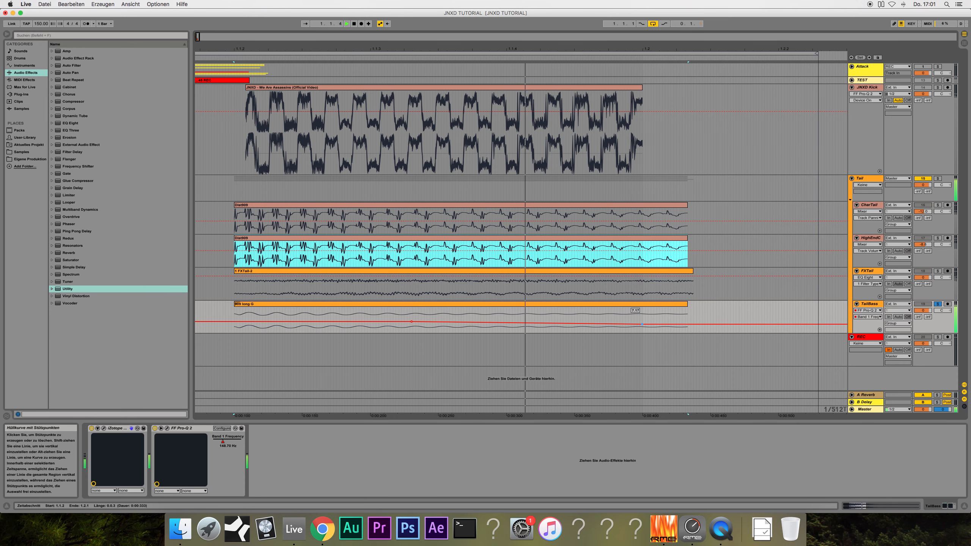
click(937, 179)
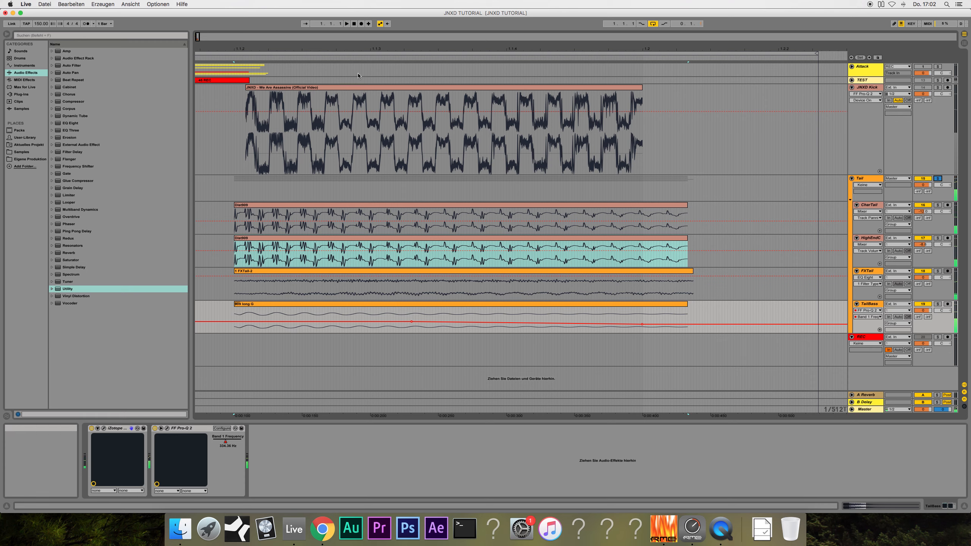
- Route the HighEndC track's output to the REC track and try to record it there with REC armed
click(874, 238)
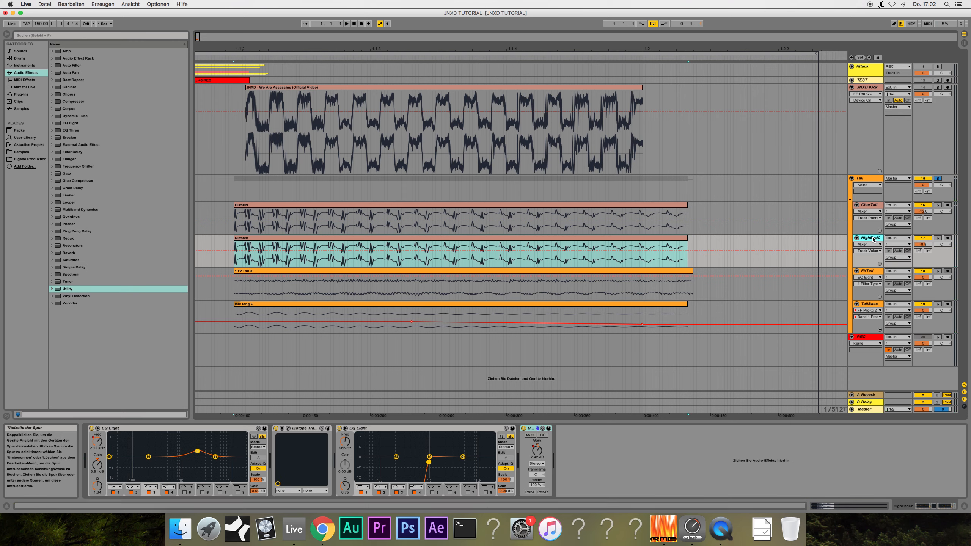
click(897, 257)
click(894, 379)
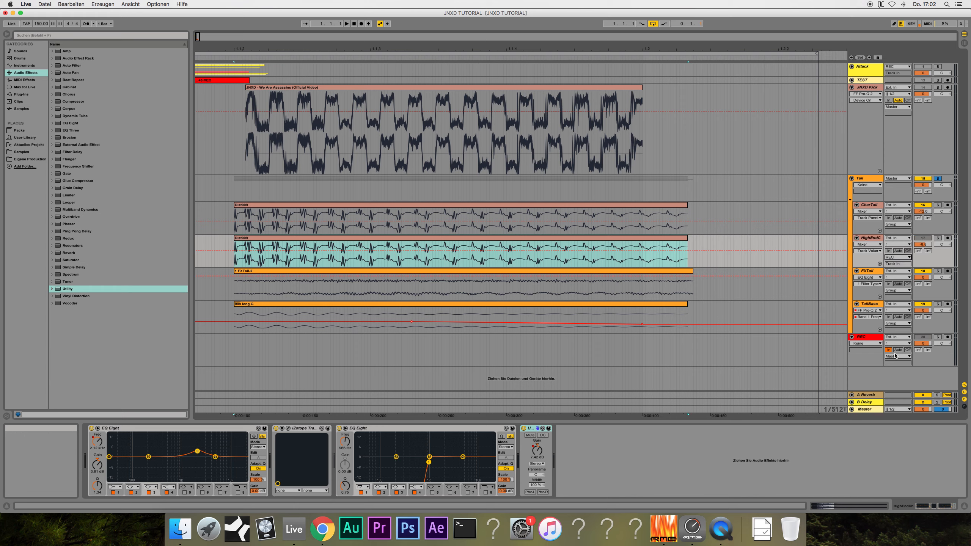
click(947, 336)
click(361, 23)
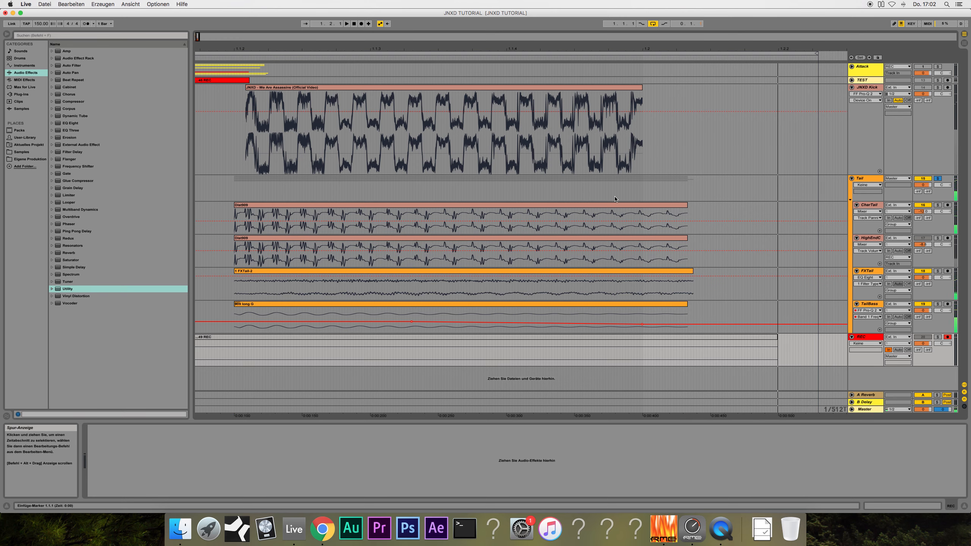
- Unsolo the Tail group and record the HighEndC output onto the REC track again
click(869, 205)
click(871, 239)
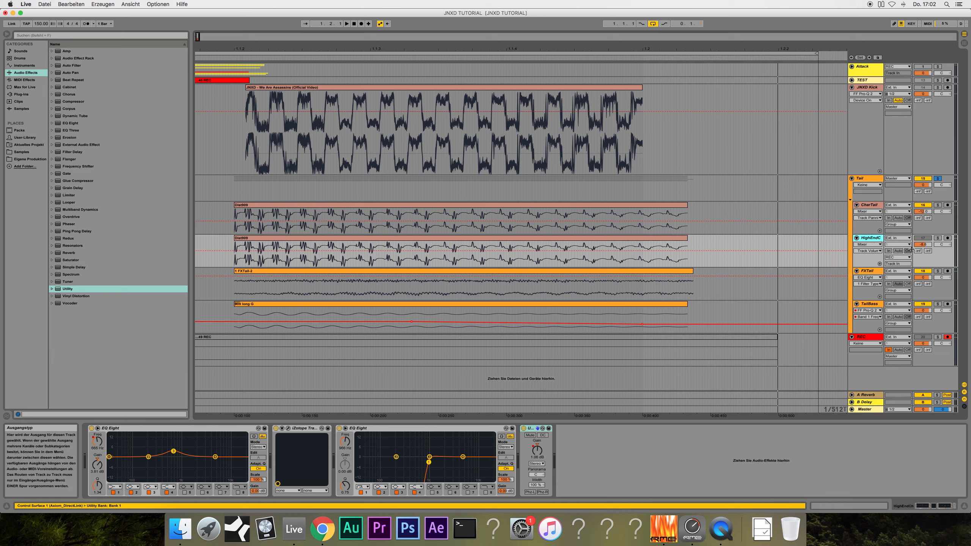
click(937, 179)
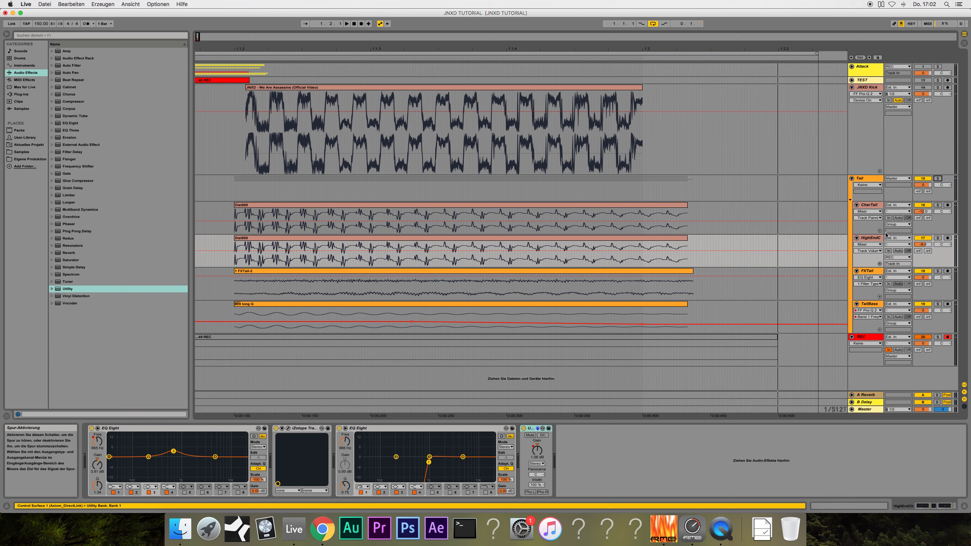
click(361, 24)
key(space)
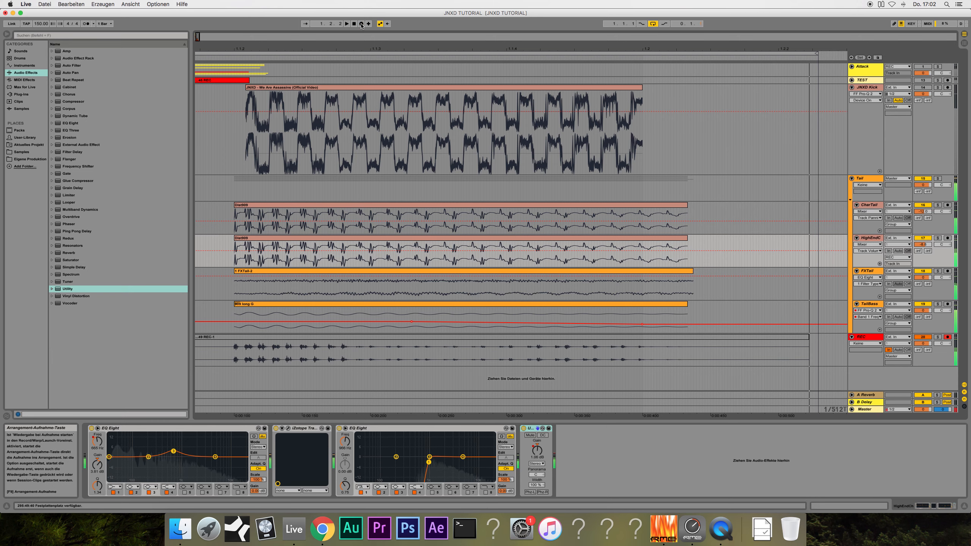
click(352, 345)
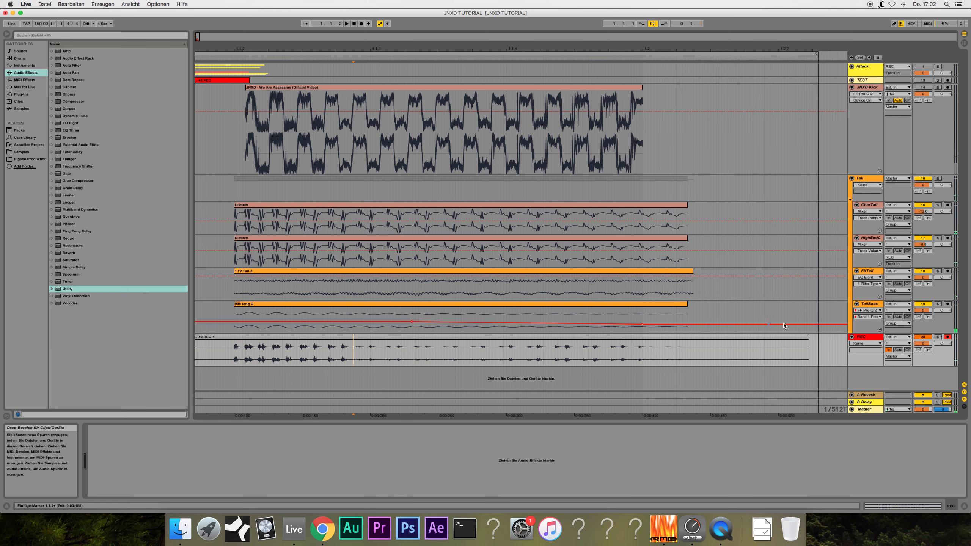
- Insert an audio track below HighEndC in the Tail group and name it HighEndC
click(870, 241)
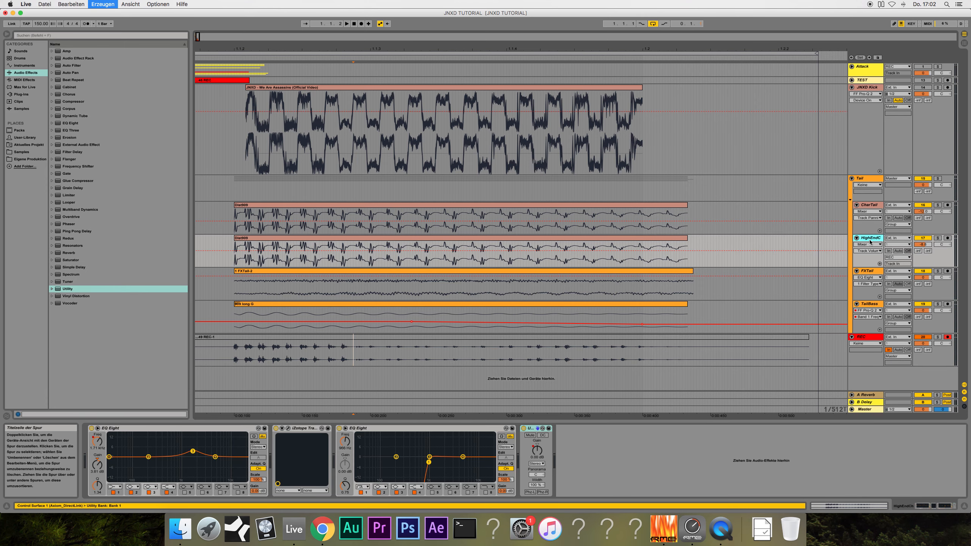
key(super+t)
click(870, 273)
text(H)
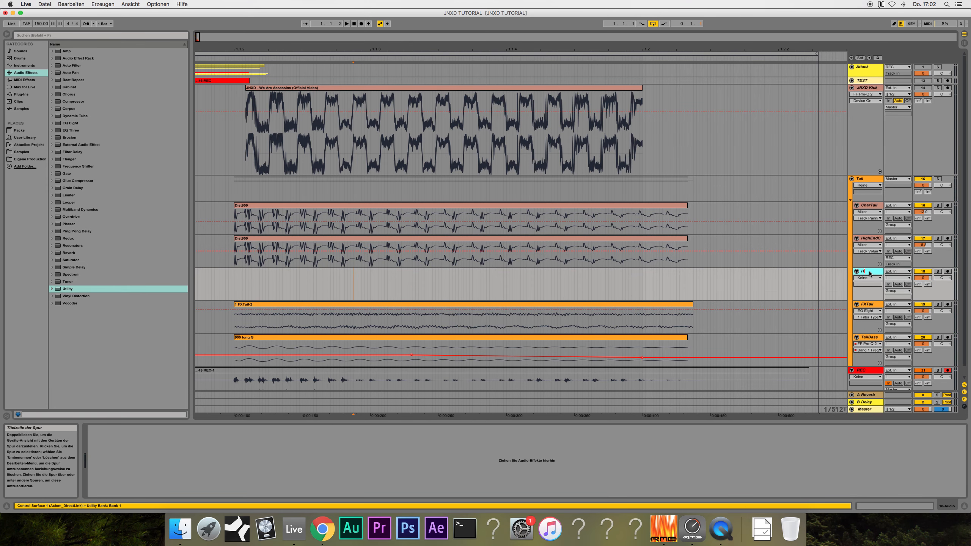
text(ighEndC)
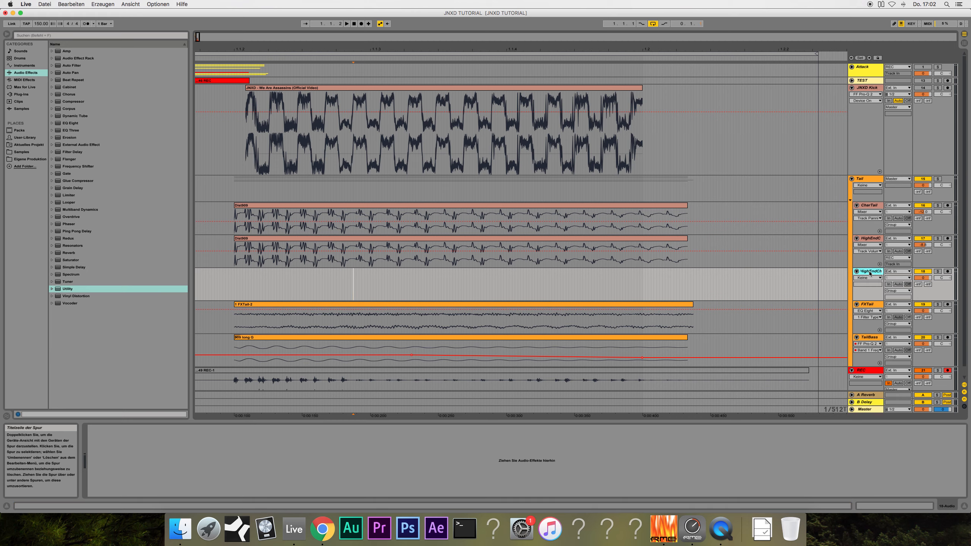
- Deactivate the original HighEndC track and move the recorded REC clip onto the empty HighEndC track
click(868, 241)
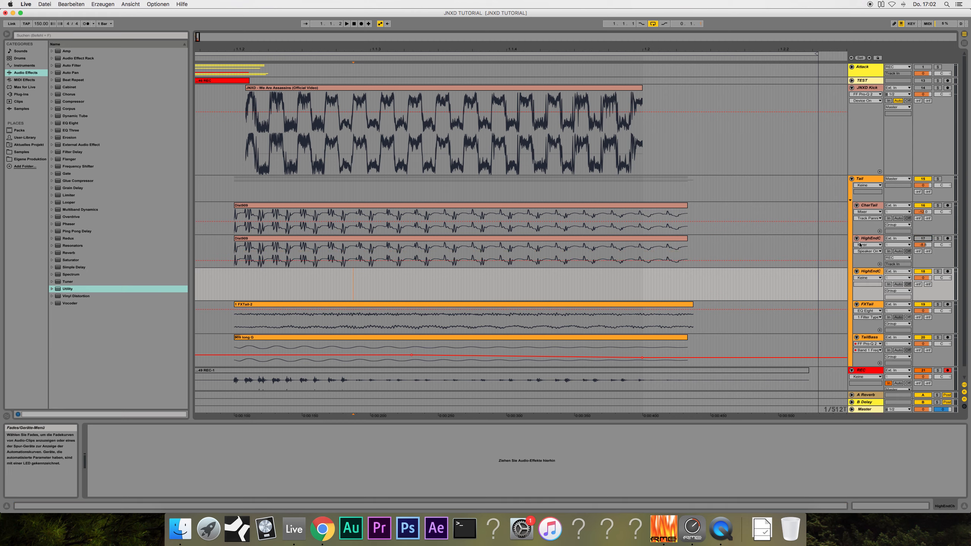
scroll(573, 344, down, 1)
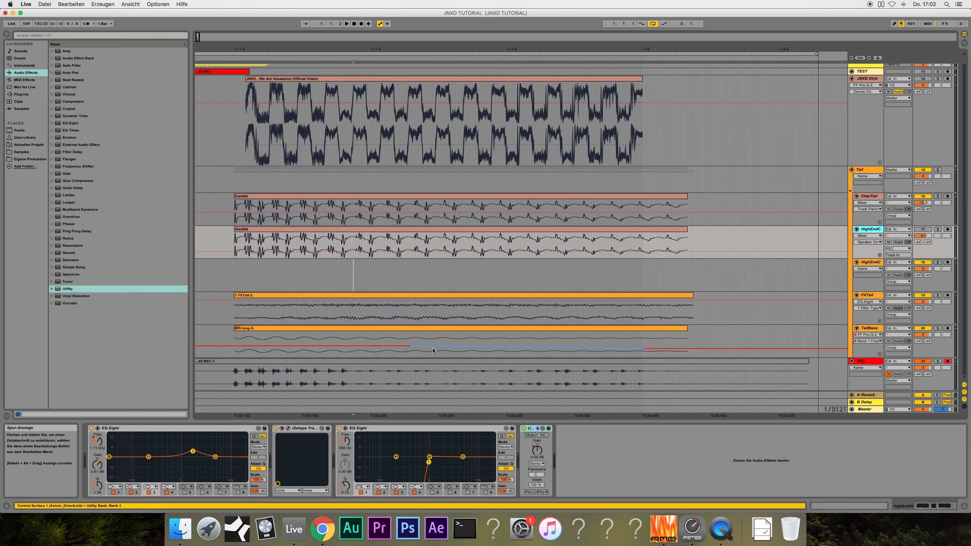
drag(421, 378, 420, 269)
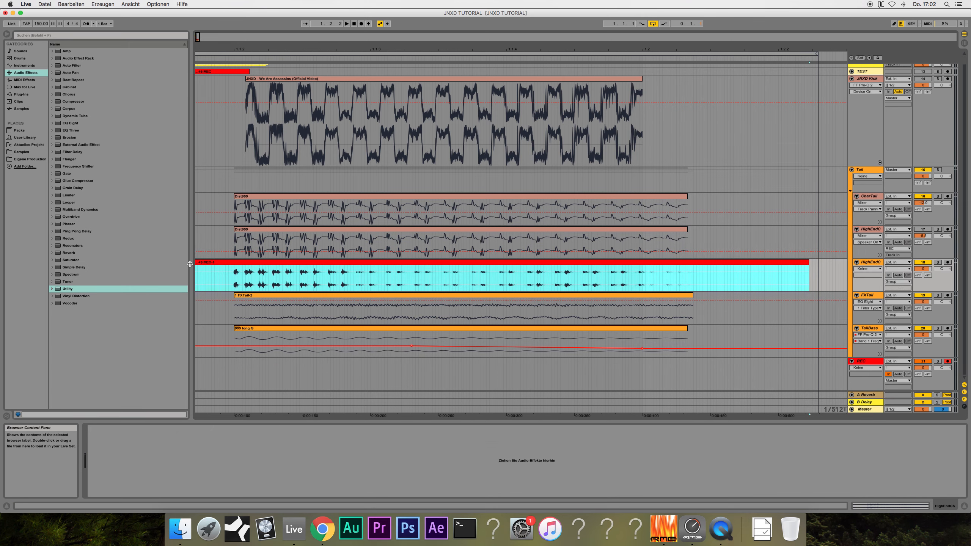
- Trim the recorded HighEndC clip by deleting the audio before the tail starts and after it ends
scroll(278, 274, left, 5)
click(303, 274)
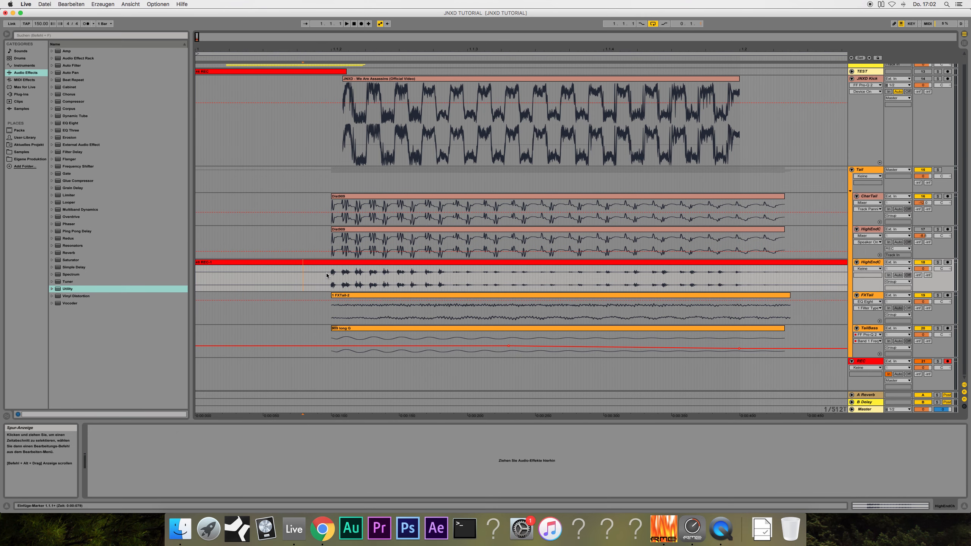
drag(325, 273, 174, 270)
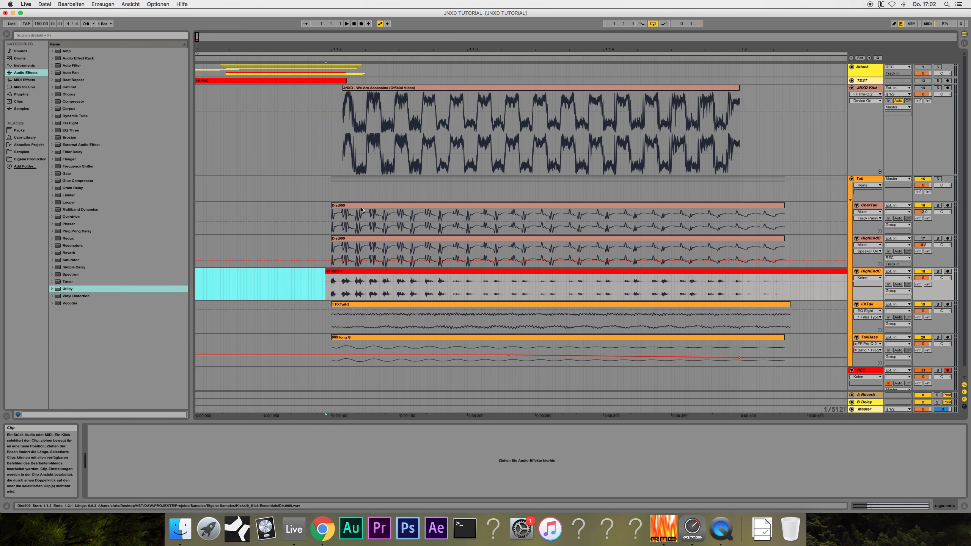
scroll(340, 286, up, 1)
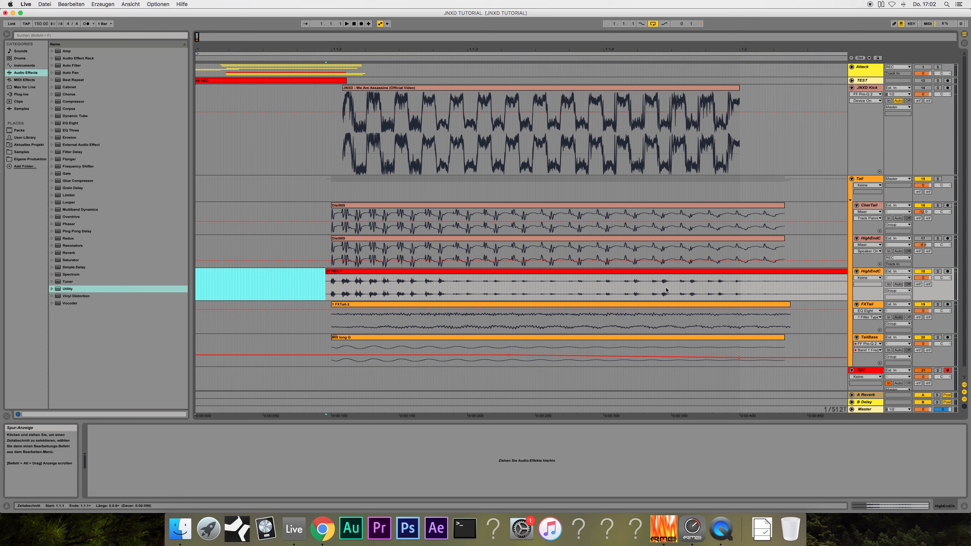
drag(741, 291, 810, 291)
key(Delete)
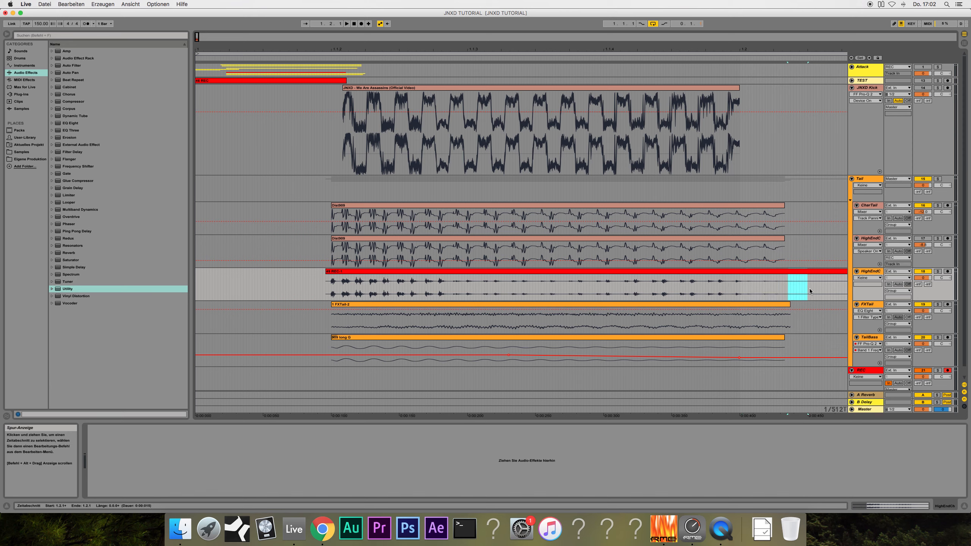
click(819, 271)
key(Delete)
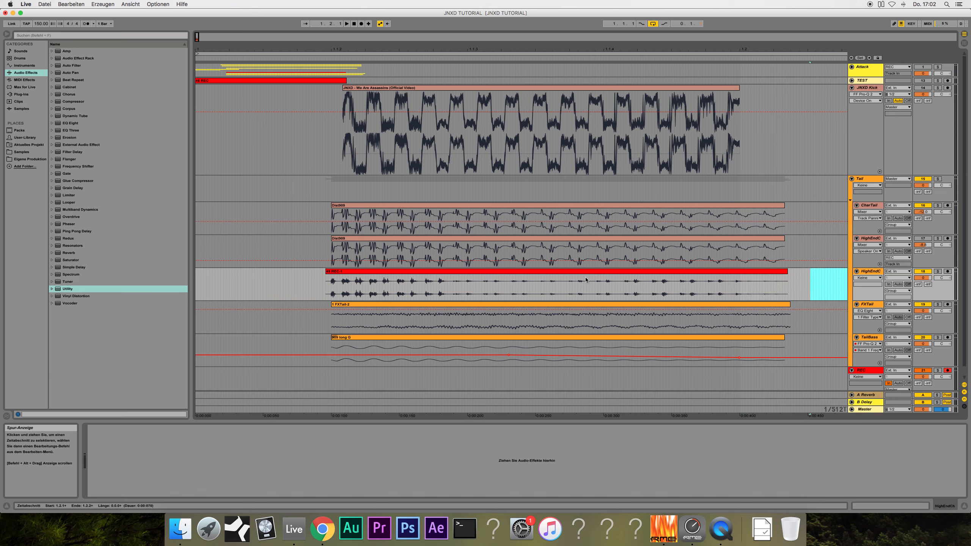
- Turn off Warp for the recorded HighEndC clip and raise its clip gain
click(871, 271)
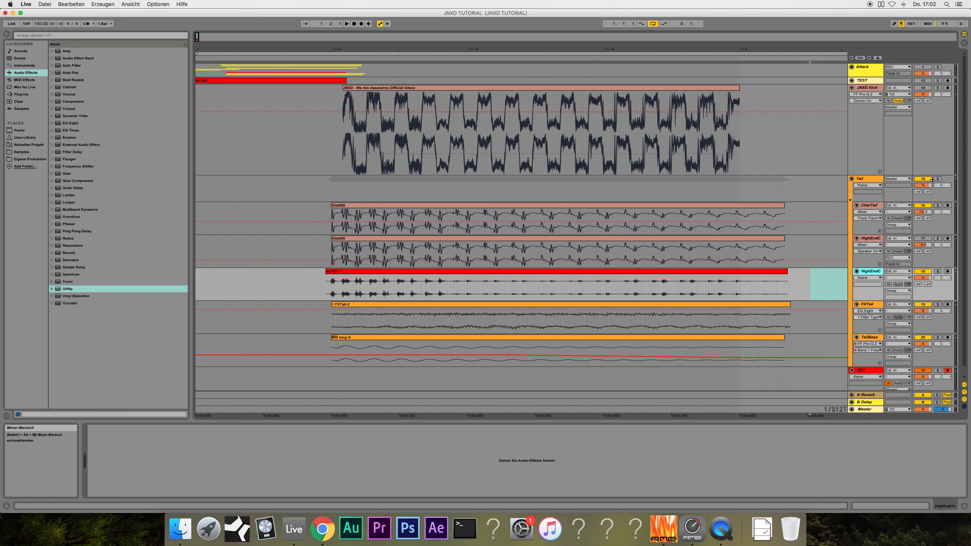
click(736, 272)
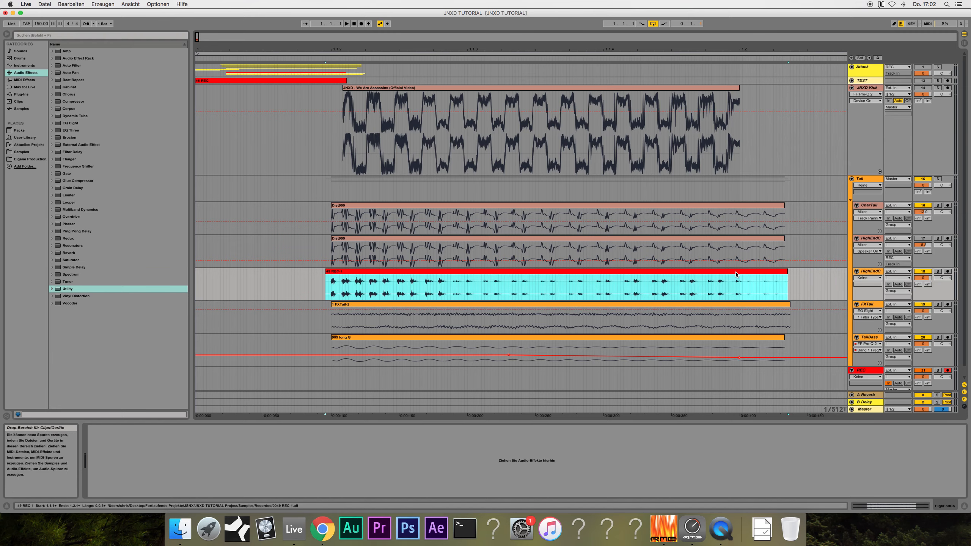
double_click(735, 273)
click(162, 436)
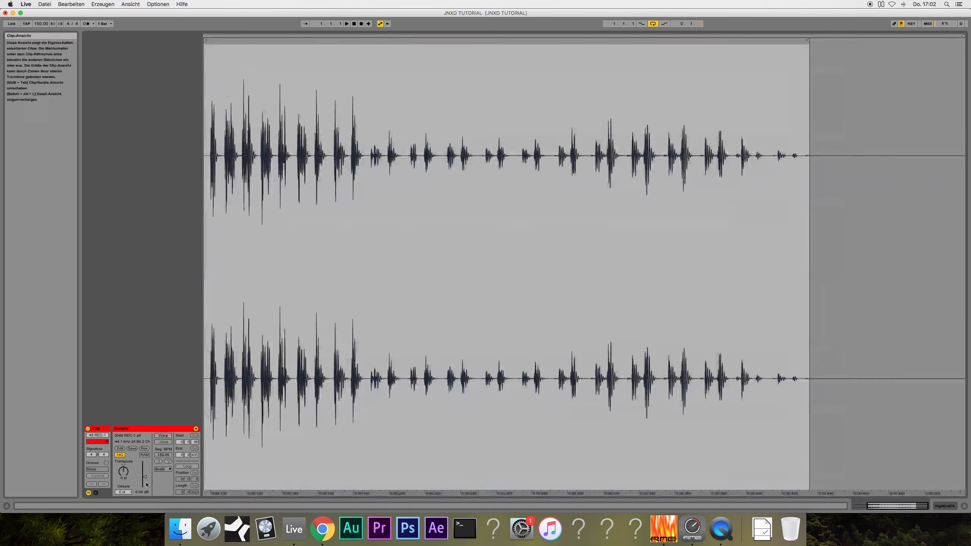
drag(144, 477, 144, 473)
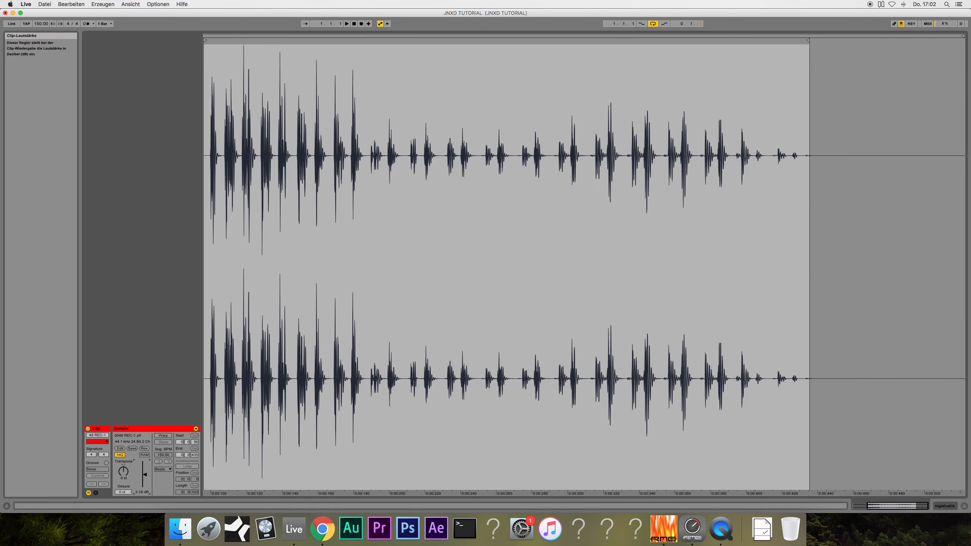
click(964, 507)
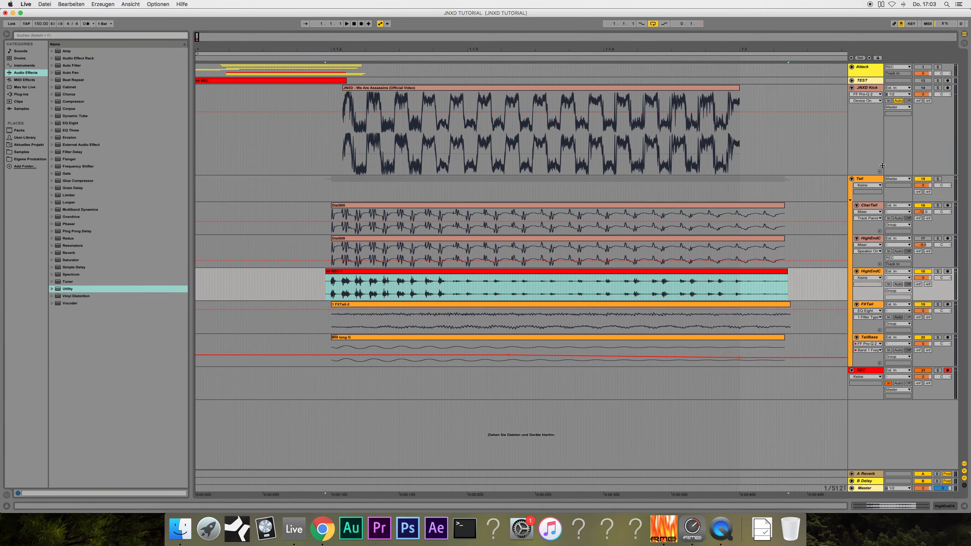
- Solo the Tail group and audition it with the recorded HighEndC layer
click(897, 181)
click(938, 179)
key(space)
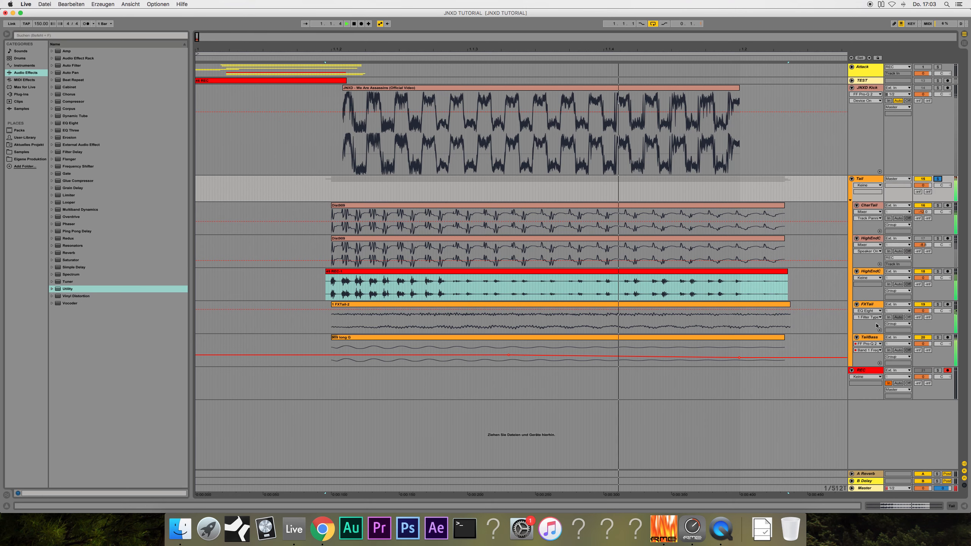
click(869, 337)
key(space)
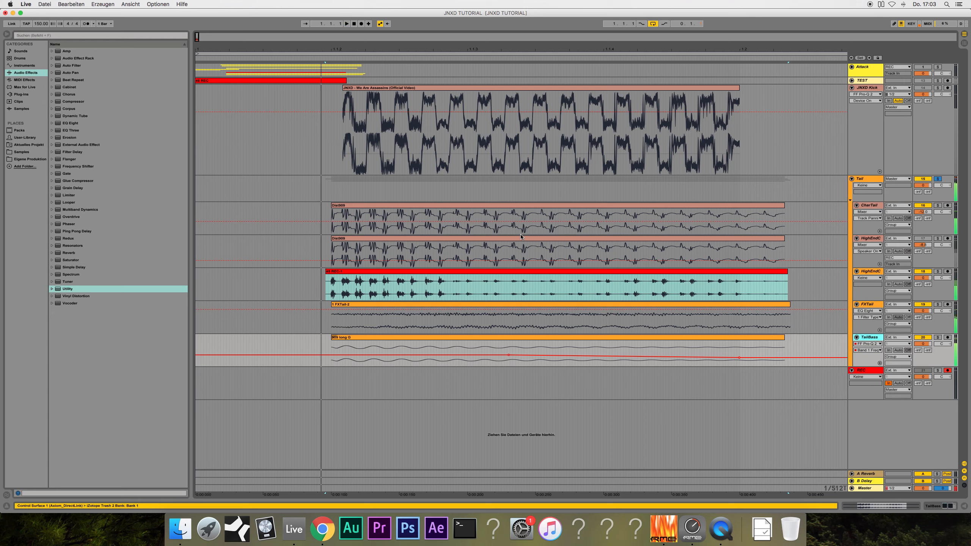
- Check the soloed JNXD Kick's pitch during playback with a temporary Tuner, and remove the device
click(480, 88)
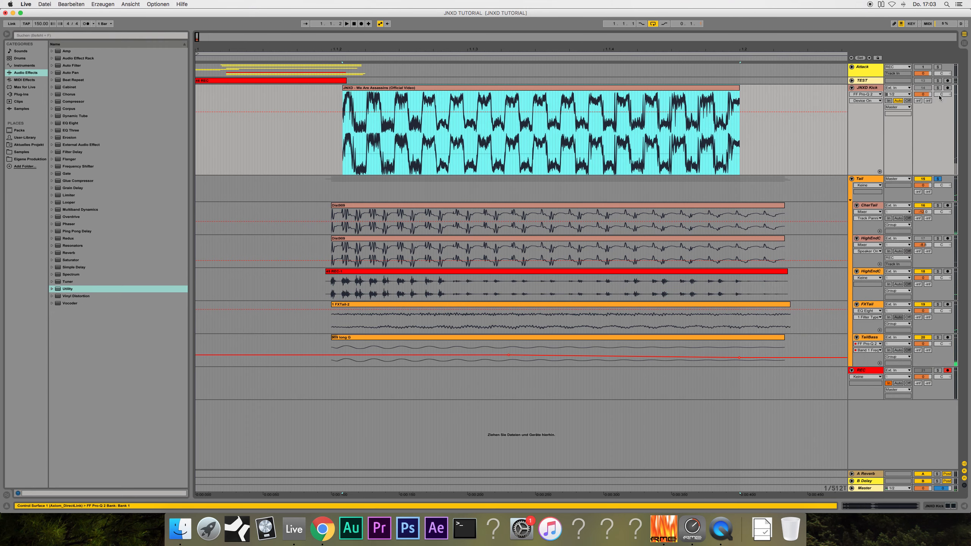
click(875, 89)
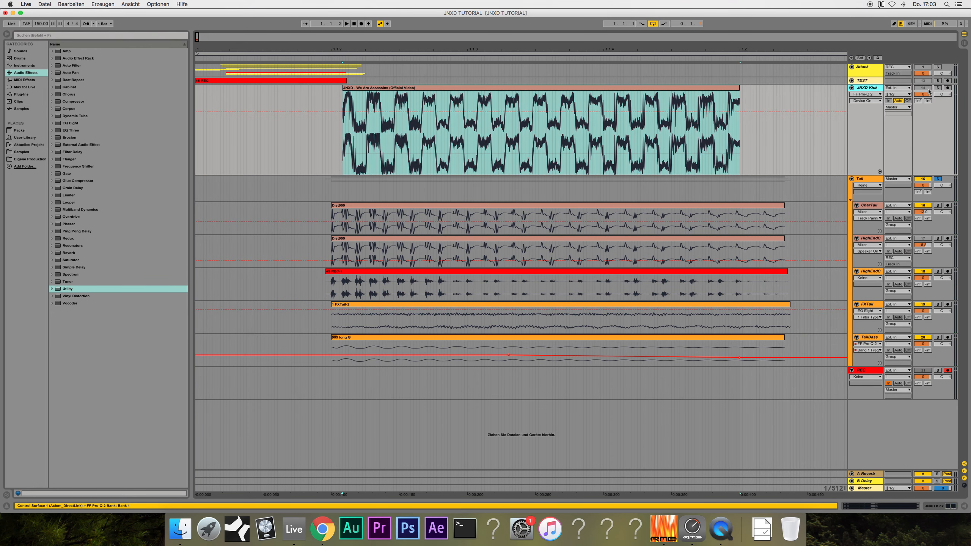
double_click(869, 90)
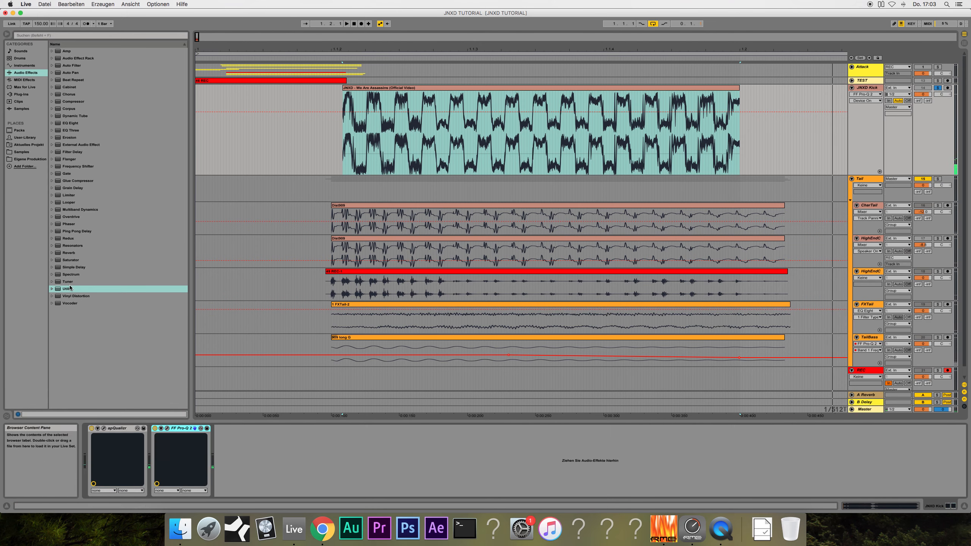
drag(69, 284, 268, 451)
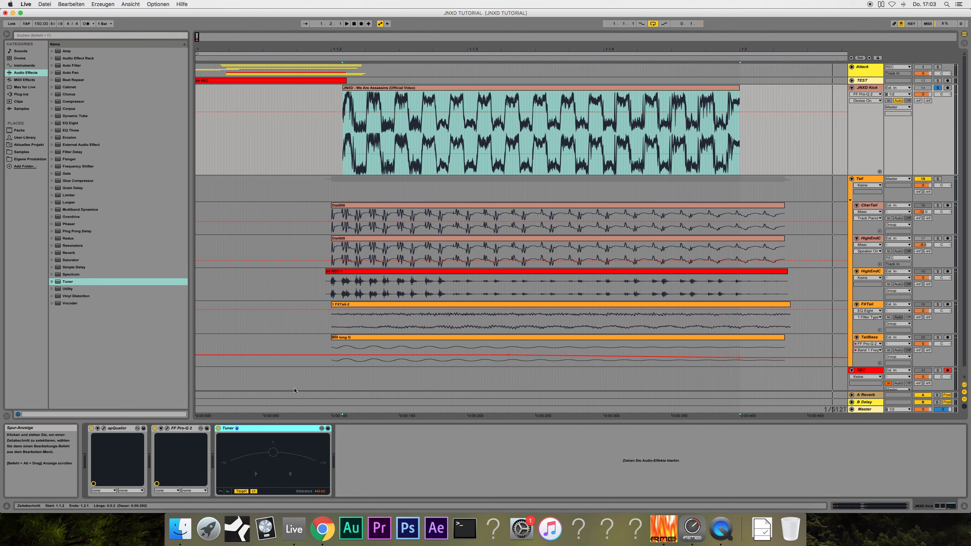
key(space)
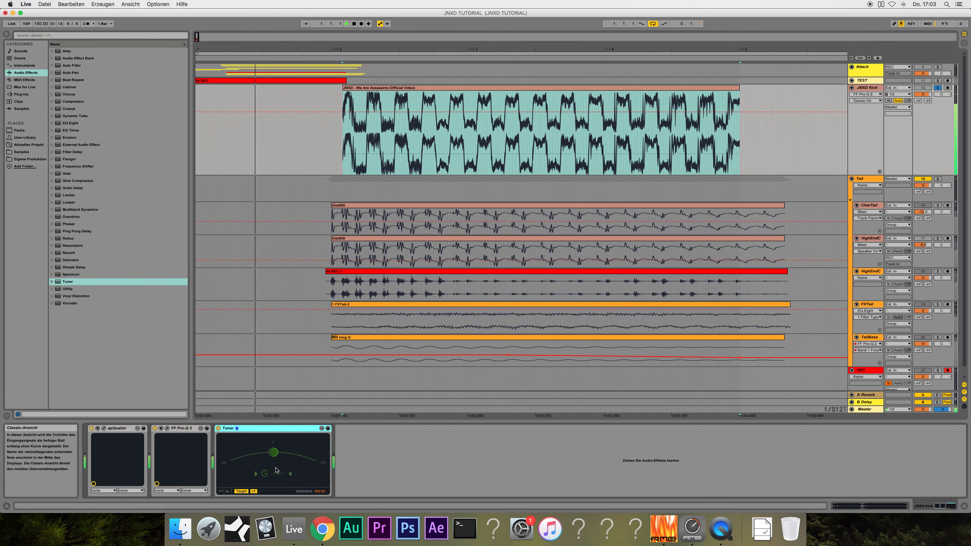
key(space)
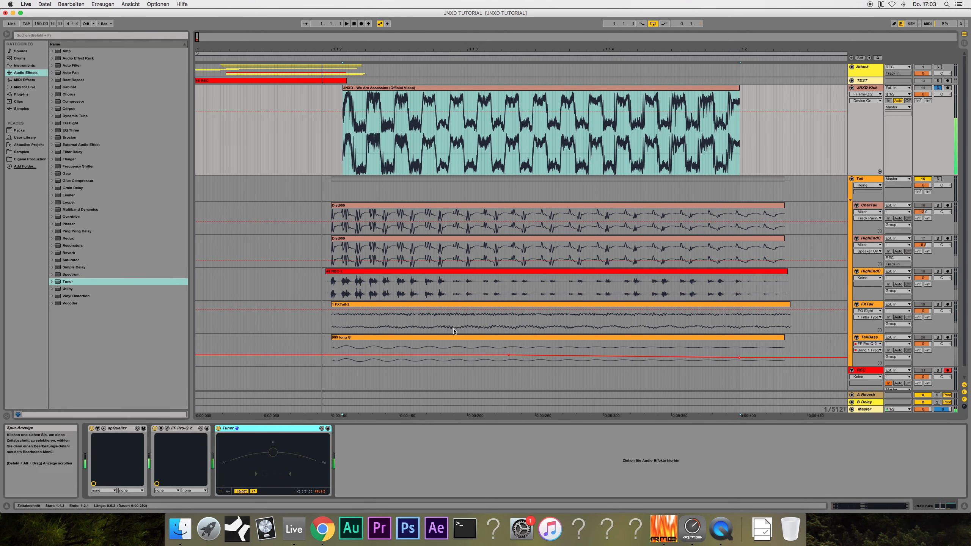
key(Delete)
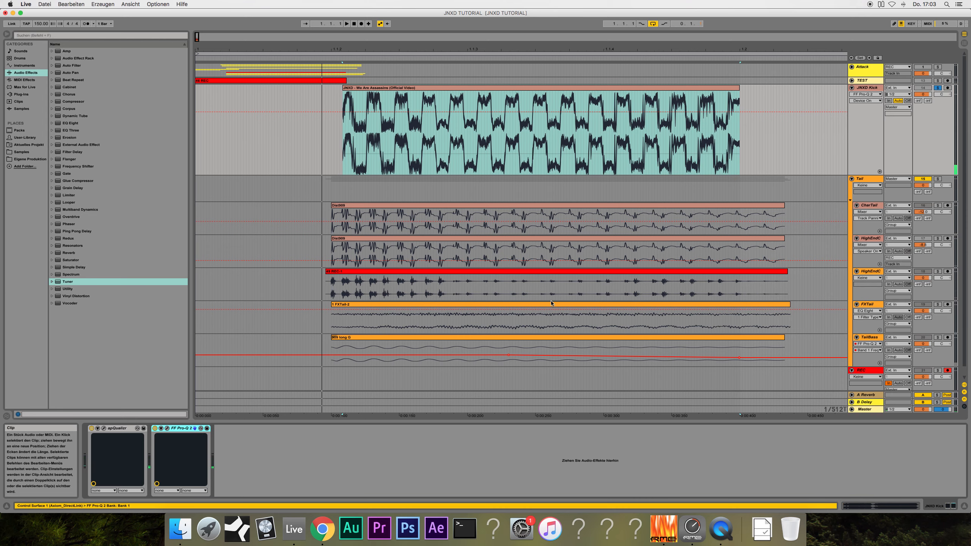
- Play the soloed JNXD Kick, compare it with the unsoloed tail layers, and listen to TailBass in solo
click(872, 338)
key(space)
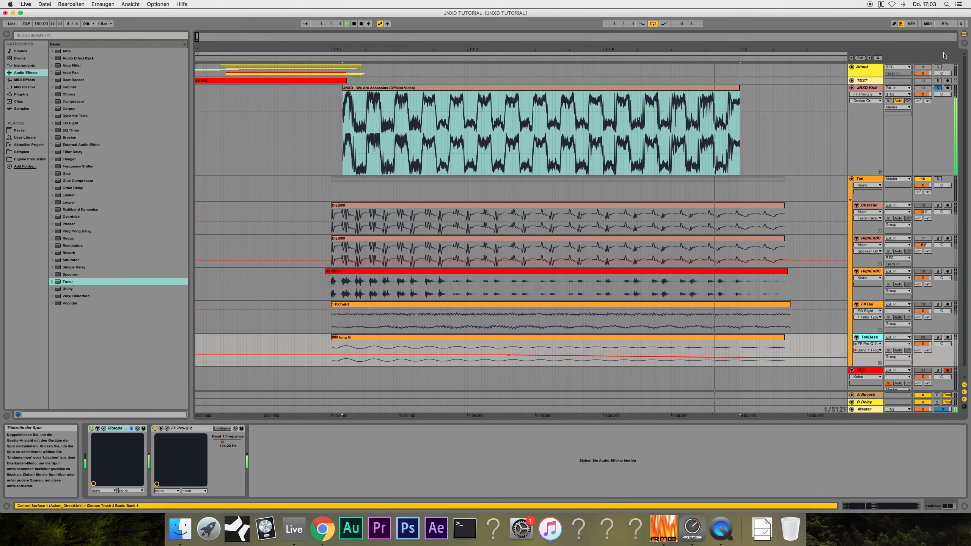
click(873, 89)
click(938, 87)
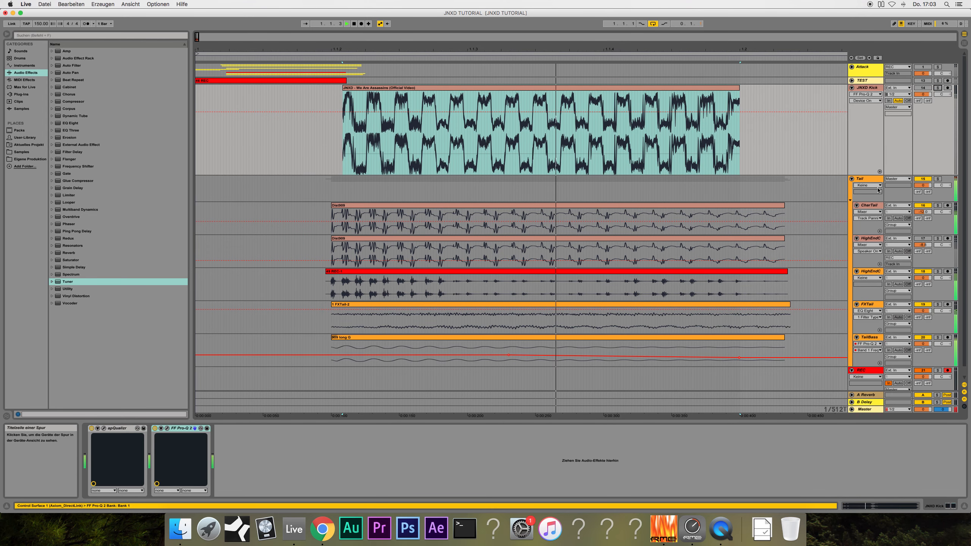
click(867, 179)
click(873, 339)
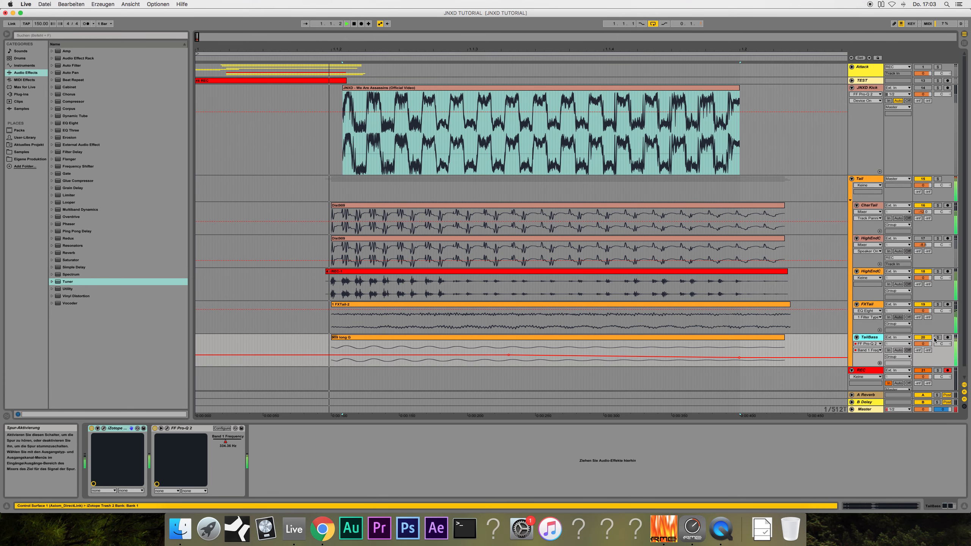
click(937, 337)
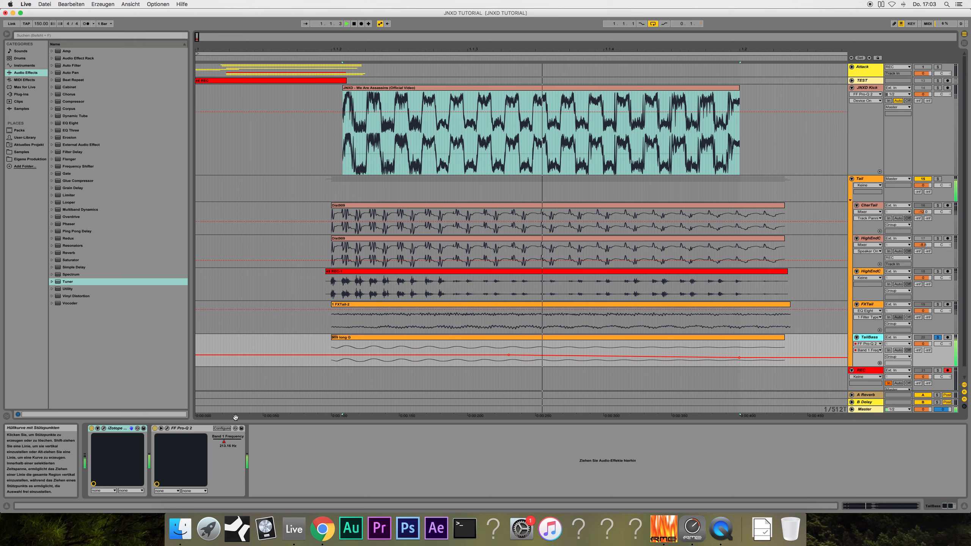
key(space)
click(191, 428)
- Solo the Tail group instead of TailBass and play back all its layers together
click(873, 180)
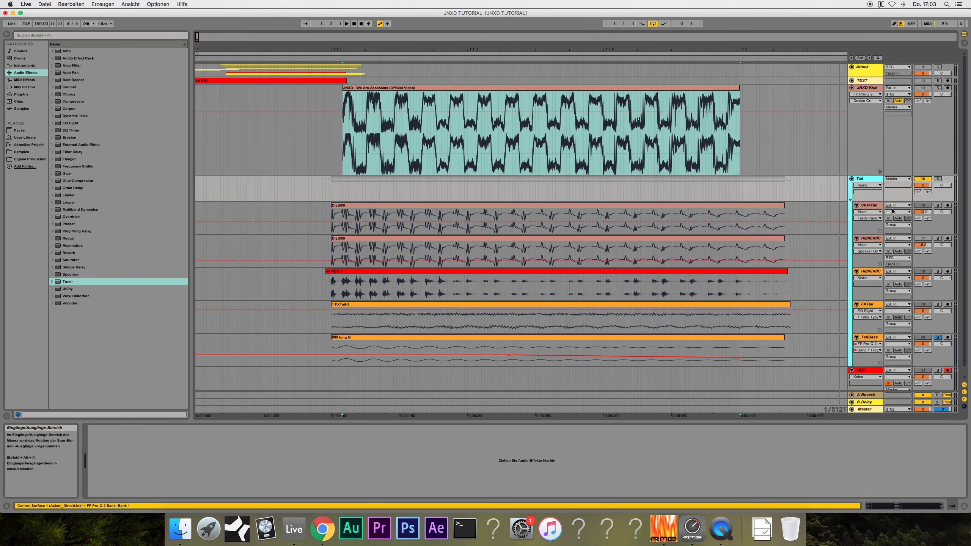
click(937, 179)
key(space)
click(872, 180)
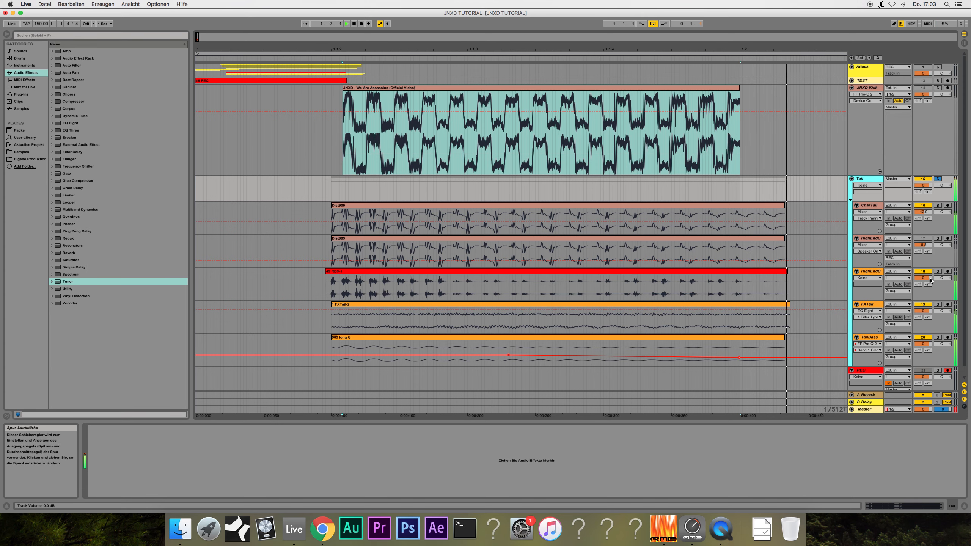
- Add a Utility to the track holding the recorded HighEndC clip and raise its gain
click(874, 272)
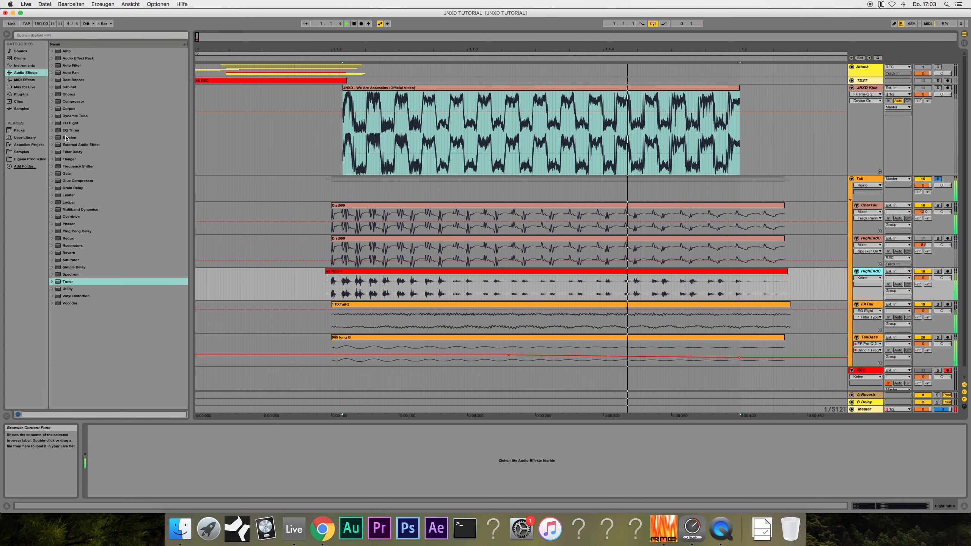
click(70, 124)
drag(67, 289, 176, 479)
drag(105, 456, 105, 450)
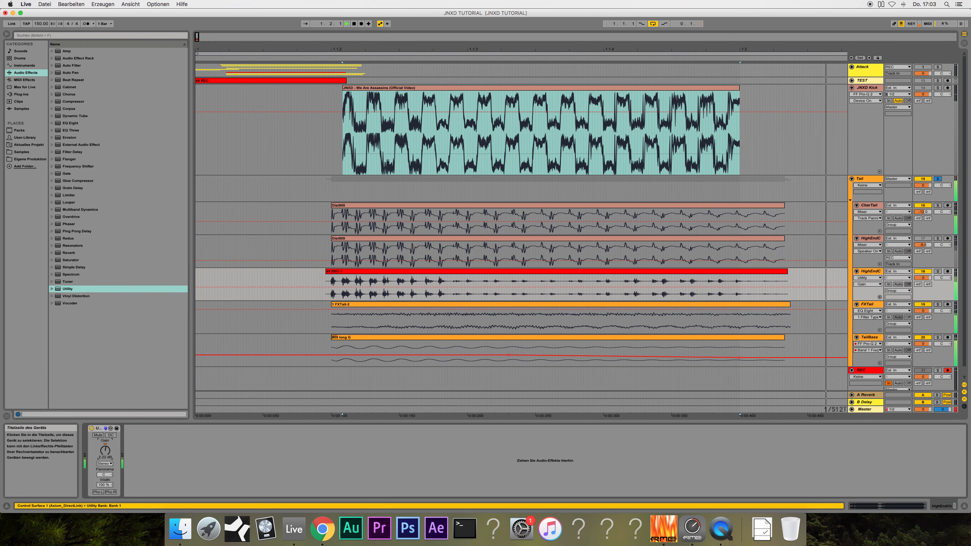
- Add a Saturator with Soft Clip enabled after the Utility, audition the Tail group, and stop playback
drag(76, 262, 167, 452)
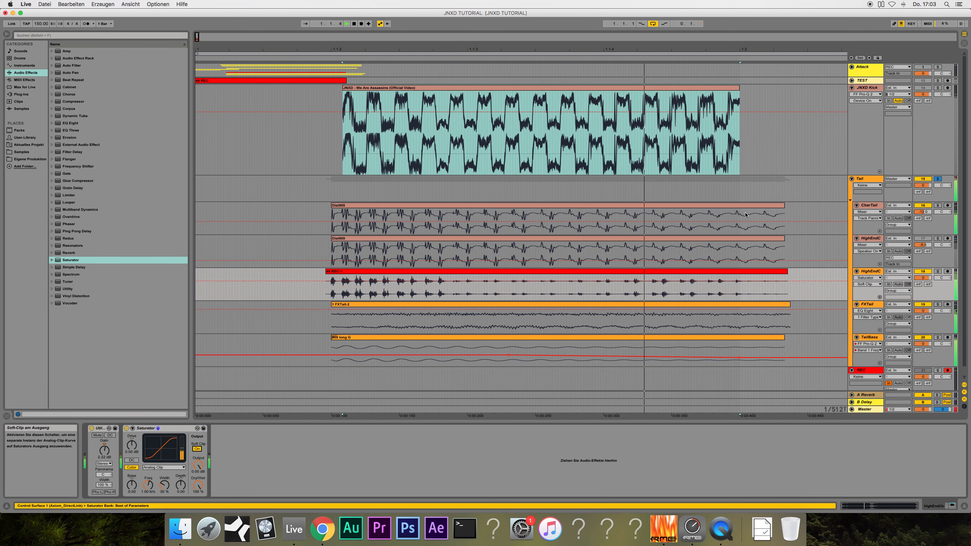
click(865, 179)
key(space)
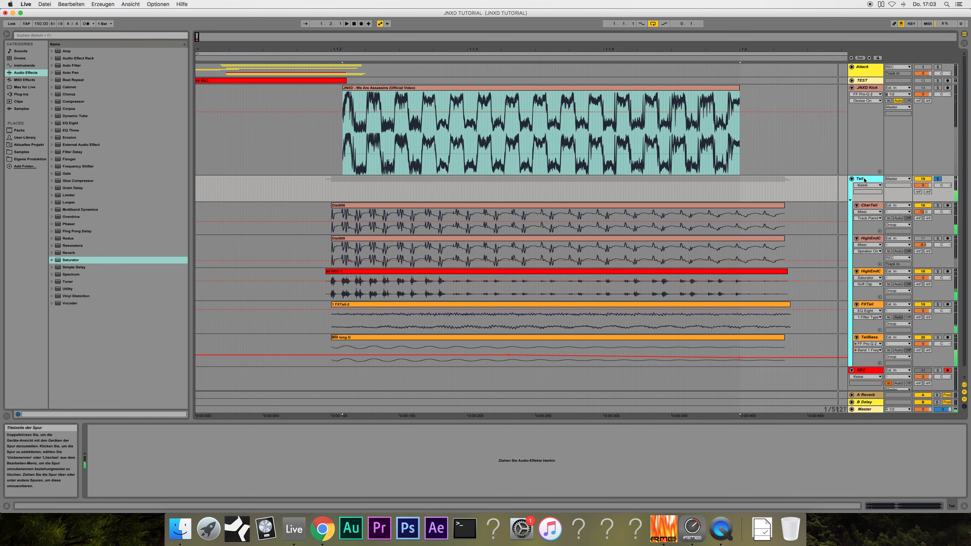
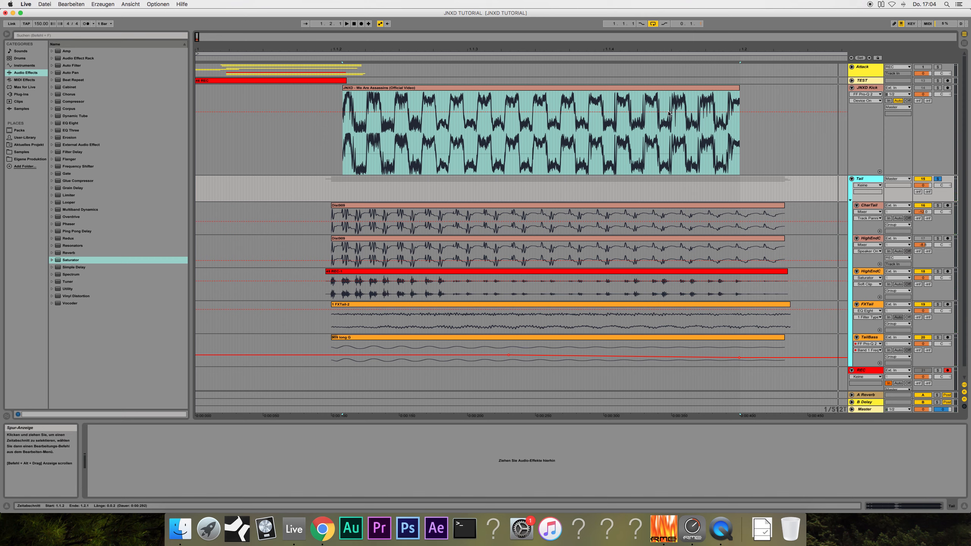
- Solo the JNXD Kick, move its Pro-Q 2 high cut to the upper end of the spectrum, and play the kick
click(938, 87)
key(space)
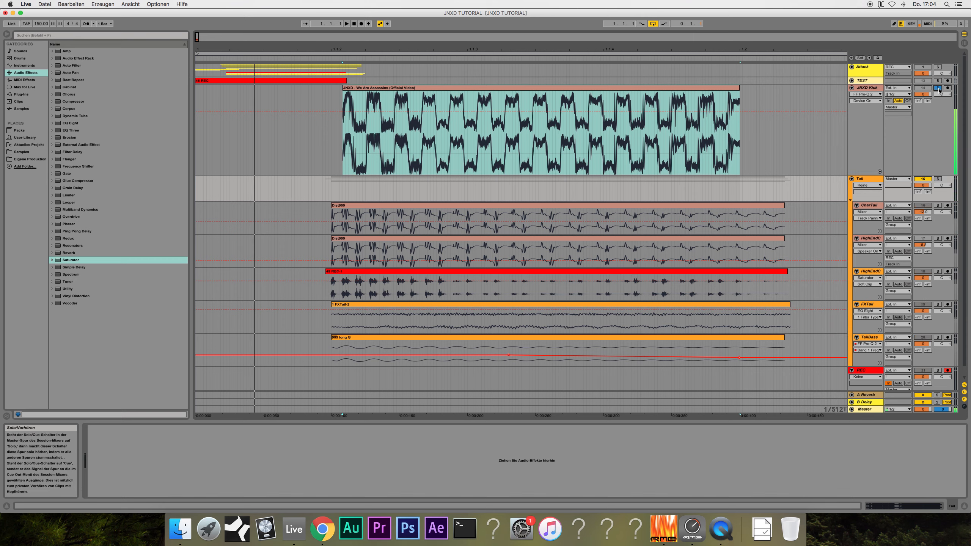
click(871, 88)
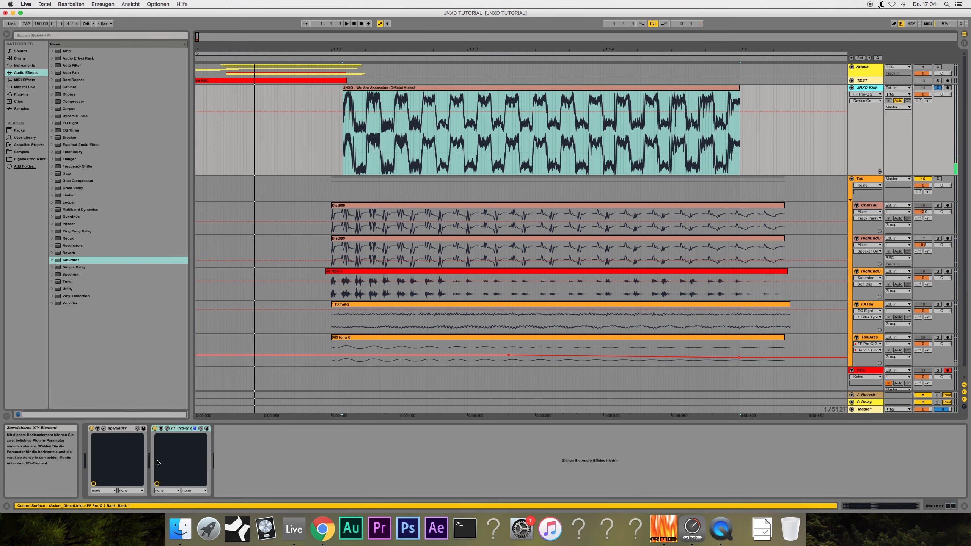
click(167, 428)
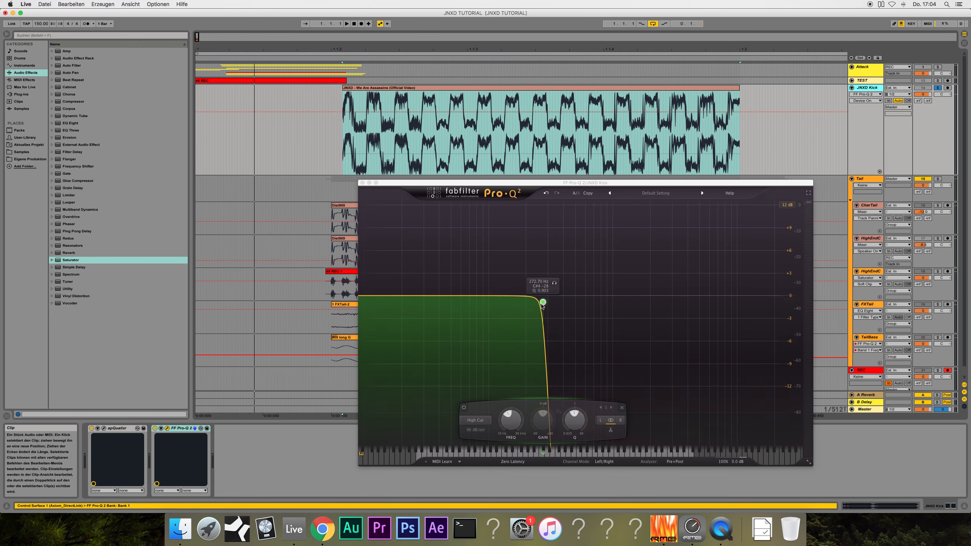
drag(542, 298, 856, 300)
click(362, 183)
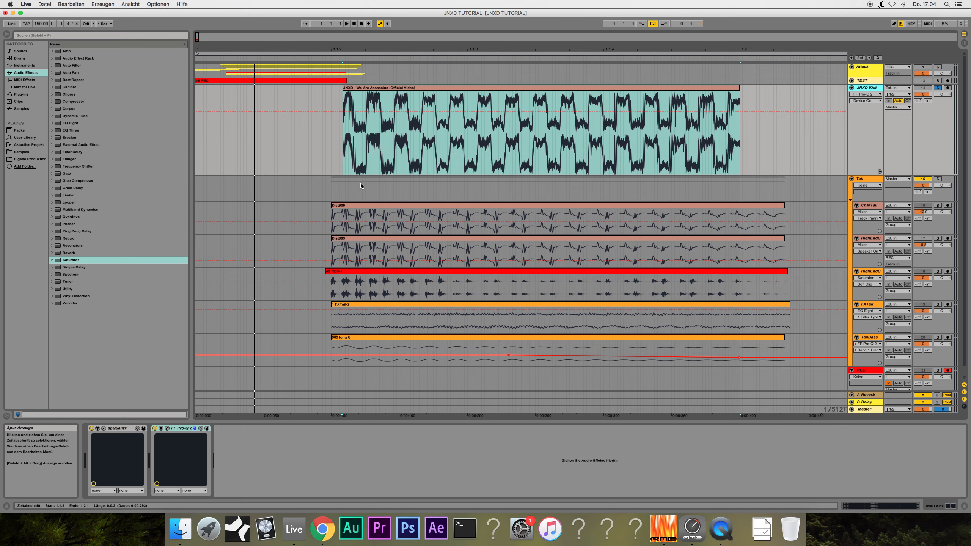
key(space)
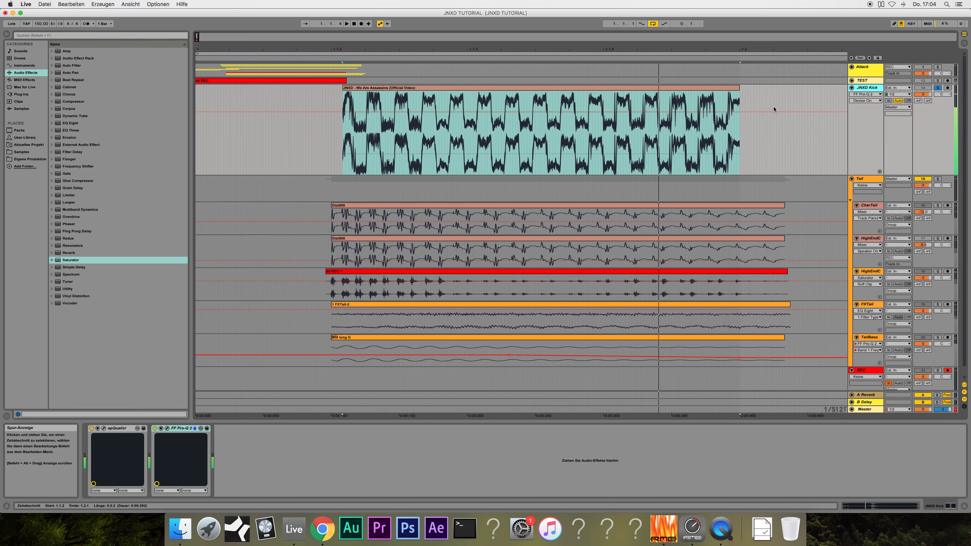
- Compare the soloed JNXD Kick with the Tail group in playback and inspect the device chain of the recorded HighEndC track
click(937, 88)
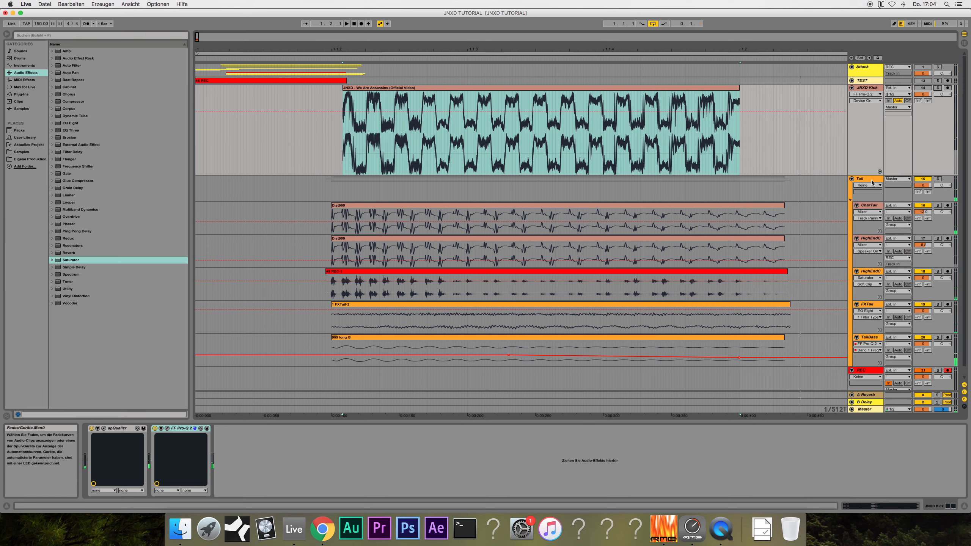
click(897, 194)
key(space)
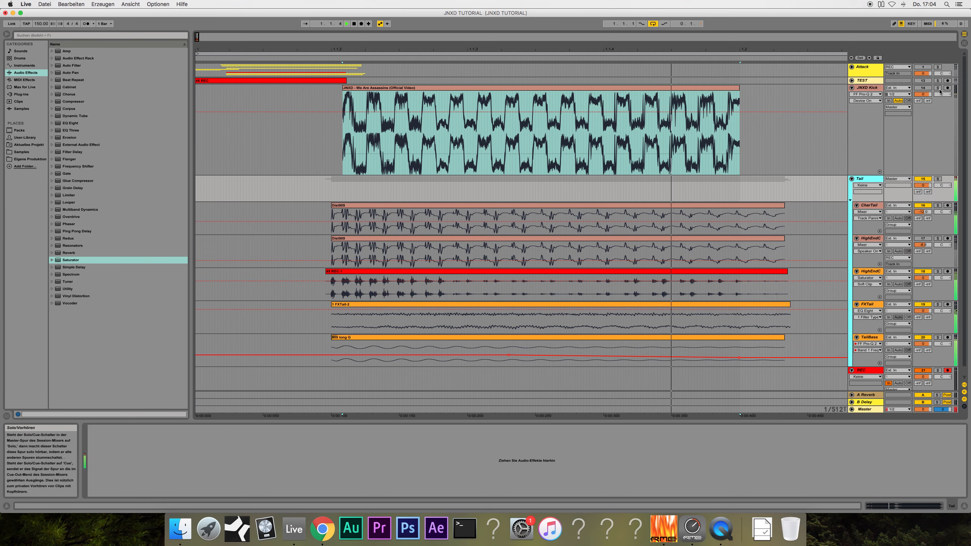
click(938, 88)
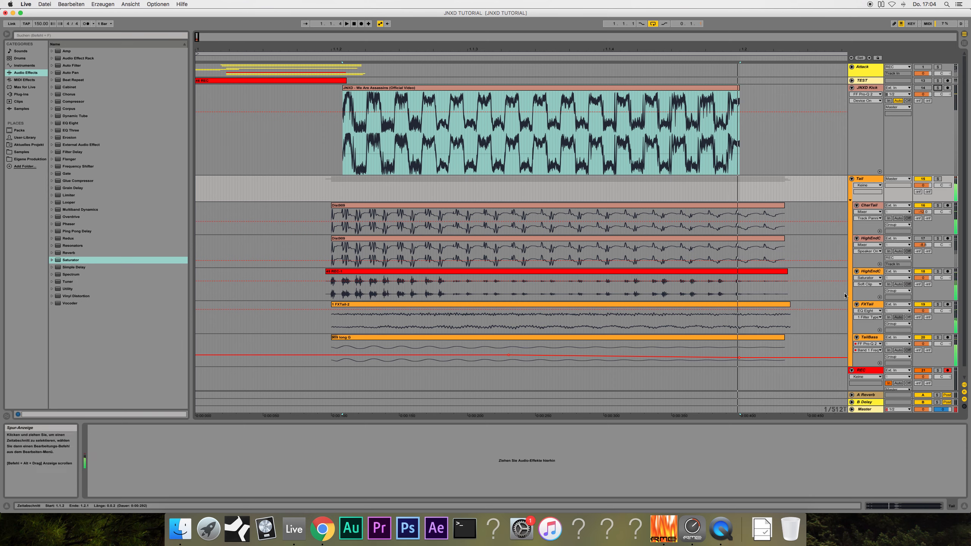
click(868, 272)
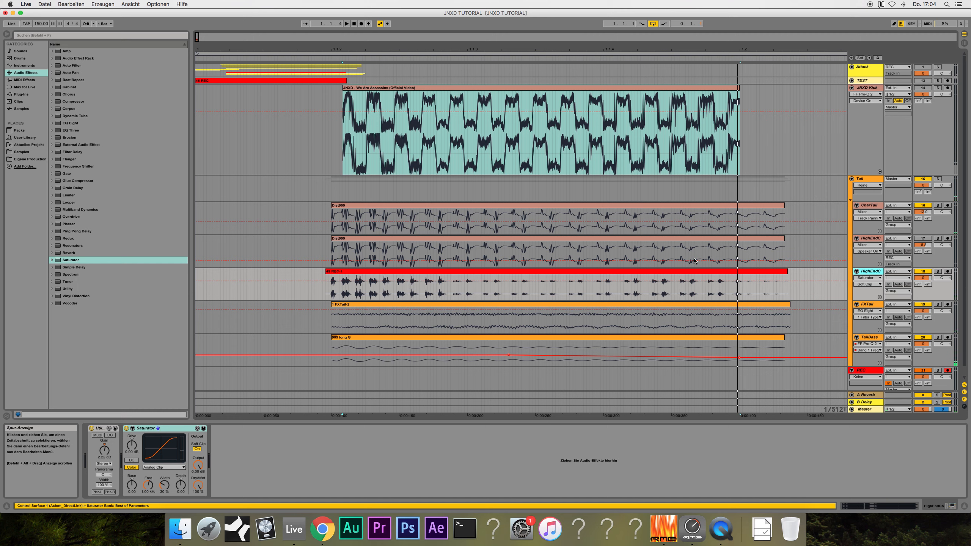
- Add the iZotope Trash 2 plug-in to the Tail group
click(867, 179)
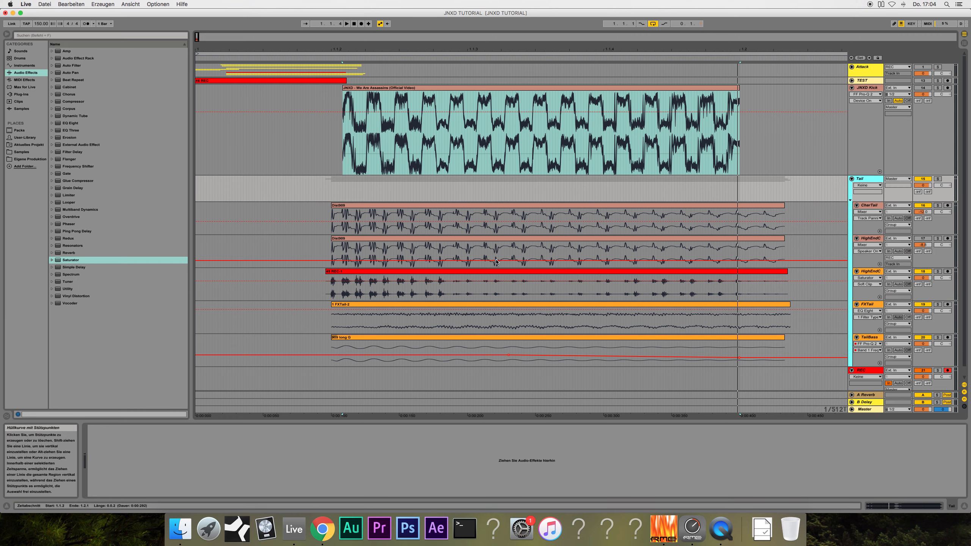
click(21, 94)
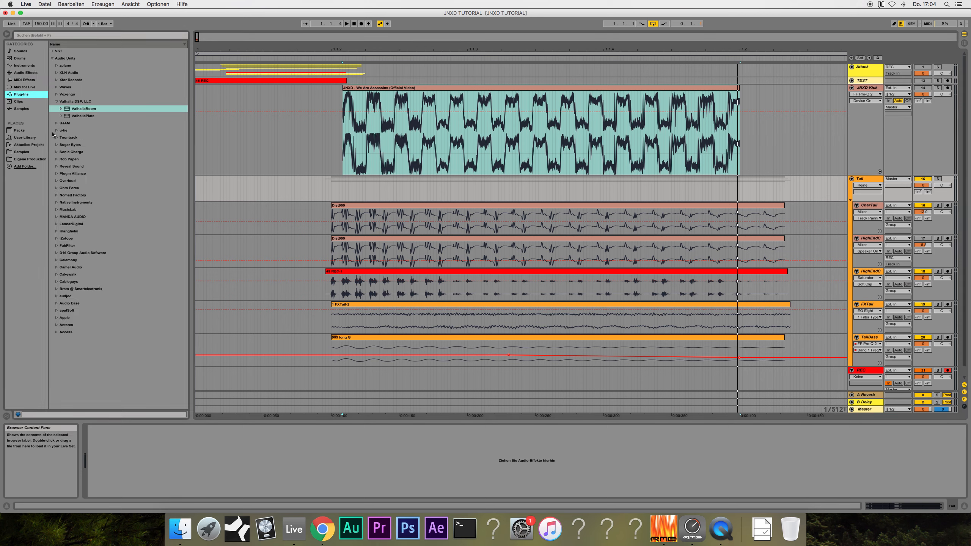
click(57, 238)
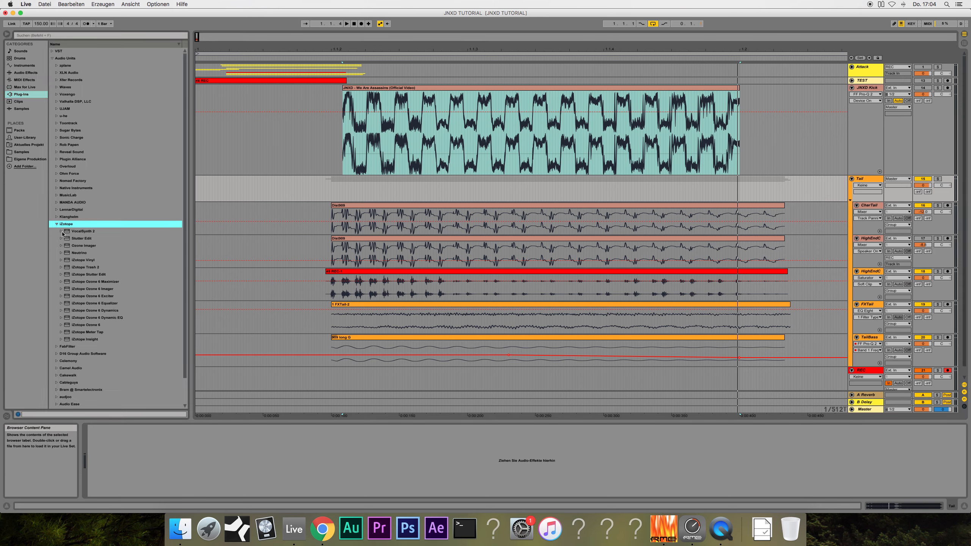
drag(92, 269, 240, 204)
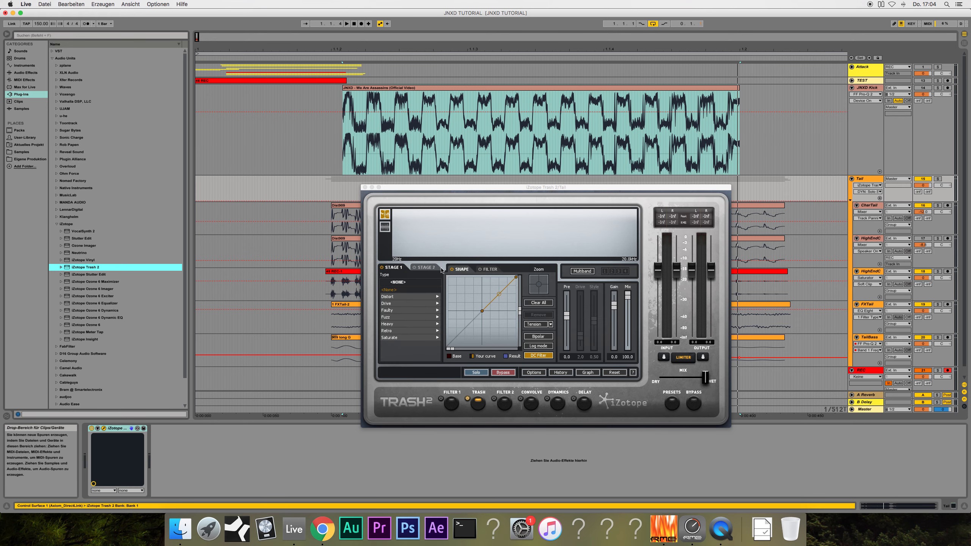
- During playback, reshape the Trash 2 Stage 1 curve by its upper node and load the Amp Drainer distortion type
drag(499, 293, 503, 290)
key(space)
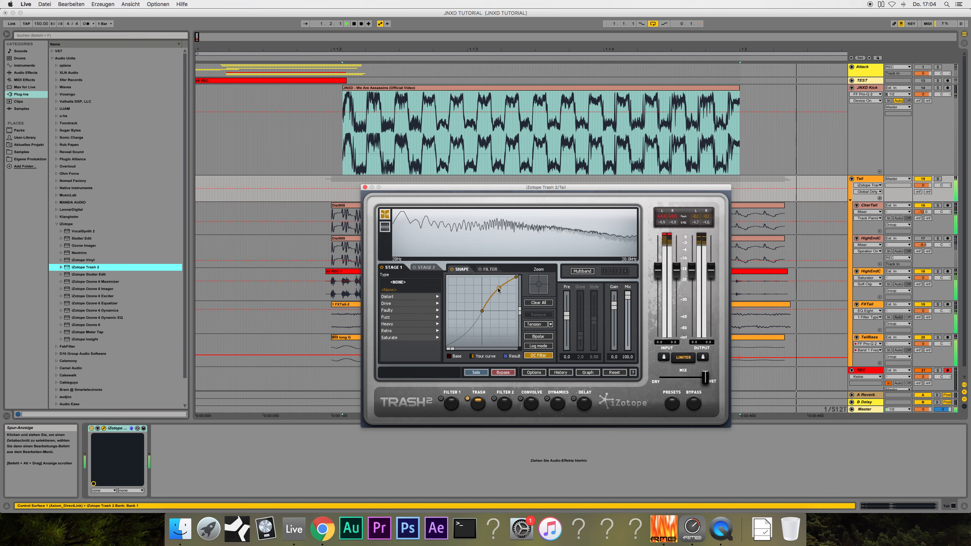
drag(500, 289, 499, 281)
click(419, 298)
click(392, 290)
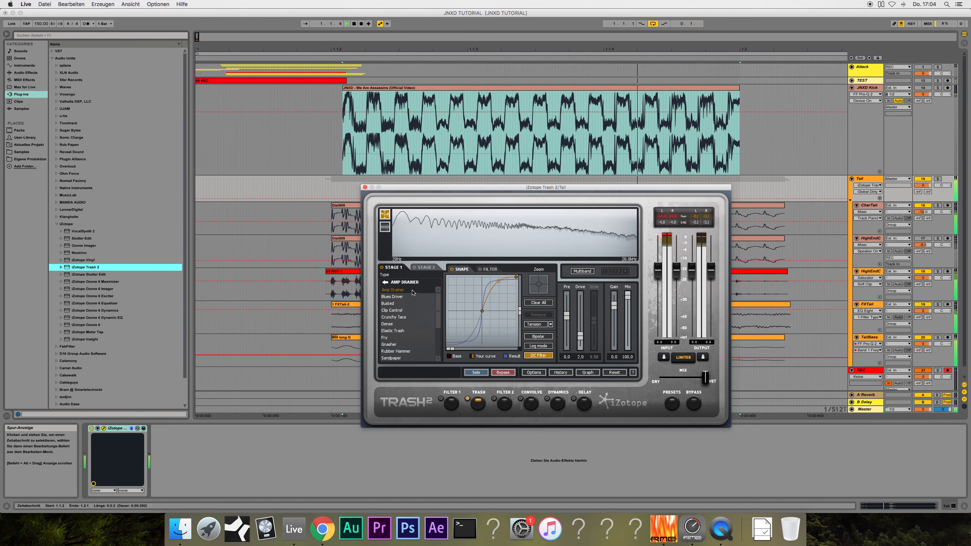
drag(499, 281, 500, 293)
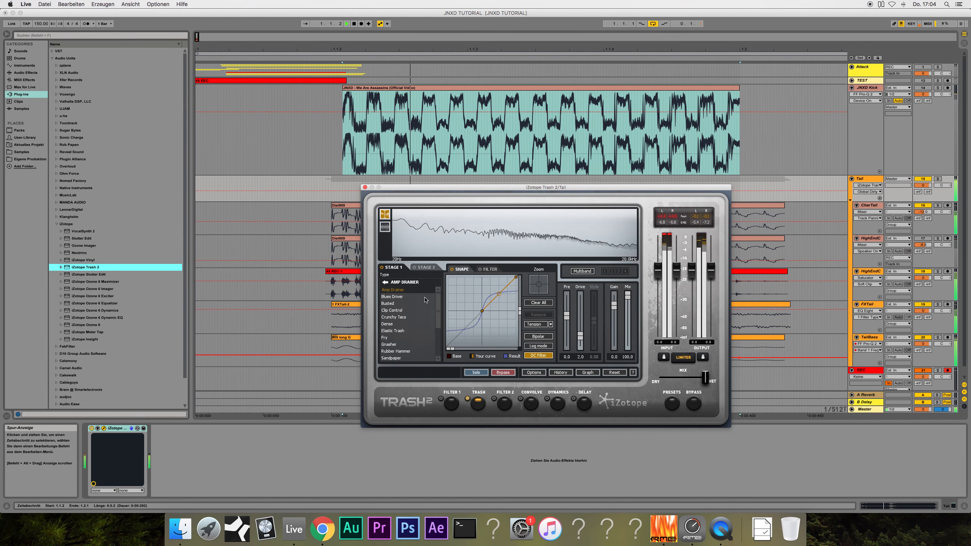
- Try the Busted and Blues Driver distortion types in Trash 2, stop playback, and close the plug-in window
click(411, 303)
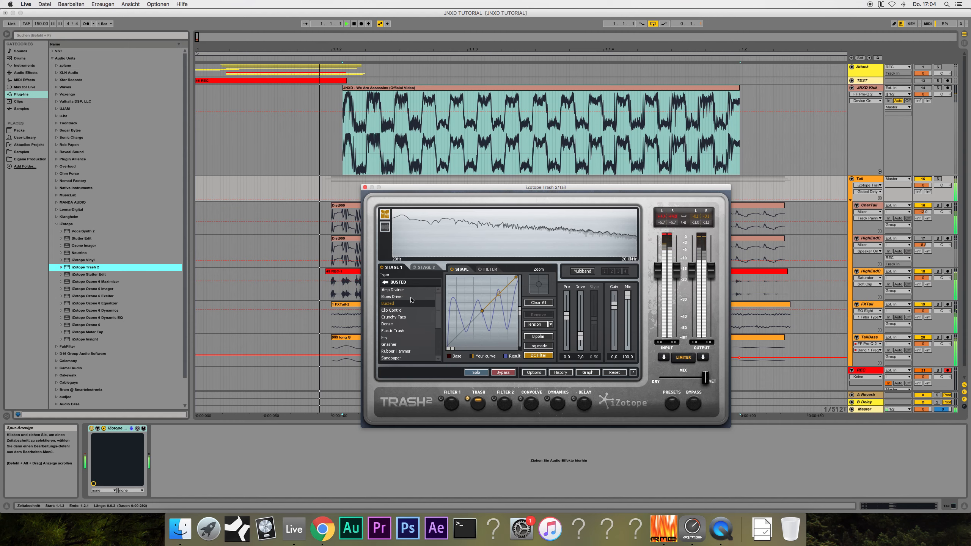
click(391, 297)
key(space)
click(367, 187)
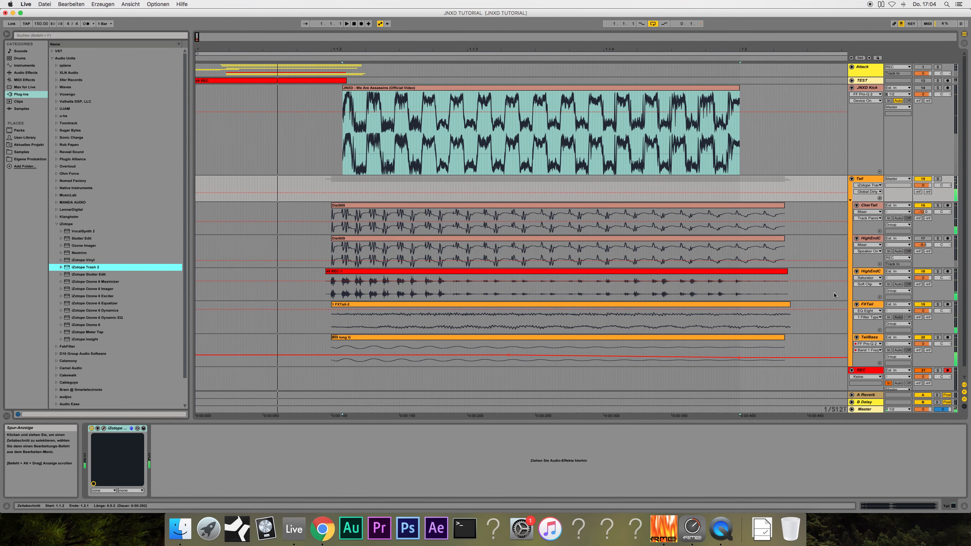
- Insert a new audio track below the recorded HighEndC track in the Tail group and name it MainTail
scroll(873, 244, down, 1)
click(872, 263)
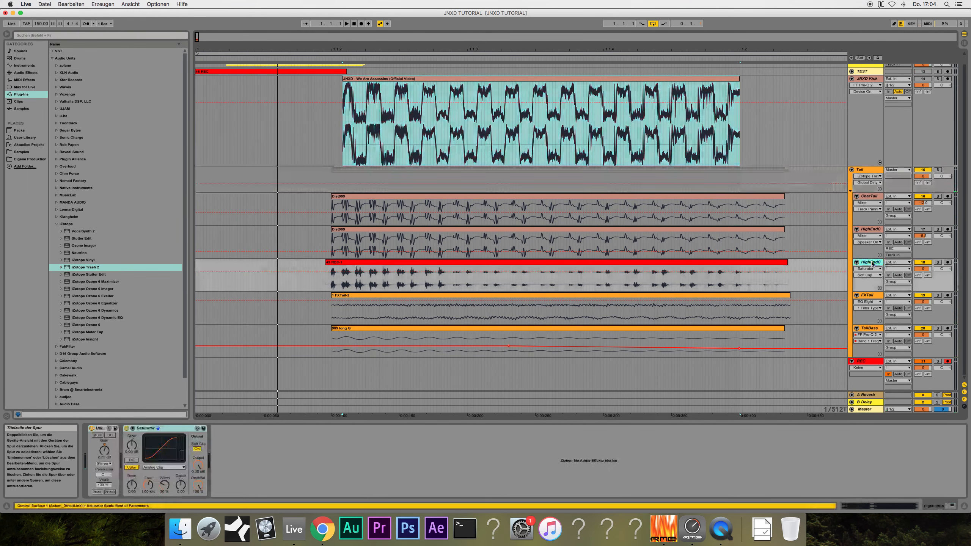
key(super+t)
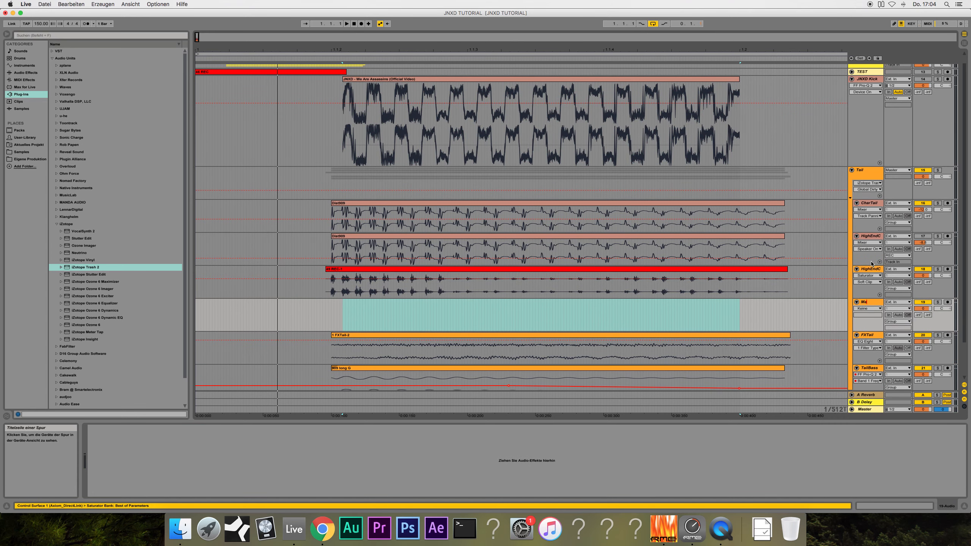
text(MainTail)
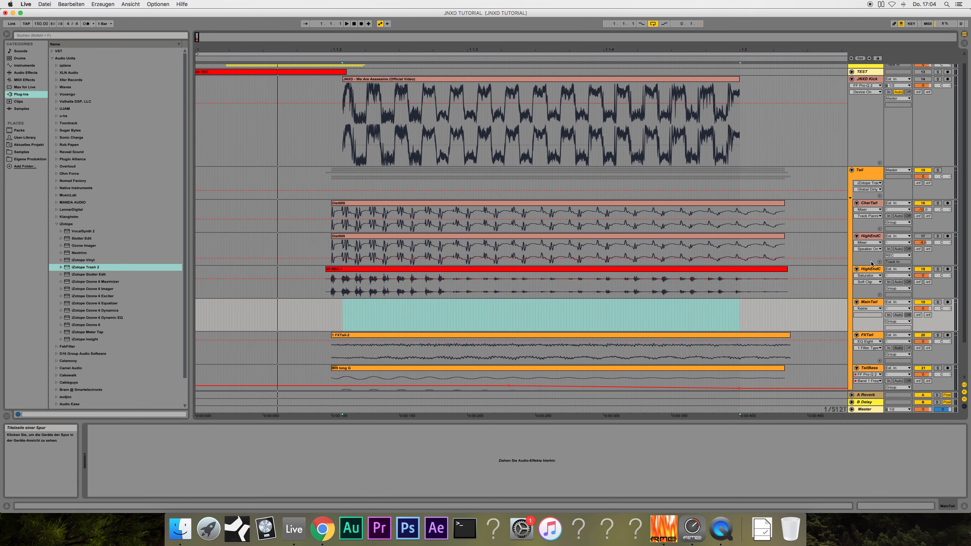
- Route the TailBass track's output to MainTail
scroll(875, 337, down, 3)
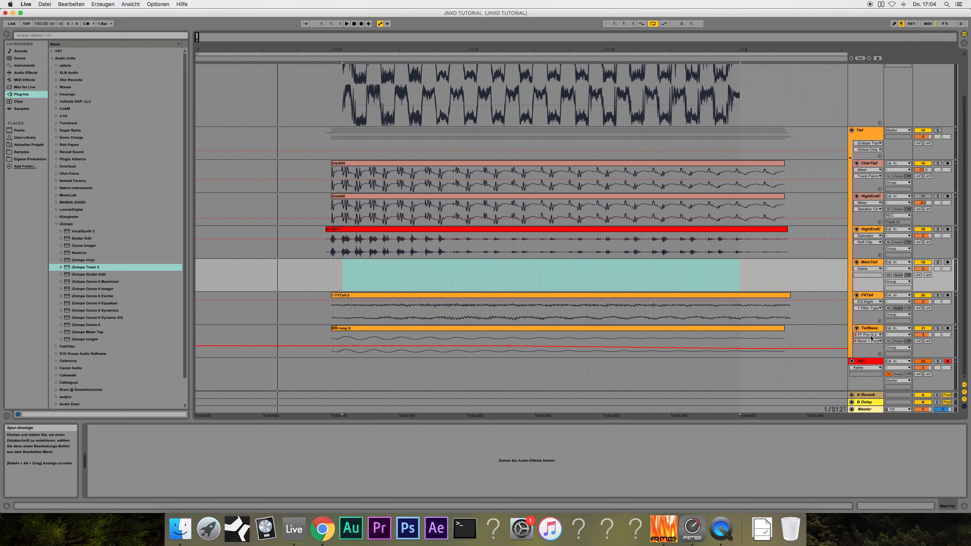
click(889, 331)
click(897, 348)
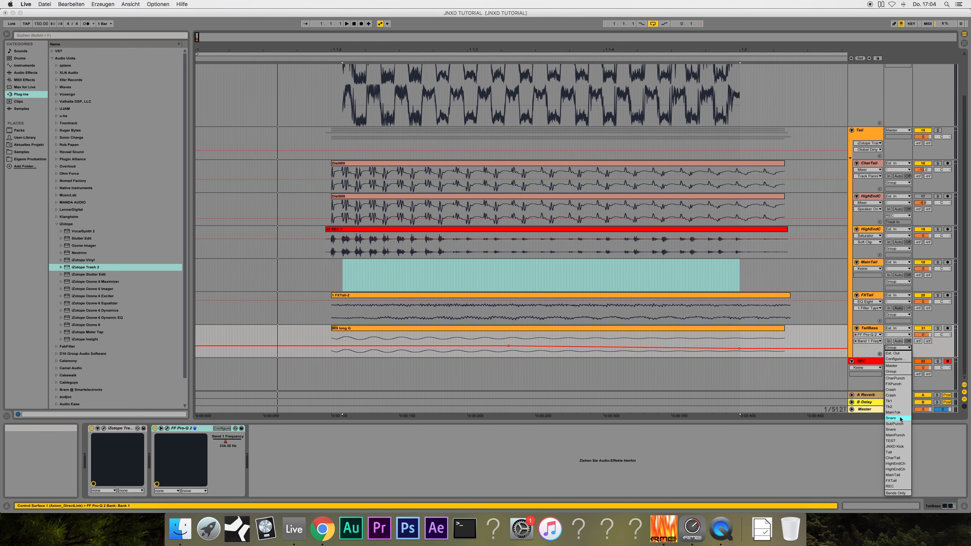
click(898, 476)
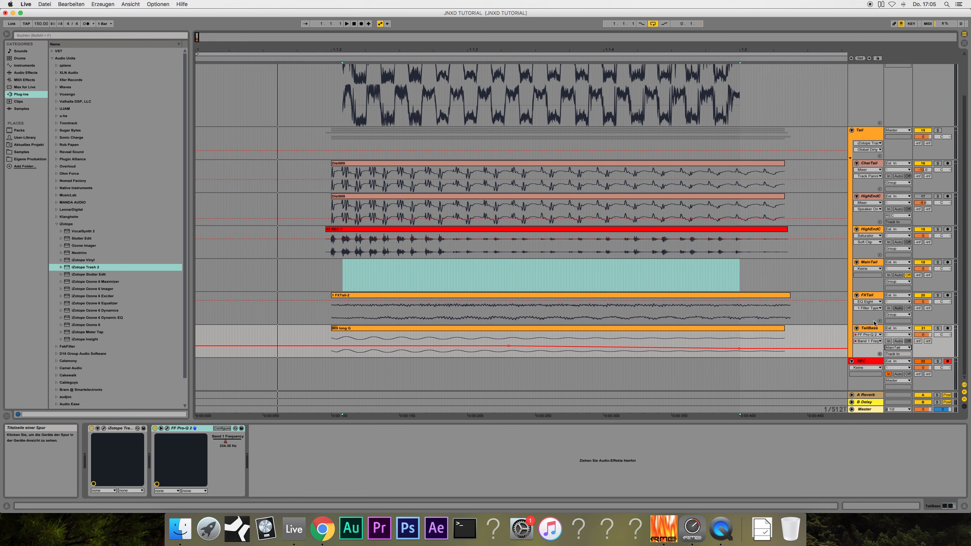
click(873, 327)
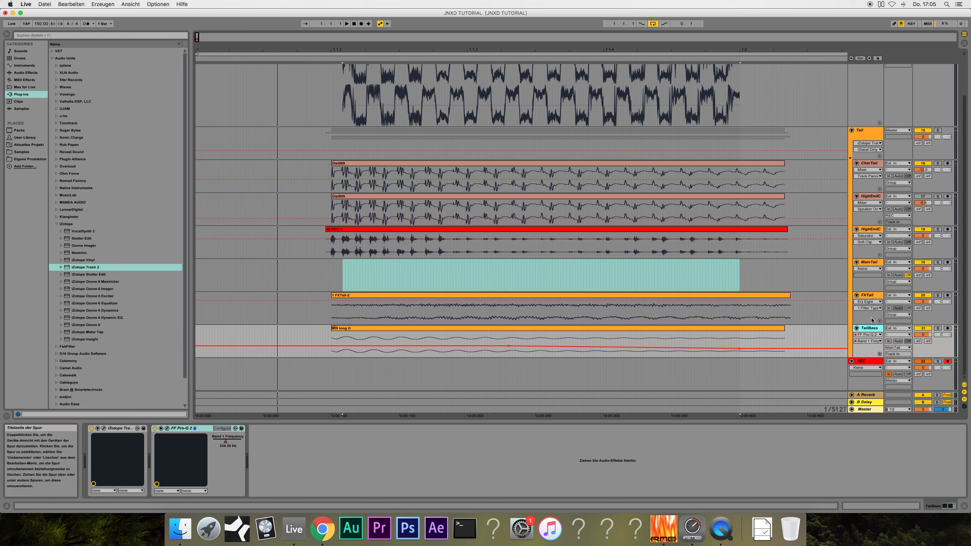
- Route the outputs of the recorded HighEndC track and the CharTail track to MainTail
click(869, 229)
click(897, 249)
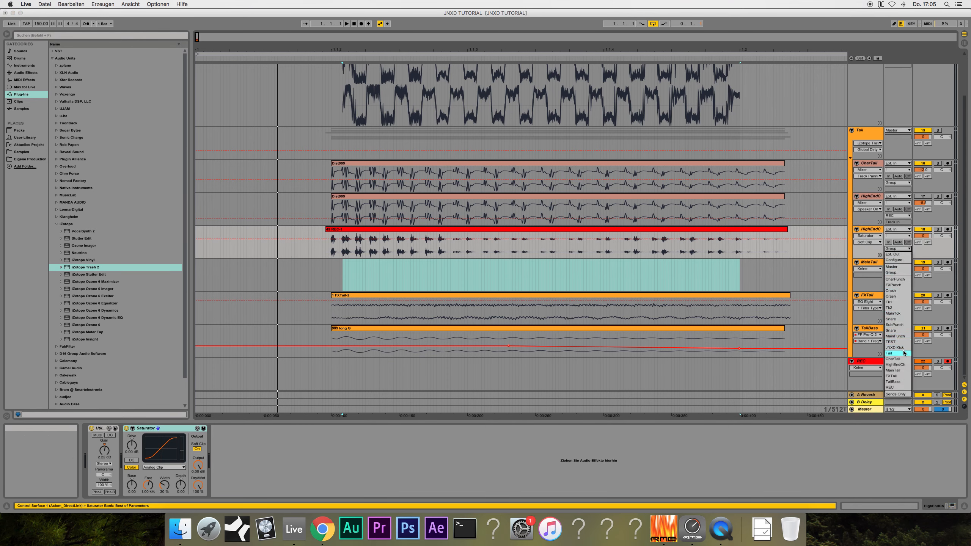
click(902, 370)
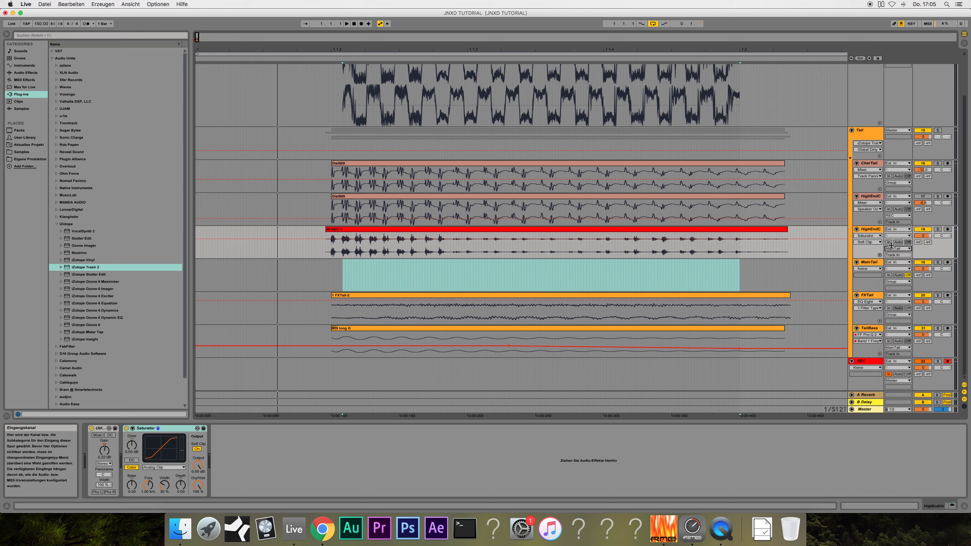
click(868, 164)
click(895, 184)
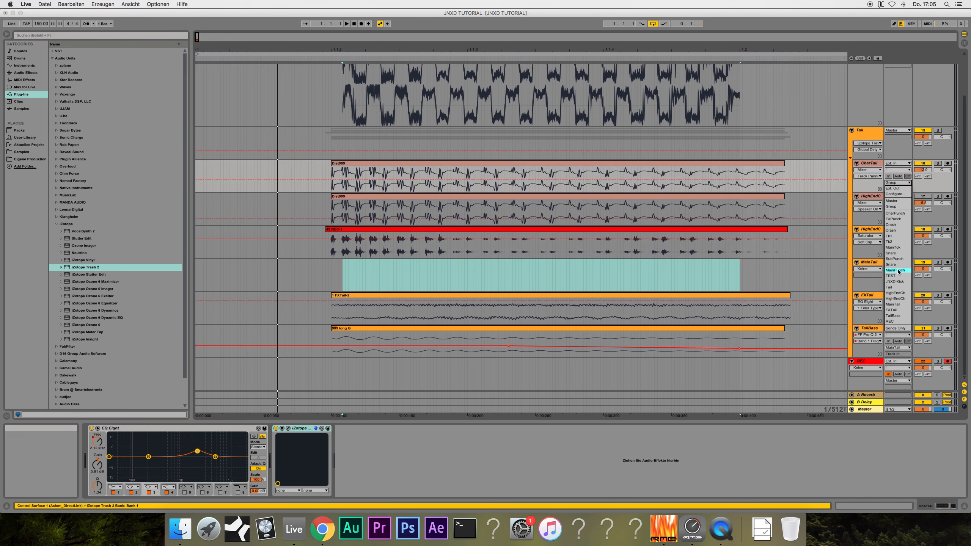
click(901, 305)
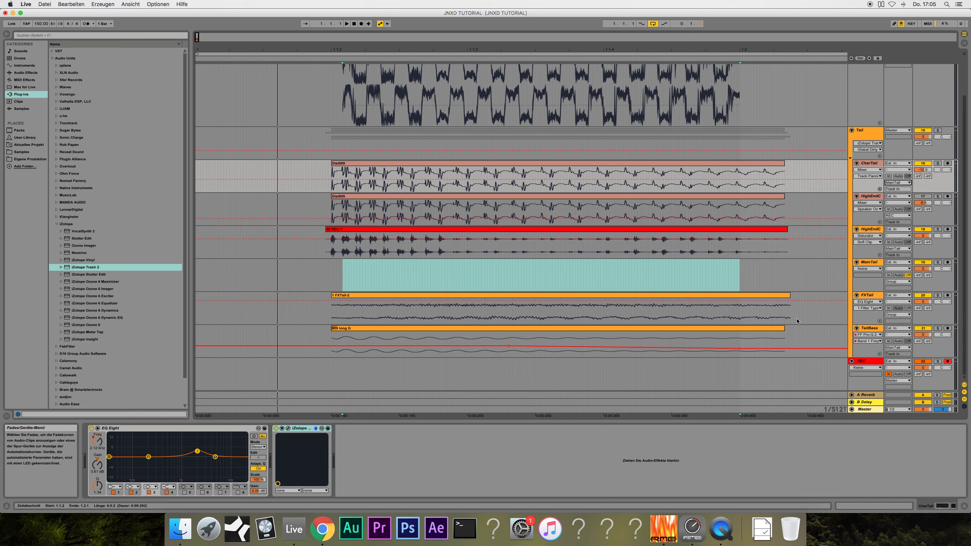
- Solo the MainTail track and set its monitoring to In so it passes the layers routed into it
click(727, 297)
click(876, 298)
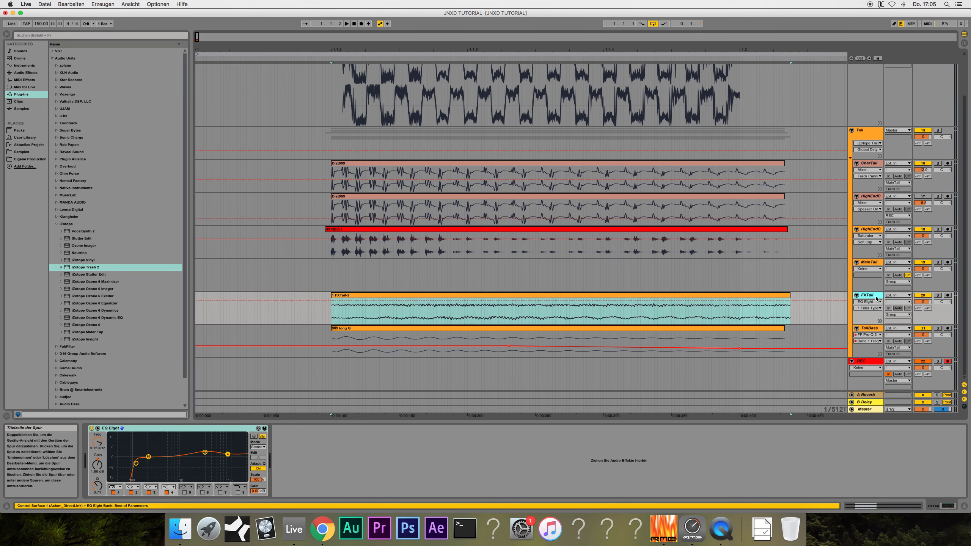
click(937, 263)
key(space)
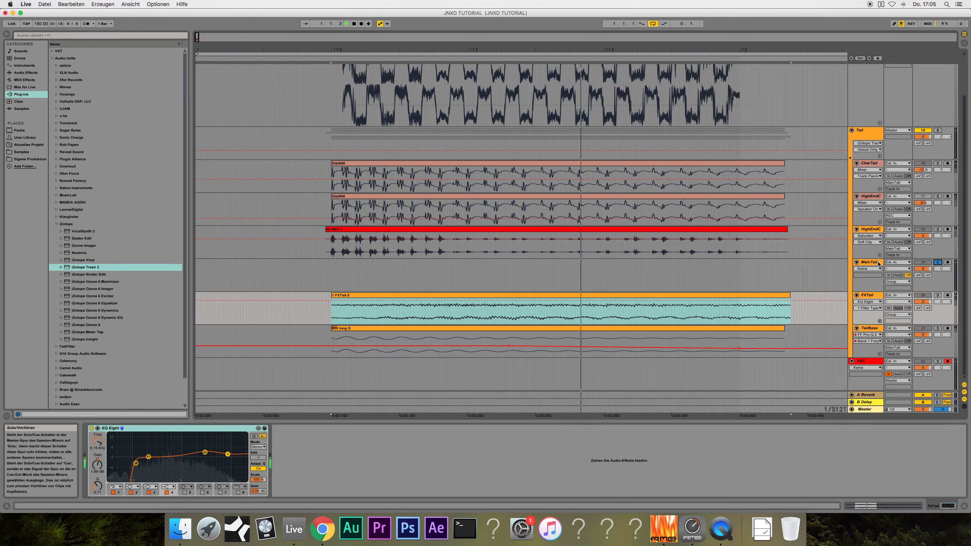
click(889, 275)
click(870, 262)
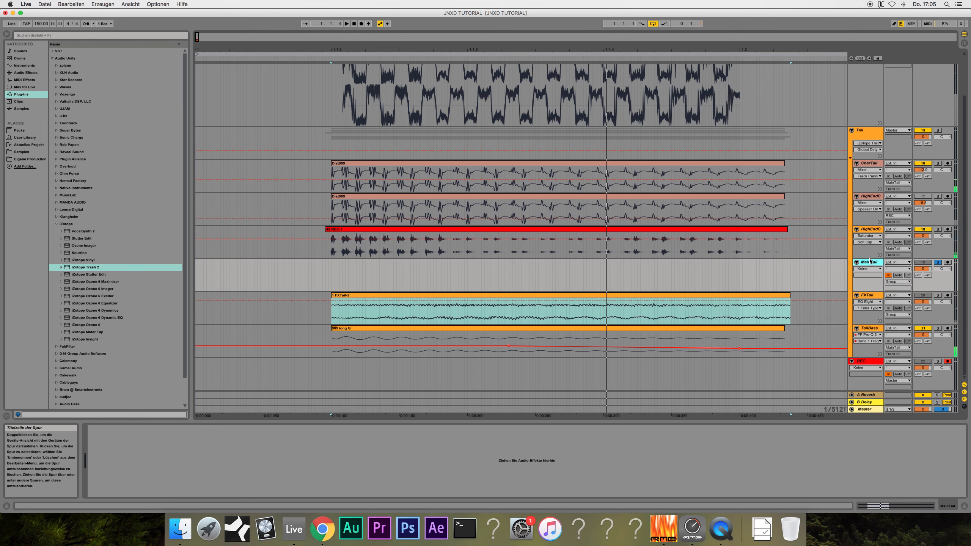
- Play the soloed MainTail mix and add iZotope Trash 2 to the MainTail track
key(space)
click(418, 247)
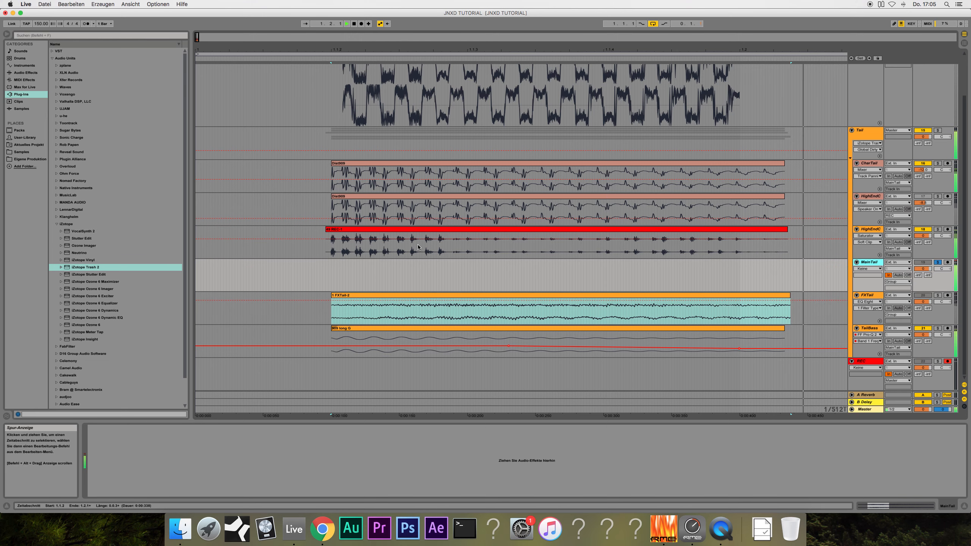
drag(84, 271, 323, 269)
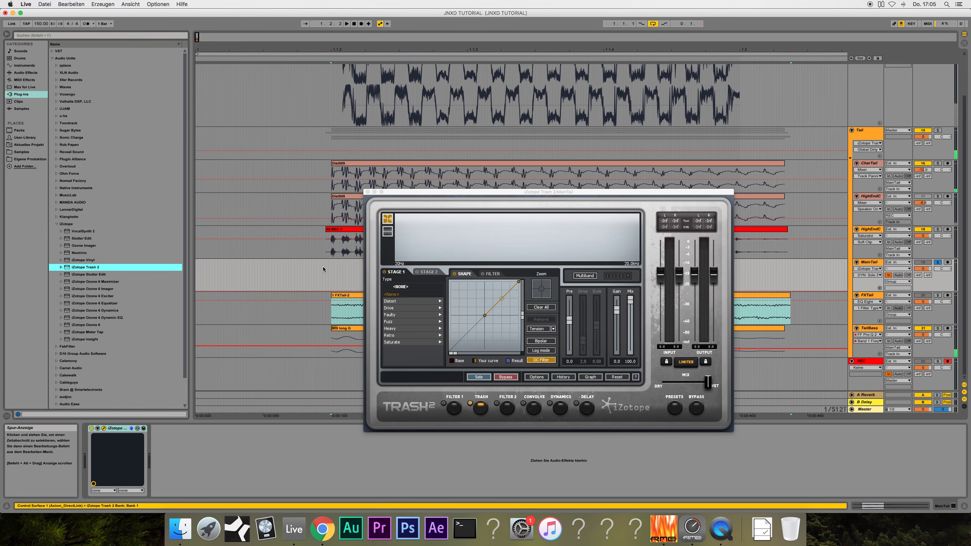
- Apply the Blues Driver distortion in iZotope Trash 2 on MainTail, audition the result and close the plug-in window
click(389, 308)
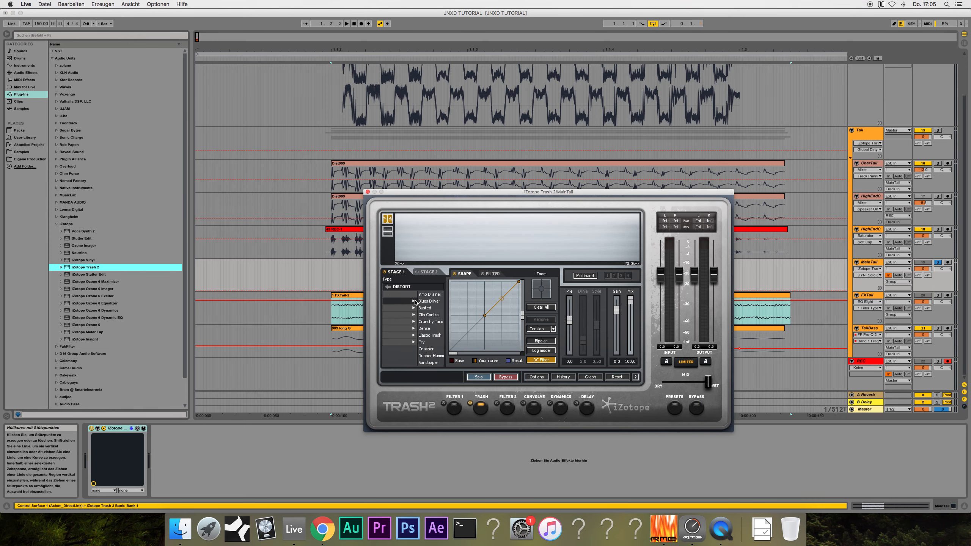
click(397, 301)
key(space)
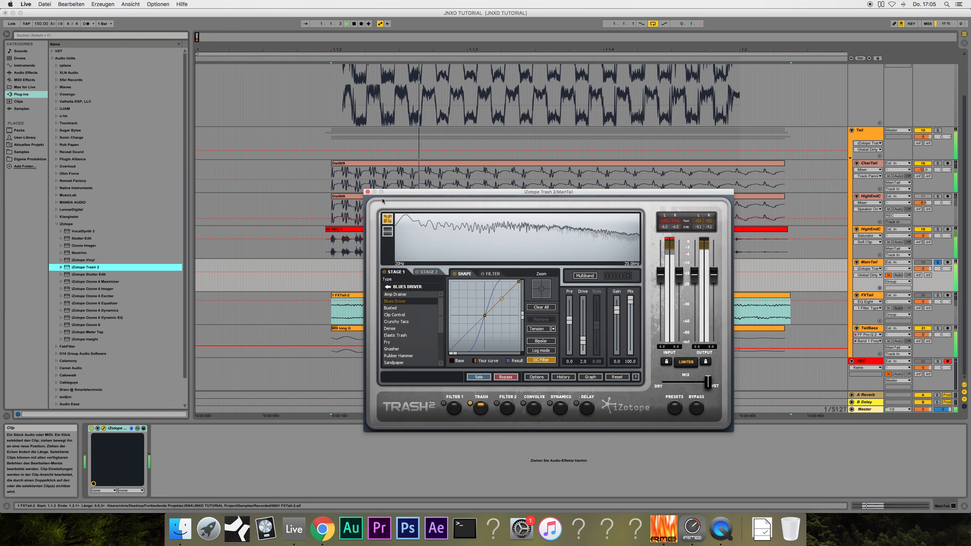
click(368, 192)
scroll(571, 194, up, 3)
key(space)
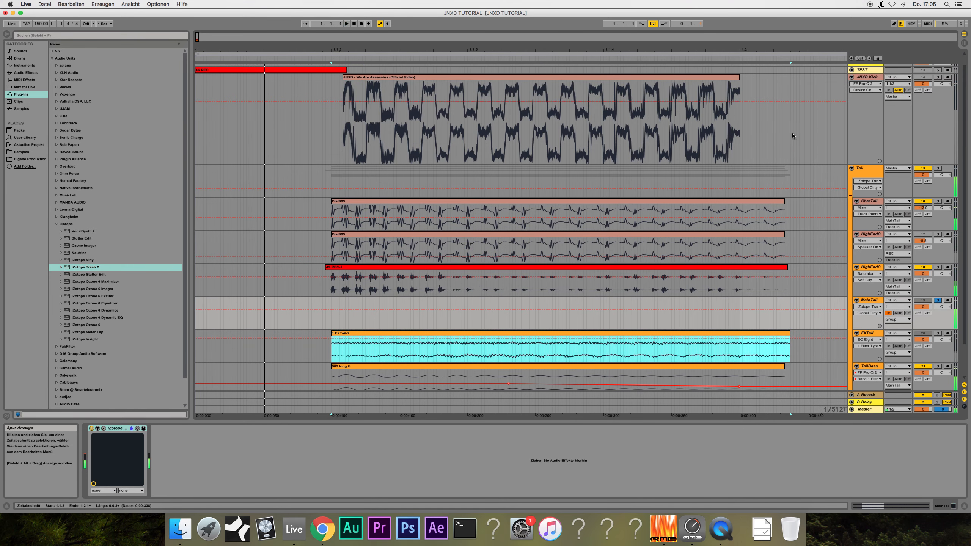
- Play the tail mix and compare it with the JNXD Kick by briefly soloing the reference track
key(space)
click(937, 77)
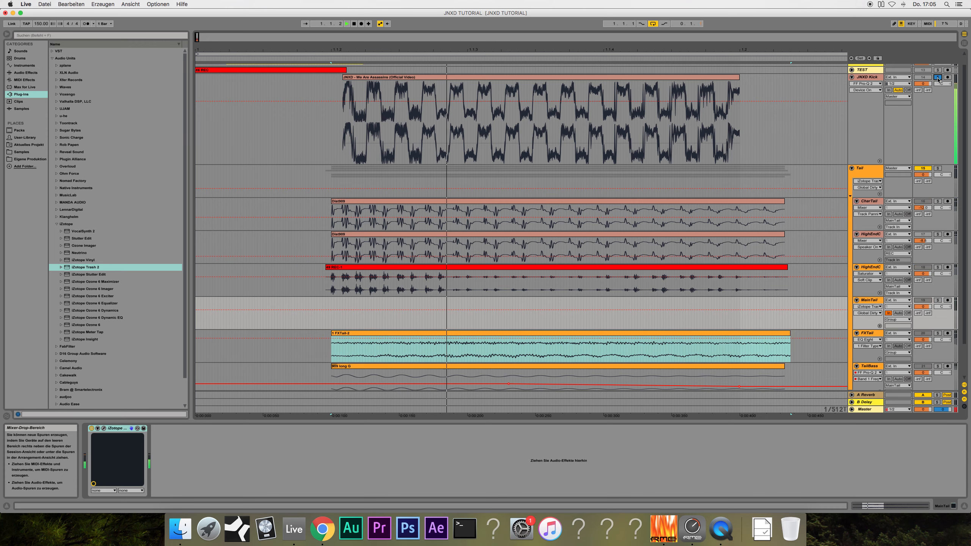
click(938, 78)
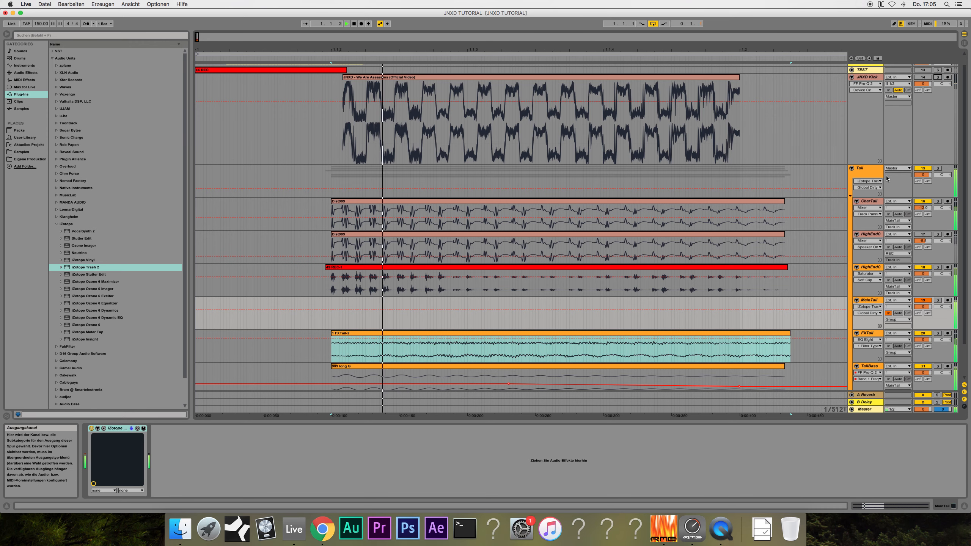
- Open the FXTail clip, turn off its warping and raise its clip gain slightly
click(848, 260)
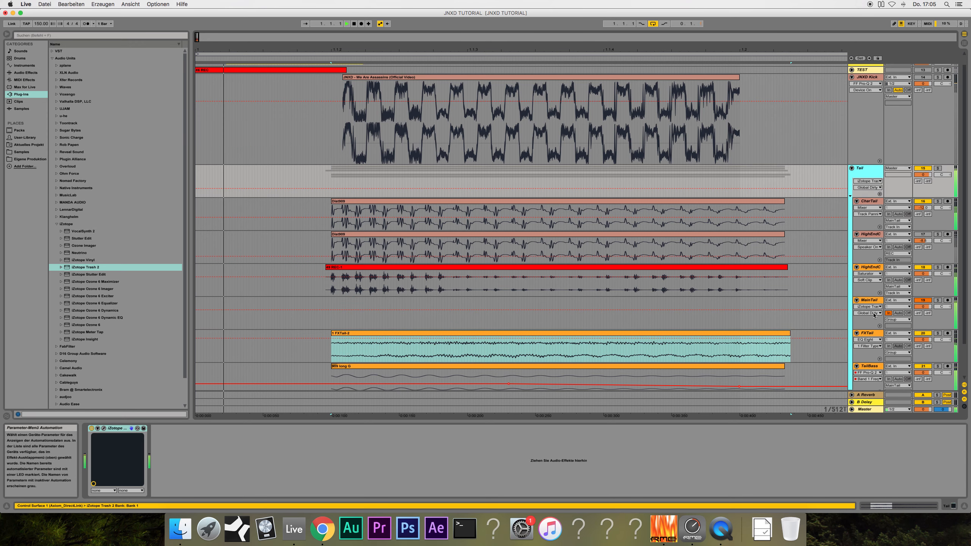
click(871, 334)
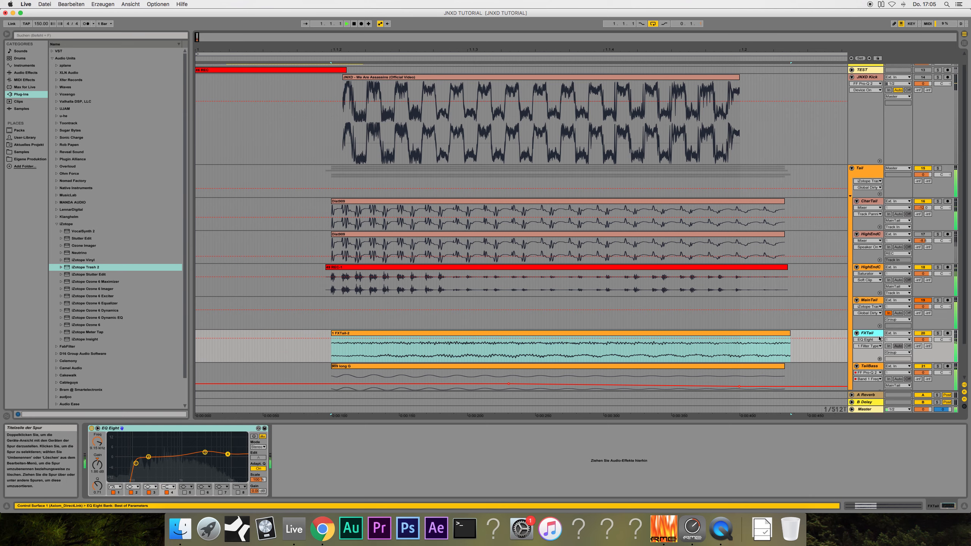
double_click(723, 334)
click(162, 435)
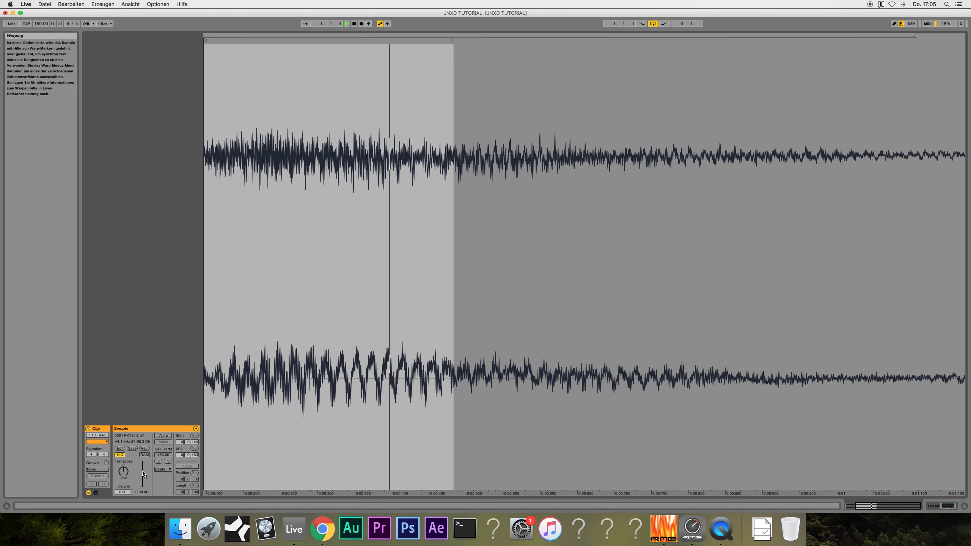
drag(145, 476, 145, 473)
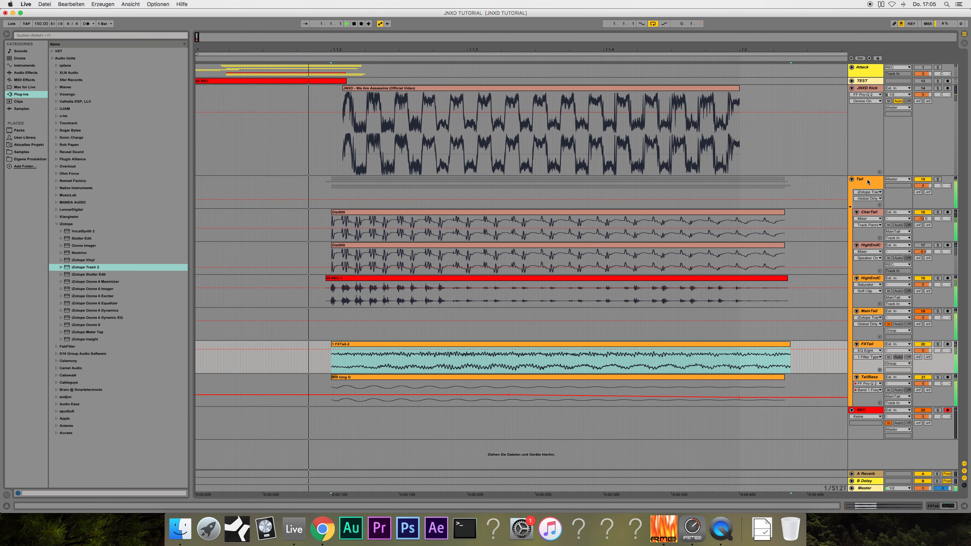
- Show the Tail group's device chain to check its iZotope Trash 2, and play the mix
click(867, 182)
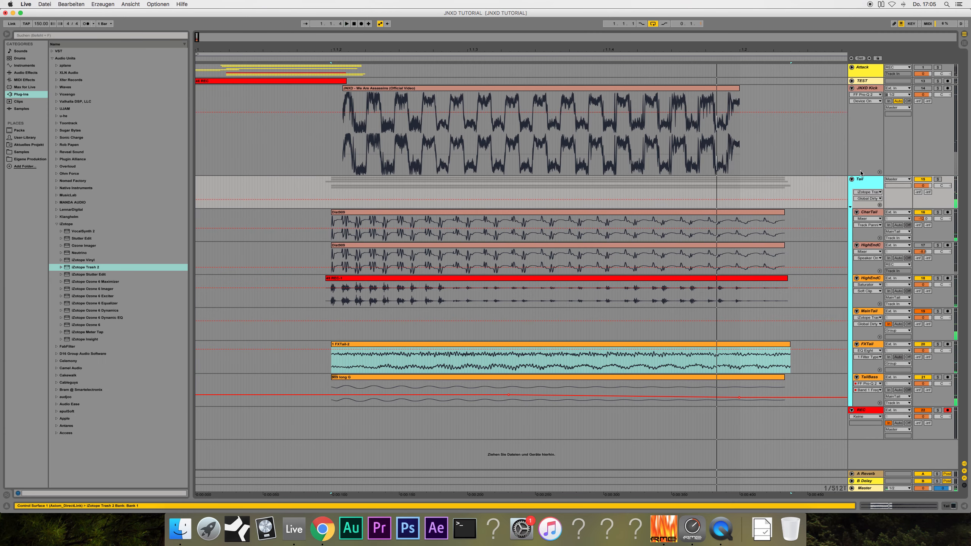
key(Tab)
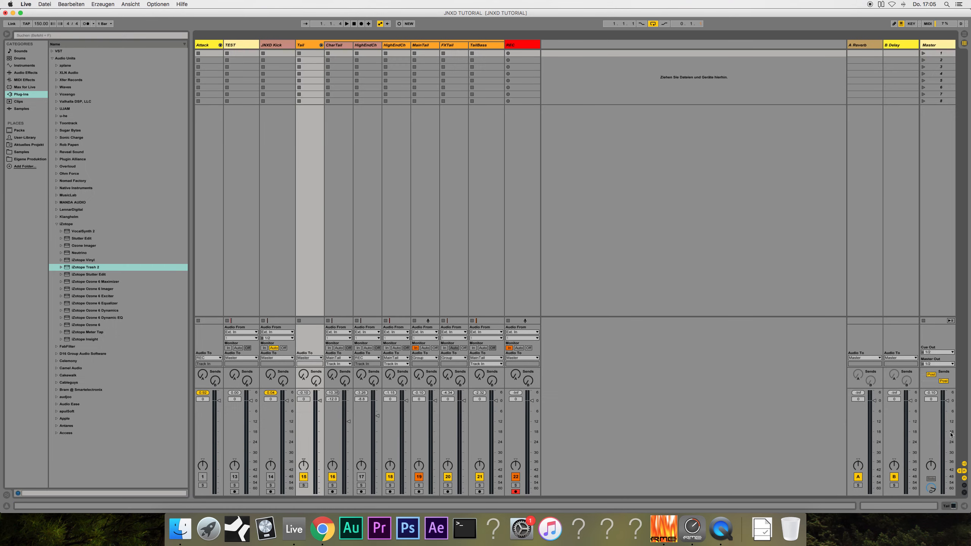
double_click(309, 45)
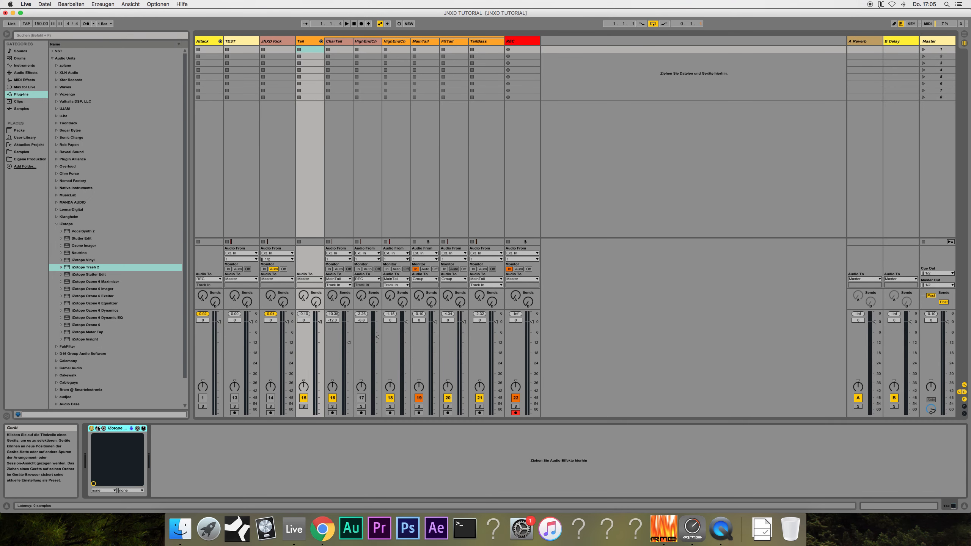
key(Tab)
key(space)
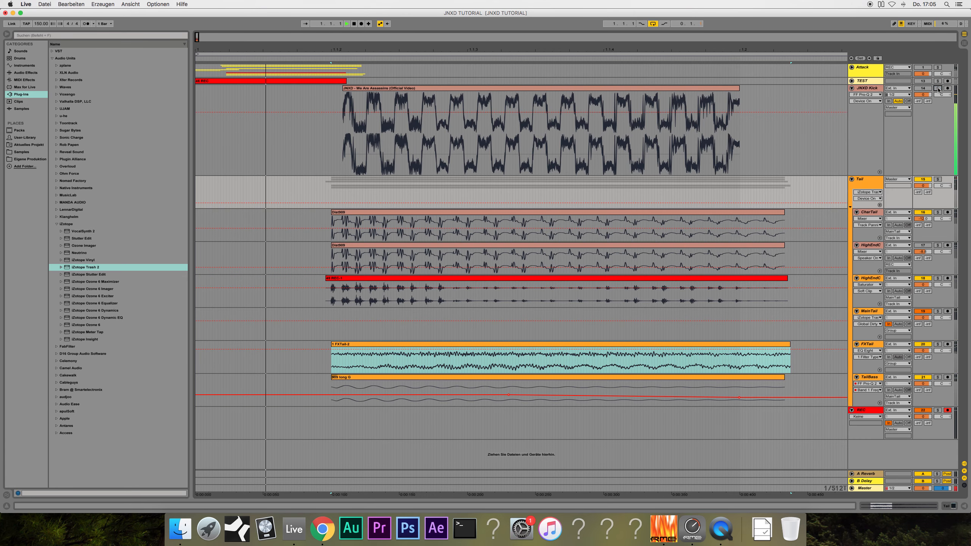
- Solo the JNXD Kick reference to hear it against the Tail group, and stop playback
click(864, 181)
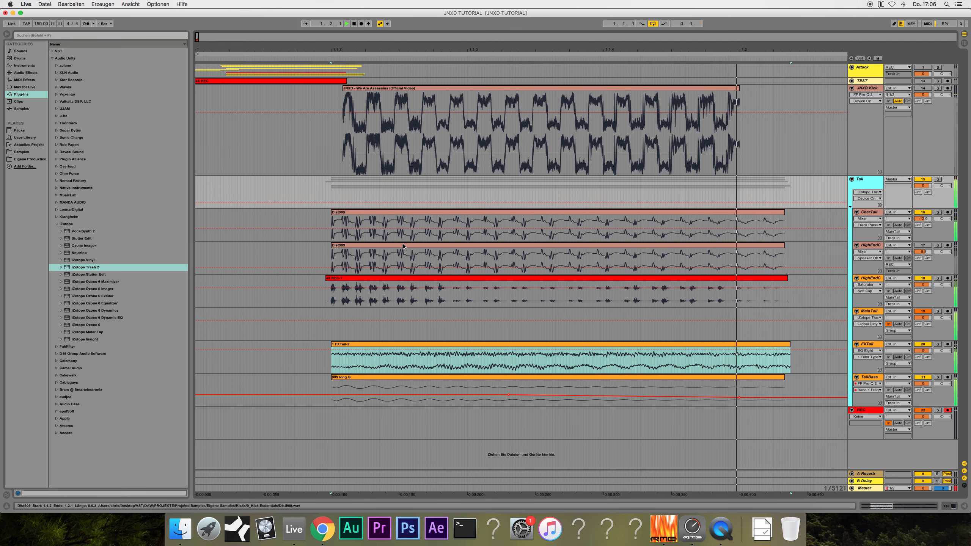
click(938, 88)
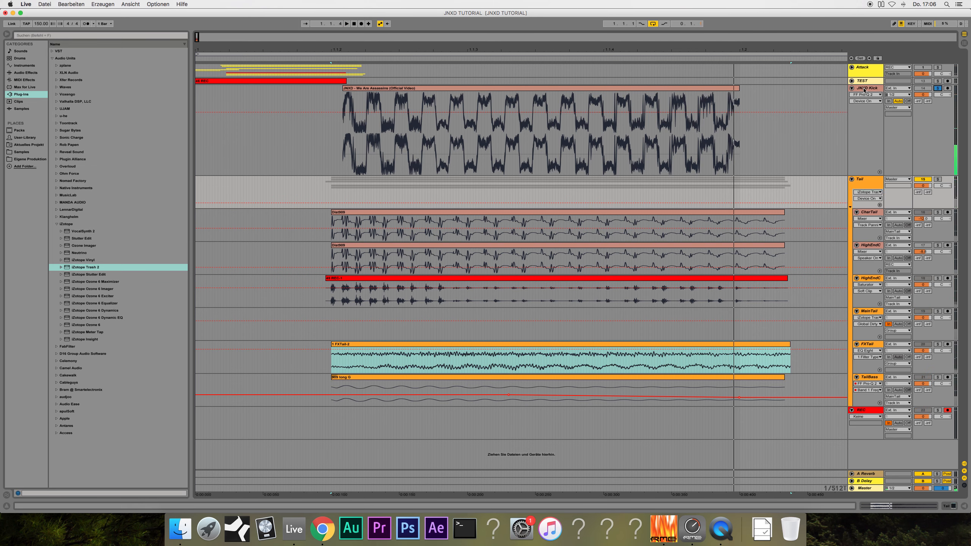
click(866, 89)
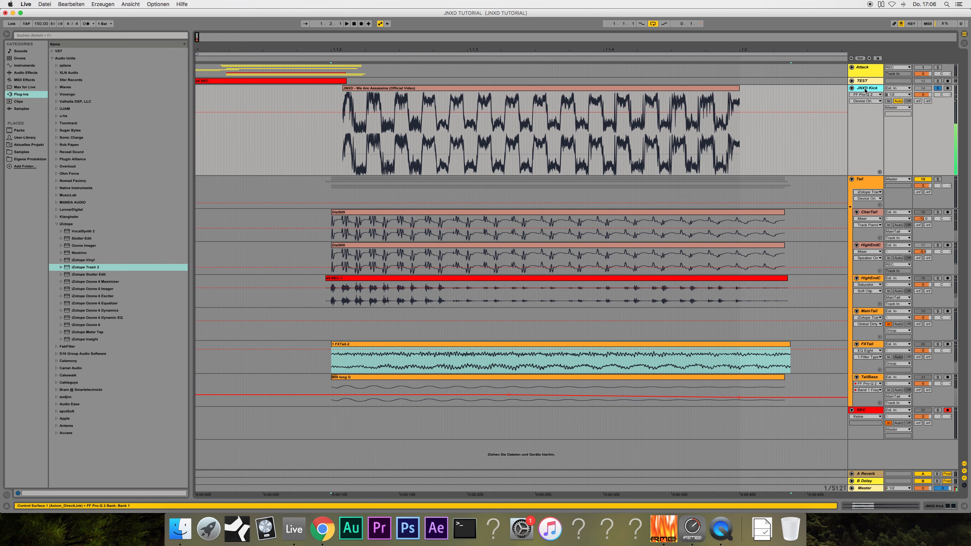
key(space)
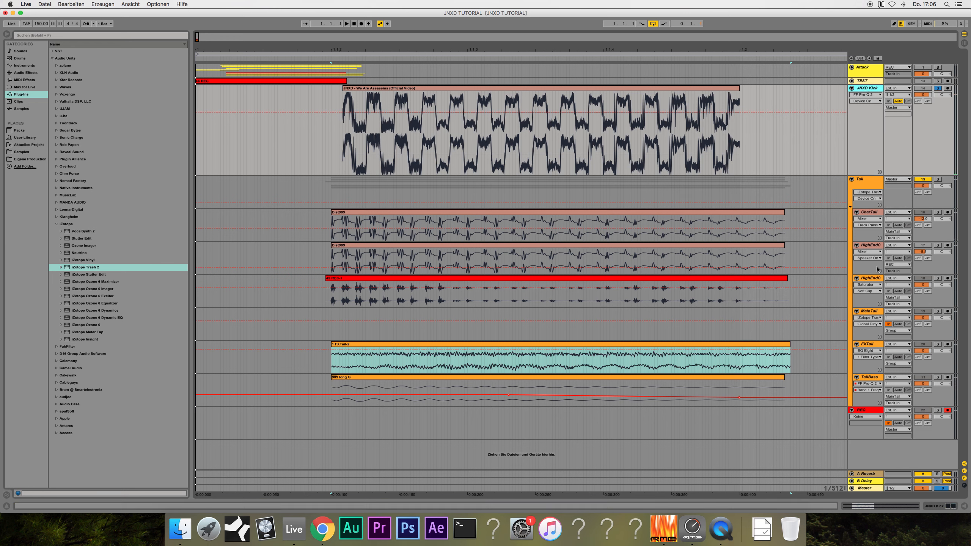
- Solo the HighEndCh track that is routed to REC, play it and show its device chain
click(869, 182)
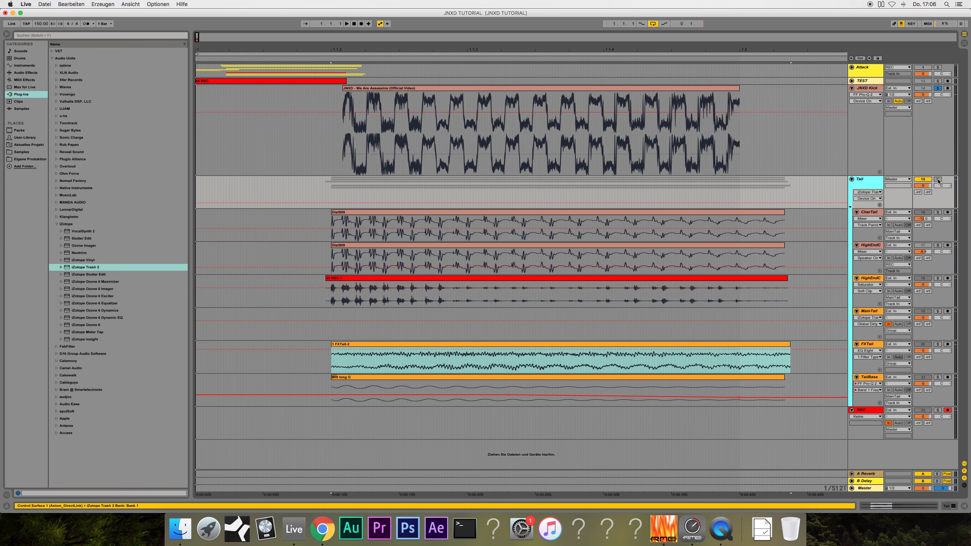
click(875, 245)
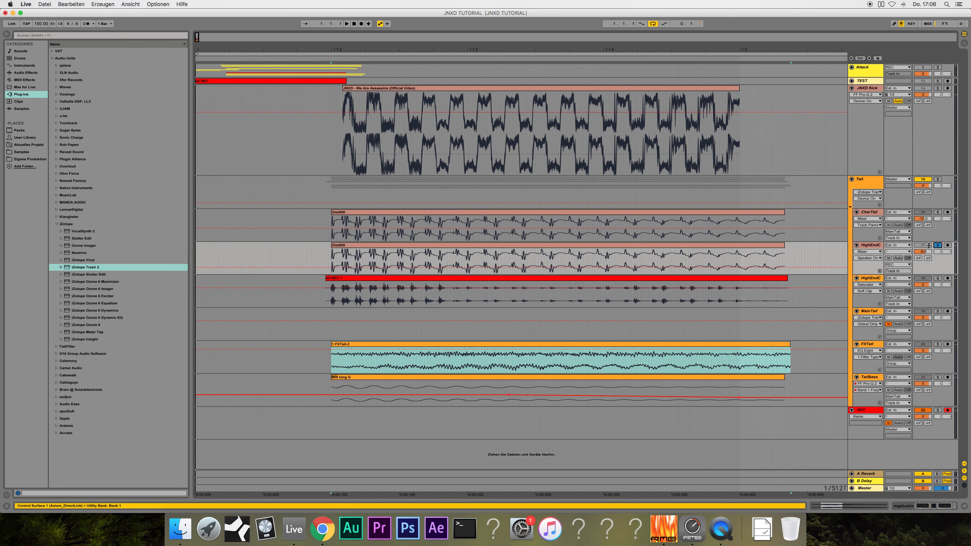
key(space)
double_click(873, 247)
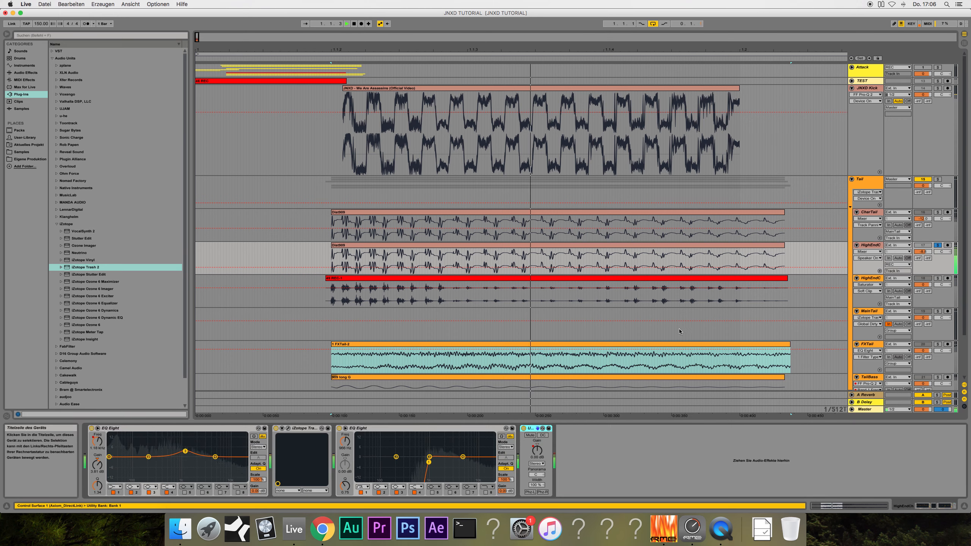
- On HighEndCh, move the first EQ Eight's boost up to about 2.12 kHz and lower the second EQ Eight's low-cut frequency
drag(184, 452, 198, 453)
key(space)
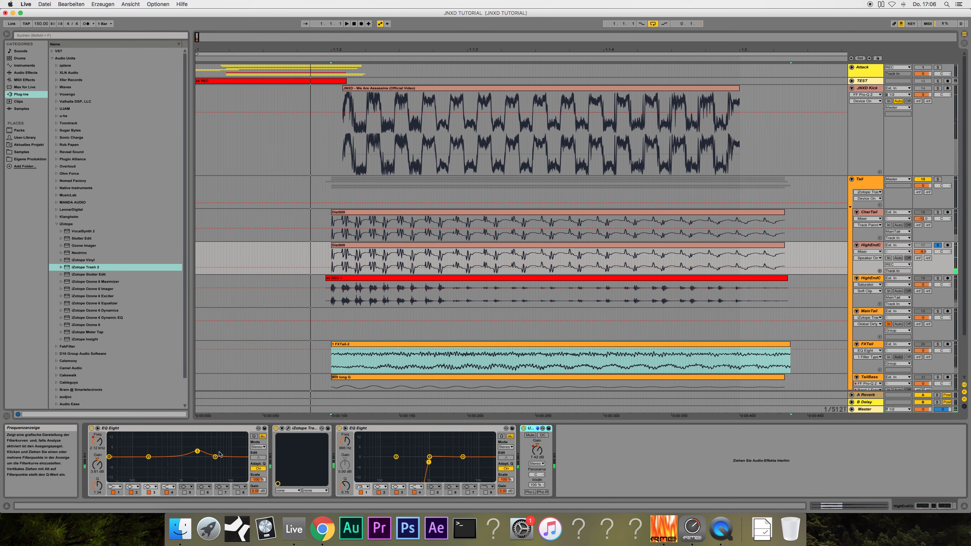
drag(428, 462, 419, 462)
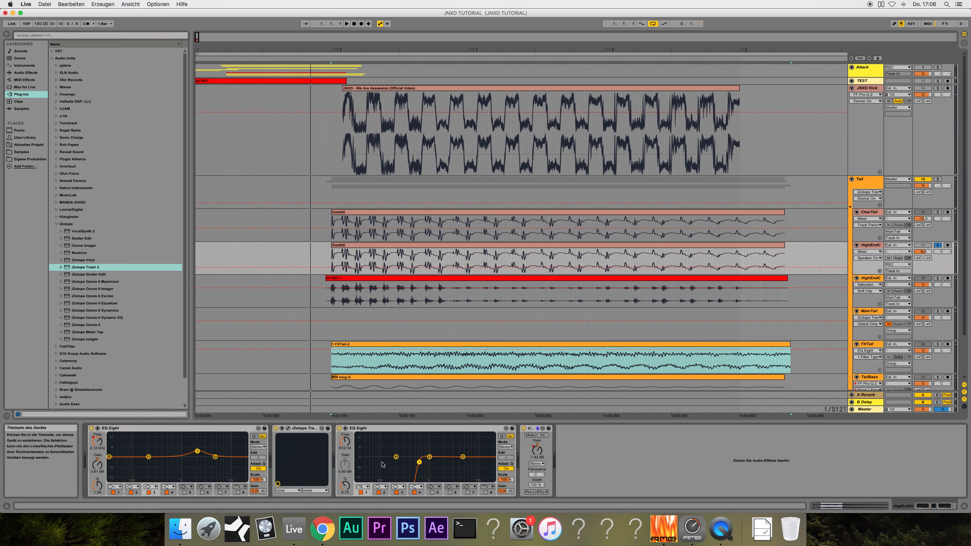
- Automate the first EQ Eight's boost frequency on HighEndCh to rise from about 330 Hz across the clip, and audition it
click(97, 442)
drag(389, 256, 384, 263)
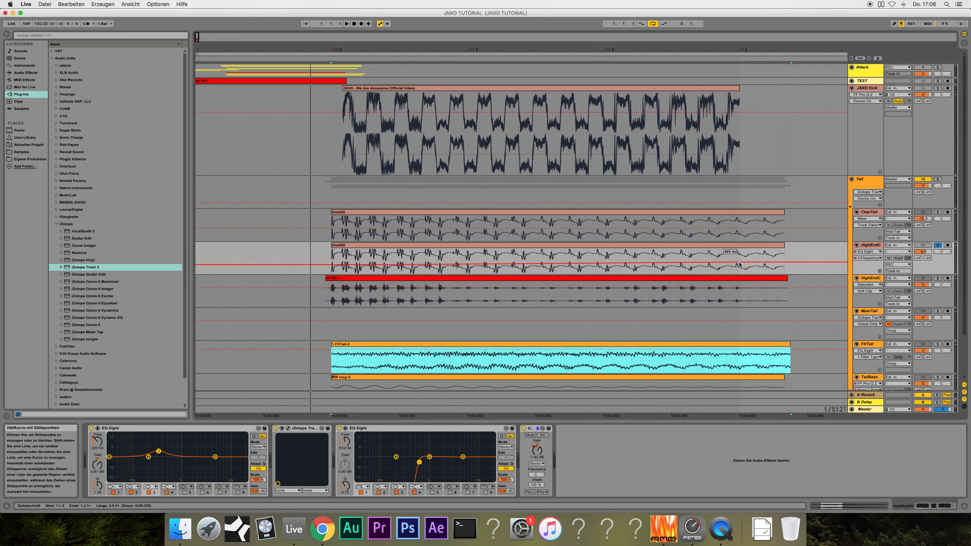
drag(740, 262, 739, 256)
key(space)
key(space)
key(space)
key(space)
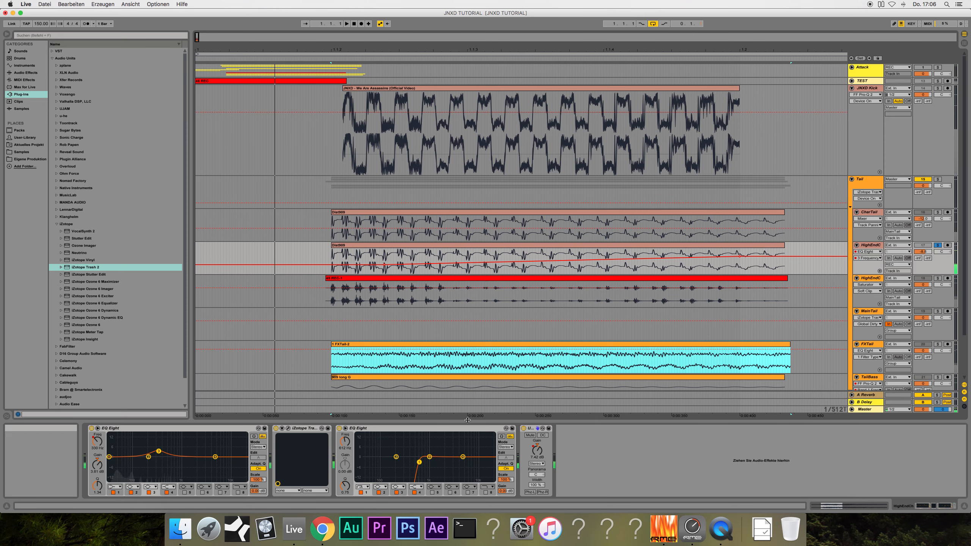
- Automate the second EQ Eight's low-cut frequency on HighEndCh to rise across the clip, auditioning and fine-tuning the end point
click(419, 463)
right_click(346, 447)
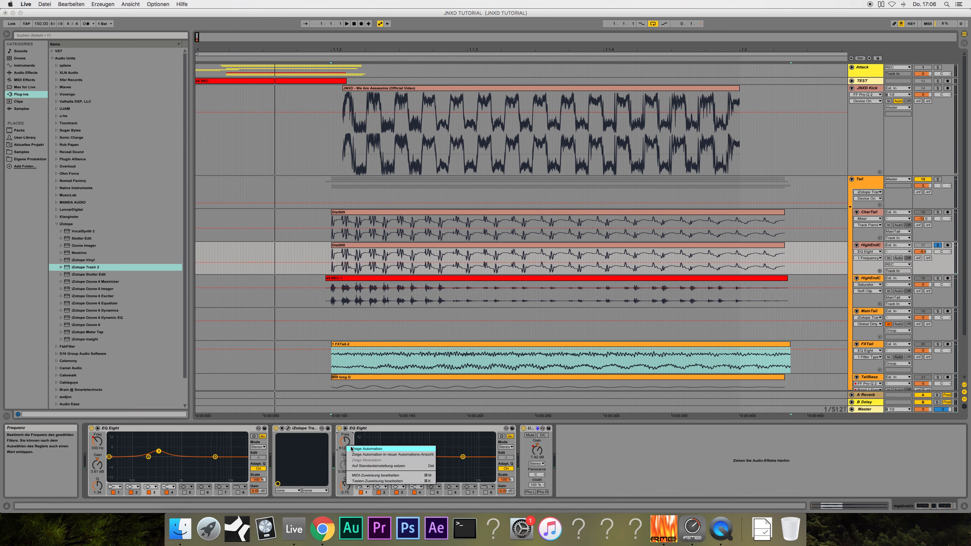
click(350, 449)
key(space)
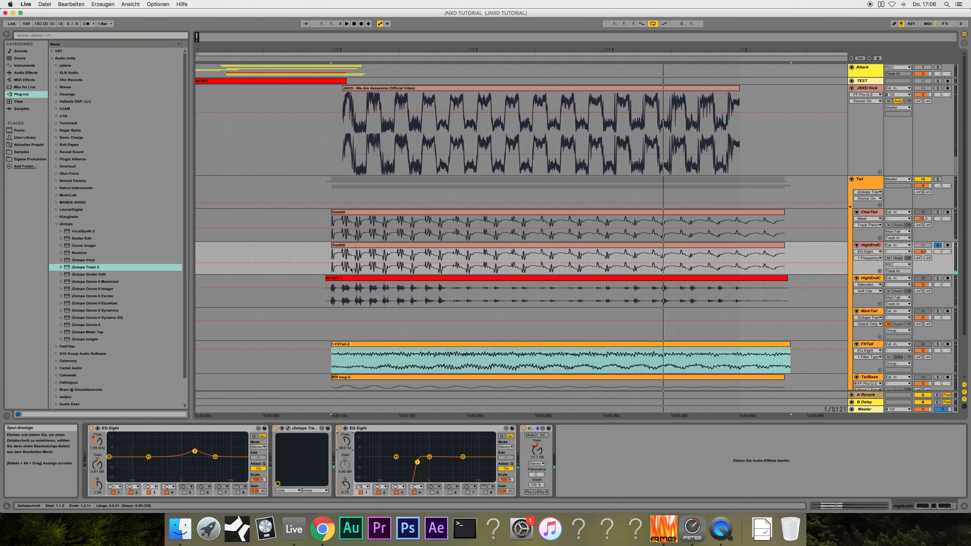
drag(333, 262, 332, 265)
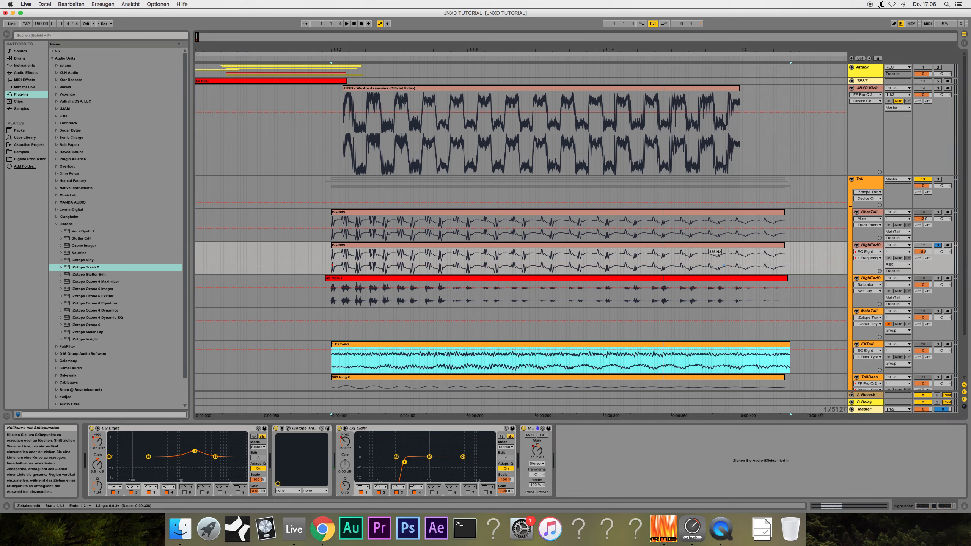
drag(739, 264, 739, 262)
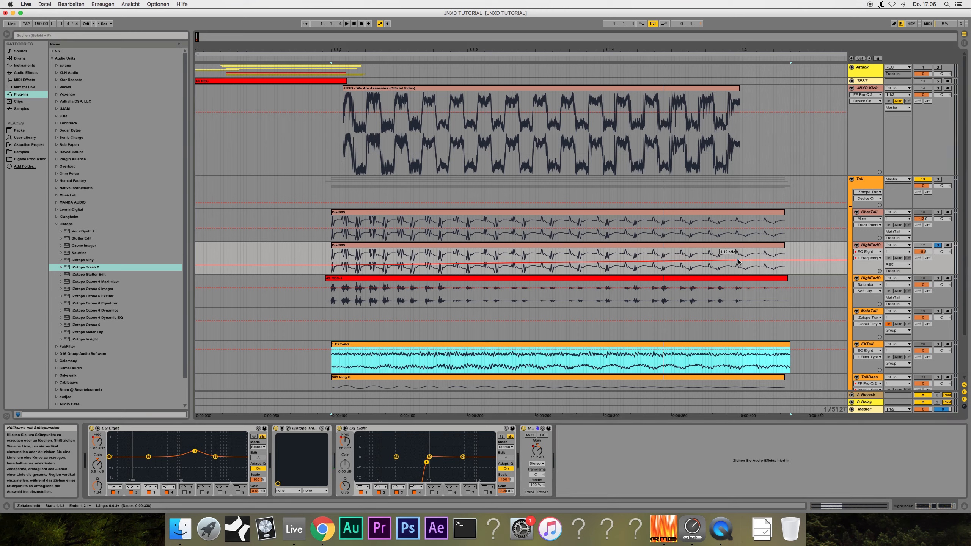
key(space)
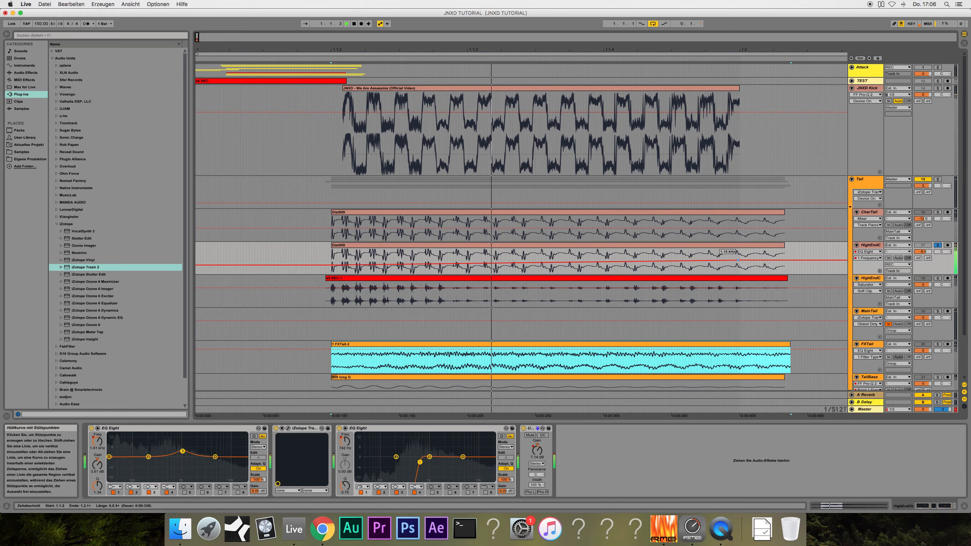
drag(738, 261, 739, 263)
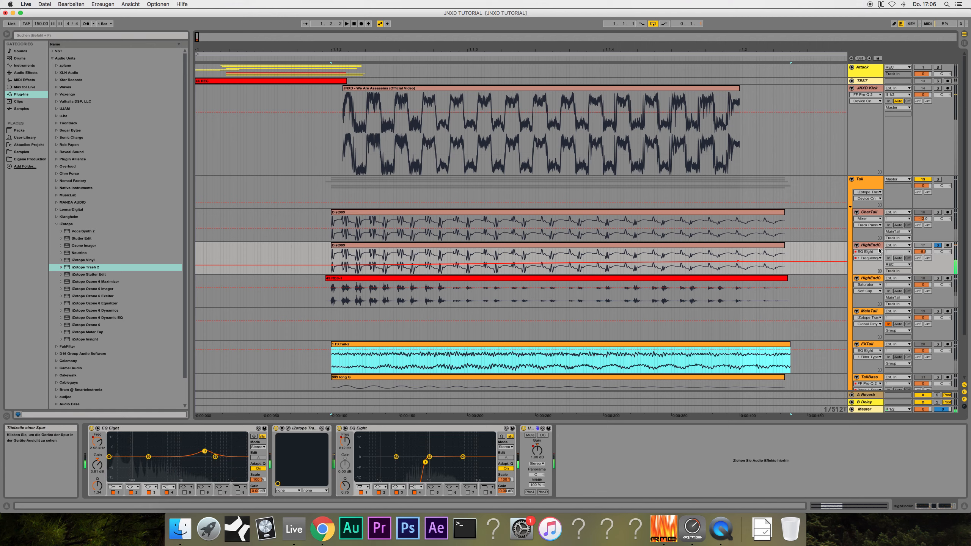
- Unsolo the HighEndCh source track and switch the track back on
click(873, 246)
click(937, 245)
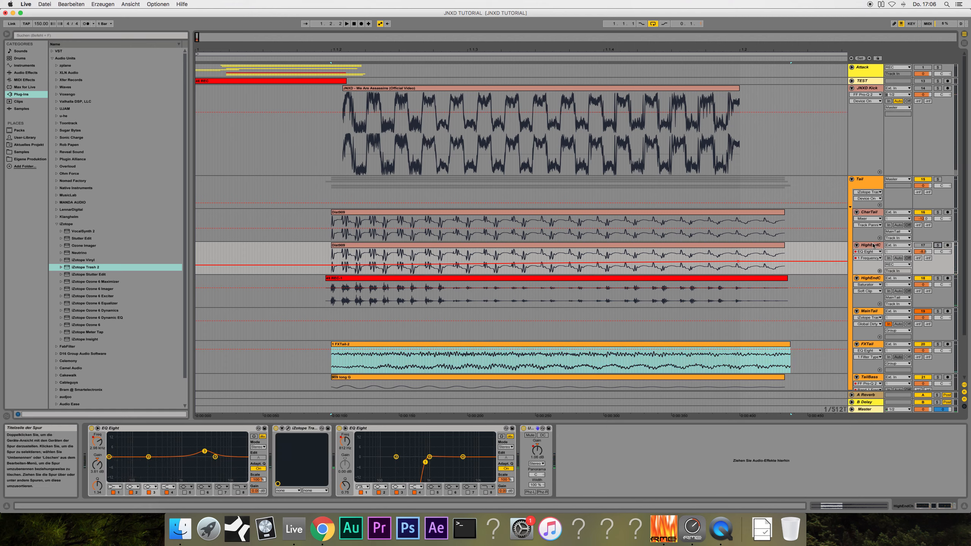
click(922, 246)
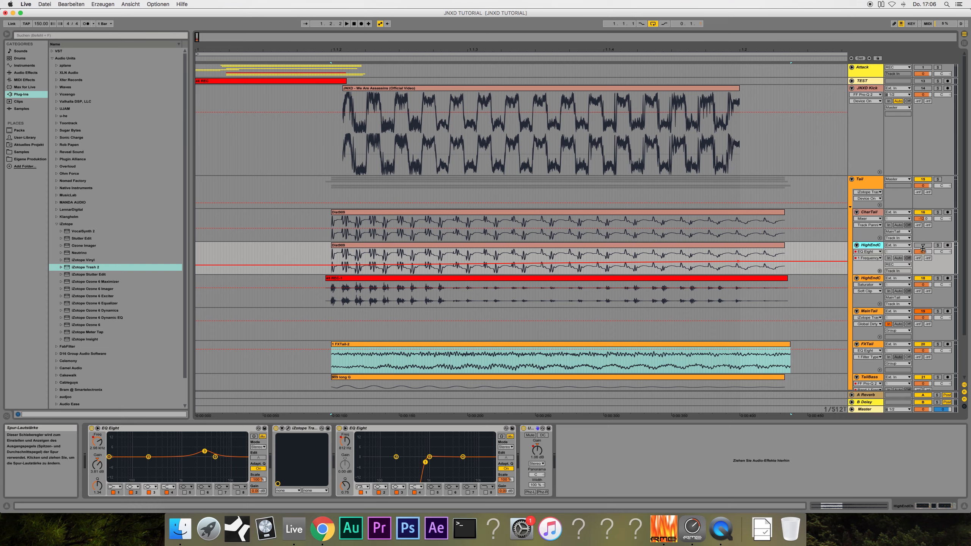
click(922, 245)
- Arm the REC track and record the filtered HighEndCh layer into it
scroll(947, 247, down, 3)
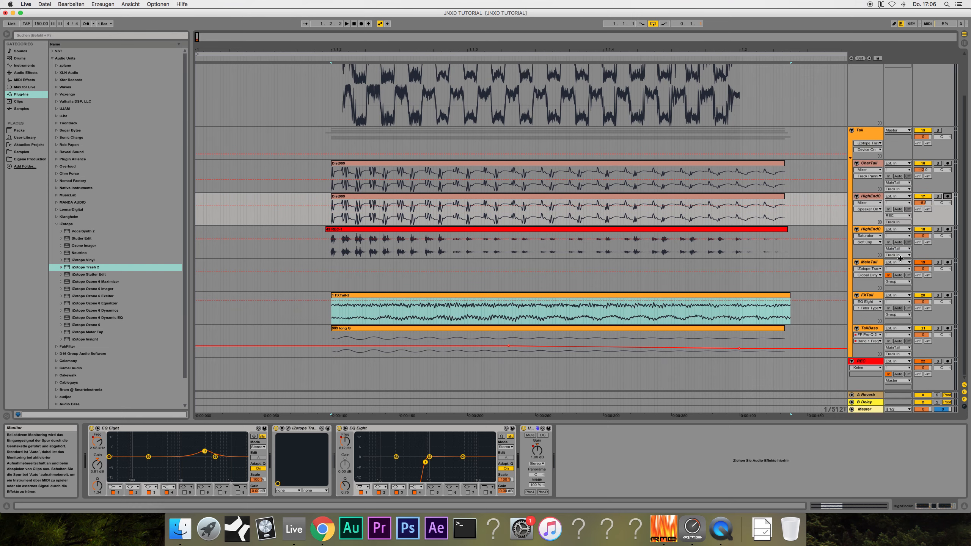
click(946, 362)
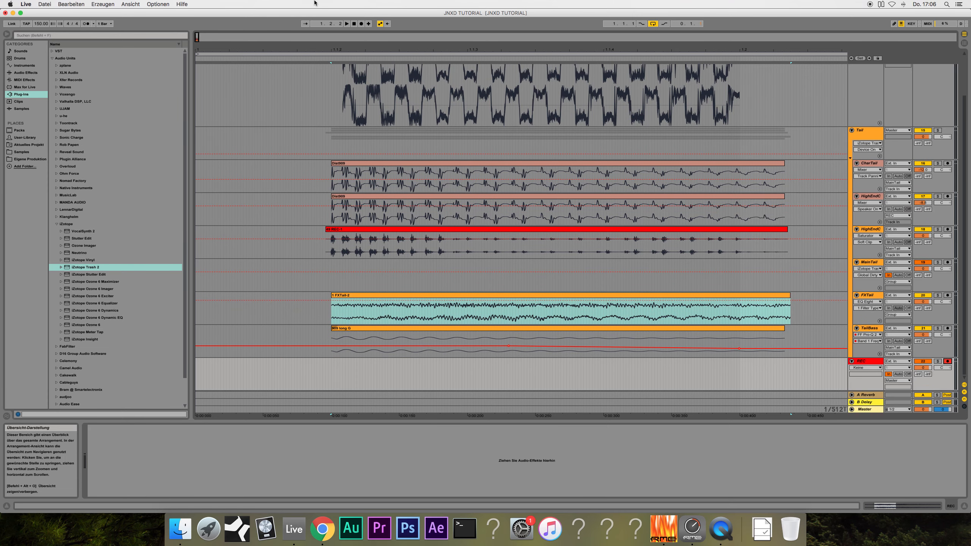
click(360, 23)
key(space)
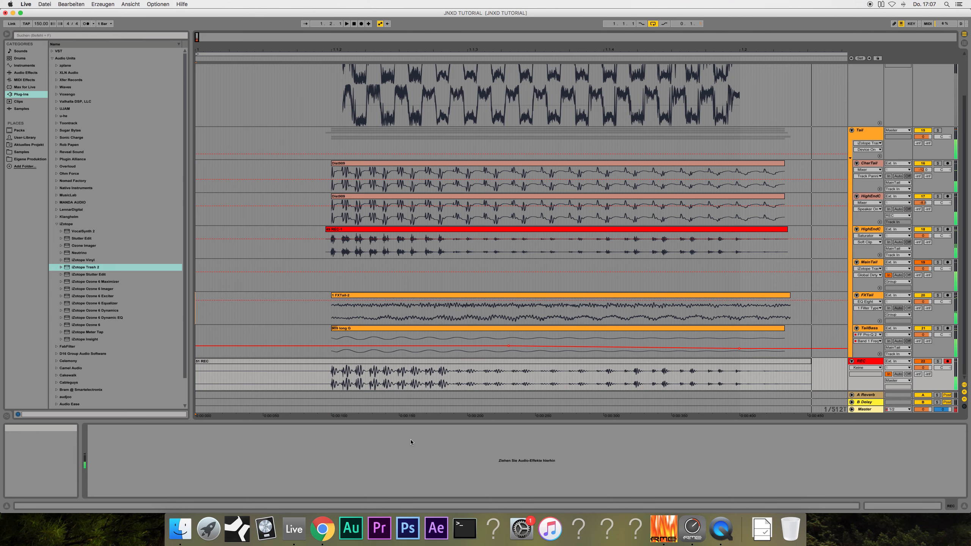
- Copy the new REC recording onto the resampled HighEndCh track, align it to the arrangement start, and delete the empty part before the tail
click(416, 364)
scroll(373, 301, up, 3)
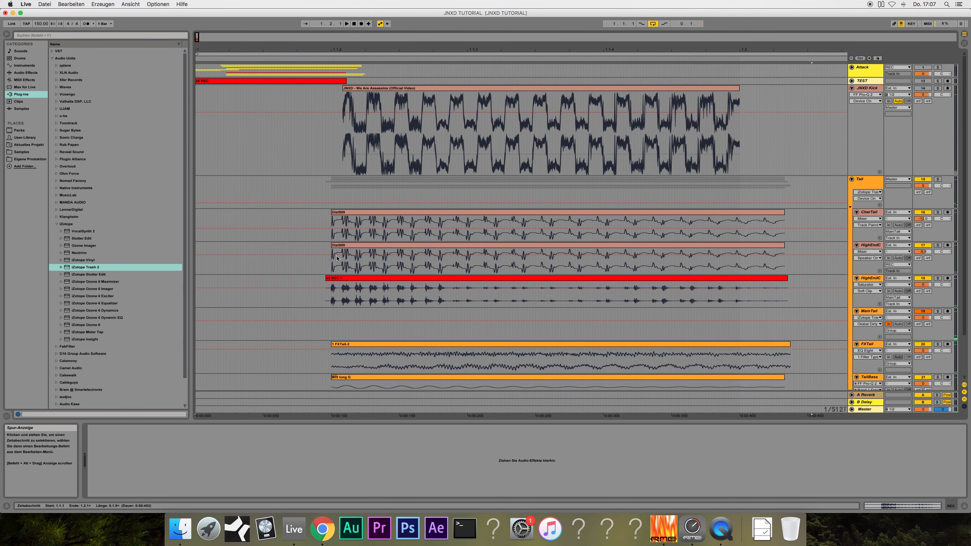
click(327, 289)
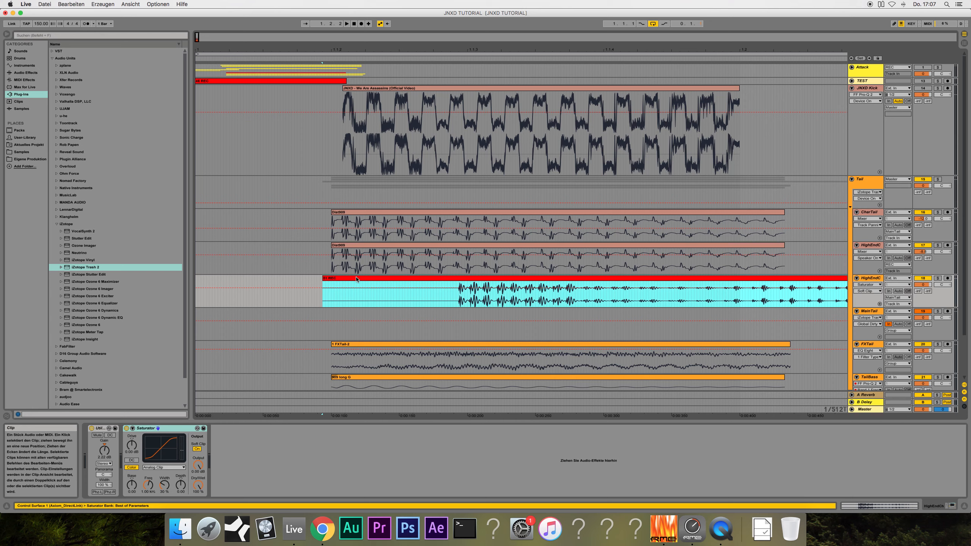
drag(356, 279, 226, 283)
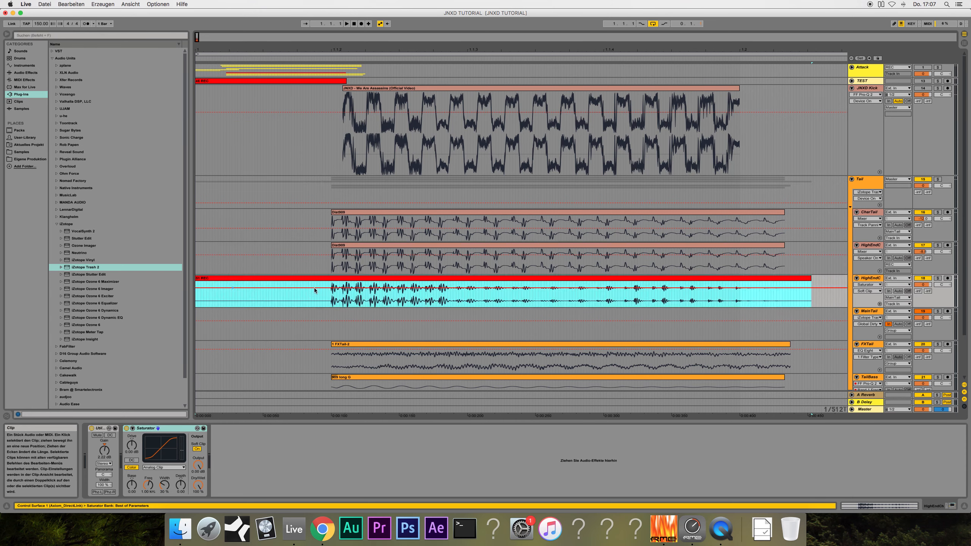
drag(329, 288, 159, 286)
key(Delete)
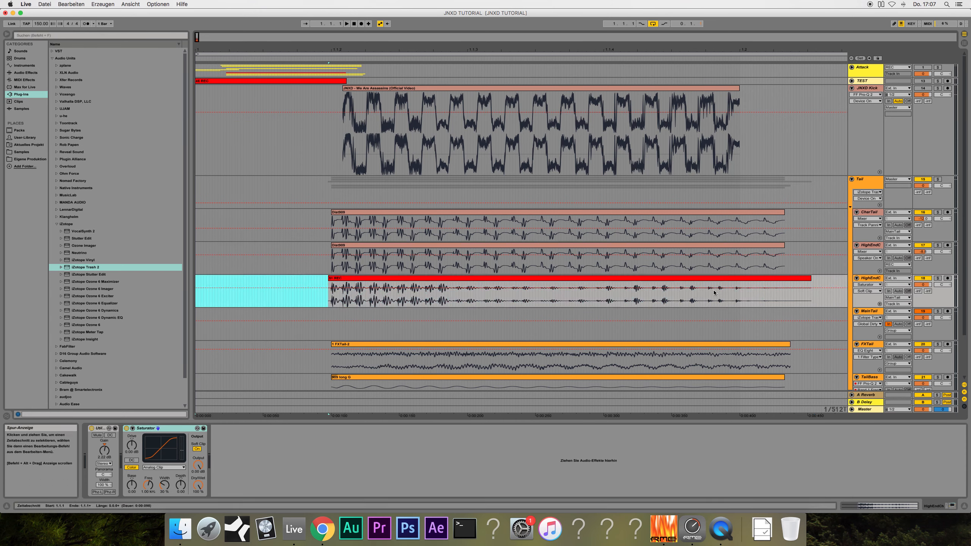
- Switch off the HighEndCh source track and solo the Tail group, comparing its playback with the JNXD reference kick
click(925, 249)
click(923, 246)
click(937, 179)
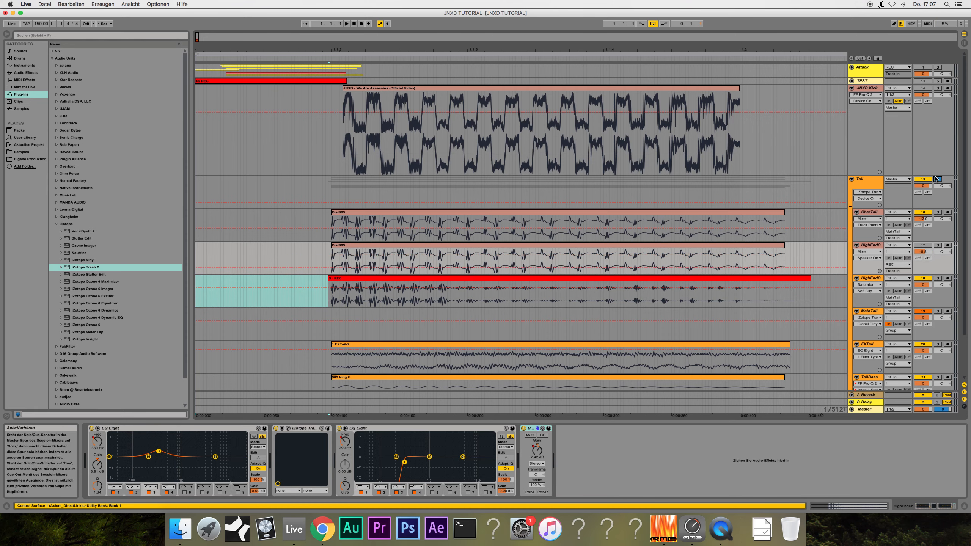
key(space)
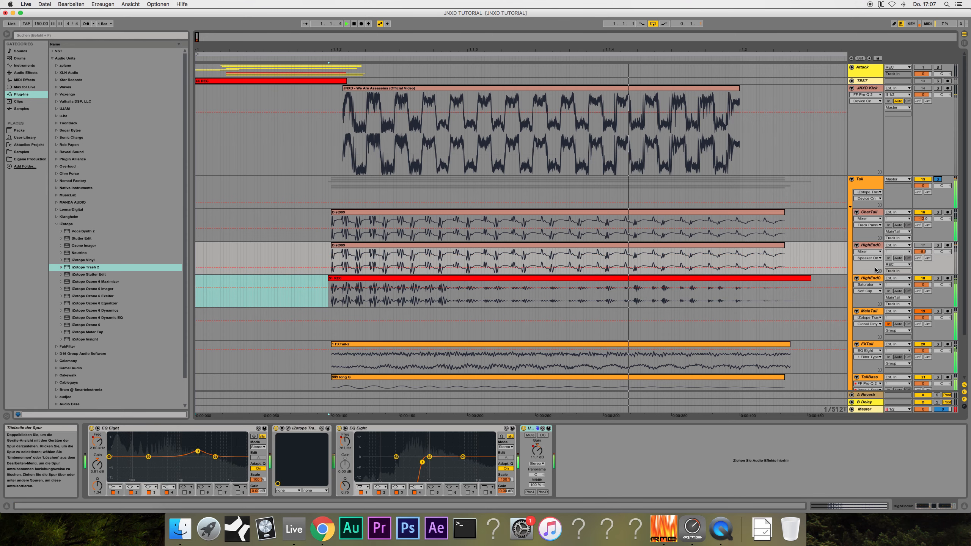
click(937, 89)
click(937, 89)
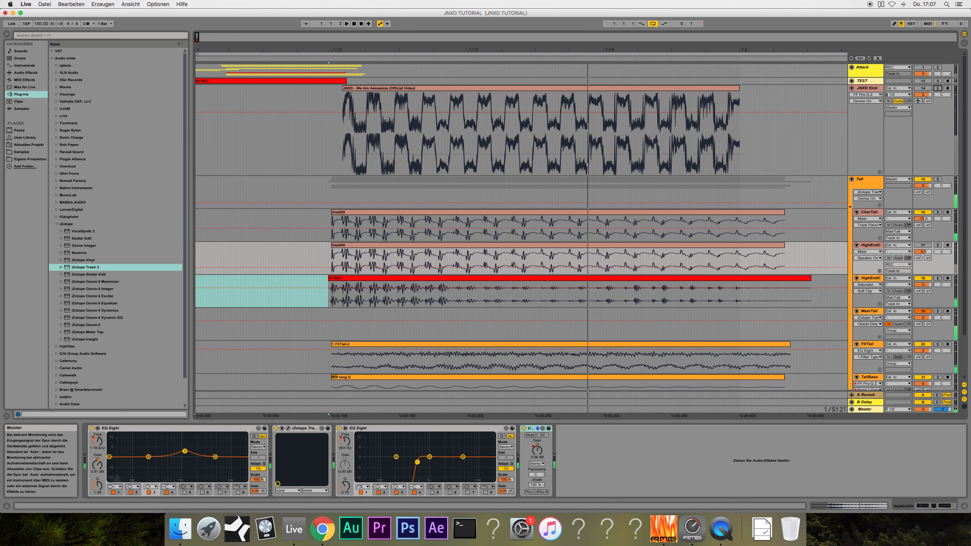
click(938, 89)
click(938, 89)
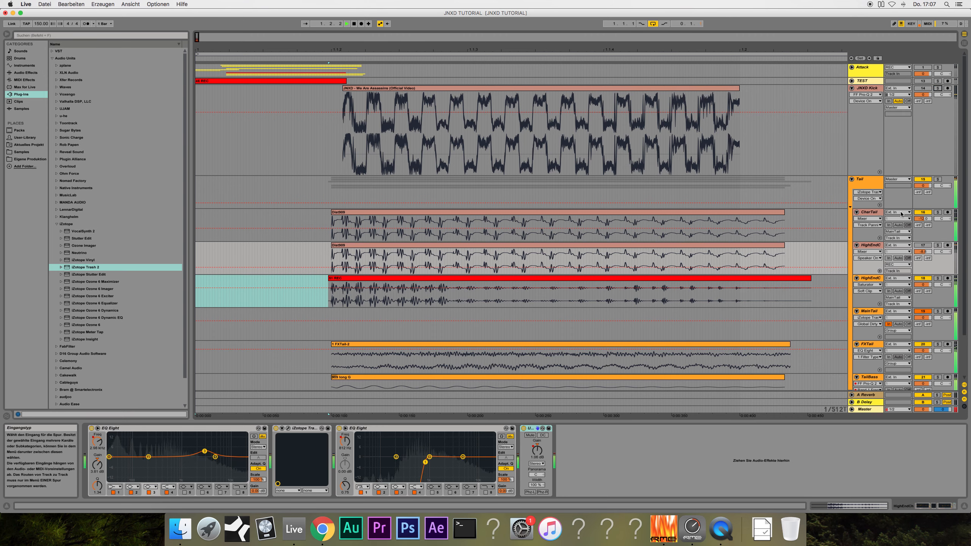
- Automate the Utility gain on the resampled HighEndCh track to rise slightly around 1.1.4
click(871, 279)
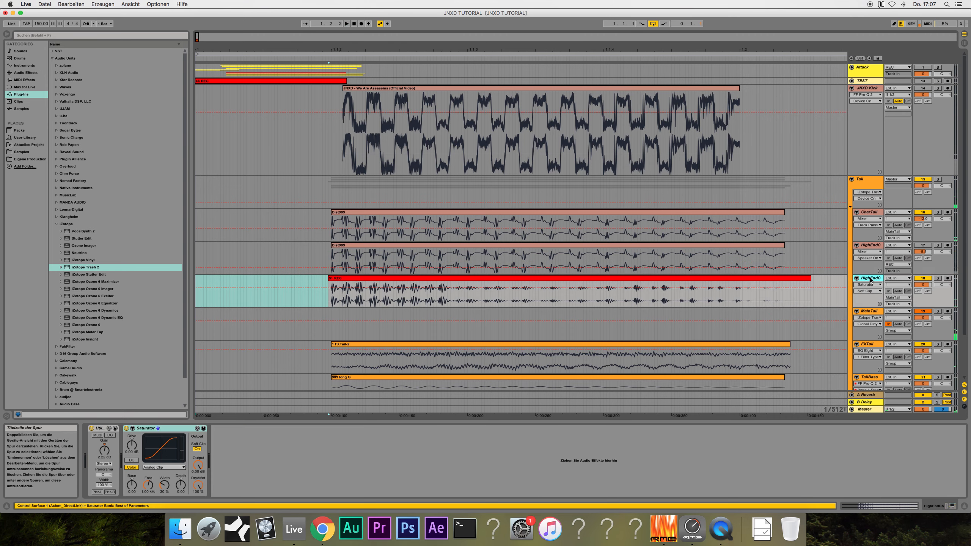
click(104, 451)
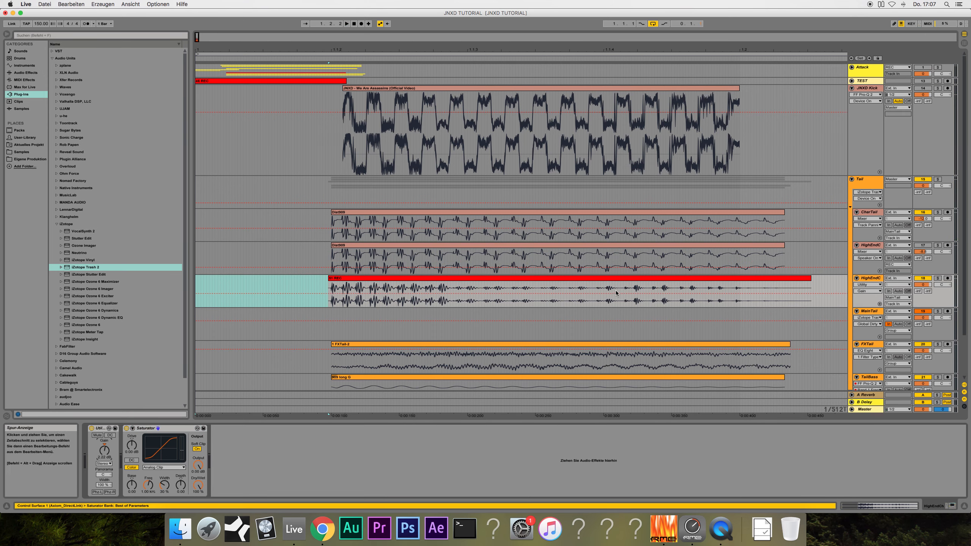
click(603, 293)
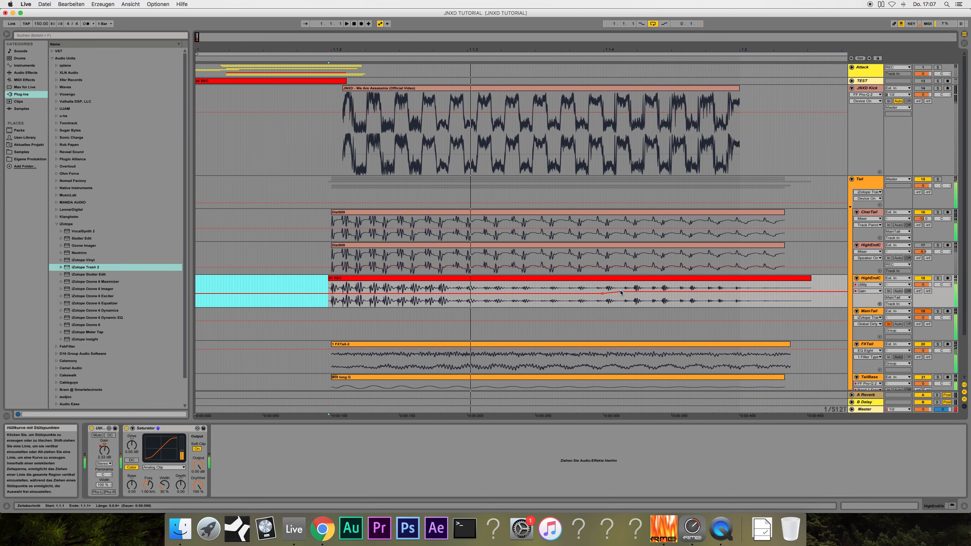
key(space)
- Reshape the EQ Eight boost-frequency automation on the soloed CharTail track with a lower start and a higher end
click(868, 213)
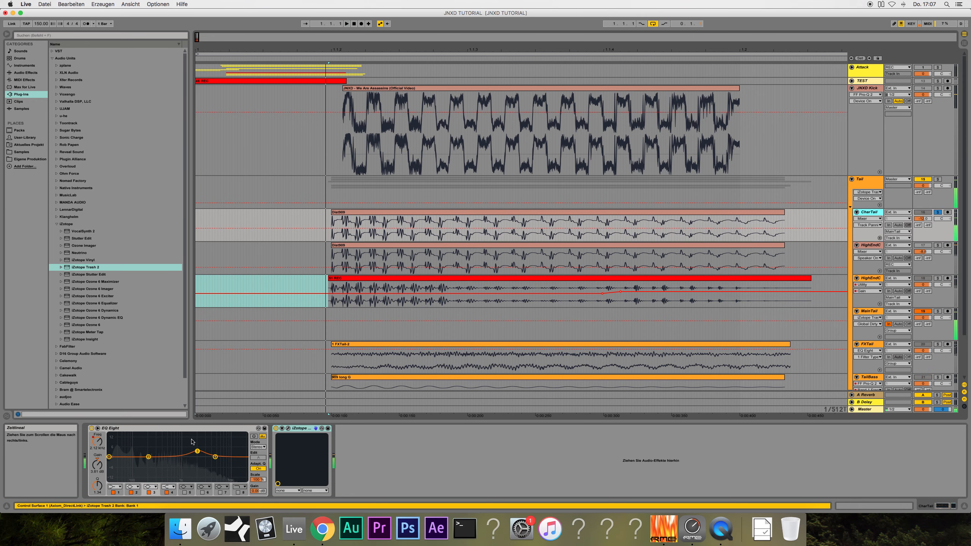
key(space)
click(98, 444)
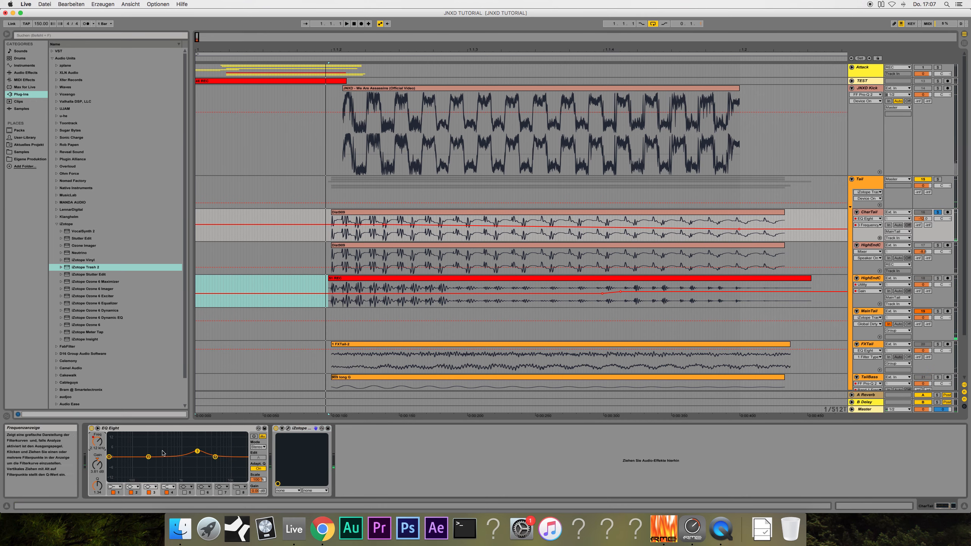
drag(385, 226, 385, 229)
key(space)
drag(739, 230, 739, 227)
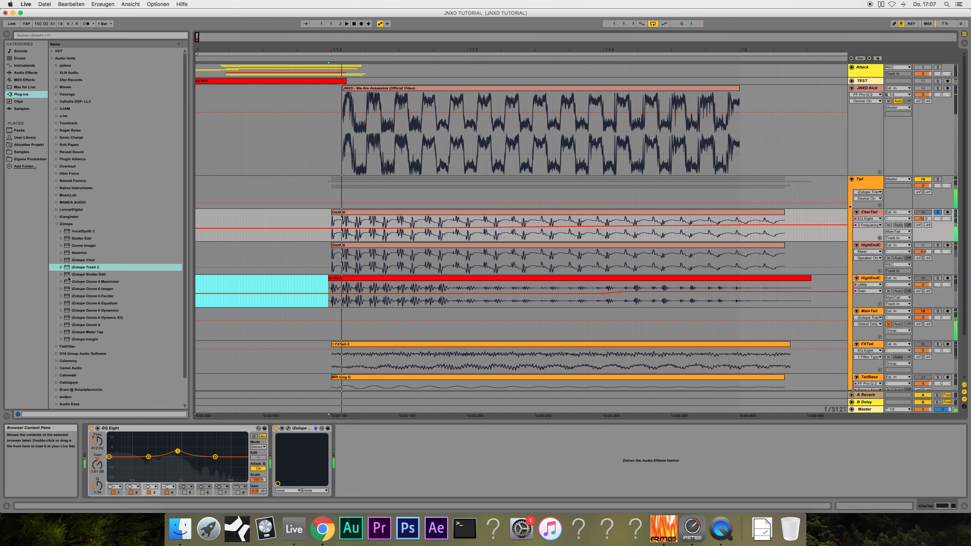
- Add a Utility after Trash 2 on CharTail and automate its gain to rise slightly shortly after 1.1.4
click(57, 224)
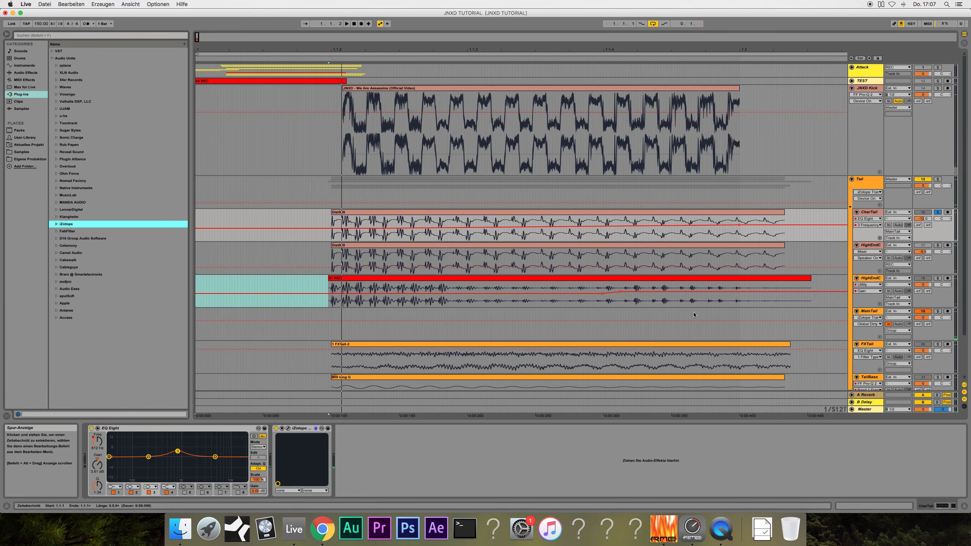
click(868, 213)
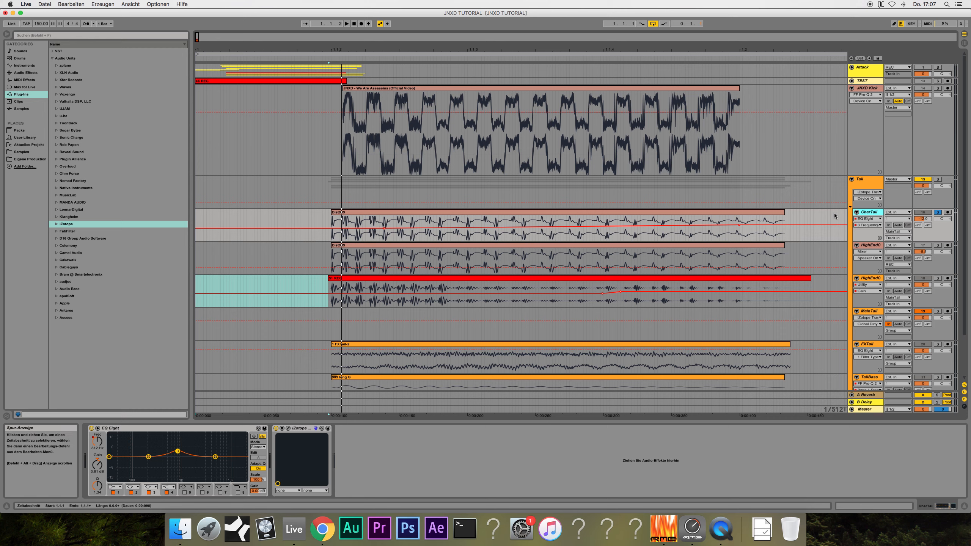
click(26, 73)
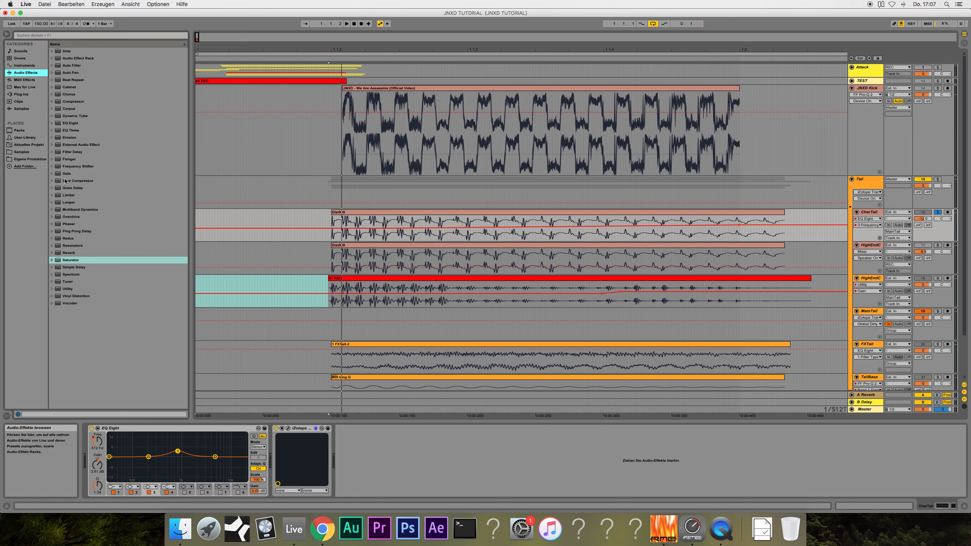
mouse_move(70, 288)
mouse_down()
mouse_move(382, 434)
mouse_move(379, 450)
mouse_up()
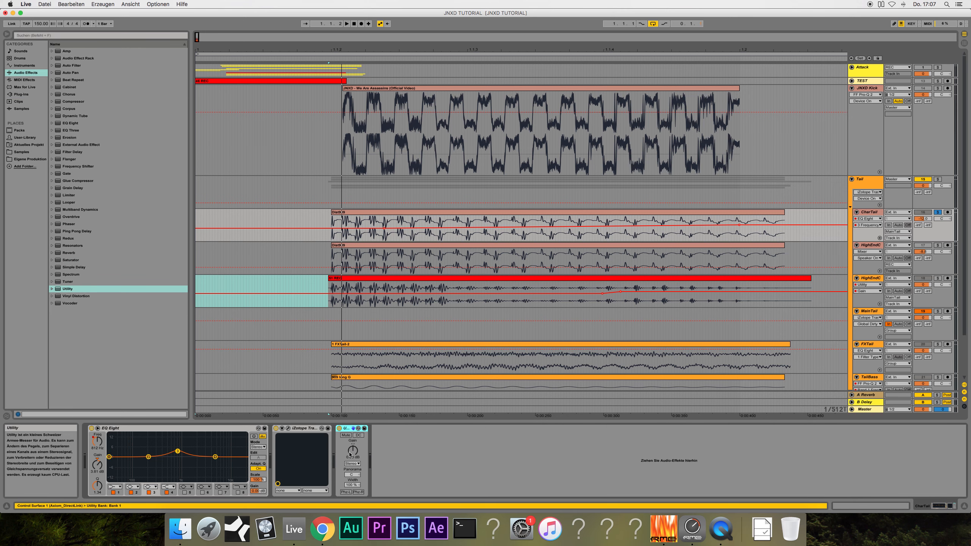
click(646, 228)
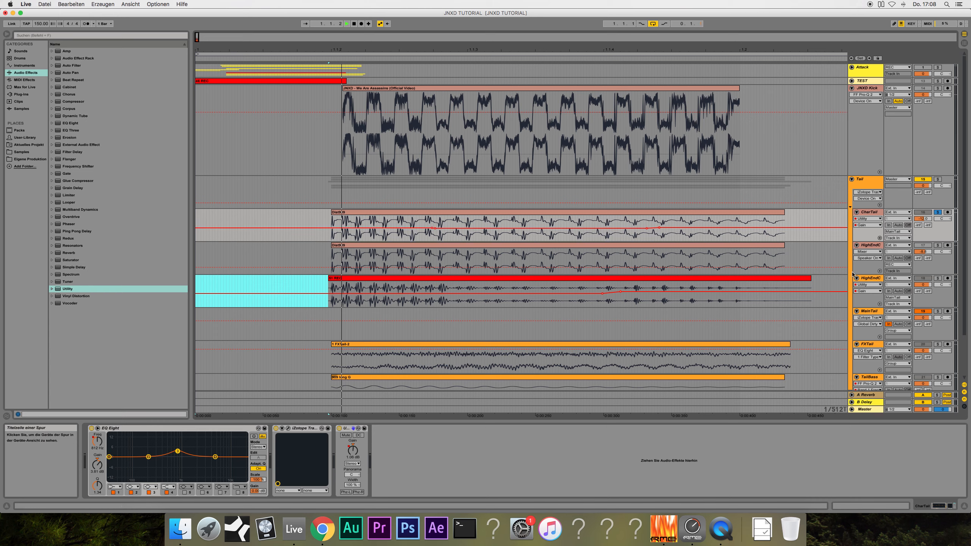
- Audition the soloed Tail group and inspect the resampled HighEndCh track's effects
key(space)
click(938, 179)
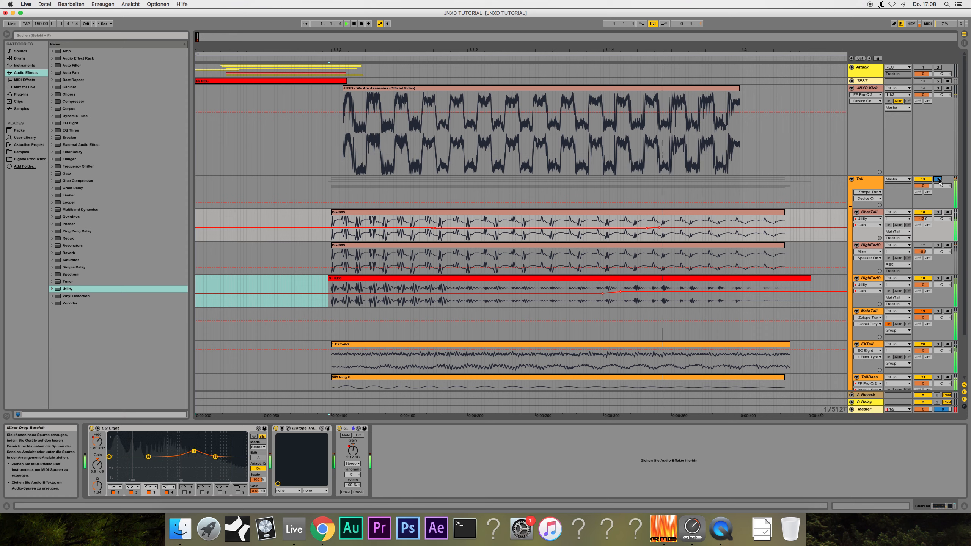
click(872, 279)
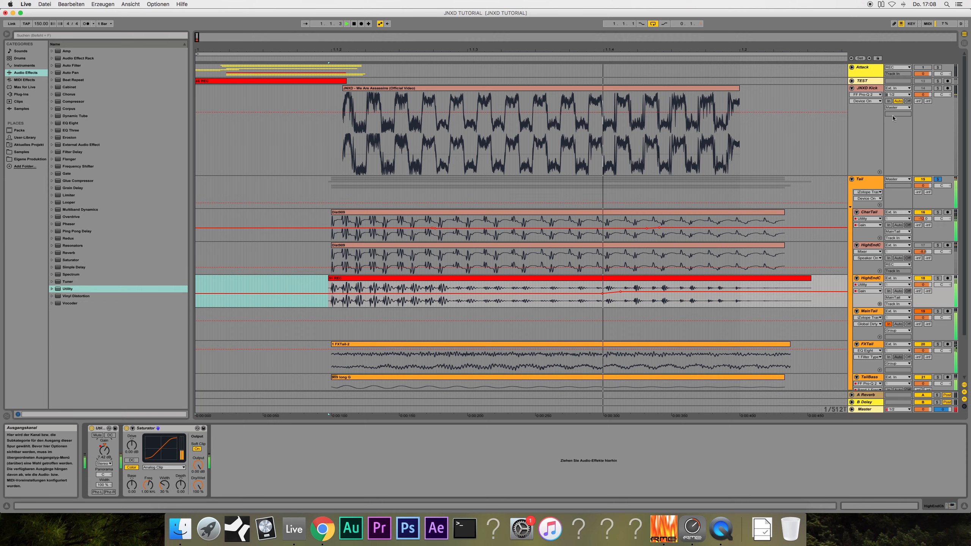
- Switch on the Tail group's Trash 2 to audition its Amp Drainer distortion, and delete the device from the group
click(868, 183)
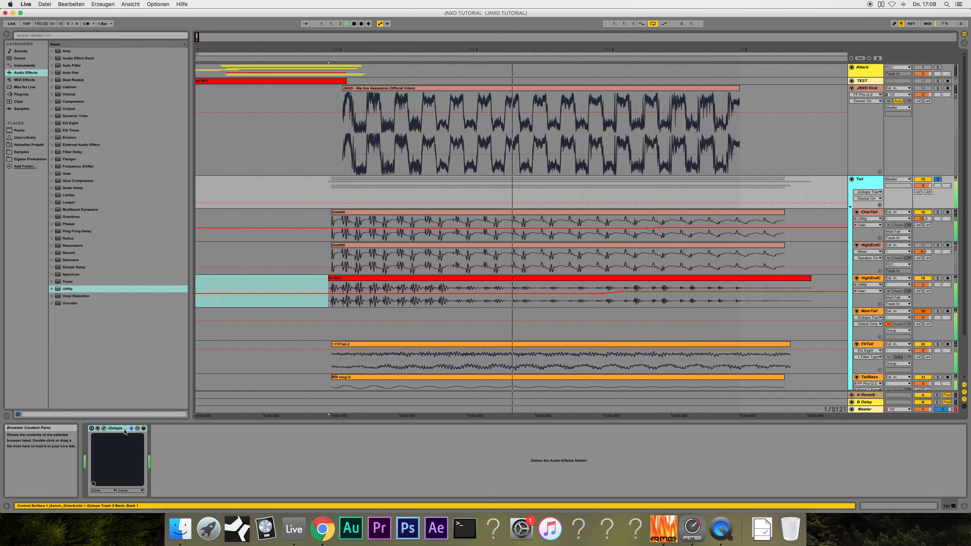
click(91, 430)
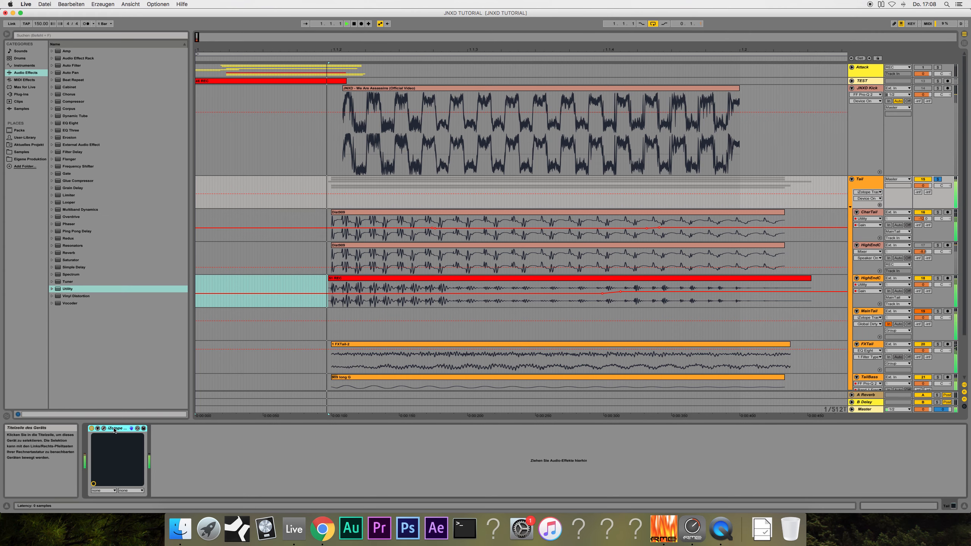
click(103, 428)
click(406, 290)
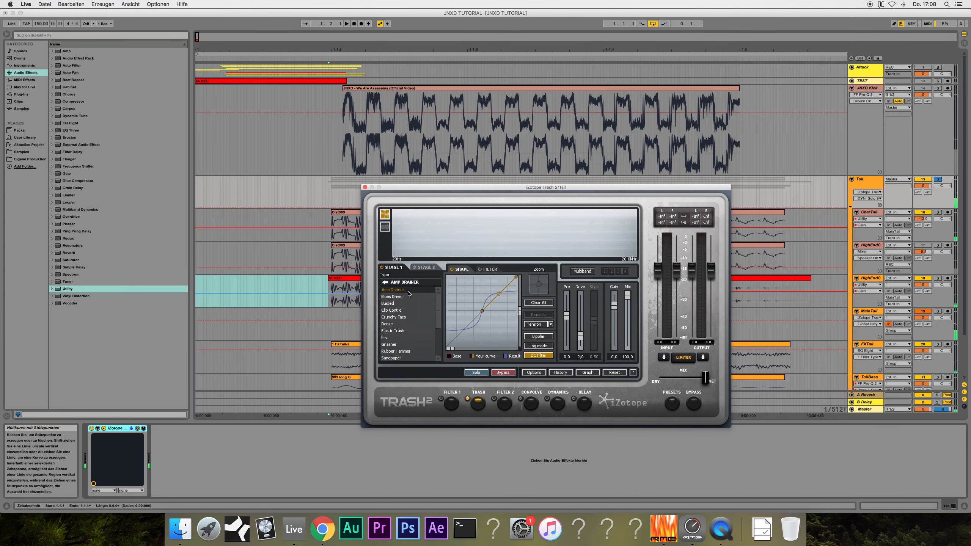
key(space)
key(space)
click(122, 429)
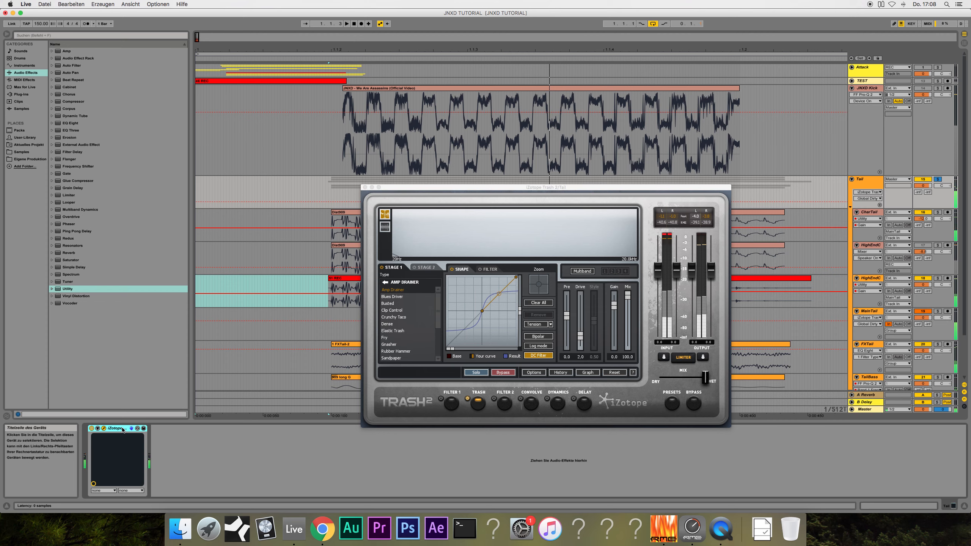
key(Delete)
key(space)
- Check the Trash 2 device on the MainTail bus while the tail plays
scroll(875, 258, down, 3)
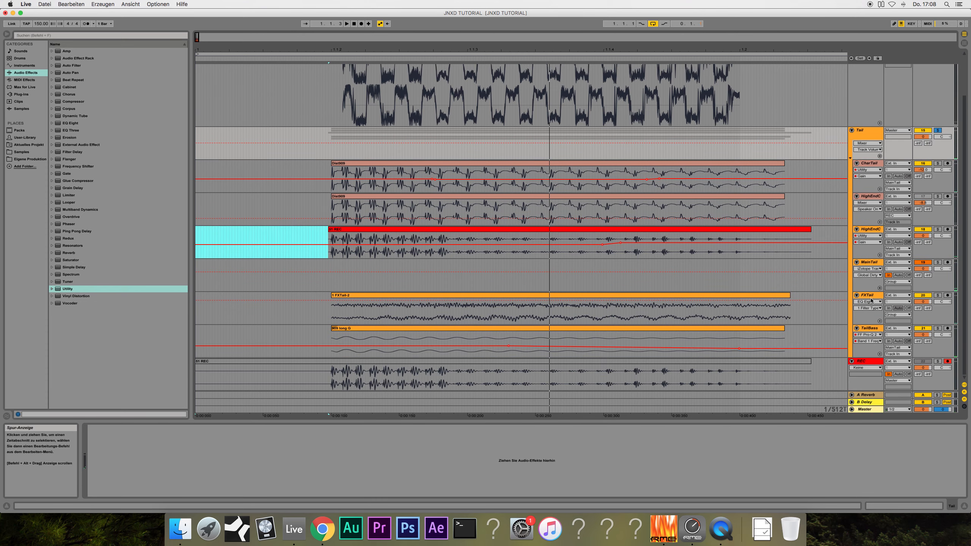
click(871, 263)
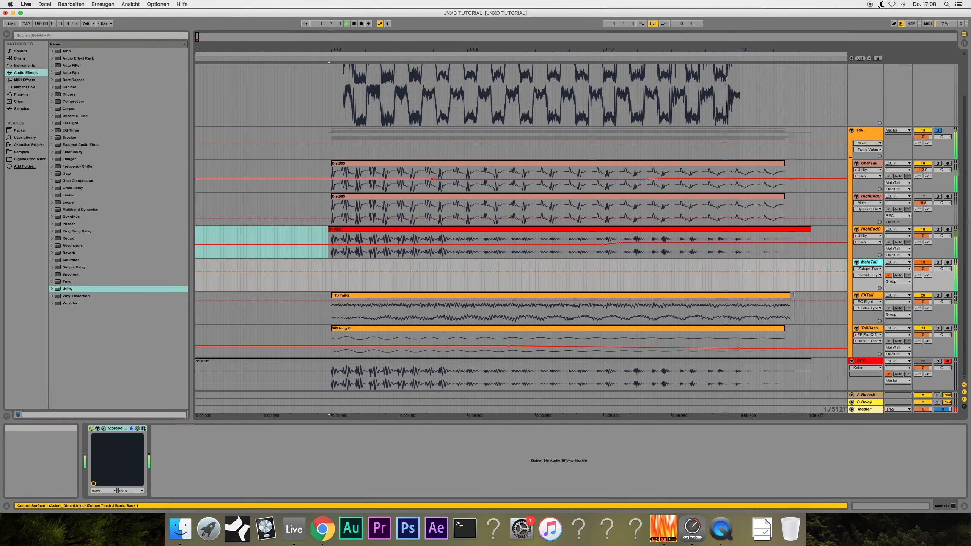
click(116, 429)
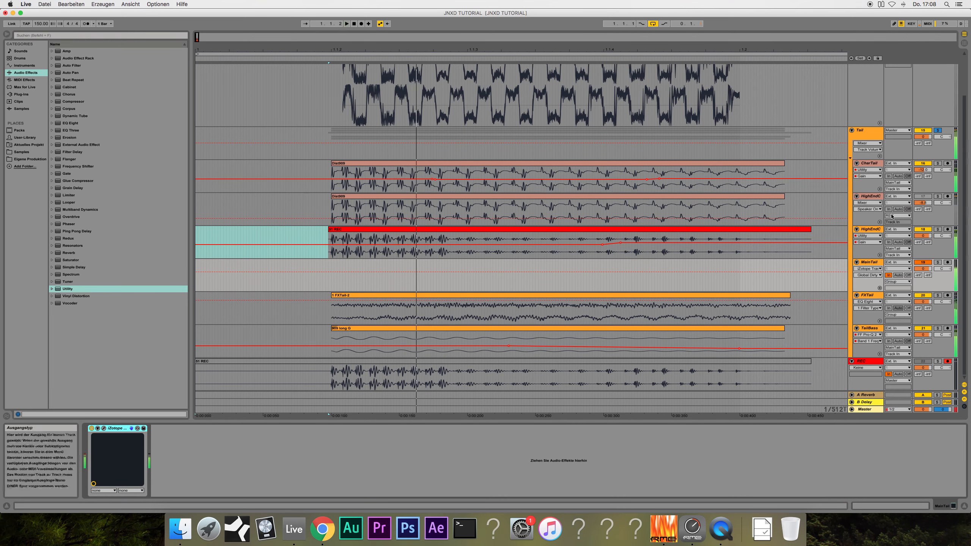
- Solo CharTail and lower the start of its EQ Eight boost-frequency automation for a steeper rise, then audition it
click(937, 163)
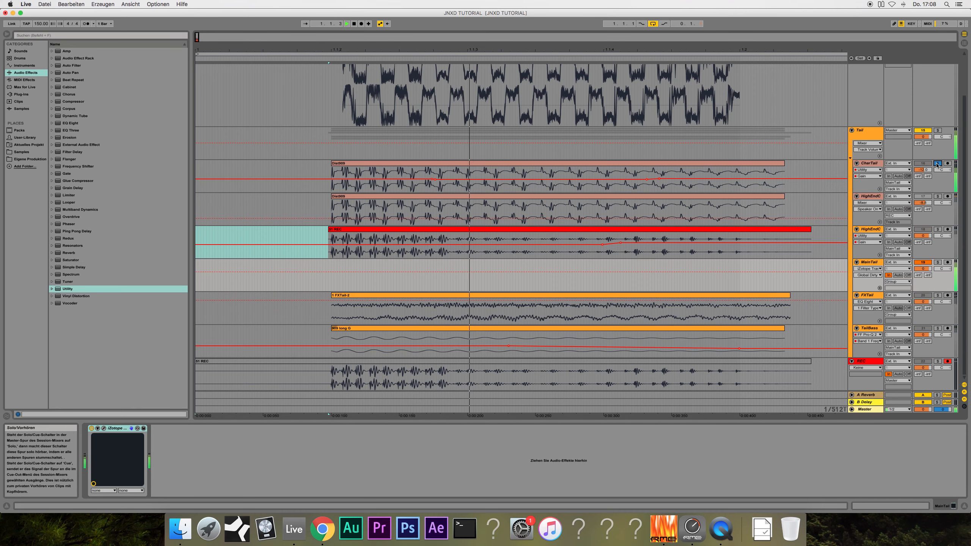
click(872, 165)
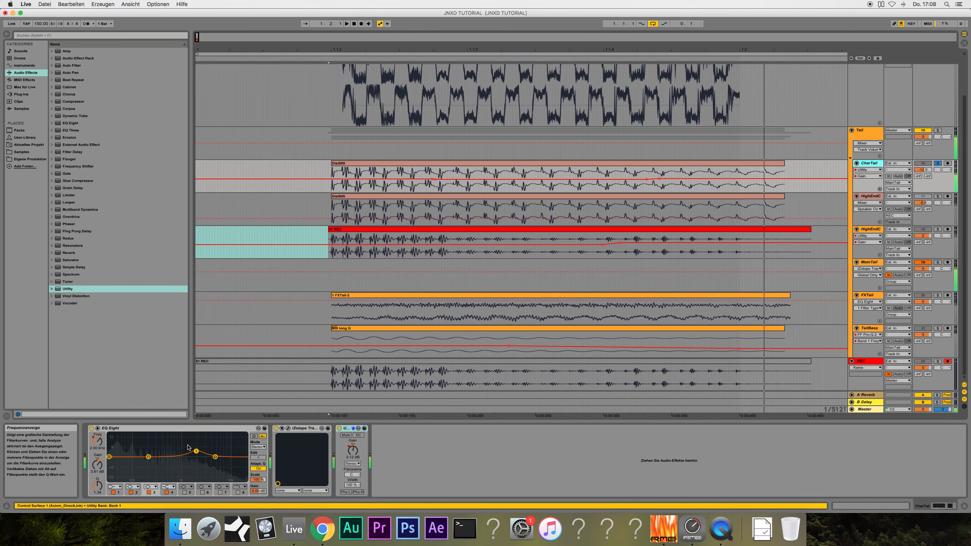
drag(98, 441, 99, 440)
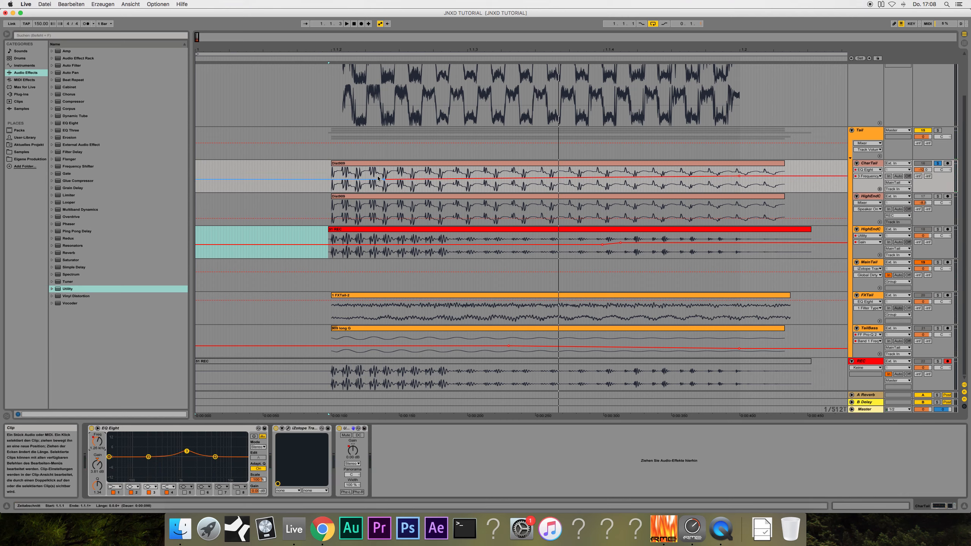
drag(384, 182, 384, 184)
key(space)
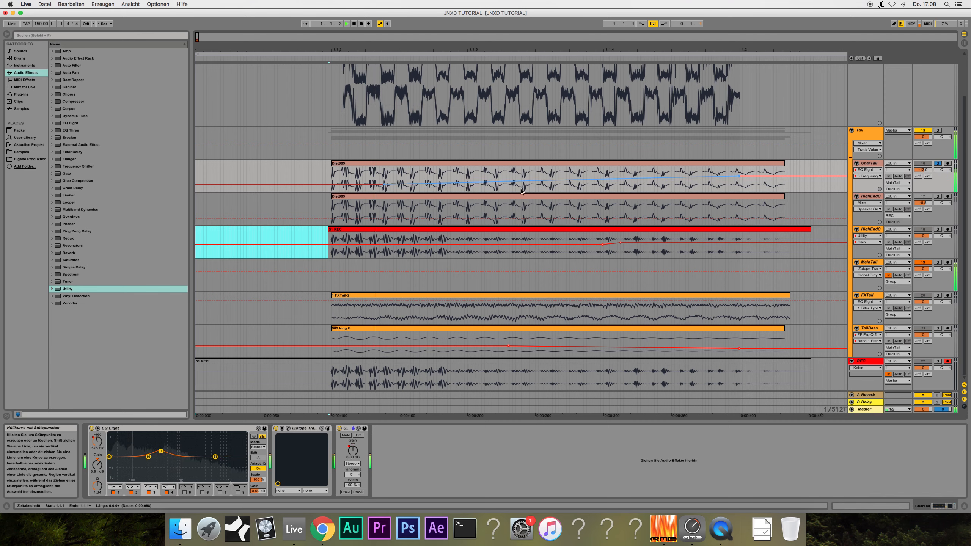
- Solo the resampled HighEndCh track and audition it with its Utility and Saturator
click(871, 230)
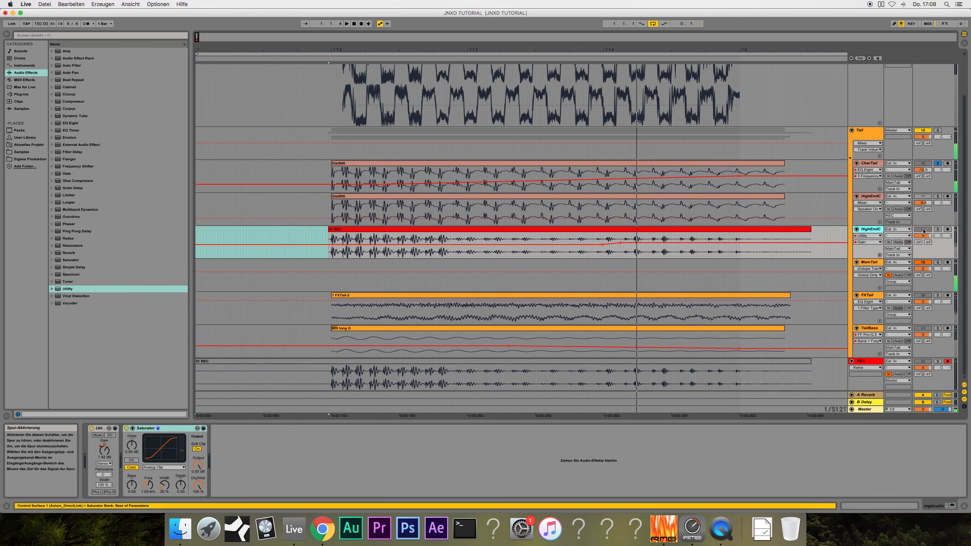
key(space)
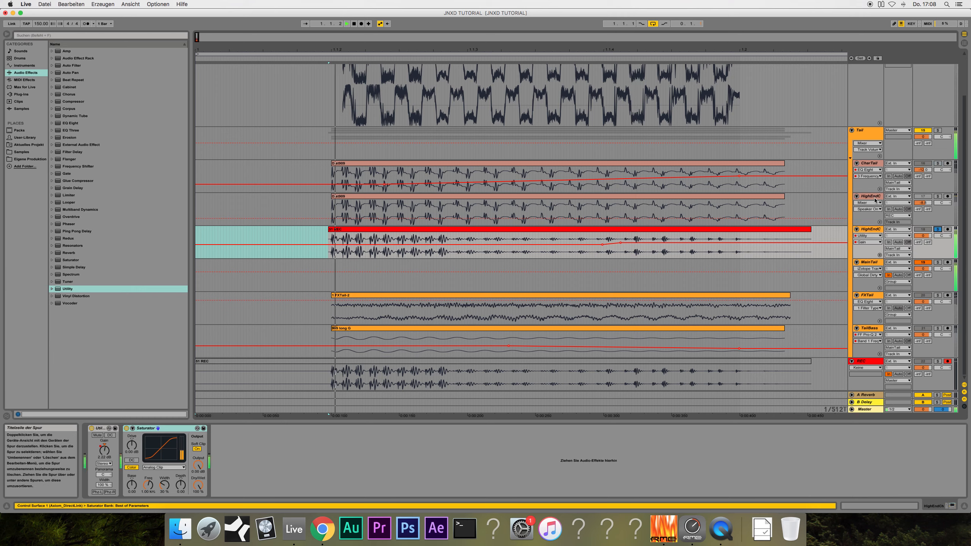
click(870, 230)
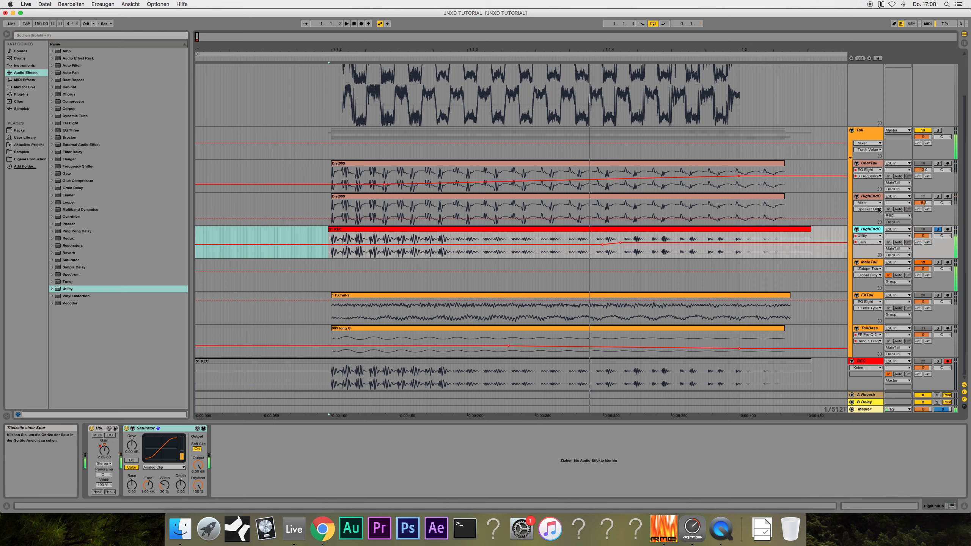
- Solo the original HighEndCh track and lower the start of its second EQ Eight's low-cut frequency automation, then audition and unsolo it
click(871, 197)
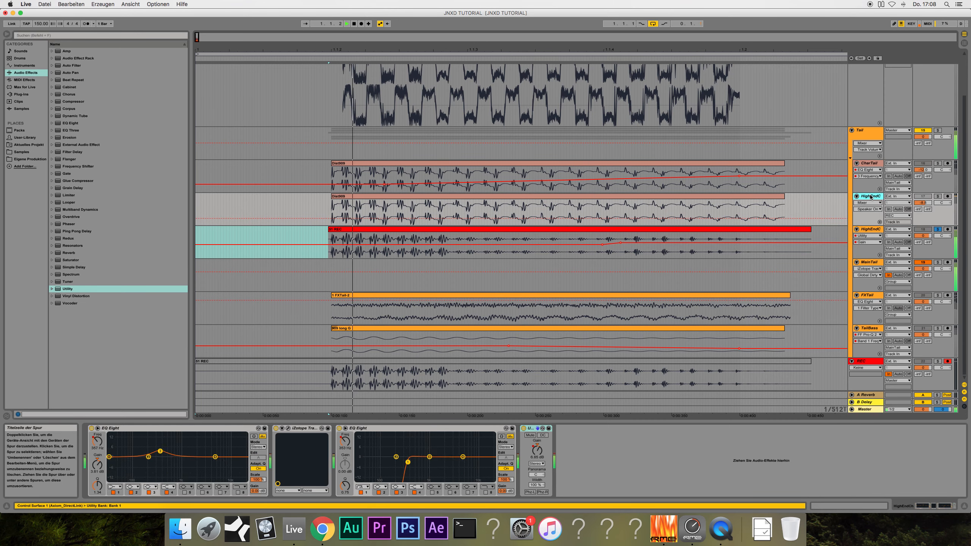
click(937, 196)
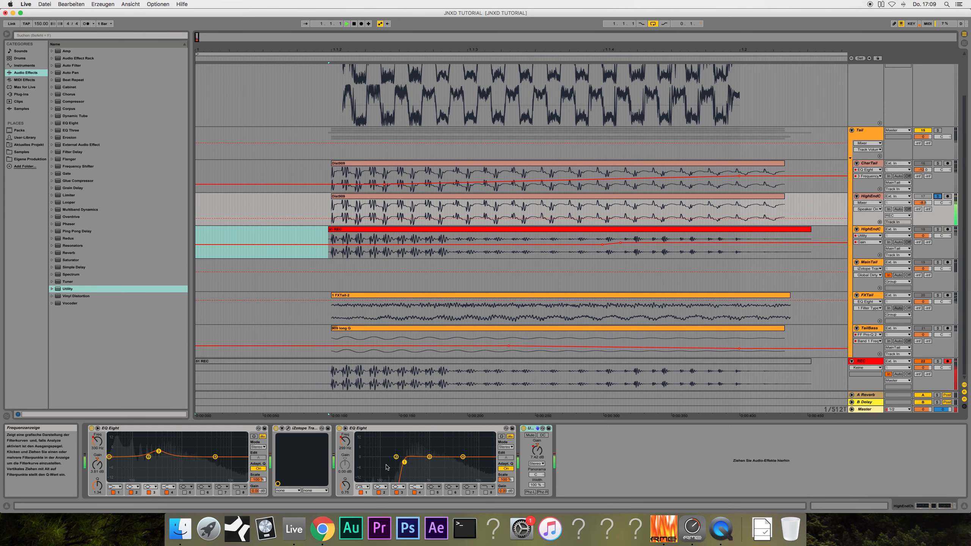
key(space)
click(345, 441)
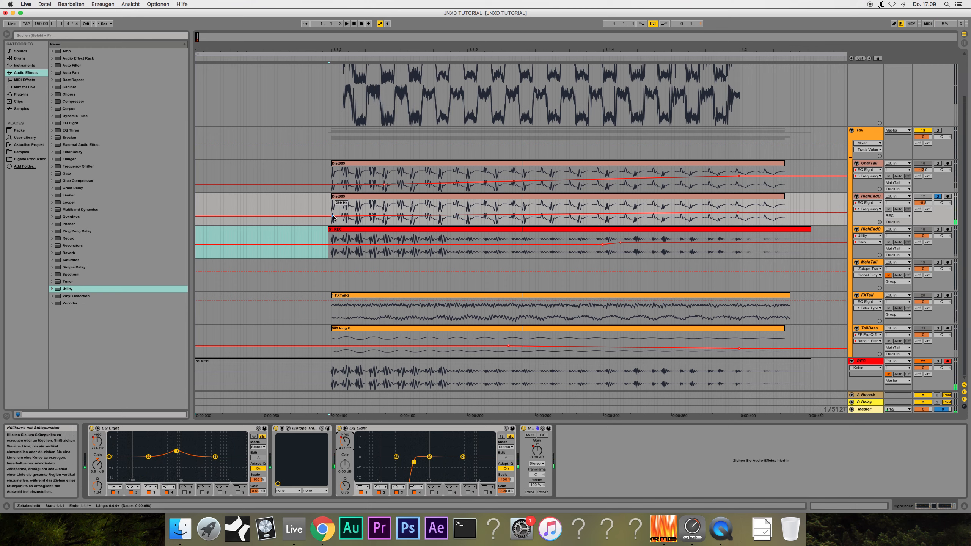
drag(329, 217, 332, 219)
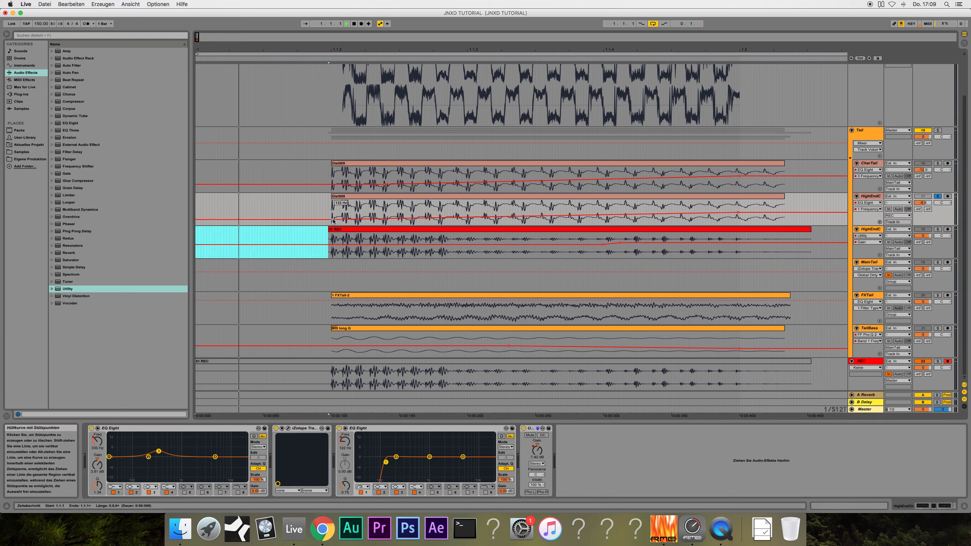
key(space)
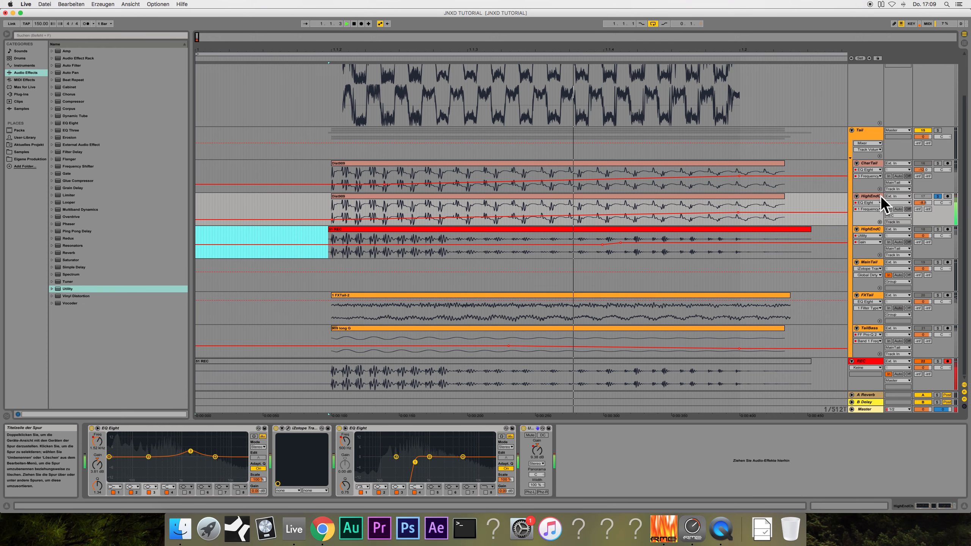
click(938, 196)
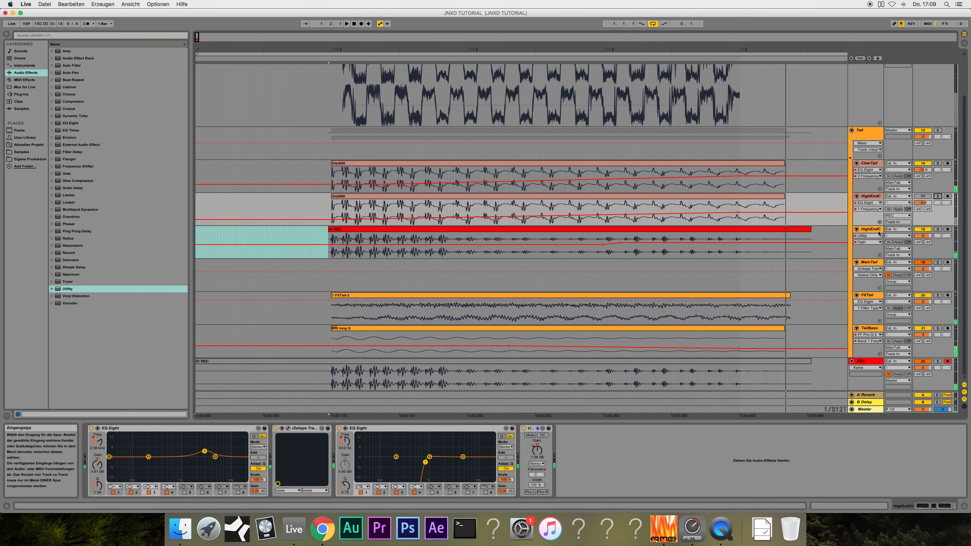
- Set the resampled HighEndCh track to input monitoring, route the original HighEndCh track's output into it, and reactivate the original
click(897, 245)
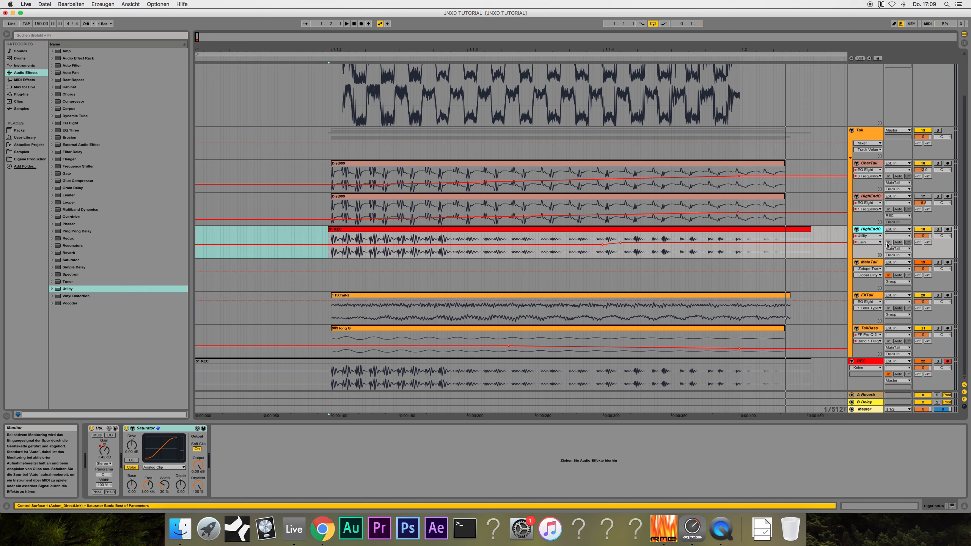
click(897, 215)
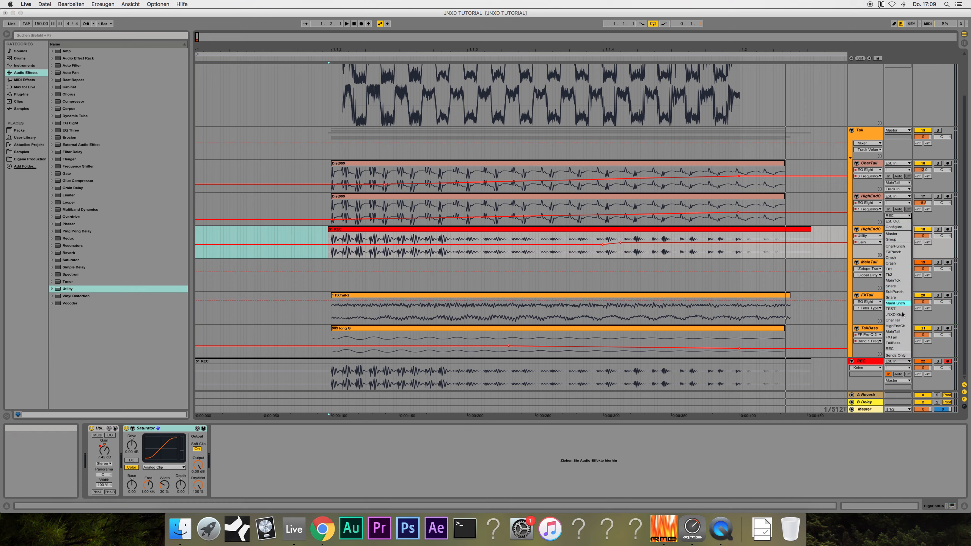
click(902, 325)
key(space)
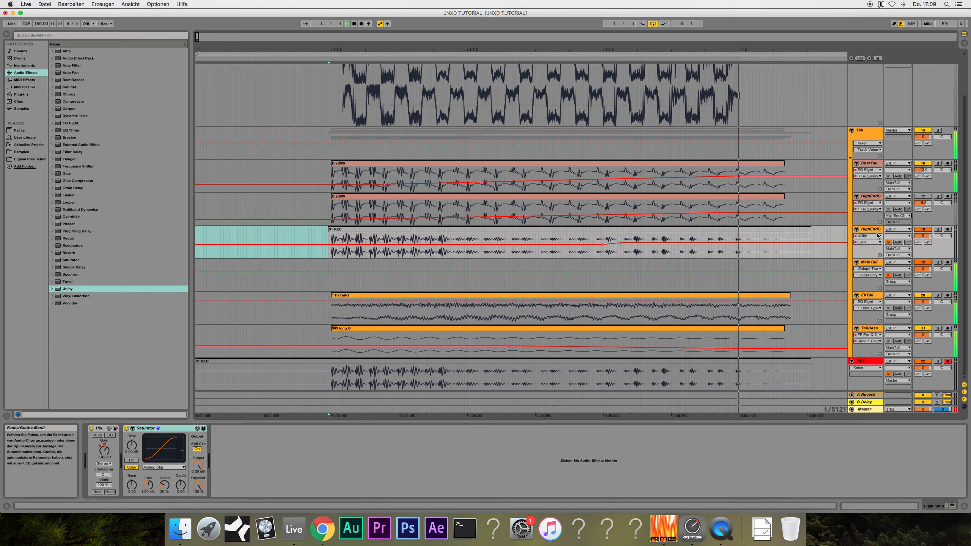
click(926, 198)
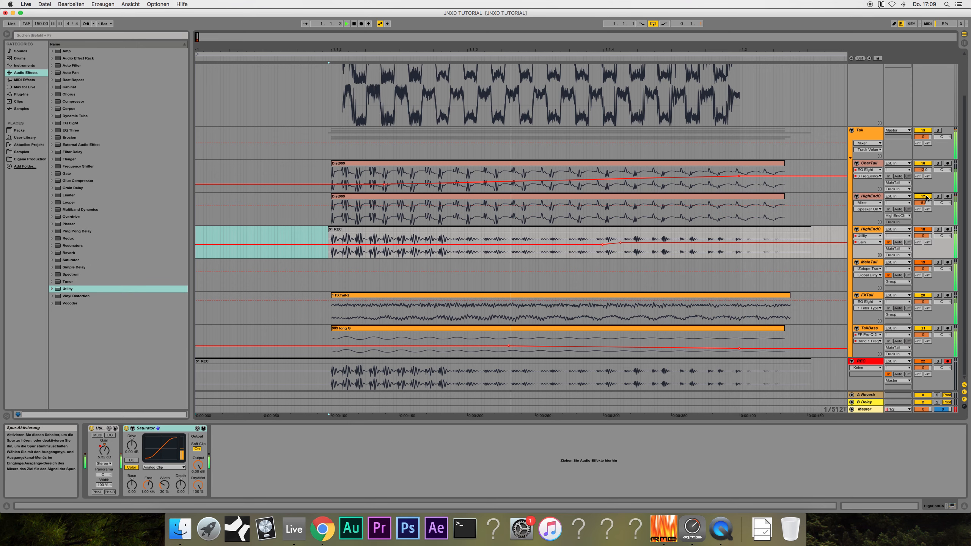
- Compare the playing tail with the reference by repeatedly soloing and unsoloing the JNXD Kick track
scroll(926, 183, up, 3)
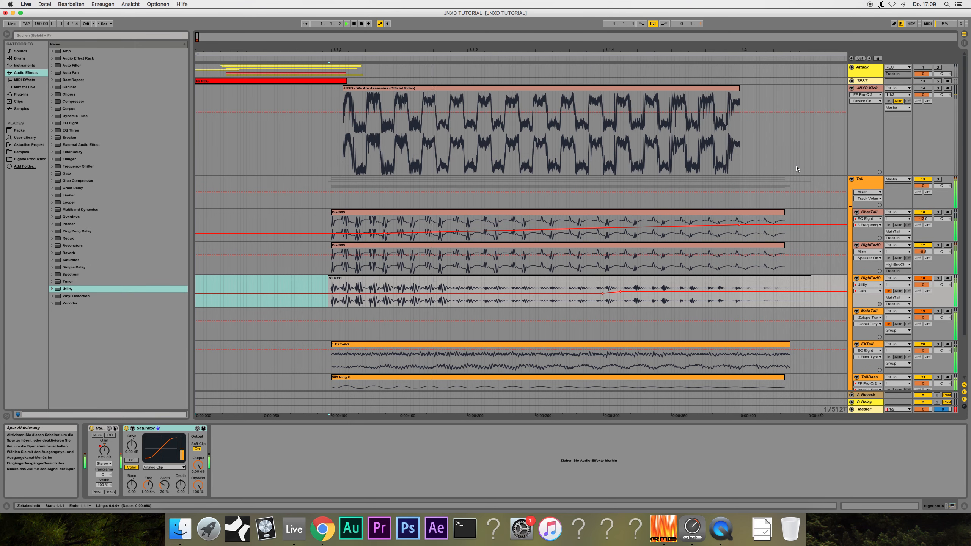
click(937, 88)
click(938, 89)
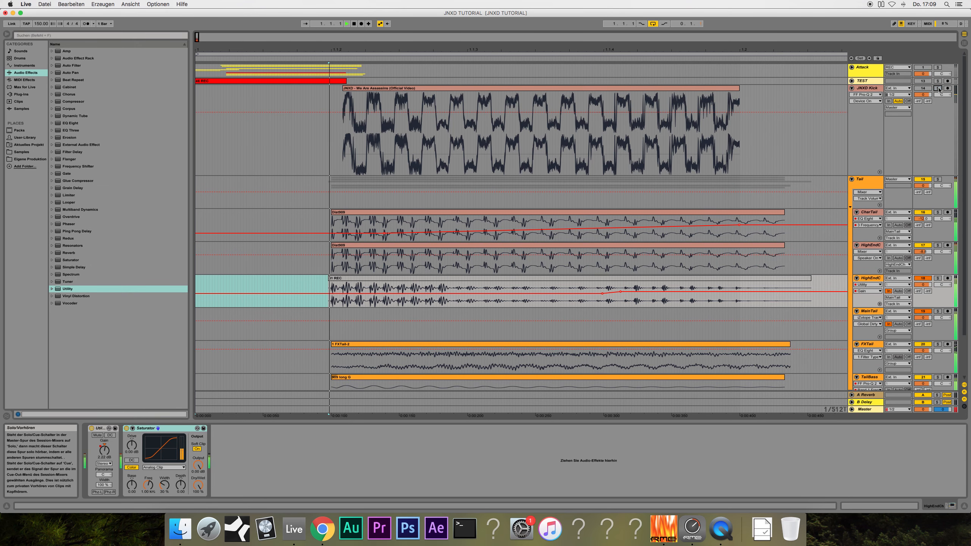
click(938, 89)
click(938, 89)
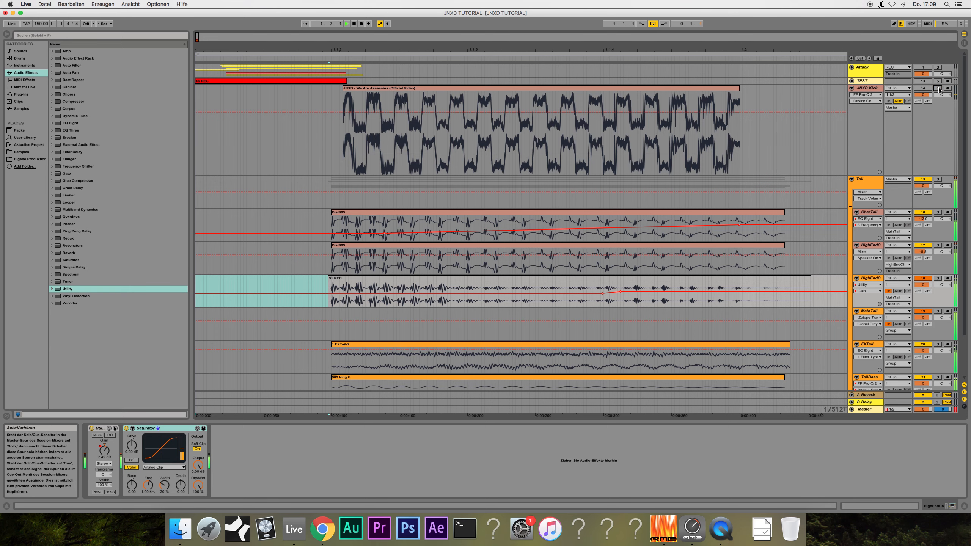
click(938, 89)
key(space)
click(938, 89)
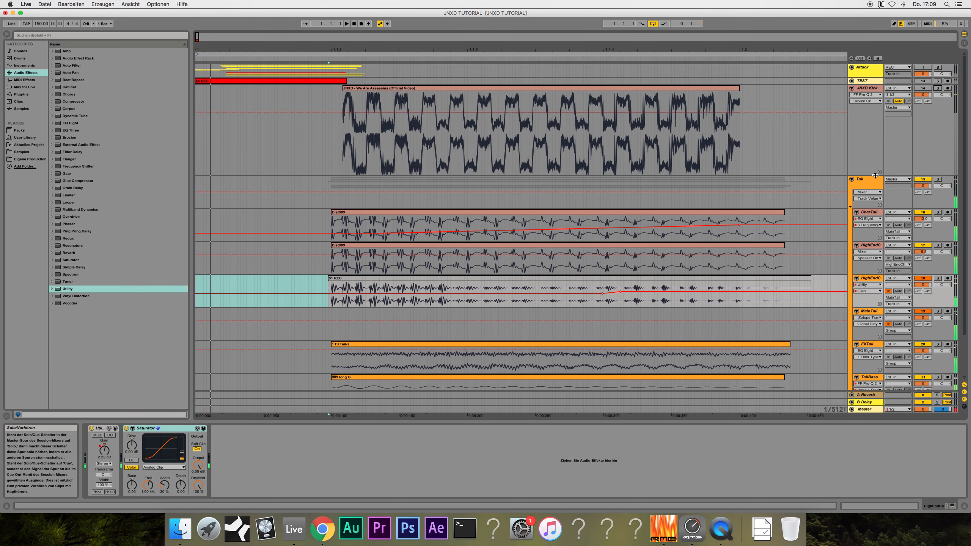
- Add a new audio track to the Tail group directly below MainTail and name it Crash
click(872, 182)
scroll(866, 237, down, 3)
key(super+t)
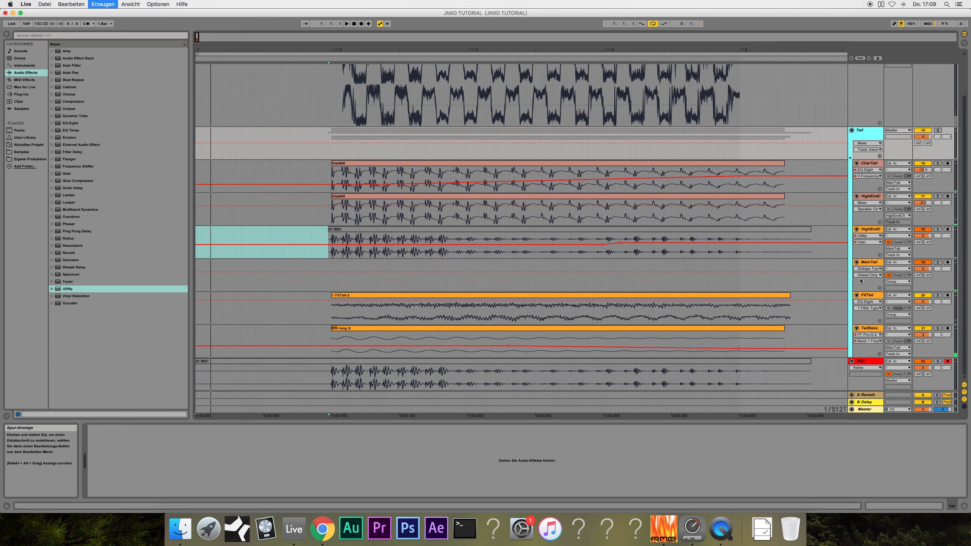
drag(866, 328, 870, 264)
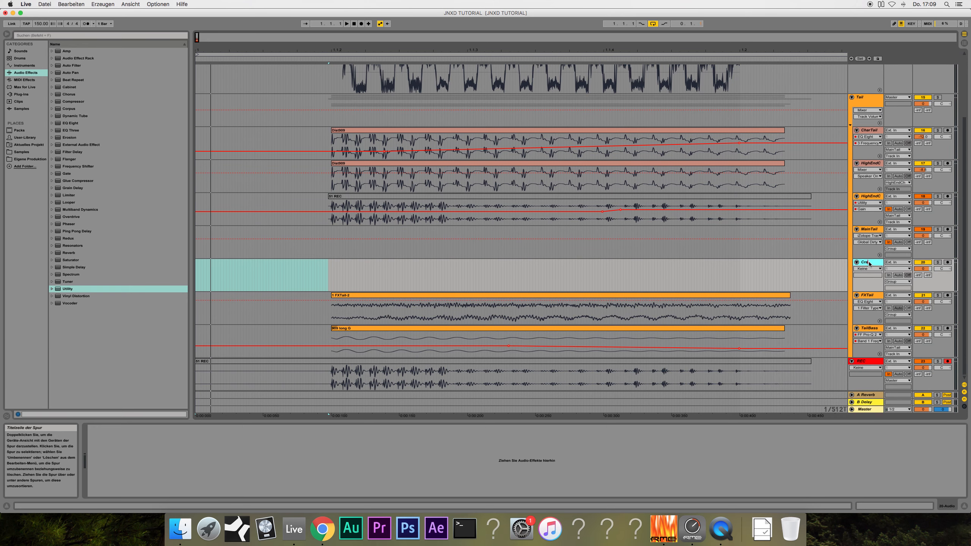
scroll(623, 239, up, 5)
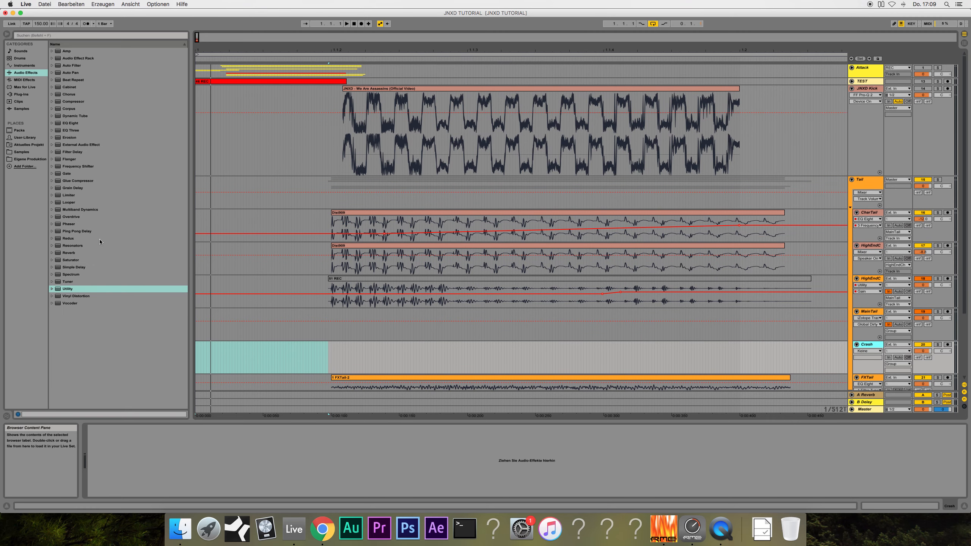
- Place VEC4 Crash 09.wav from the Crashes samples on the Crash track just before the tail and give it a short fade-in
click(21, 152)
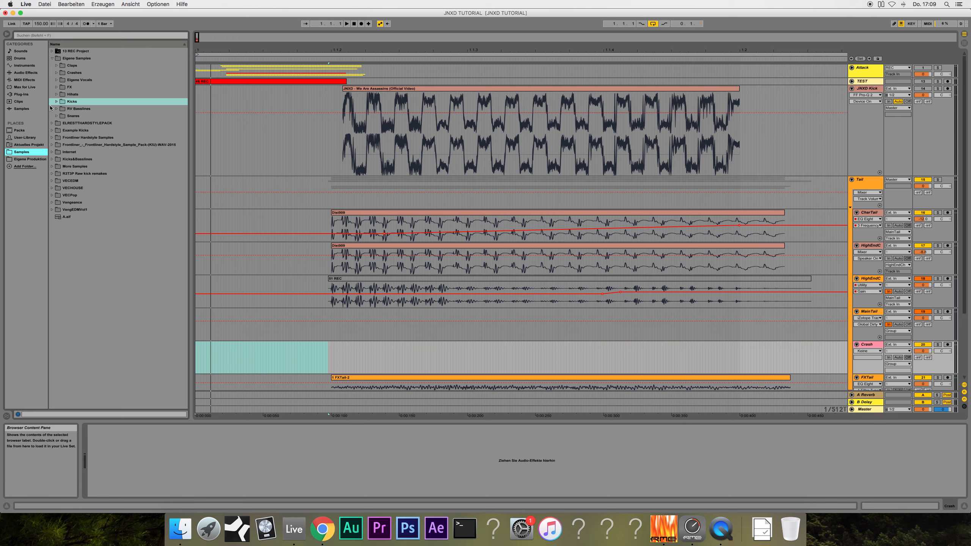
click(58, 74)
drag(78, 79, 324, 346)
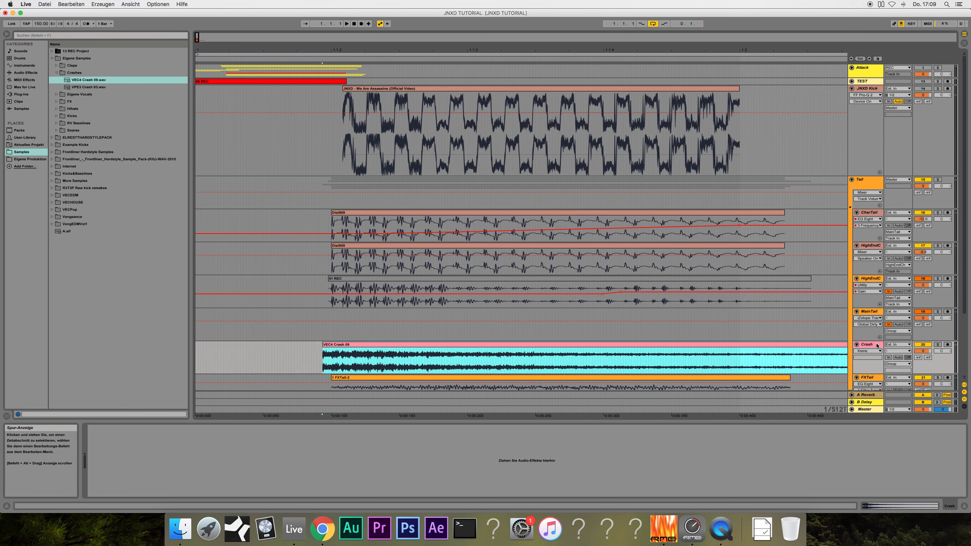
click(325, 355)
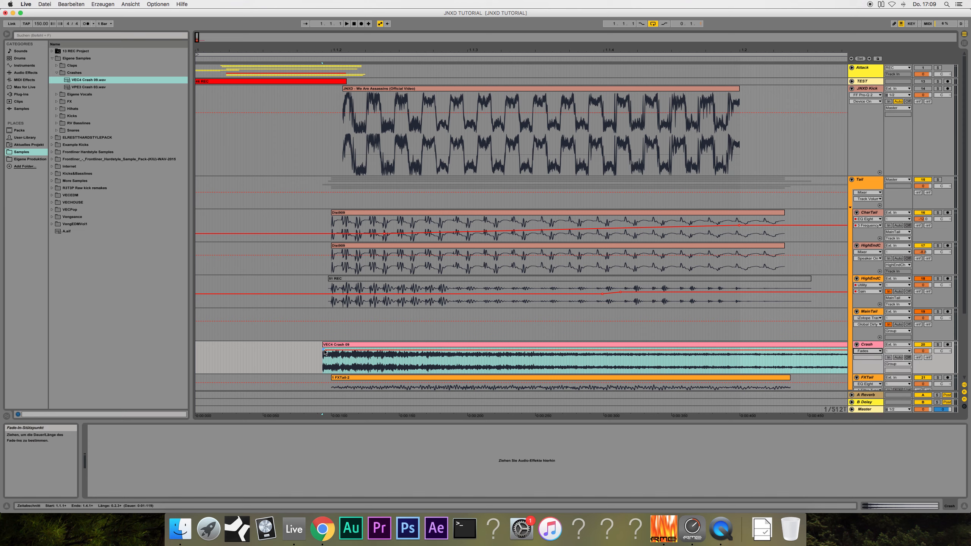
drag(325, 352, 335, 349)
key(space)
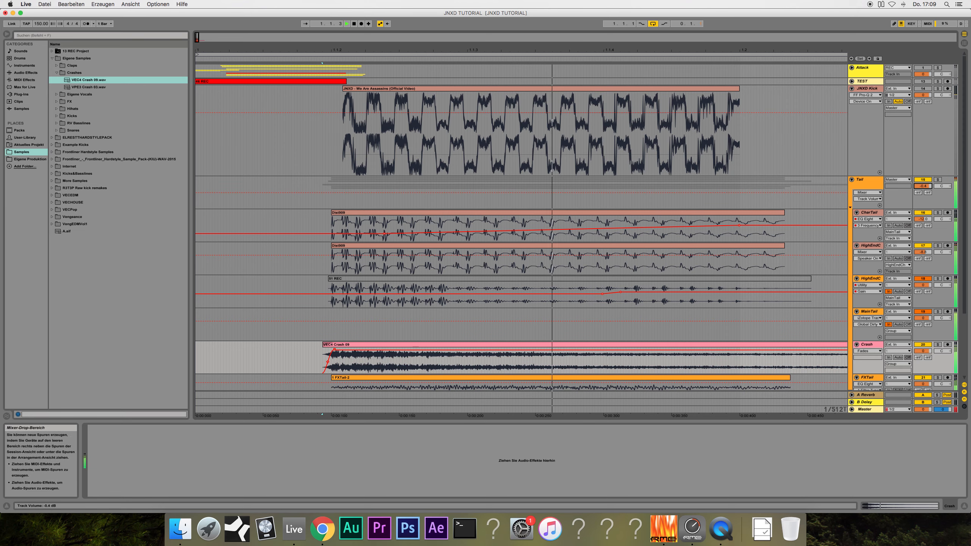
- Solo the Crash track and add an EQ Eight that cuts its low frequencies and slightly boosts its highs
click(937, 345)
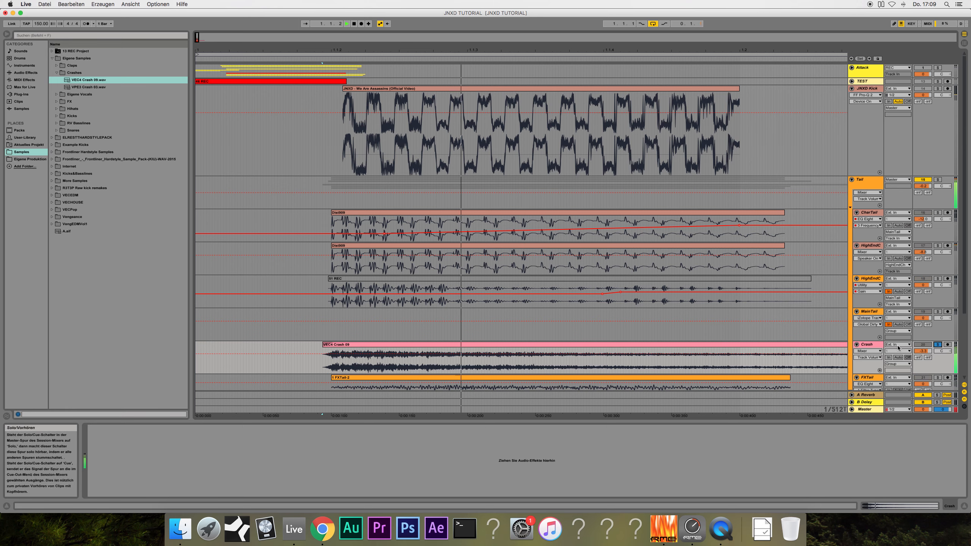
key(space)
click(25, 73)
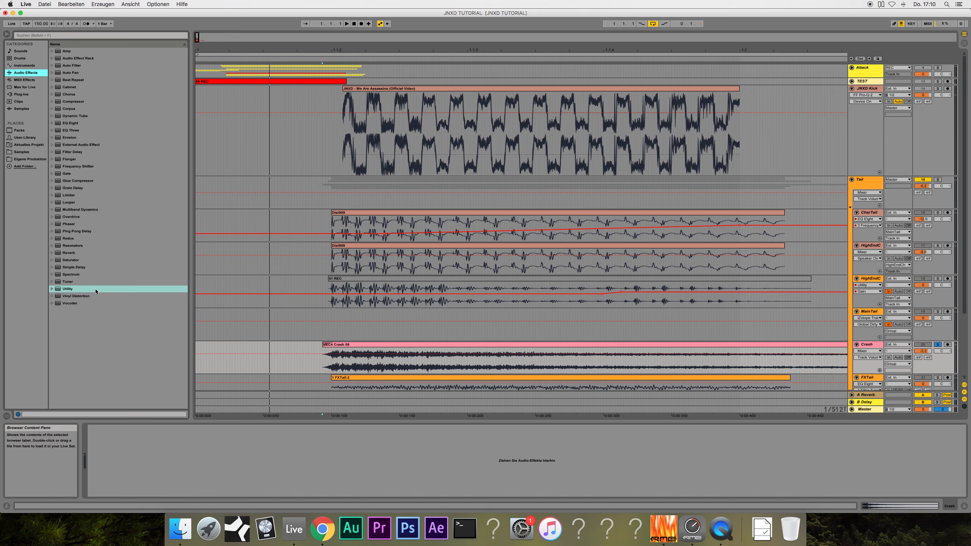
drag(71, 120, 285, 269)
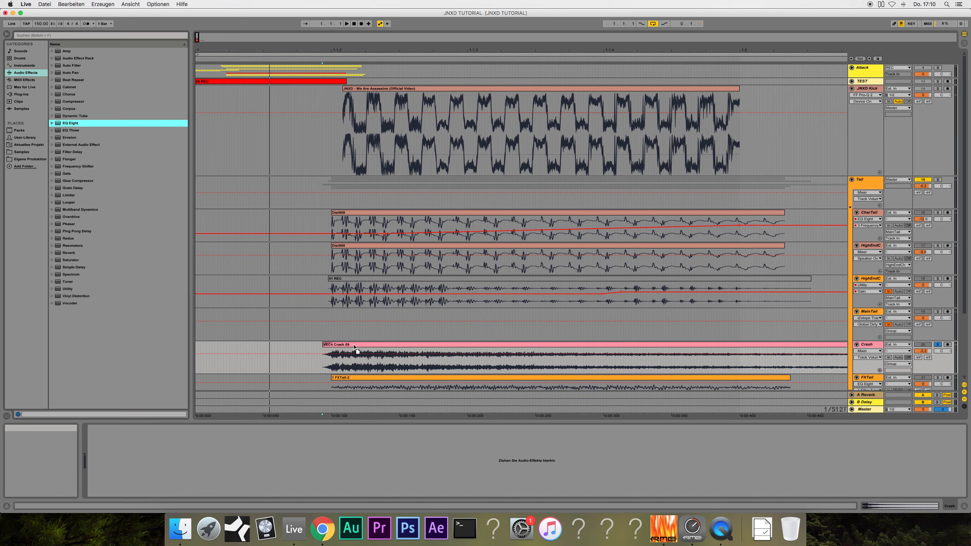
drag(357, 350, 357, 351)
key(space)
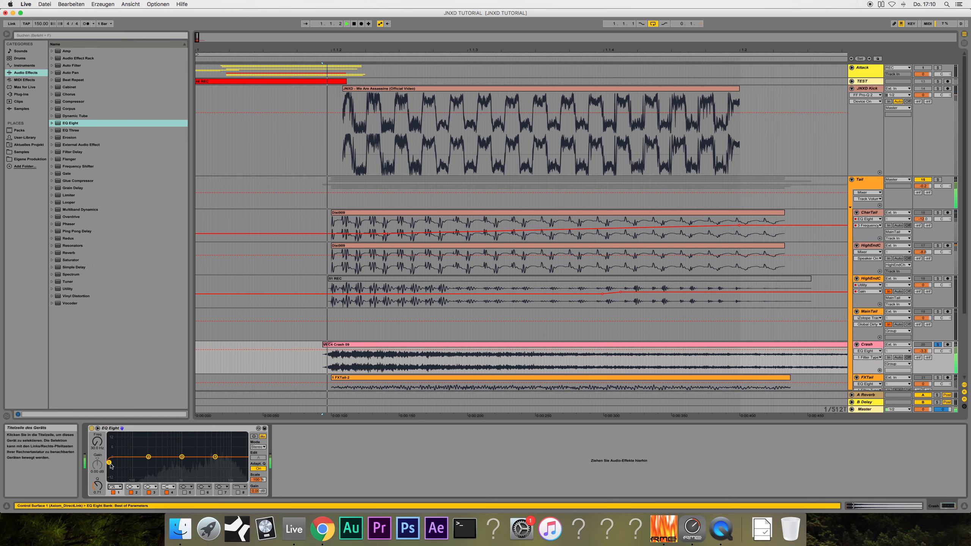
drag(110, 465, 215, 452)
key(space)
key(space)
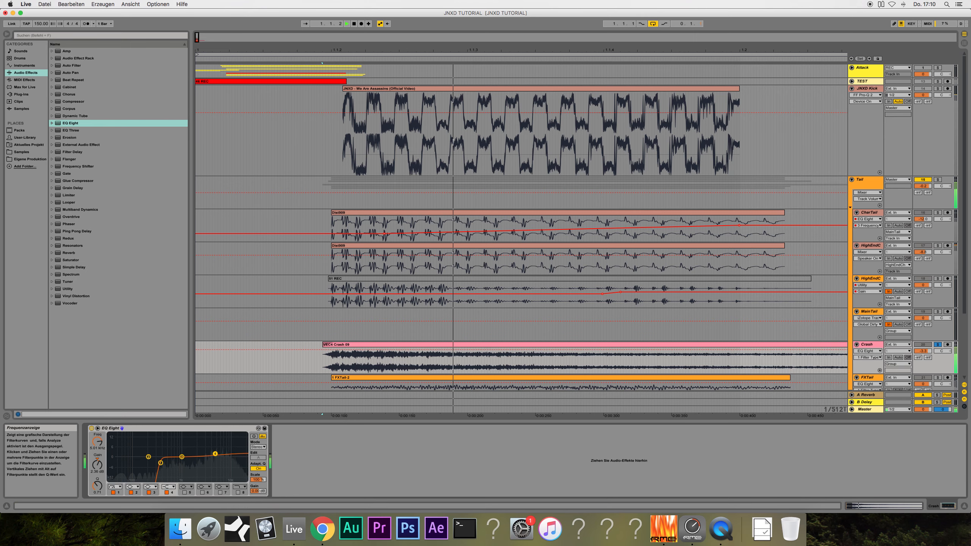
- Compare the tail including the crash layer against the JNXD Kick reference by soloing, and clear the solo
click(937, 179)
click(937, 89)
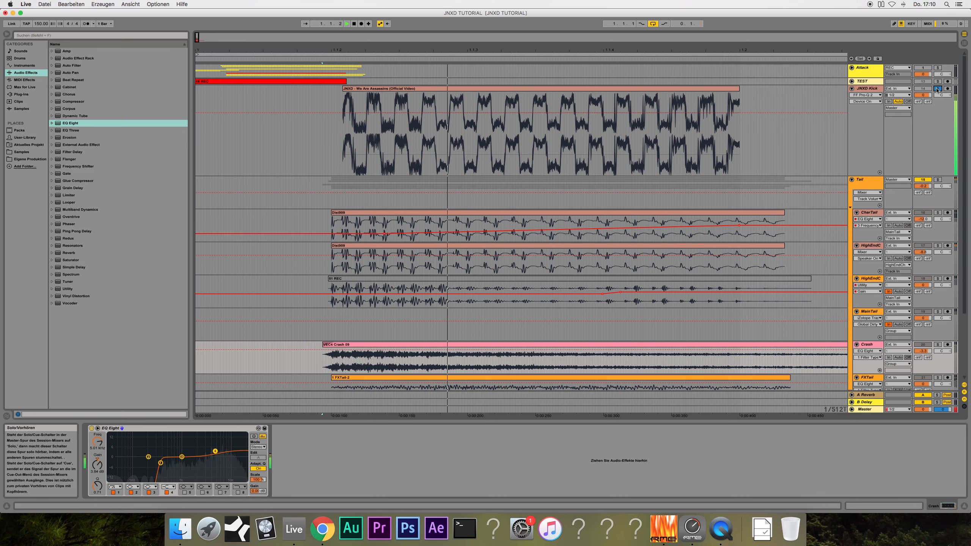
click(938, 89)
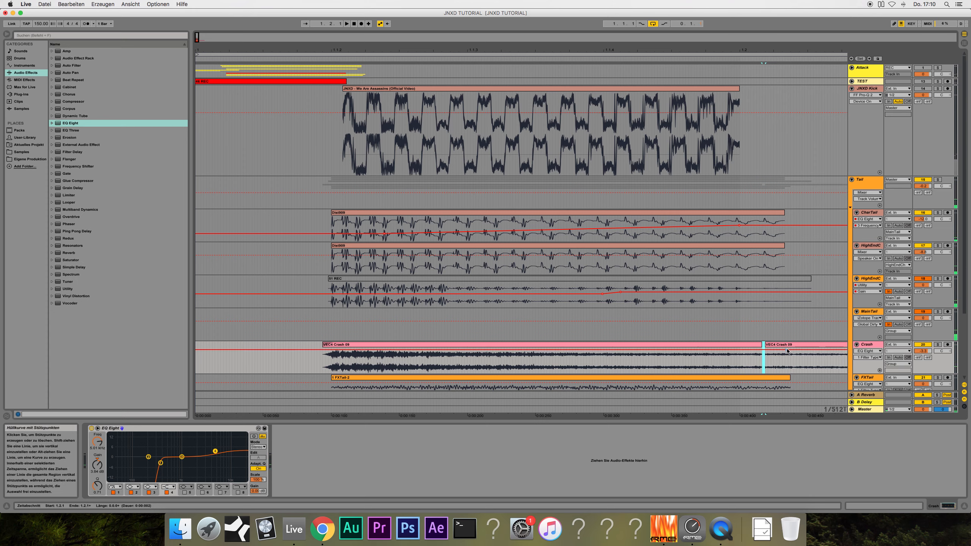
- Remove the crash audio beyond the tail's end, add a short fade-out to the clip, and lower the Crash track's volume
drag(766, 358, 846, 356)
click(873, 351)
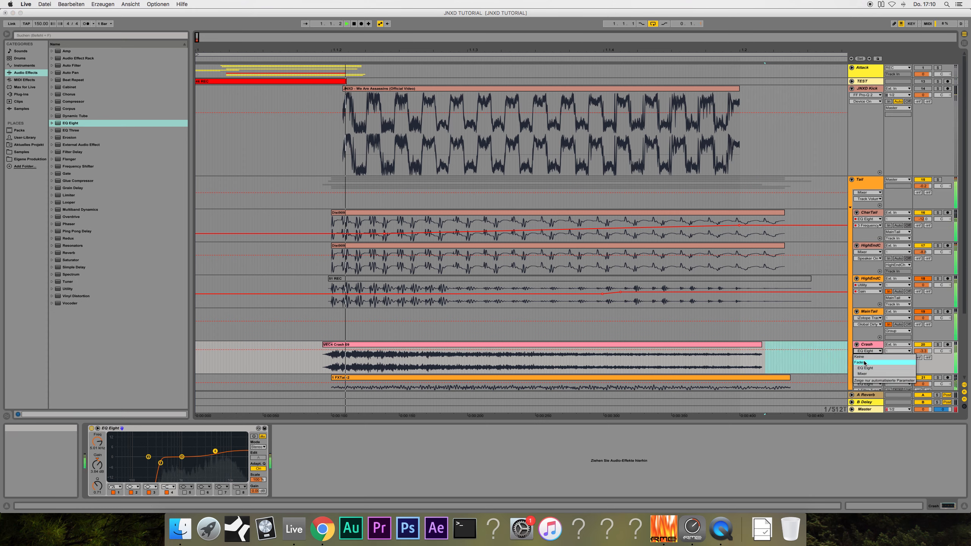
click(868, 357)
click(738, 346)
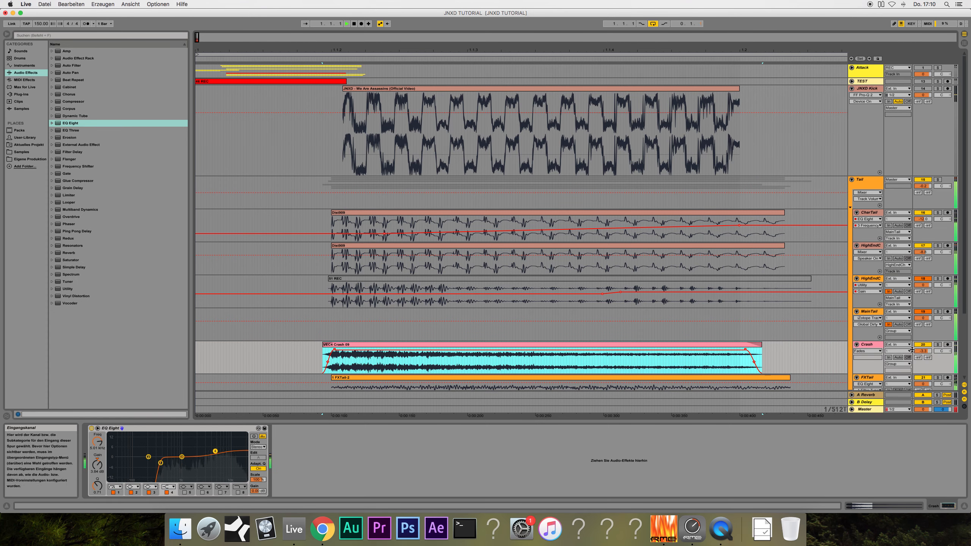
drag(922, 351, 923, 360)
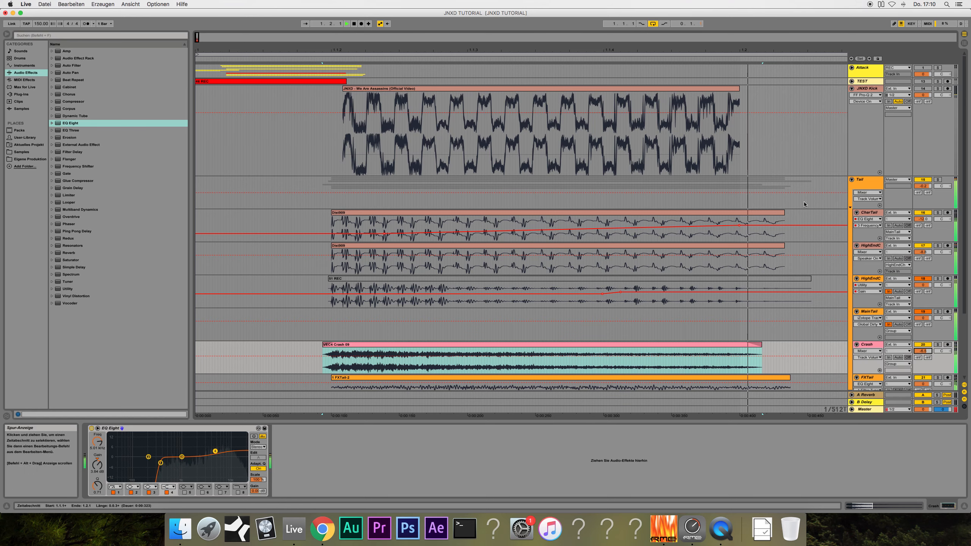
- Alternate solo between the Tail group and JNXD Kick to check the trimmed crash layer against the reference
click(938, 180)
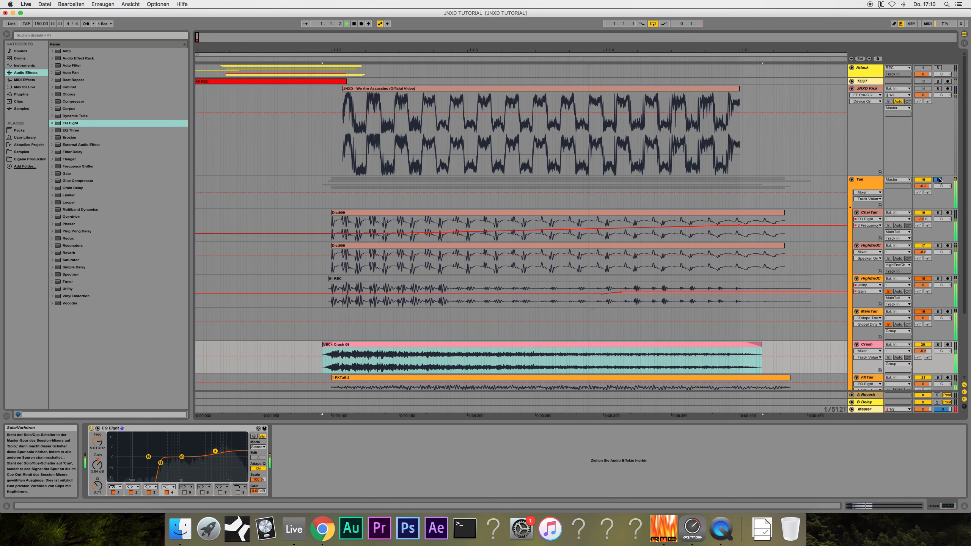
click(936, 89)
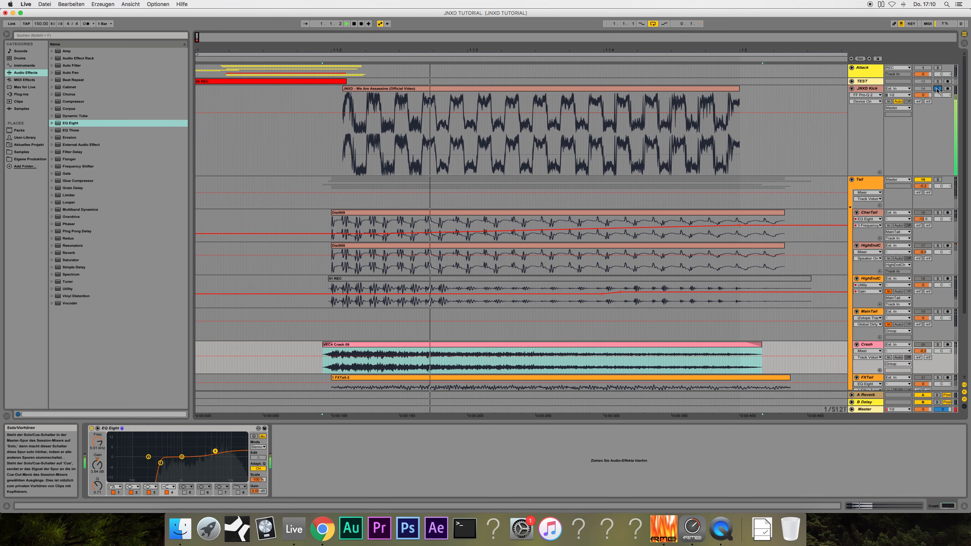
click(937, 89)
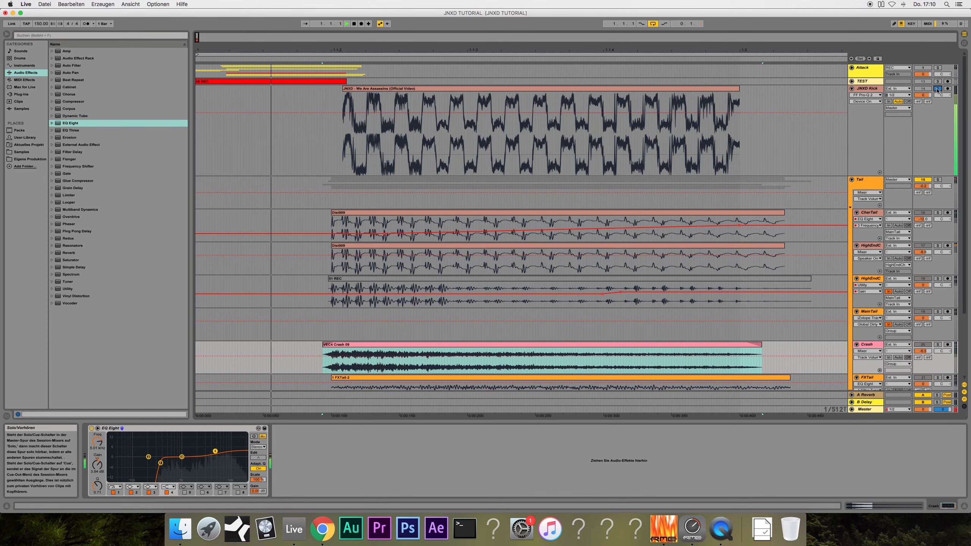
key(space)
- Start the Utility gain automation's rise earlier on the resampled HighEndCh track, and show CharTail's Utility gain automation
scroll(831, 231, down, 5)
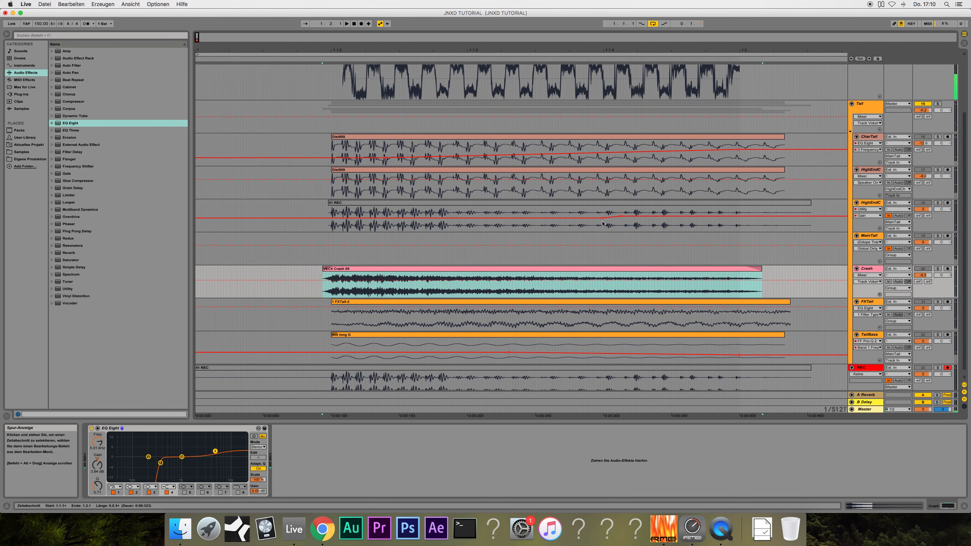
drag(602, 221, 587, 219)
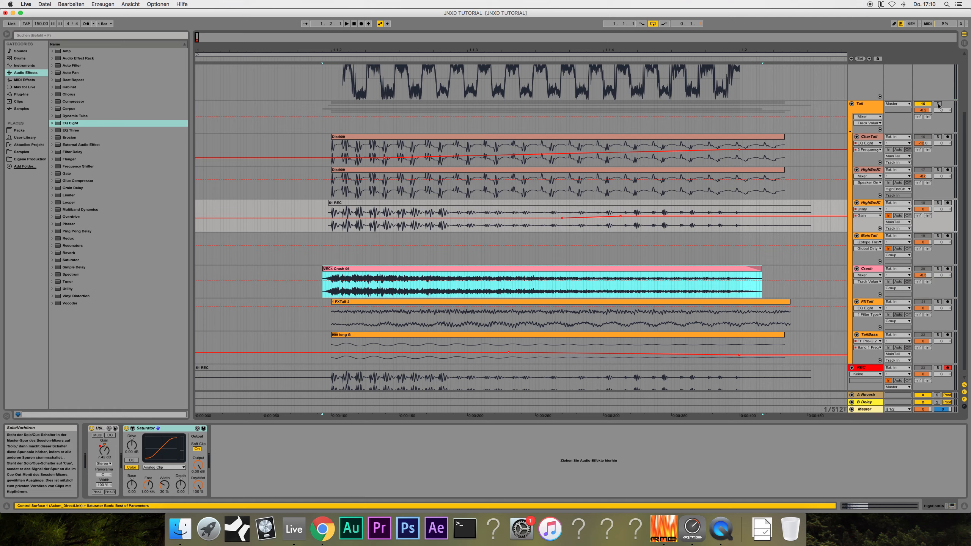
click(869, 143)
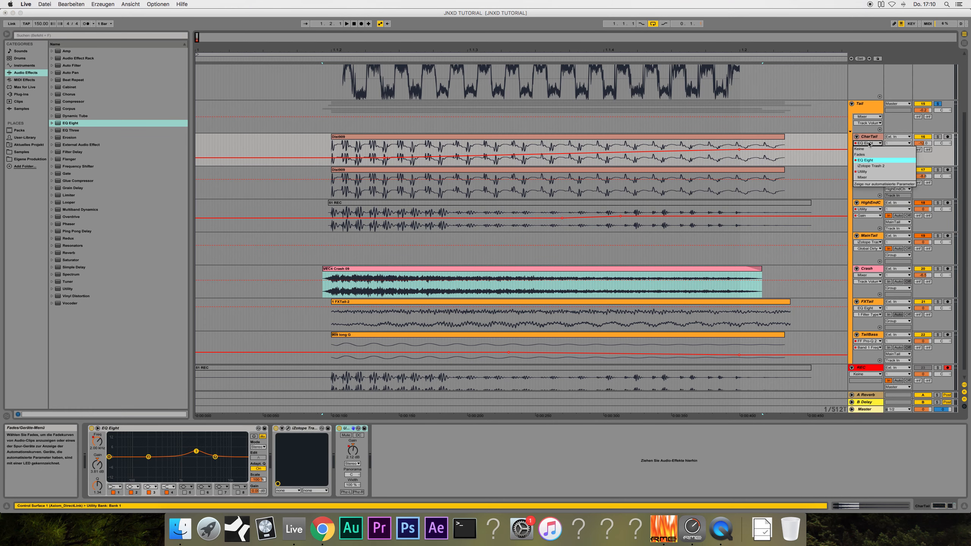
click(865, 172)
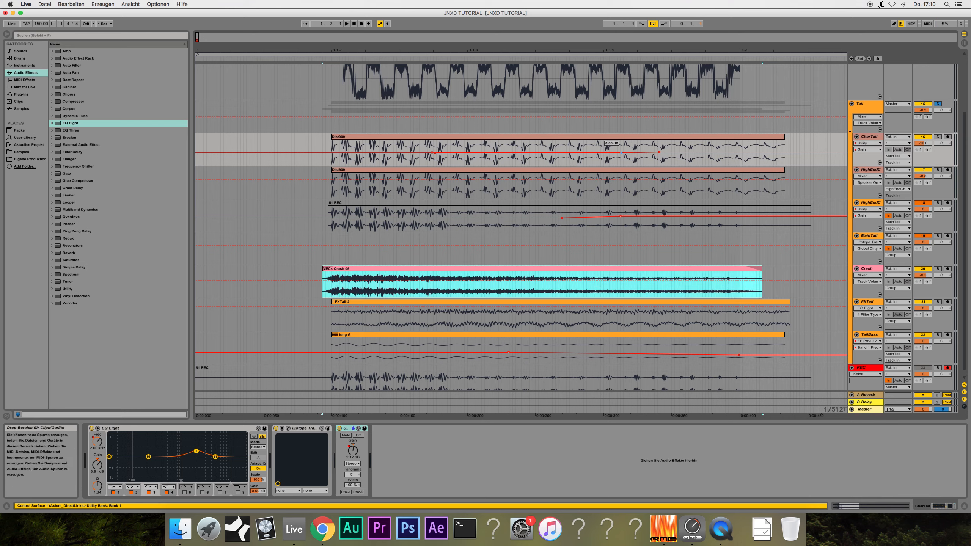
- Reshape the Utility gain automation on the CharTail track by shifting its later breakpoints earlier along the tail
click(588, 153)
key(space)
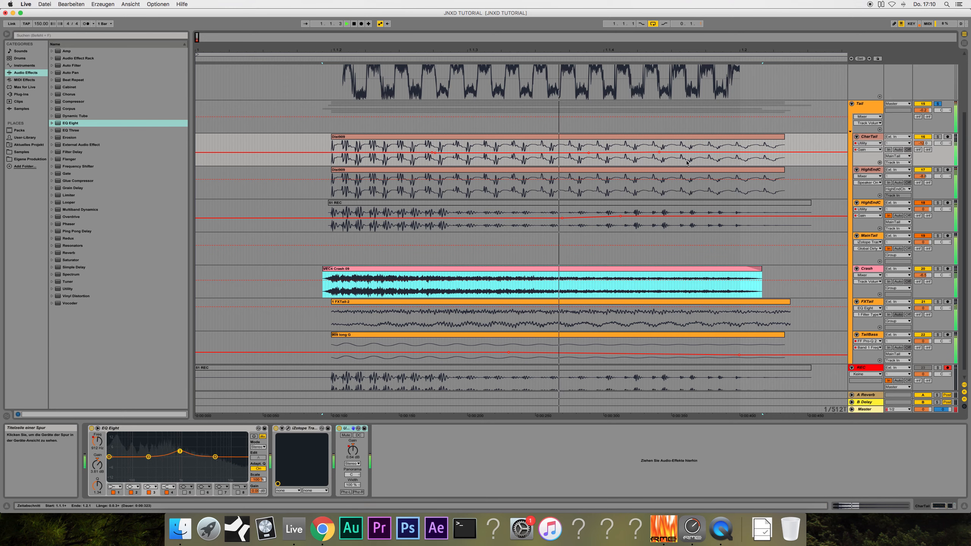
drag(577, 152, 539, 152)
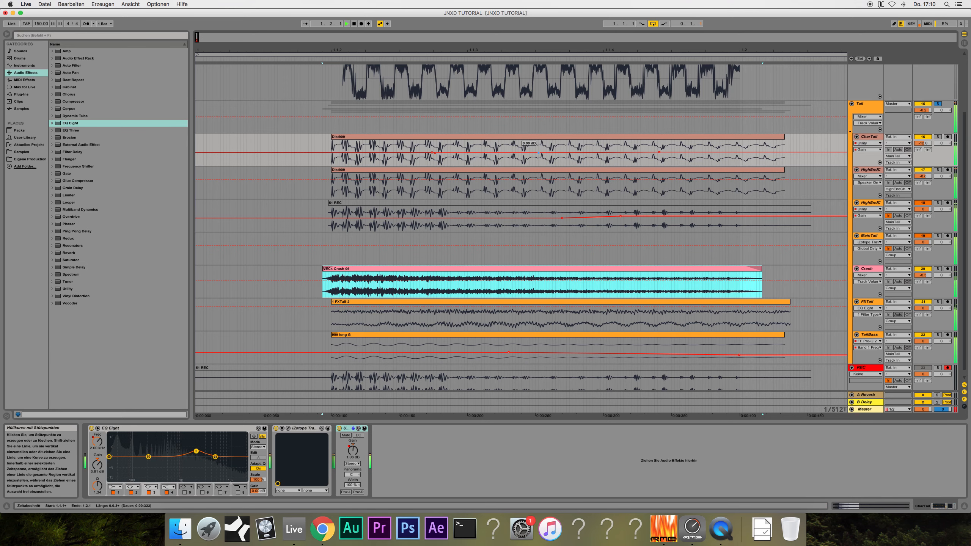
key(space)
drag(659, 152, 608, 153)
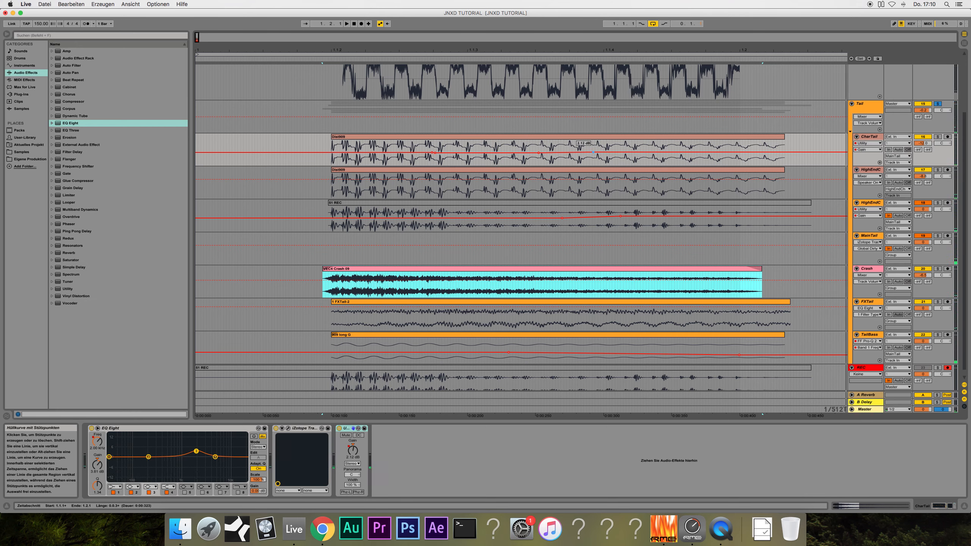
- Shift the start and end of the Utility gain automation rise earlier on the HighEndC track that holds the REC clip
click(618, 216)
key(space)
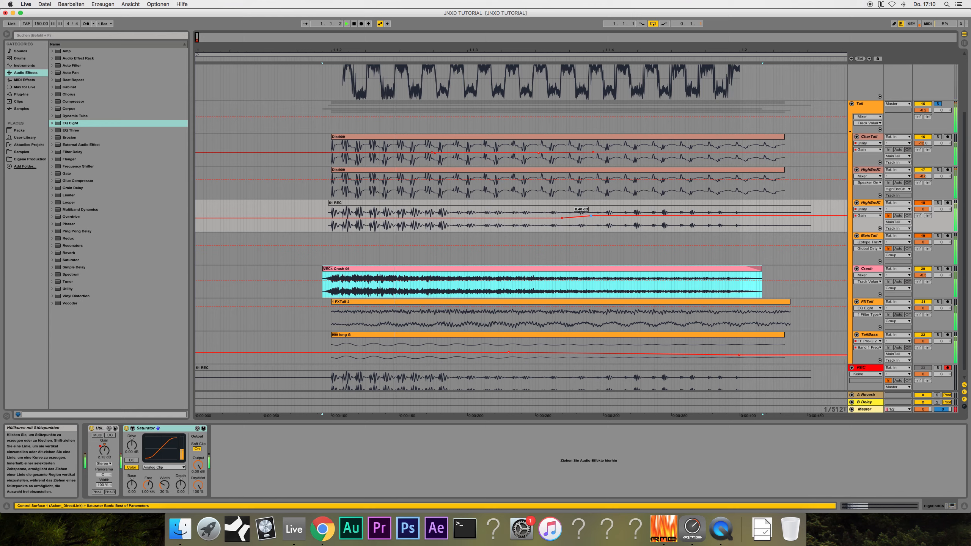
drag(558, 220, 481, 219)
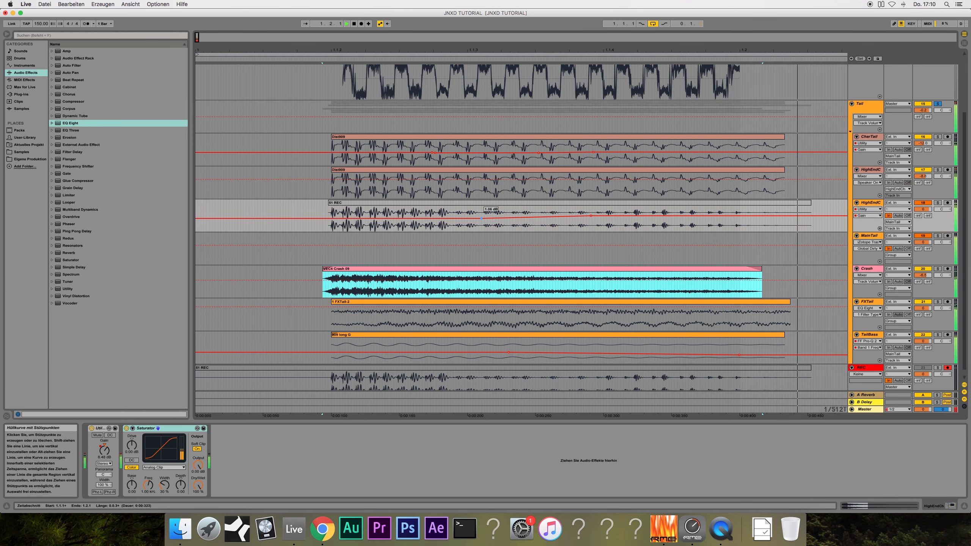
drag(591, 217, 561, 215)
scroll(712, 263, down, 1)
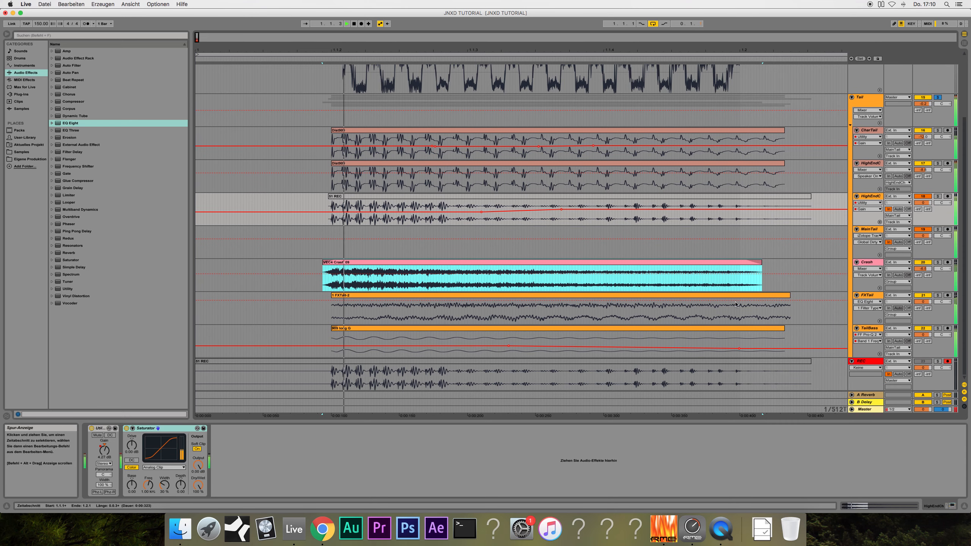
- Boost the FXTail EQ's fourth band near 6.7 kHz with the track soloed, and return the solo to the Tail group
click(867, 296)
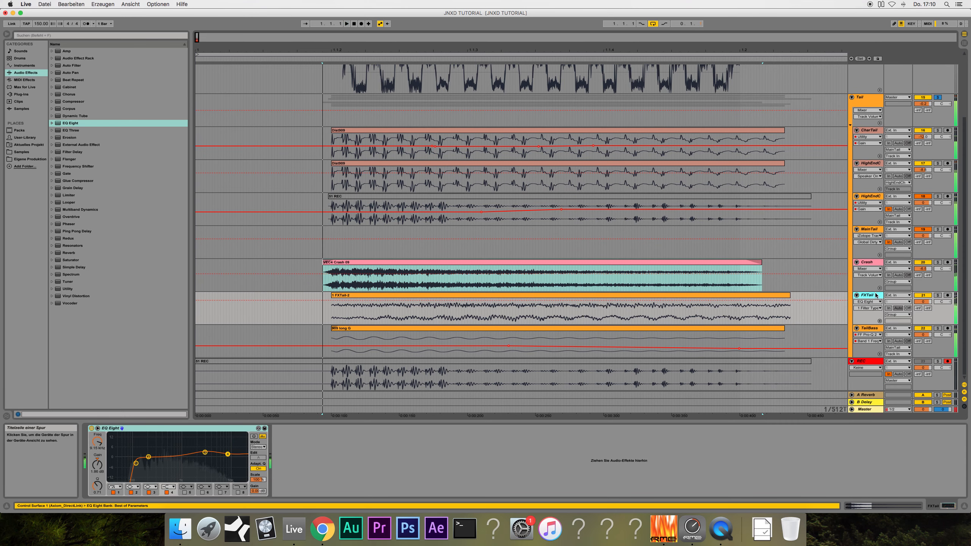
click(937, 295)
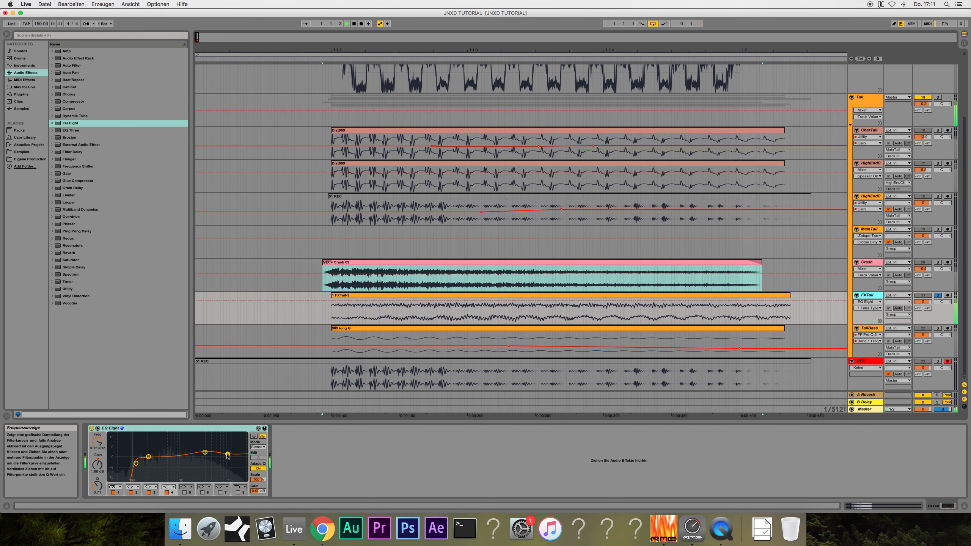
drag(228, 455, 221, 448)
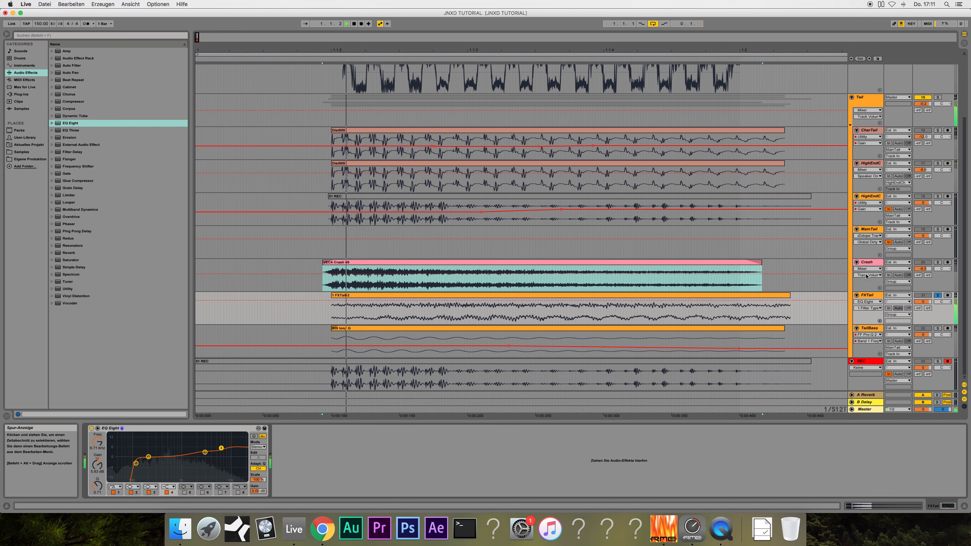
click(937, 97)
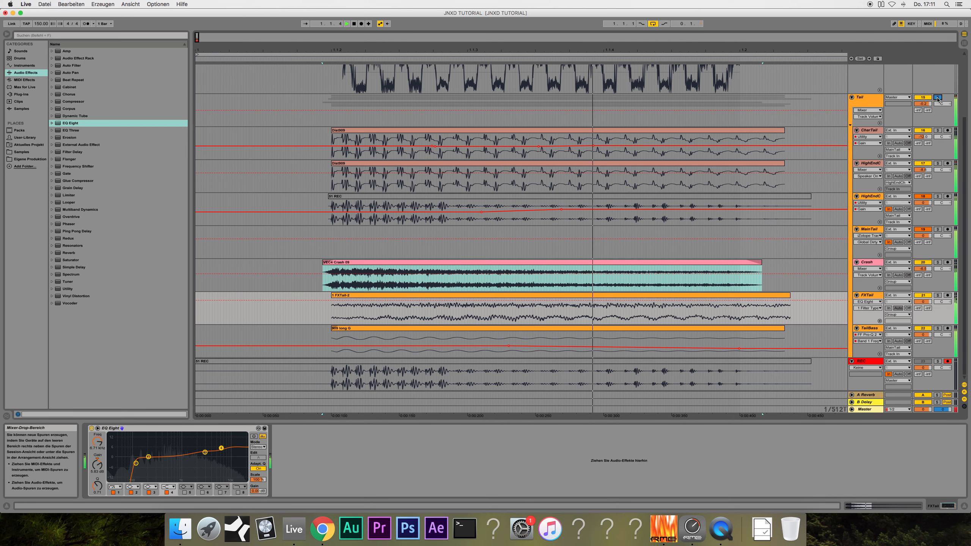
- Try iZotope Trash 2 with the Amp Drainer distortion on the Tail group, and remove the plug-in
click(871, 99)
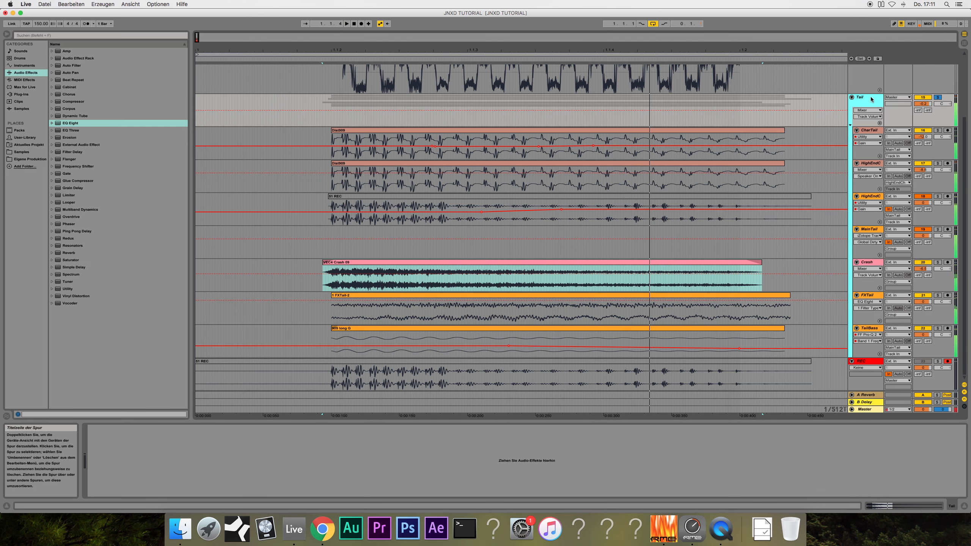
click(21, 94)
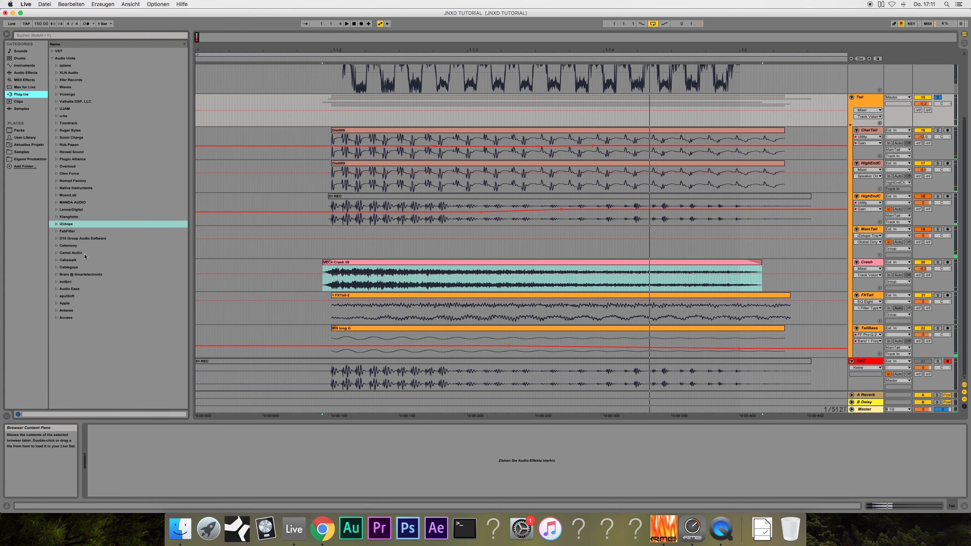
click(56, 225)
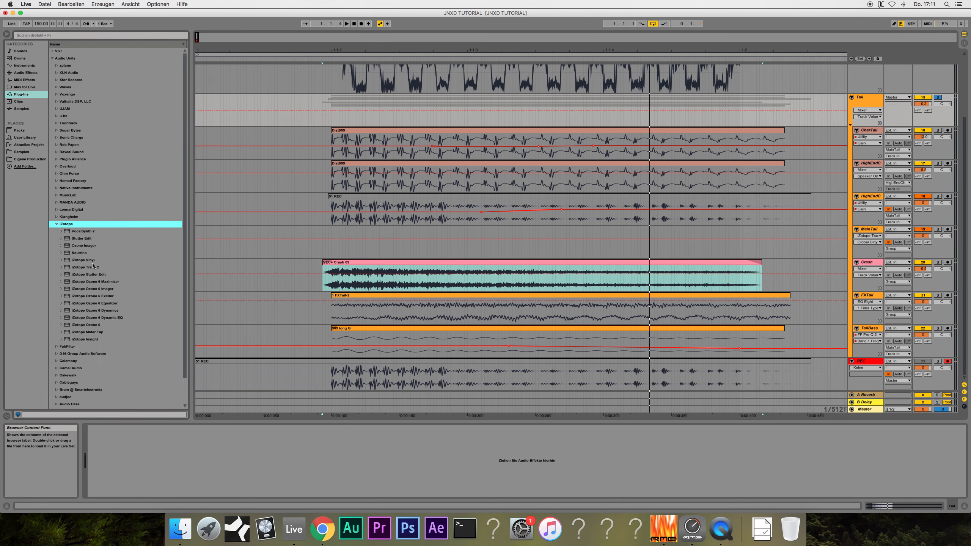
drag(93, 266, 230, 223)
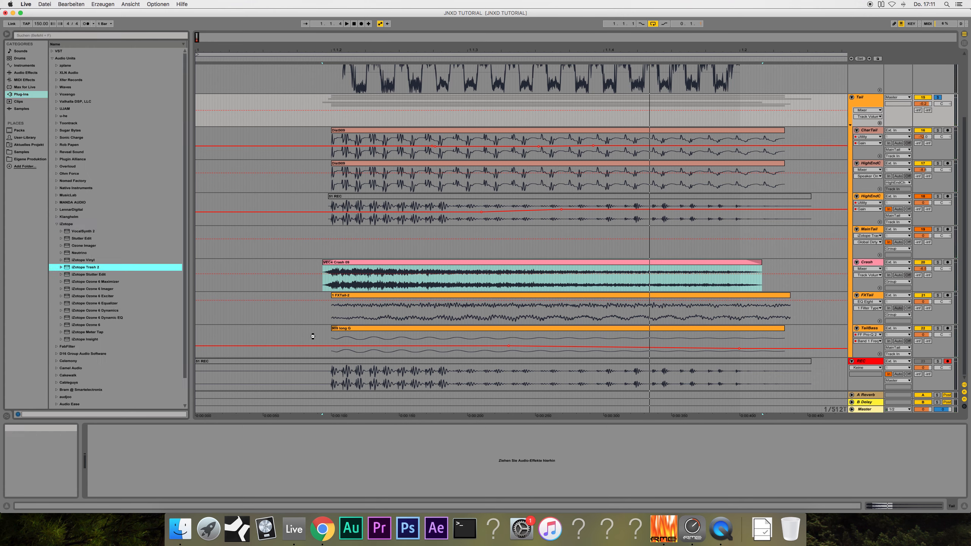
key(space)
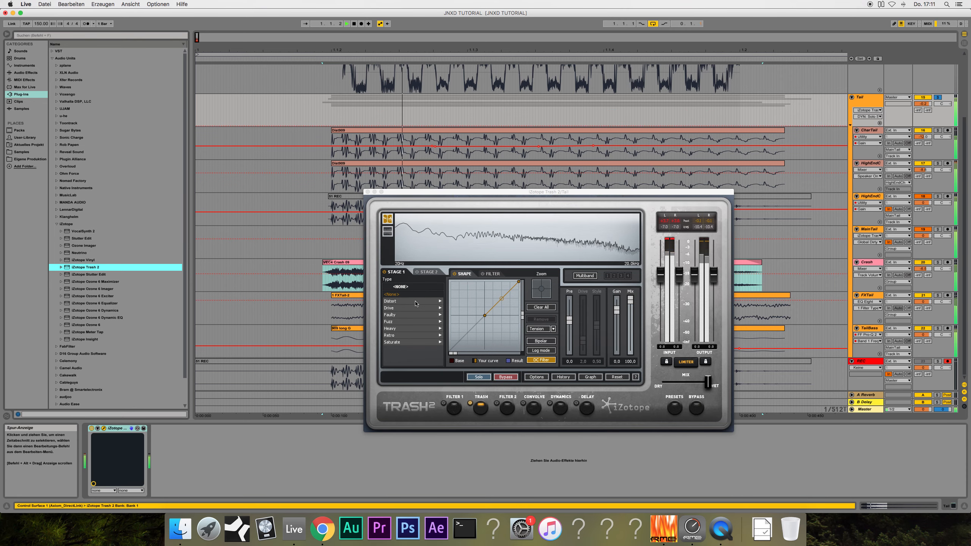
click(413, 302)
click(407, 295)
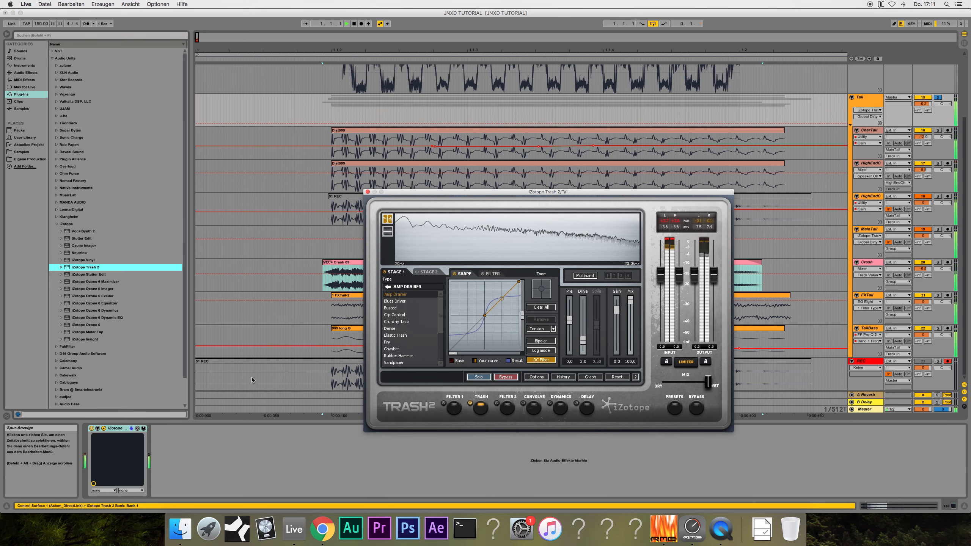
click(116, 428)
key(space)
- Insert a Saturator on the Tail group with an EQ Eight in front of it, and boost the EQ's second band in the lows
click(23, 74)
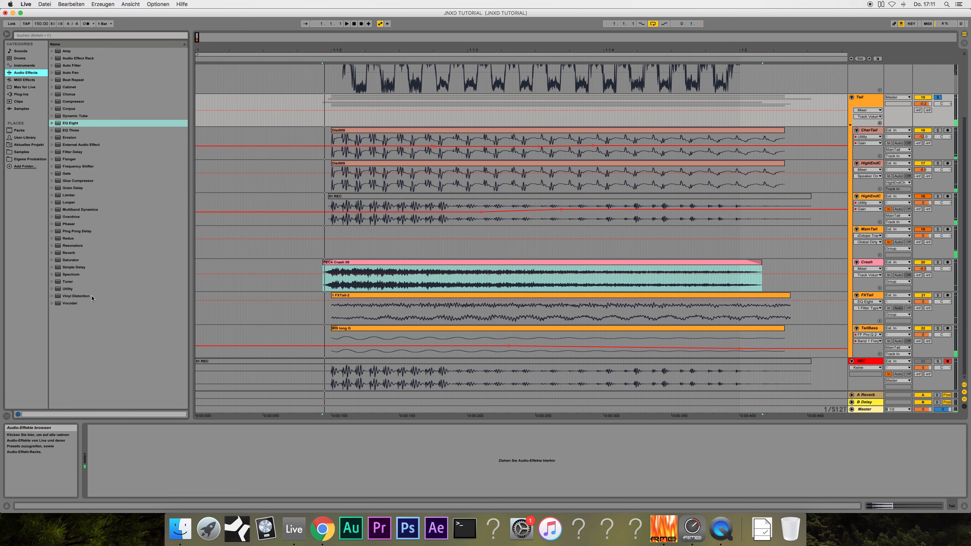
drag(68, 261, 151, 444)
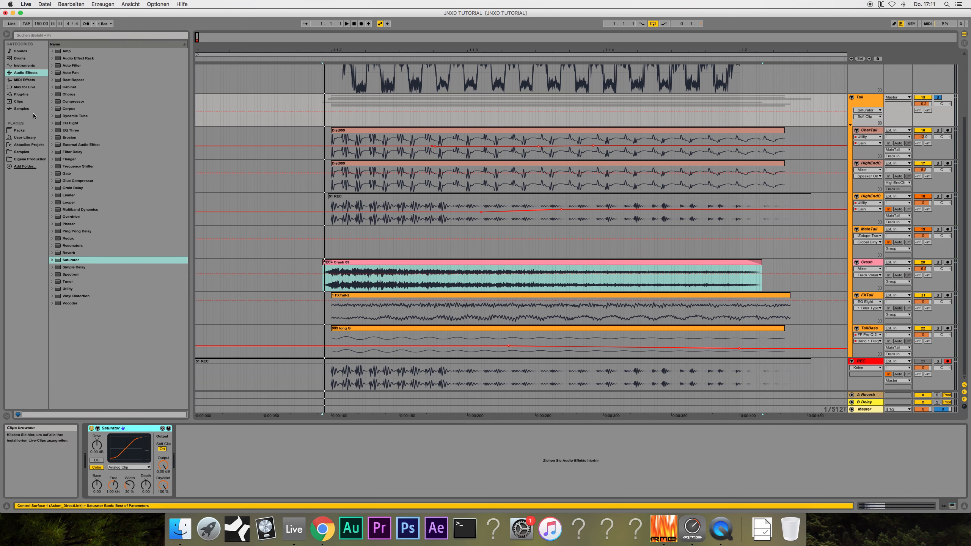
drag(70, 124, 125, 452)
key(space)
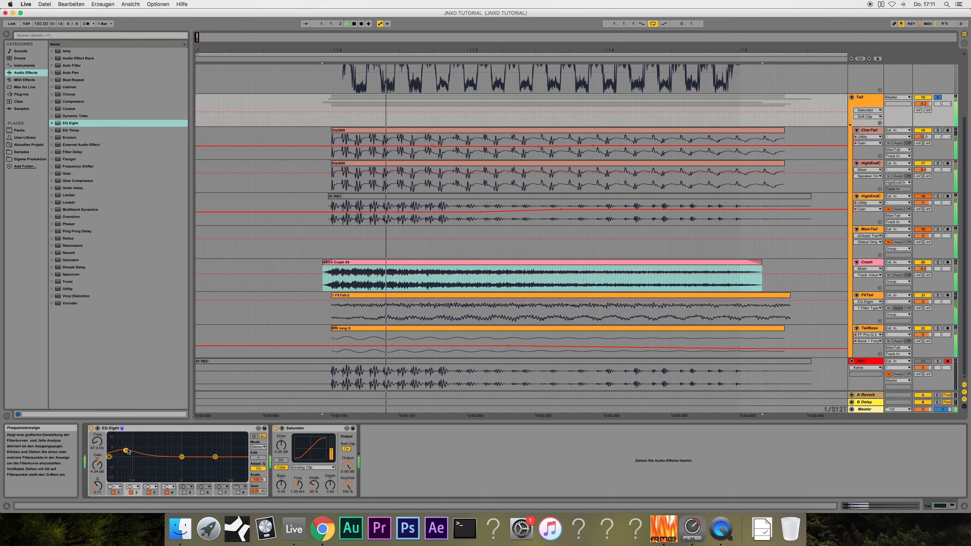
- Using the JNXD Kick as reference, cut the Tail EQ near 190 Hz with band 3 and 520 Hz with band 5, and raise band 2
key(space)
scroll(509, 273, up, 5)
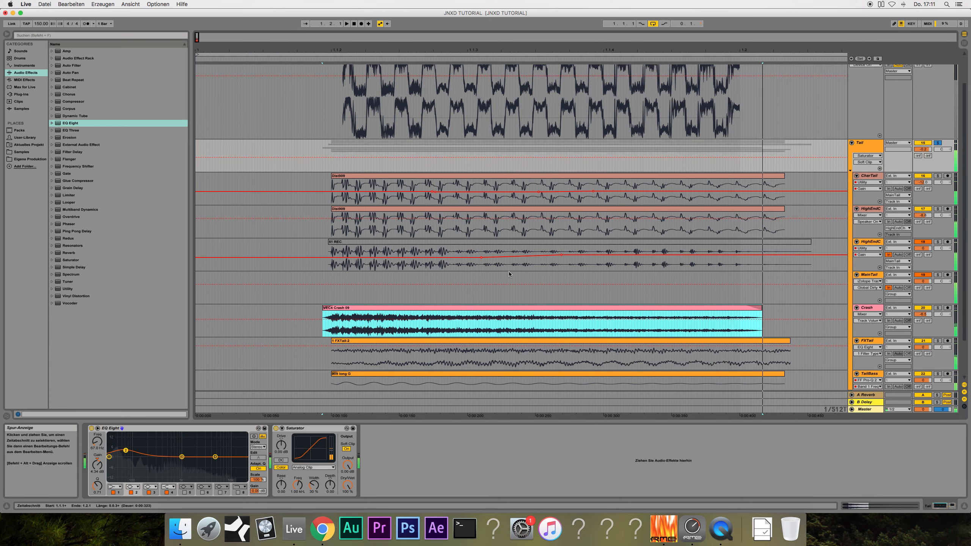
click(938, 88)
key(space)
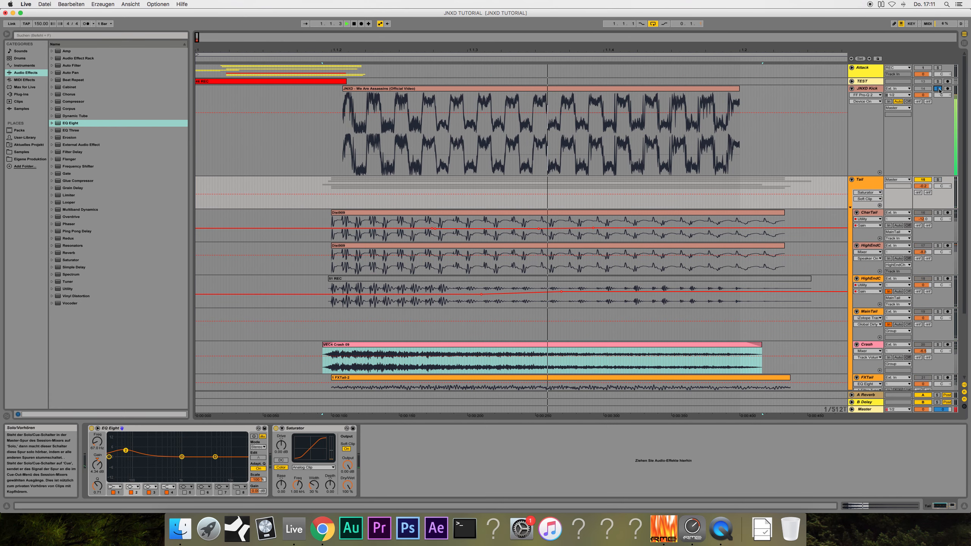
click(939, 89)
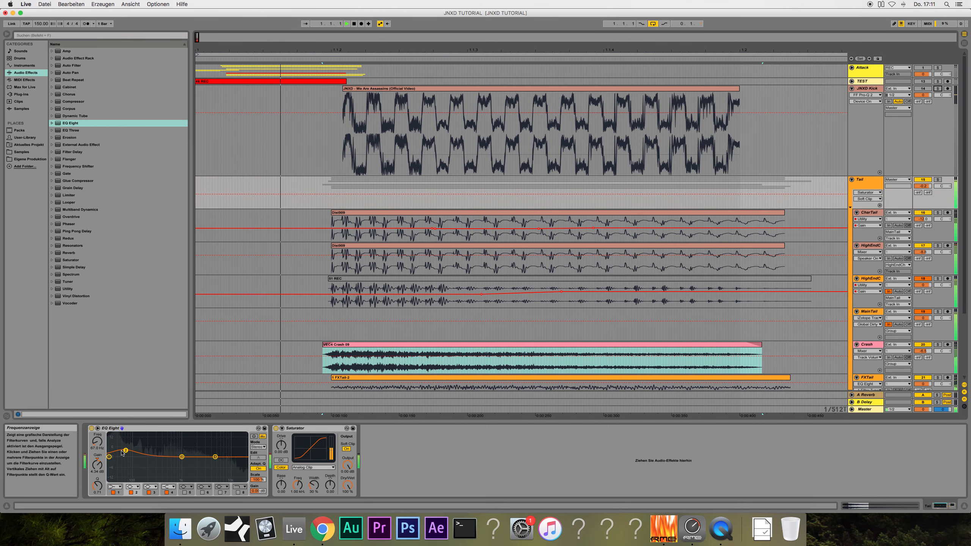
drag(128, 450, 146, 458)
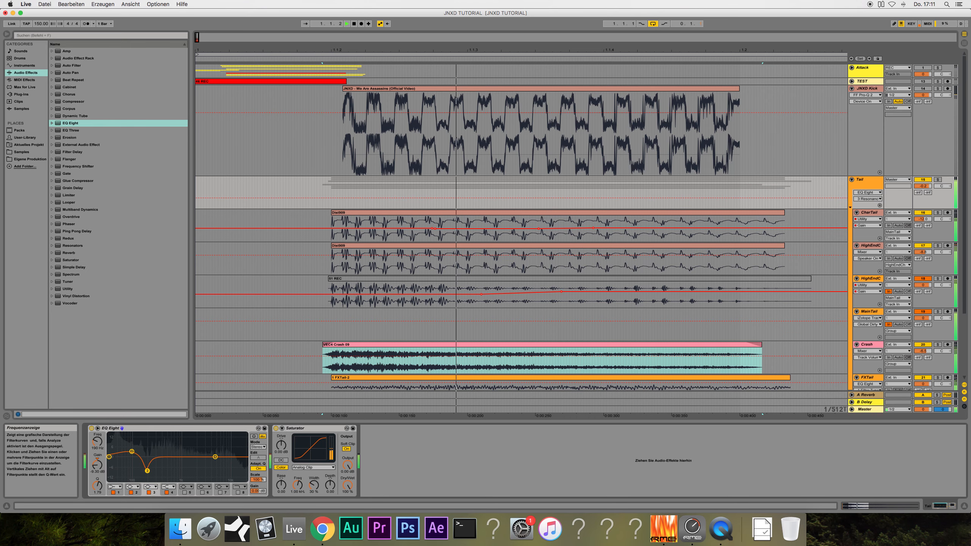
click(185, 493)
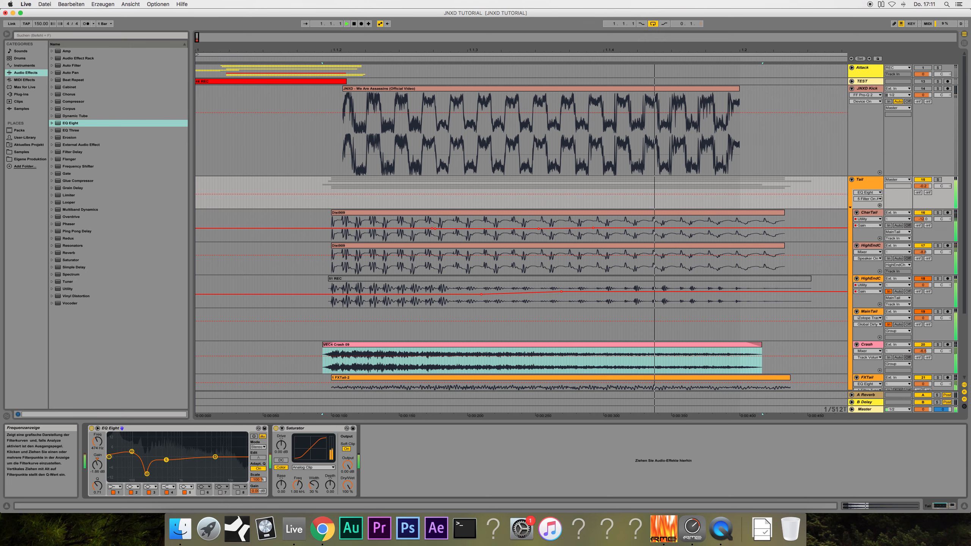
drag(98, 485, 97, 484)
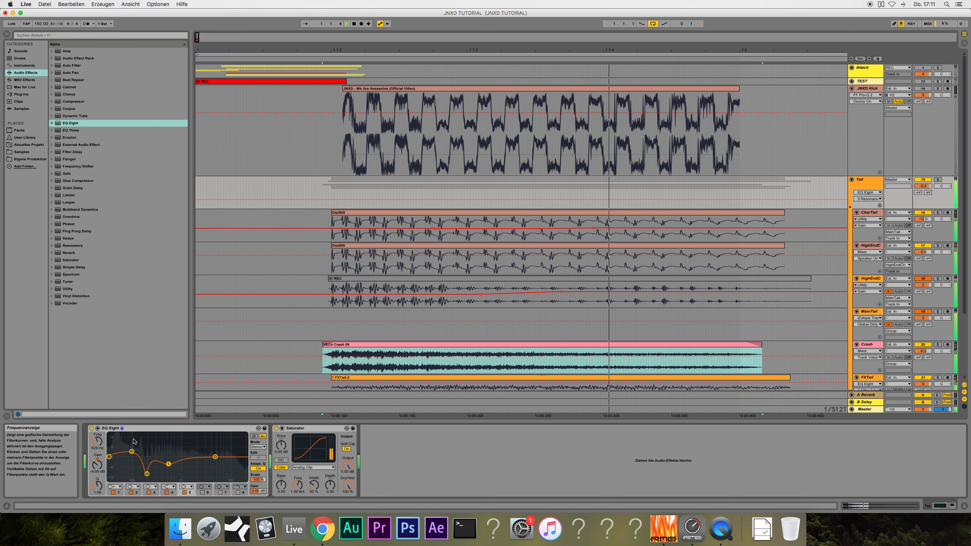
drag(132, 452, 131, 449)
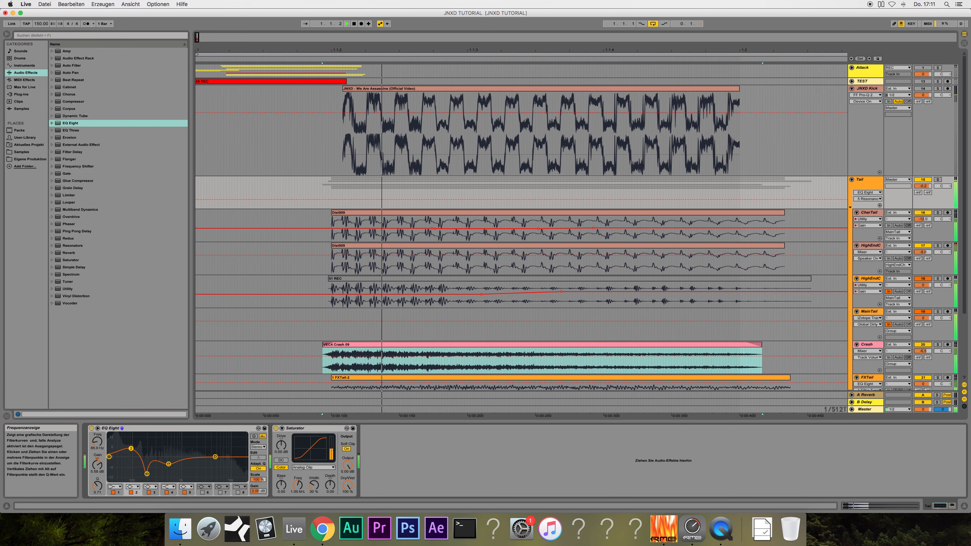
- Fine-tune the Tail EQ against the soloed JNXD Kick: band 2 boost near 82 Hz and band 4 raised about 2.1 dB near 5 kHz
click(938, 89)
click(937, 89)
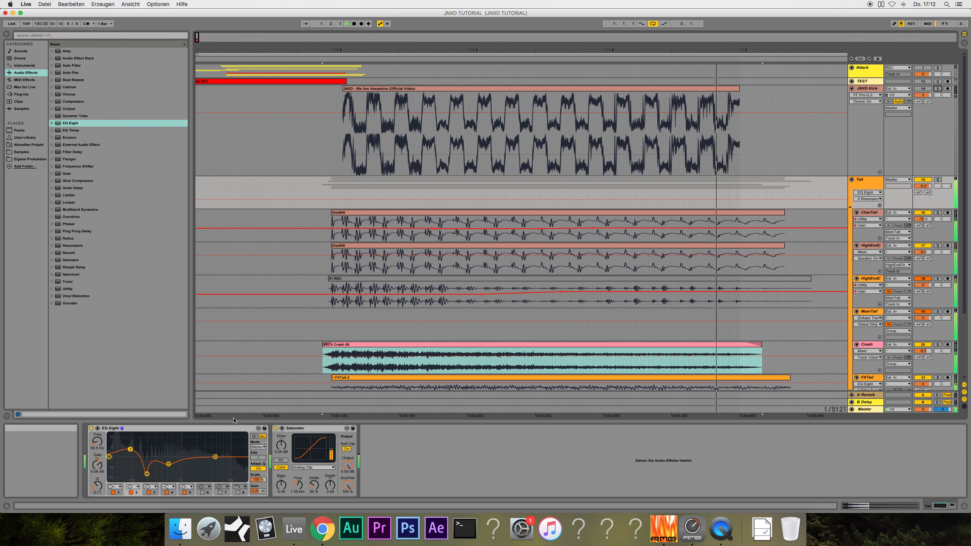
drag(131, 451, 130, 449)
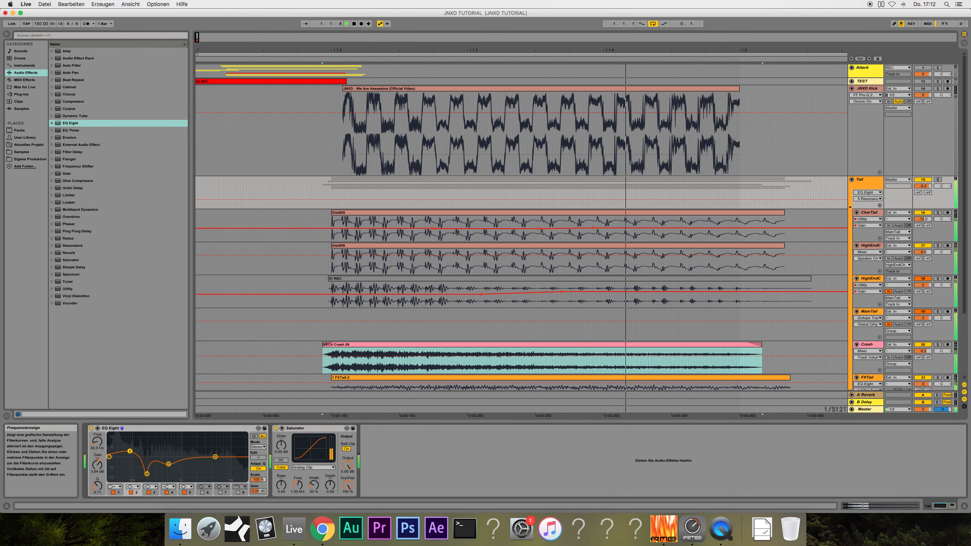
drag(215, 459, 215, 456)
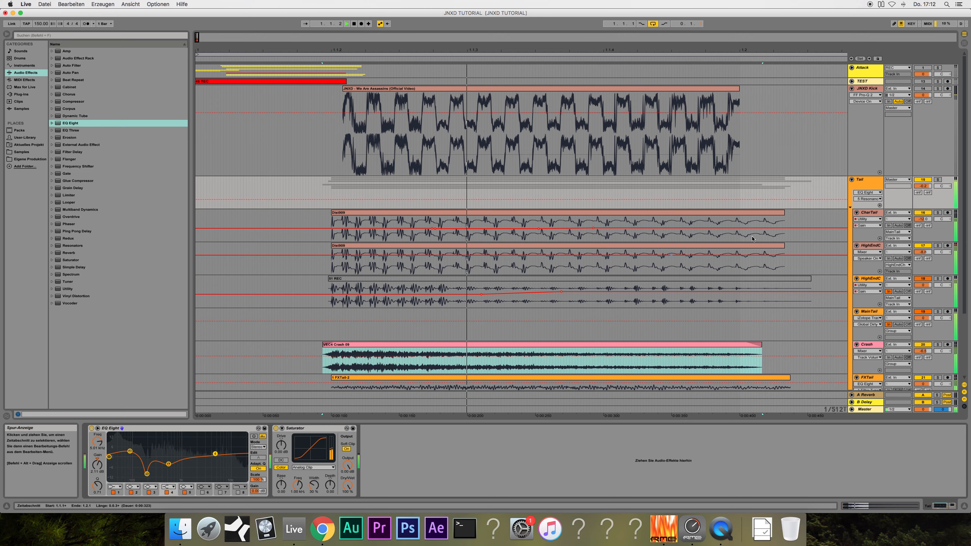
click(937, 89)
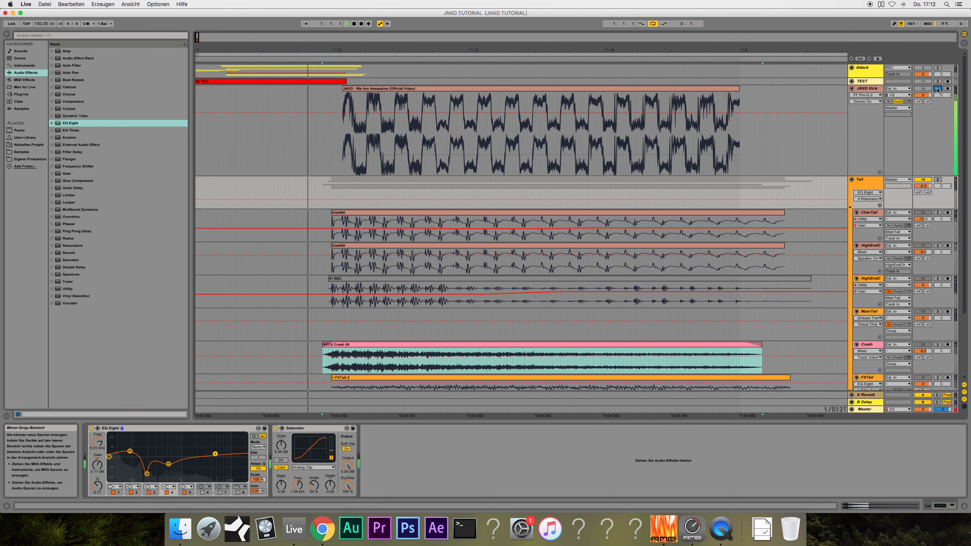
click(938, 89)
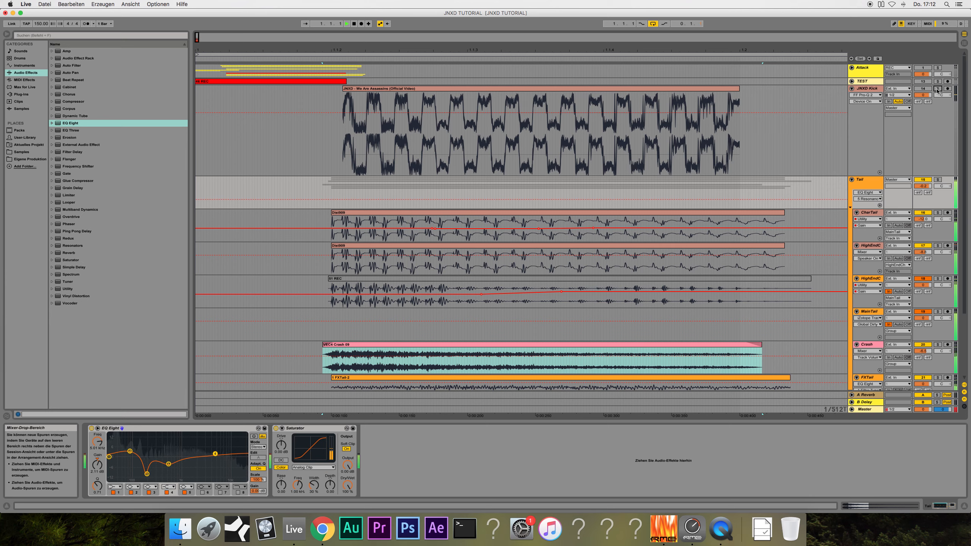
click(937, 88)
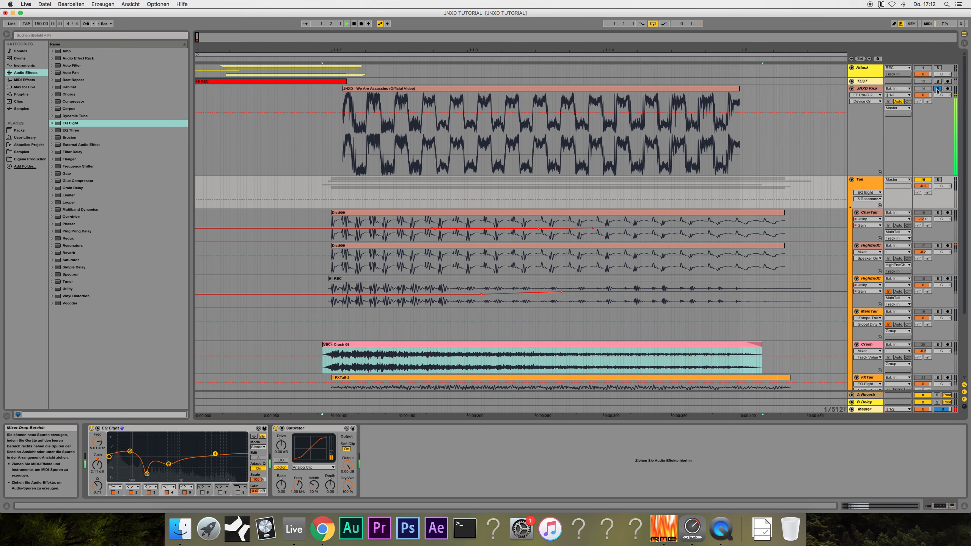
click(937, 89)
- Reverse the sample of the crash clip on the Crash track
scroll(772, 253, down, 3)
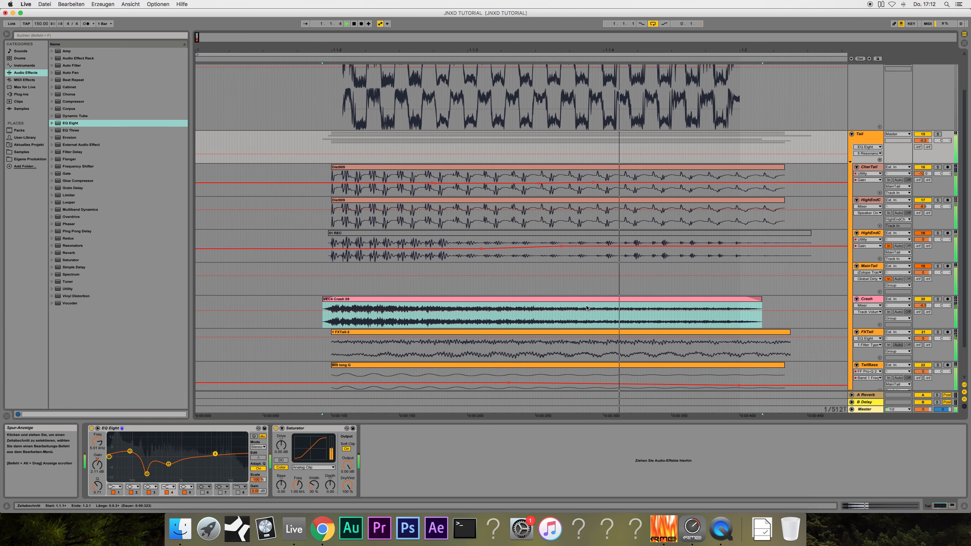
double_click(586, 308)
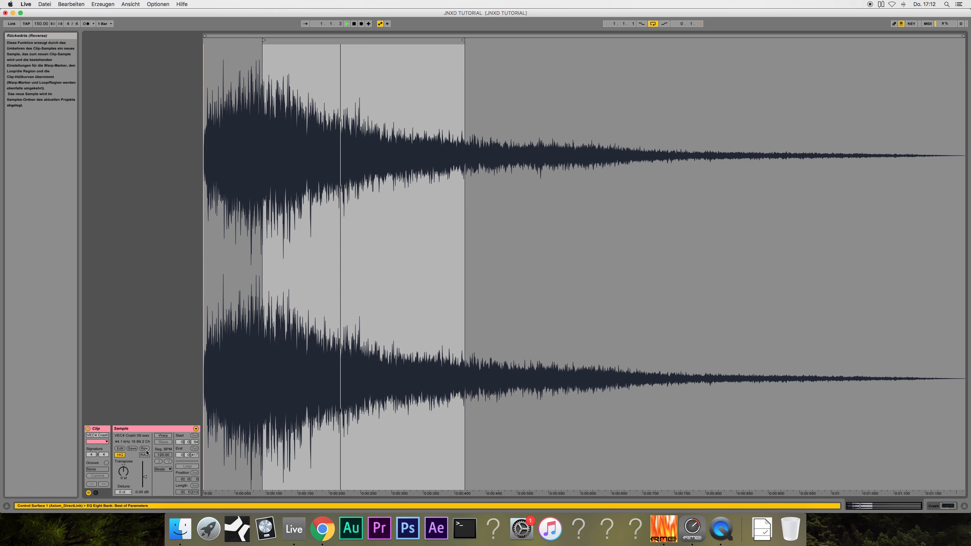
click(144, 448)
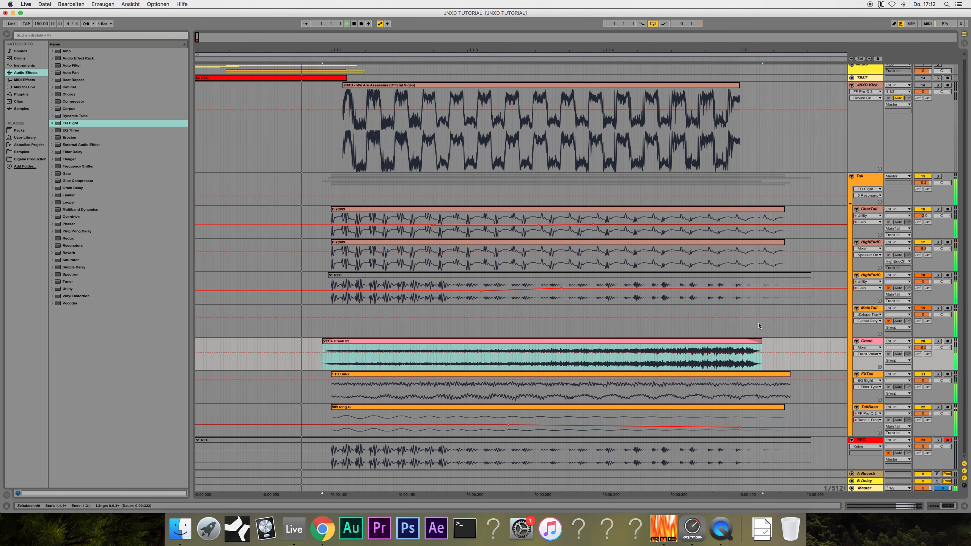
- Compare against the soloed JNXD Kick, then lower the Crash track's volume to about -11.9 dB
scroll(841, 206, up, 1)
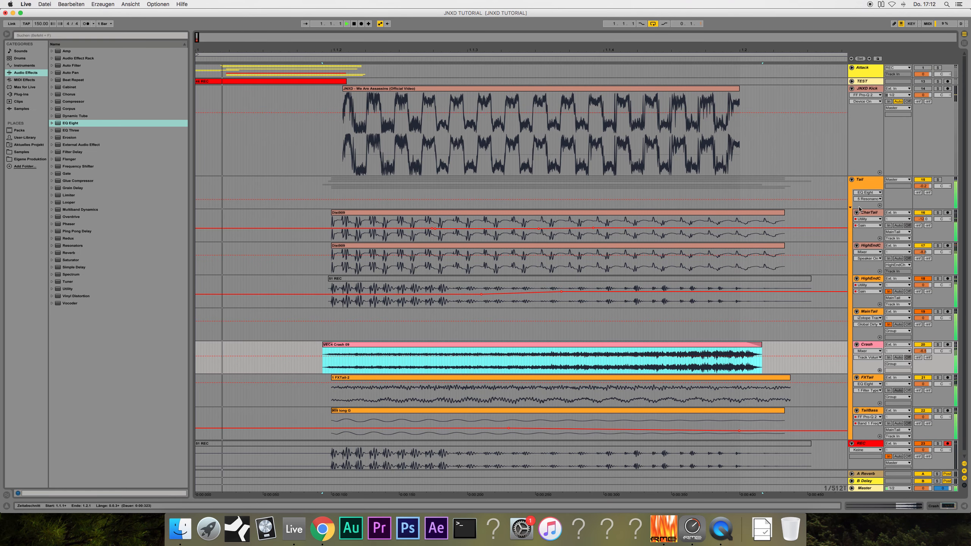
click(938, 88)
click(938, 89)
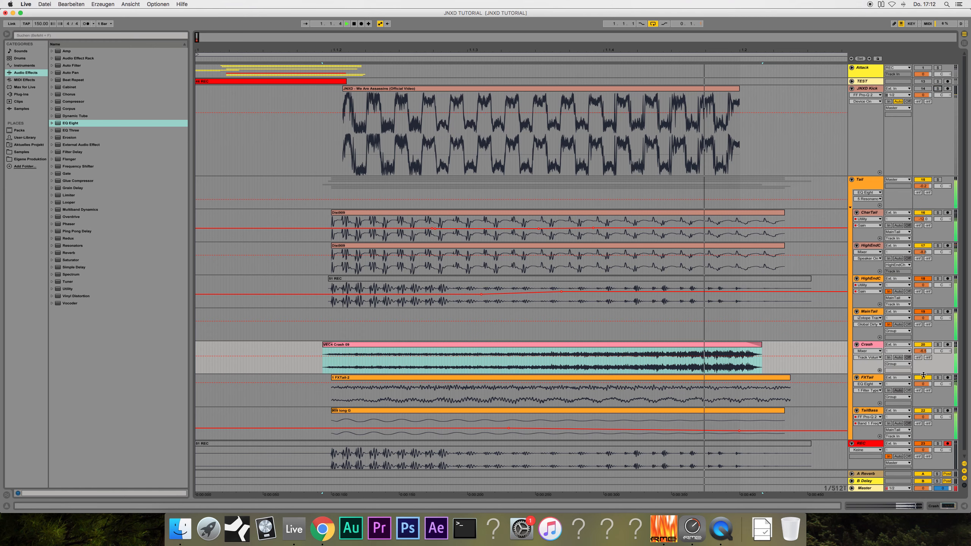
drag(923, 350, 923, 371)
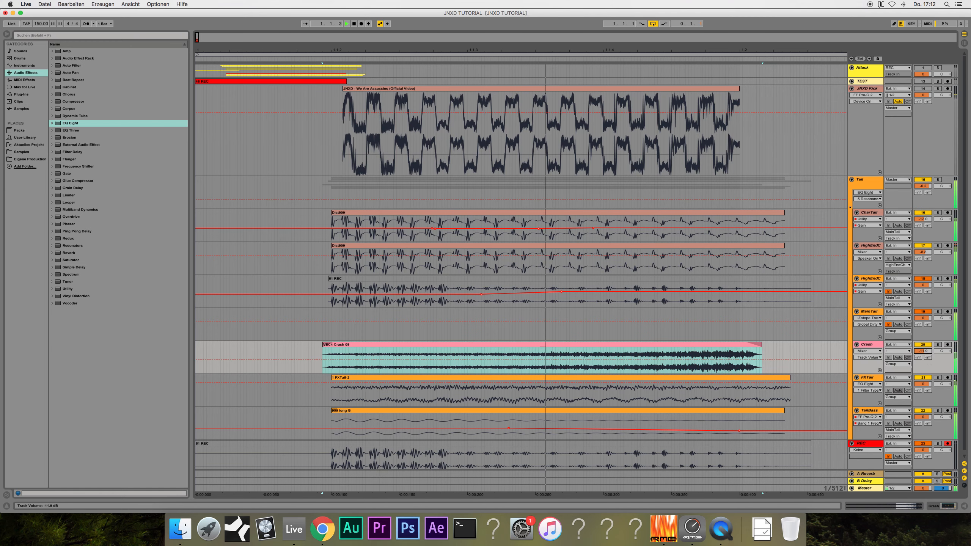
- Insert an Erosion after the Saturator on the Tail group and set it to Wide Noise mode
click(684, 205)
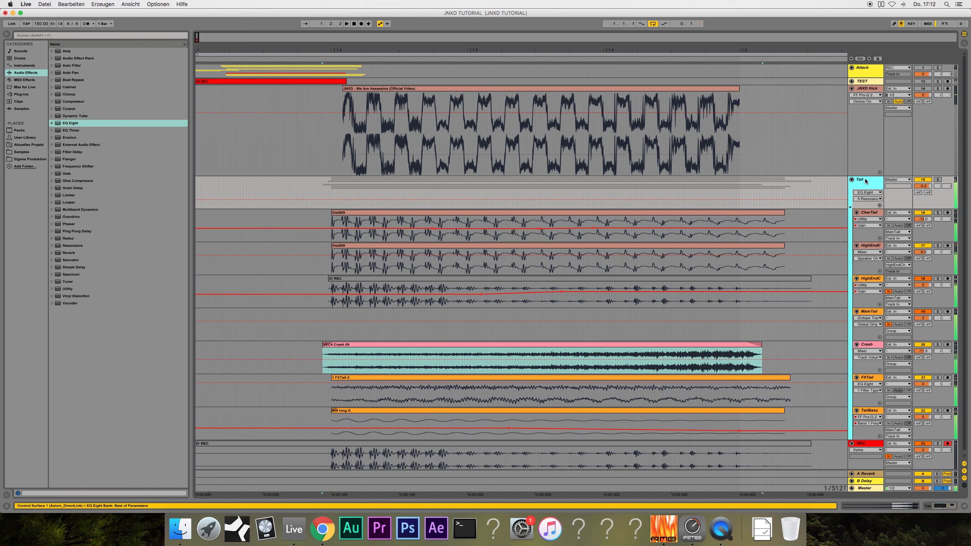
double_click(866, 181)
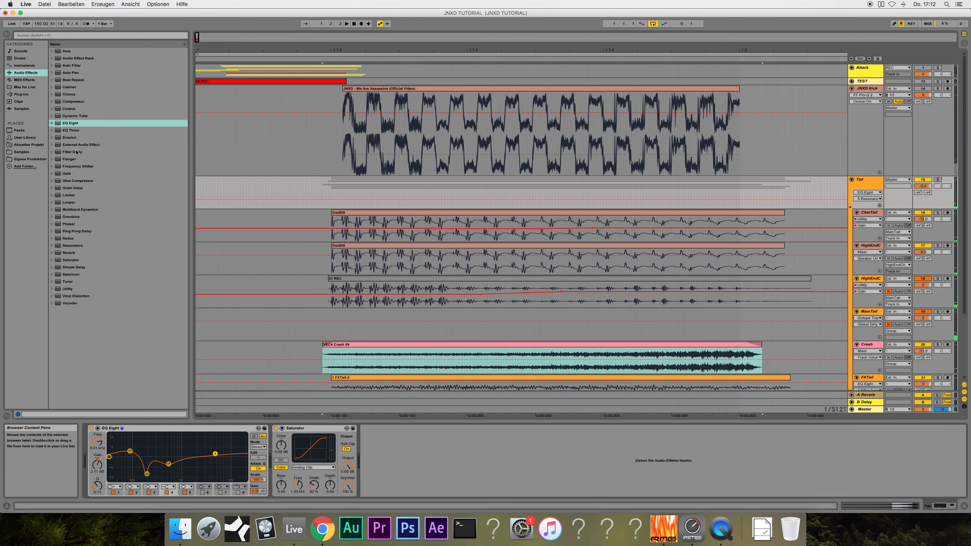
drag(76, 137, 394, 449)
click(388, 472)
key(space)
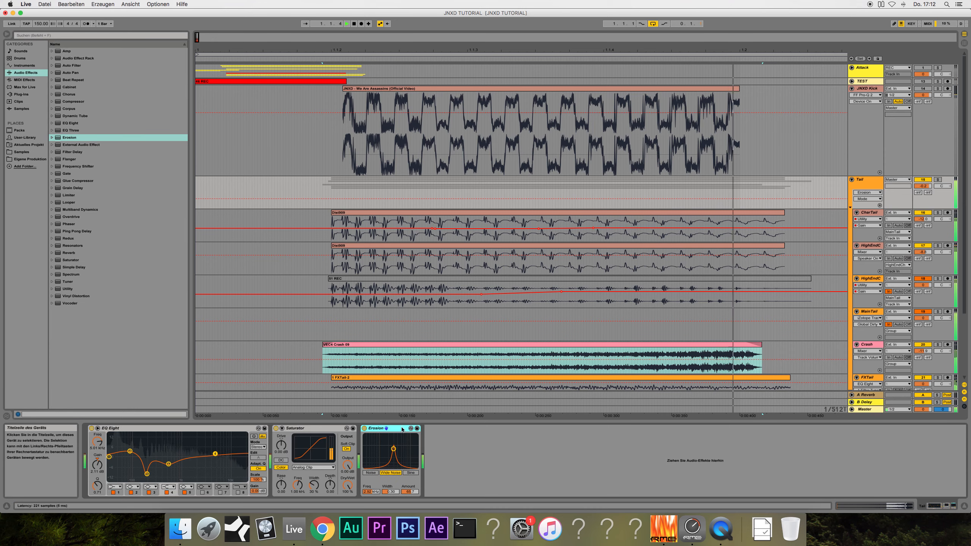
- Duplicate the Tail's Erosion, move the copy's frequency up to about 7 kHz, and raise the first Erosion's amount near 2 kHz
key(super+d)
mouse_move(457, 449)
mouse_down()
mouse_move(468, 449)
mouse_move(456, 439)
mouse_move(469, 450)
mouse_up()
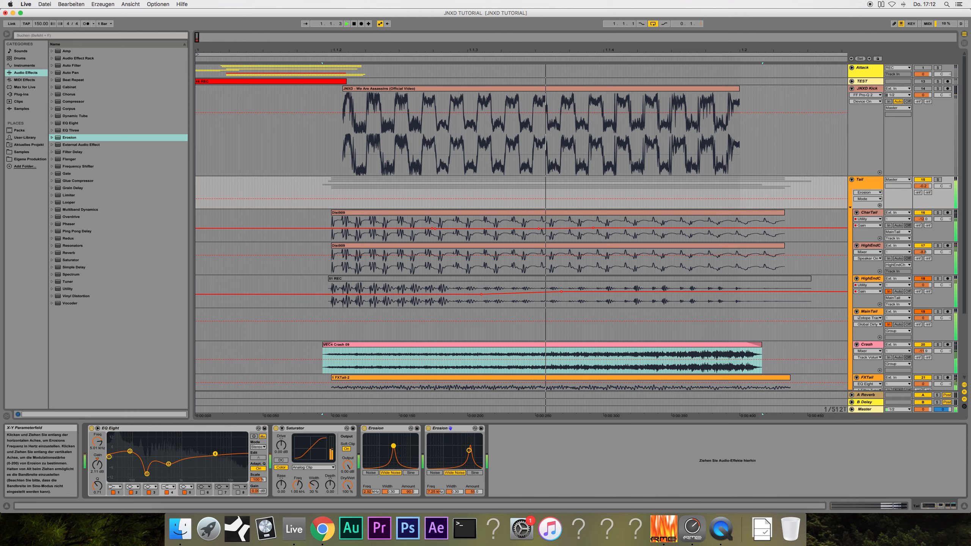
drag(393, 449, 390, 445)
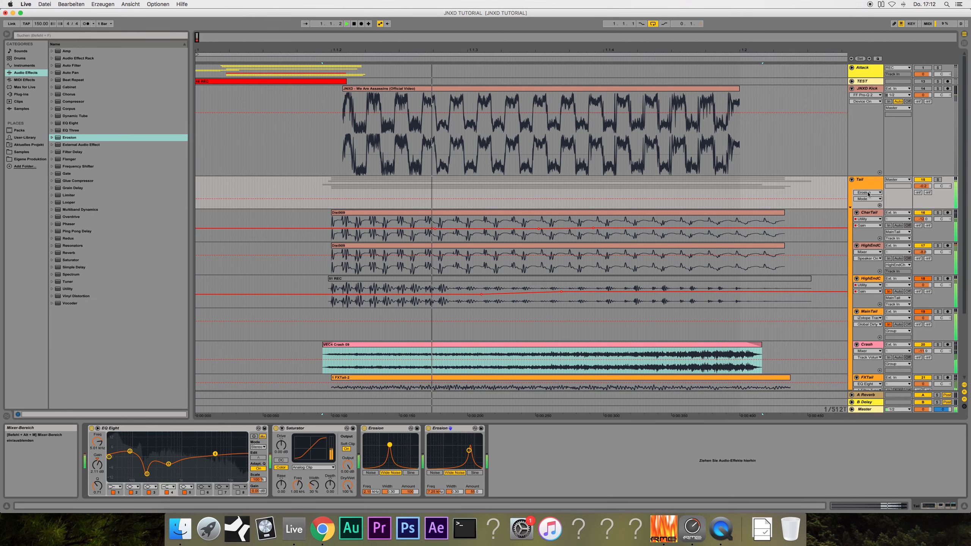
- Compare the Tail group's sound with the JNXD Kick by briefly soloing the reference
click(875, 182)
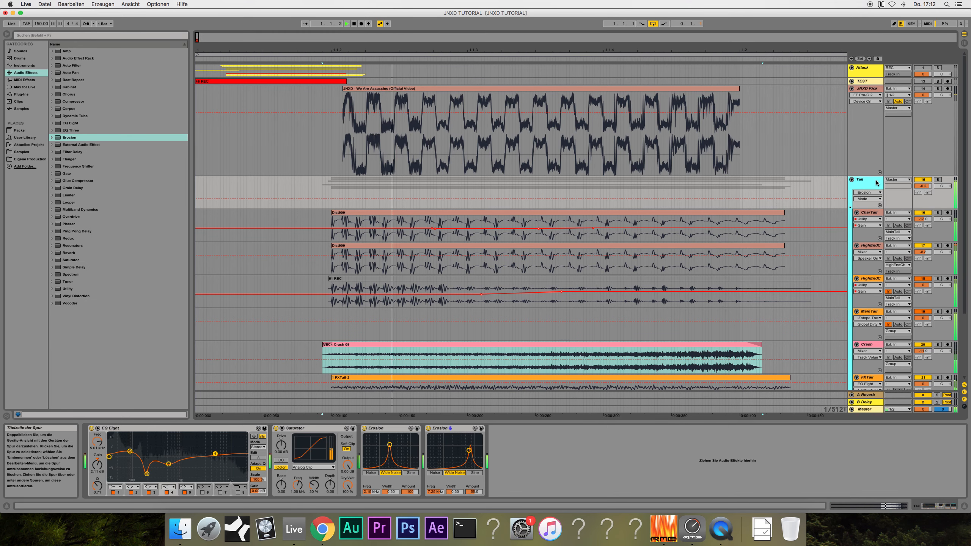
click(938, 89)
click(937, 89)
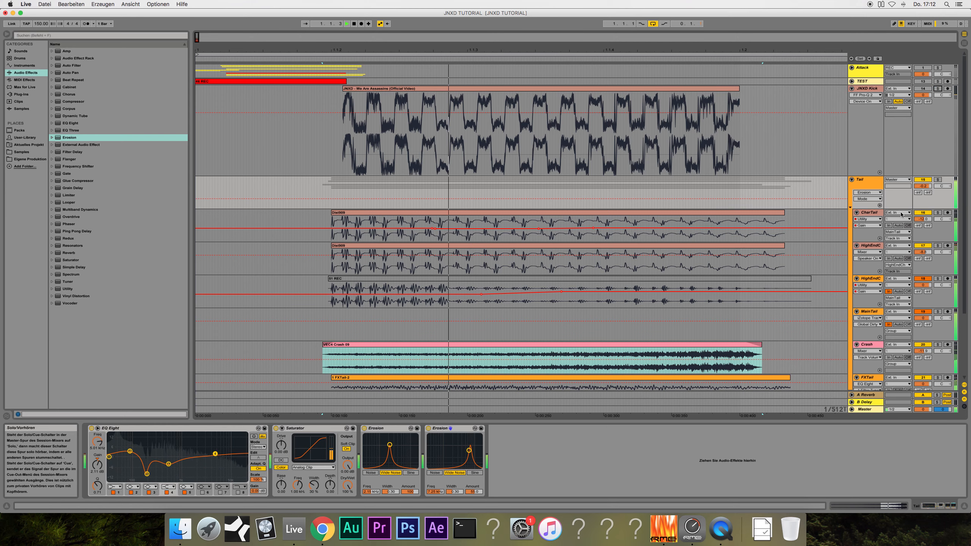
- Automate the band 4 gain of the second EQ Eight on the upper HighEndC track so it falls toward the tail's end
click(870, 247)
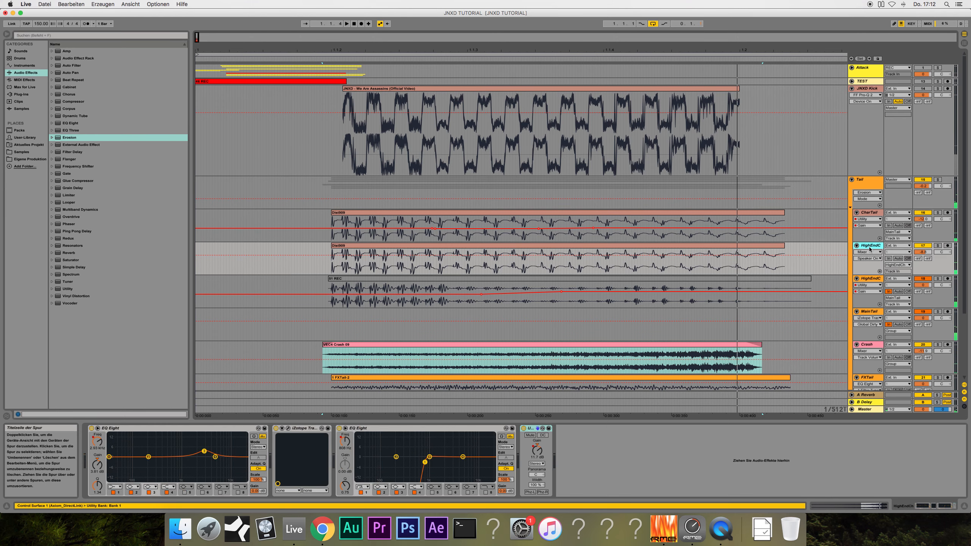
click(870, 279)
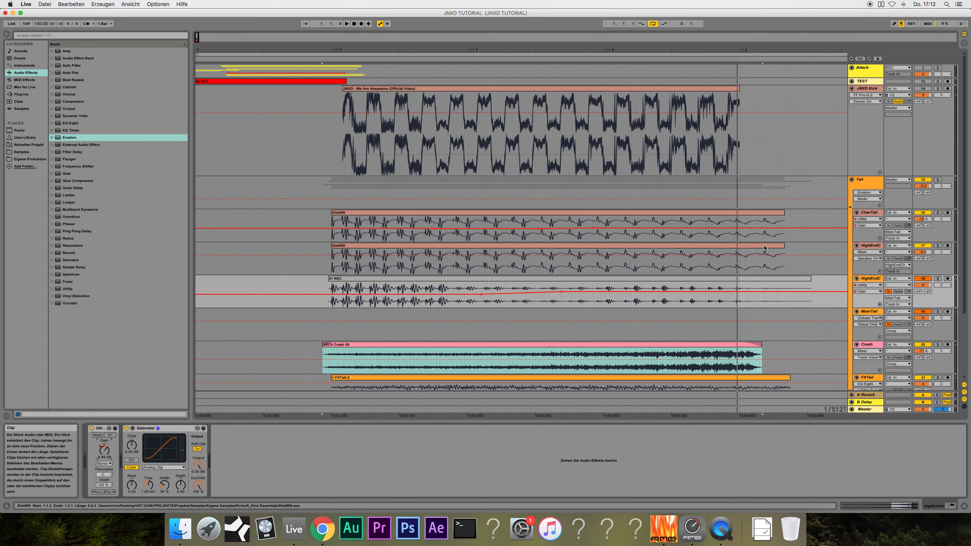
click(688, 264)
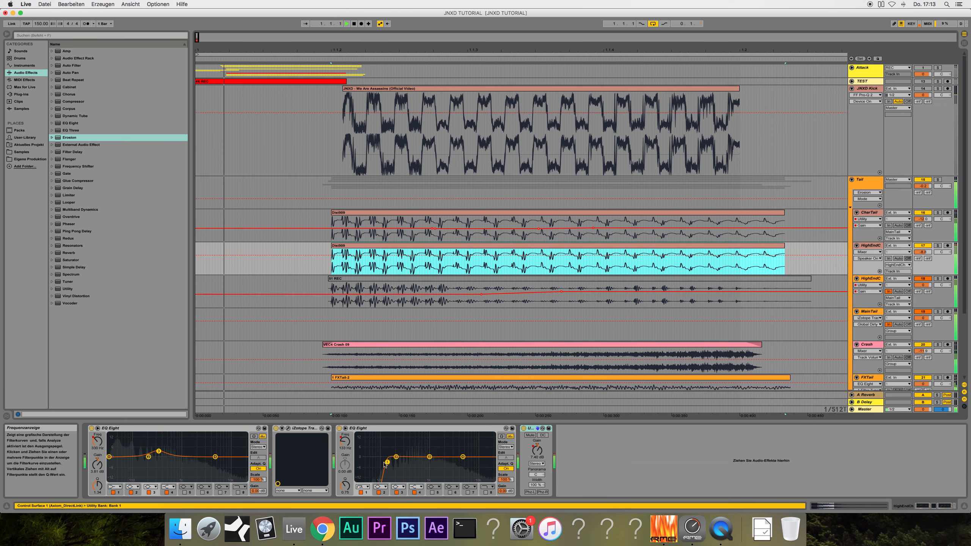
click(463, 457)
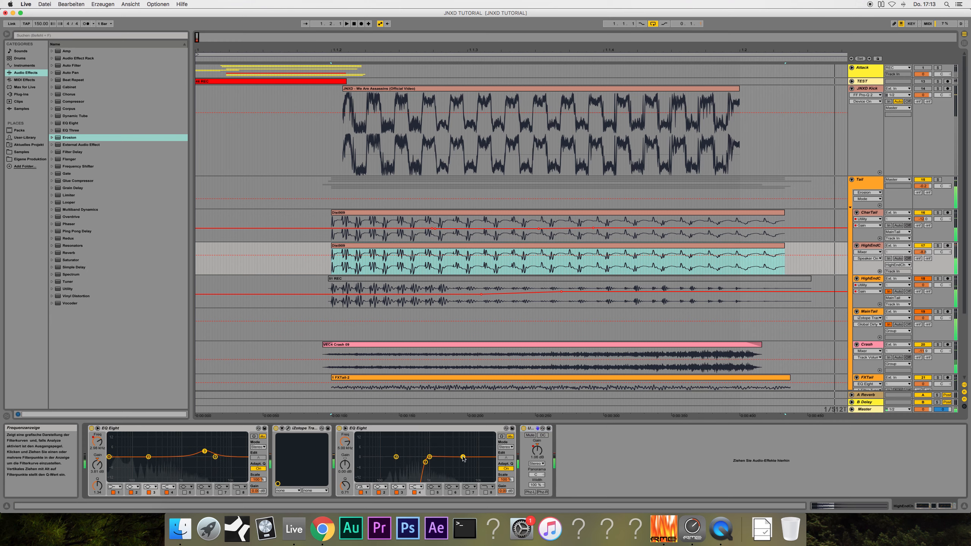
right_click(346, 466)
click(367, 468)
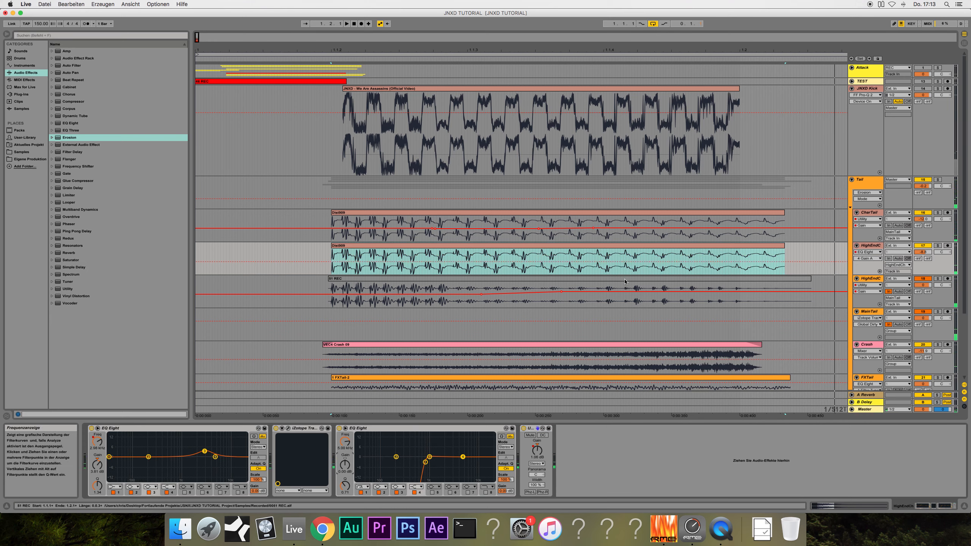
click(596, 262)
drag(739, 262, 739, 263)
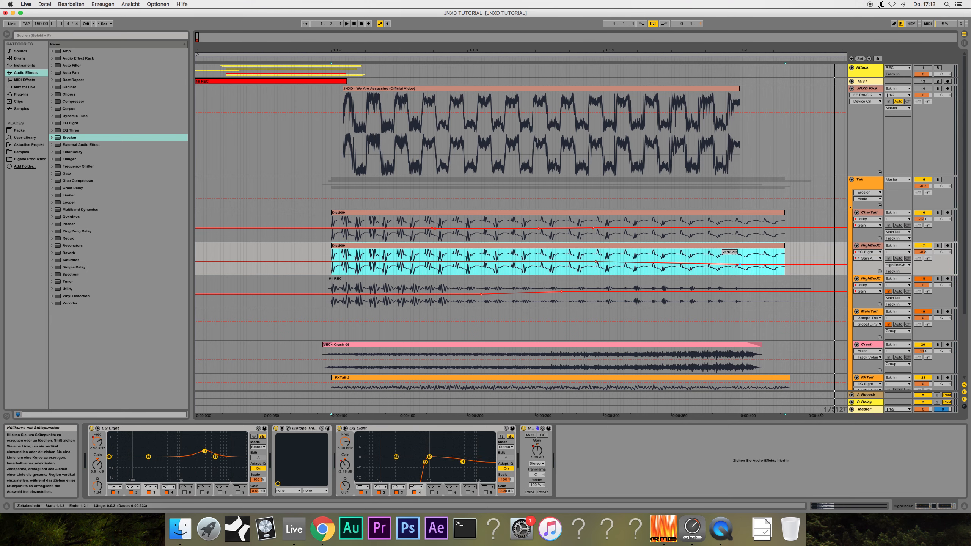
- Solo the Tail group during playback and move band 4 of its first EQ Eight up to about 9.3 kHz
key(space)
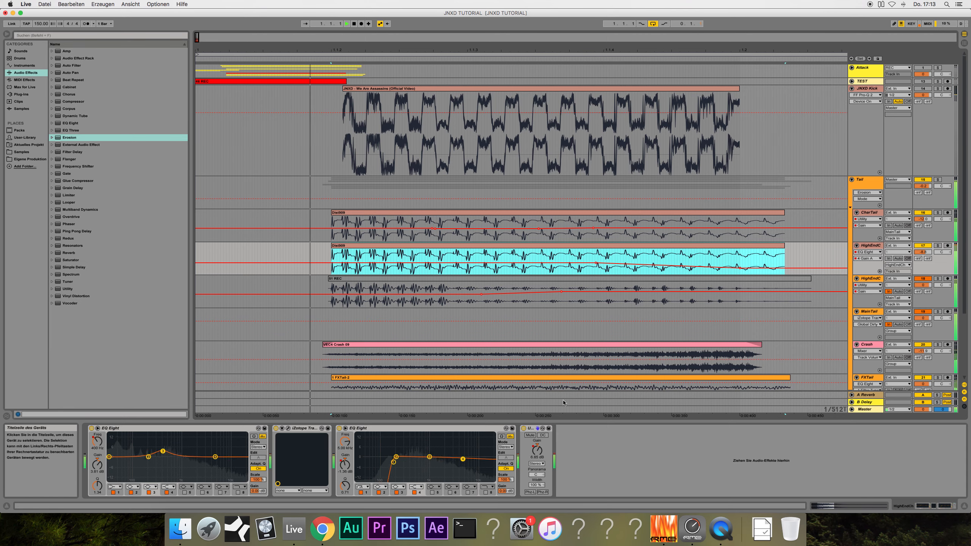
key(space)
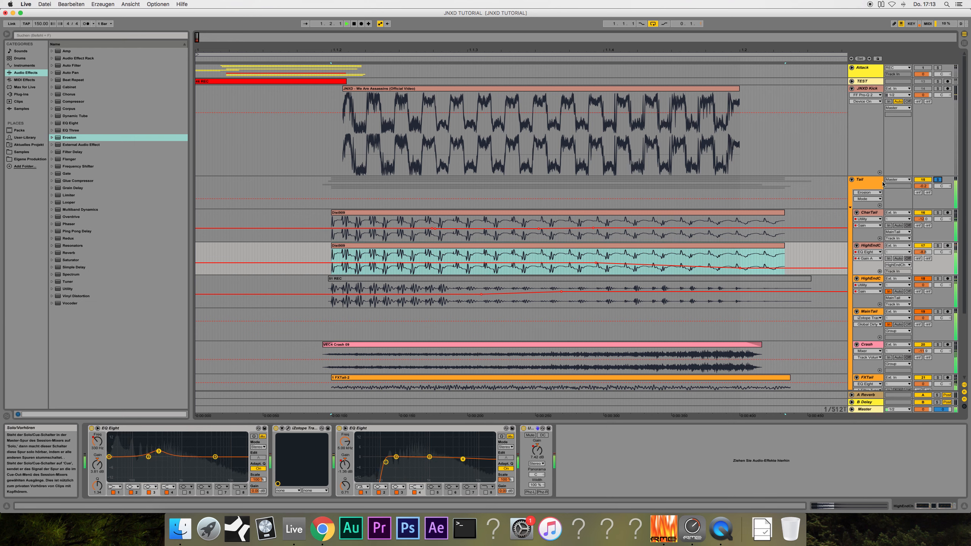
click(867, 181)
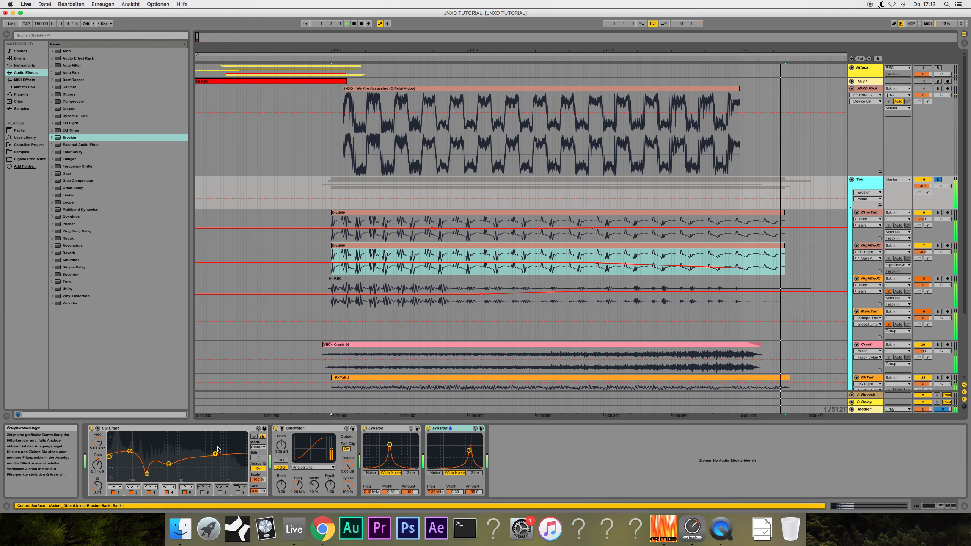
drag(215, 454, 216, 461)
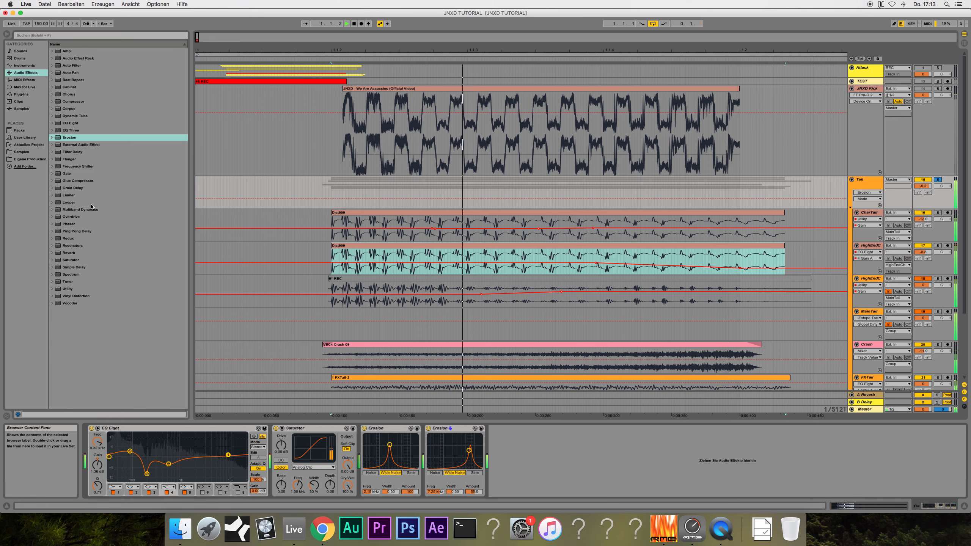
- Add an EQ Eight at the end of the Tail chain, cutting bands 2 and 3 (about 776 Hz), boosting the highs with band 4 and enabling band 5
drag(70, 123, 549, 462)
drag(498, 486, 498, 466)
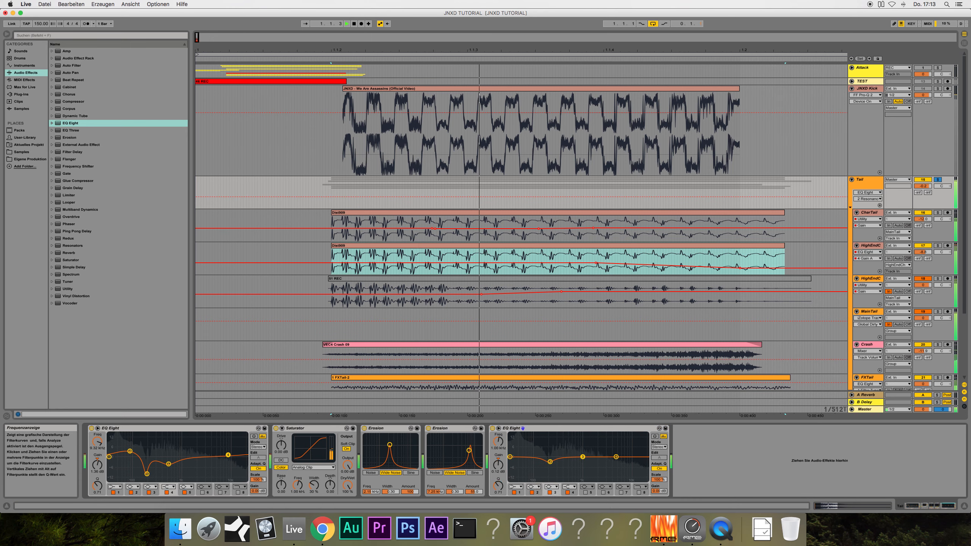
drag(583, 457, 577, 459)
drag(498, 486, 498, 464)
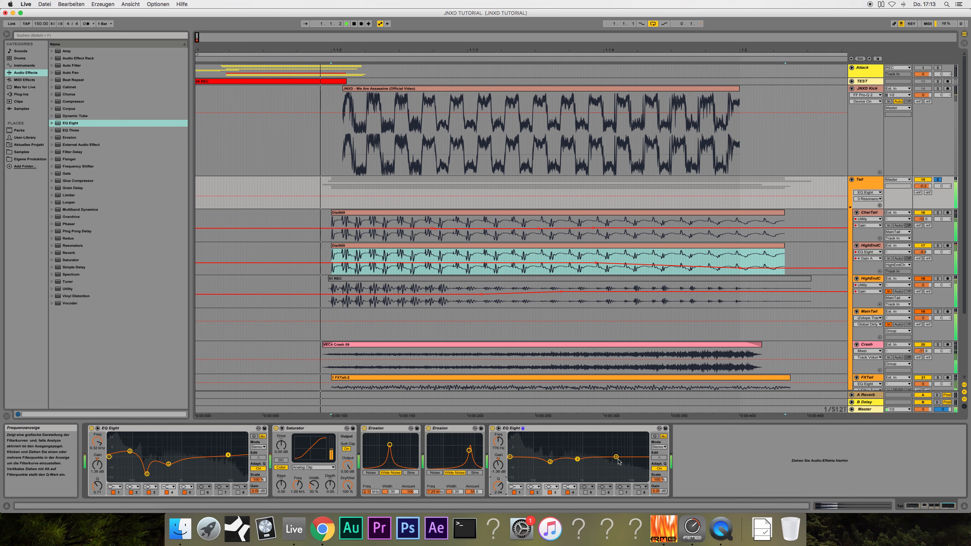
drag(617, 457, 616, 453)
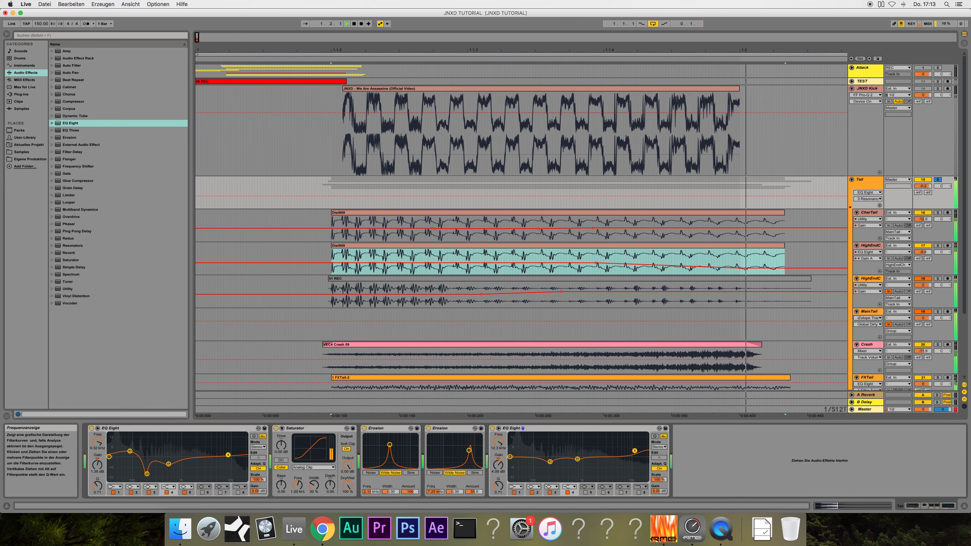
click(585, 493)
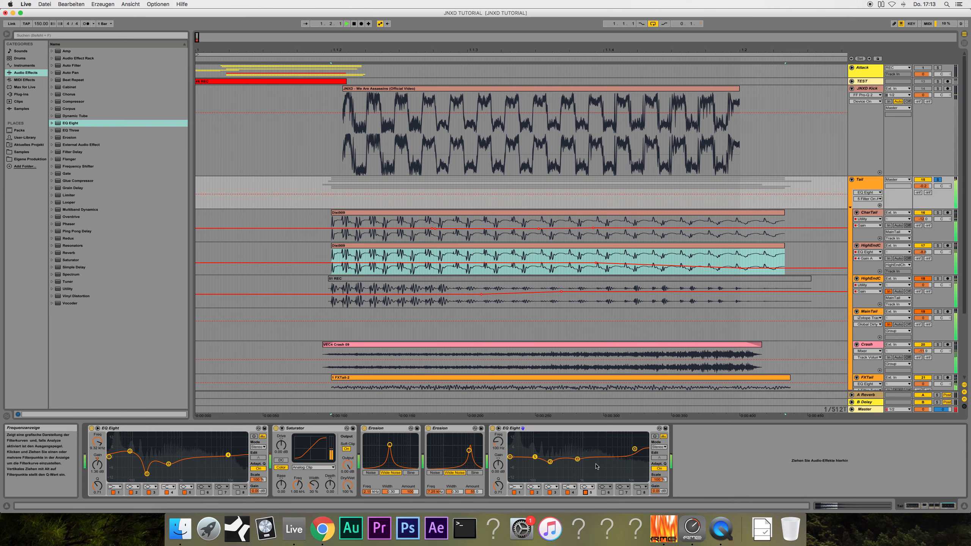
- Unsolo the Tail group and check its new EQ against the soloed JNXD Kick
click(938, 180)
key(space)
click(937, 89)
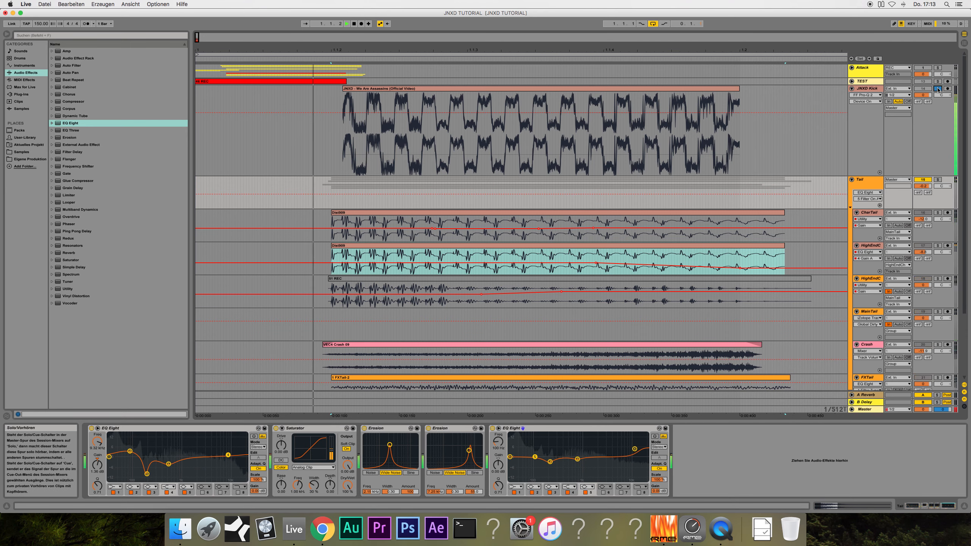
click(938, 89)
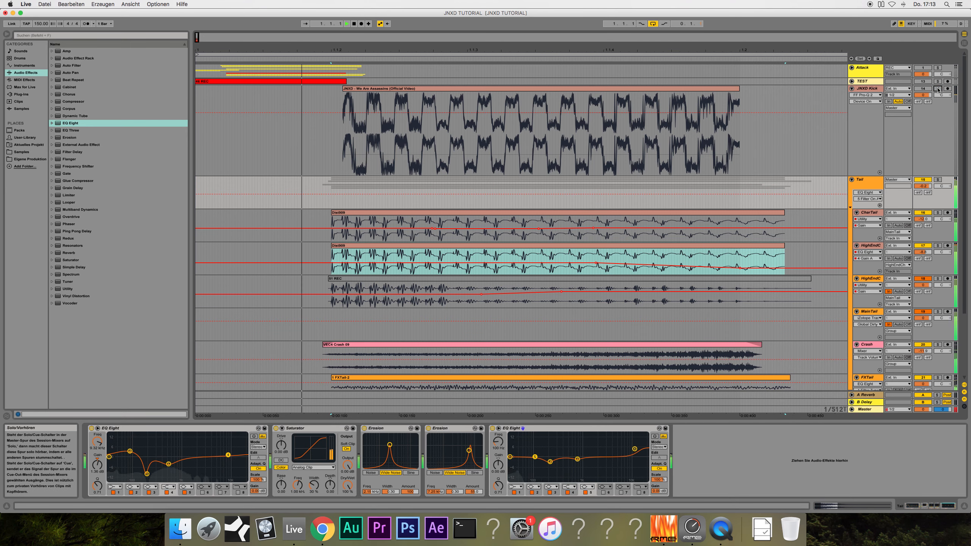
- Route the Tail group's output to the REC track and record the tail there
click(869, 180)
key(space)
click(889, 181)
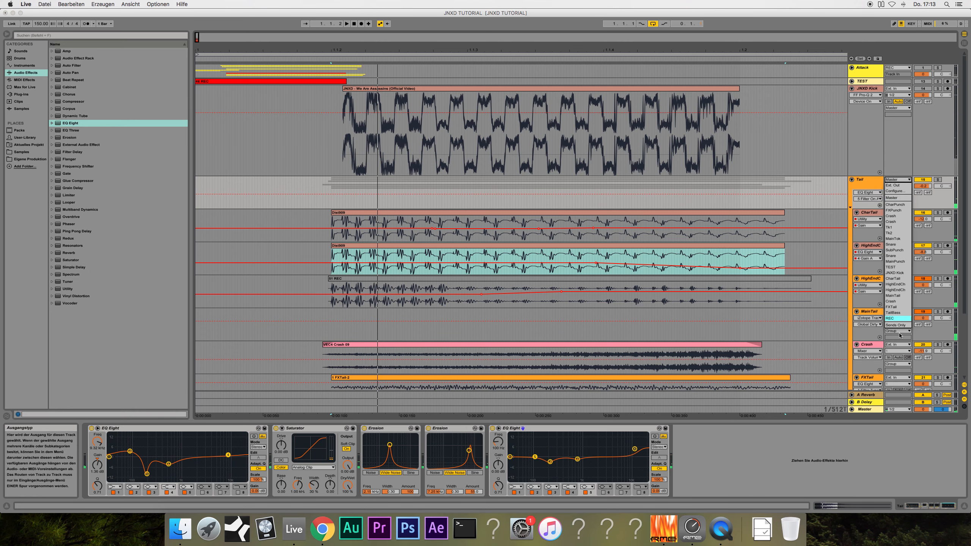
click(895, 319)
scroll(384, 114, down, 5)
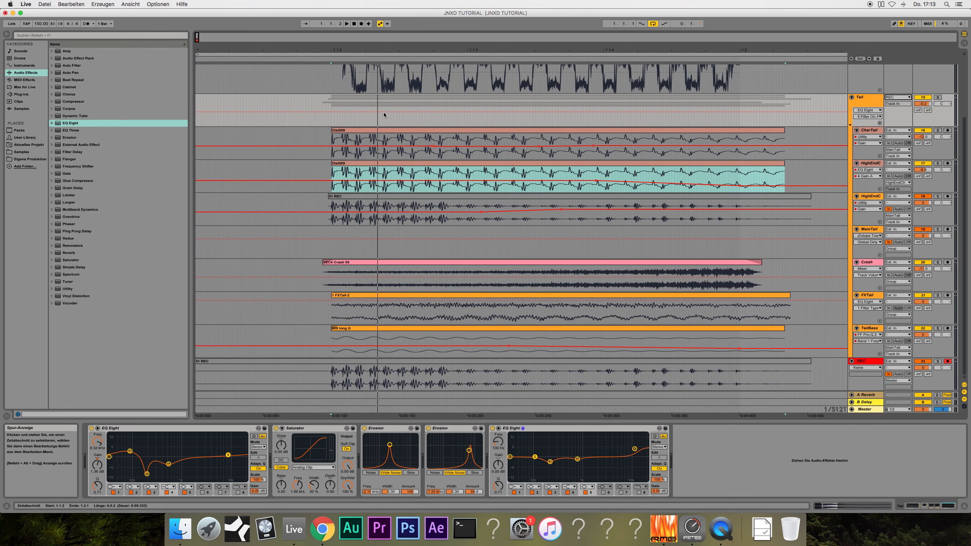
click(354, 24)
click(361, 24)
key(space)
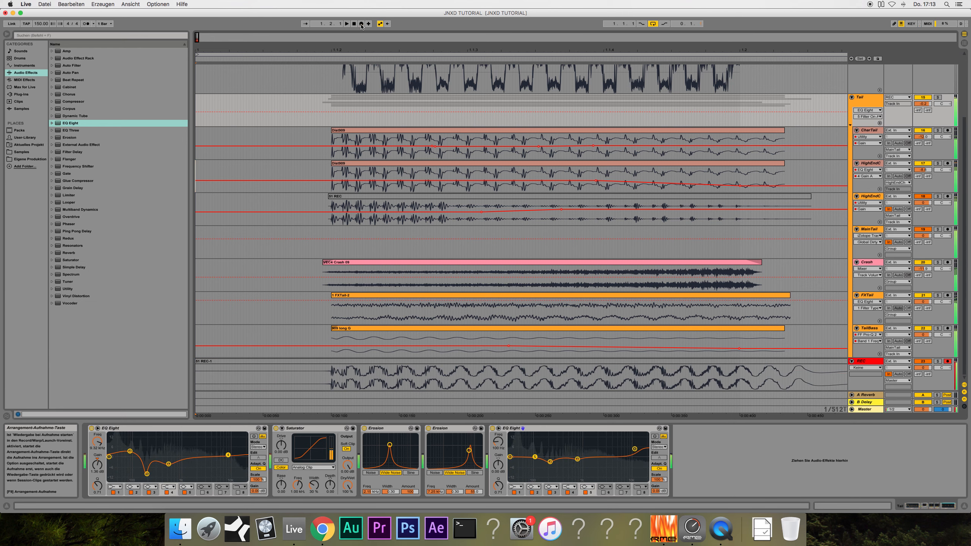
- Examine the newly recorded clip on the REC track alongside the JNXD Kick waveform
click(378, 365)
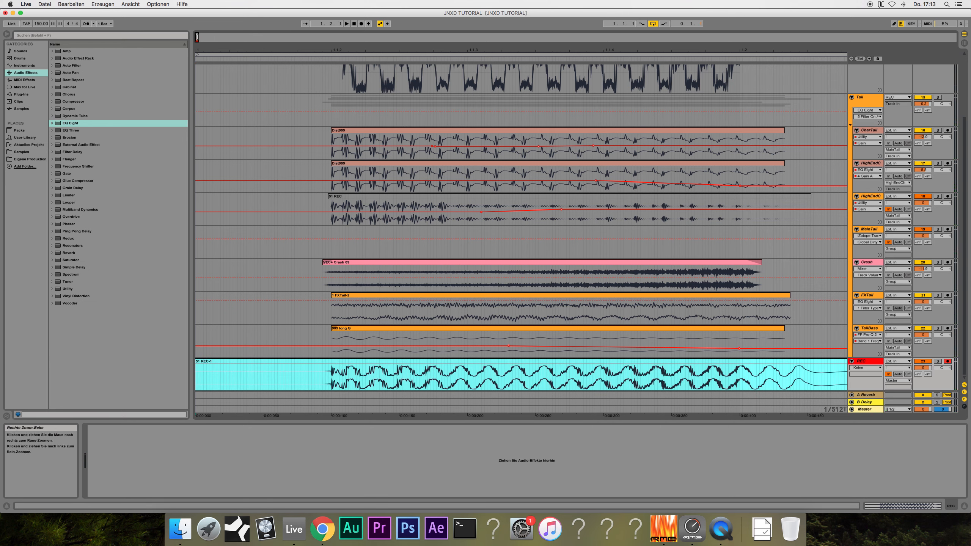
drag(196, 38, 199, 34)
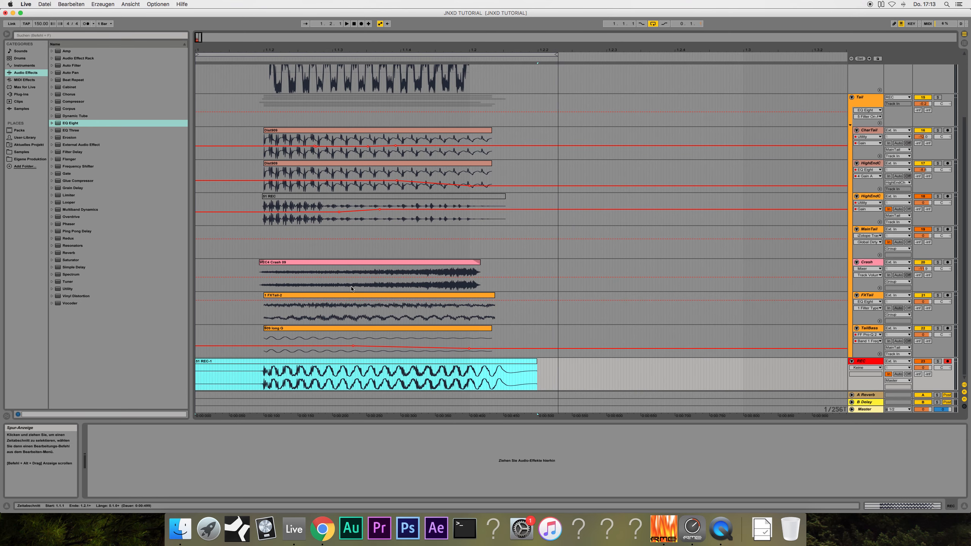
scroll(351, 286, up, 4)
scroll(352, 287, down, 4)
scroll(369, 203, up, 4)
scroll(355, 194, down, 4)
- Inspect the high-cut filter in the TailBass track's FF Pro-Q 2, then close the plug-in window
click(870, 328)
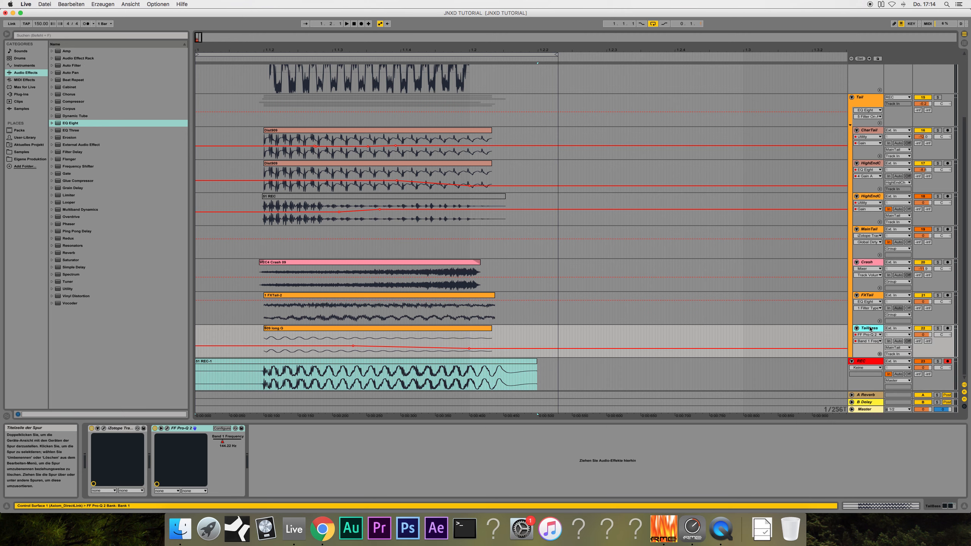
click(170, 429)
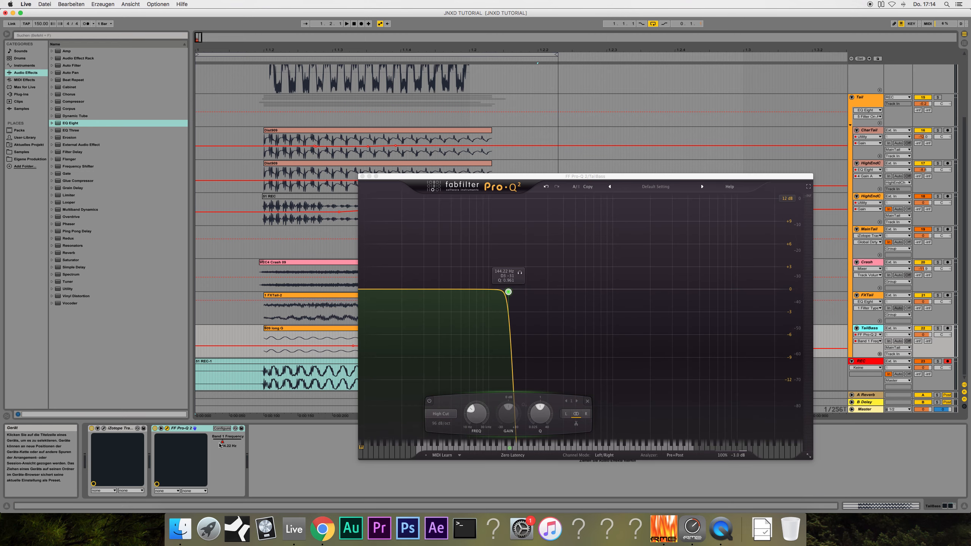
click(362, 177)
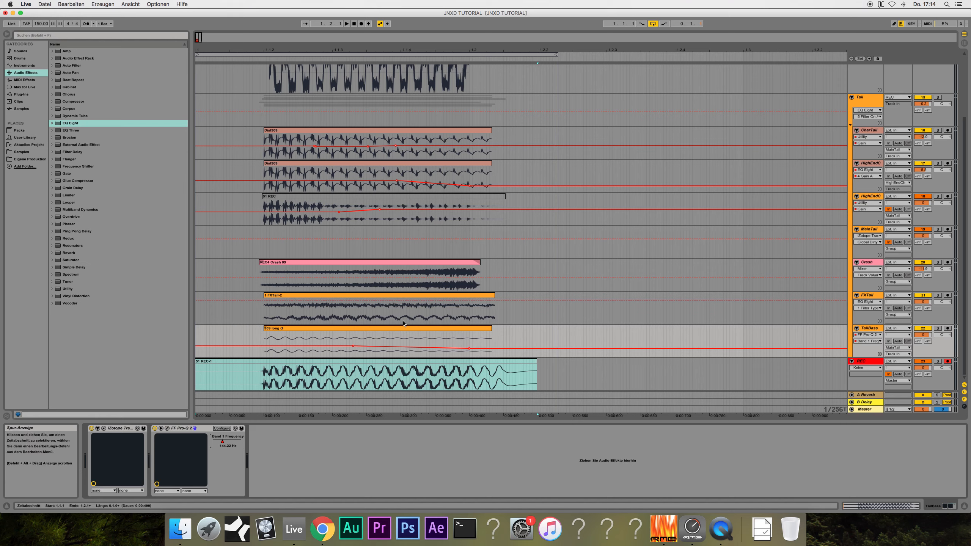
- Solo the Tail group and display its device chain
click(866, 97)
click(938, 97)
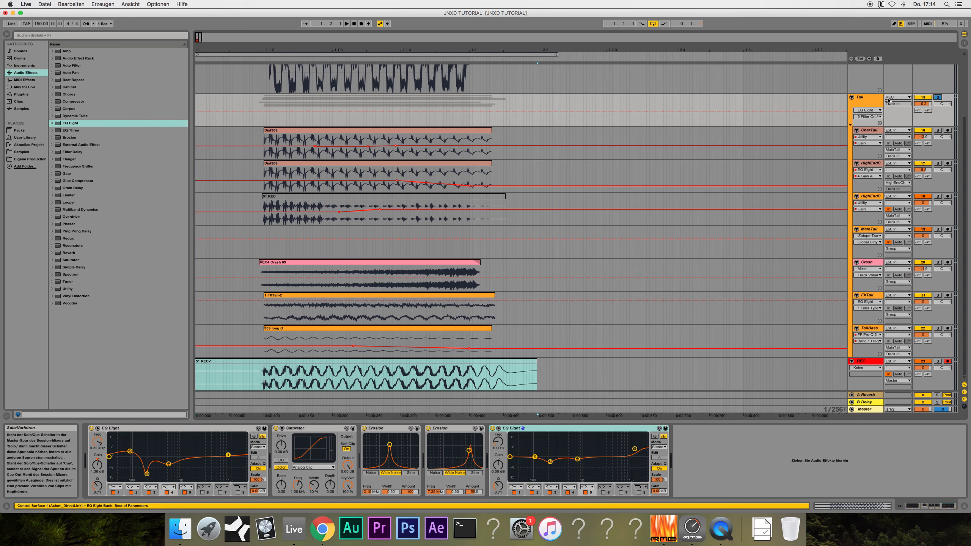
click(868, 100)
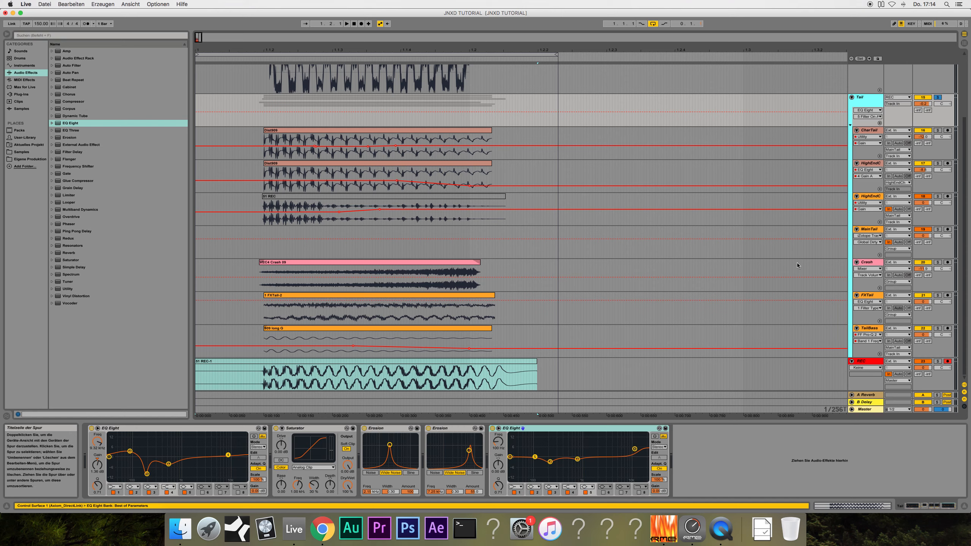
- Move the middle breakpoint of TailBass's FF Pro-Q 2 Band 1 Frequency automation farther along and lower, auditioning the track soloed
click(868, 327)
drag(353, 348, 353, 345)
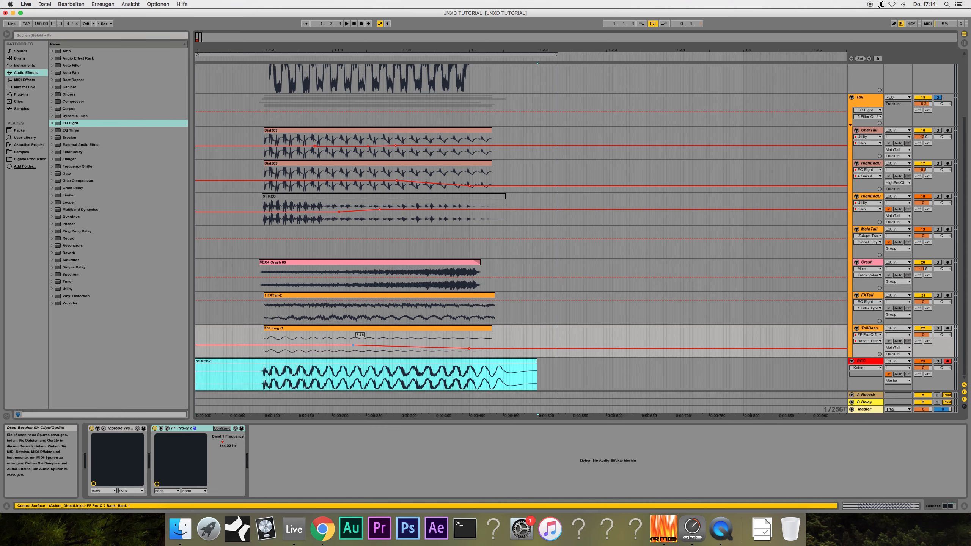
click(937, 328)
key(space)
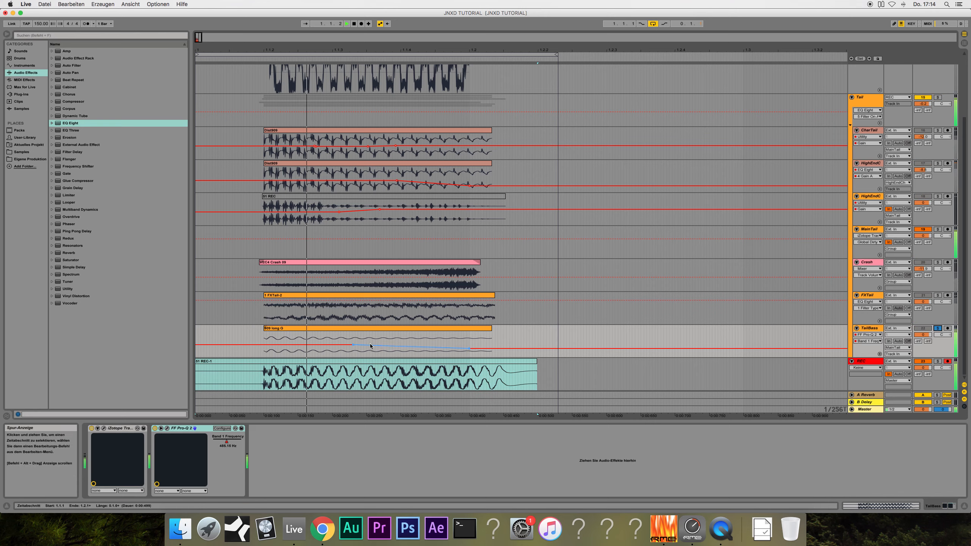
mouse_move(352, 347)
mouse_down()
mouse_move(353, 335)
mouse_move(374, 335)
mouse_move(367, 350)
mouse_up()
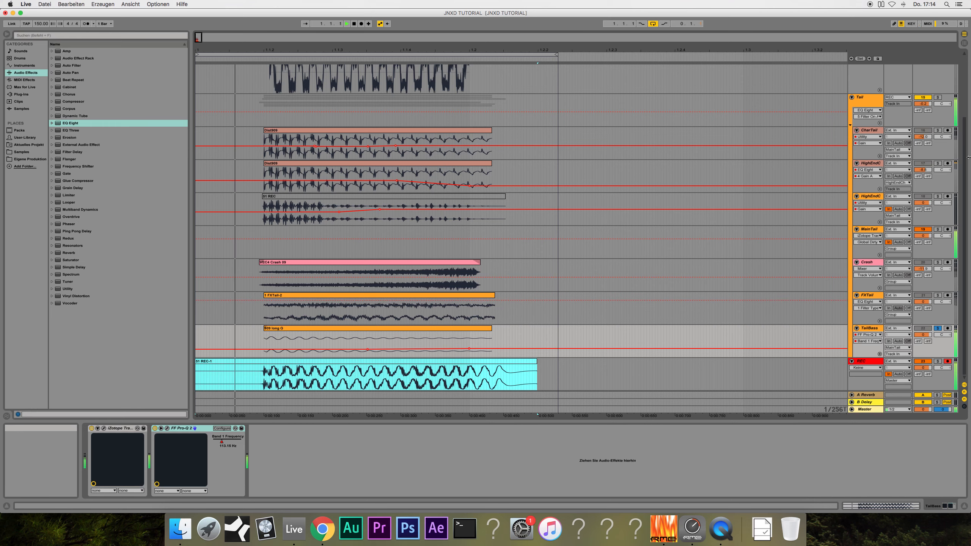
- Raise the middle breakpoint of TailBass's Band 1 Frequency automation for a steeper falling sweep, auditioning with the Tail group soloed
click(937, 97)
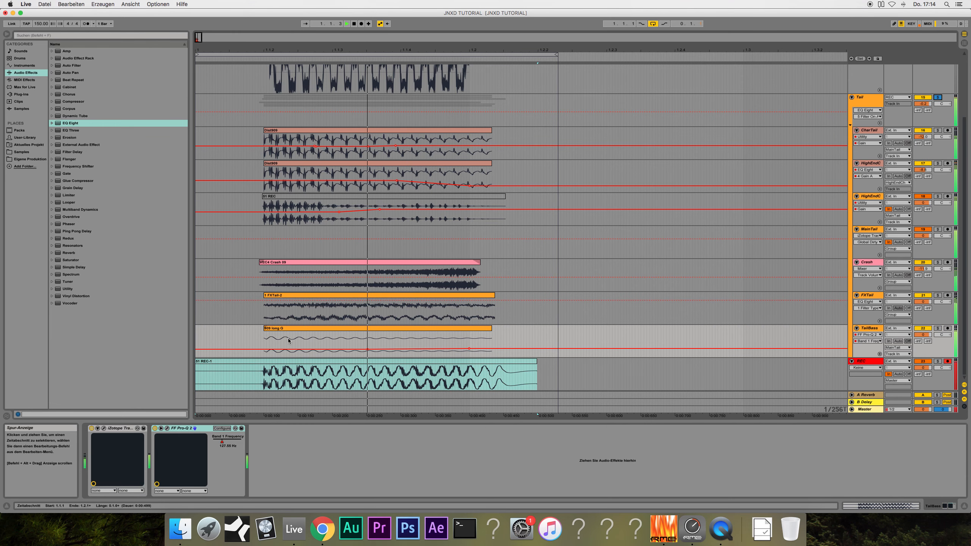
drag(368, 350, 367, 341)
drag(367, 339, 367, 335)
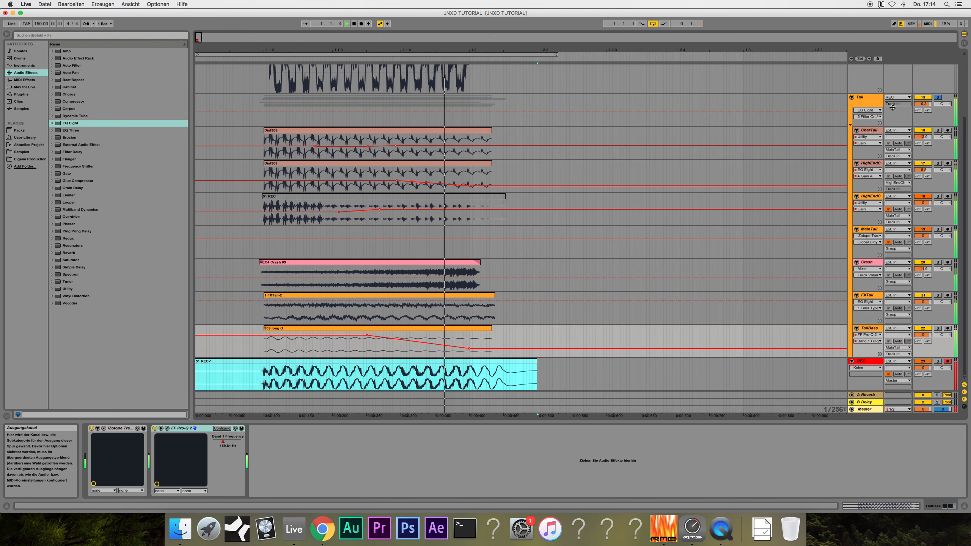
- Check the Tail group's and MainTail's devices and record the updated tail onto the REC track
click(867, 100)
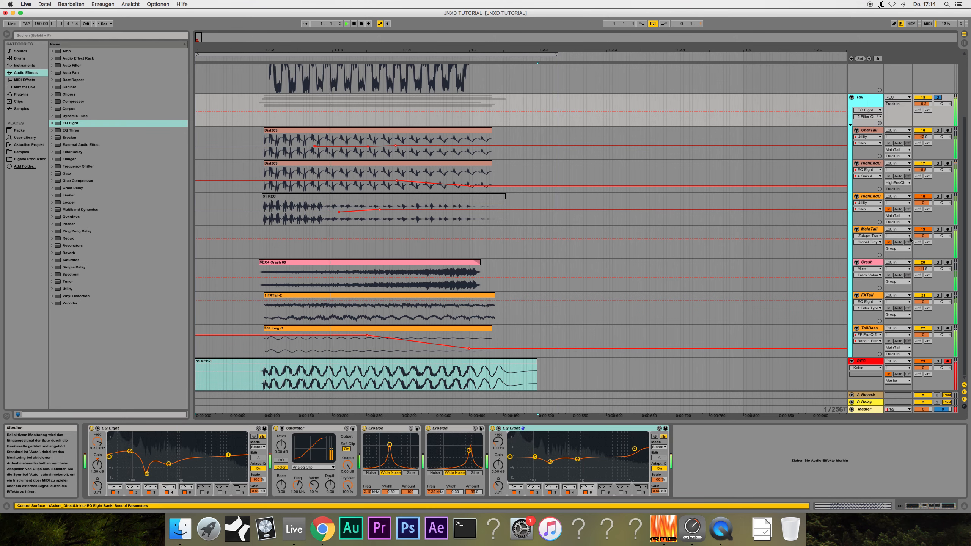
click(874, 230)
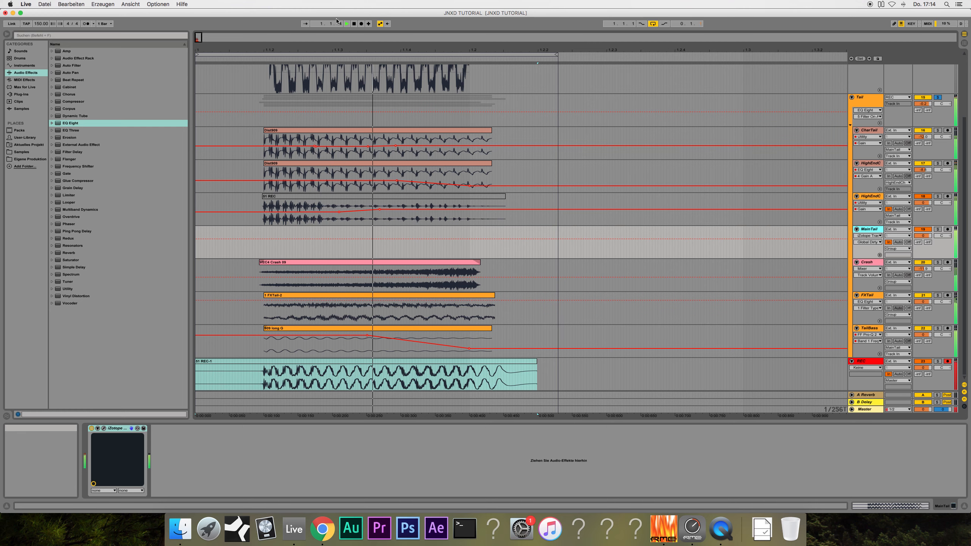
click(360, 24)
key(space)
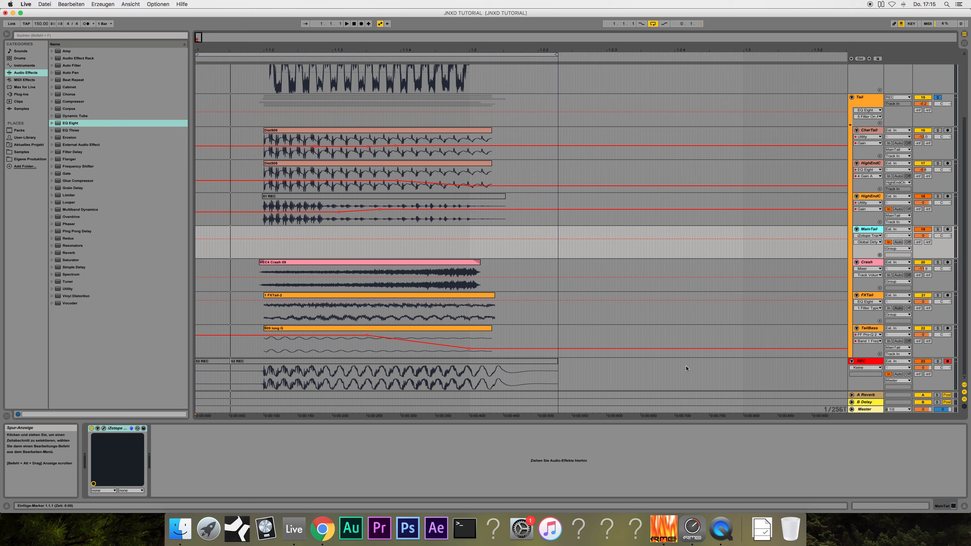
- Add a Saturator to the end of the Tail group's device chain and adjust its drive
click(863, 98)
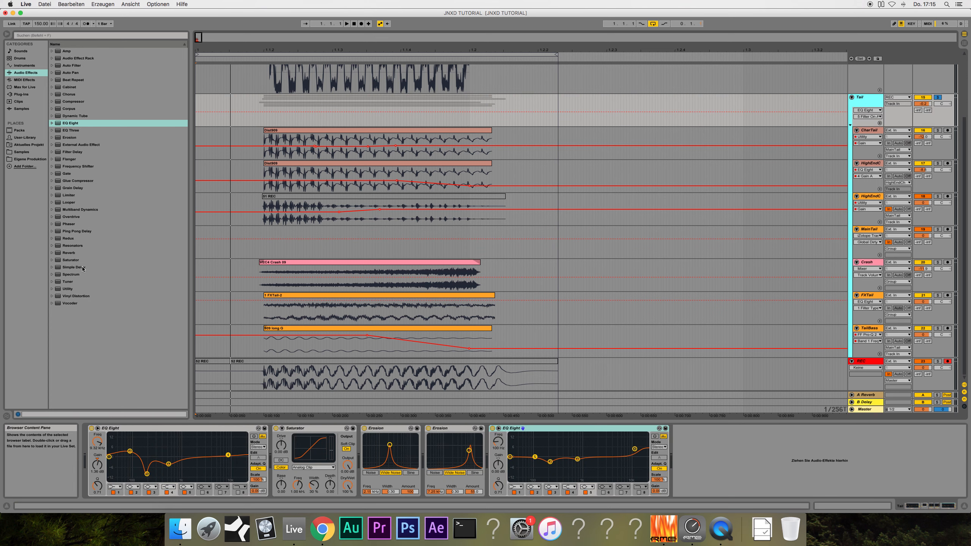
drag(77, 260, 115, 270)
drag(700, 445, 681, 443)
- Audition and record the saturated tail onto the REC track, and reduce the added Saturator's drive
key(space)
click(354, 23)
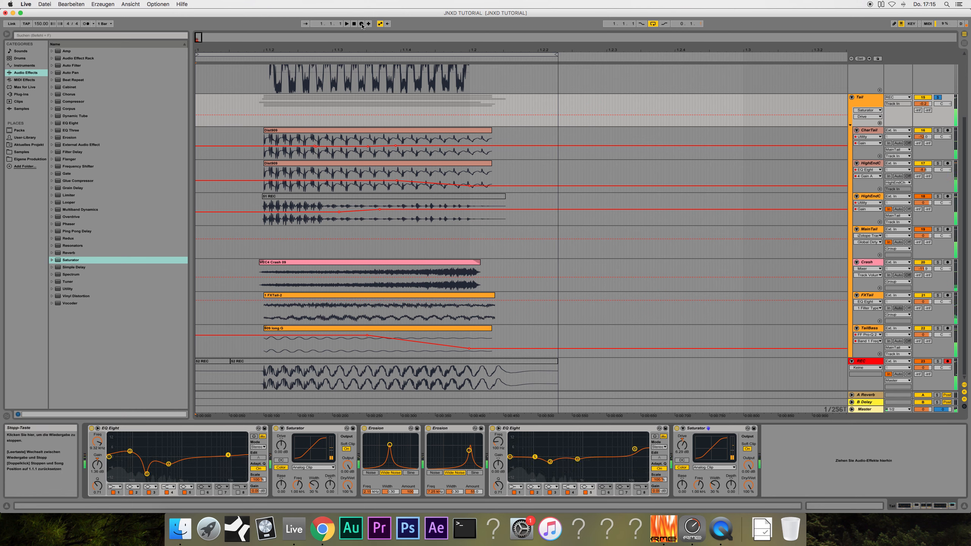
click(361, 24)
key(space)
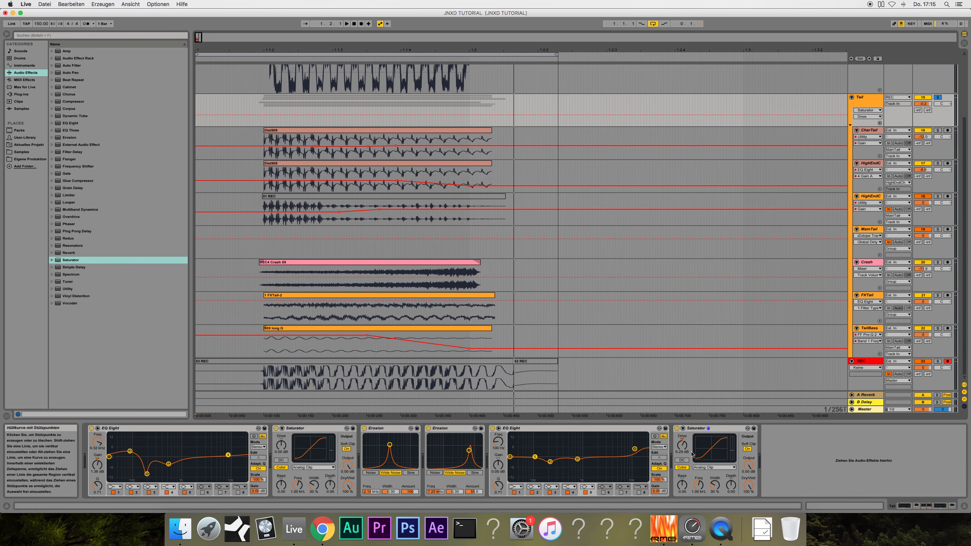
drag(682, 445, 682, 457)
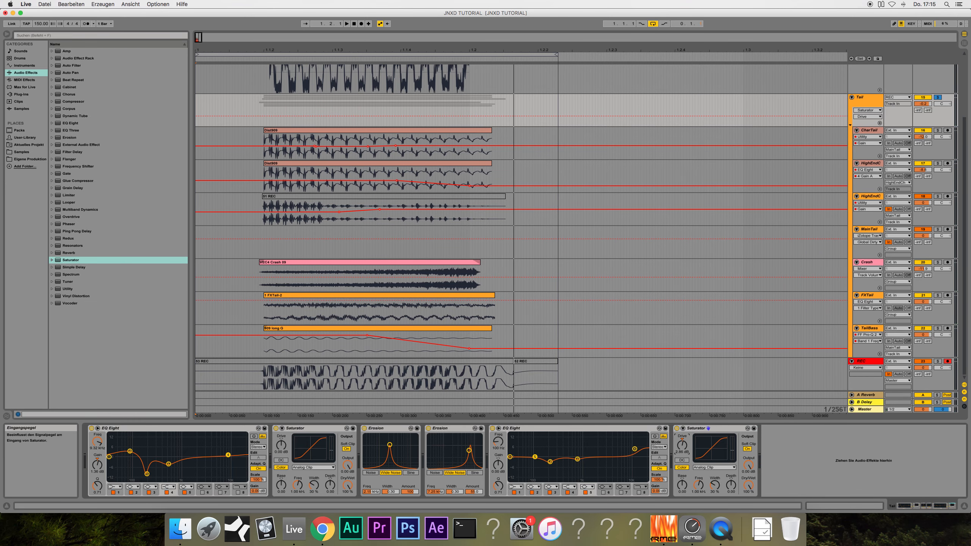
- Place a copy of the first Erosion after the last Saturator in the Tail chain and raise its frequency during playback
click(690, 428)
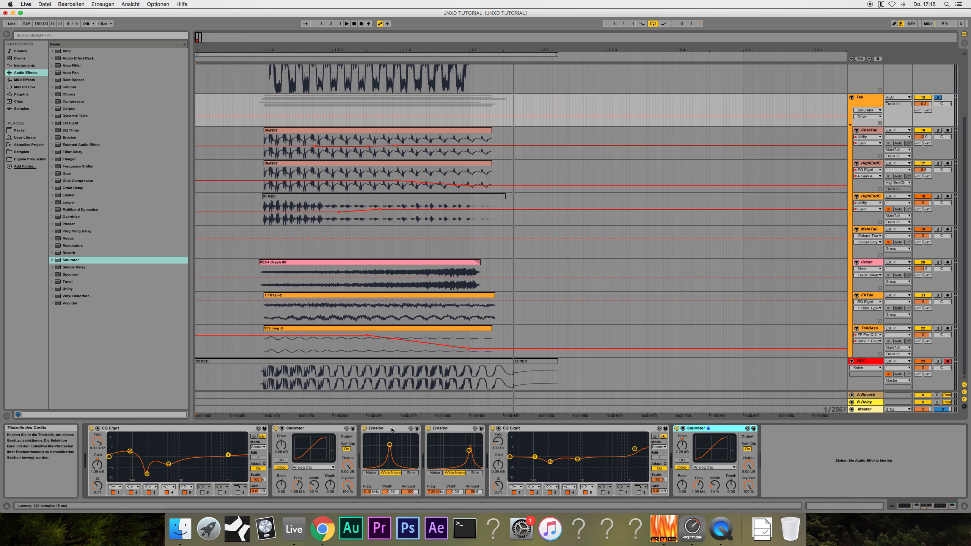
click(378, 428)
click(800, 450)
key(super+v)
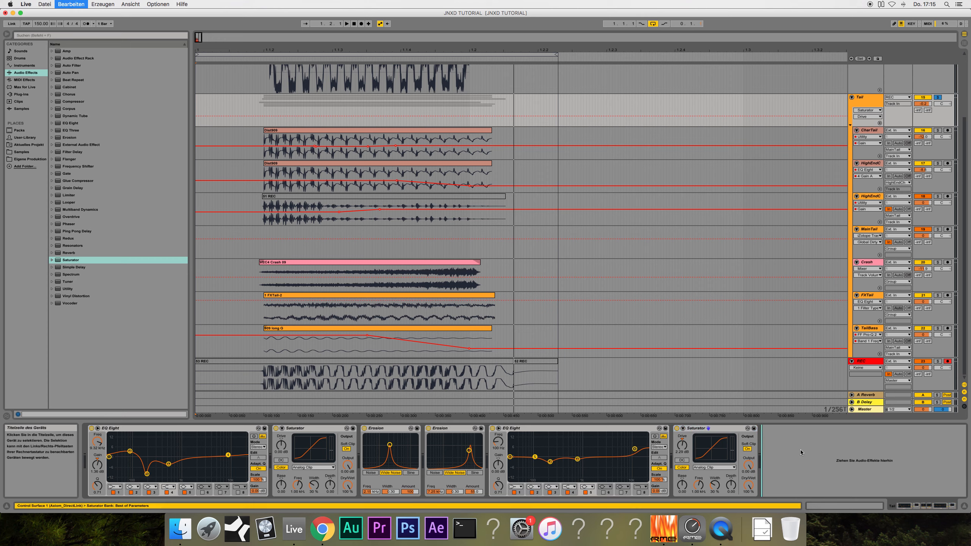
drag(799, 447, 800, 446)
key(space)
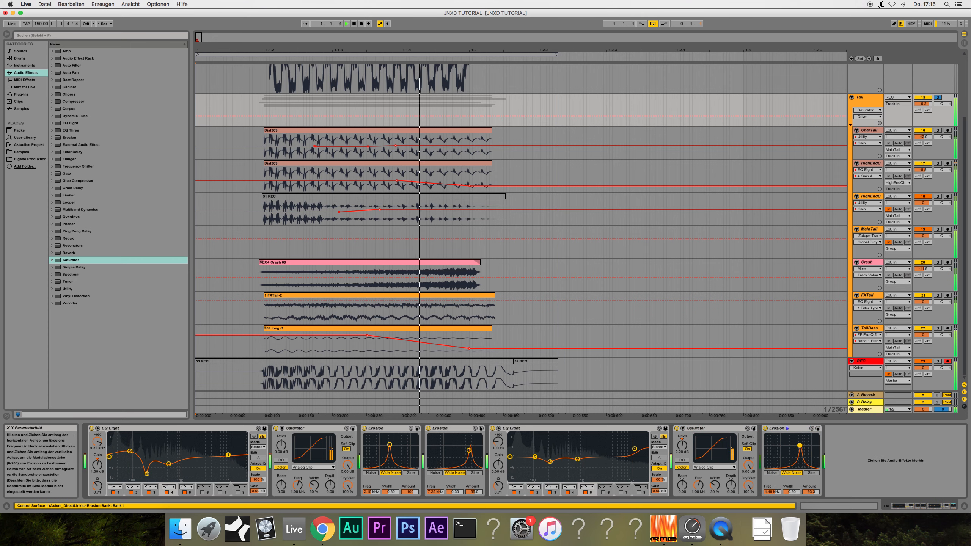
- Compare the tail against the soloed JNXD Kick and slightly lower the frequency of the last Erosion in the Tail chain
scroll(904, 108, up, 5)
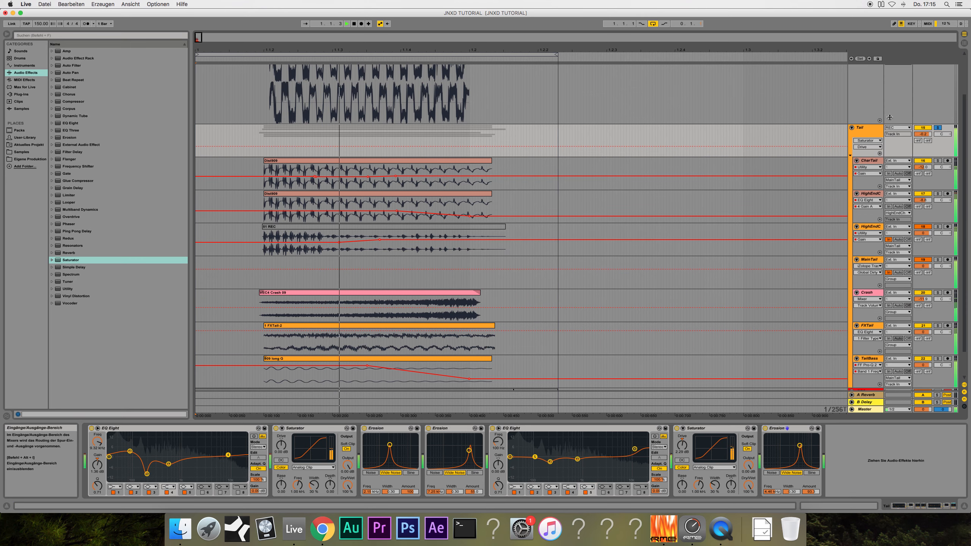
click(938, 88)
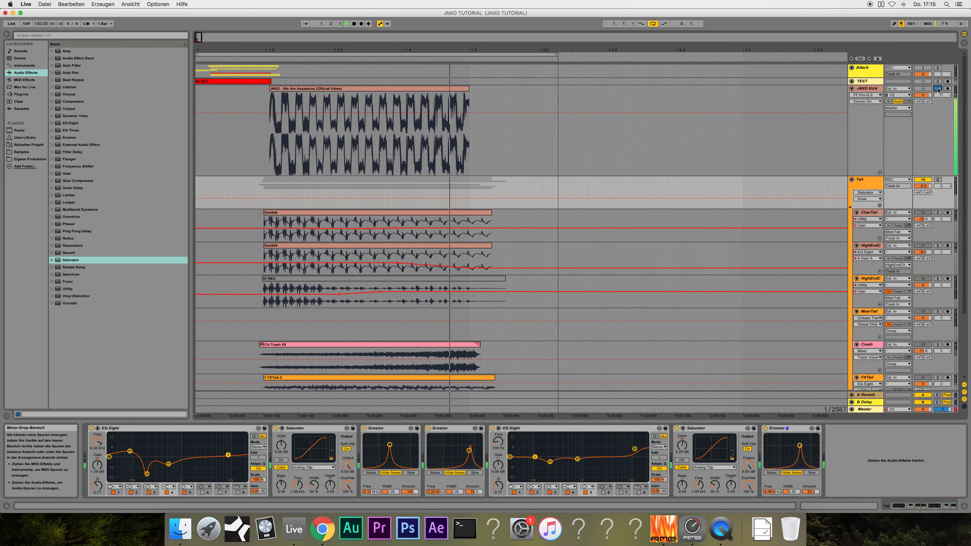
scroll(868, 267, down, 5)
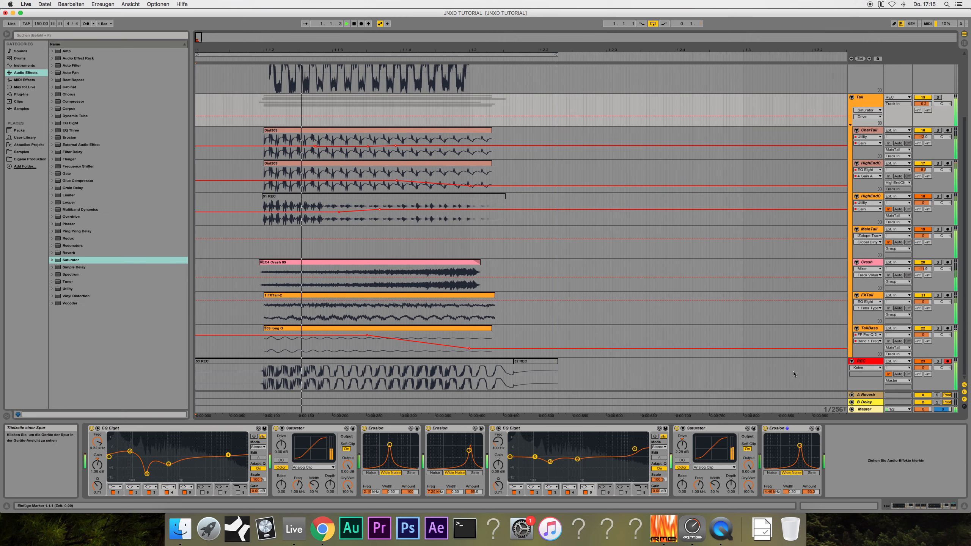
drag(799, 446, 798, 446)
- Duplicate the last Erosion in the Tail chain and shift the duplicate's noise to a higher frequency
click(796, 428)
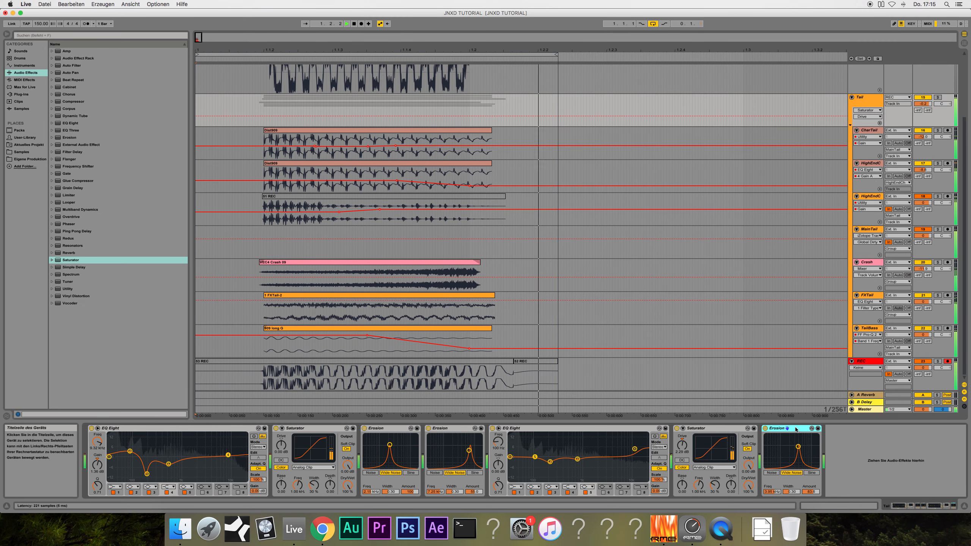
key(super+d)
drag(863, 446, 872, 446)
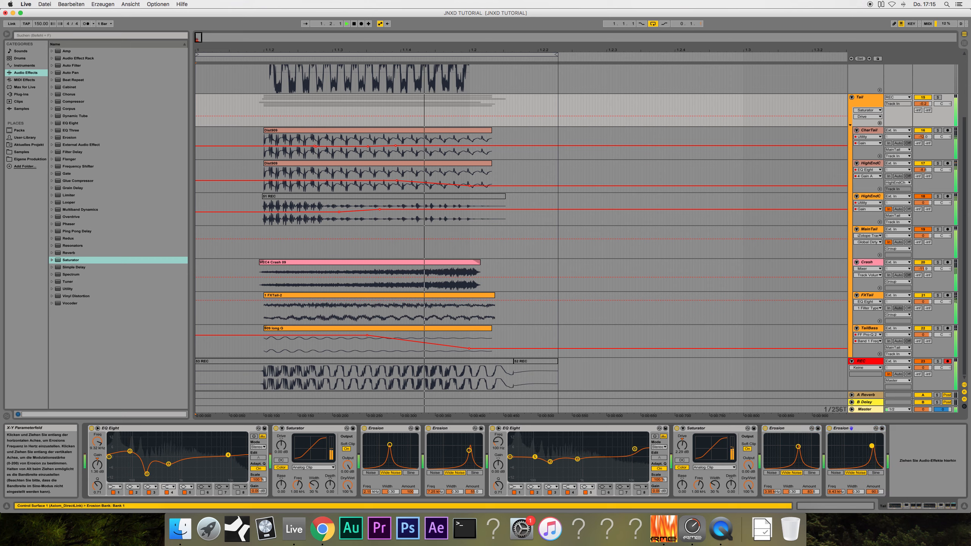
- Paste a copy of the second Saturator at the end of the Tail chain and adjust its drive during playback
click(734, 428)
key(super+c)
click(912, 449)
key(super+v)
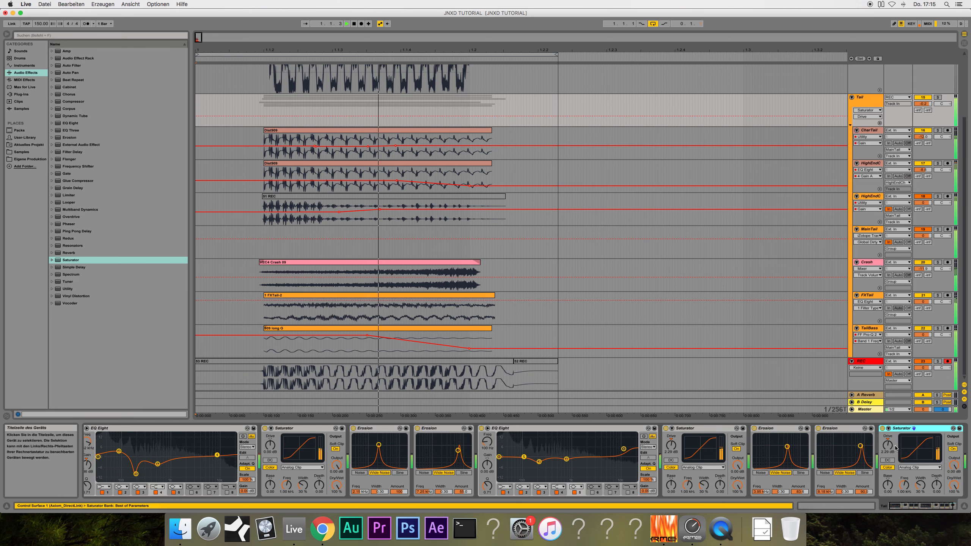
drag(887, 445, 887, 453)
key(space)
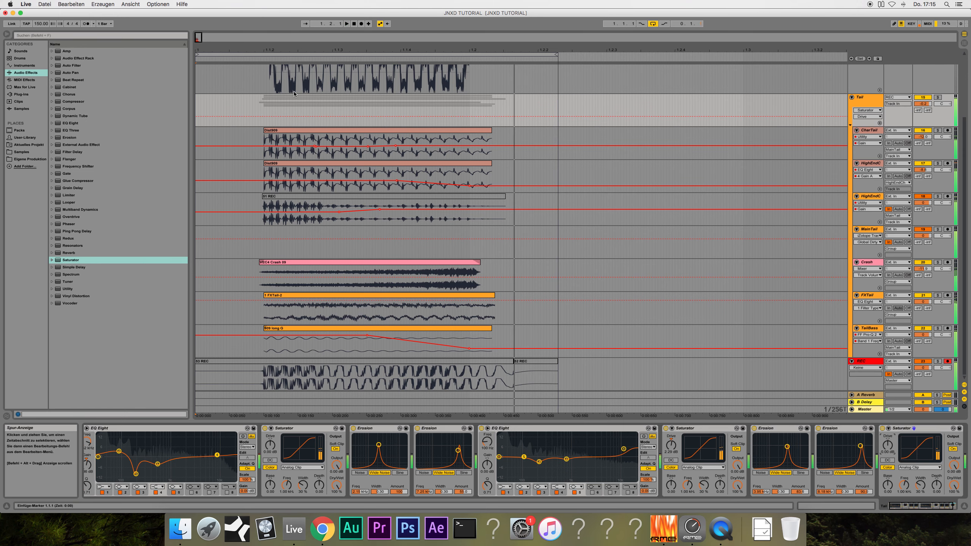
- Record the tail onto the REC track, and delete the last Saturator and the duplicated Erosion from the Tail chain
click(361, 23)
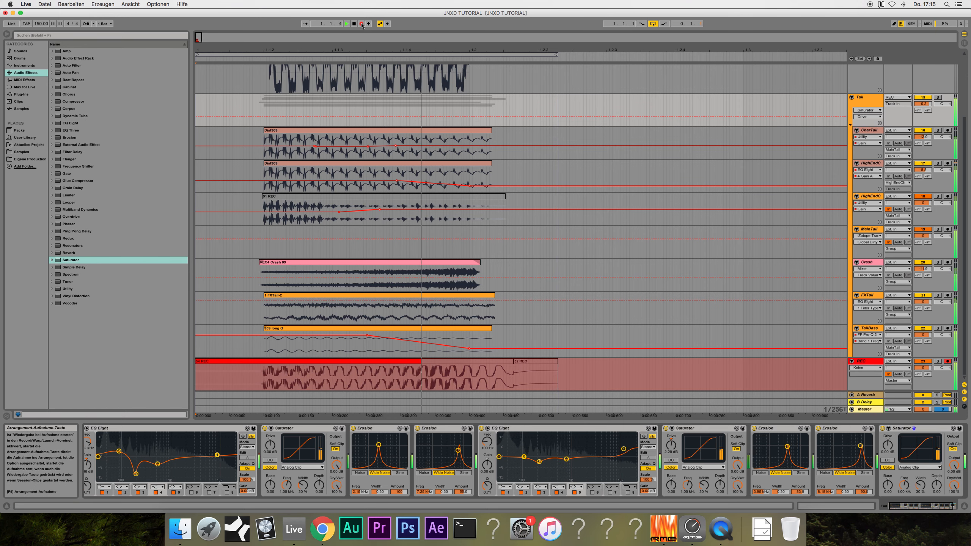
key(space)
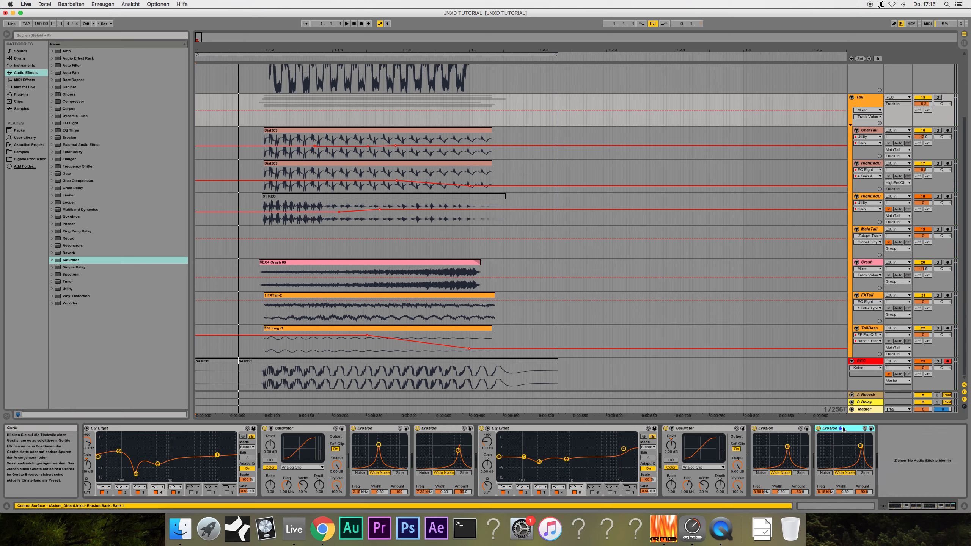
key(Delete)
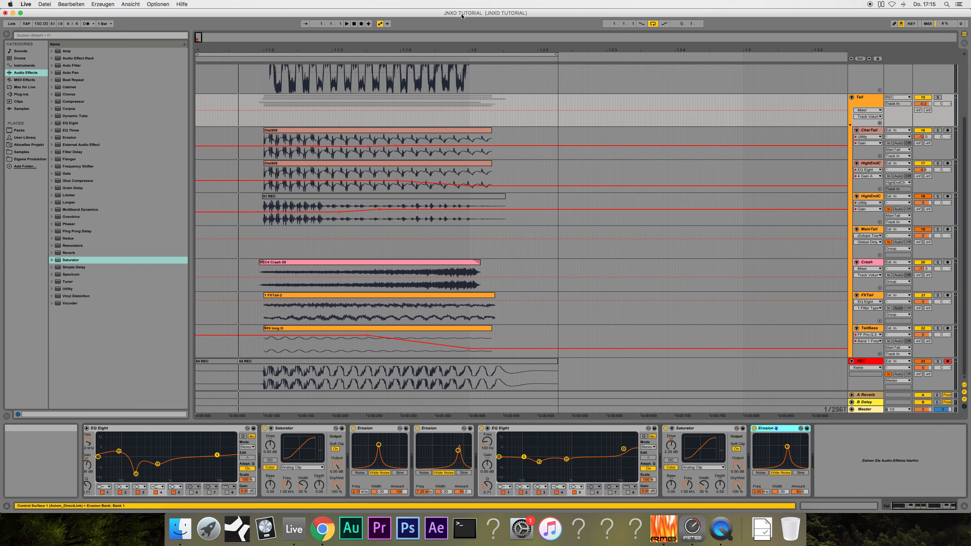
- Record the tail again onto the REC track and try a Utility before the last Erosion, then remove it
click(361, 24)
key(space)
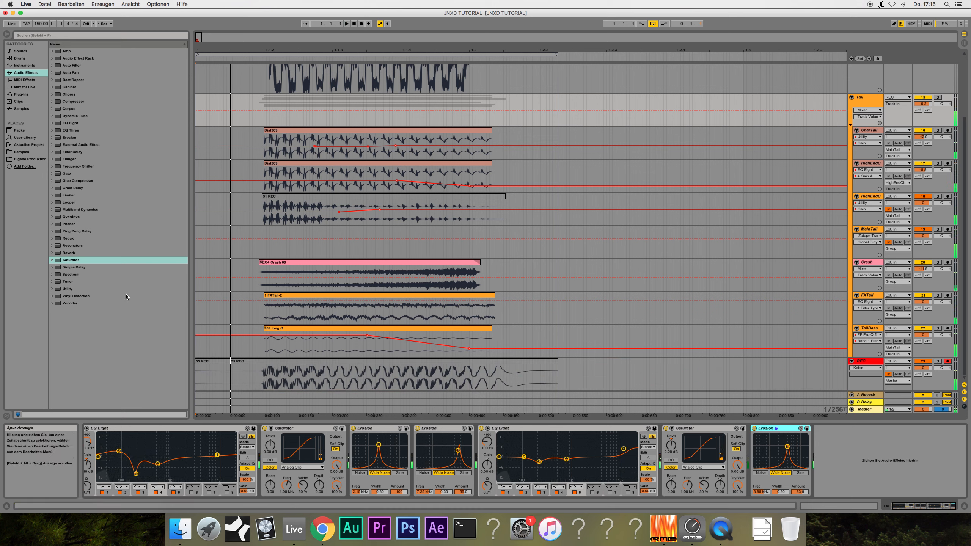
drag(64, 289, 758, 450)
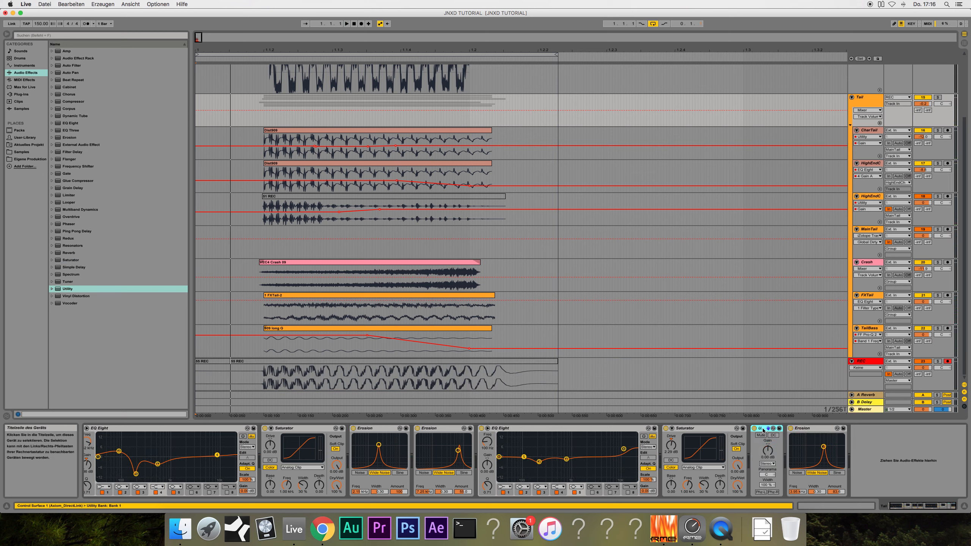
key(Delete)
- Lower the output of the second Saturator in the Tail chain and record the tail onto the REC track again
click(737, 465)
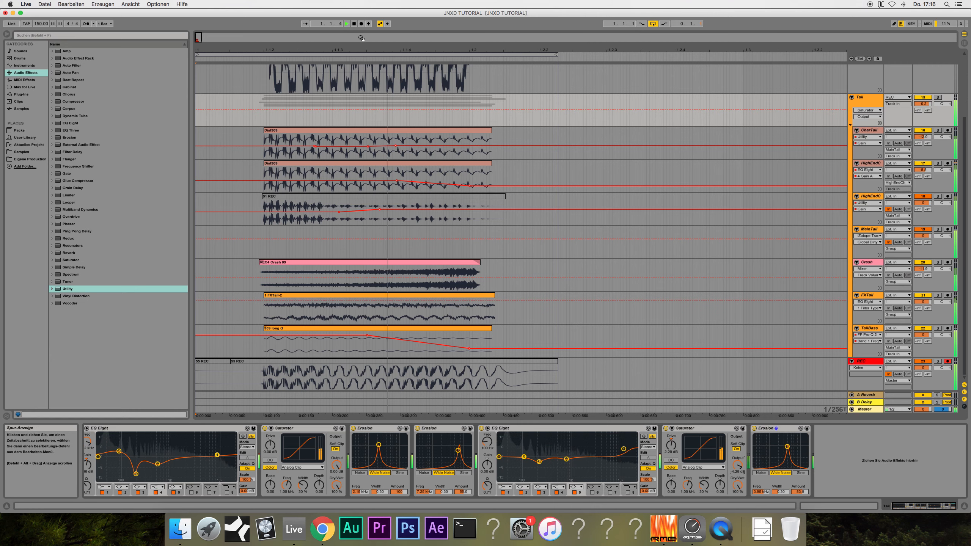
click(360, 26)
key(space)
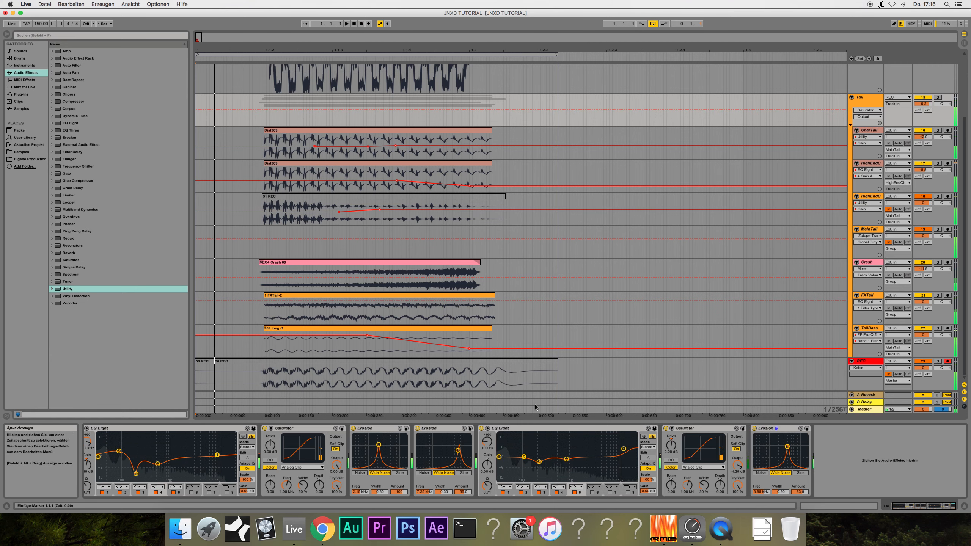
- Review the Tail group's chain and play the tail with the FXTail track's EQ Eight displayed
click(784, 428)
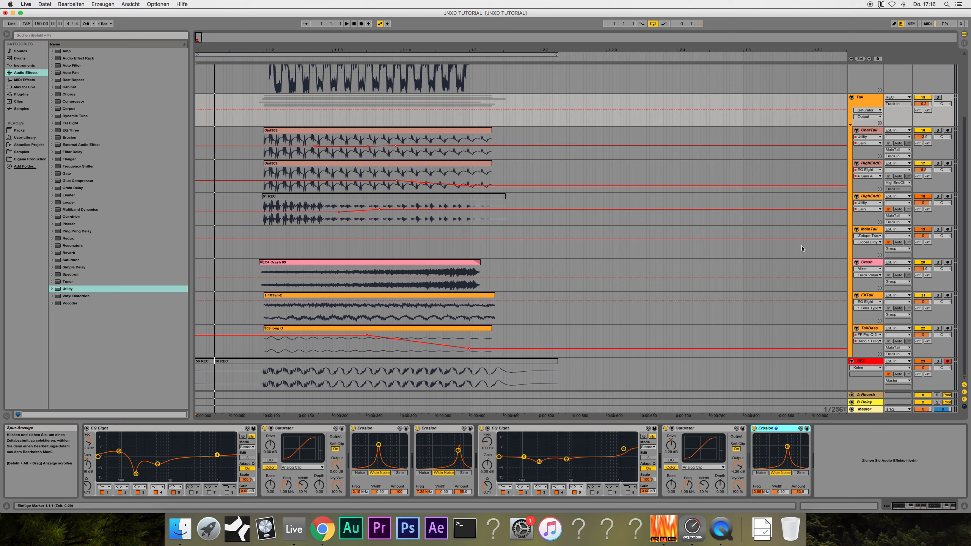
click(864, 100)
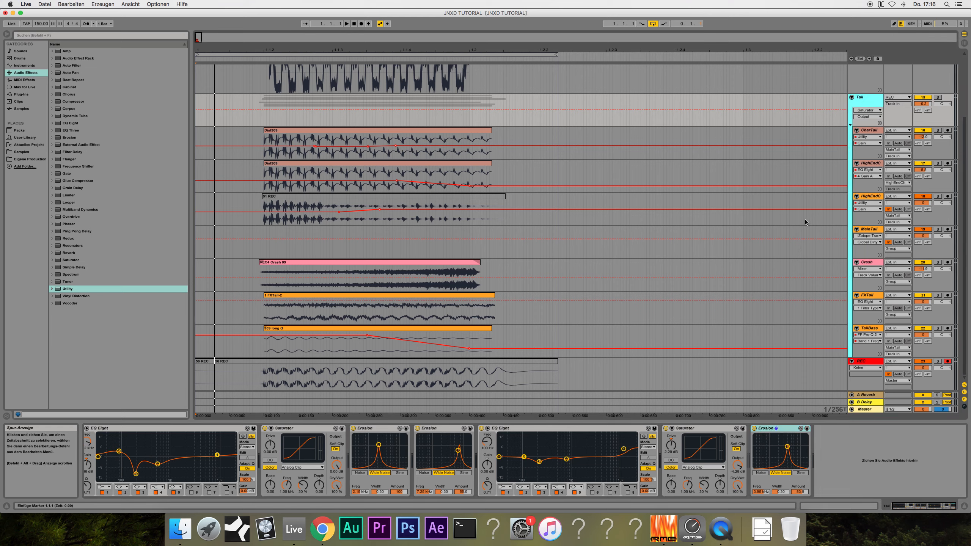
scroll(864, 138, up, 5)
scroll(865, 138, down, 5)
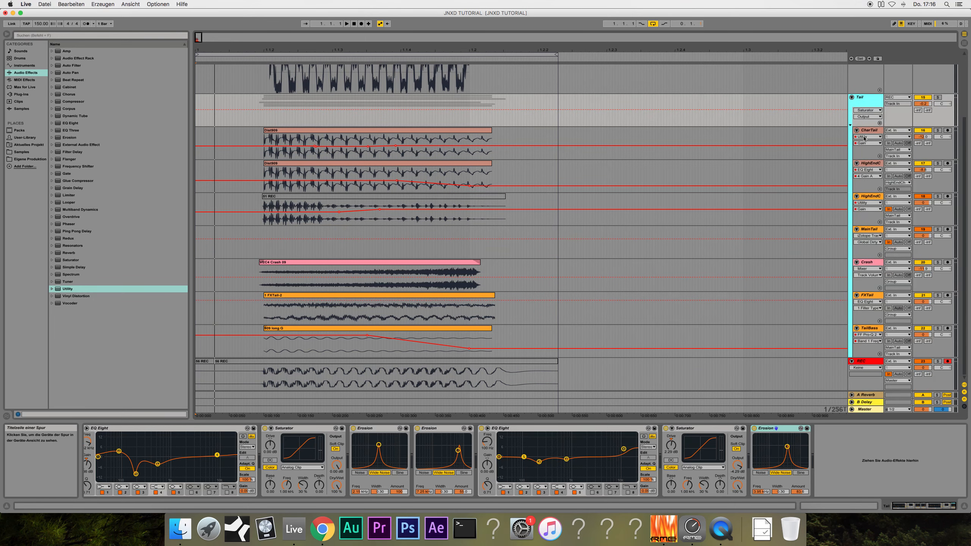
click(870, 298)
key(space)
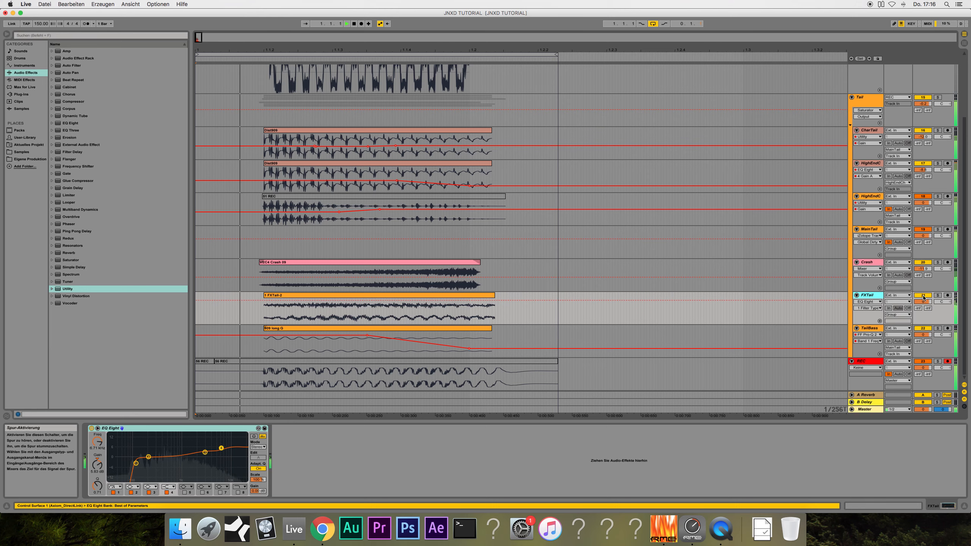
- Play the tail with the FXTail track toggled off and on, and display the Tail group's effect chain
click(923, 297)
click(922, 296)
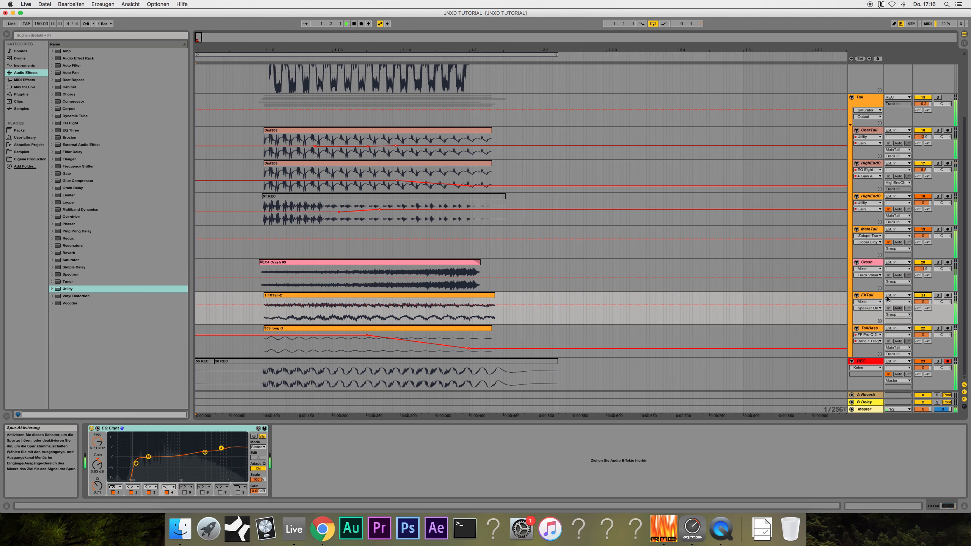
key(space)
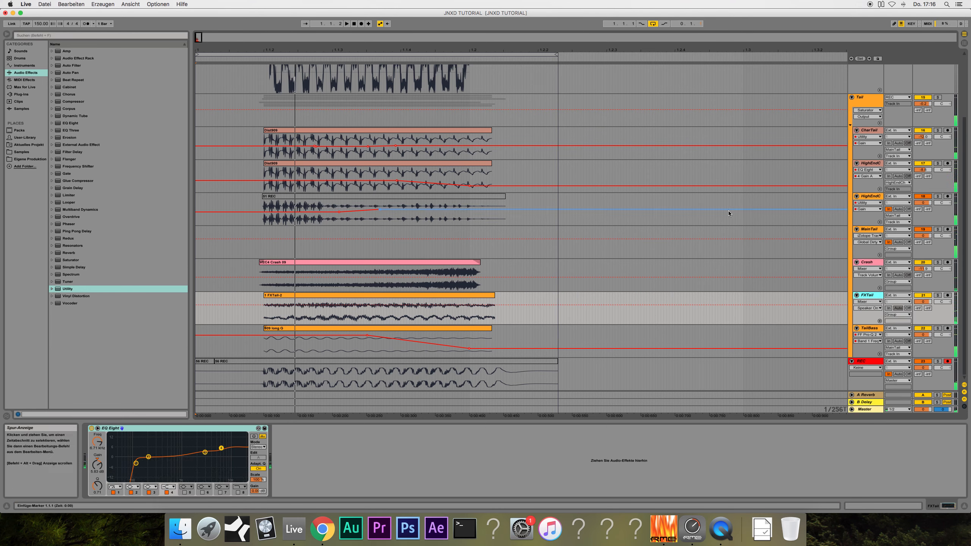
click(868, 100)
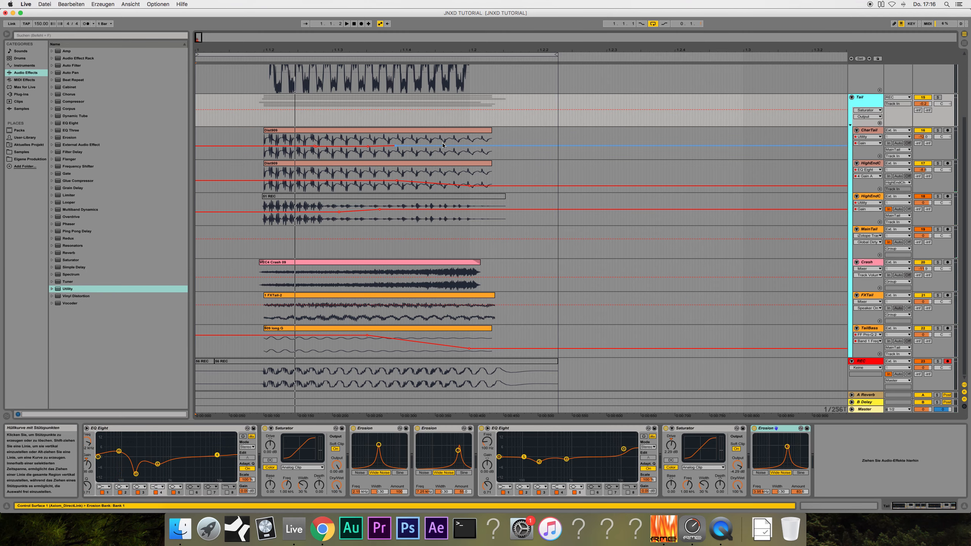
click(354, 23)
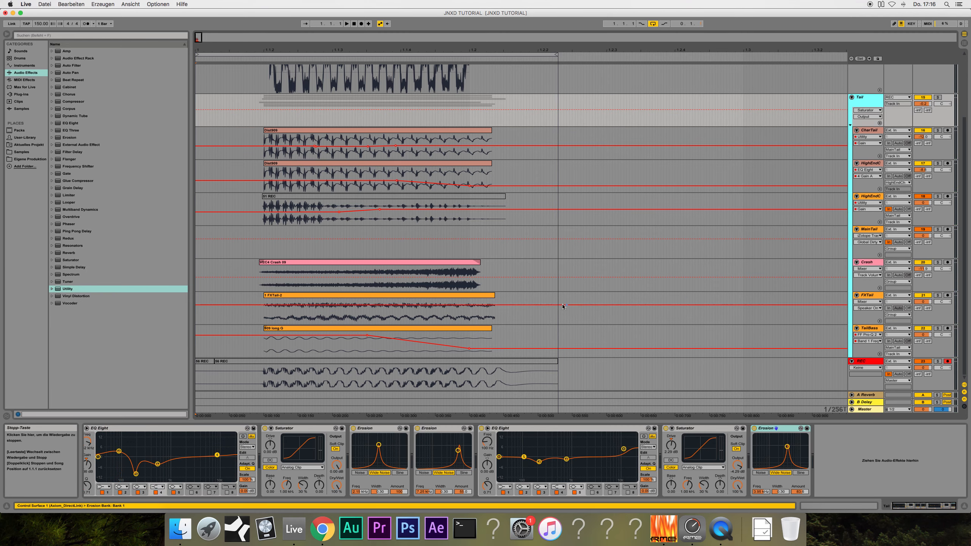
key(space)
click(355, 26)
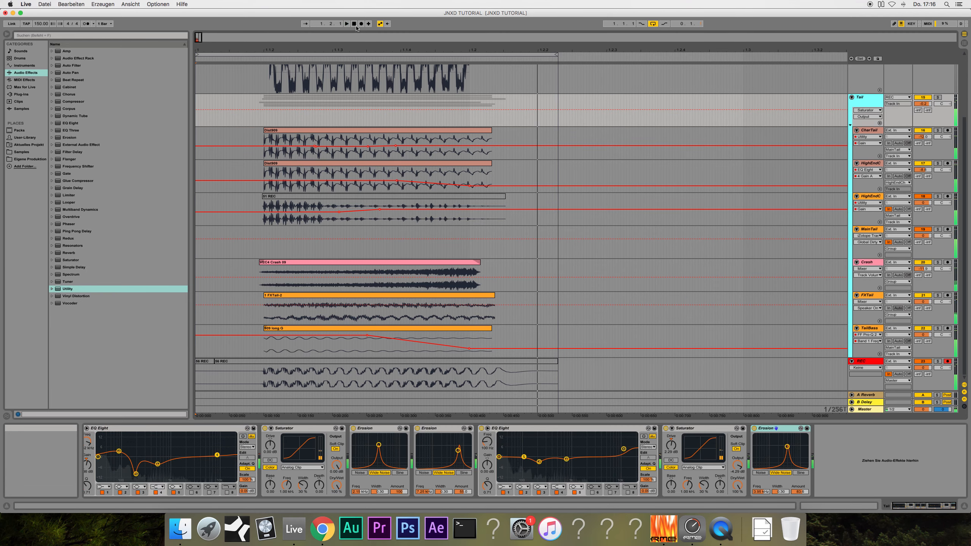
click(355, 26)
- Record the tail onto the REC track again and select the recorded clip
scroll(520, 194, up, 5)
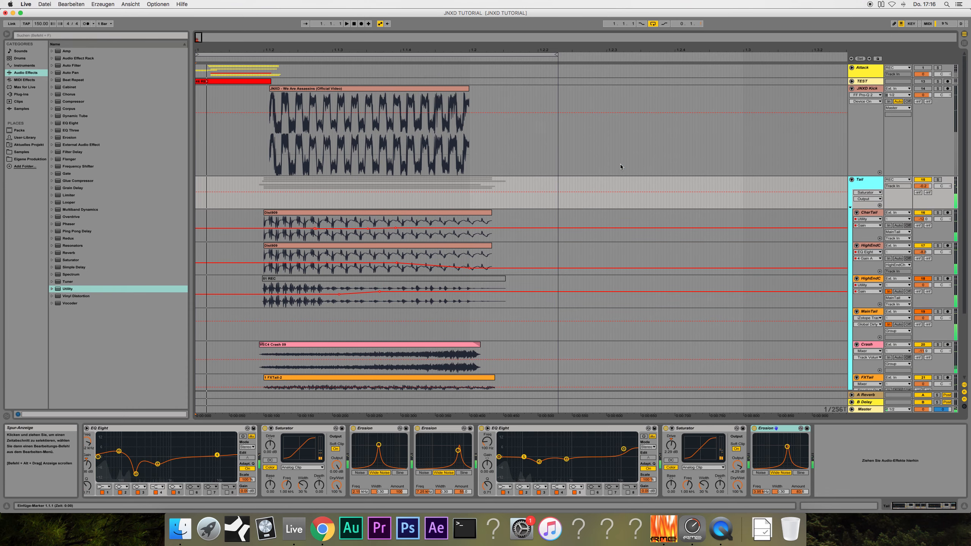
key(space)
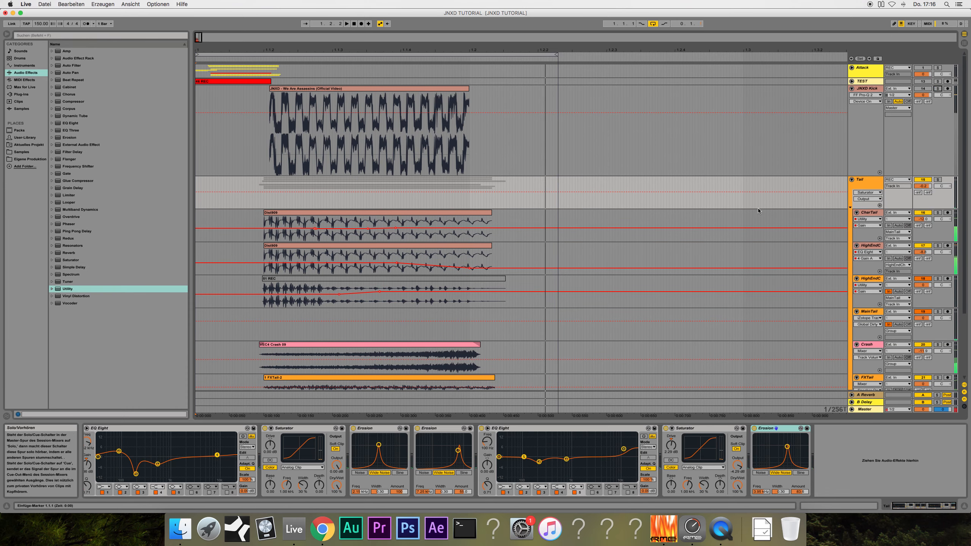
scroll(758, 210, down, 3)
click(743, 360)
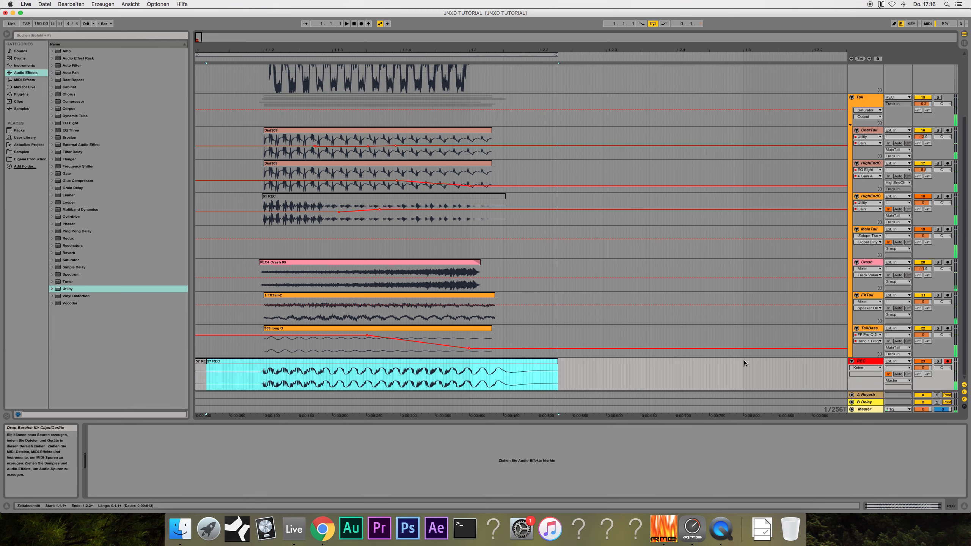
key(space)
- Add an audio track named Test2 below TEST and paste the new REC recording at its start
scroll(742, 350, up, 3)
click(867, 81)
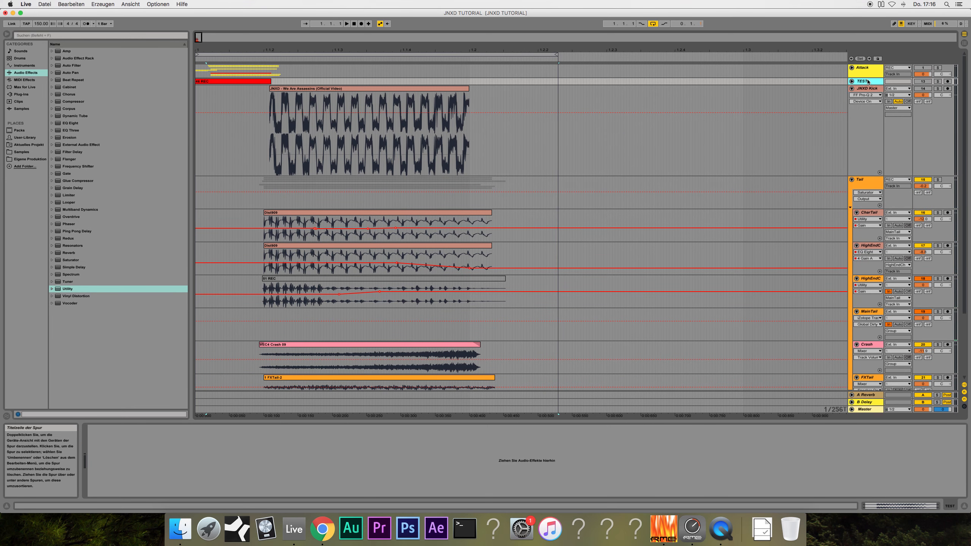
key(super+t)
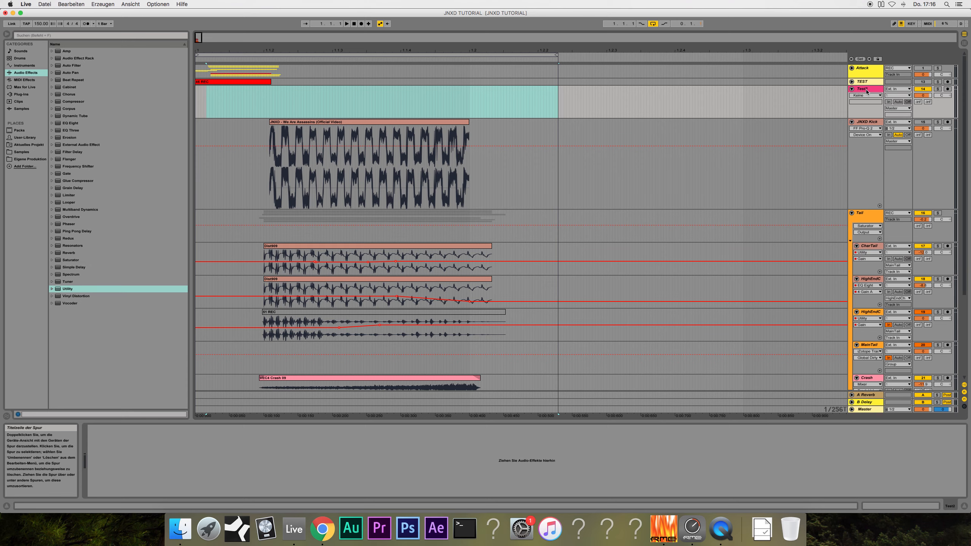
scroll(734, 157, down, 5)
click(392, 362)
key(super+c)
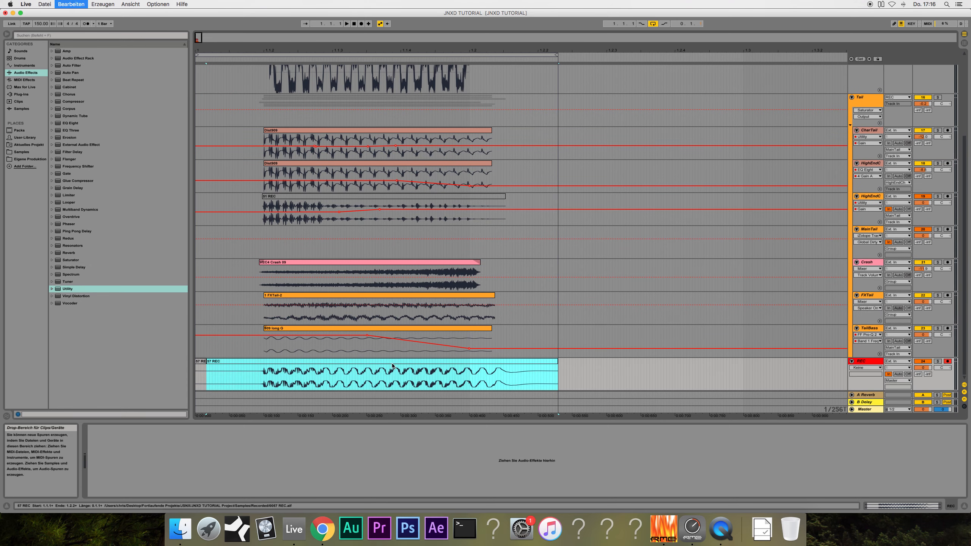
scroll(392, 365, up, 5)
click(202, 106)
key(super+v)
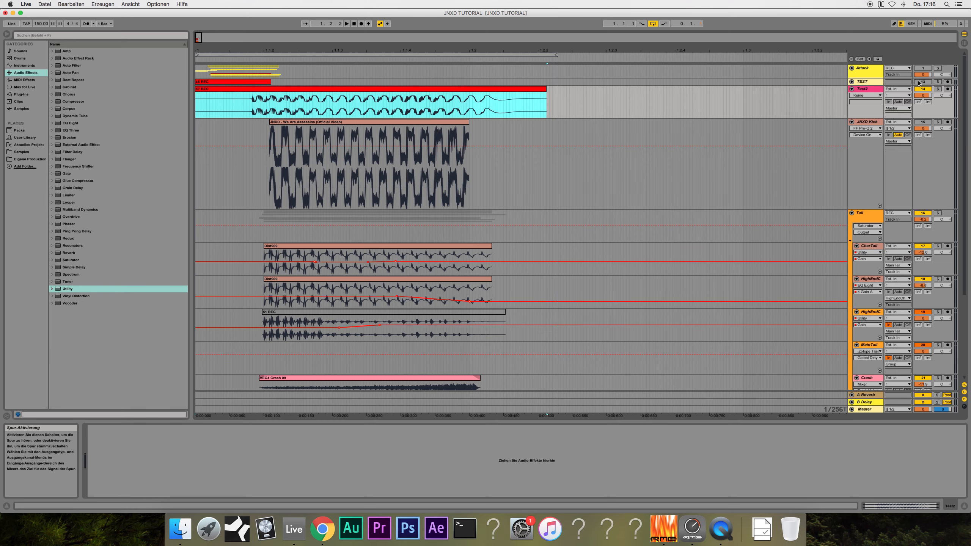
- Group the TEST and Test2 tracks under the name ATT+TAIL and solo the group
click(868, 89)
shift+click(868, 83)
key(super+g)
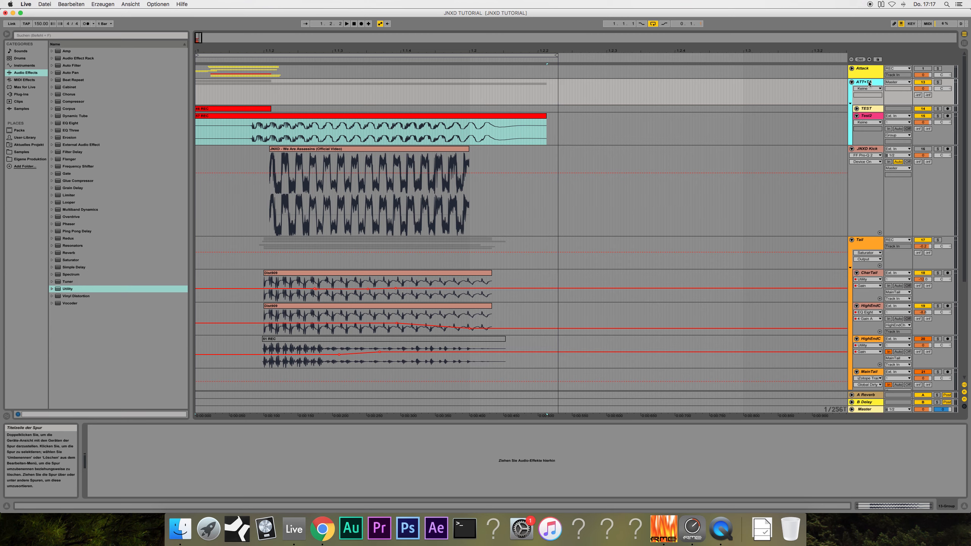
click(938, 82)
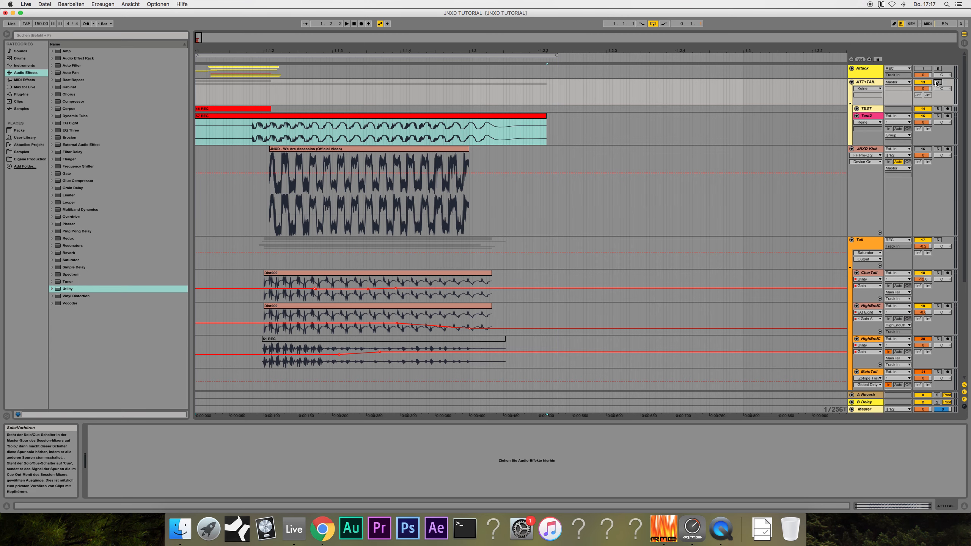
- Enlarge the TEST track, then trim the silent lead-in of the Test2 tail clip and align its start with the JNXD Kick clip
drag(866, 111, 866, 170)
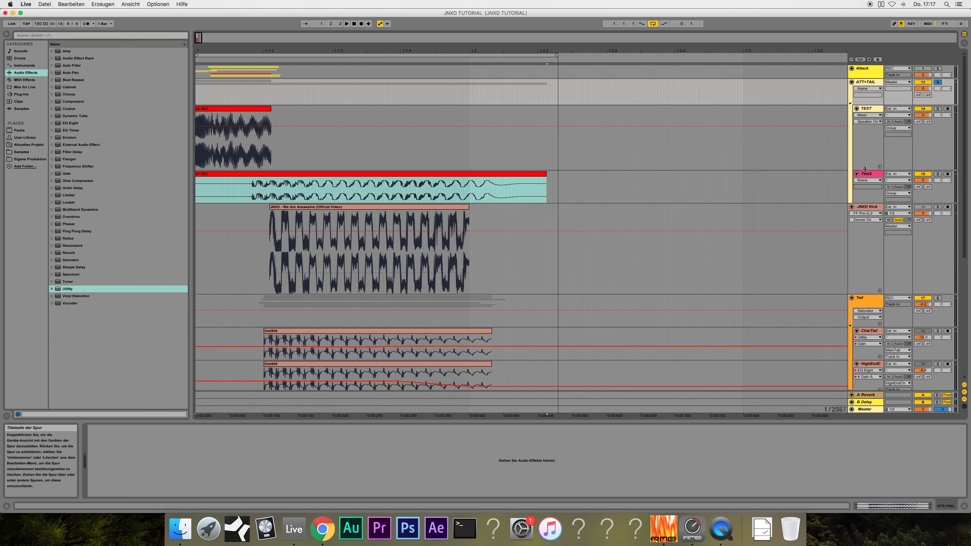
drag(199, 50, 198, 84)
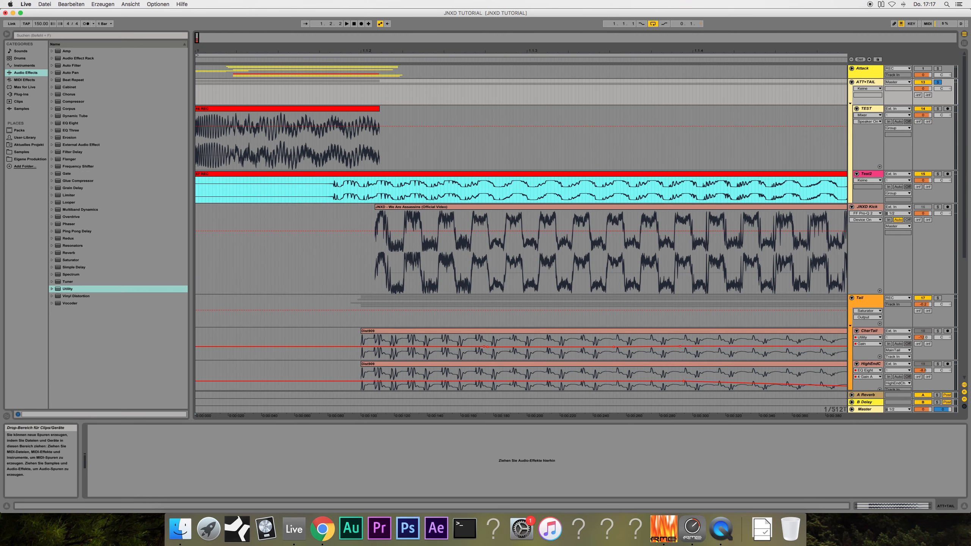
drag(276, 172, 336, 177)
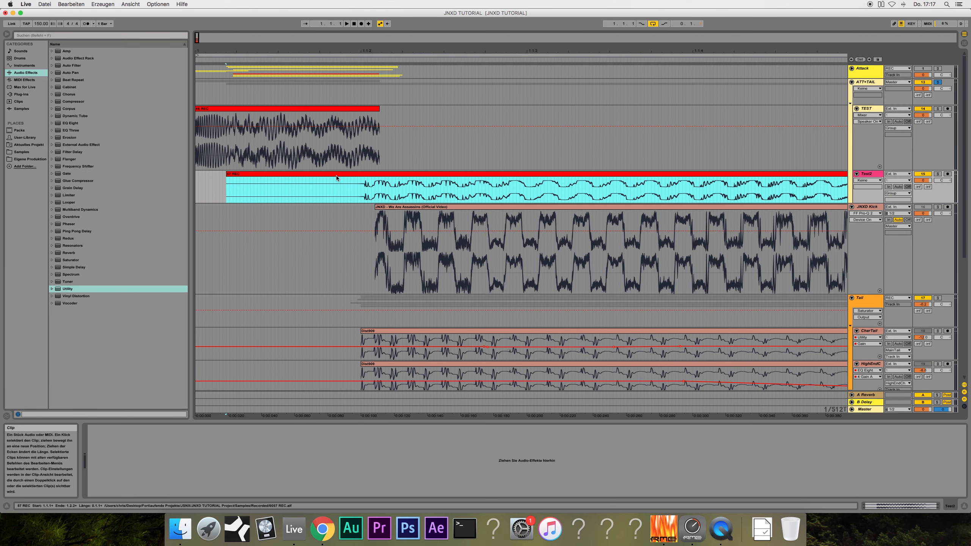
drag(227, 174, 384, 196)
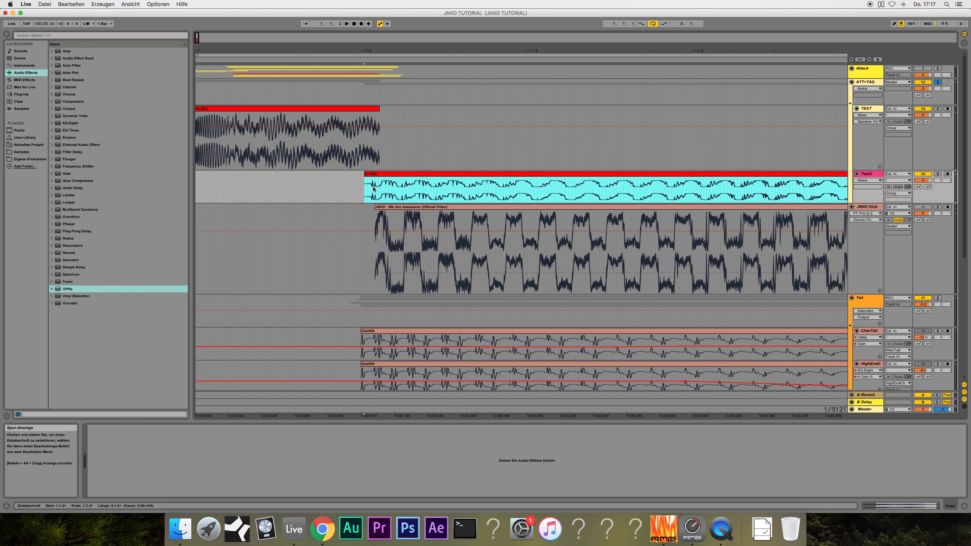
drag(383, 175, 375, 180)
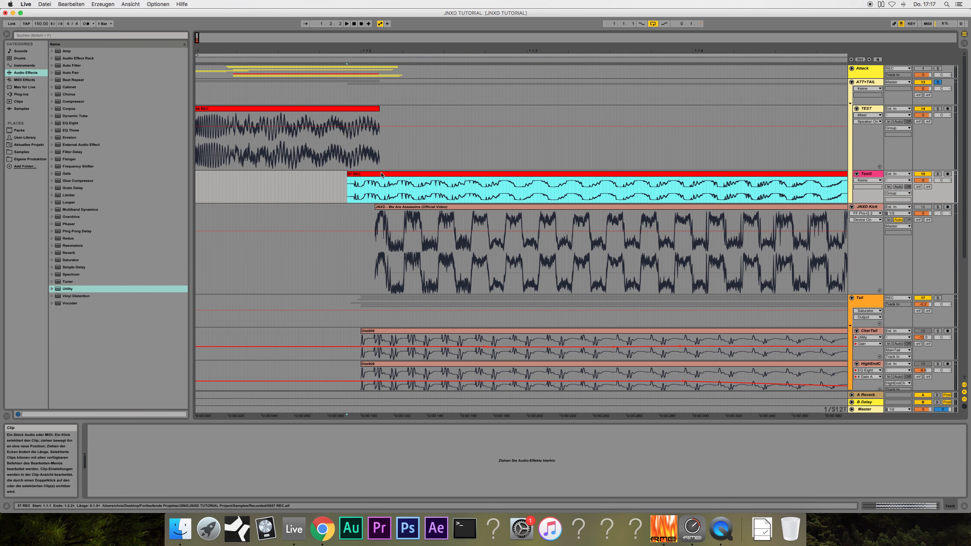
mouse_move(377, 178)
mouse_down()
mouse_move(397, 176)
mouse_move(369, 172)
mouse_up()
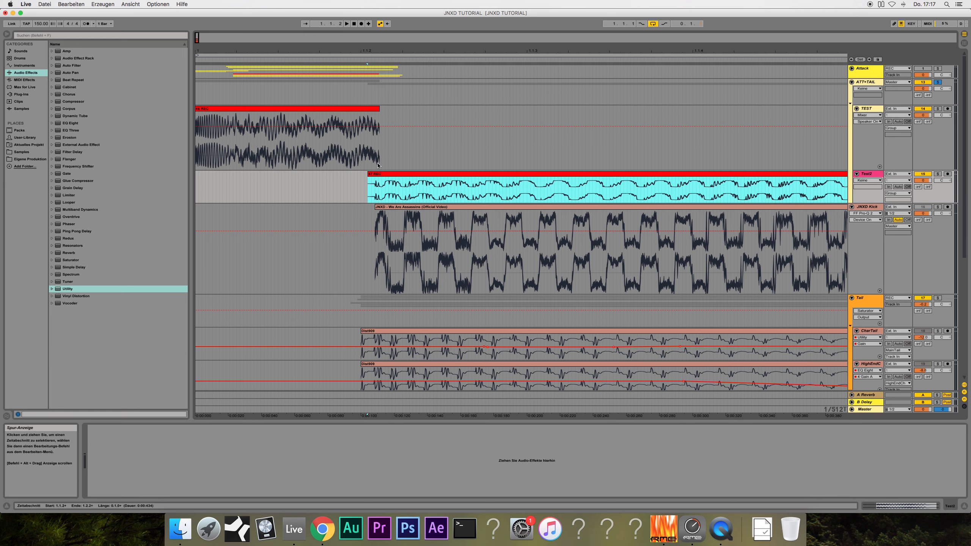
drag(370, 174, 372, 175)
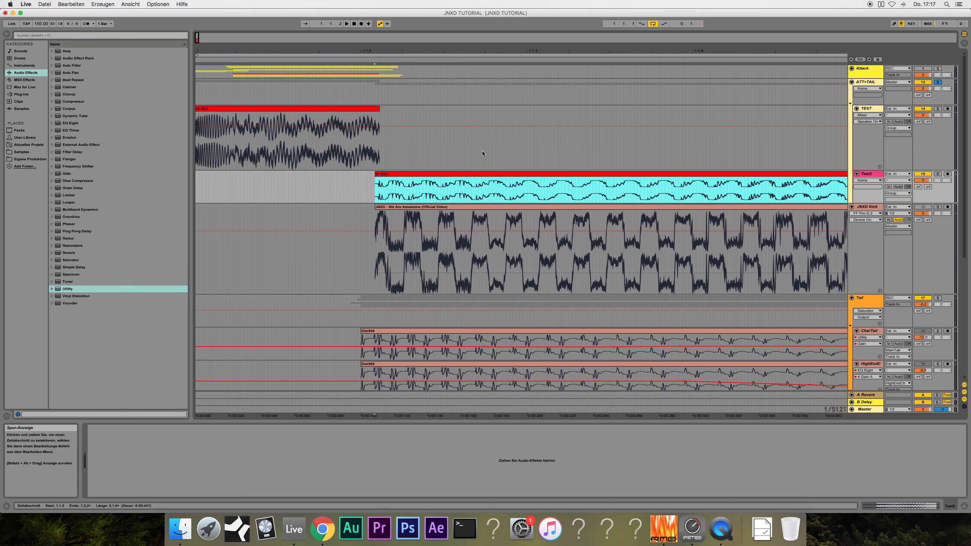
- Extend the TEST attack clip slightly past the tail's start and add a short fade-out at its end
drag(376, 108, 412, 110)
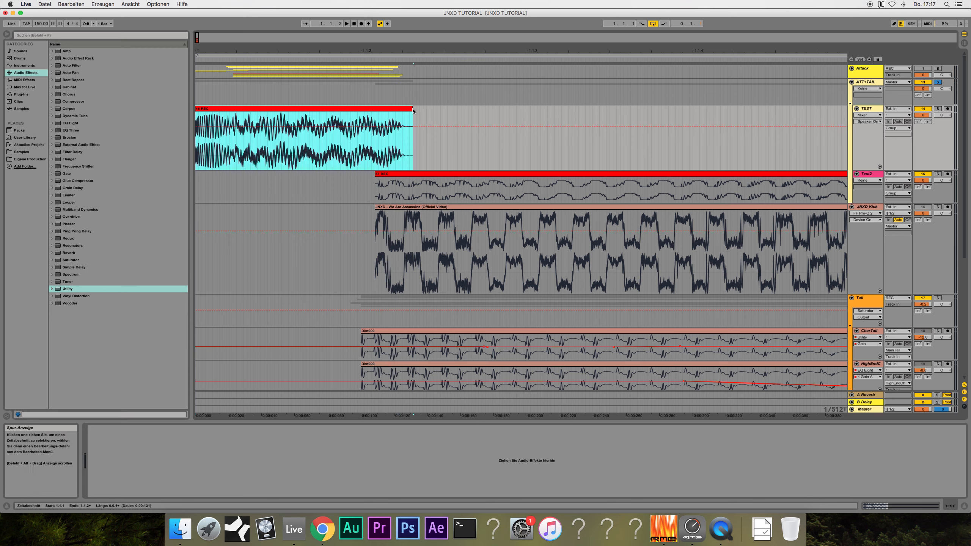
drag(413, 110, 391, 110)
click(868, 115)
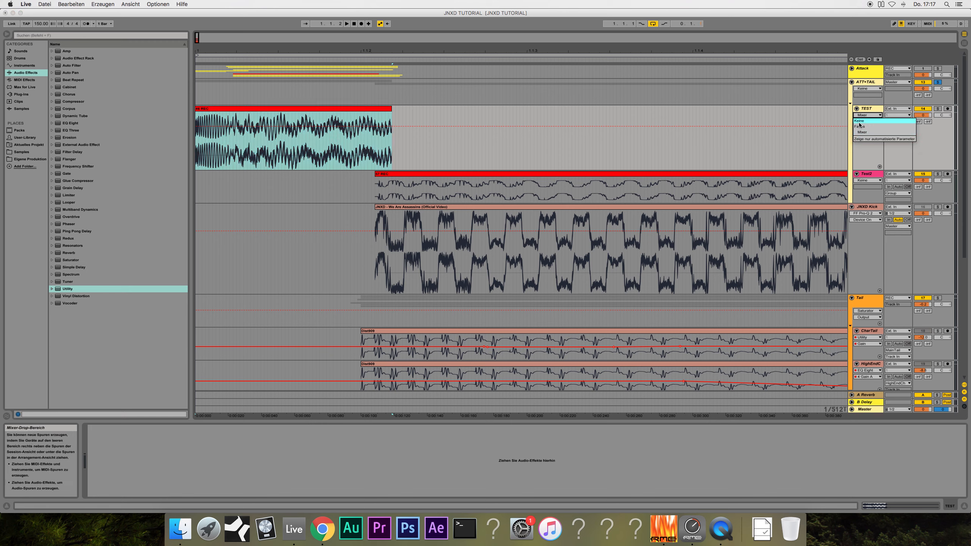
click(867, 121)
drag(391, 114, 381, 113)
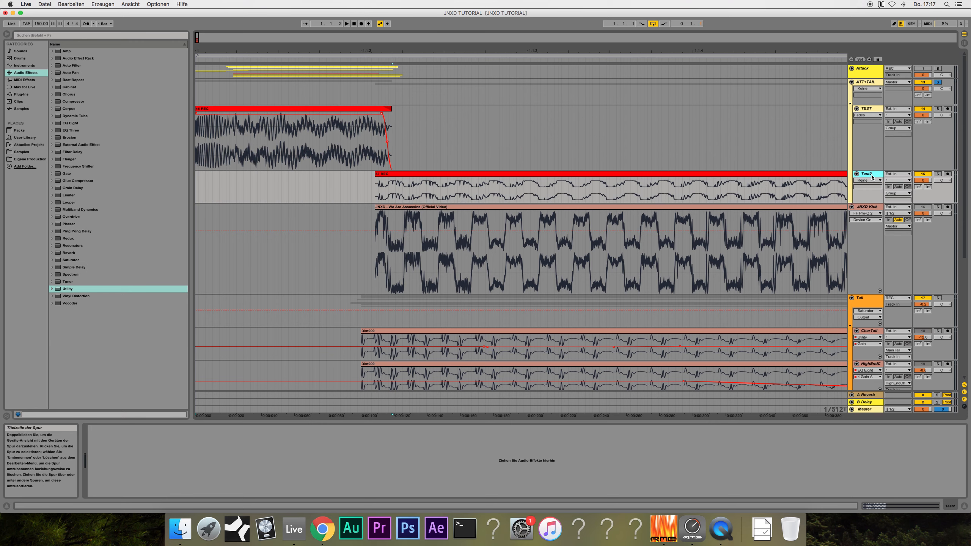
- Show the fades on the Test2 track, enlarge it, and add a short fade-in at the tail clip's start
click(868, 180)
click(866, 187)
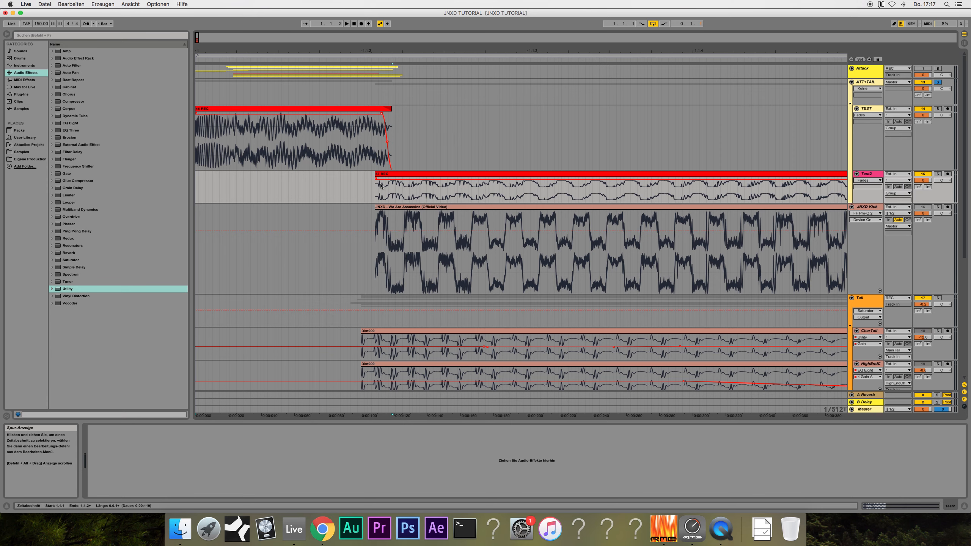
click(517, 202)
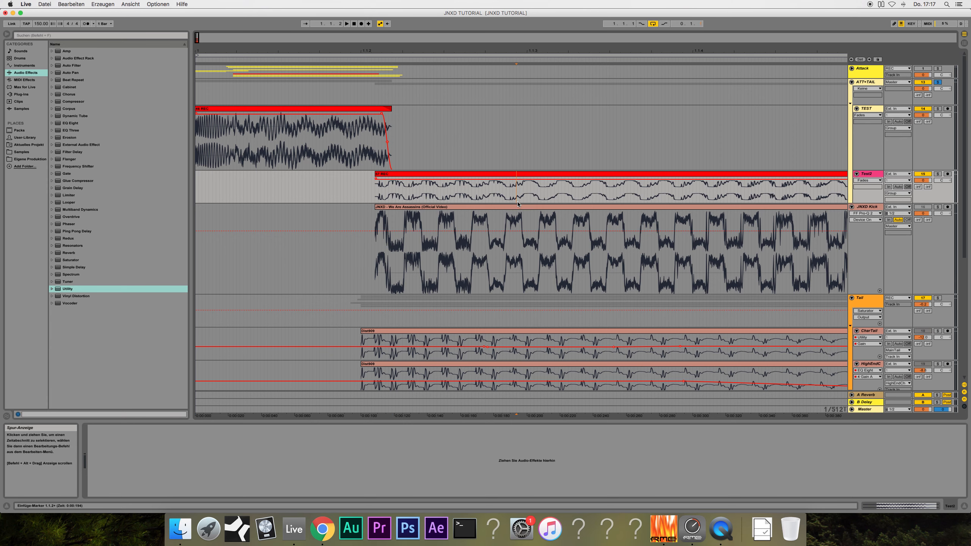
drag(864, 203, 864, 268)
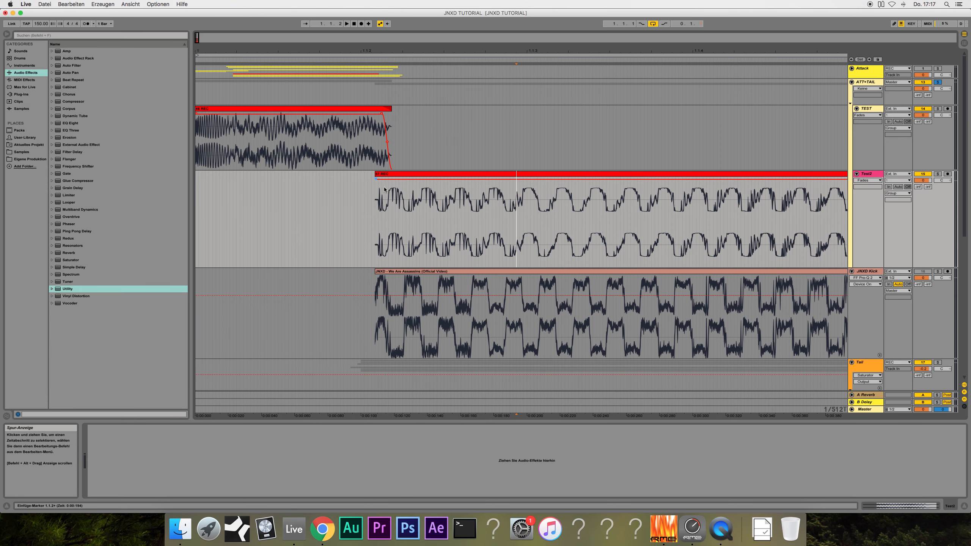
click(398, 179)
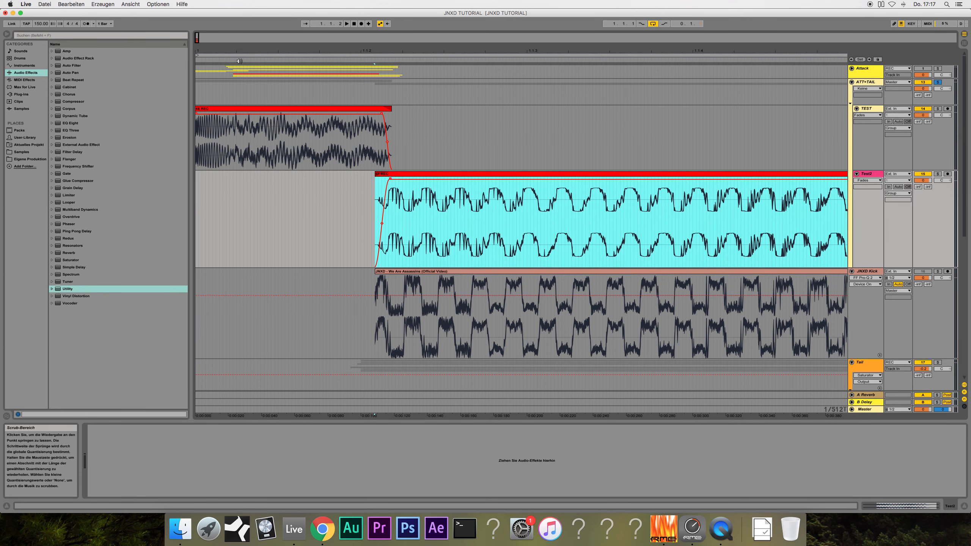
- Loop the range from the arrangement's start to the end of the JNXD Kick clip and play the combined attack and tail
drag(198, 37, 198, 32)
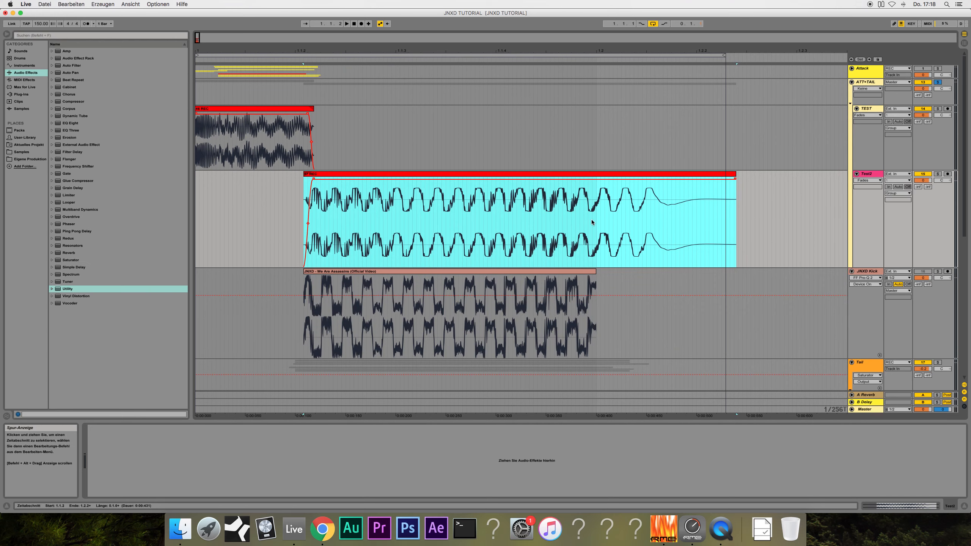
drag(595, 222, 135, 138)
key(super+l)
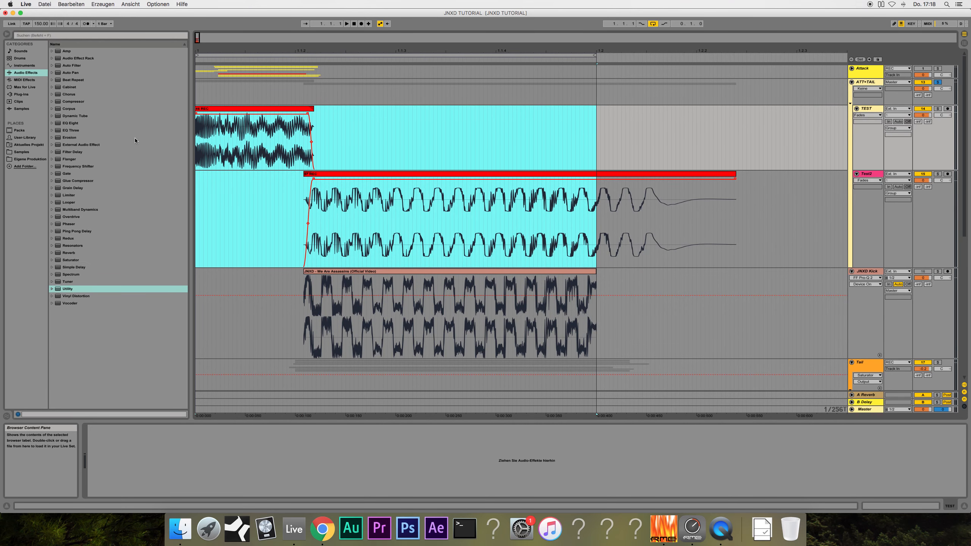
key(space)
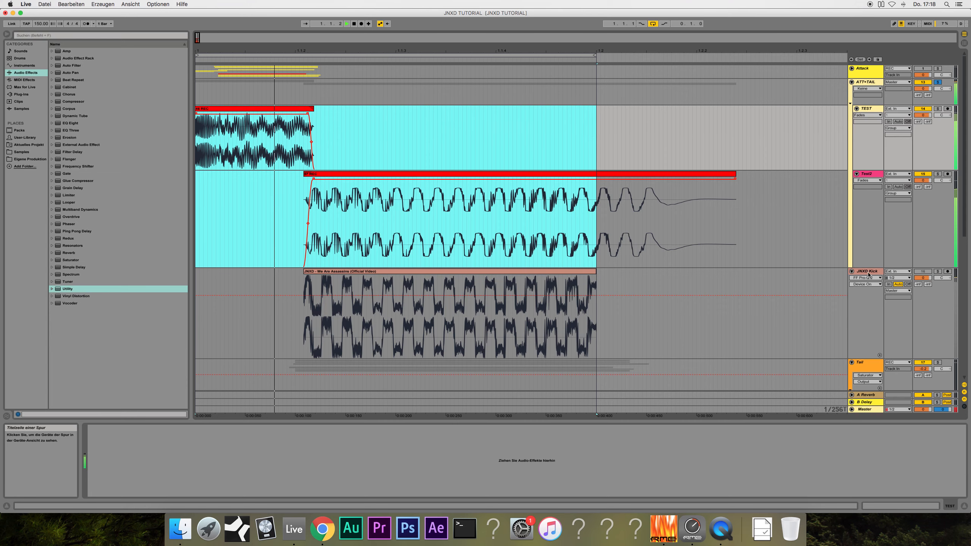
- Solo the JNXD Kick track and extend its clip back to the start of the arrangement
click(937, 272)
key(space)
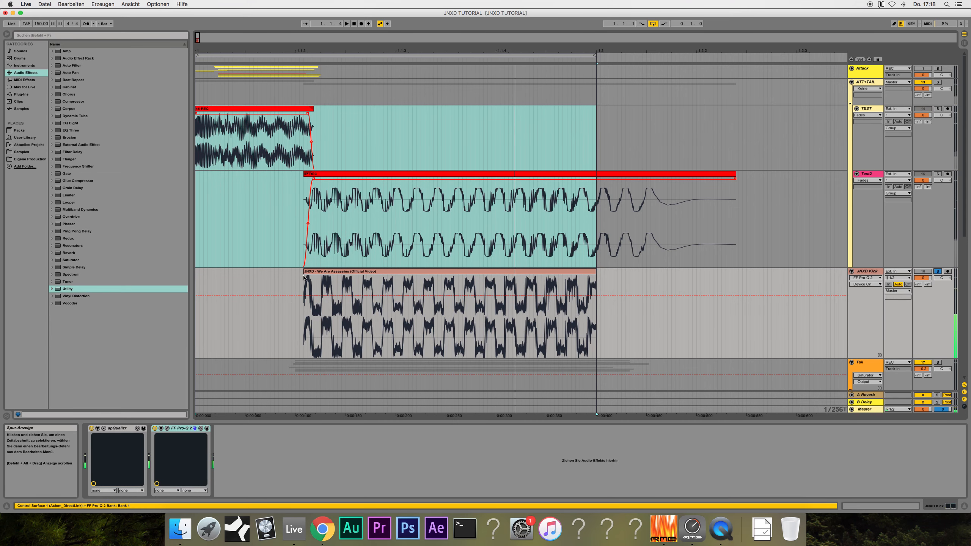
drag(304, 271, 195, 271)
- Compare the looped kicks by switching solo between the JNXD Kick track and the ATT+TAIL group during playback
key(space)
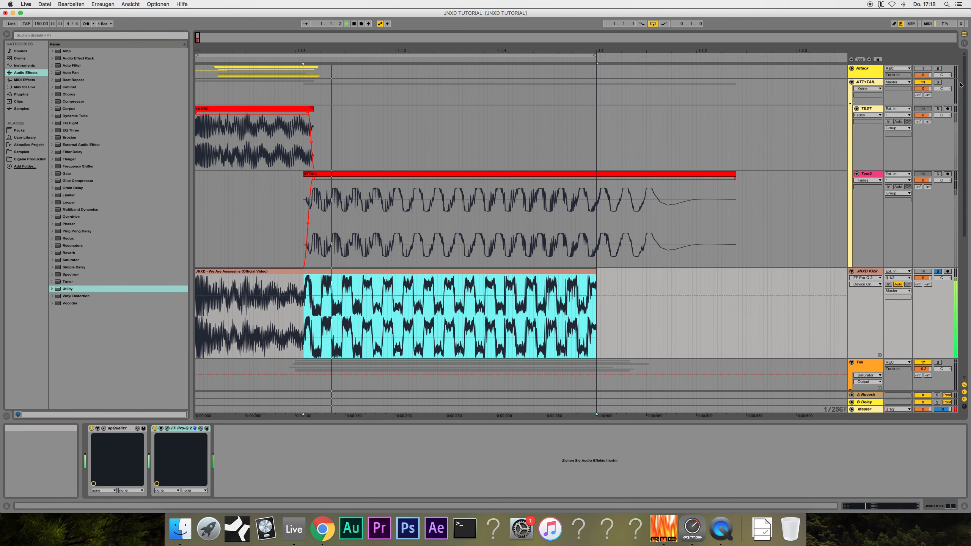
click(937, 82)
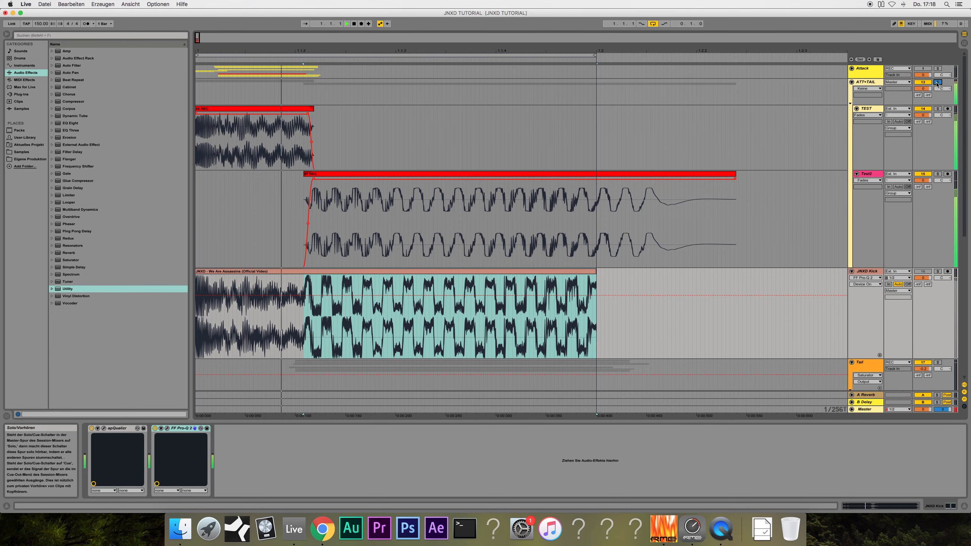
click(937, 271)
key(space)
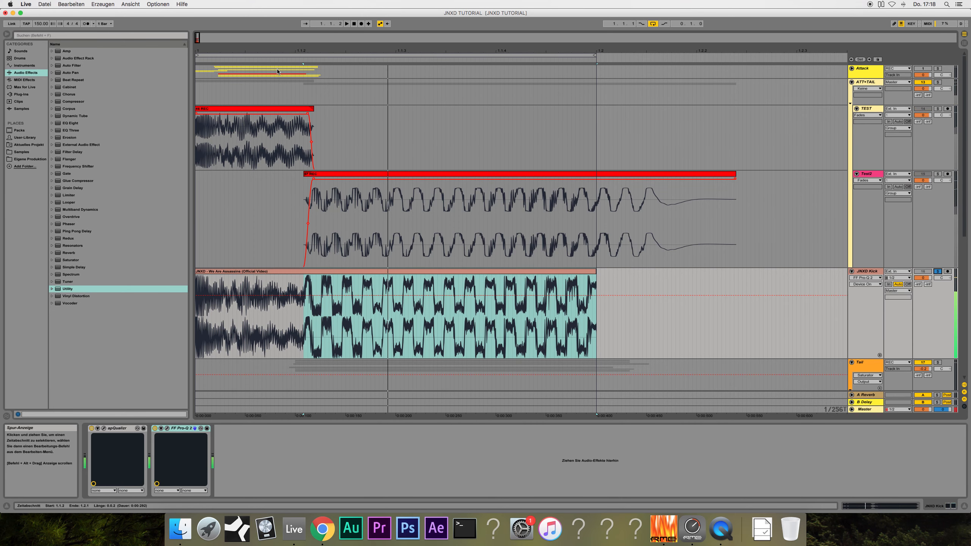
- Route the ATT+TAIL group's output to the REC track and extend the loop past the end of the tail clip
scroll(277, 72, down, 2)
drag(276, 50, 276, 37)
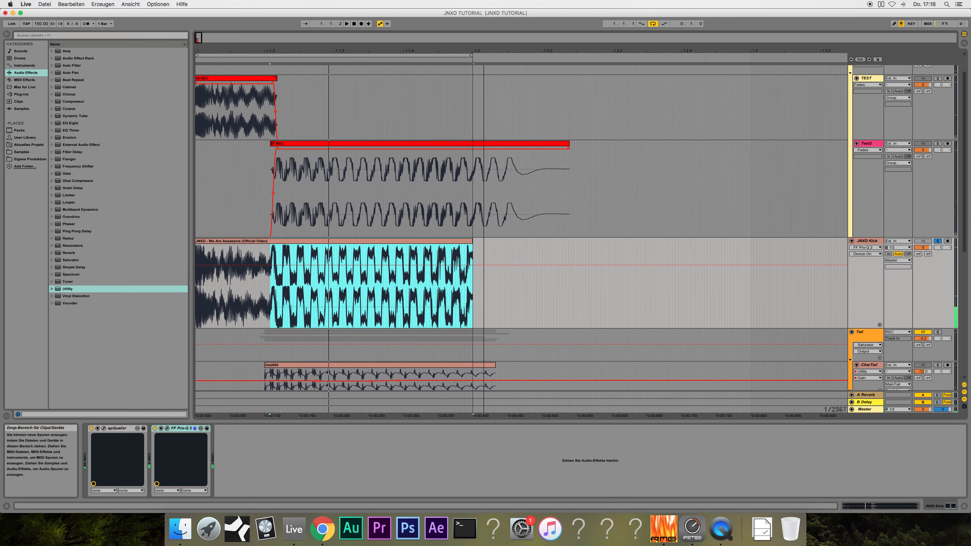
click(280, 144)
scroll(308, 123, up, 2)
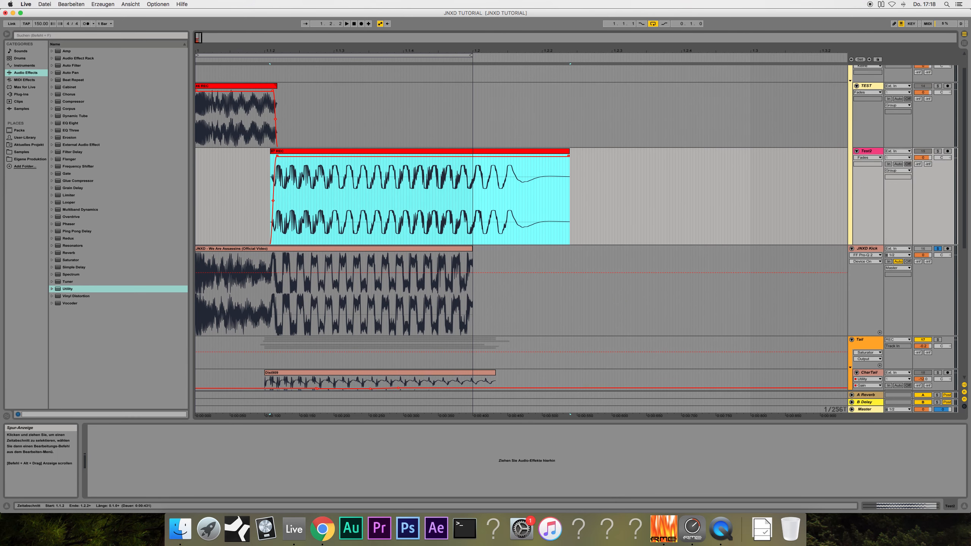
click(892, 85)
click(891, 85)
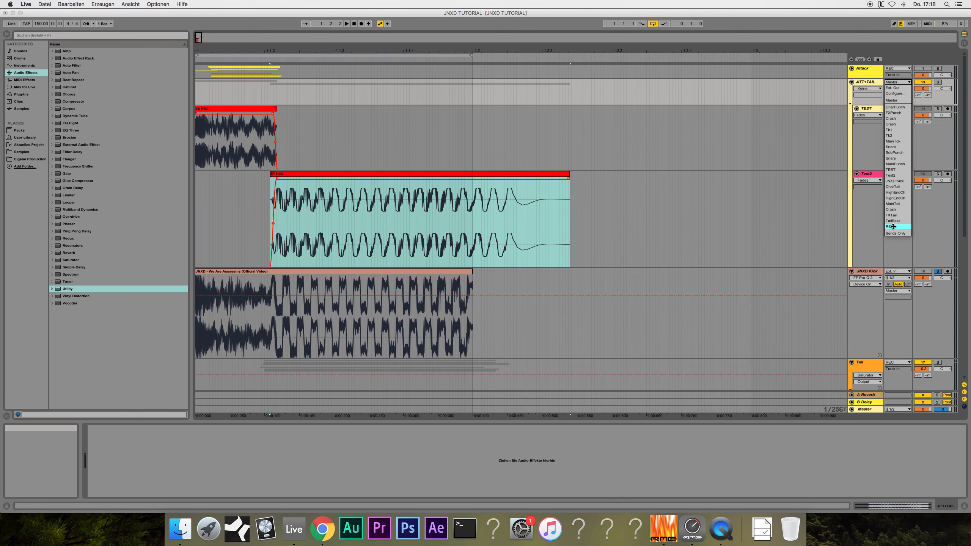
click(893, 227)
click(477, 53)
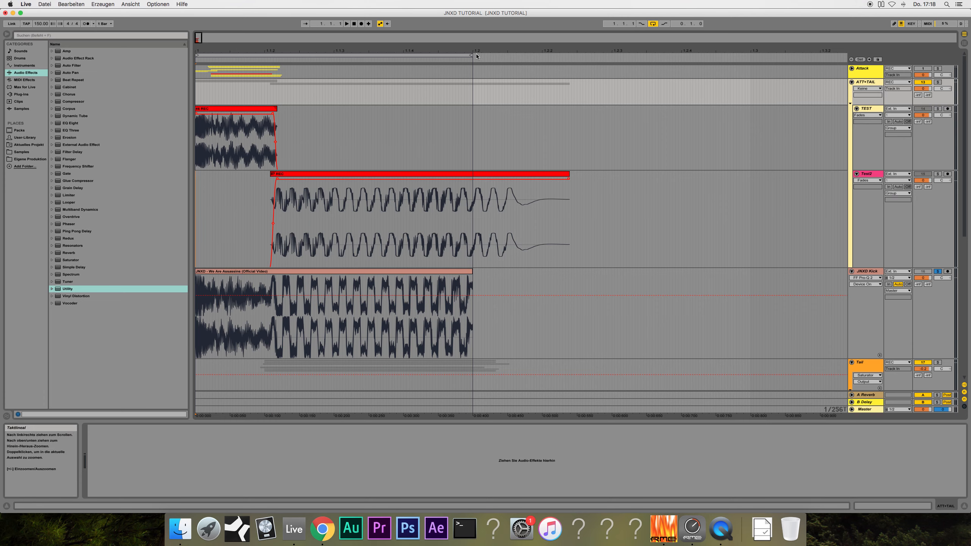
drag(476, 56, 622, 56)
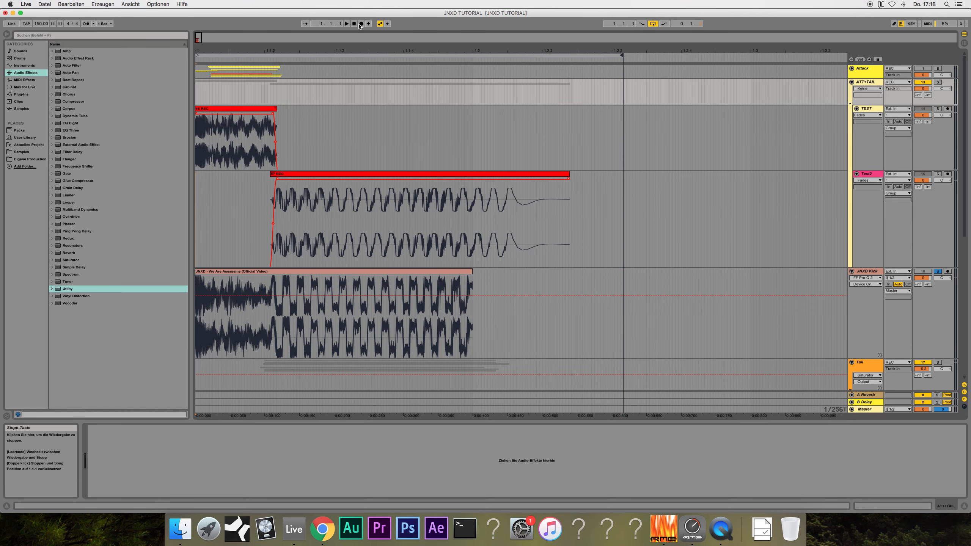
- Solo the ATT+TAIL group and record its combined kick onto the REC track
key(space)
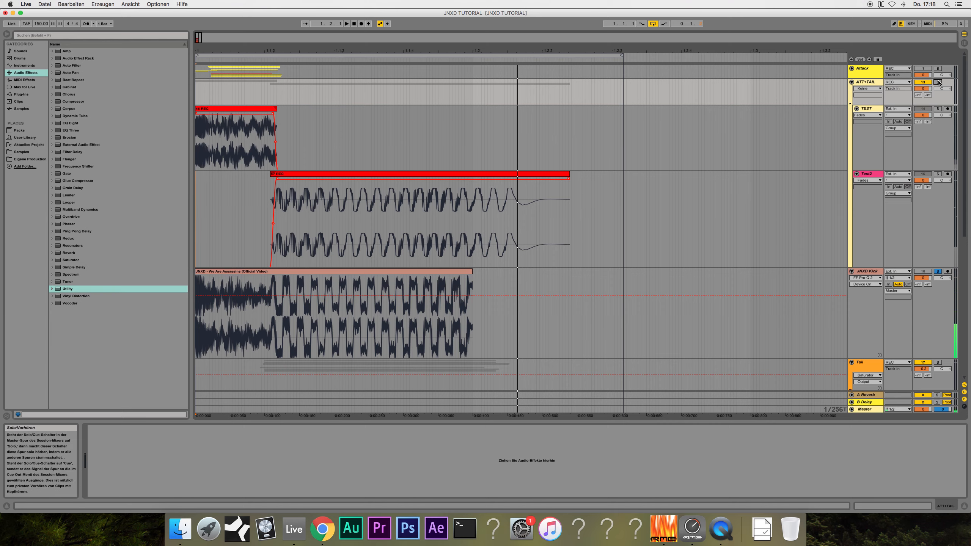
click(938, 82)
click(361, 24)
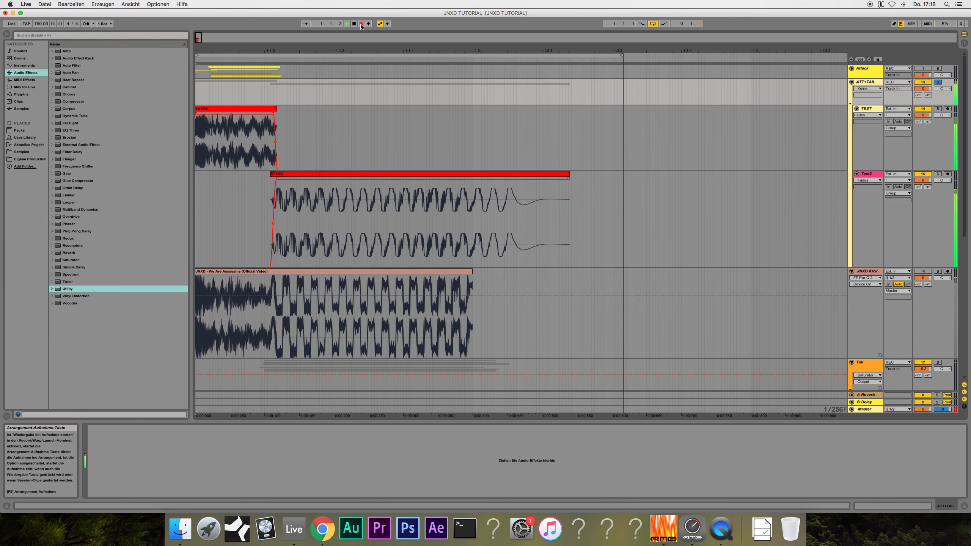
key(space)
- Check the new kick recording on the REC track against the tail clip and remove the recording
scroll(413, 228, down, 10)
click(278, 362)
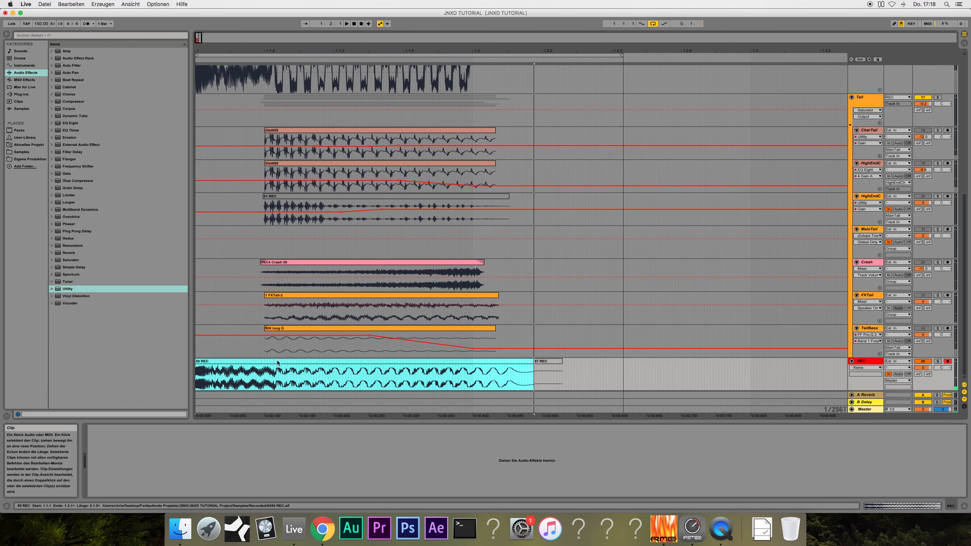
scroll(285, 277, up, 5)
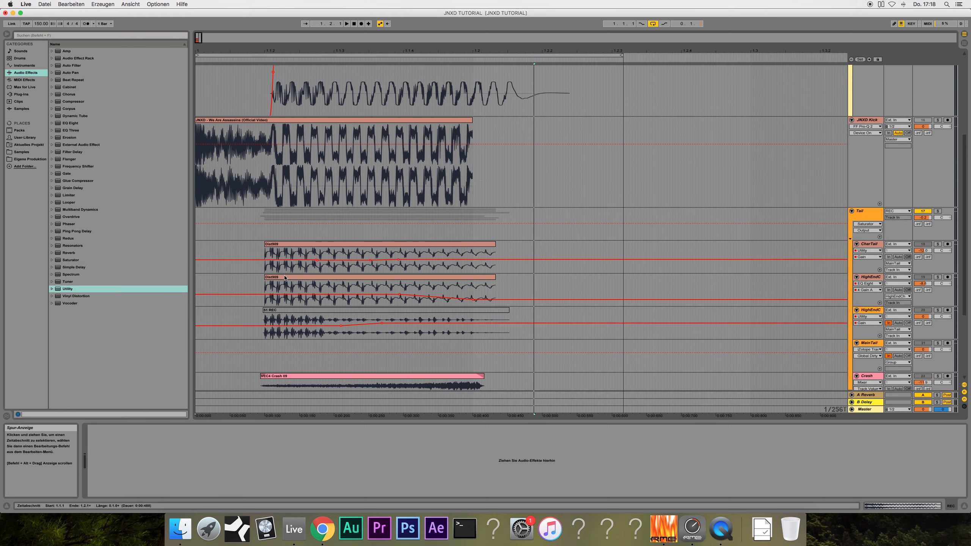
scroll(285, 278, up, 7)
click(291, 178)
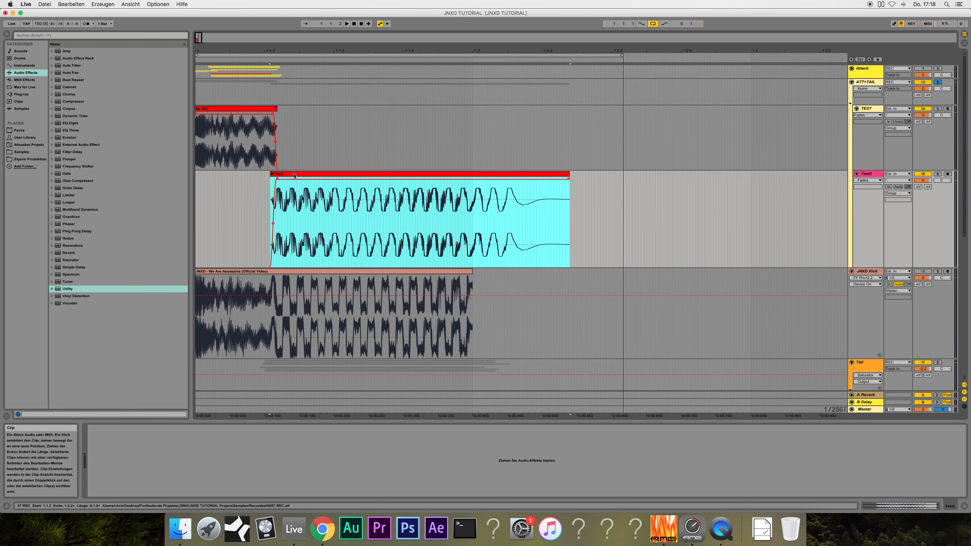
scroll(338, 346, down, 12)
click(334, 364)
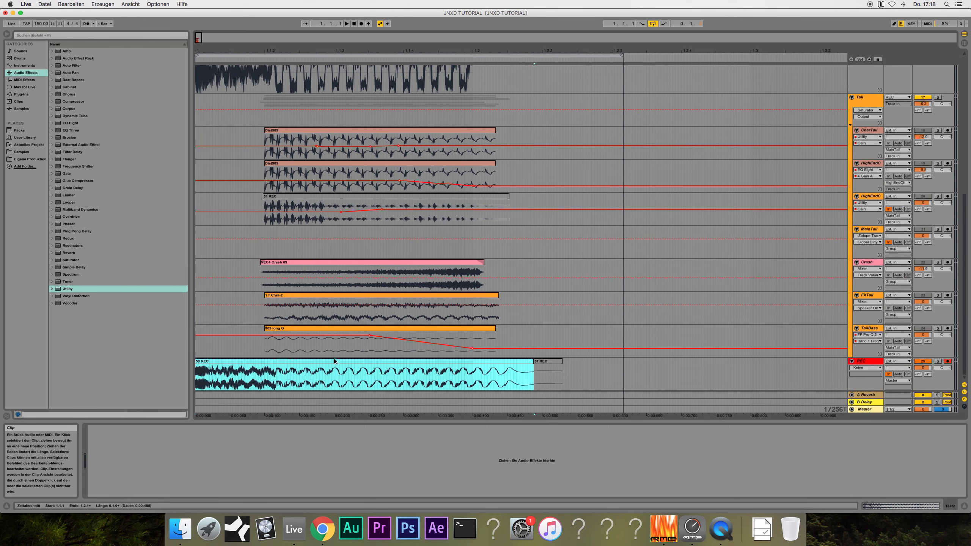
scroll(343, 290, up, 12)
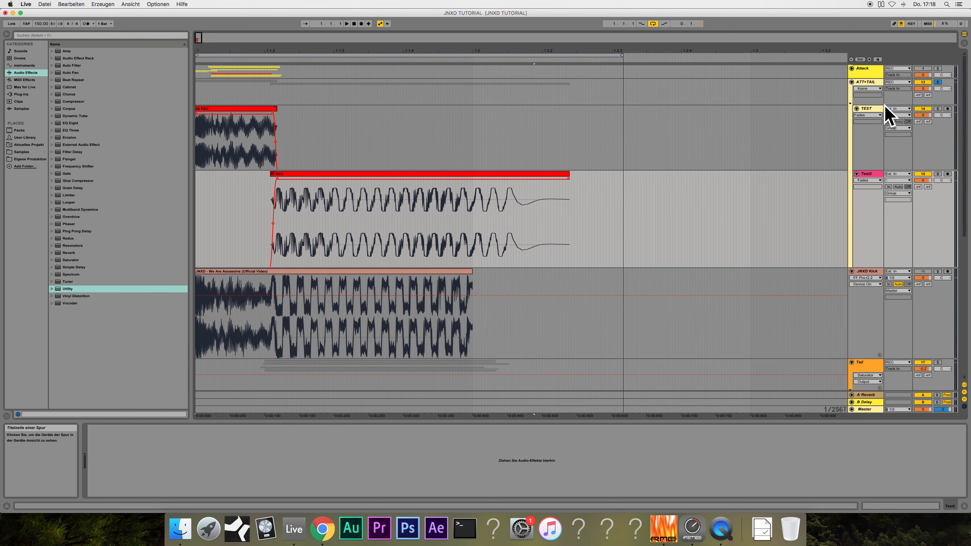
- Turn off solo on the ATT+TAIL group, keep it active, and select the group
click(938, 82)
click(923, 82)
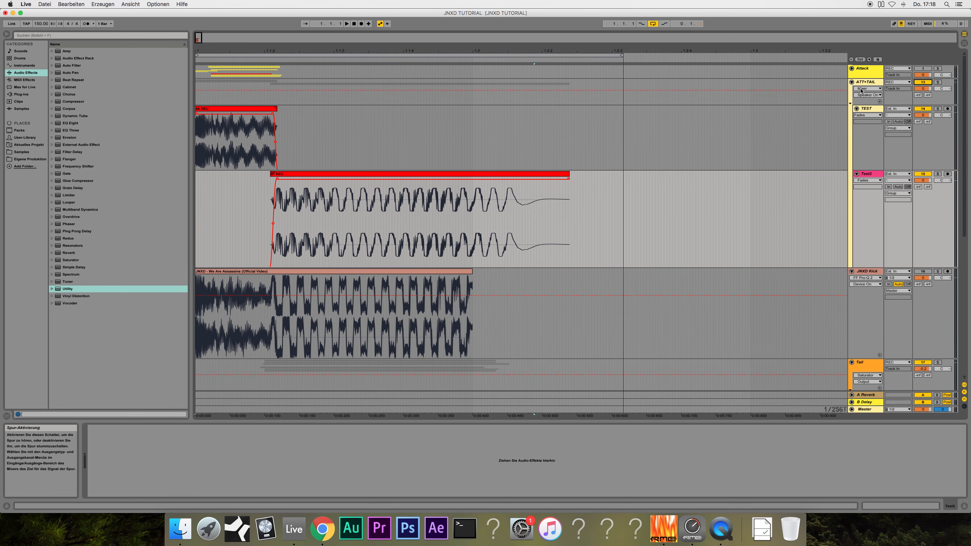
click(863, 82)
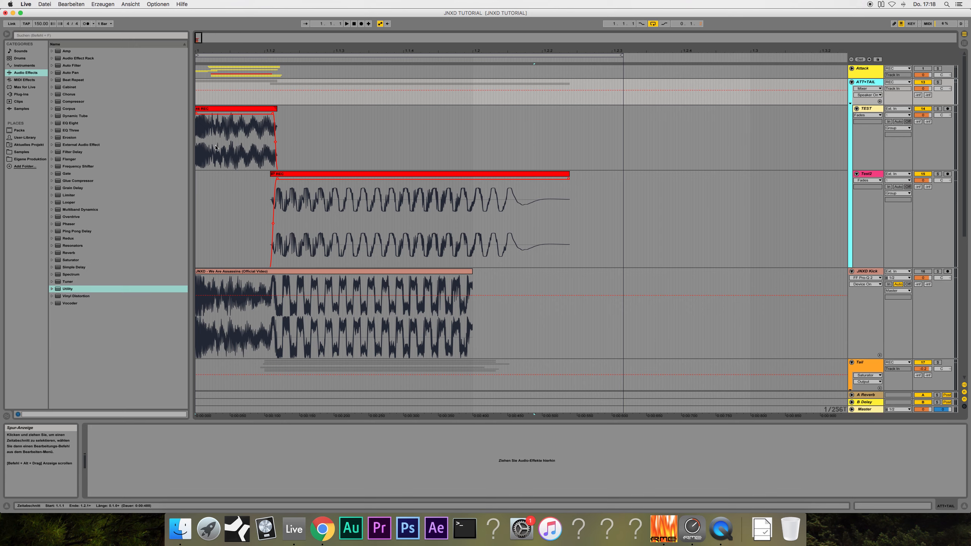
- Rename the Test2 track as Tail1 and the TEST track as Attack
click(277, 171)
click(873, 175)
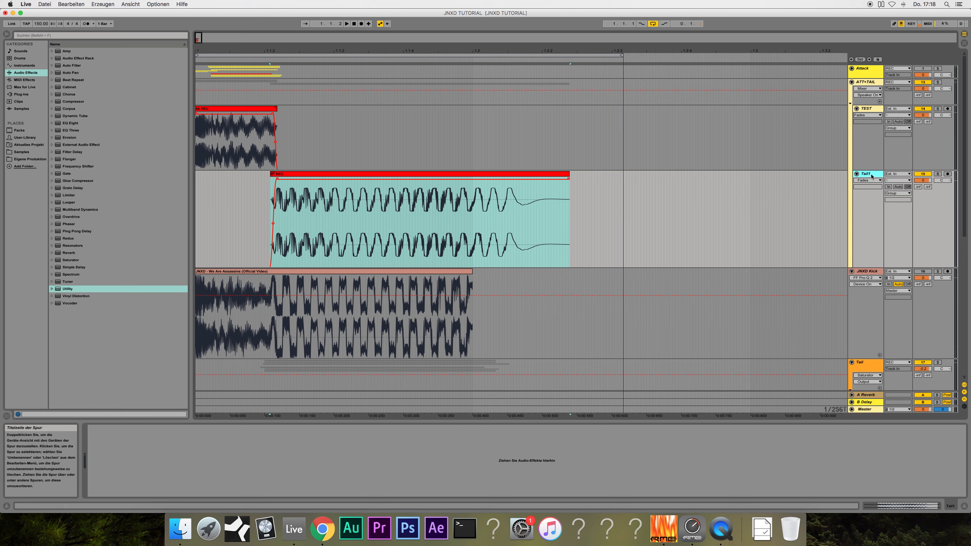
click(869, 109)
key(super+r)
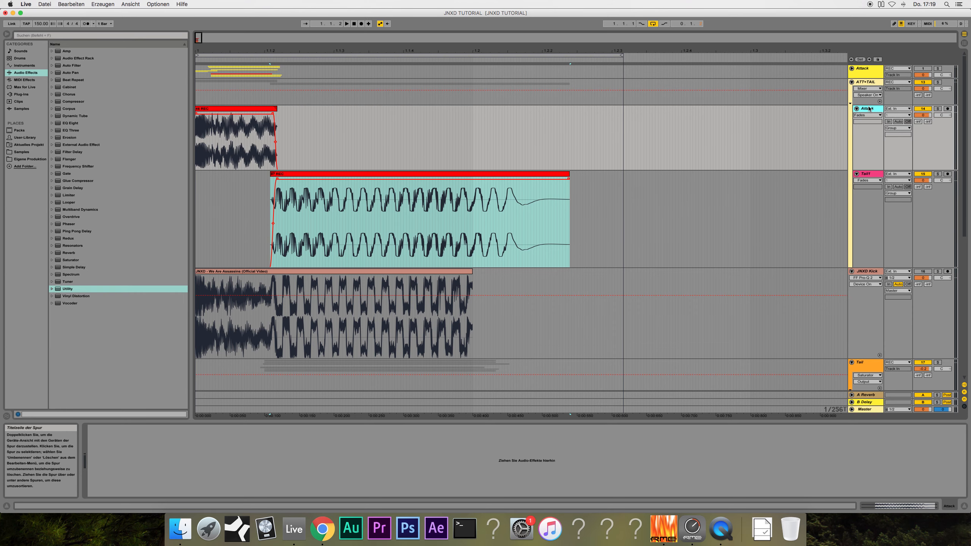
- Solo the Tail1 track and play the tail on its own
click(868, 174)
click(937, 174)
key(space)
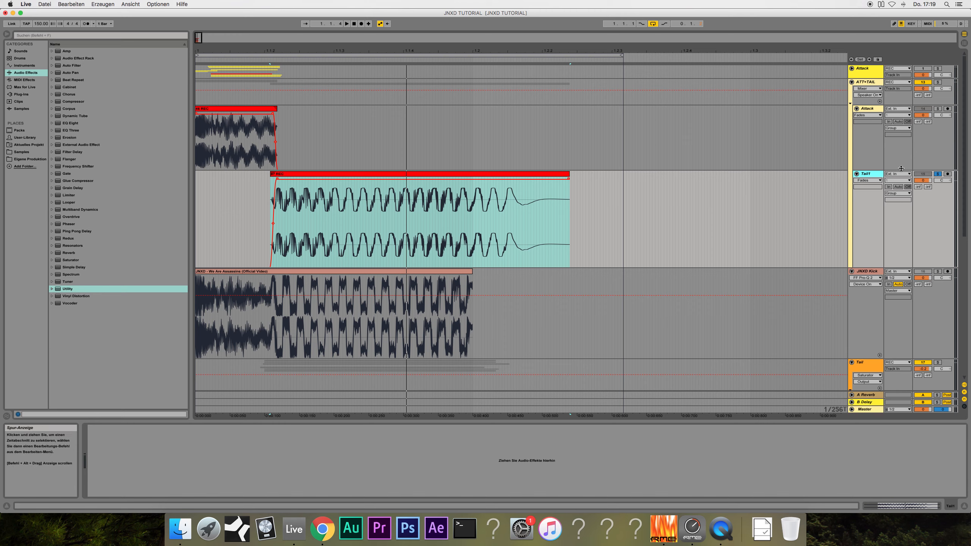
- Add the ValhallaRoom reverb plug-in from Valhalla DSP to the Tail1 track
click(21, 94)
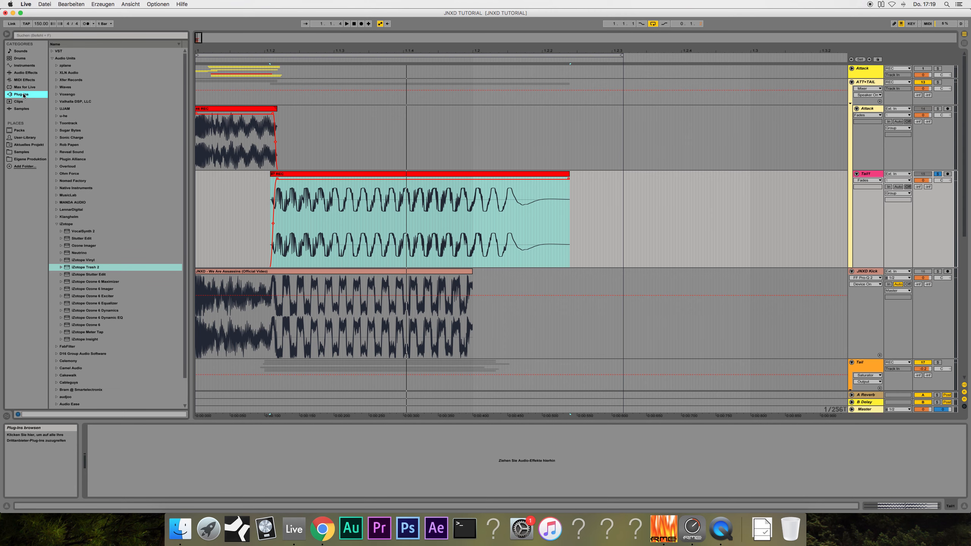
click(56, 225)
click(56, 101)
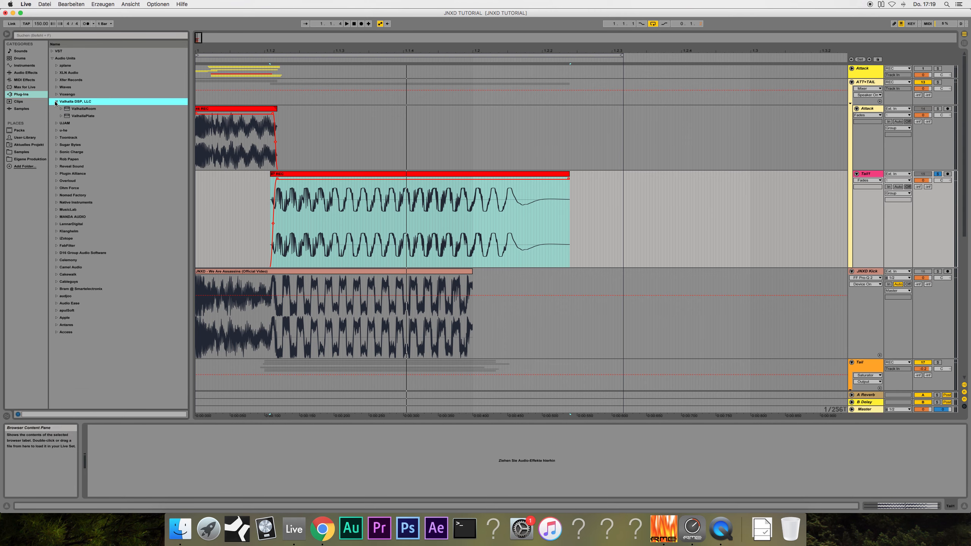
drag(84, 109, 266, 169)
drag(373, 210, 374, 211)
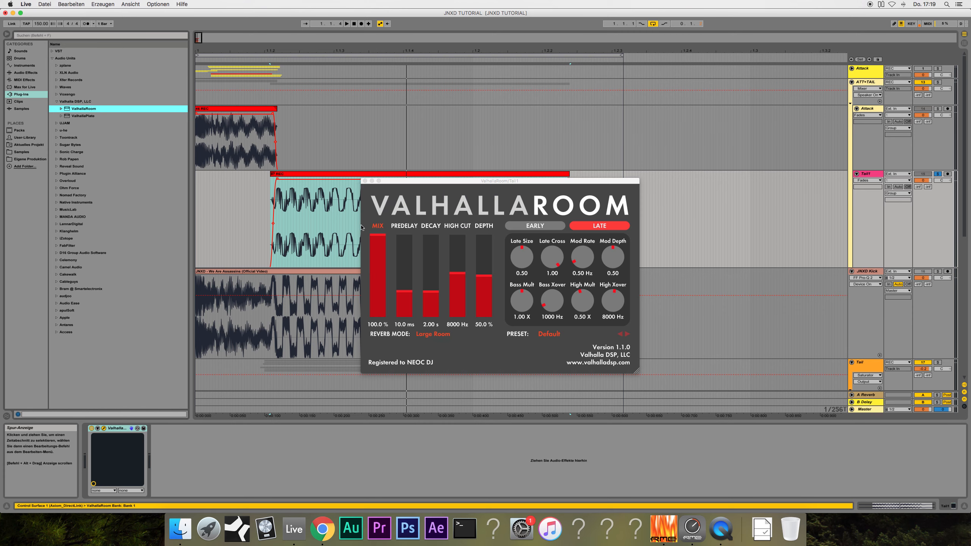
- Load the JangleChamber preset in ValhallaRoom and set its mix to 0.0 % during playback
click(556, 332)
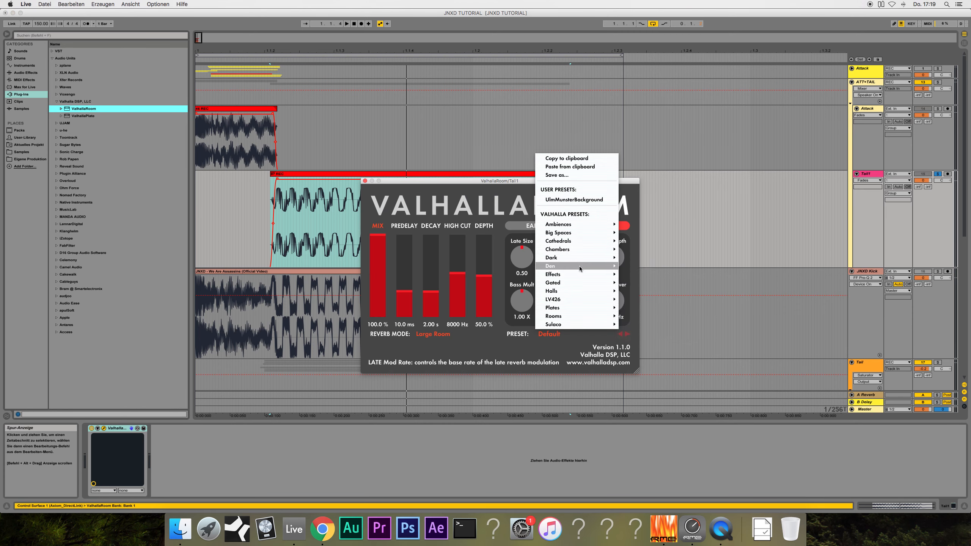
mouse_move(583, 259)
click(642, 333)
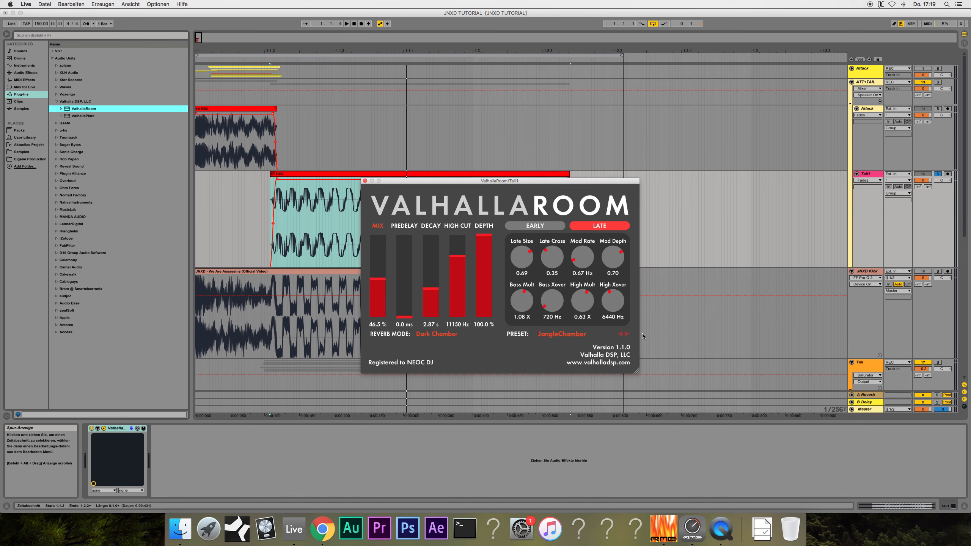
key(space)
drag(381, 306, 375, 329)
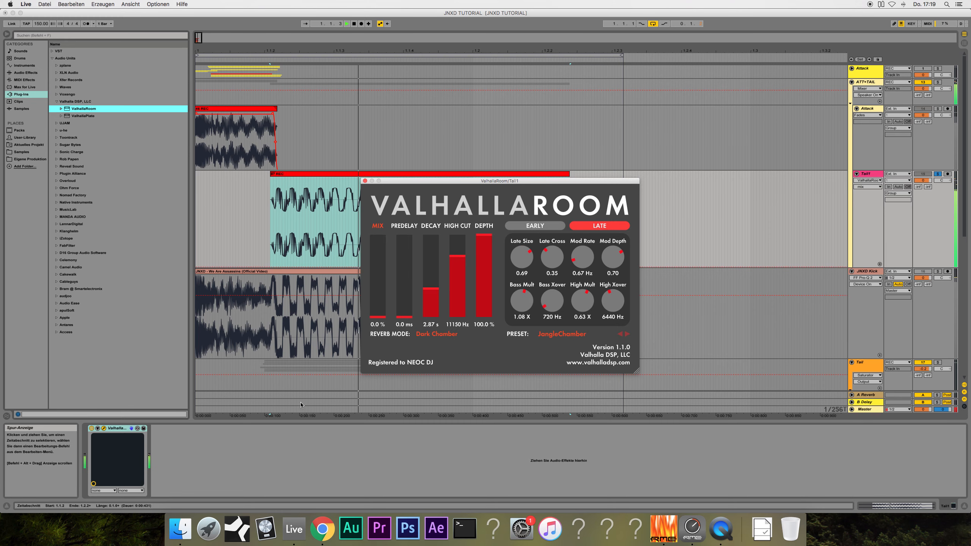
- Show ValhallaRoom's mix automation on the Tail1 track and close the plug-in window
click(98, 429)
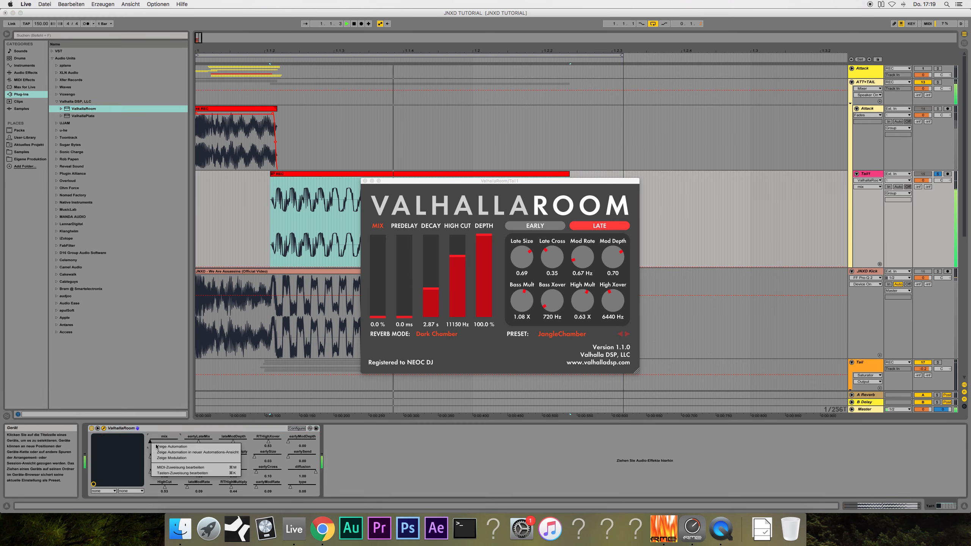
click(365, 181)
key(space)
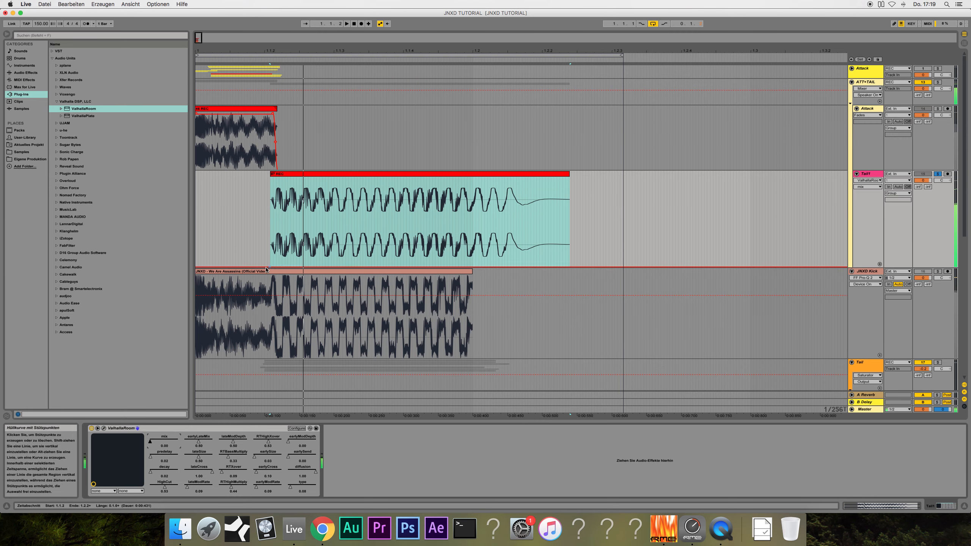
- Shape the reverb mix automation to rise slightly from the tail's start, lift near its end, and drop back to zero
click(271, 266)
drag(268, 266, 305, 259)
key(space)
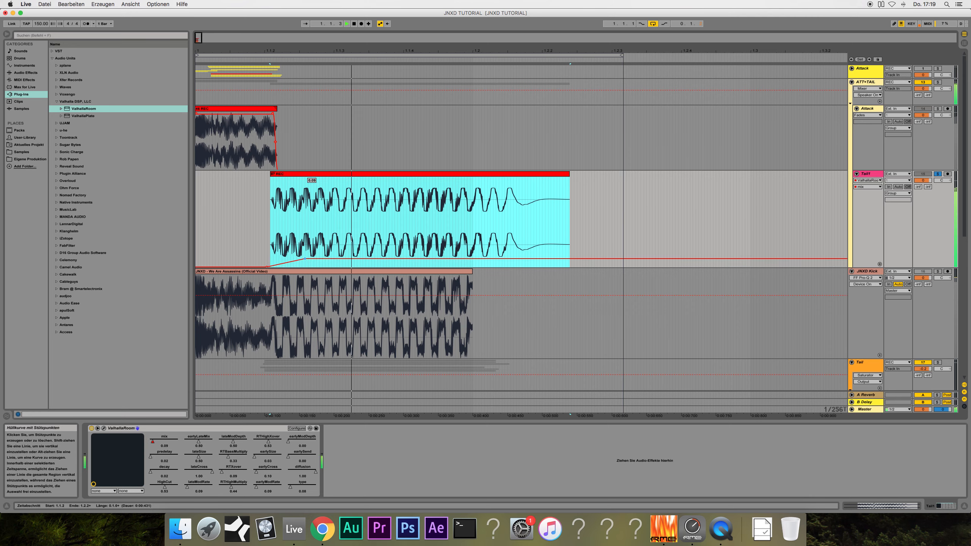
click(433, 258)
mouse_move(460, 258)
mouse_down()
mouse_move(442, 253)
mouse_move(495, 267)
mouse_up()
click(476, 254)
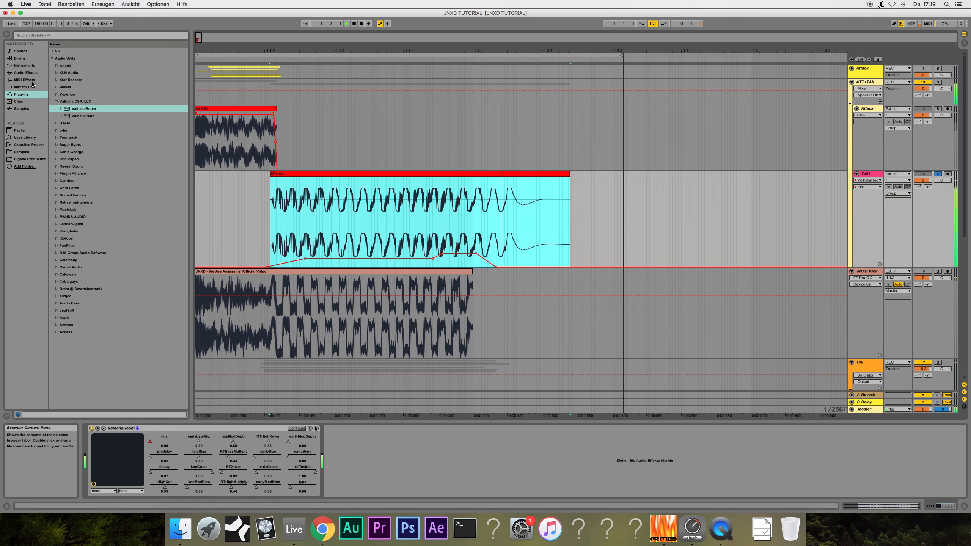
- Add a Phaser and a Saturator after ValhallaRoom on Tail1 and adjust the Saturator's drive
click(26, 72)
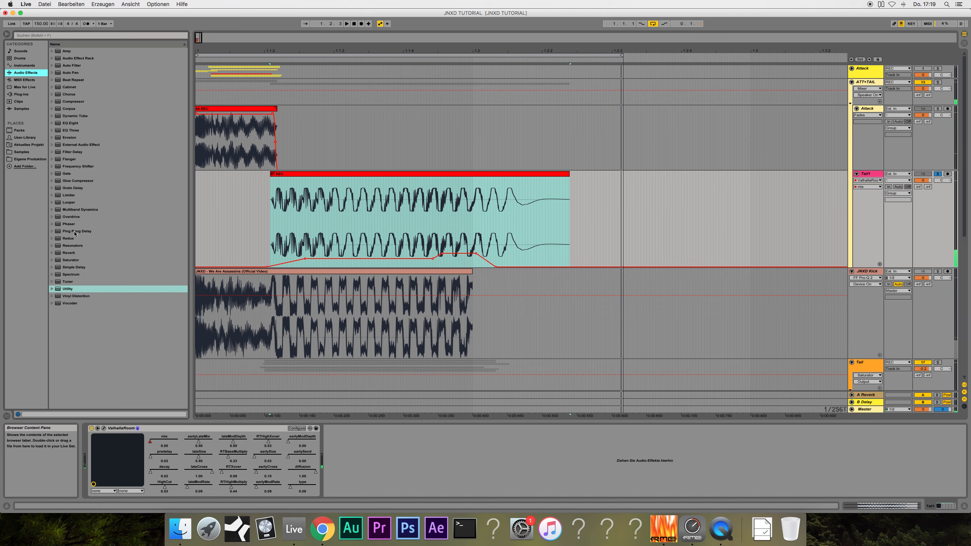
drag(66, 227, 333, 515)
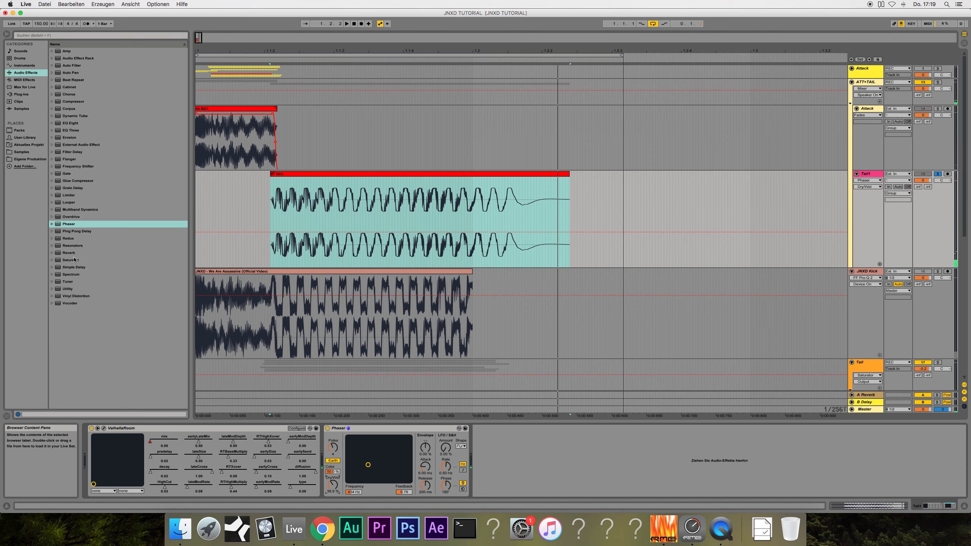
drag(75, 262, 536, 464)
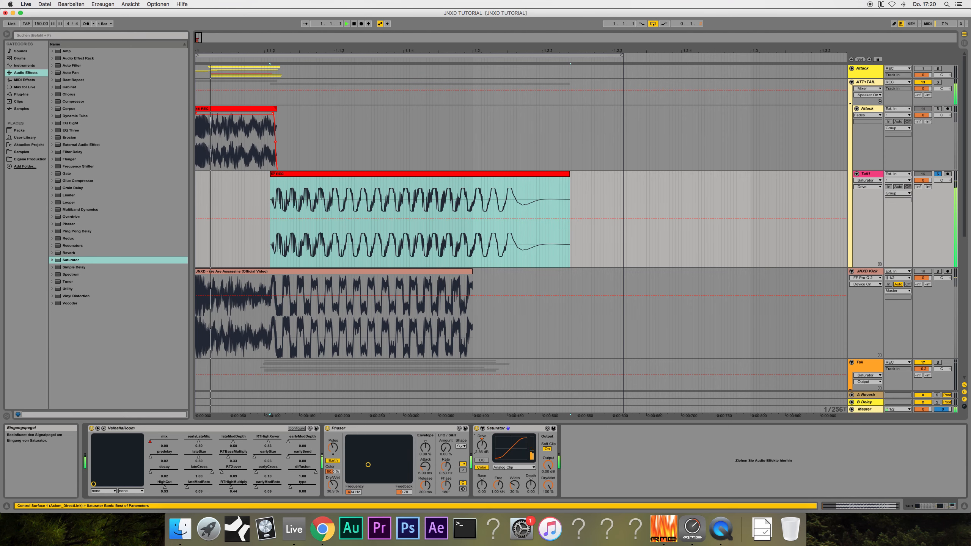
drag(482, 444, 482, 444)
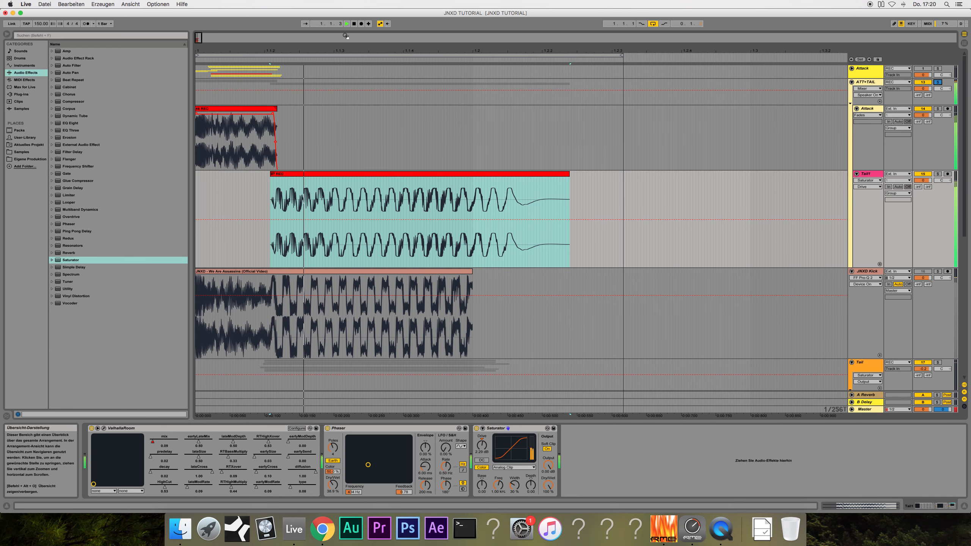
- Record the soloed ATT+TAIL kick with its new tail effects onto the REC track and select the recorded clip
click(354, 24)
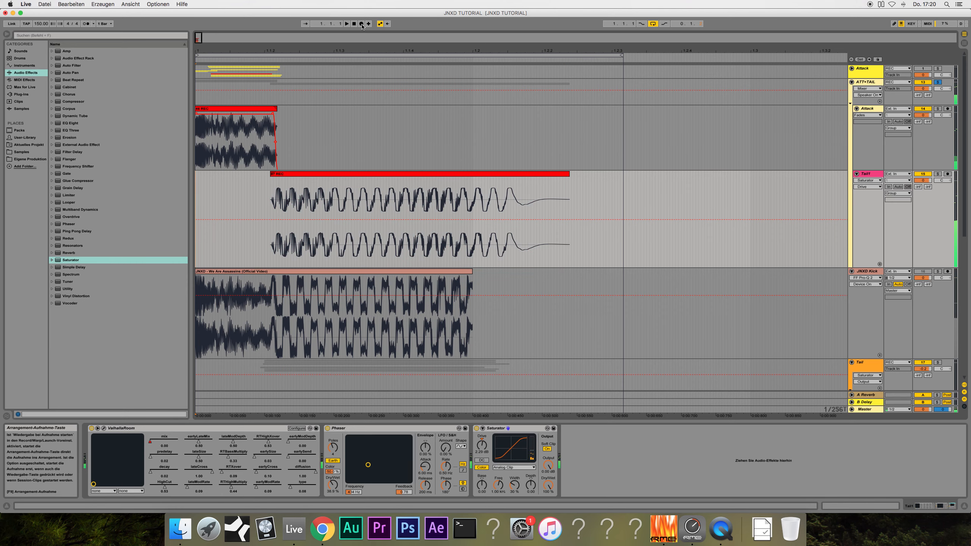
scroll(429, 119, down, 10)
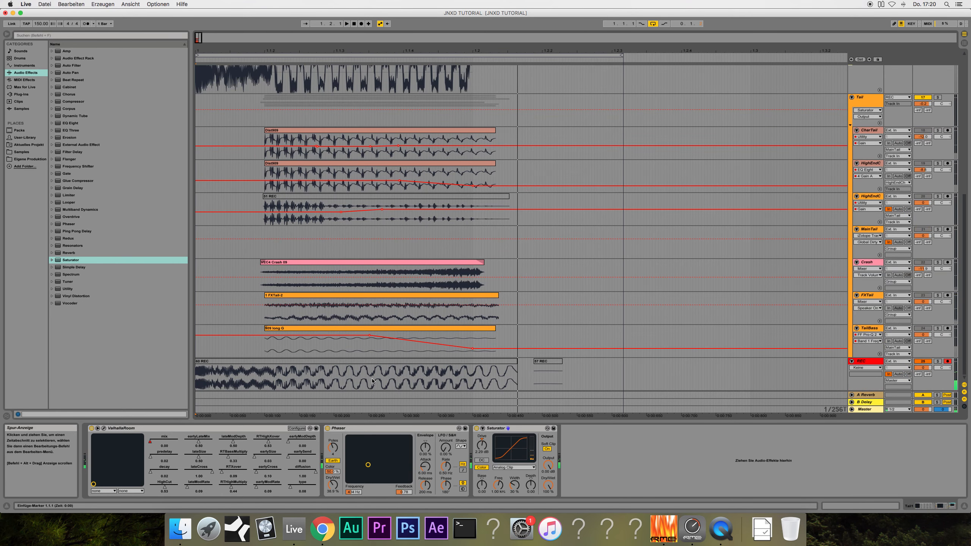
click(360, 367)
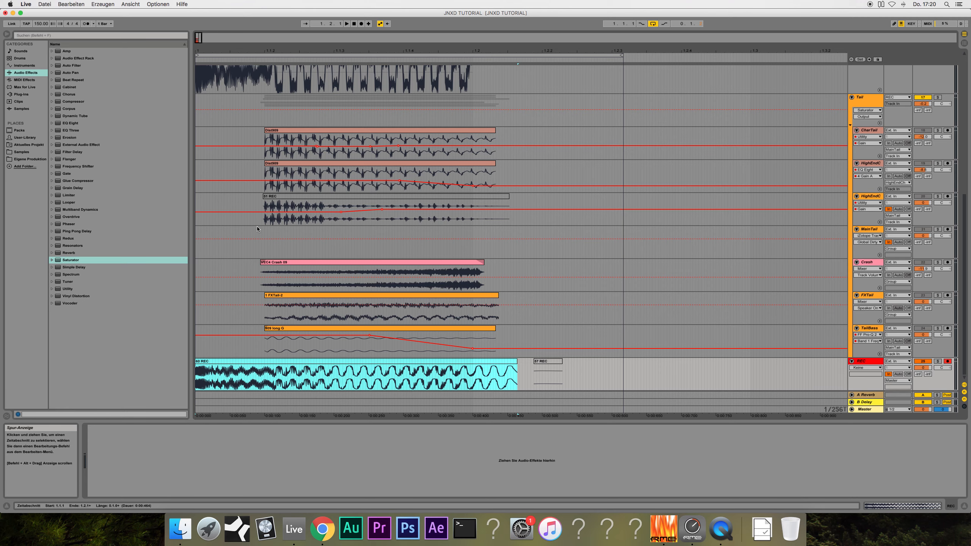
scroll(247, 185, up, 4)
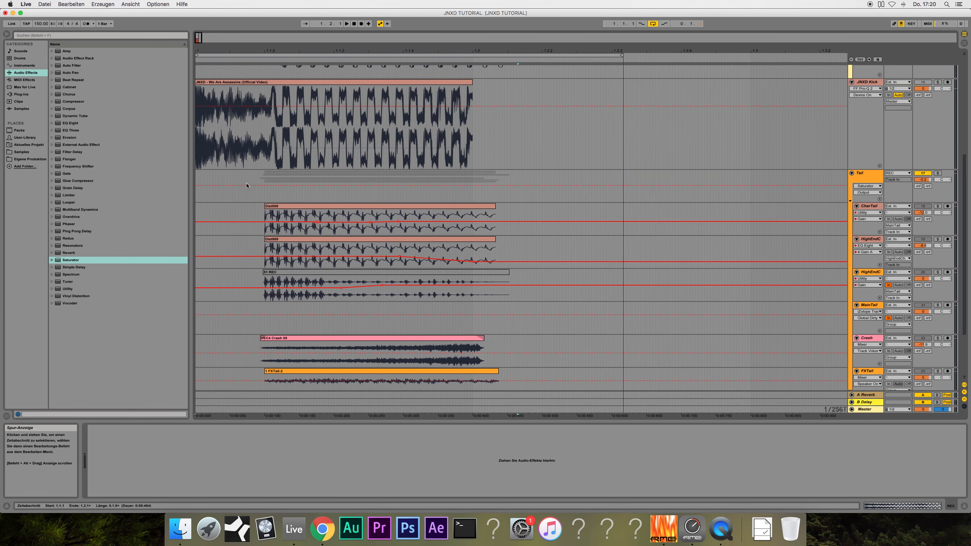
- Insert a new audio track below Tail1 in the ATT+TAIL group and name it Crash
scroll(247, 185, down, 4)
scroll(279, 287, up, 10)
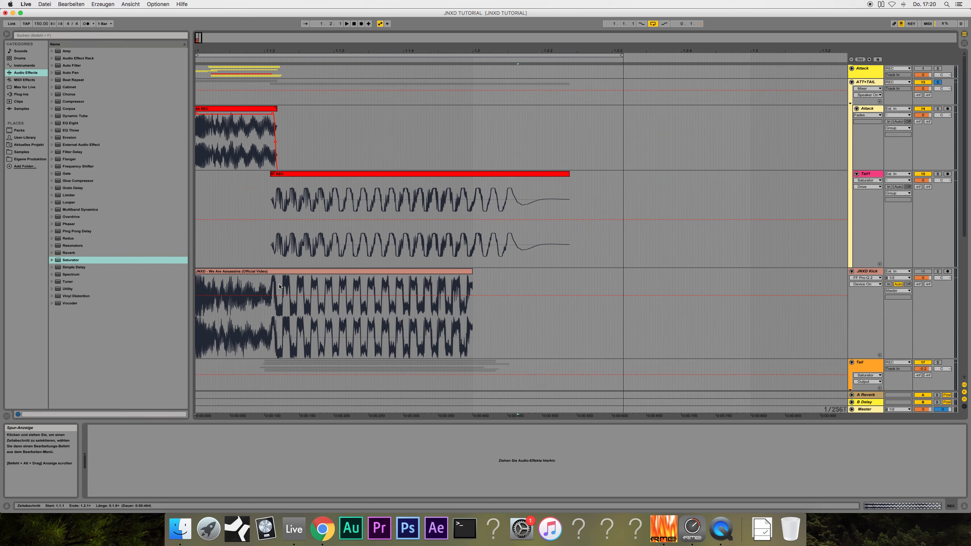
click(872, 175)
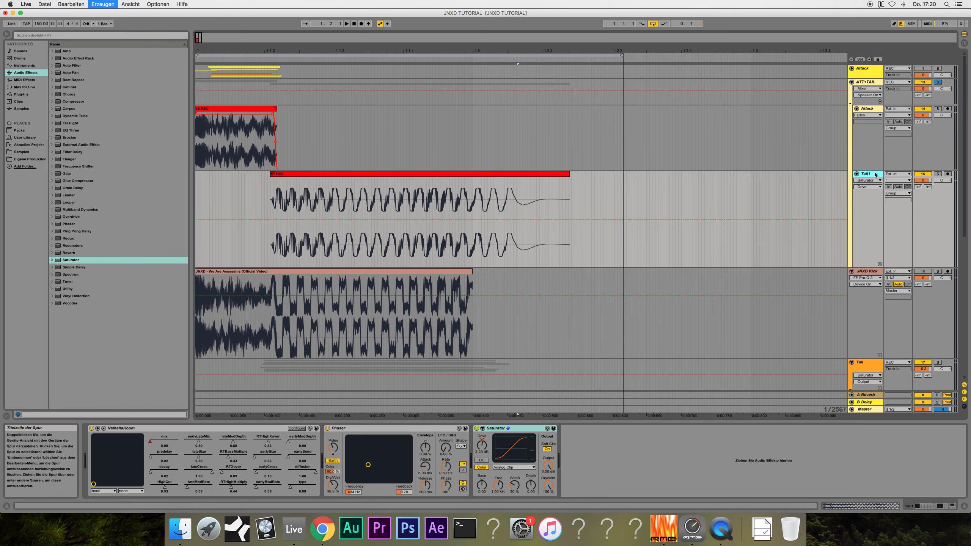
key(super+t)
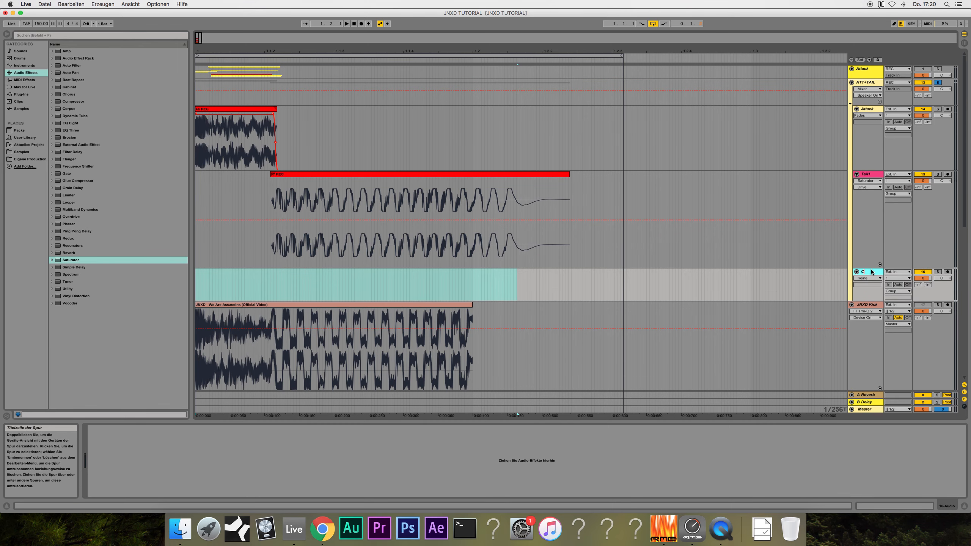
- Place the VPE3 Crash 03 sample at the start of the new Crash track
scroll(315, 219, down, 10)
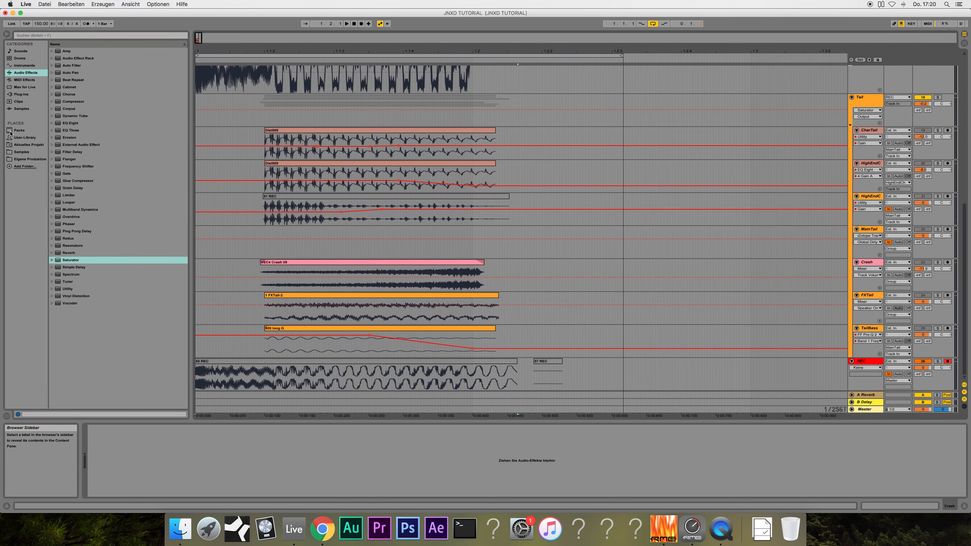
click(22, 152)
click(75, 87)
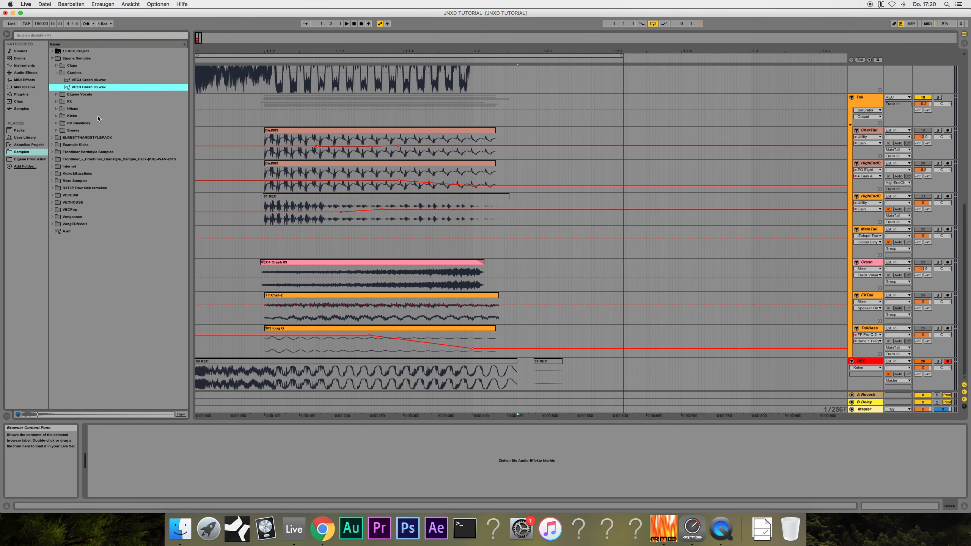
scroll(299, 181, up, 10)
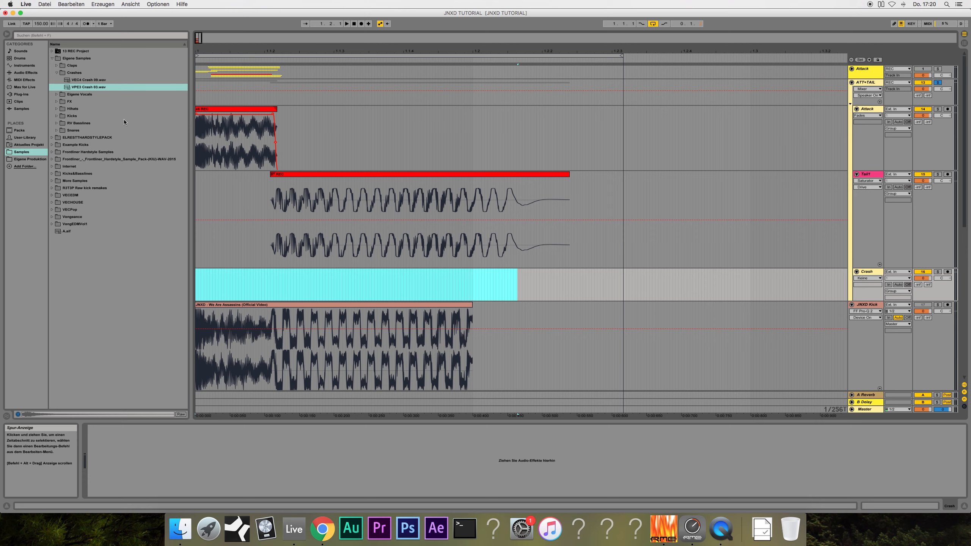
drag(90, 92, 207, 278)
- Cut the crash clip just past the end of the JNXD reference clip and delete the remainder
drag(481, 289, 487, 289)
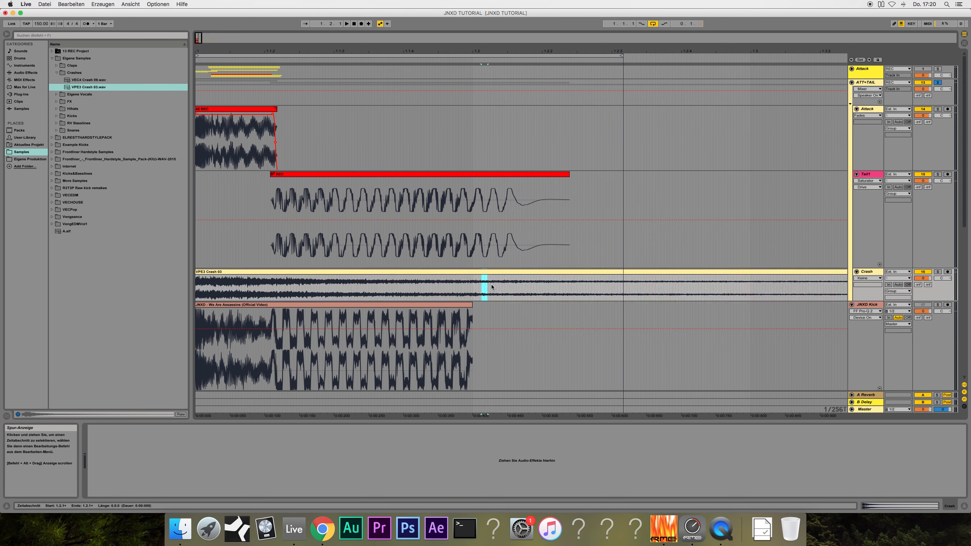
key(Delete)
click(506, 273)
key(Delete)
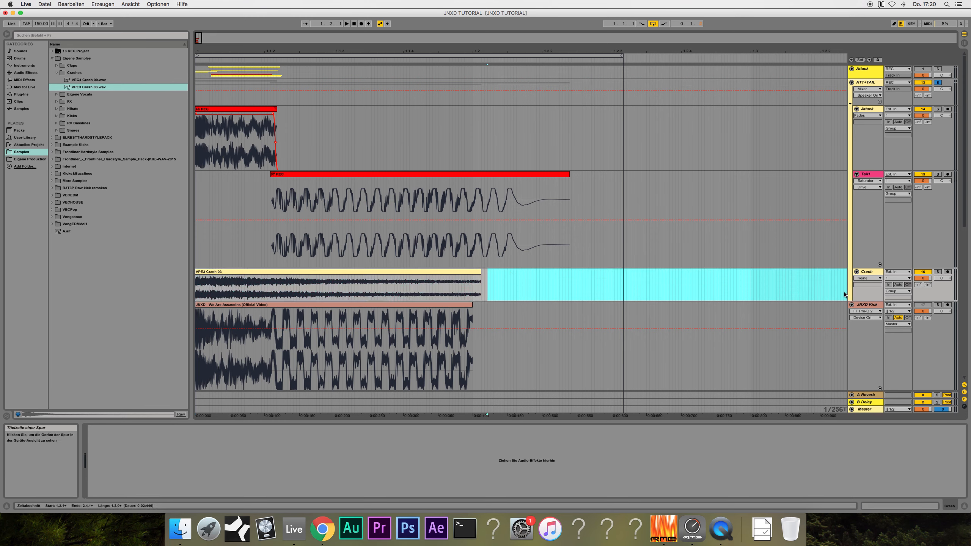
- Adjust the Crash track's volume during playback and compare the layered kick with the soloed JNXD Kick track
click(870, 272)
key(space)
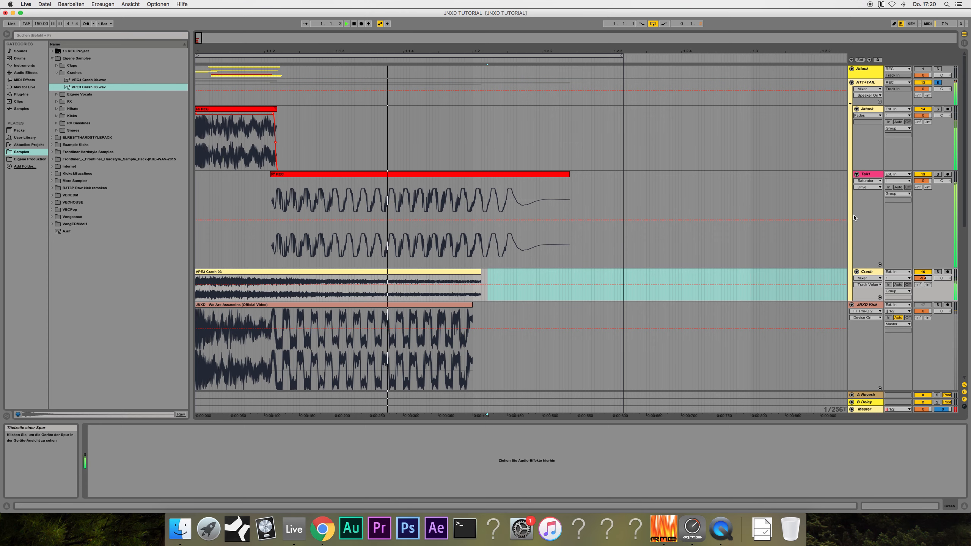
click(938, 305)
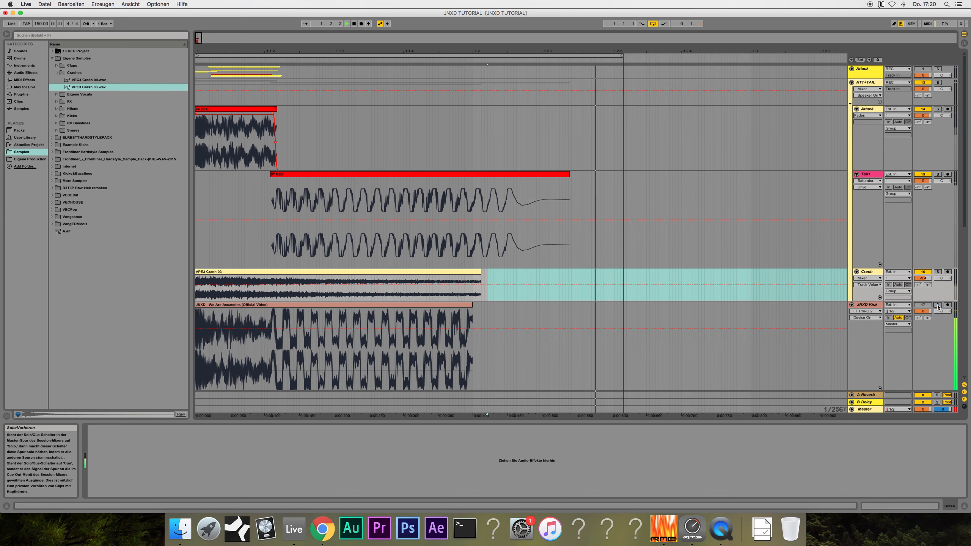
click(938, 305)
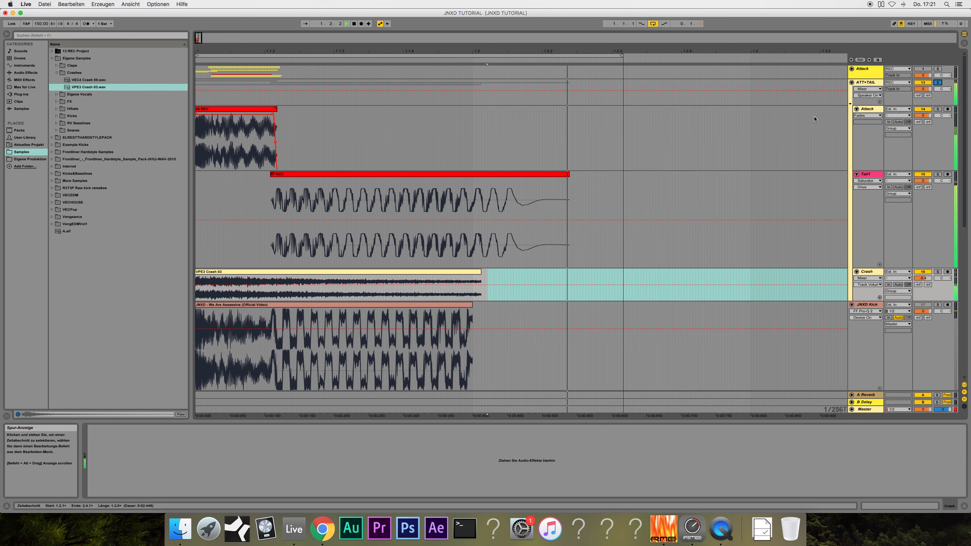
- Show the fades on the Crash track and add a short fade-out at the end of the crash clip
click(867, 278)
click(866, 290)
double_click(469, 273)
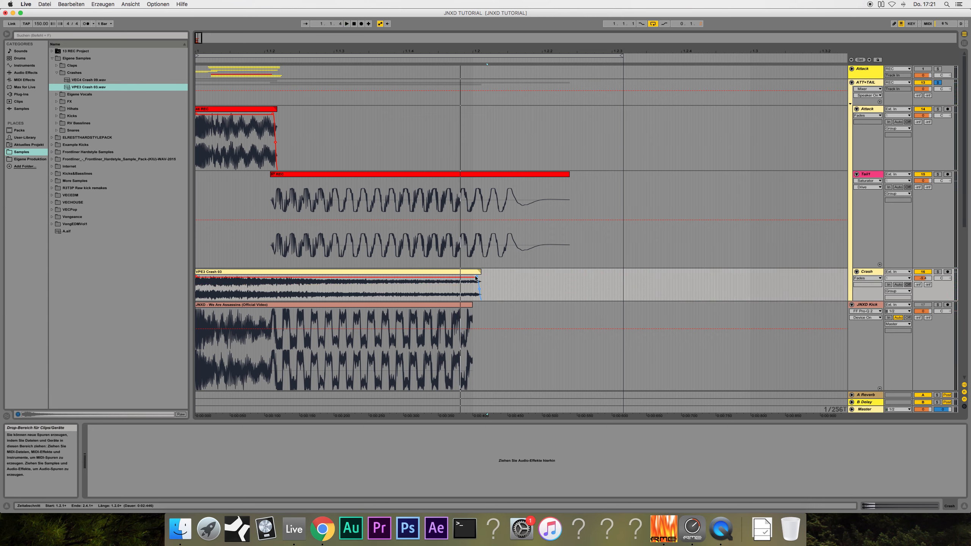
drag(145, 477, 145, 478)
click(962, 508)
scroll(872, 163, up, 4)
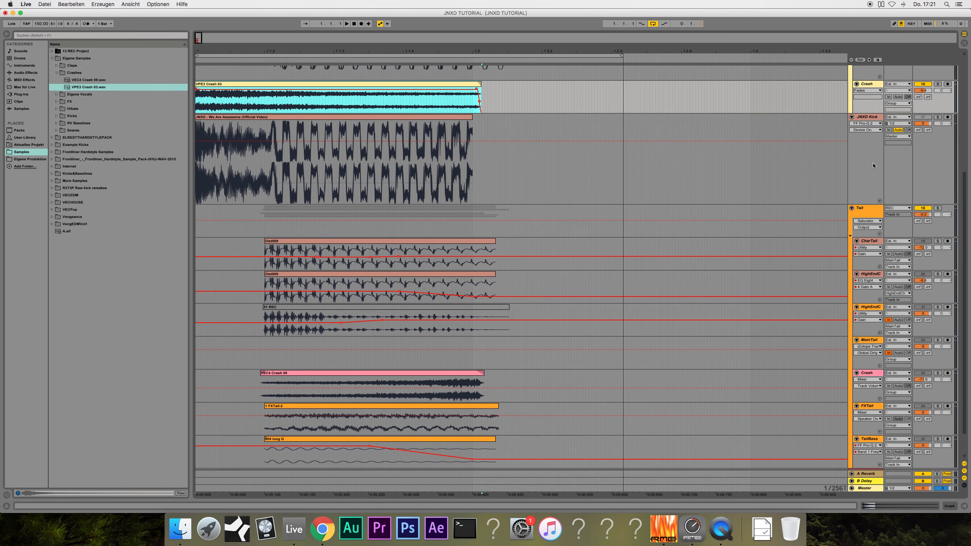
- Add an EQ Eight to the Crash track and cut its lows with a low-cut filter at about 85 Hz
click(869, 130)
double_click(870, 130)
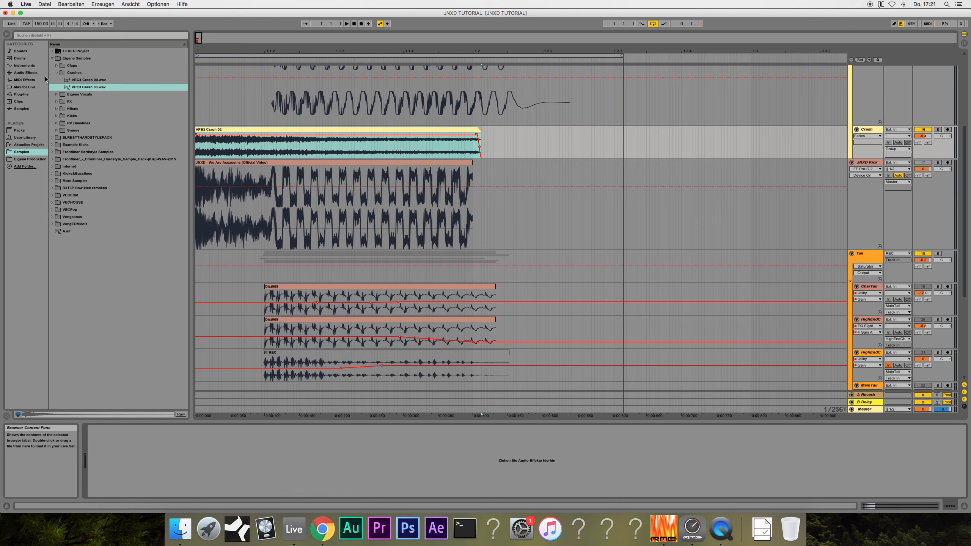
click(27, 73)
drag(69, 125, 196, 142)
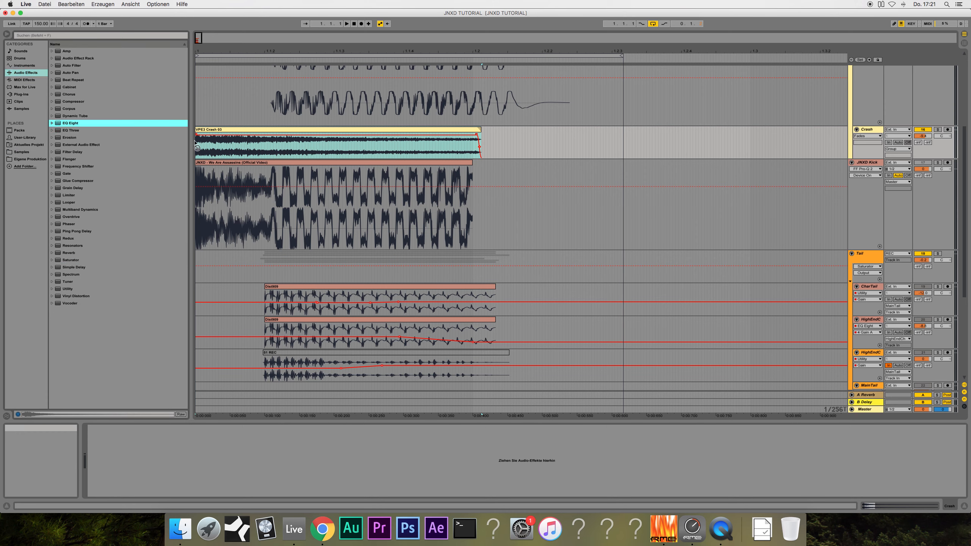
drag(223, 184, 118, 491)
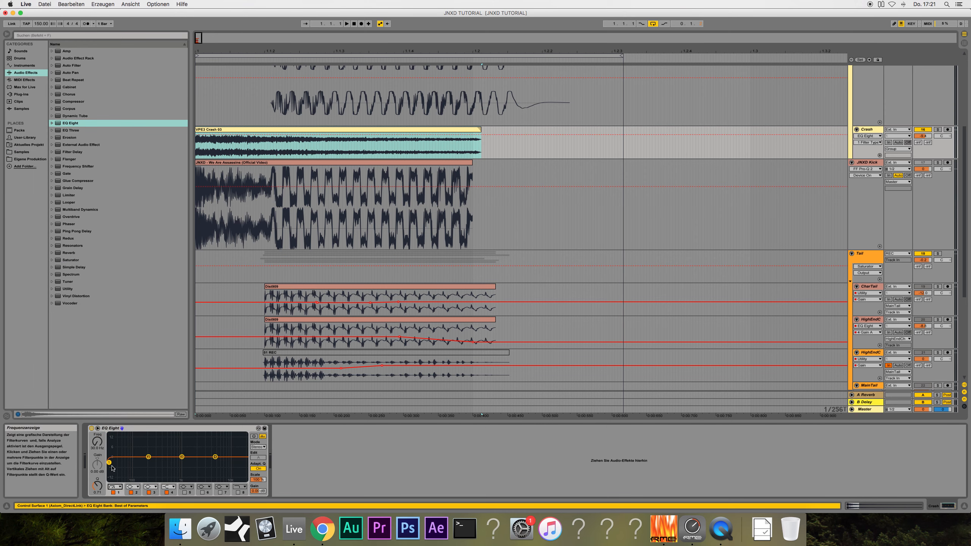
scroll(335, 166, up, 1)
click(337, 173)
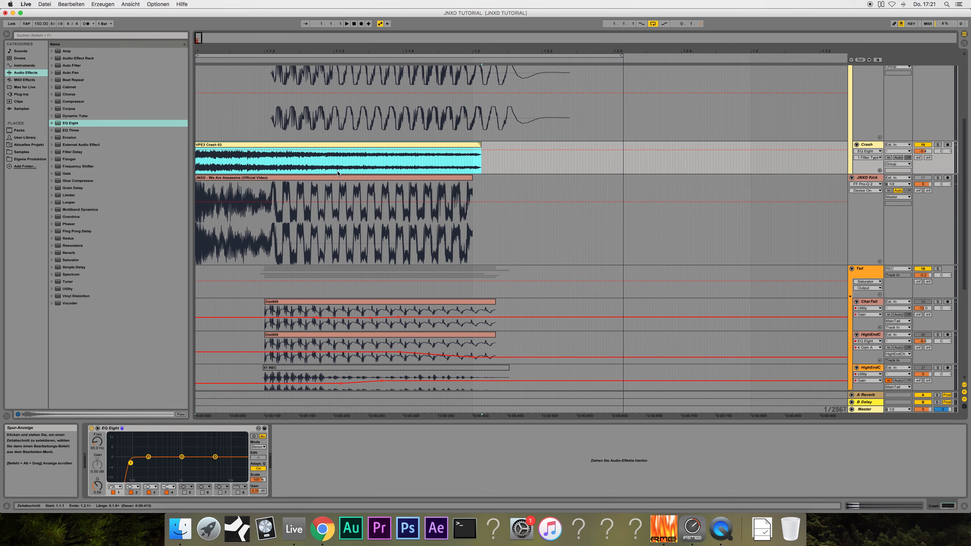
- Unfold the Attack group to review its layers, then fold it again
scroll(399, 202, down, 5)
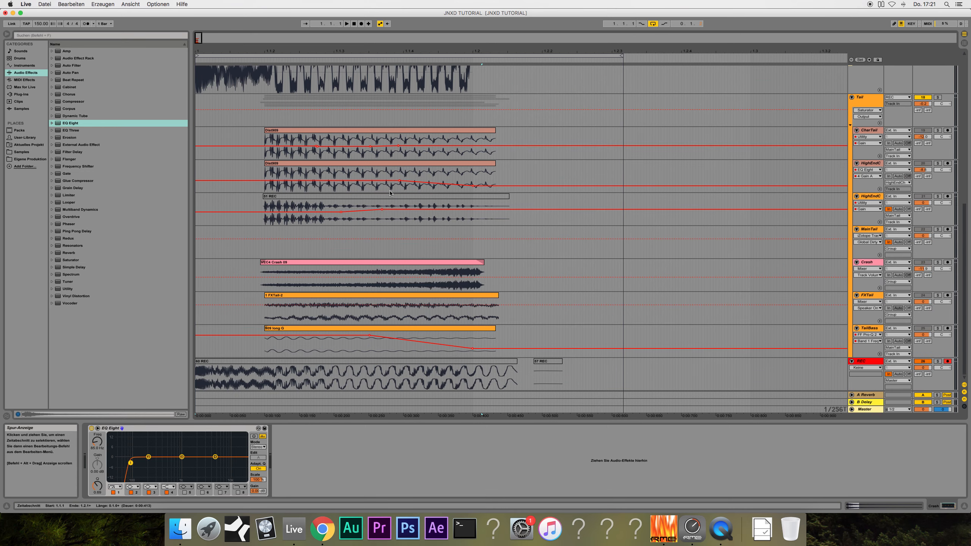
scroll(391, 192, up, 8)
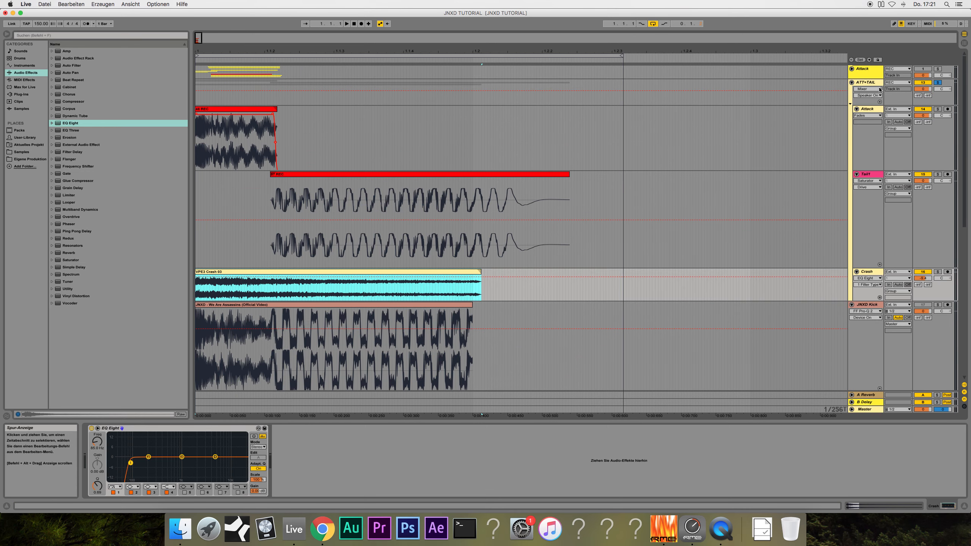
click(852, 69)
scroll(372, 276, down, 4)
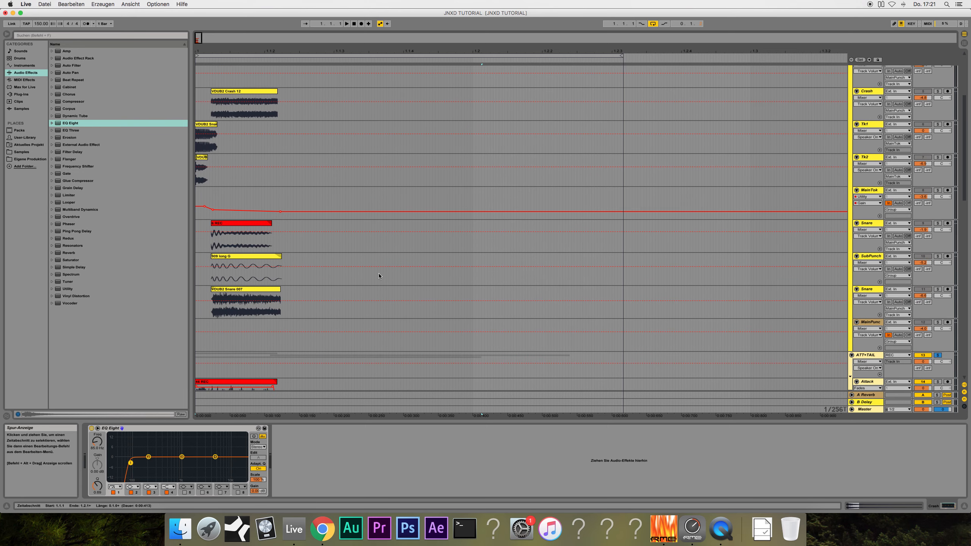
scroll(379, 276, up, 4)
click(852, 69)
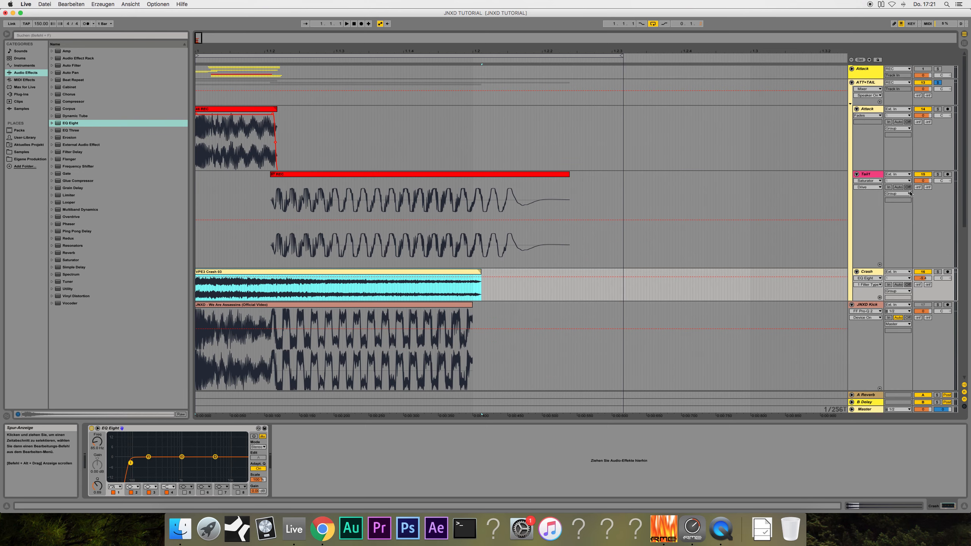
- Add two Erosion effects in Wide Noise mode to the ATT+TAIL group, tuning the second to about 7.5 kHz
click(873, 81)
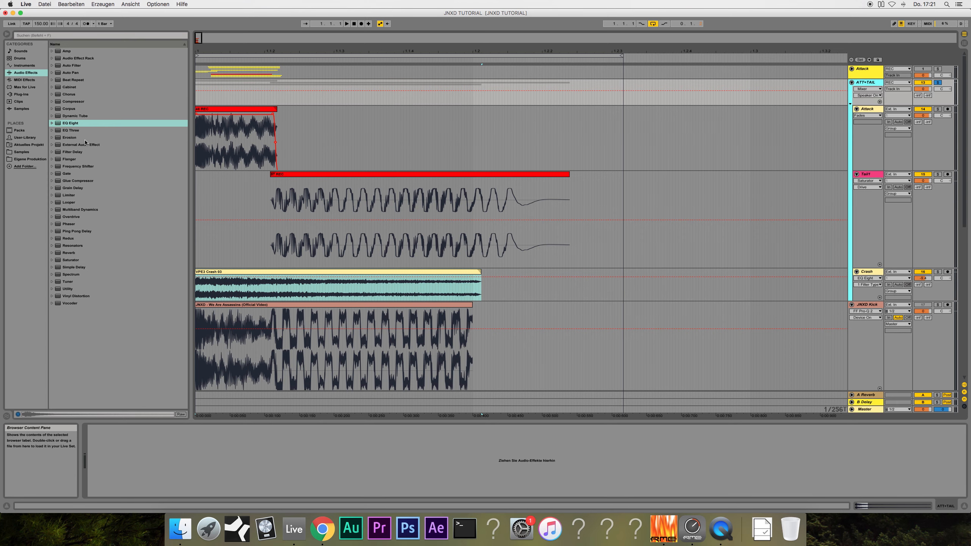
drag(73, 139, 309, 96)
drag(214, 493, 214, 492)
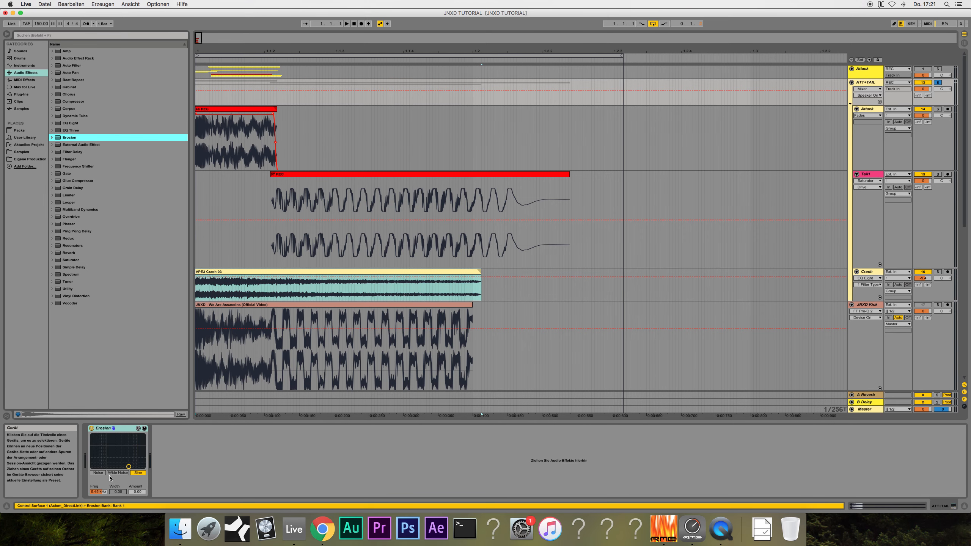
drag(129, 467, 196, 450)
key(super+d)
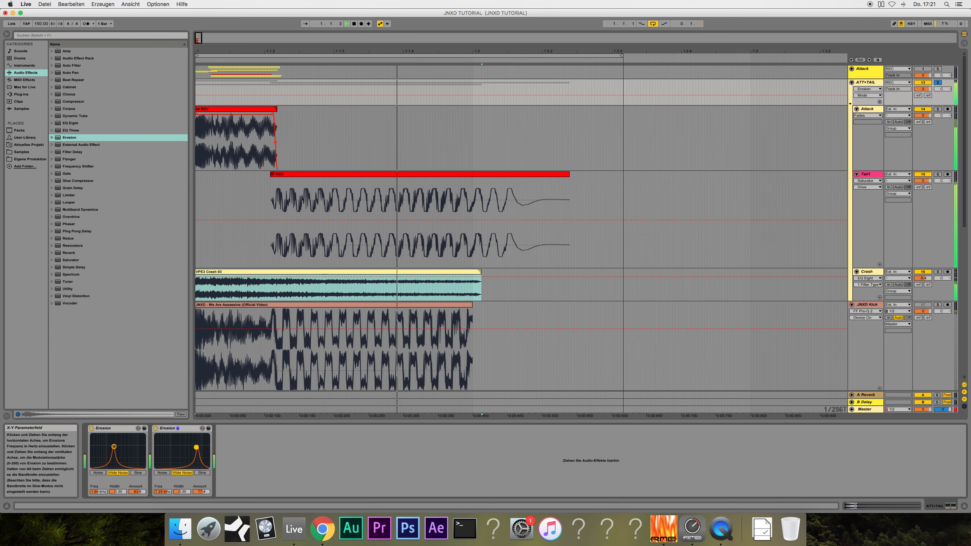
- Record the ATT+TAIL kick with its crash layer and Erosion effects onto the REC track
double_click(353, 24)
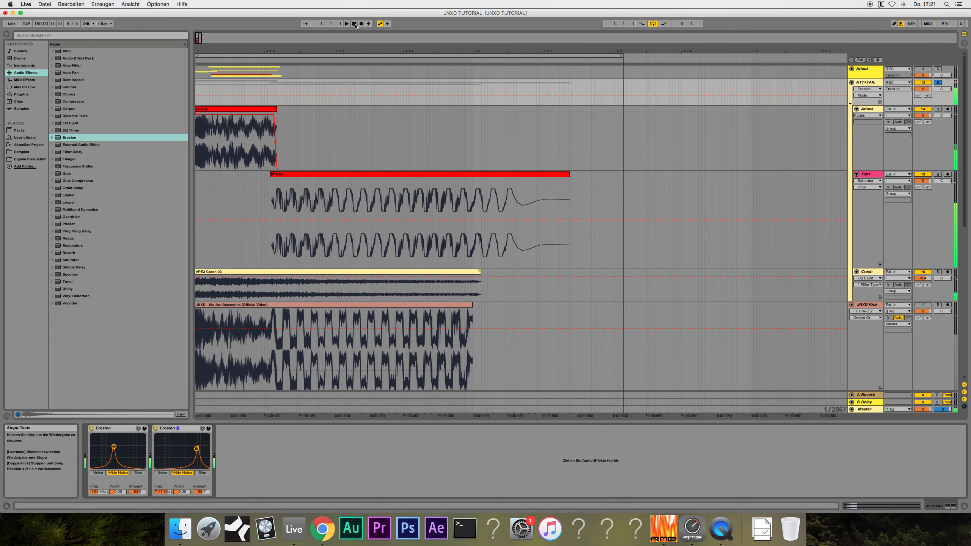
key(space)
scroll(415, 119, down, 1)
scroll(414, 116, down, 10)
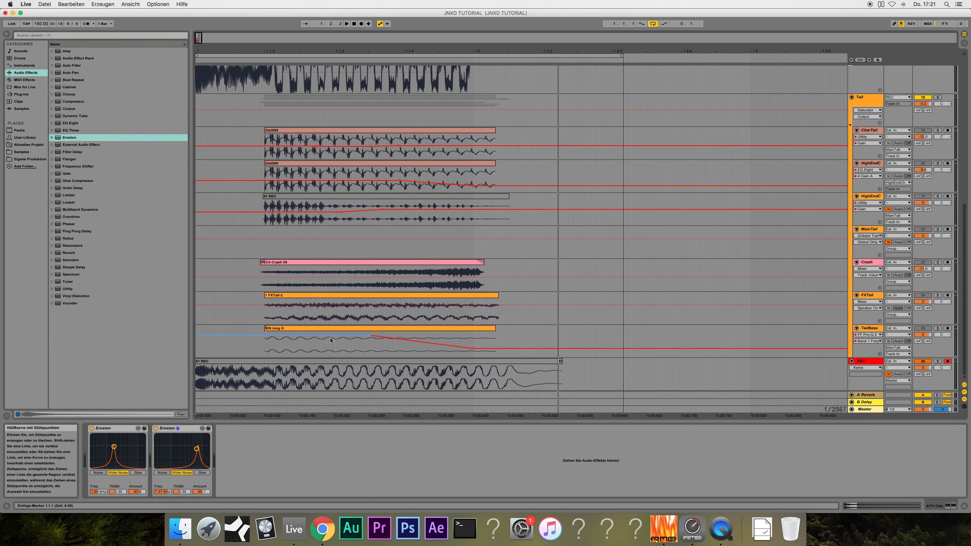
- Examine the newly recorded kick's waveform up close against the JNXD reference clip
drag(199, 39, 200, 82)
scroll(330, 365, left, 5)
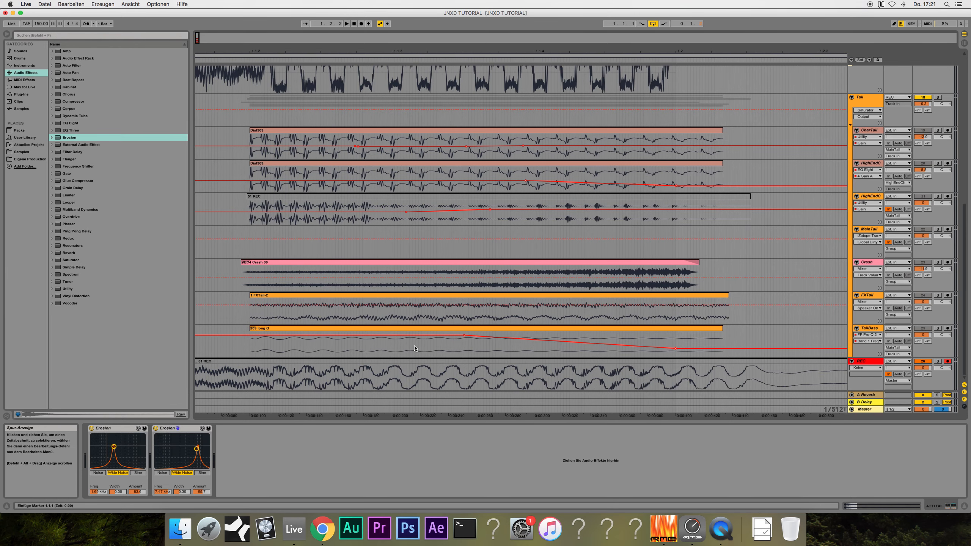
scroll(415, 348, up, 10)
scroll(389, 190, down, 10)
scroll(411, 320, up, 8)
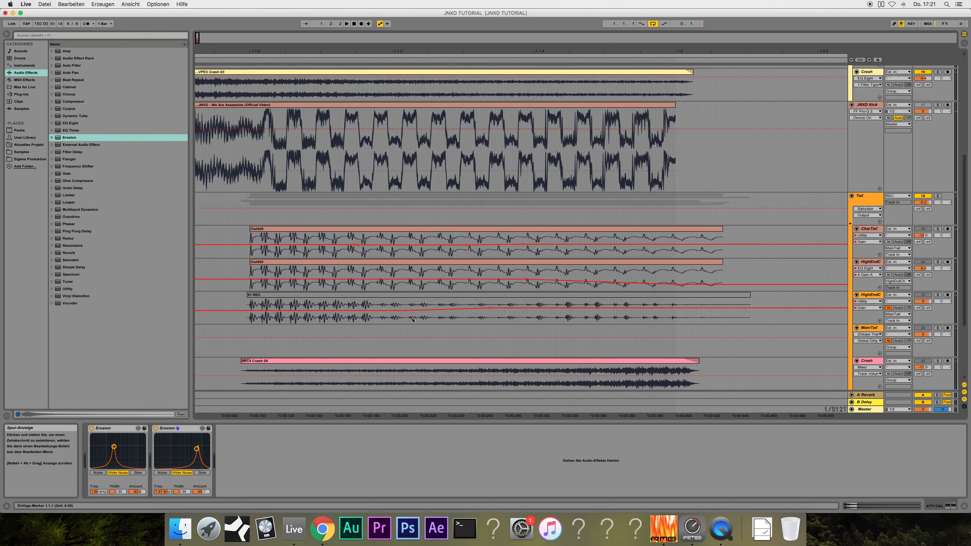
scroll(427, 224, up, 3)
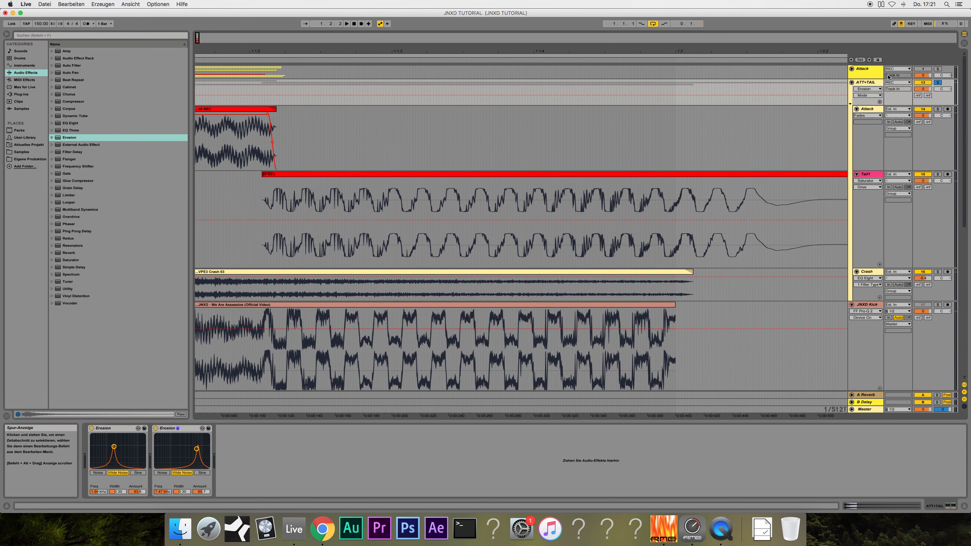
- Show the ATT+TAIL group's Erosion effects and play back the combined kick
click(873, 83)
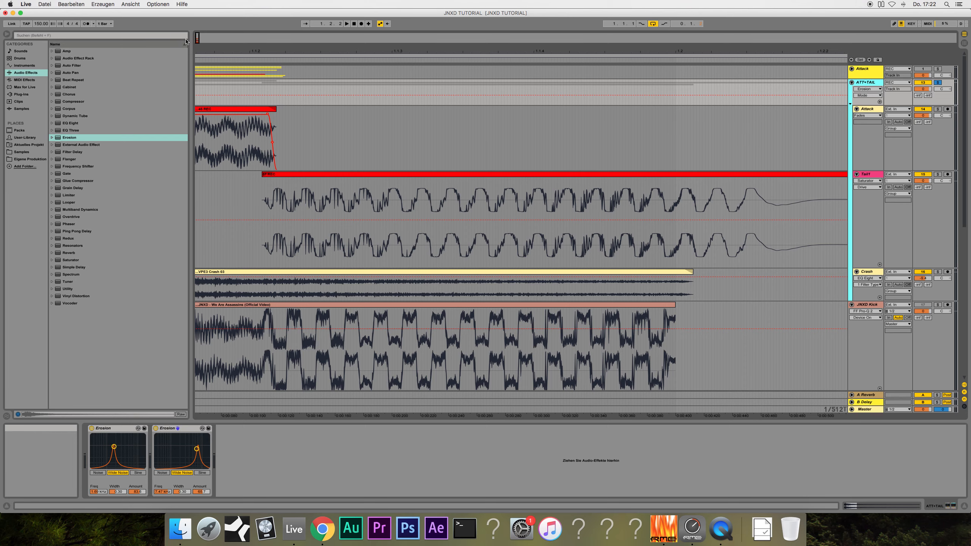
drag(565, 51, 433, 31)
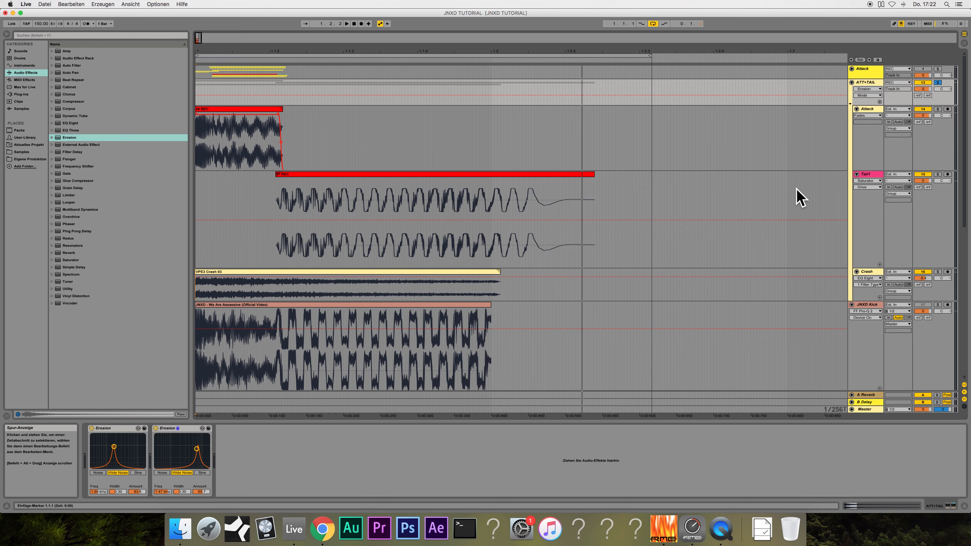
click(867, 174)
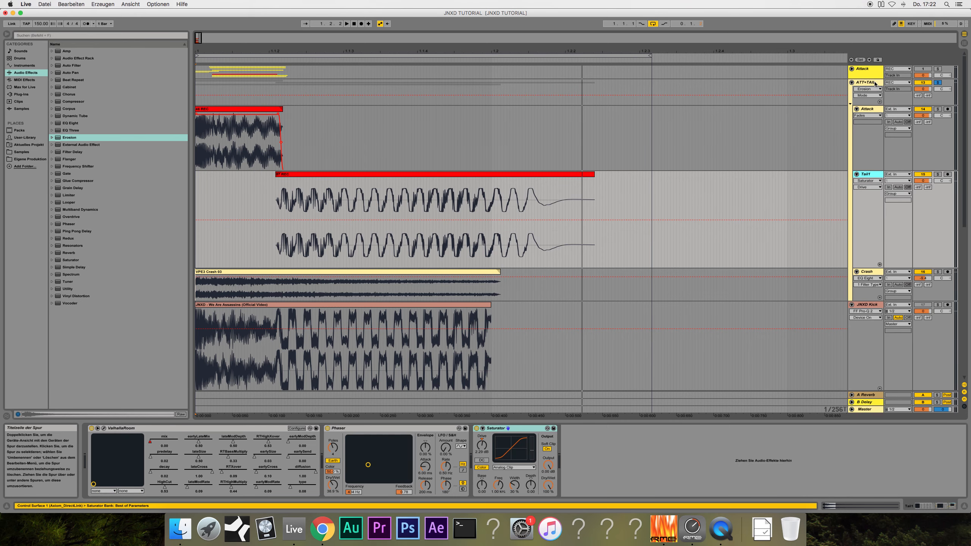
click(874, 82)
key(space)
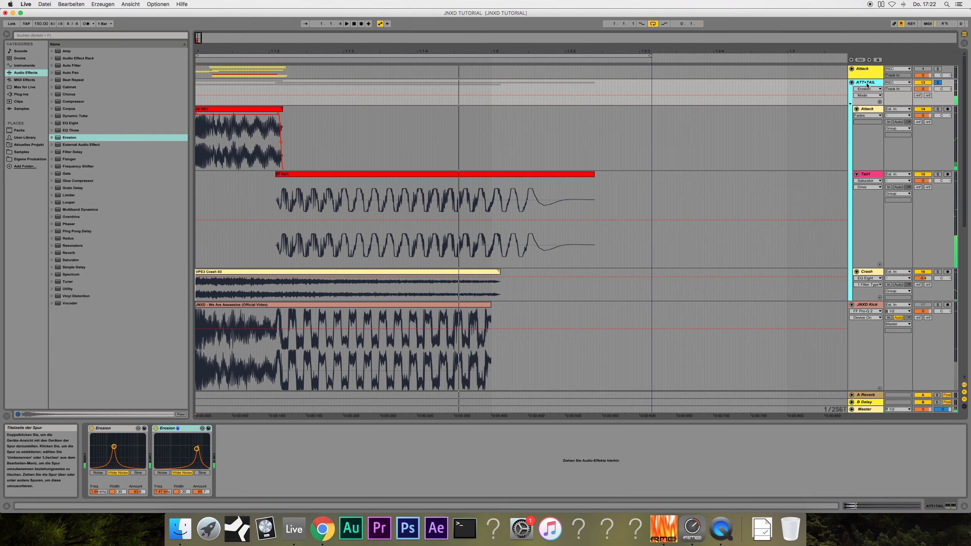
- Solo the Tail1 track and play it back through its ValhallaRoom, Phaser and Saturator chain
click(869, 175)
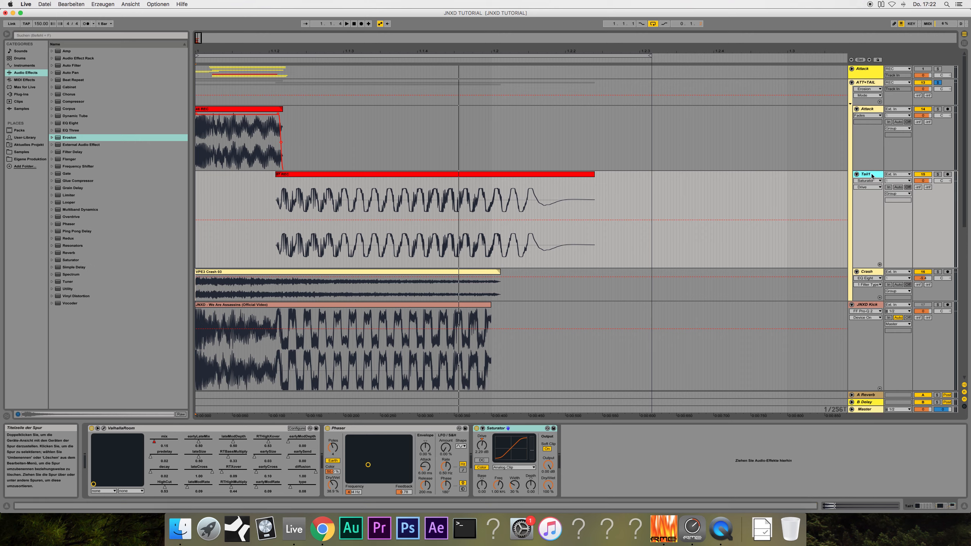
click(937, 175)
click(873, 175)
key(space)
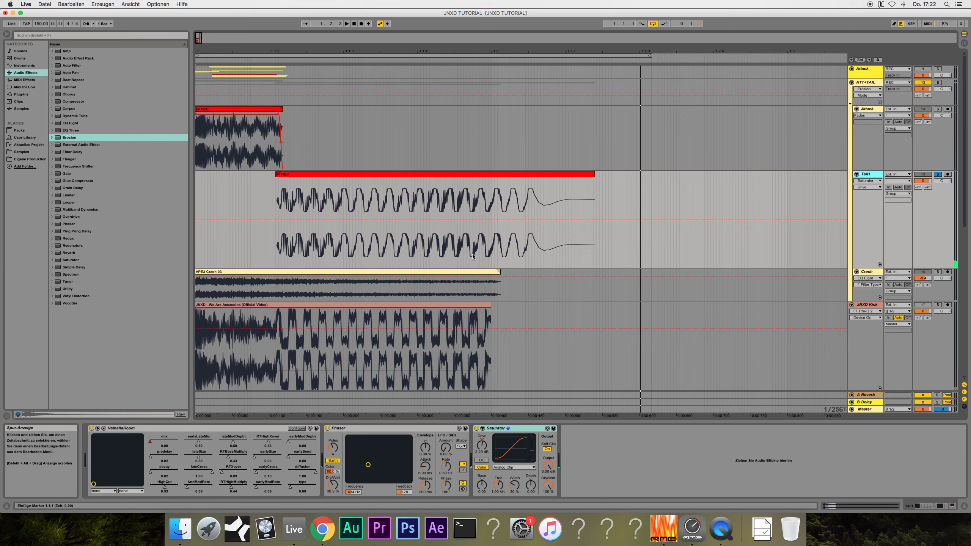
- Compare the Tail1 waveform up close with the JNXD Kick reference clip
drag(196, 38, 197, 42)
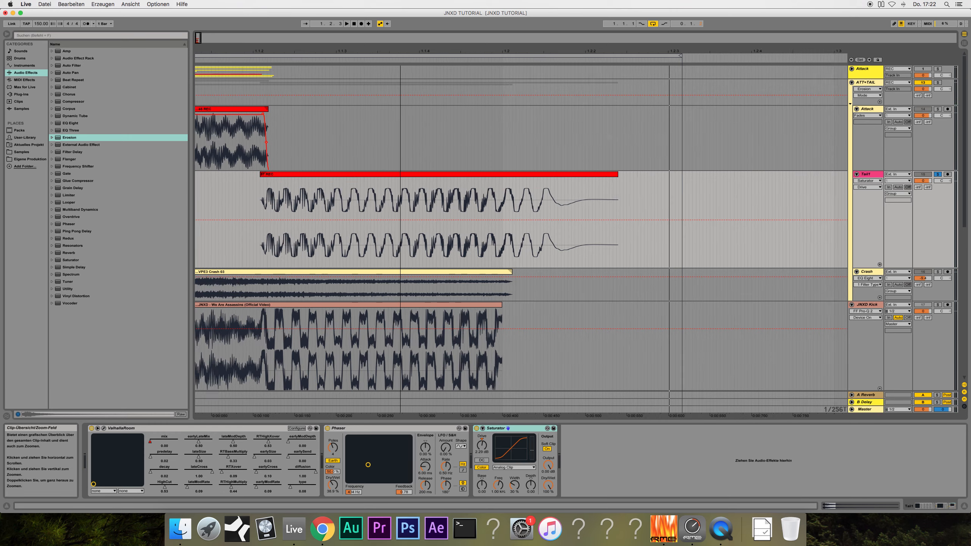
drag(400, 53, 673, 117)
scroll(583, 308, down, 3)
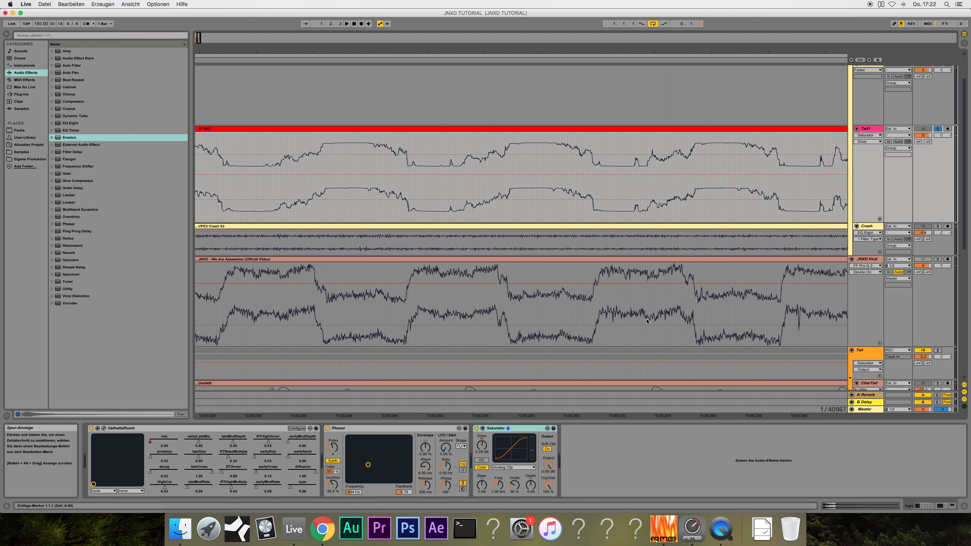
scroll(646, 318, right, 2)
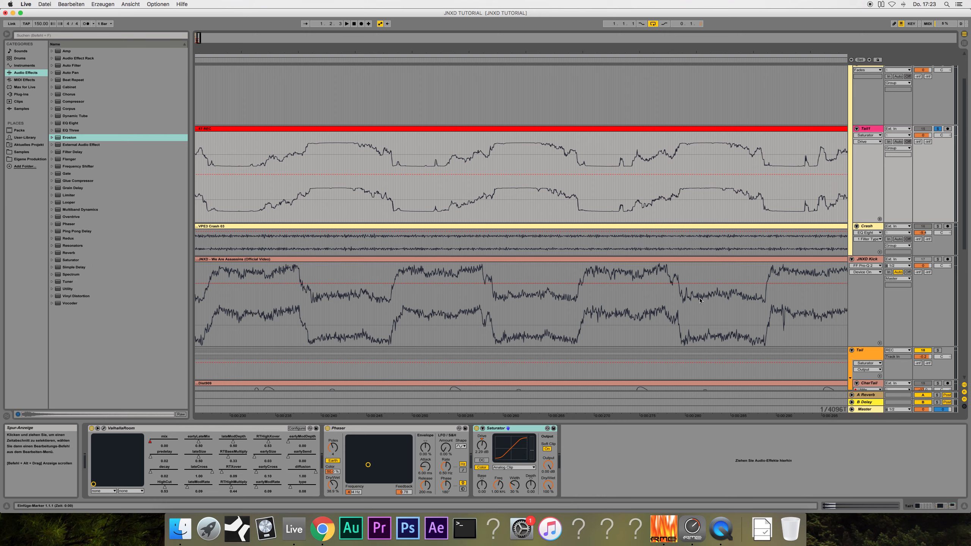
- Enlarge the REC track and examine the waveform of its recorded kick up close
scroll(488, 236, down, 4)
scroll(488, 236, down, 9)
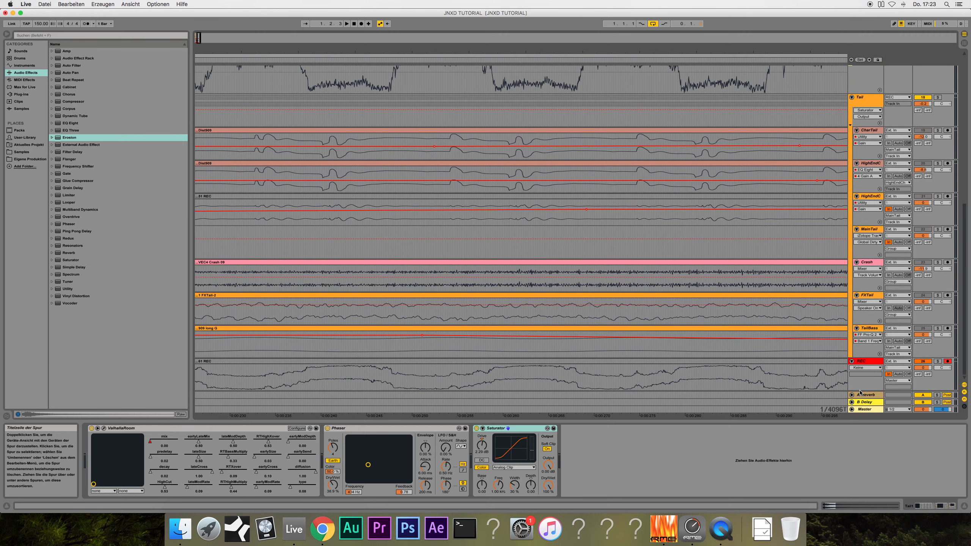
drag(861, 391, 861, 429)
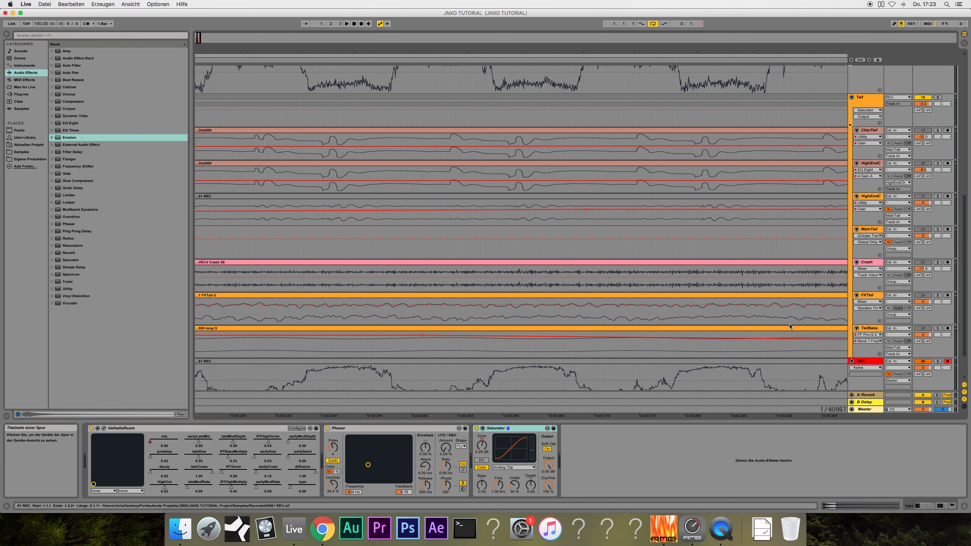
scroll(779, 317, down, 2)
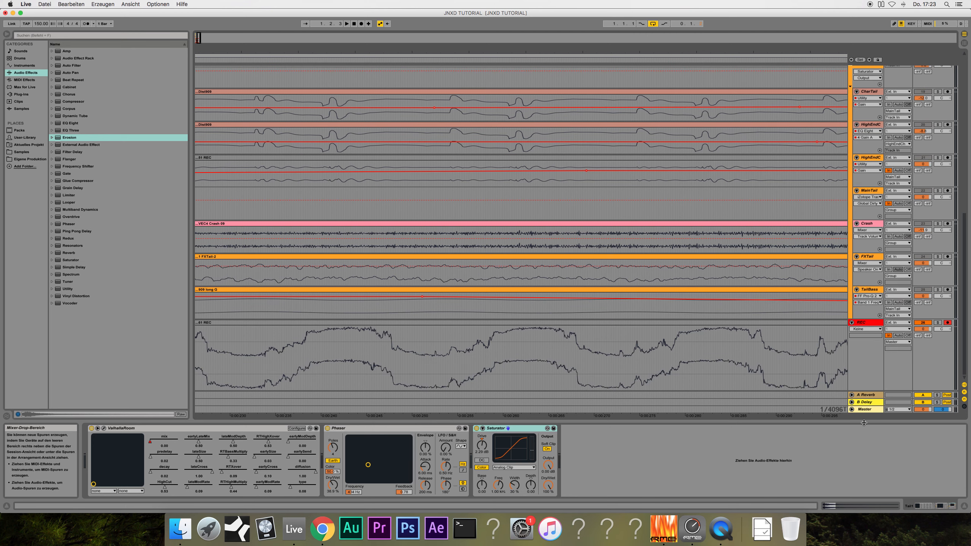
scroll(625, 223, right, 5)
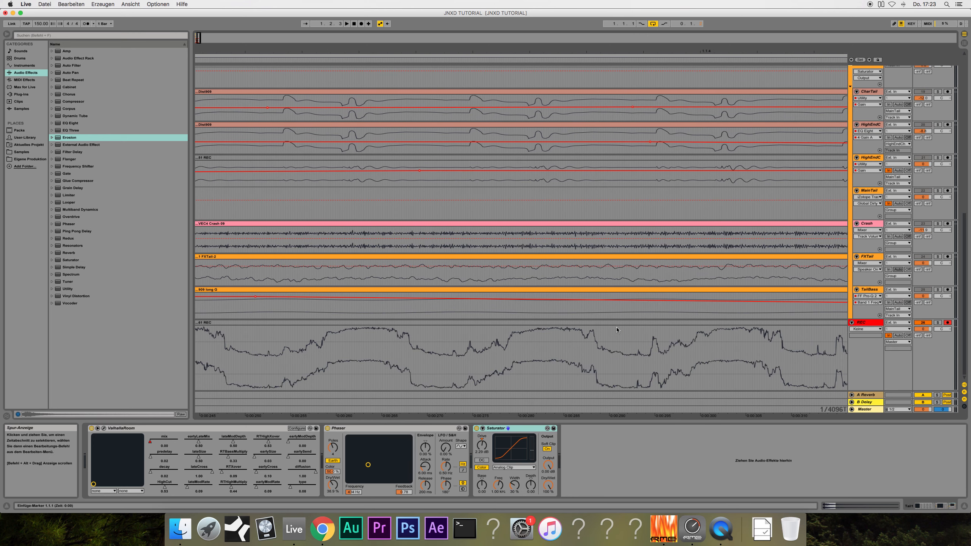
scroll(614, 324, right, 3)
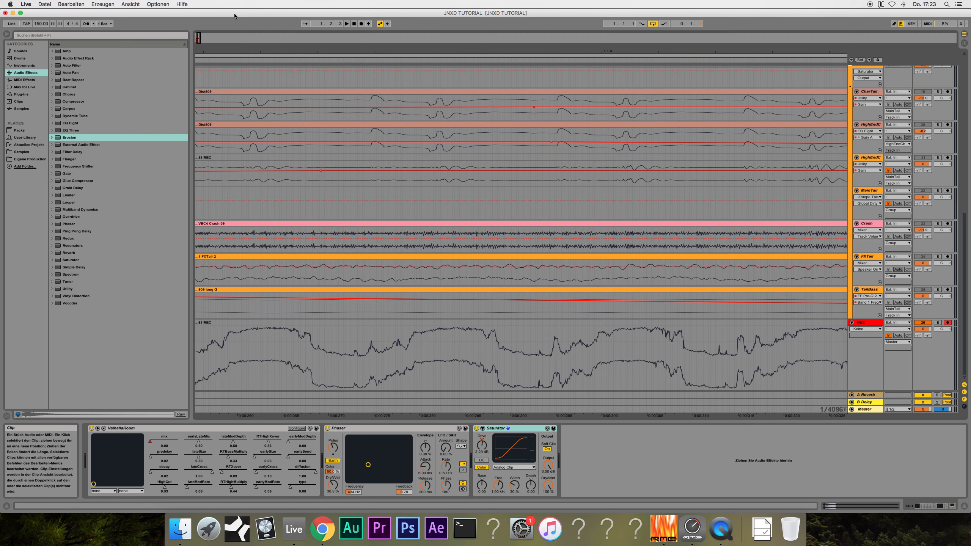
drag(202, 51, 205, 29)
scroll(313, 180, left, 5)
scroll(331, 172, up, 10)
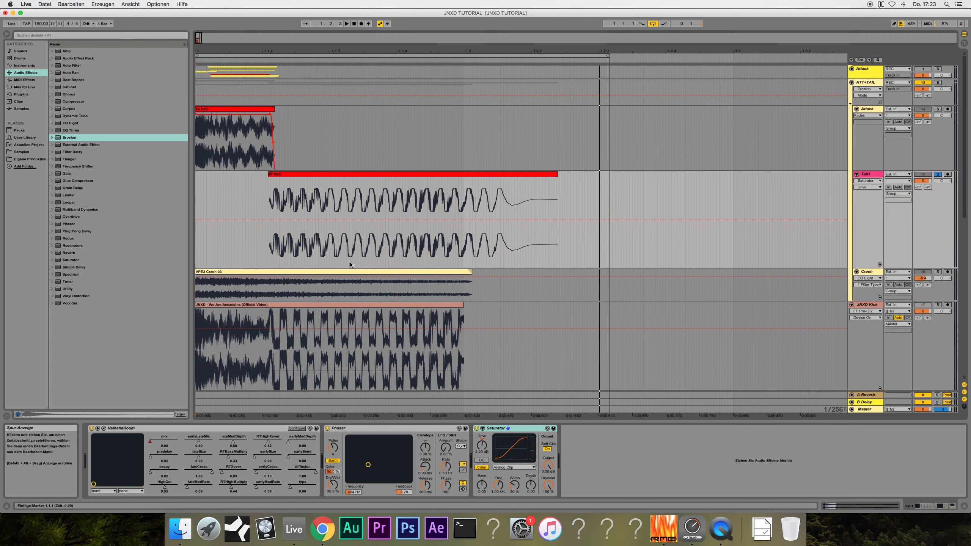
- Lower the volume of the Crash track in the ATT+TAIL group
click(360, 175)
click(867, 175)
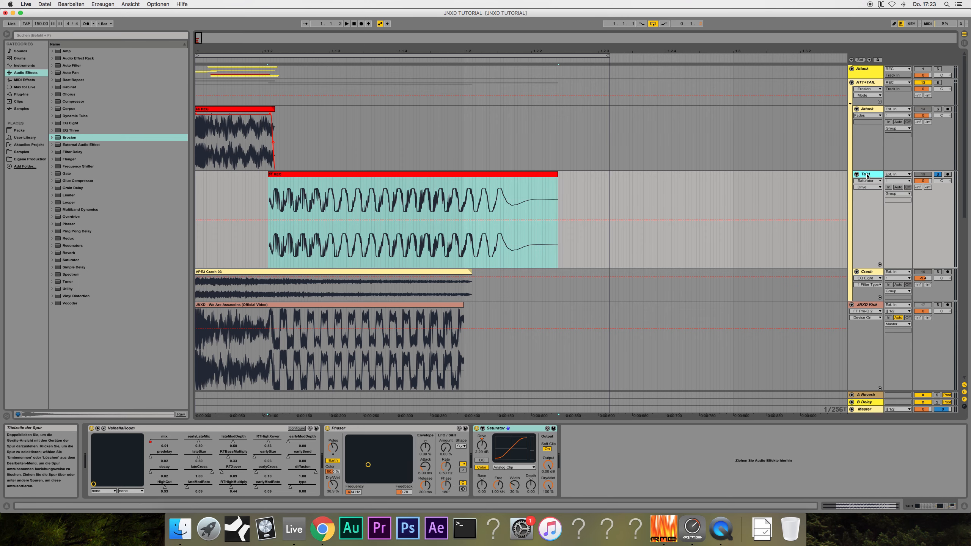
click(873, 271)
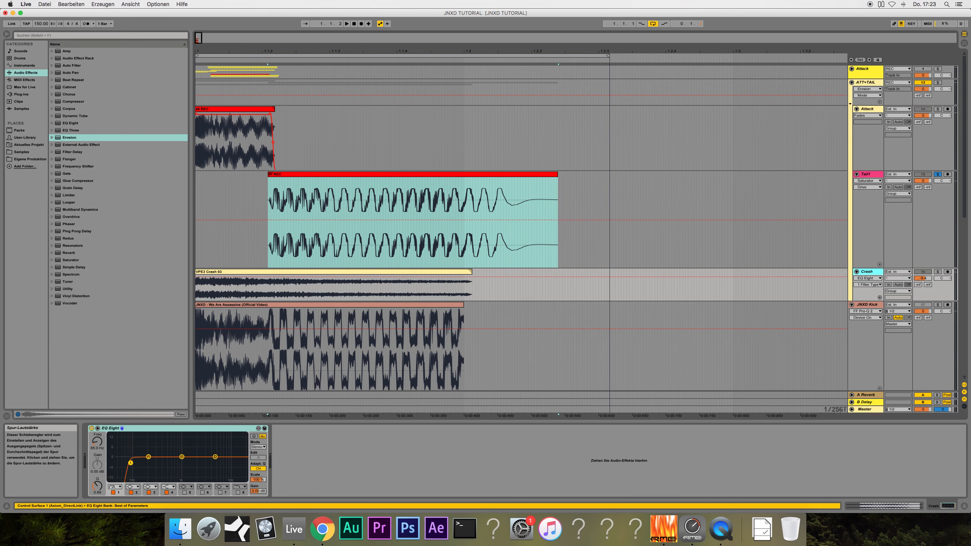
drag(922, 278, 922, 283)
- Insert a new audio track directly below Tail1 and name it Snare
click(873, 175)
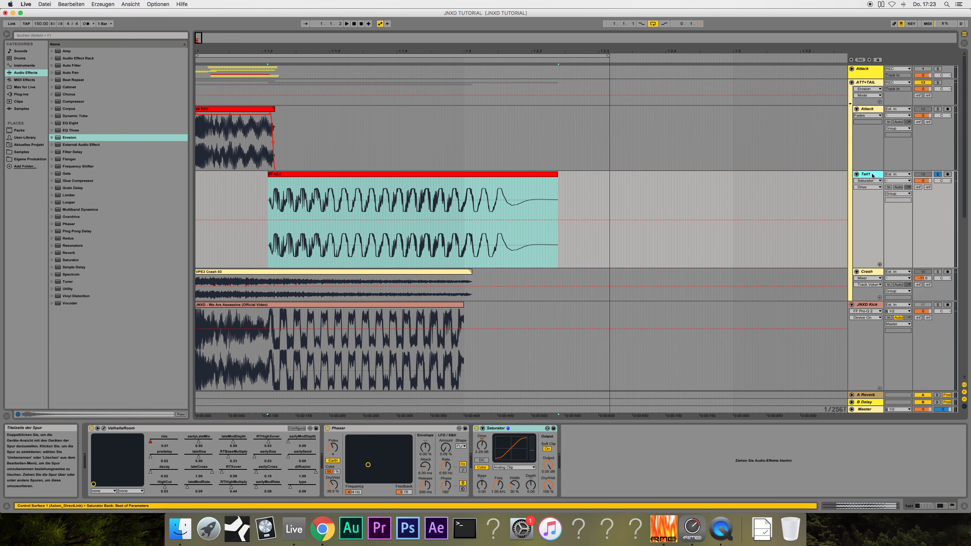
key(super+t)
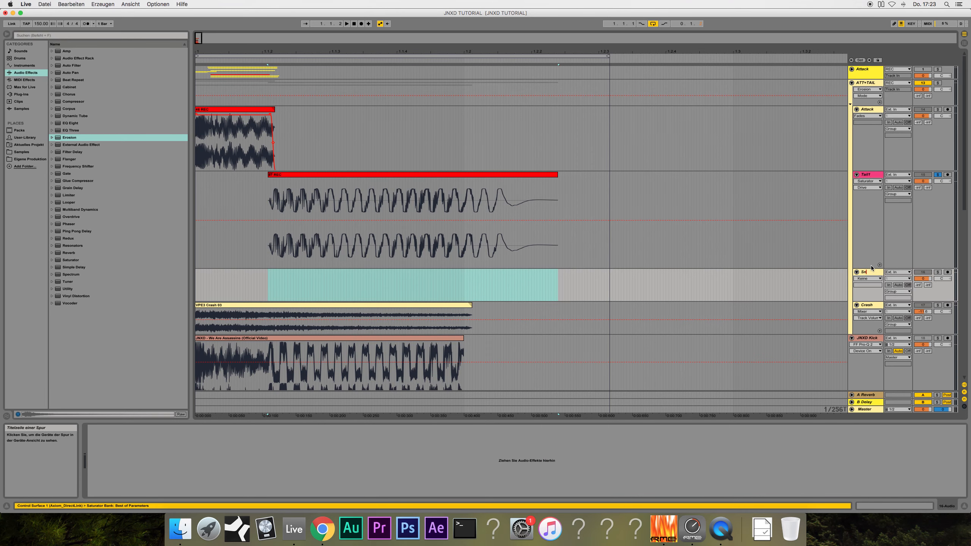
key(Return)
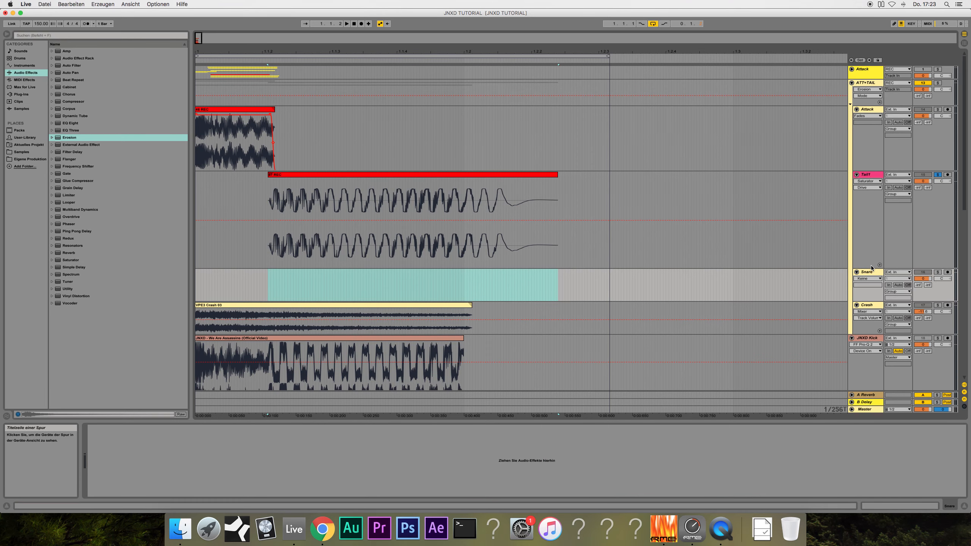
- Open the VEC3 Snares folder of Vengeance Essential Clubsounds Vol.3 in the sample library
click(17, 152)
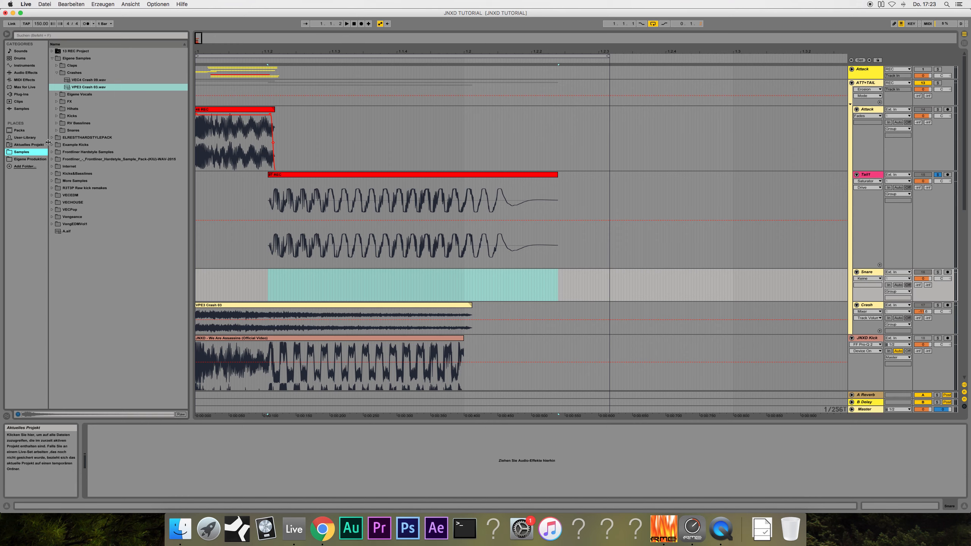
click(53, 217)
click(79, 238)
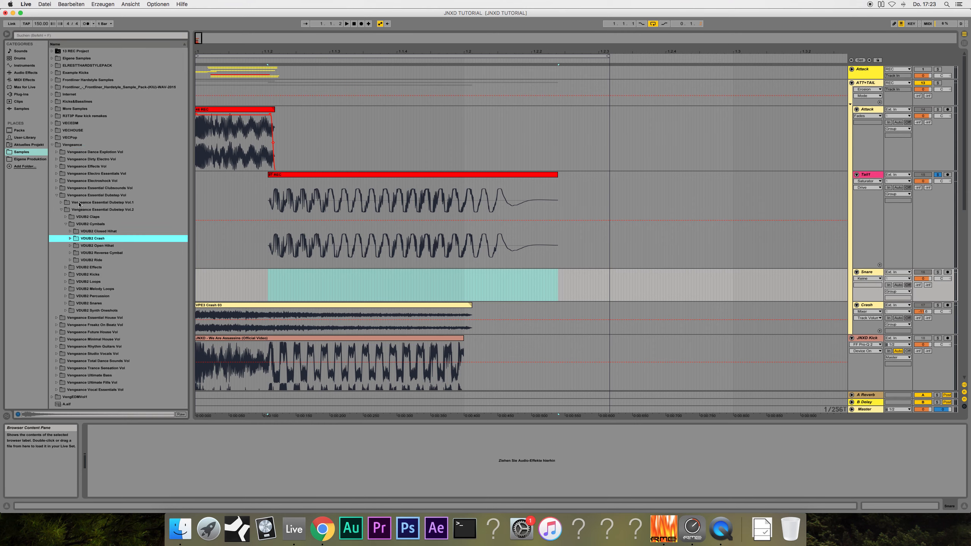
click(56, 188)
click(62, 210)
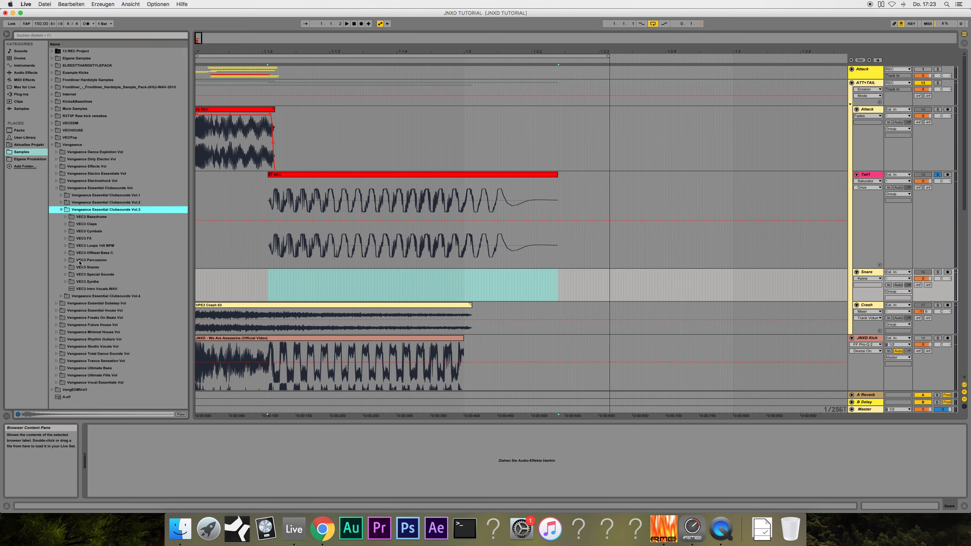
click(63, 269)
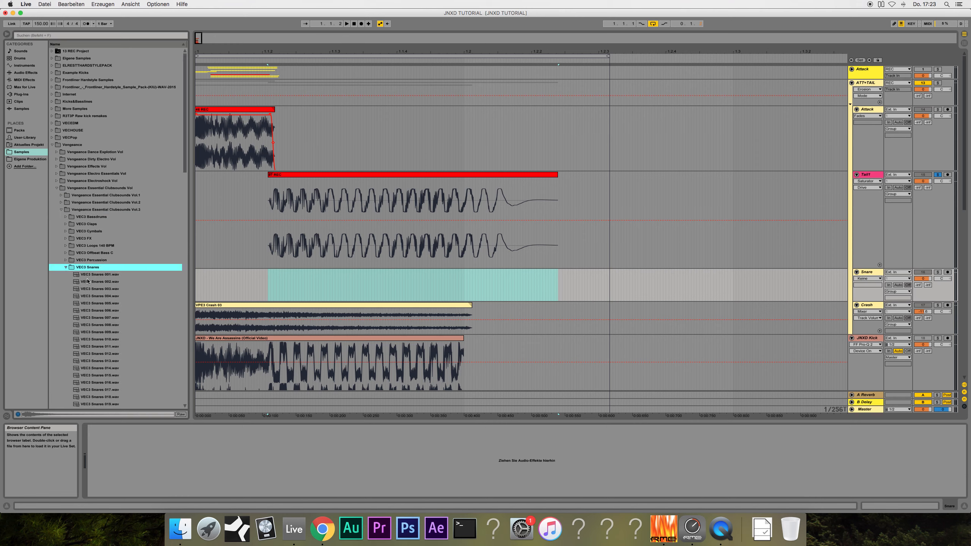
- Audition the VEC3 snare samples from 001 to 010
key(Down)
key(Down)
key(Down)
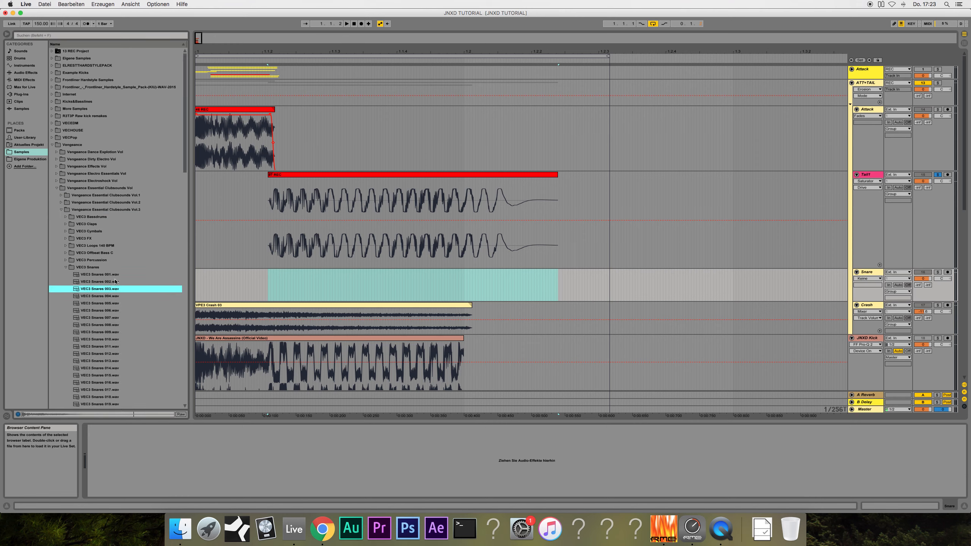
key(Down)
key(Down)
scroll(117, 283, down, 1)
scroll(117, 283, down, 4)
key(Down)
key(Down)
key(Down)
key(Down)
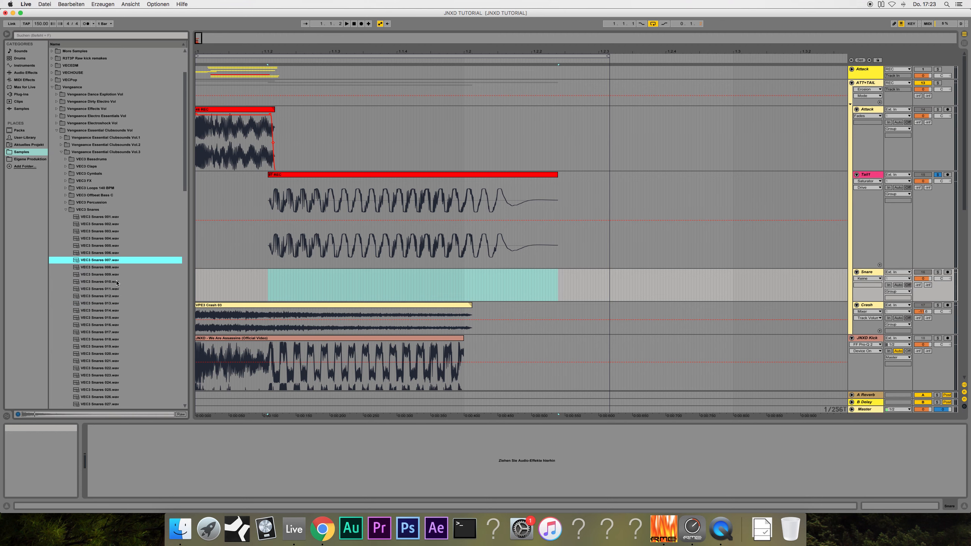
scroll(117, 283, down, 1)
key(Down)
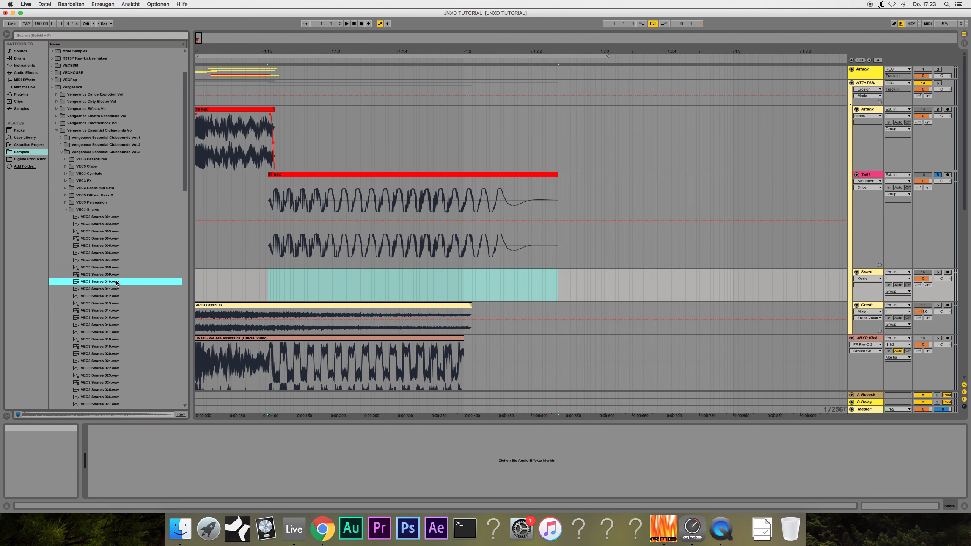
drag(112, 281, 209, 285)
key(Down)
key(Down)
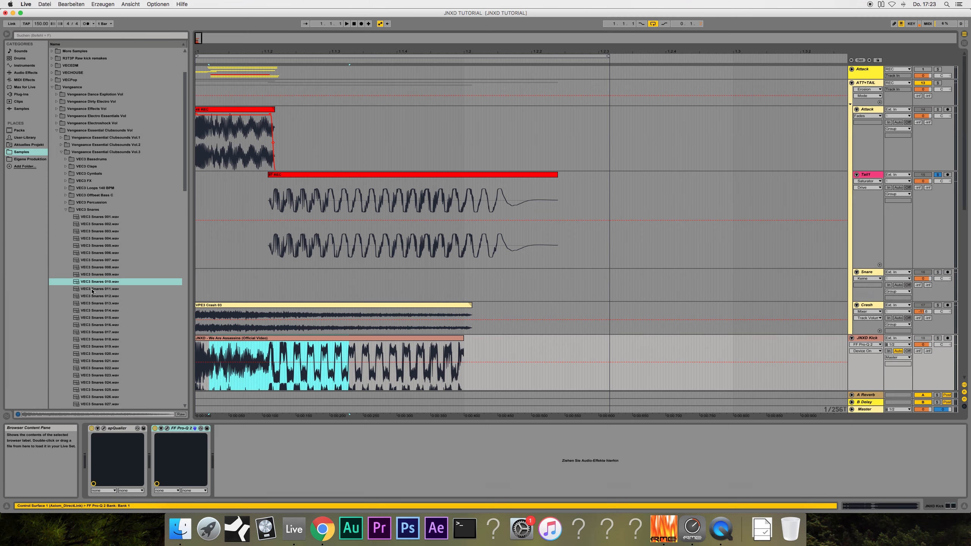
- Audition the VEC3 snare samples from 011 to 043
click(93, 289)
click(93, 296)
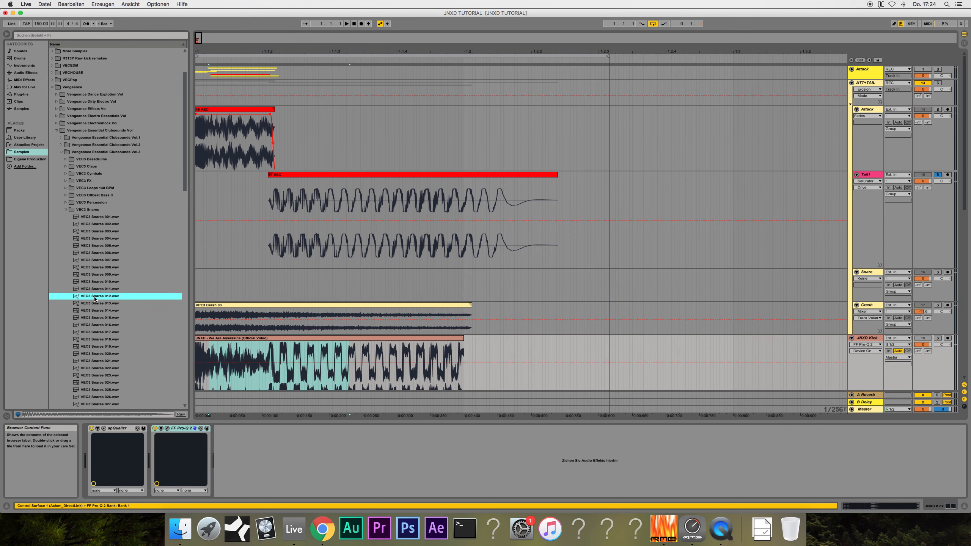
drag(95, 297, 124, 305)
click(112, 311)
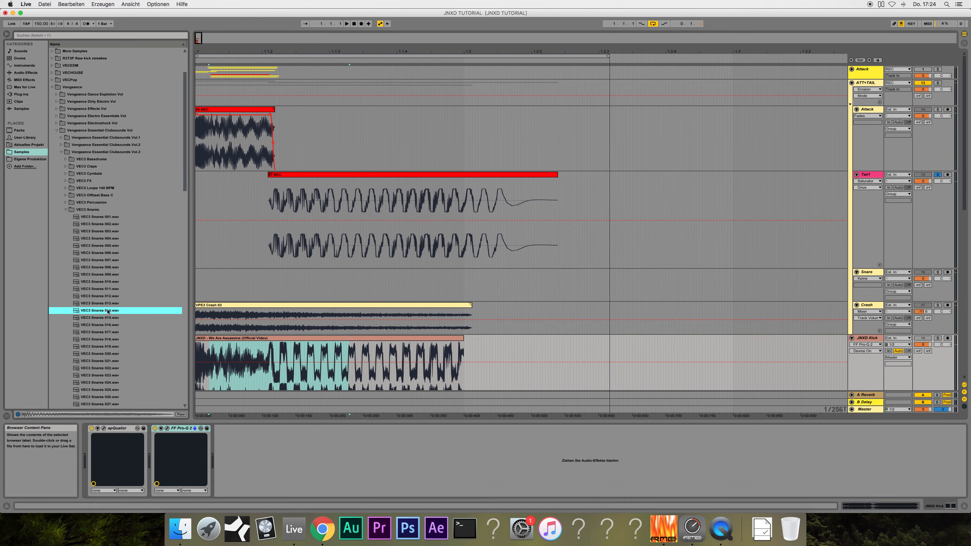
click(111, 315)
key(Down)
scroll(125, 300, down, 3)
key(Down)
key(Down)
key(Down)
key(Down)
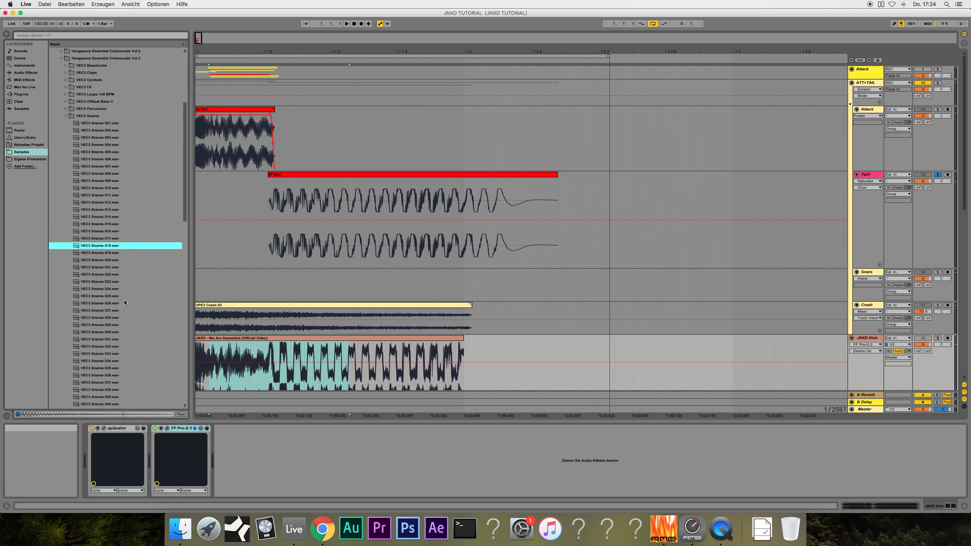
key(Down)
key(Down)
key(Down)
key(Down)
key(Down)
key(Down)
key(Down)
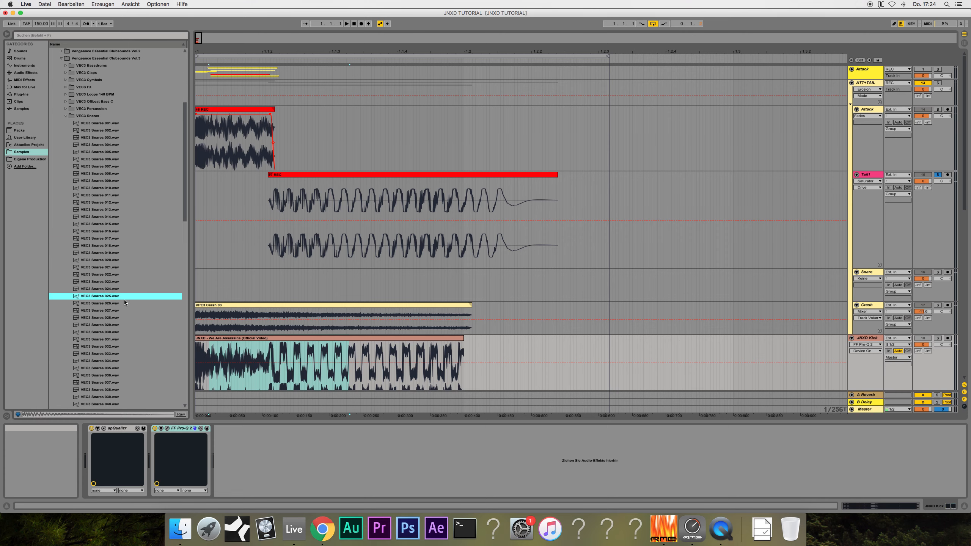
scroll(125, 303, down, 3)
key(Down)
key(Down)
key(Down)
key(Down)
key(Down)
key(Down)
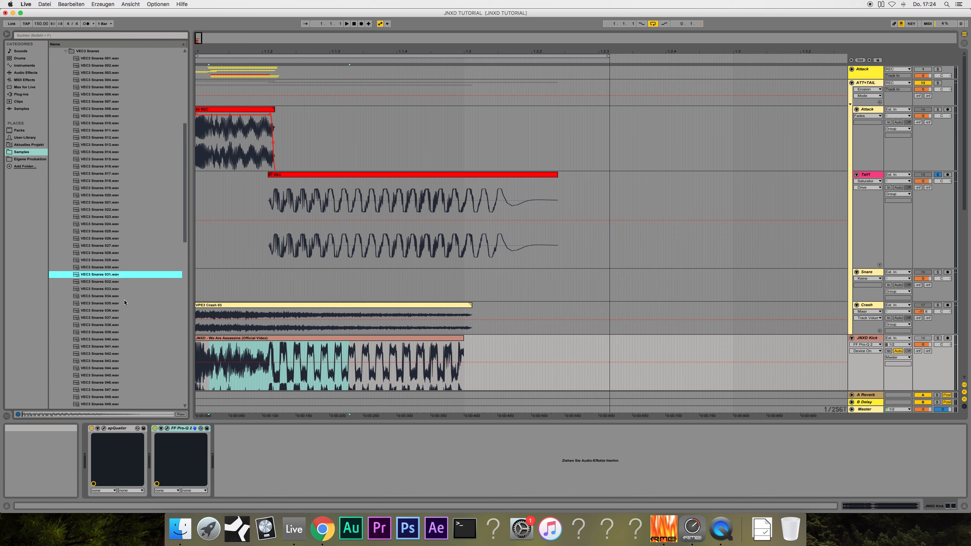
key(Down)
scroll(125, 302, down, 3)
key(Down)
key(Down)
key(Down)
key(Down)
key(Down)
key(Down)
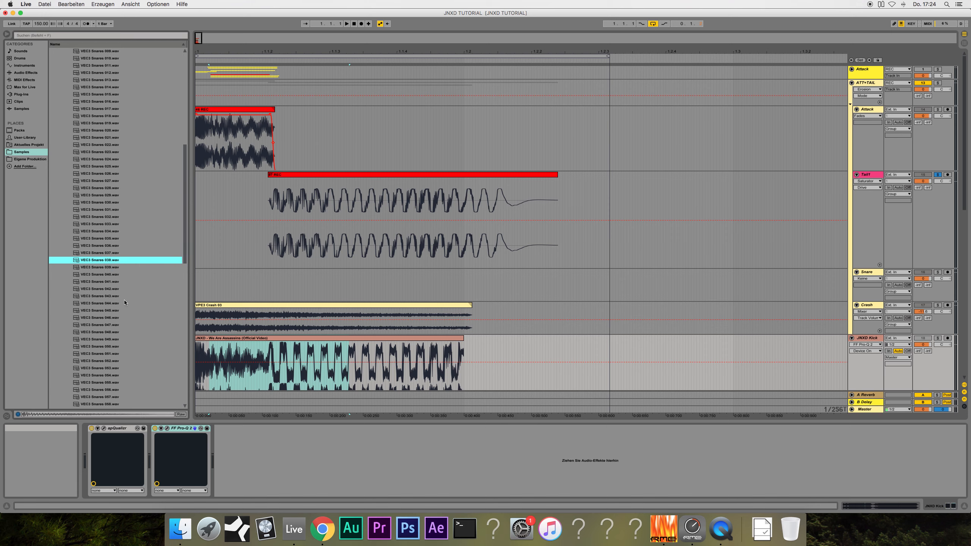
scroll(124, 302, down, 3)
key(Down)
key(Down)
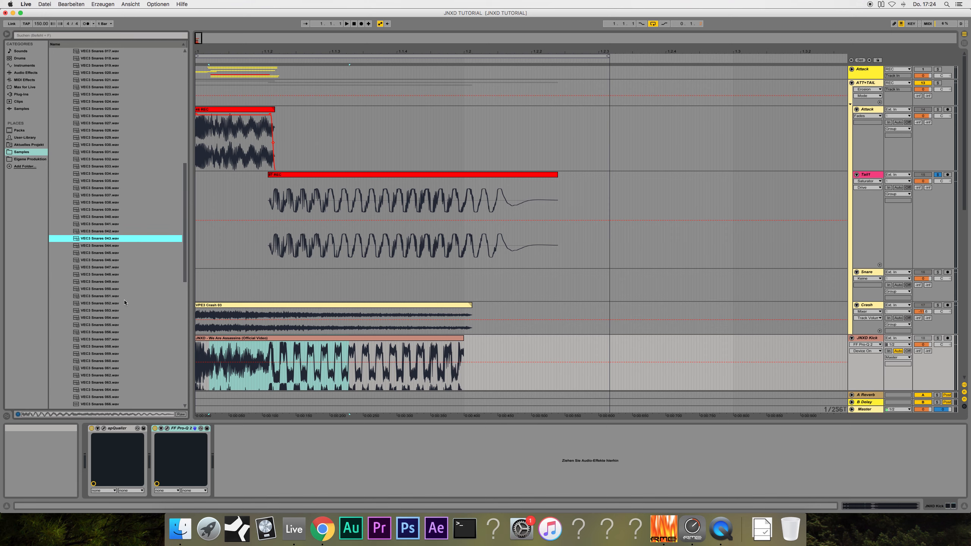
- Place VEC3 Snares 042 at the start of the Snare track and play the track soloed
drag(137, 231, 197, 281)
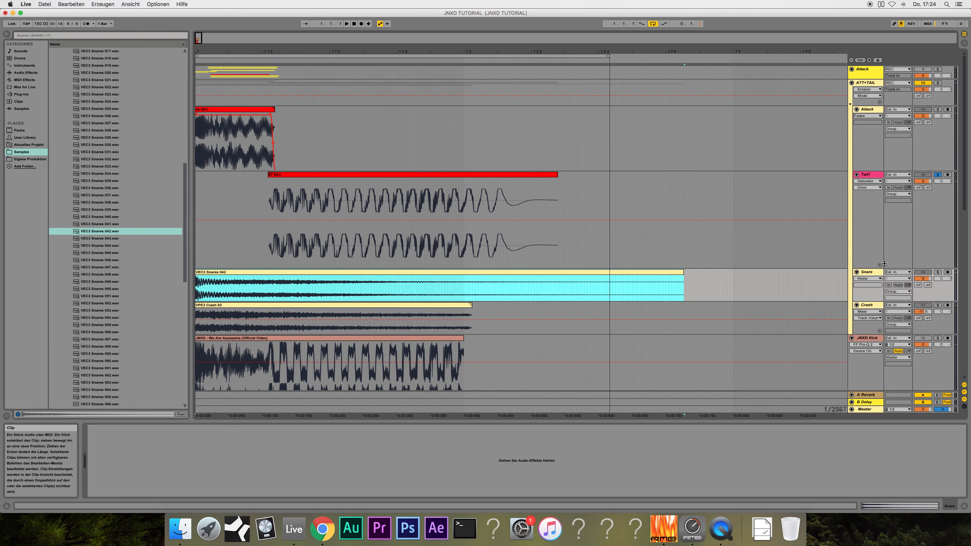
click(937, 272)
key(space)
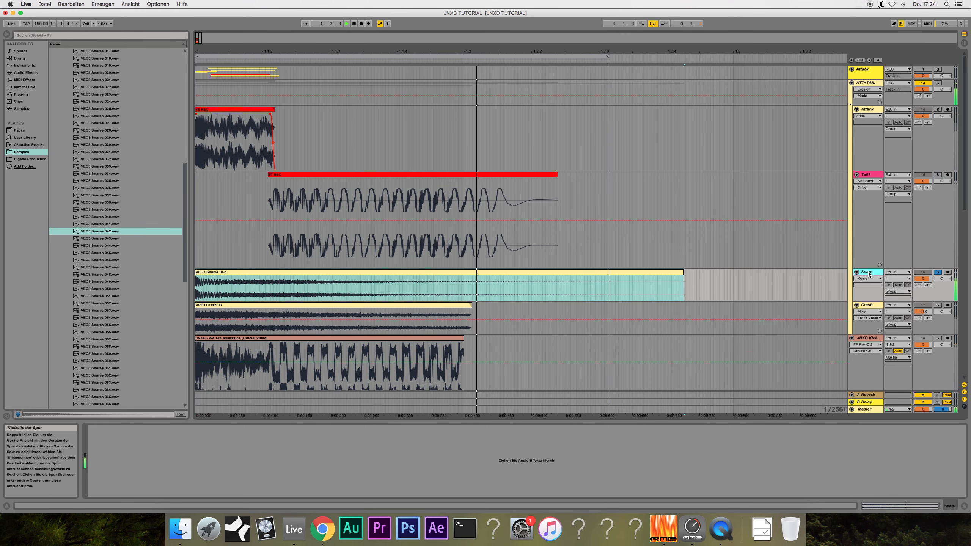
- Add an EQ Eight to the Snare track and set band 1 as a low-cut filter at about 311 Hz
click(26, 73)
click(68, 137)
drag(68, 124, 210, 284)
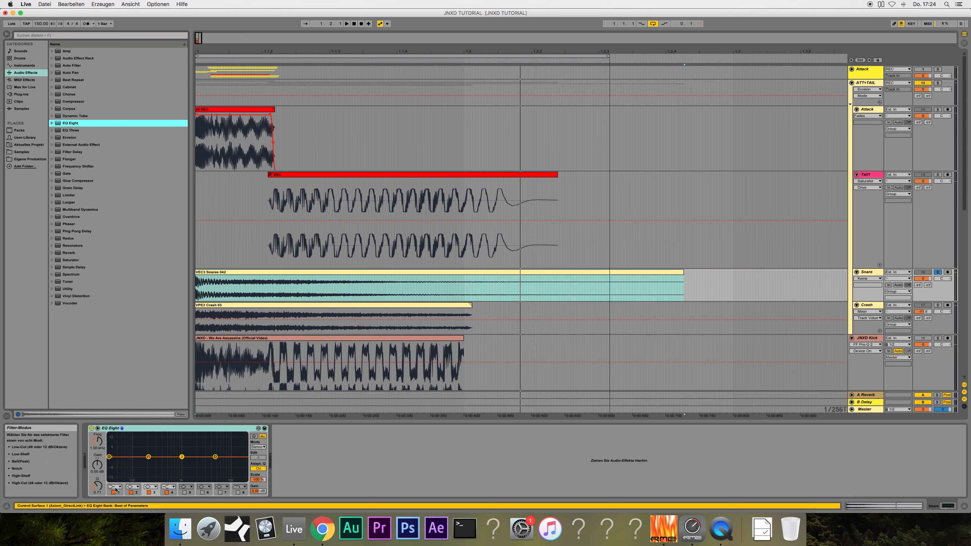
click(114, 487)
click(116, 492)
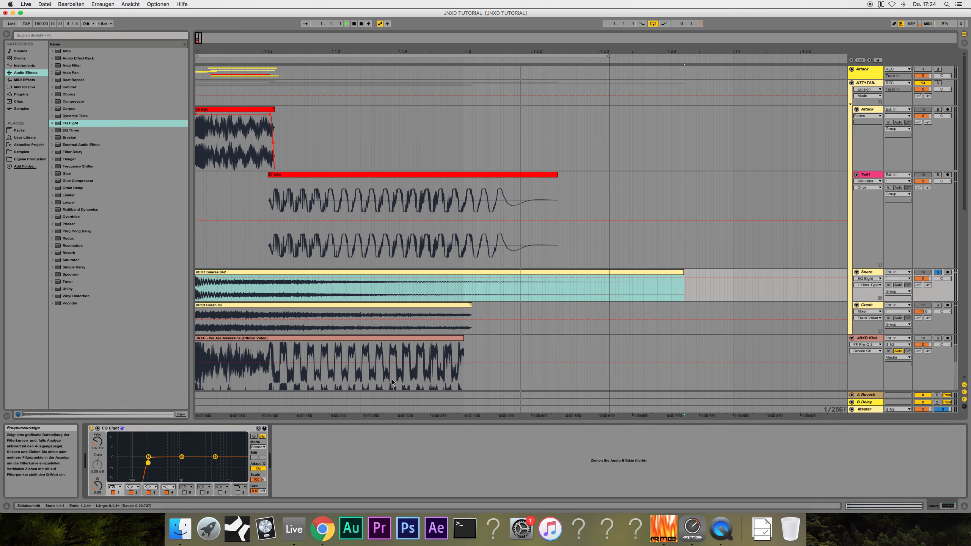
key(space)
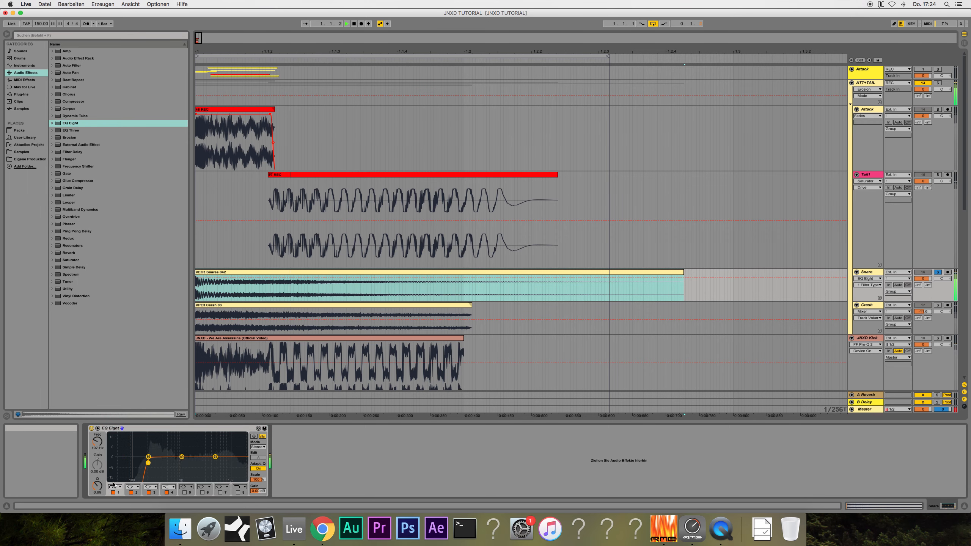
drag(148, 457, 158, 462)
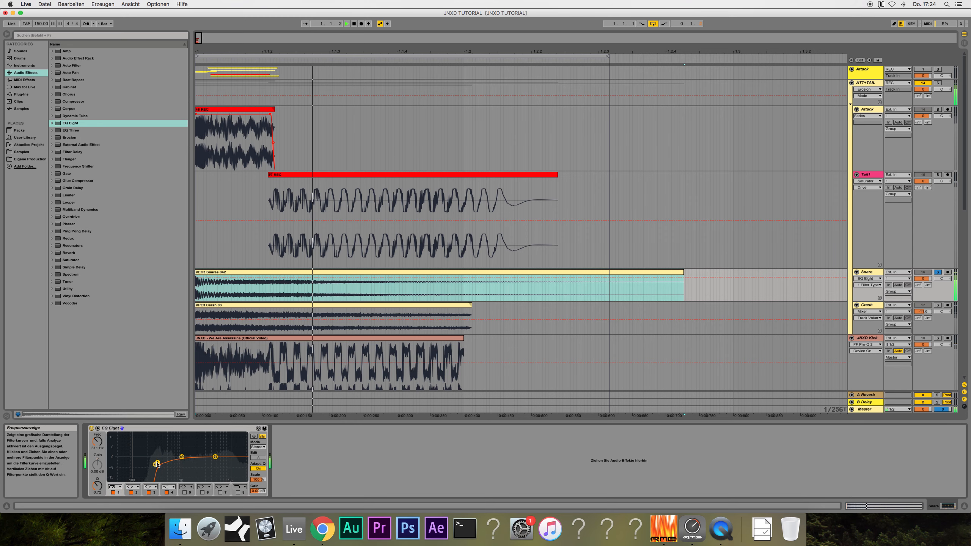
- Solo the ATT+TAIL group and remove the end of the VEC3 Snares 042 clip shortly past the crash clip's end
click(938, 83)
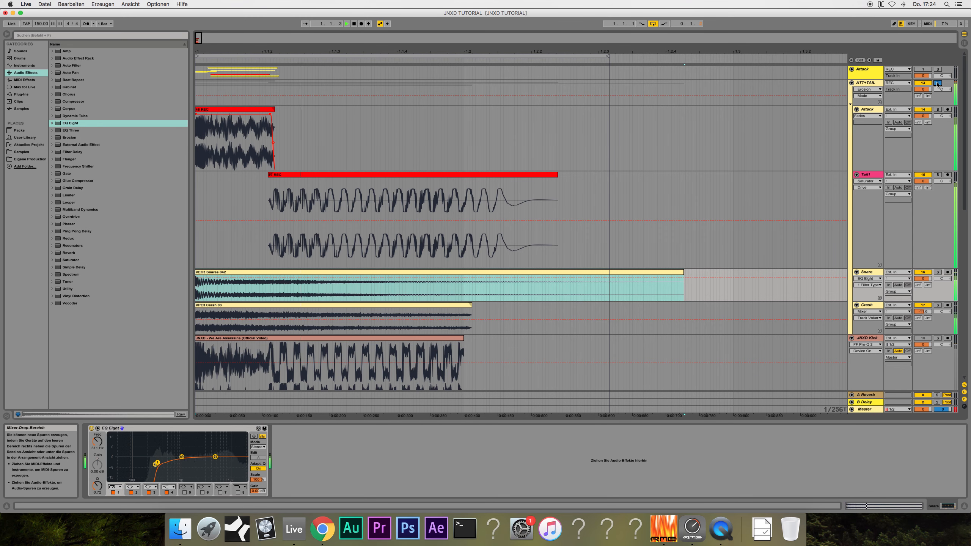
drag(488, 286, 500, 286)
key(Delete)
click(513, 279)
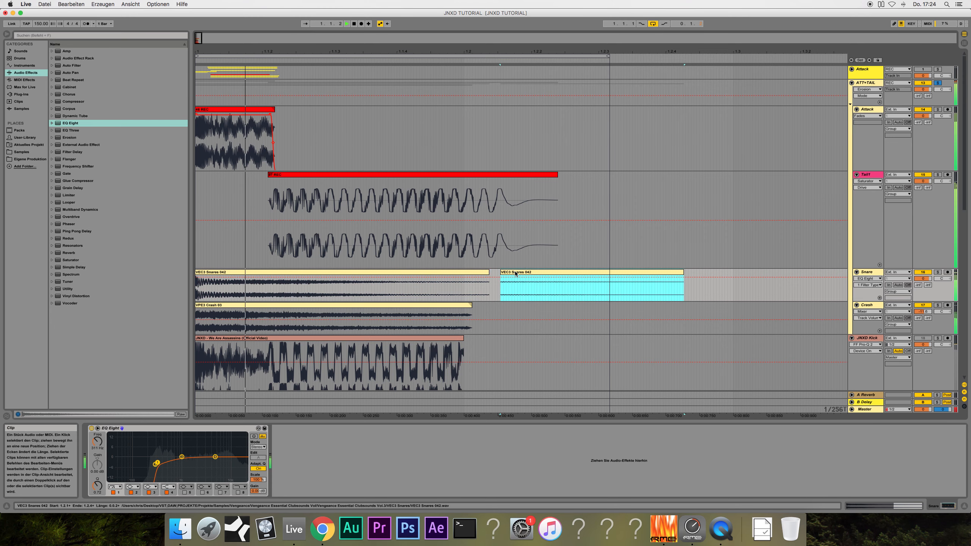
key(Delete)
- Add a short fade-out to the end of the Snare clip, and lower the Snare track's volume slightly
click(862, 278)
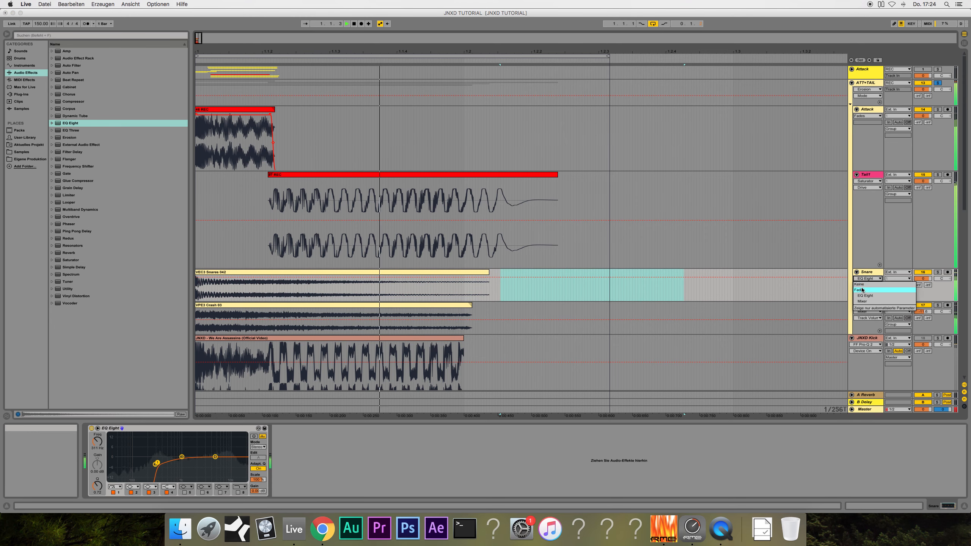
click(862, 290)
drag(487, 277, 478, 277)
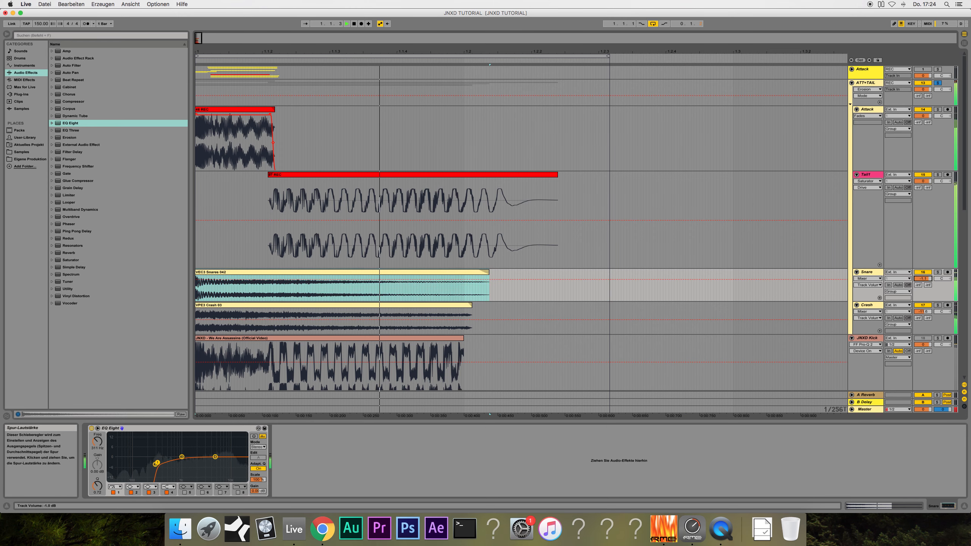
drag(923, 276, 923, 279)
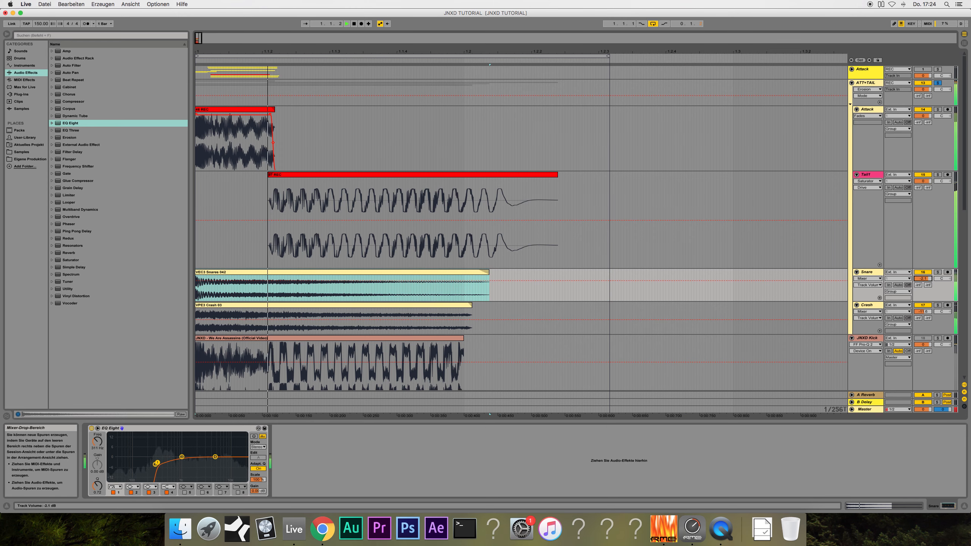
click(355, 24)
click(355, 24)
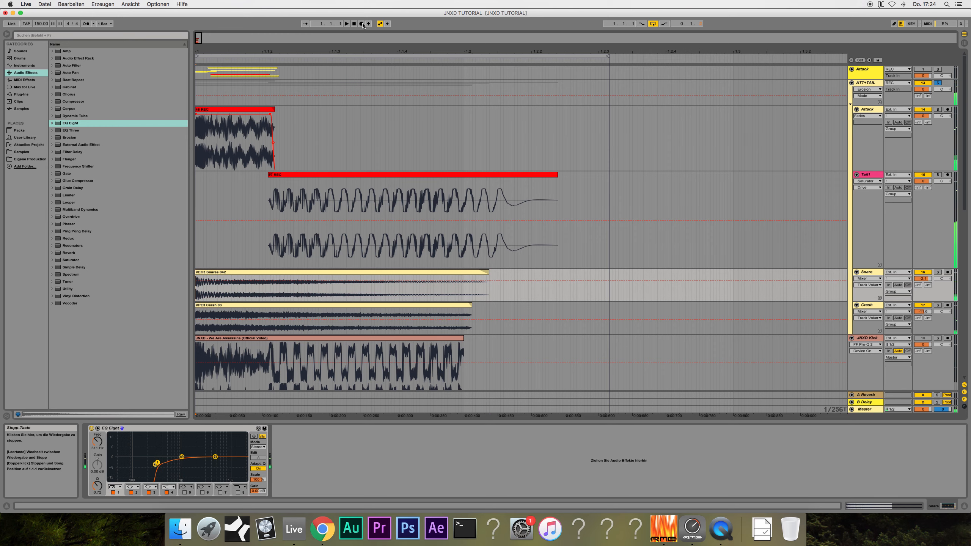
- Record the soloed ATT+TAIL kick onto the REC track over the previous take
scroll(442, 122, down, 15)
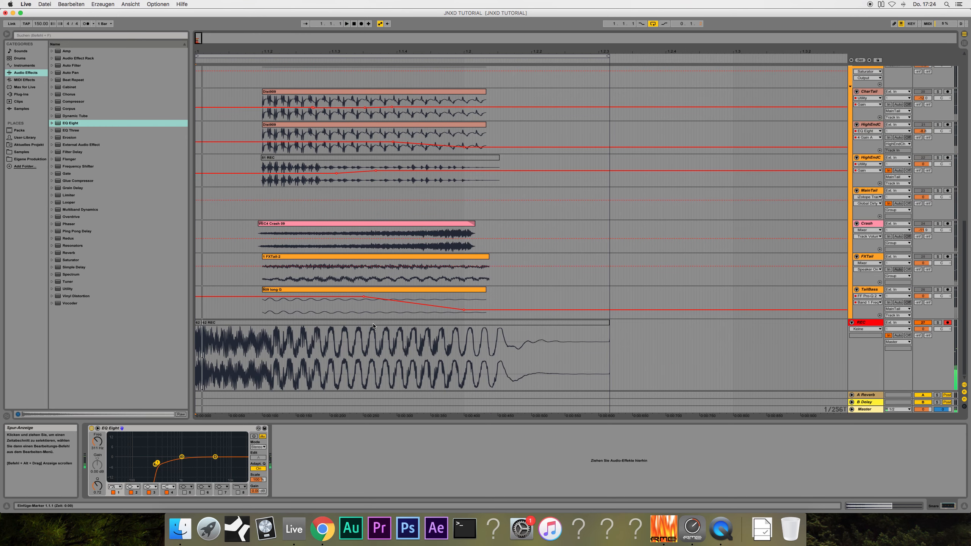
click(362, 386)
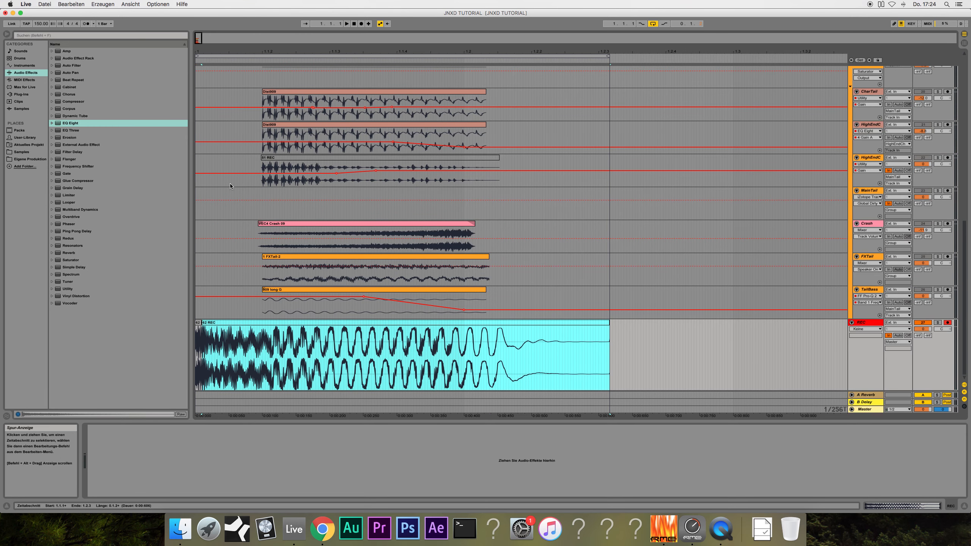
click(361, 24)
click(354, 24)
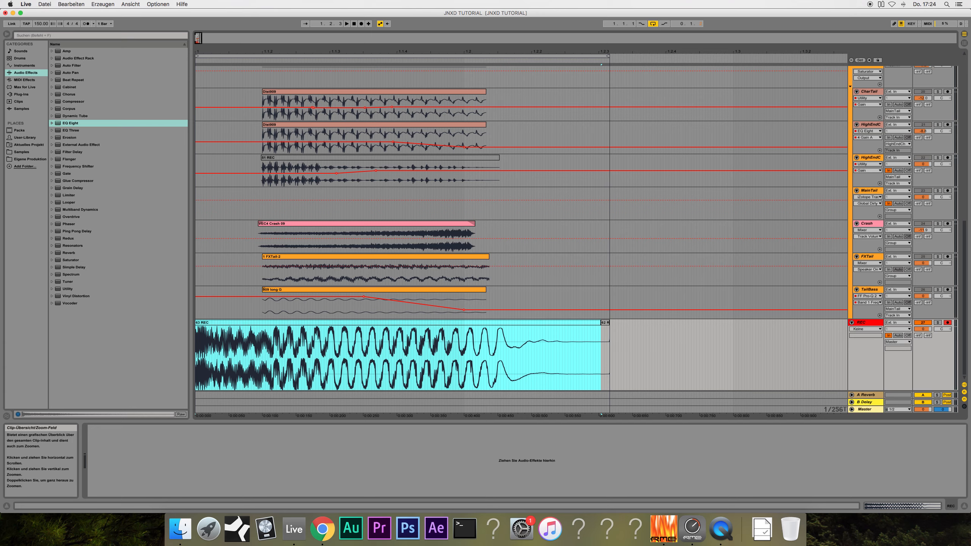
- Collapse the ATT+TAIL group, the Tail group and the JNXD Kick track in the arrangement
drag(198, 39, 228, 39)
scroll(241, 267, up, 10)
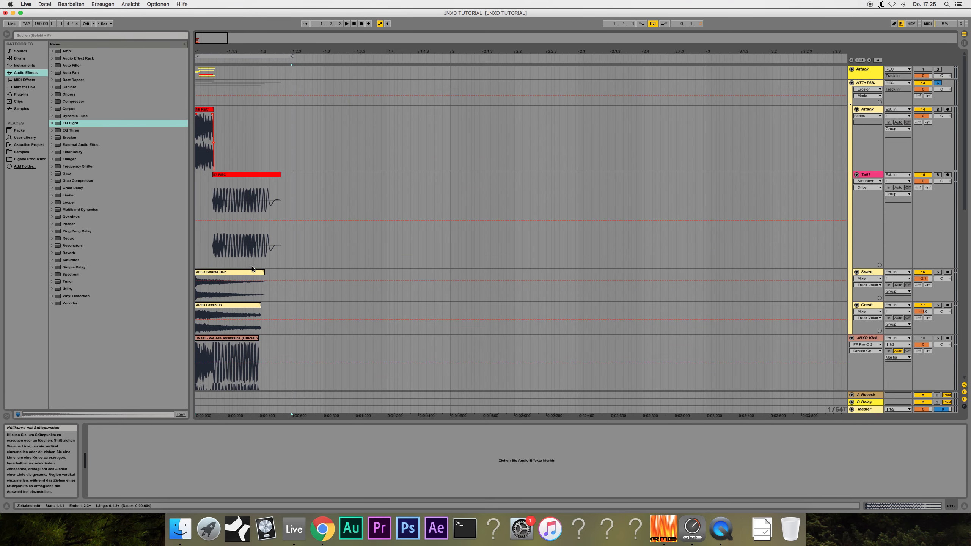
click(852, 83)
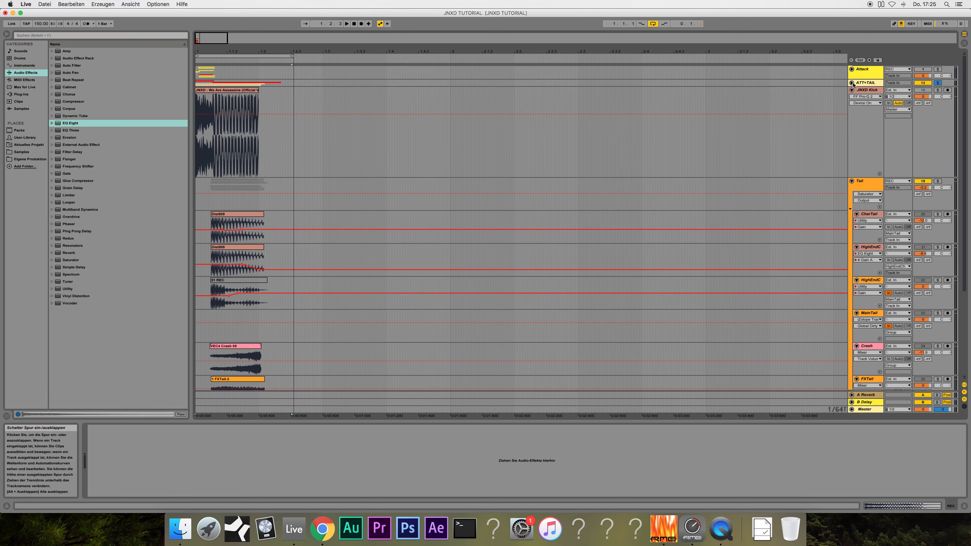
click(851, 182)
click(852, 90)
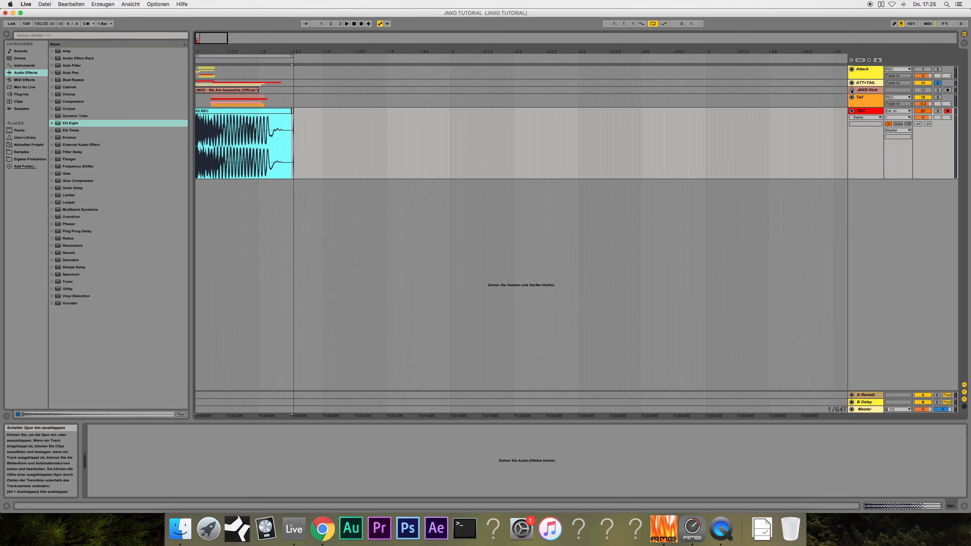
- Create an audio track named TESTTEST, copy the new REC take onto it at 1.4.1 and trim off its decaying end
click(311, 168)
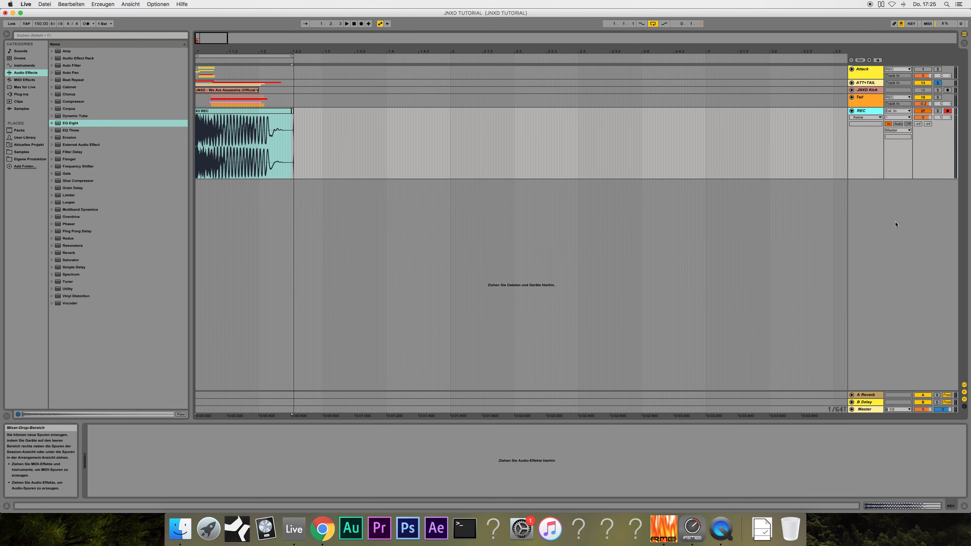
key(super+t)
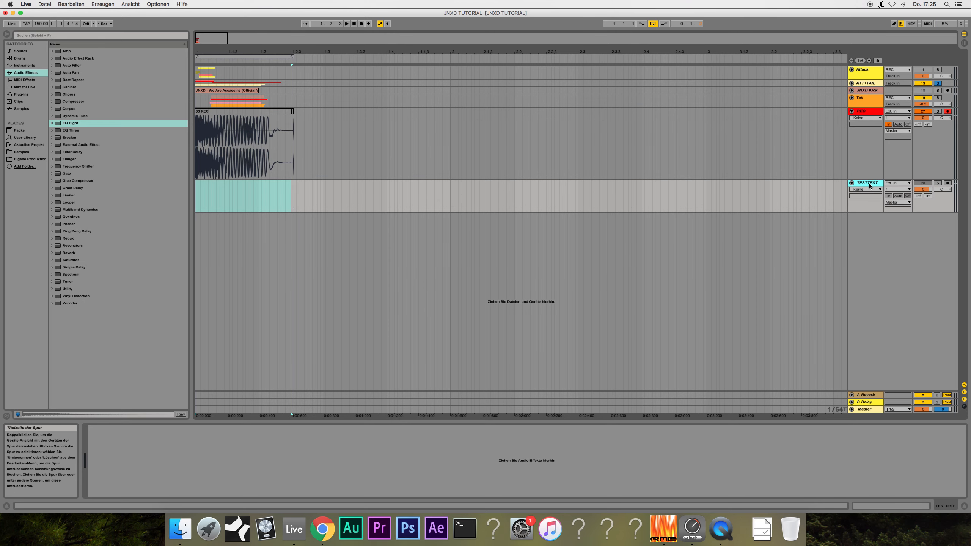
key(Up)
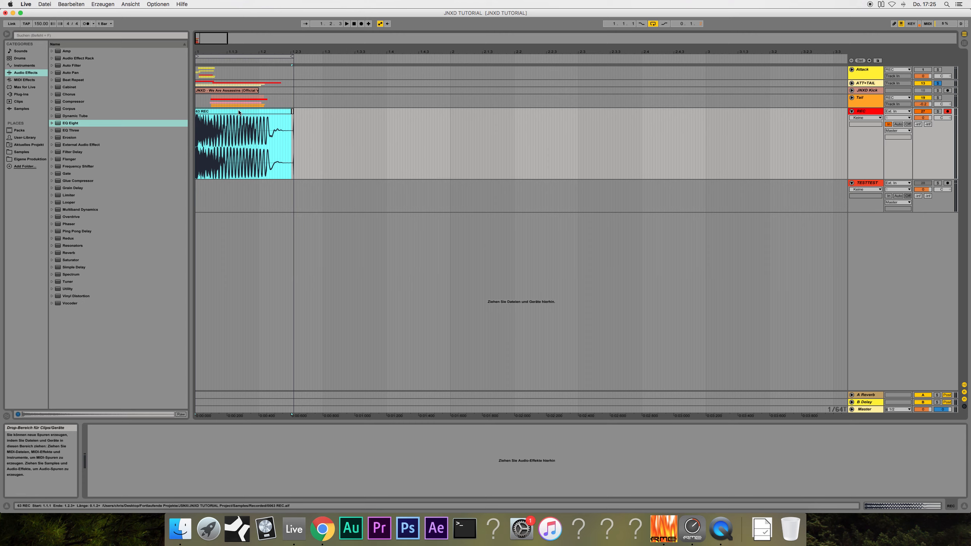
click(385, 210)
key(super+v)
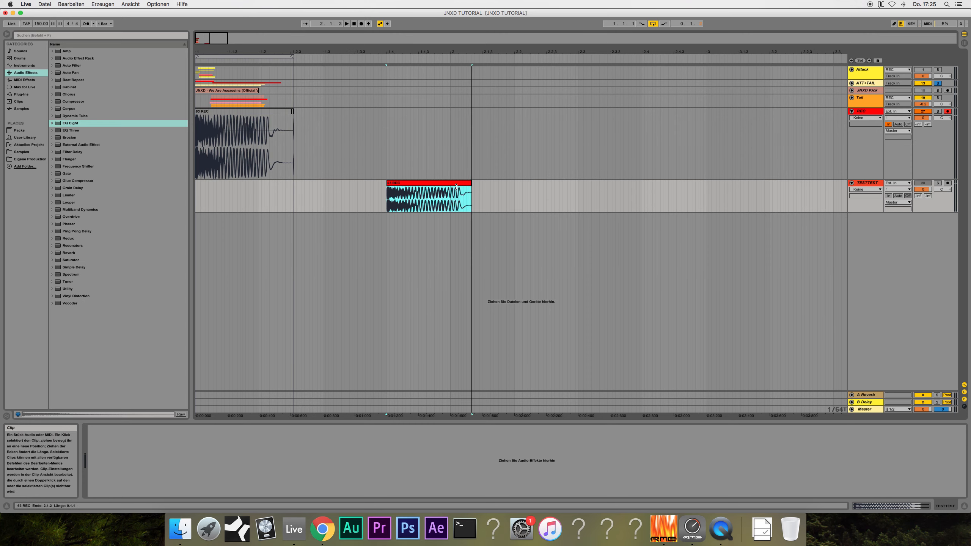
drag(456, 186, 435, 187)
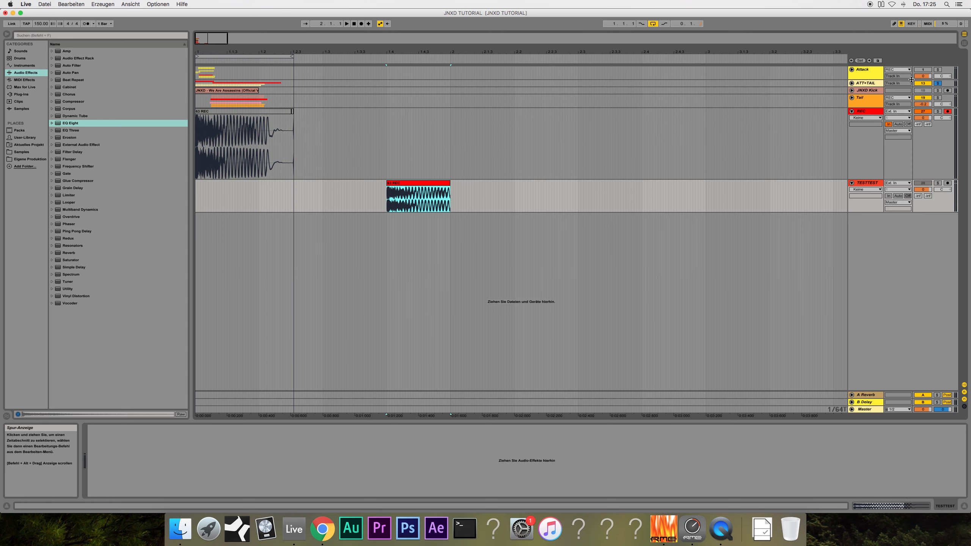
- Expand the JNXD Kick track and place a copy of its reference clip near beat 1.4
click(867, 90)
click(852, 90)
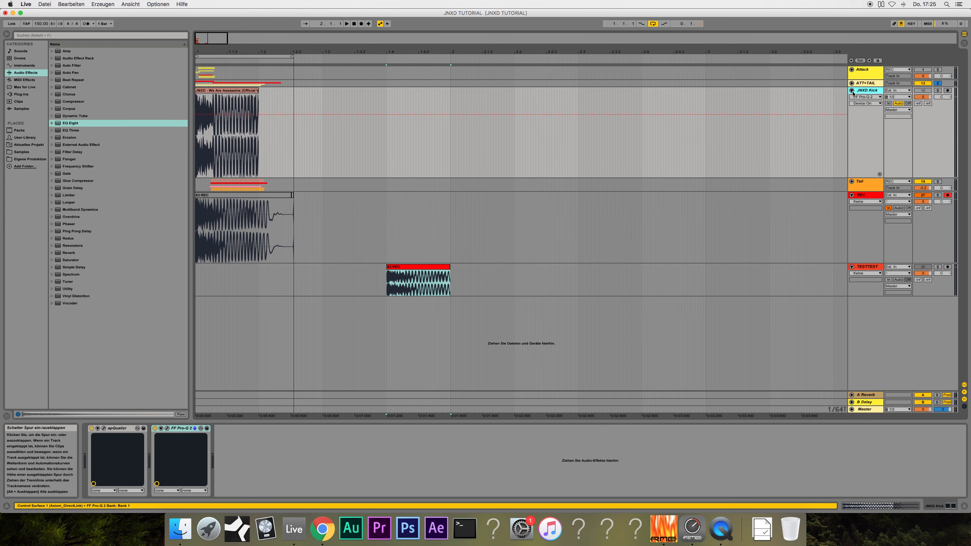
click(214, 91)
click(388, 130)
key(super+v)
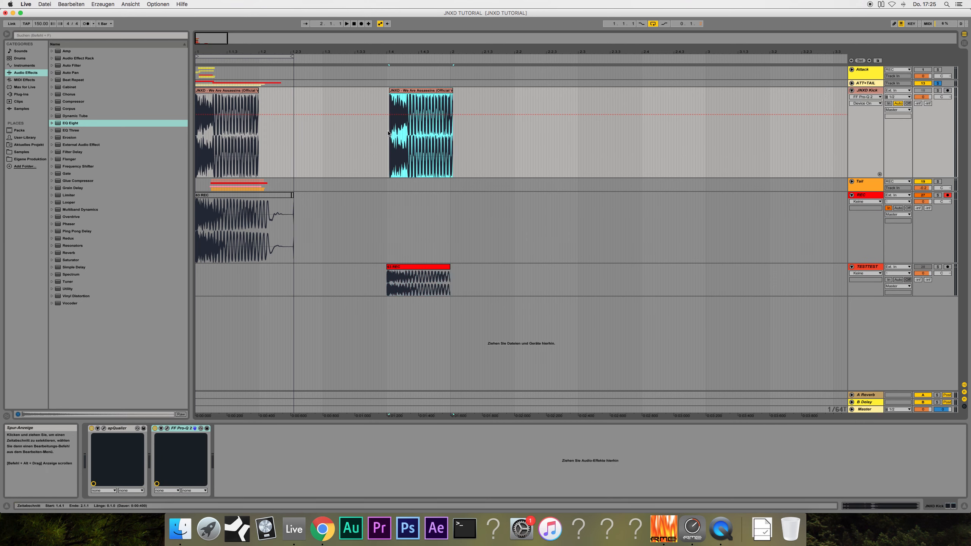
drag(407, 91, 402, 91)
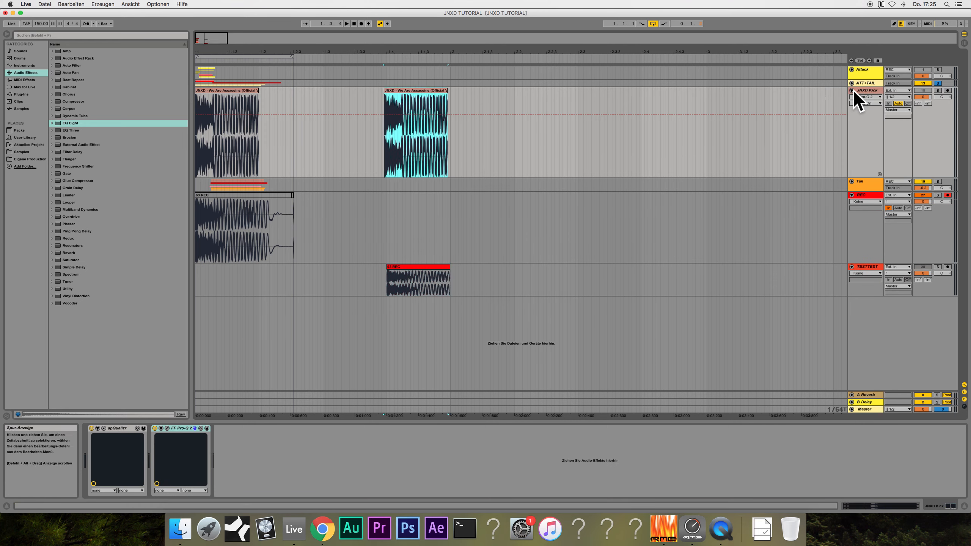
- Move the JNXD Kick track directly above TESTTEST, align its copied clip to 1.4.1 and enlarge the TESTTEST track to a similar height
drag(865, 91, 869, 265)
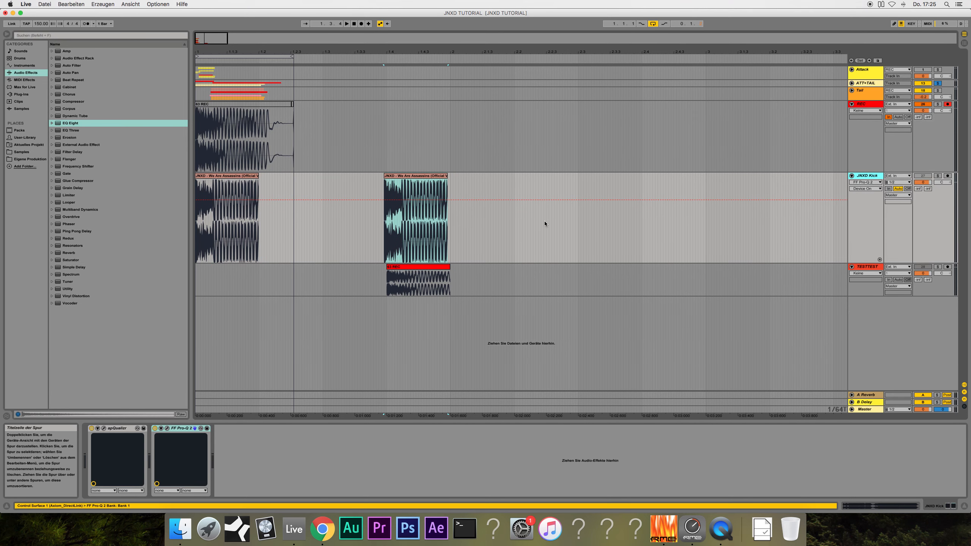
drag(426, 175, 428, 179)
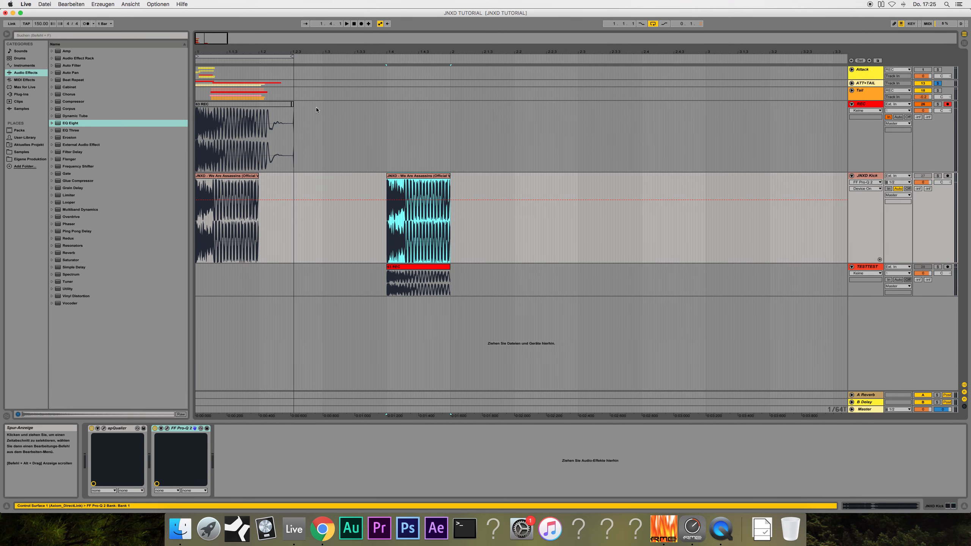
drag(871, 296, 870, 358)
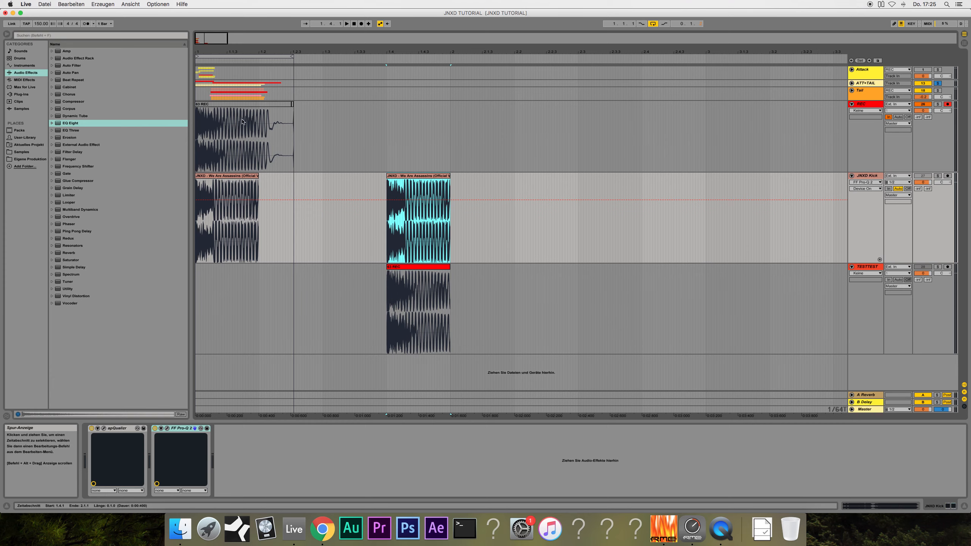
drag(201, 38, 206, 39)
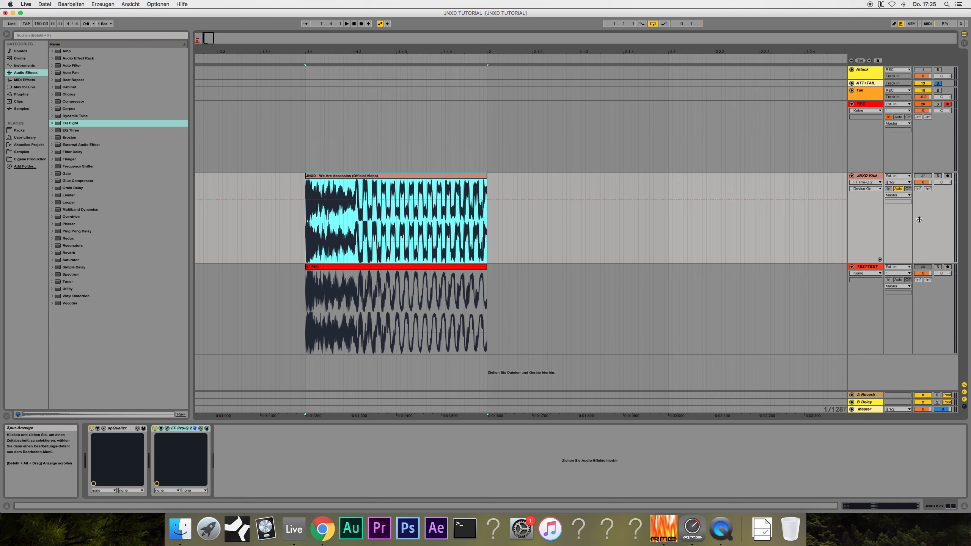
- Play the JNXD Kick reference copy soloed from 1.4.1, followed by the TESTTEST recording soloed
click(937, 176)
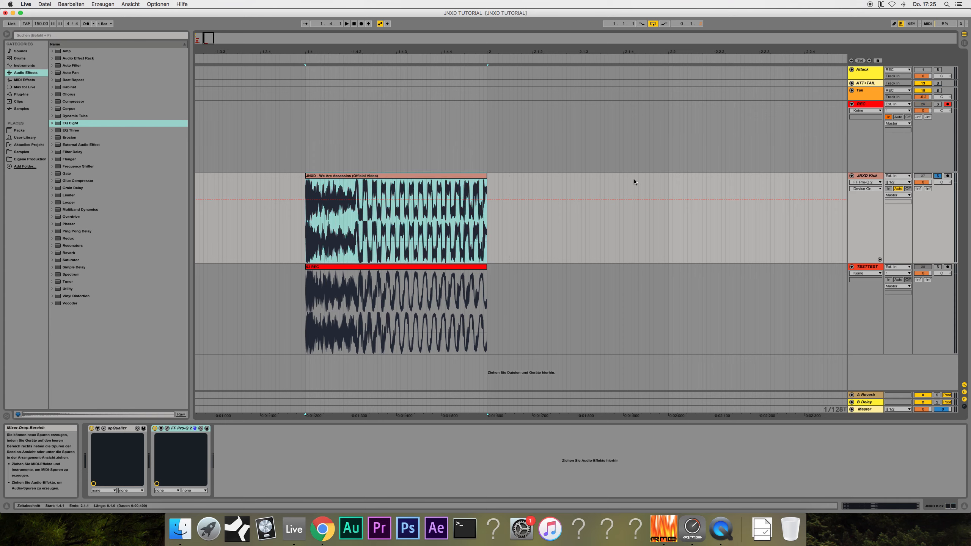
click(305, 232)
key(space)
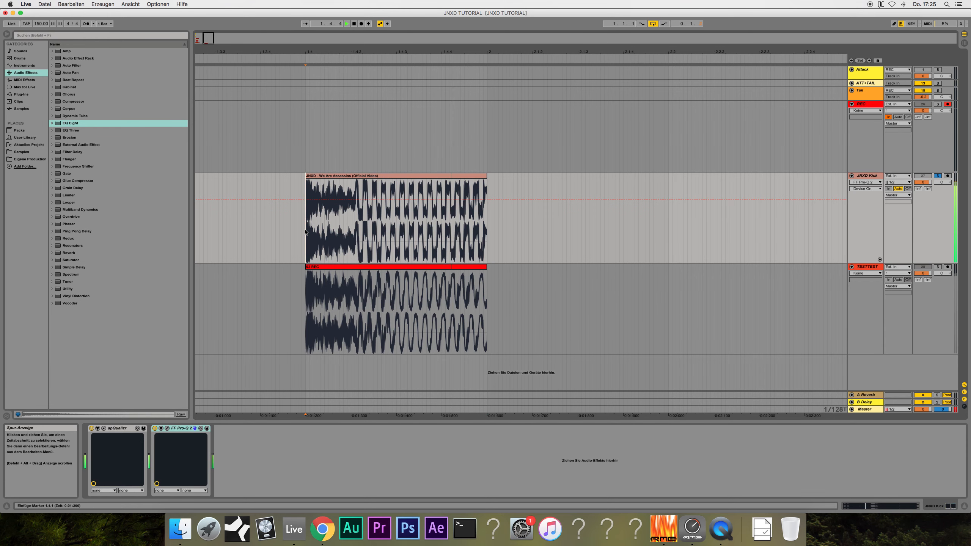
key(space)
click(937, 268)
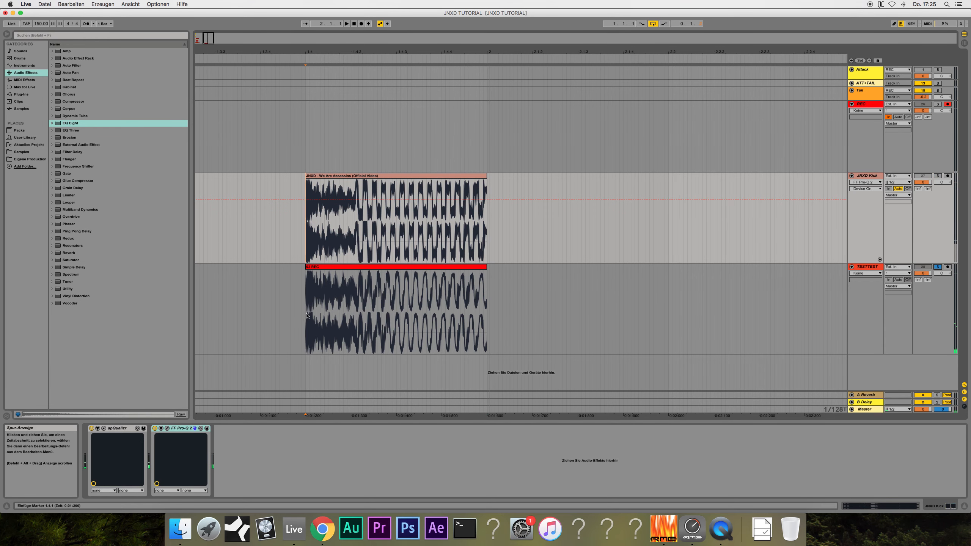
click(309, 314)
key(space)
key(space)
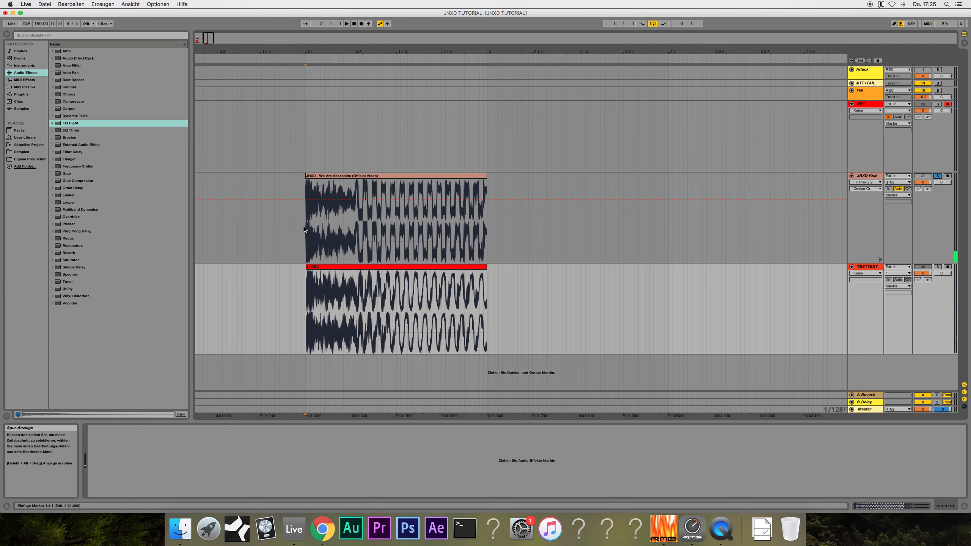
- Repeat the soloed comparison of the JNXD Kick and TESTTEST clips from 1.4.1
click(937, 176)
key(space)
key(space)
click(306, 291)
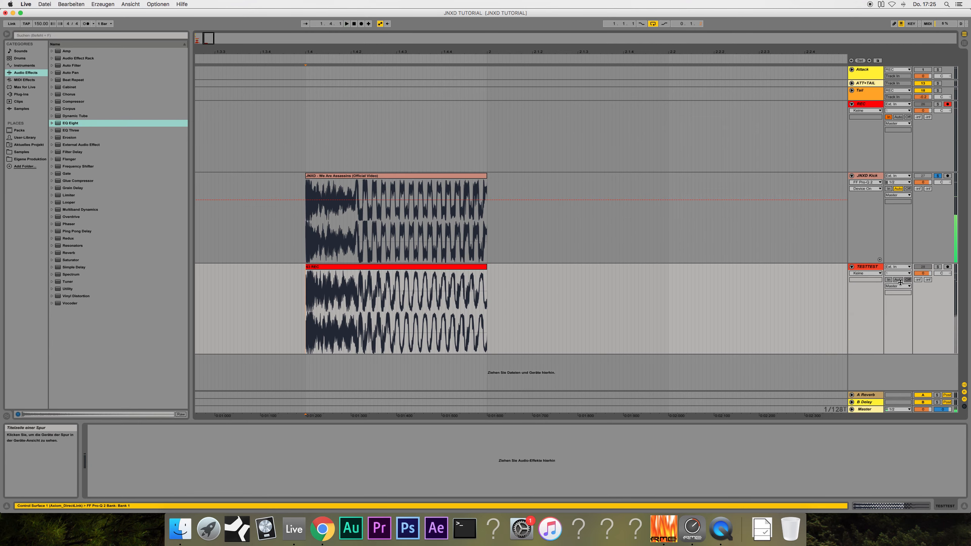
click(937, 267)
key(space)
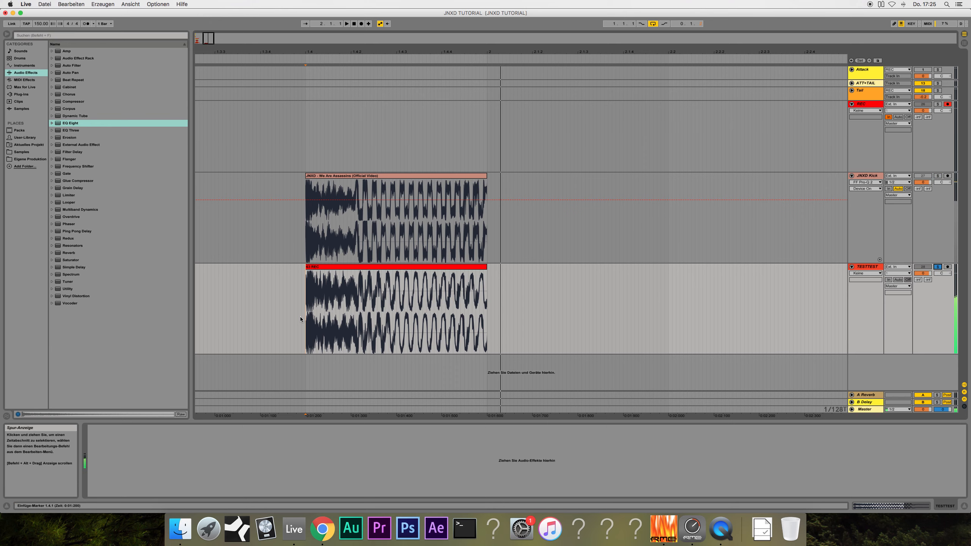
- Set the loop to the TESTTEST clip's length and switch the solo to JNXD Kick during looped playback
drag(307, 316, 487, 321)
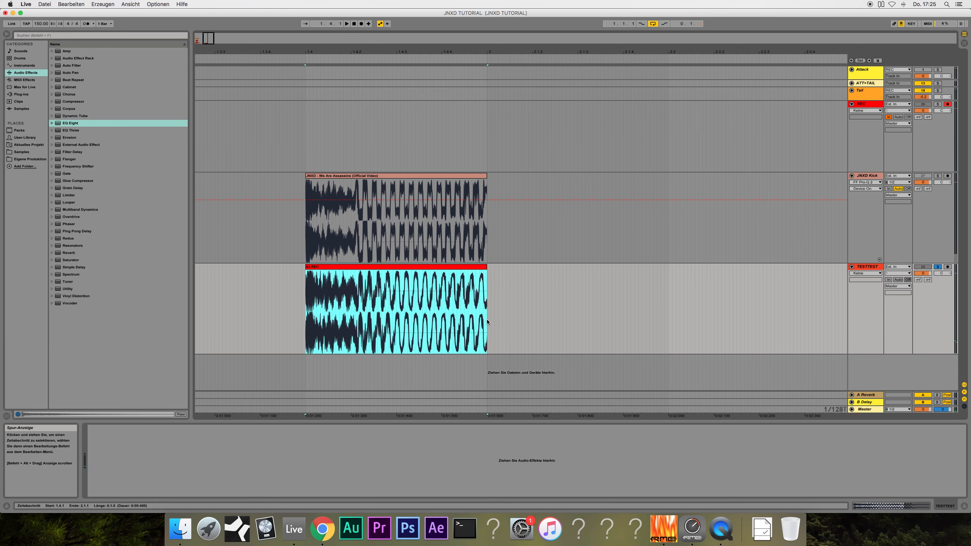
key(super+l)
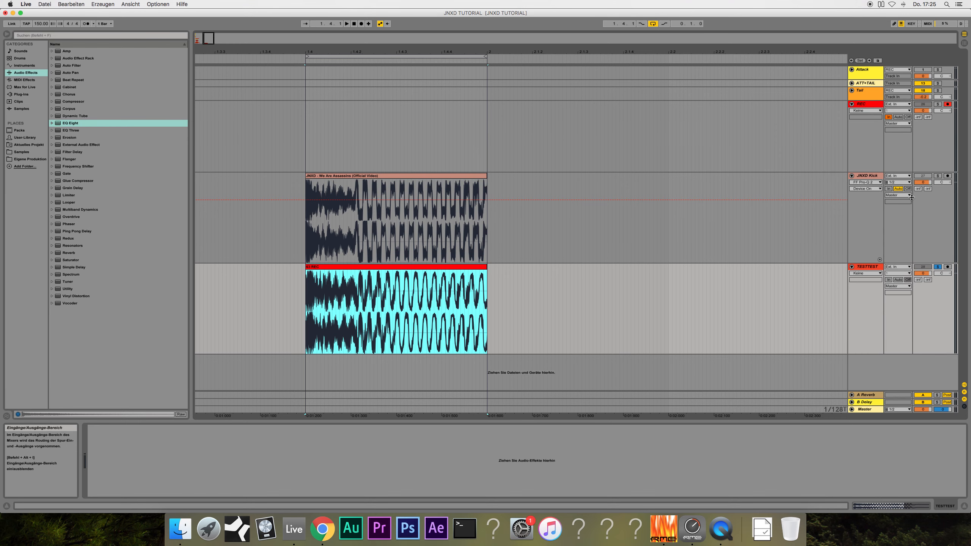
click(874, 177)
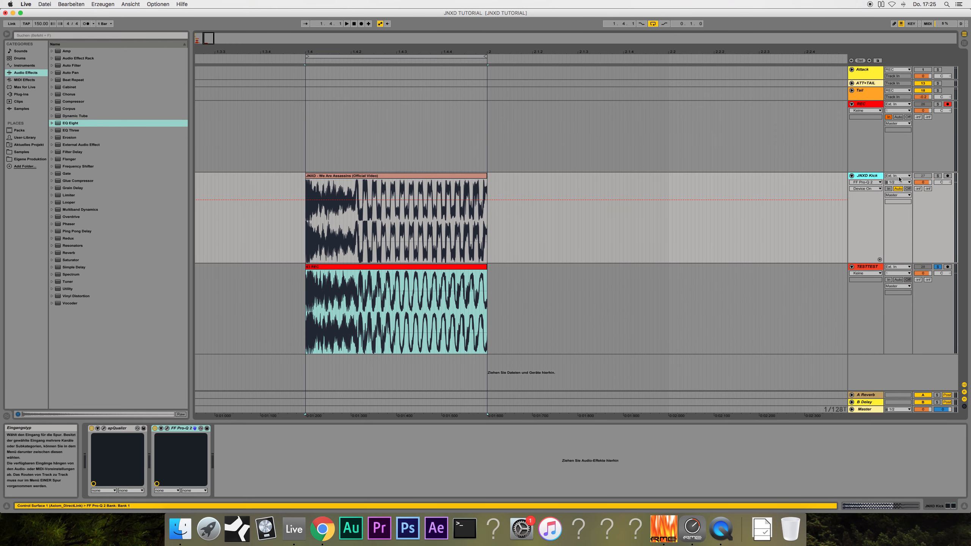
key(space)
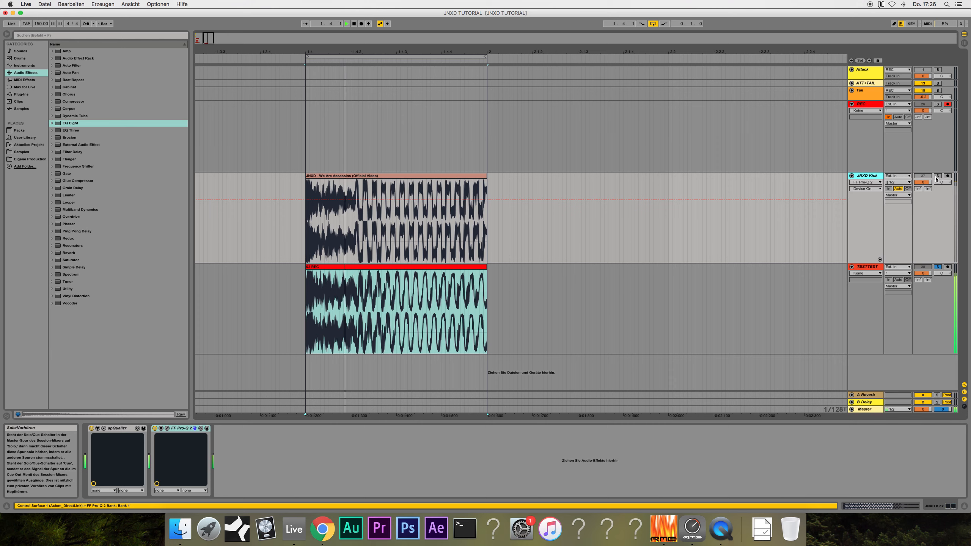
click(937, 176)
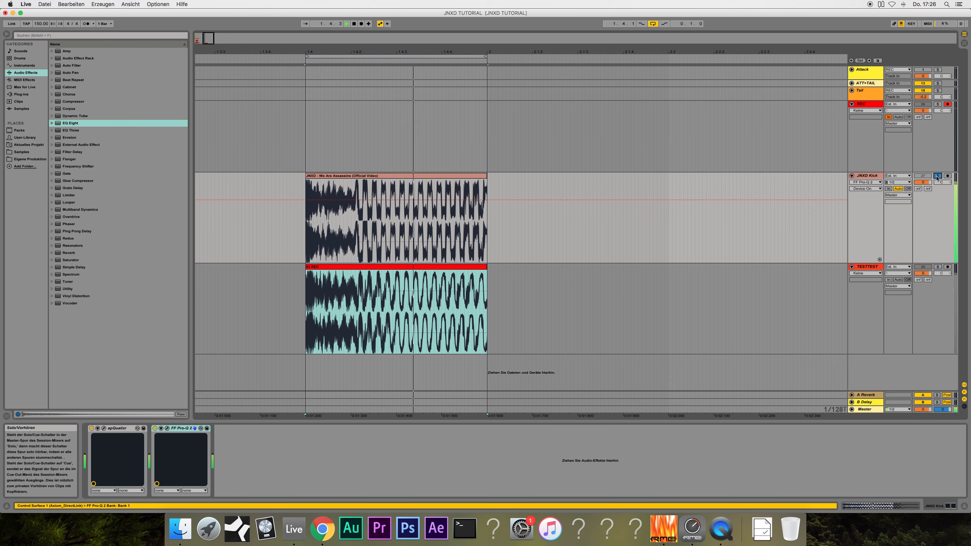
- Alternate the solo between TESTTEST and JNXD Kick during looped playback, ending on TESTTEST, and stop playback
click(938, 267)
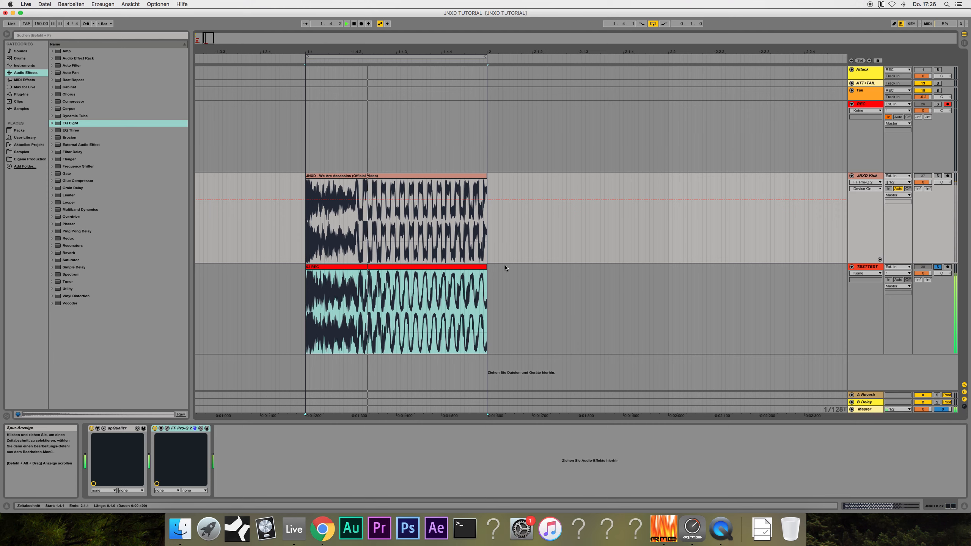
click(938, 175)
click(937, 267)
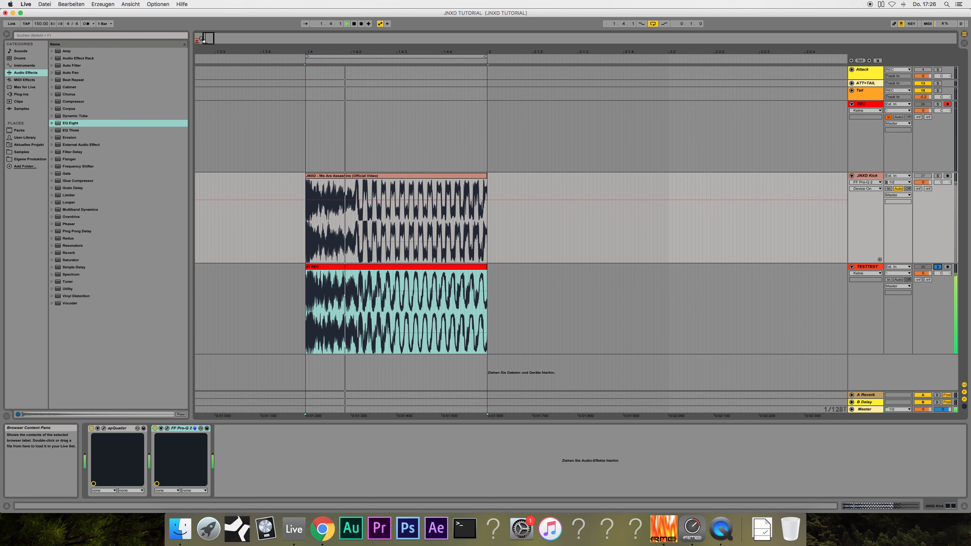
drag(211, 38, 206, 49)
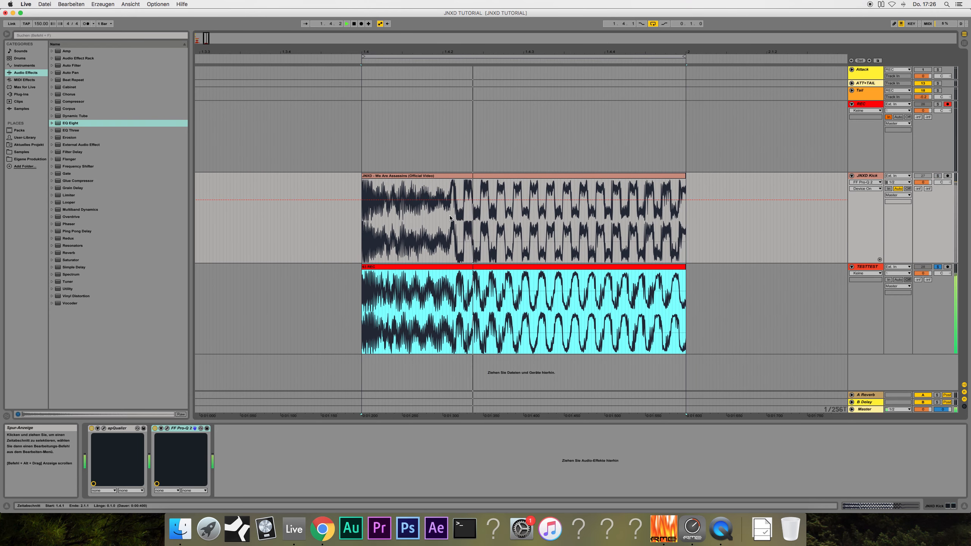
key(space)
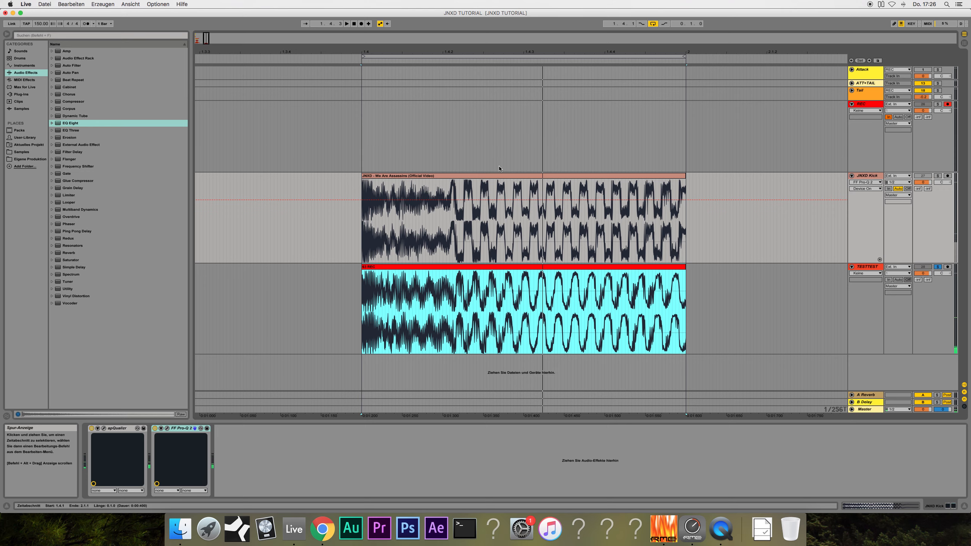
- Examine the JNXD Kick and TESTTEST waveforms closely, comparing the shapes of their attacks and tails
click(479, 178)
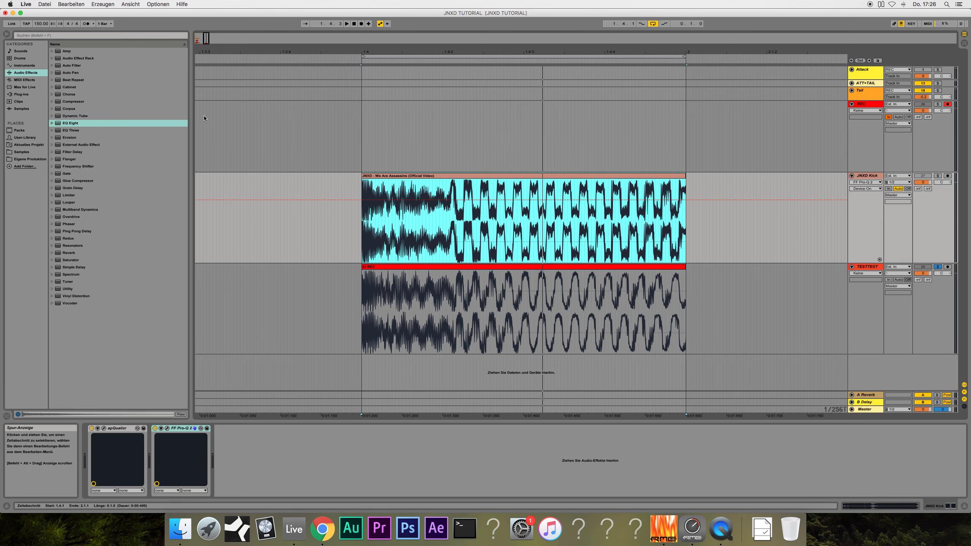
drag(206, 40, 205, 37)
scroll(272, 141, left, 5)
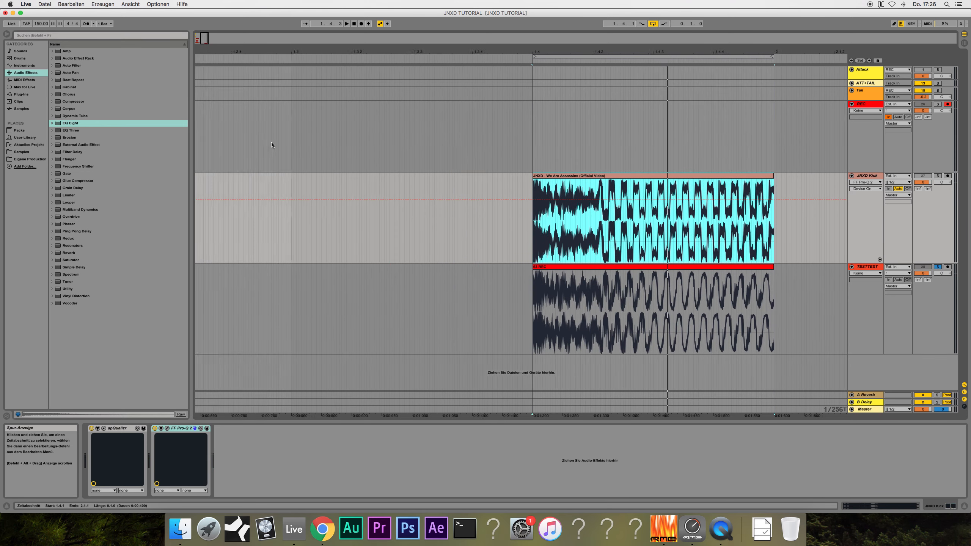
scroll(273, 139, right, 5)
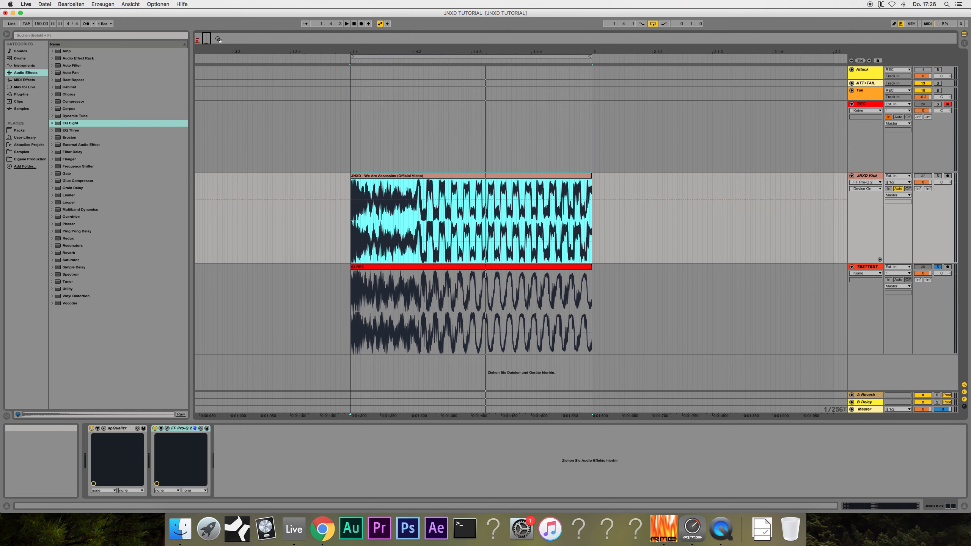
drag(324, 52, 324, 38)
scroll(280, 166, left, 5)
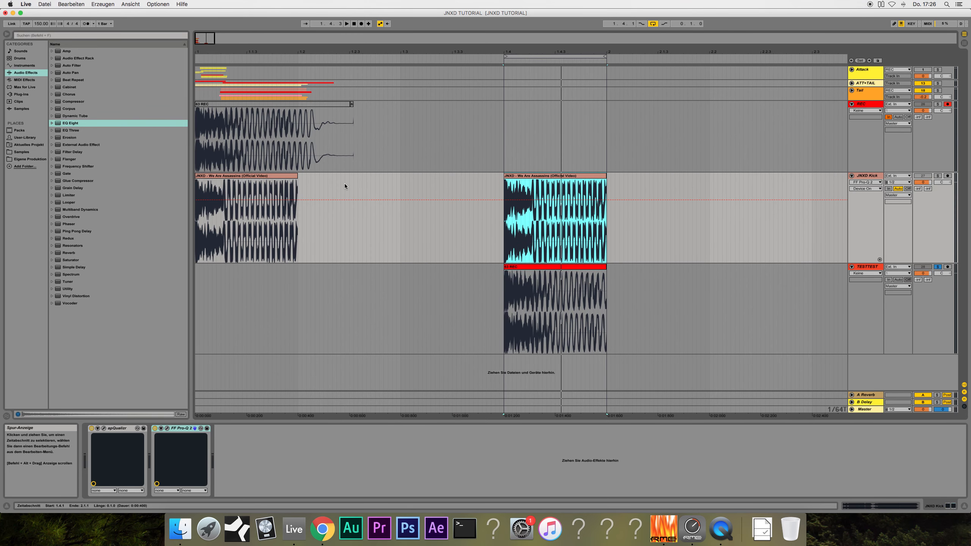
click(514, 267)
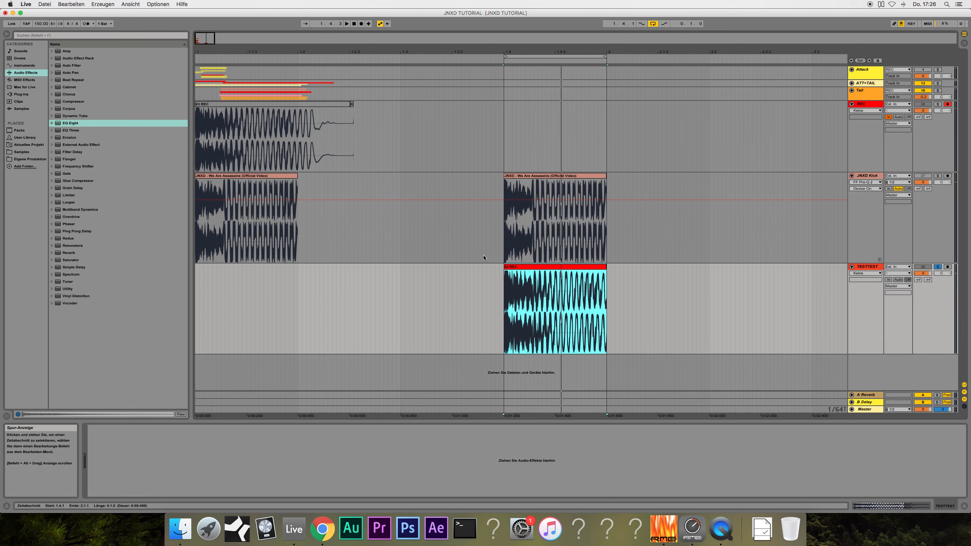
drag(204, 39, 206, 58)
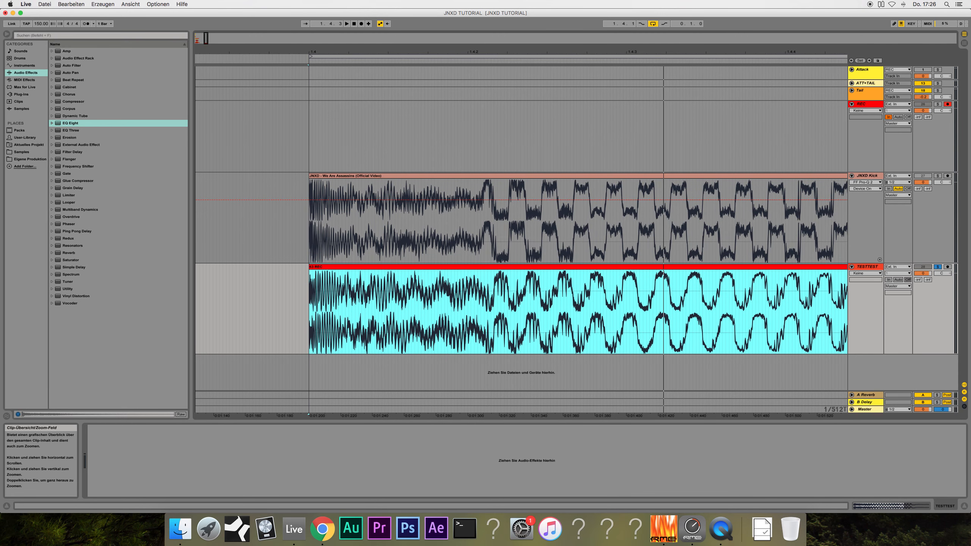
drag(205, 39, 206, 32)
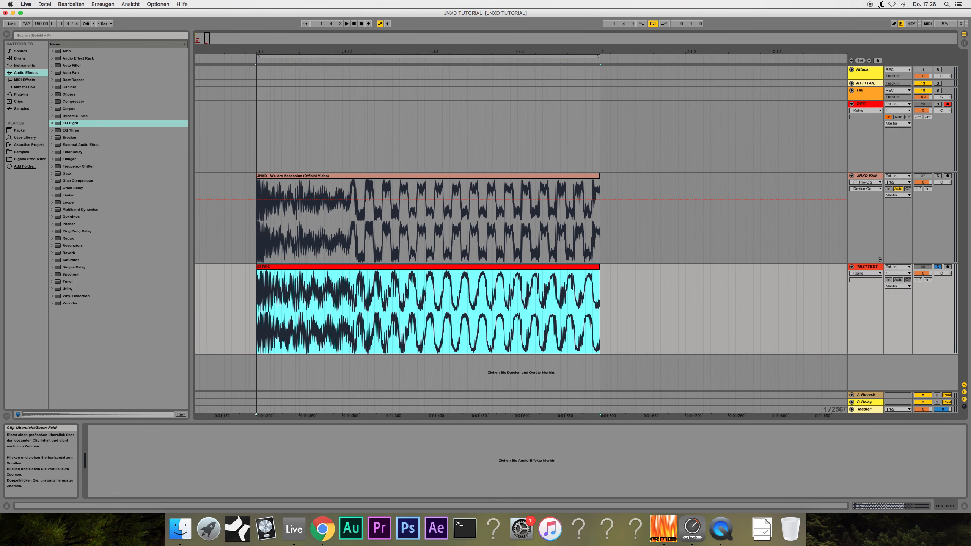
- Compare both kicks again in looped playback by alternating the solo between TESTTEST and JNXD Kick
click(938, 177)
key(space)
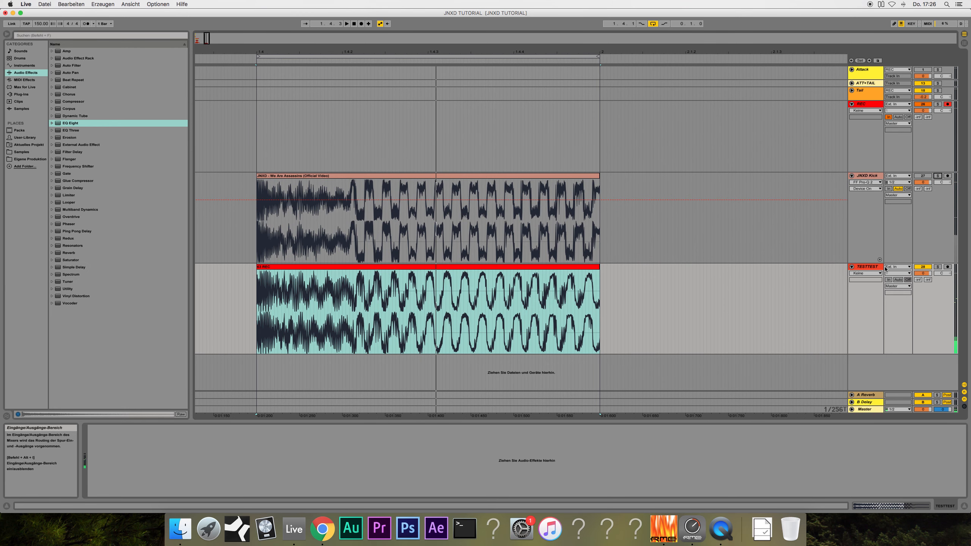
click(865, 267)
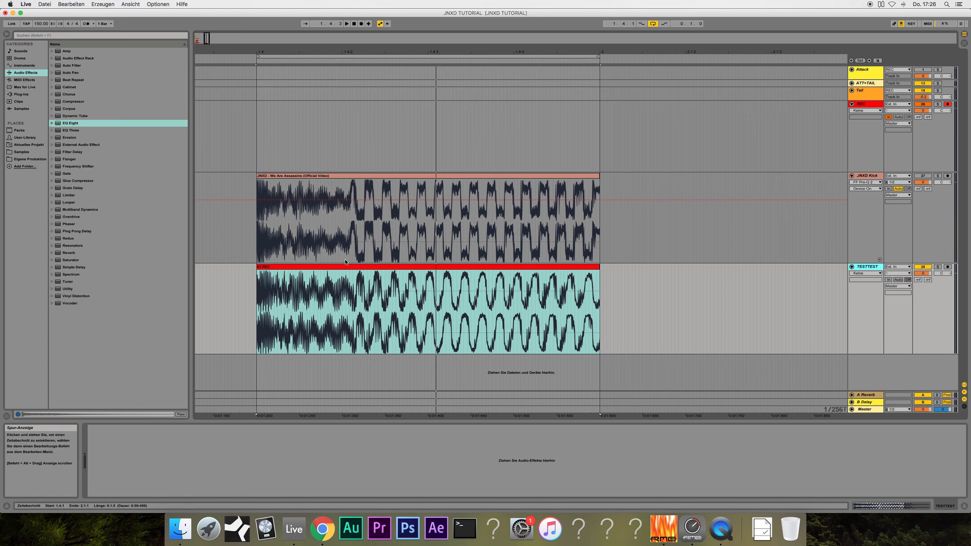
click(938, 267)
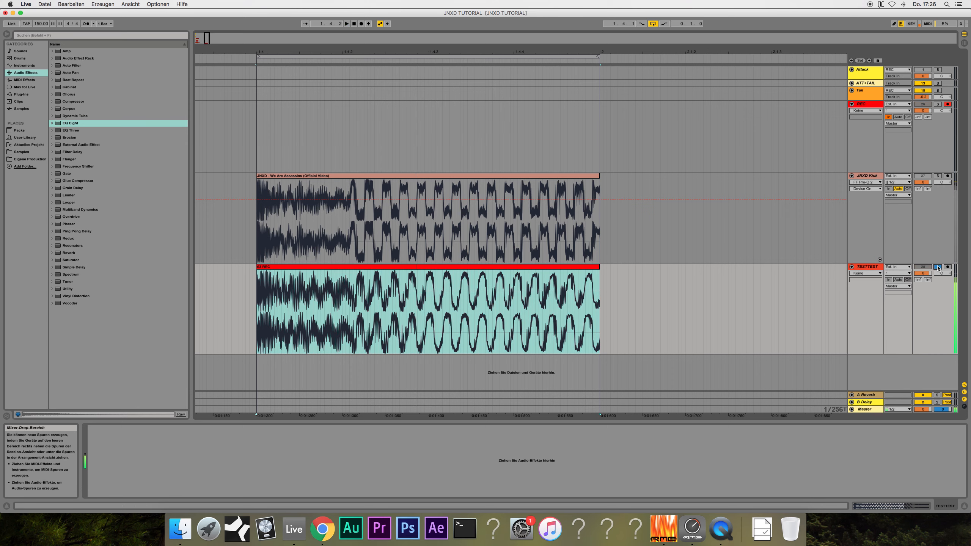
click(937, 176)
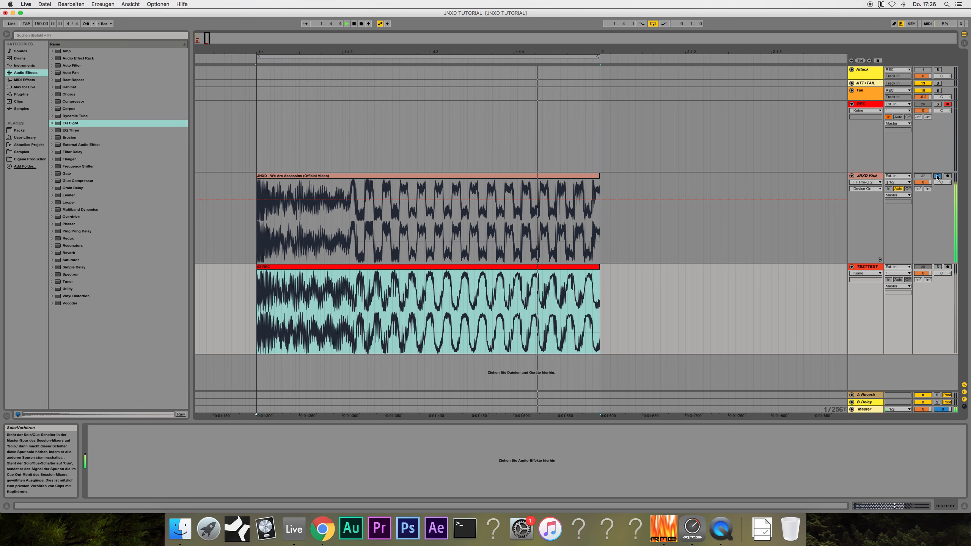
click(938, 268)
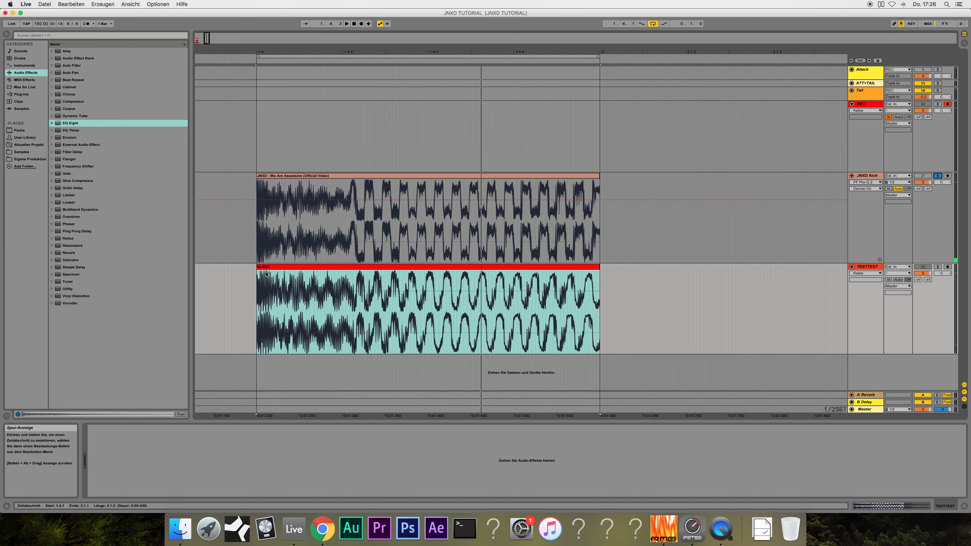
- Solo TESTTEST and extend the end of its clip past 2.1.2 to include the fading end of the tail
click(439, 267)
click(871, 266)
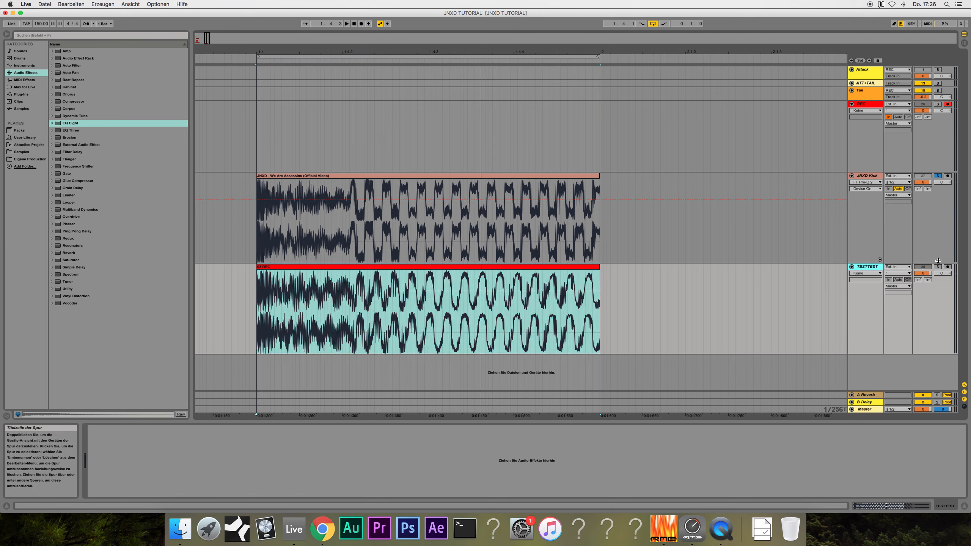
click(938, 267)
drag(597, 266, 738, 267)
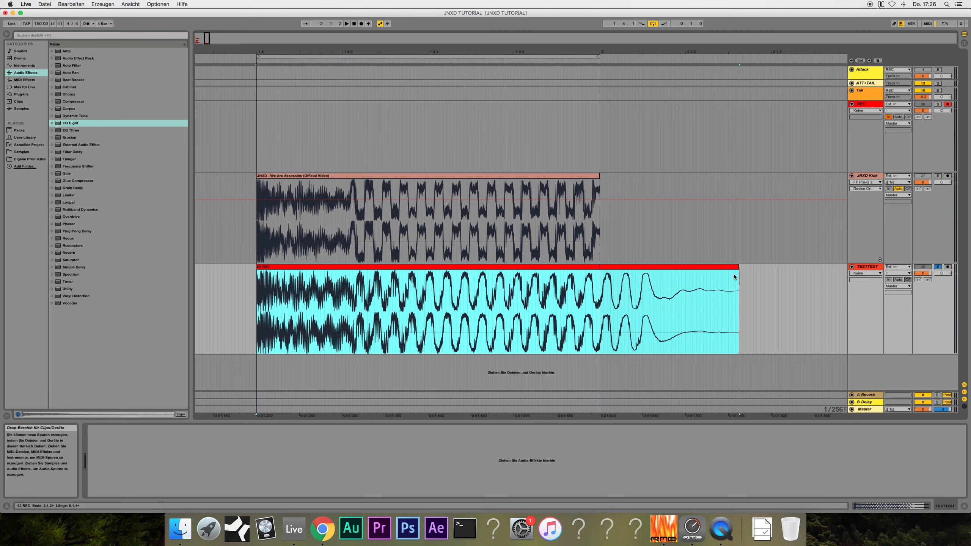
- Split two short sections off the TESTTEST clip's attack, turn off their warping and raise the first section's clip gain
click(263, 278)
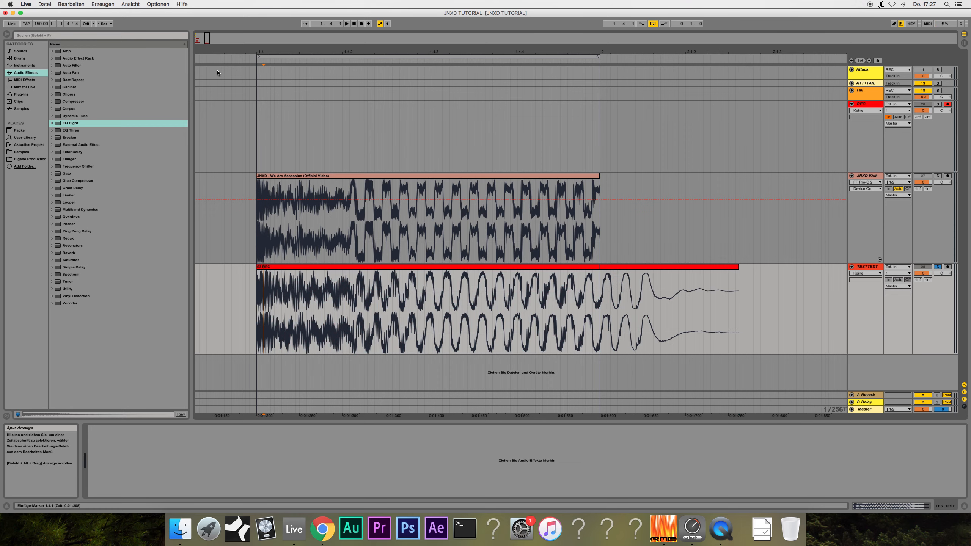
drag(207, 39, 206, 70)
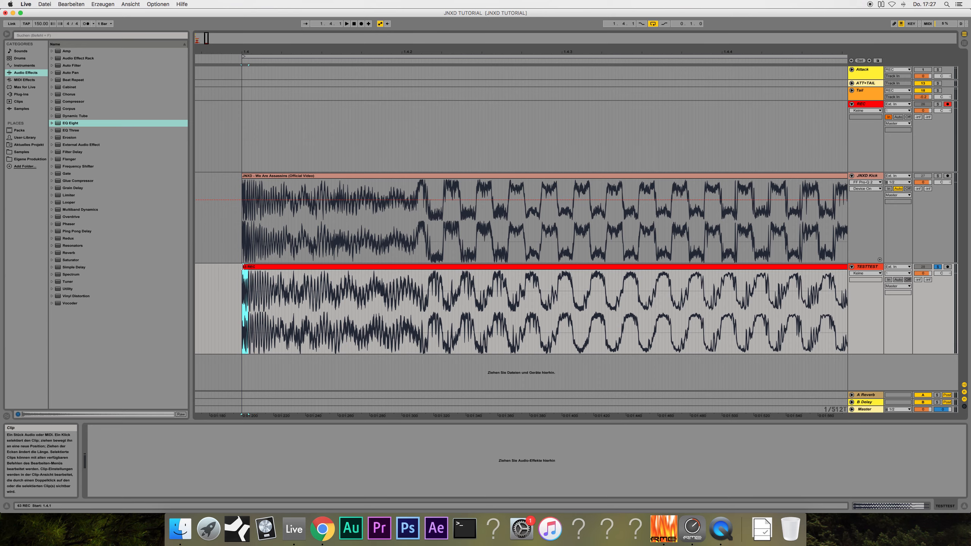
click(245, 267)
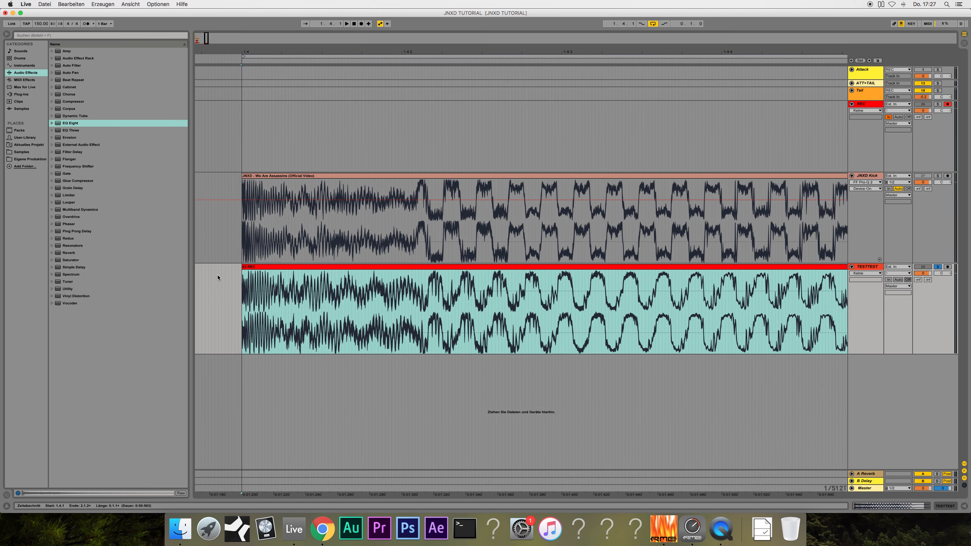
click(245, 286)
click(244, 287)
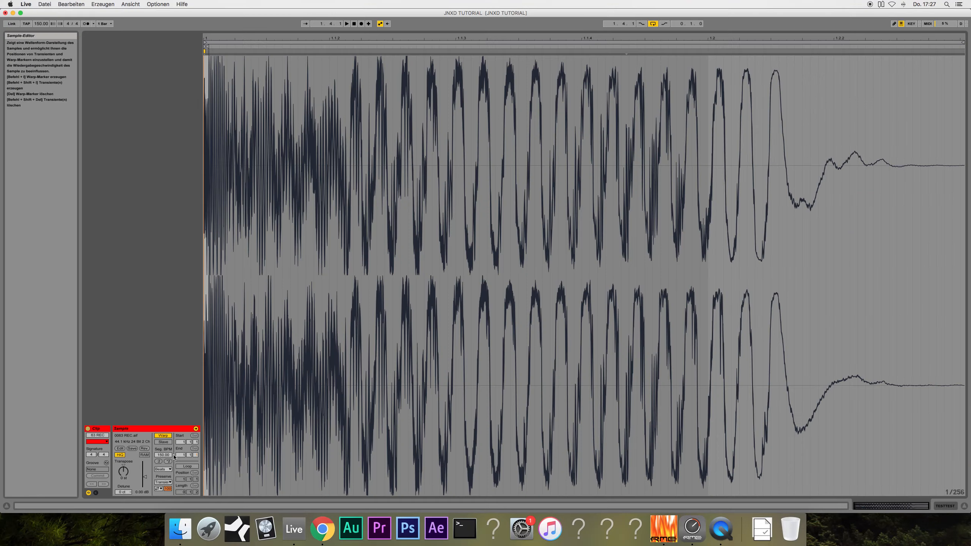
click(163, 436)
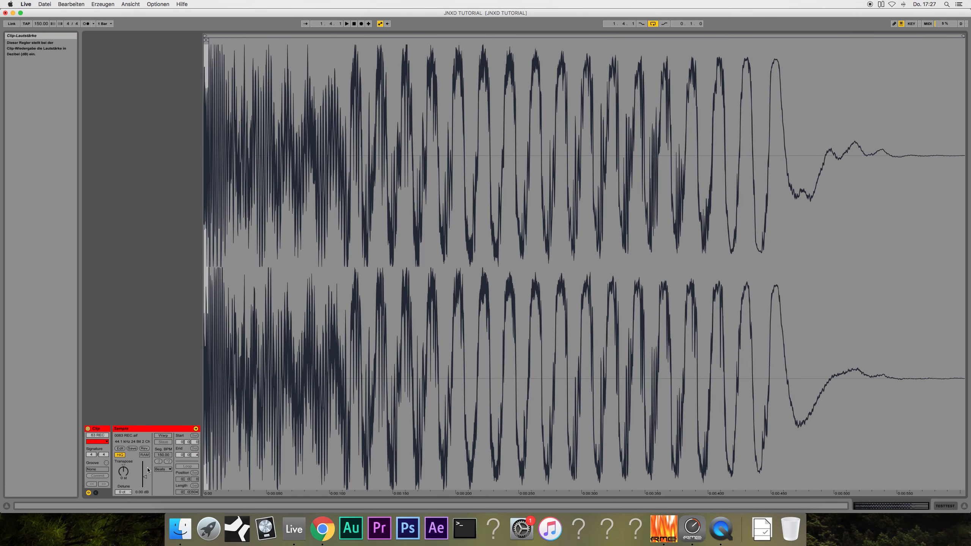
drag(144, 477, 145, 474)
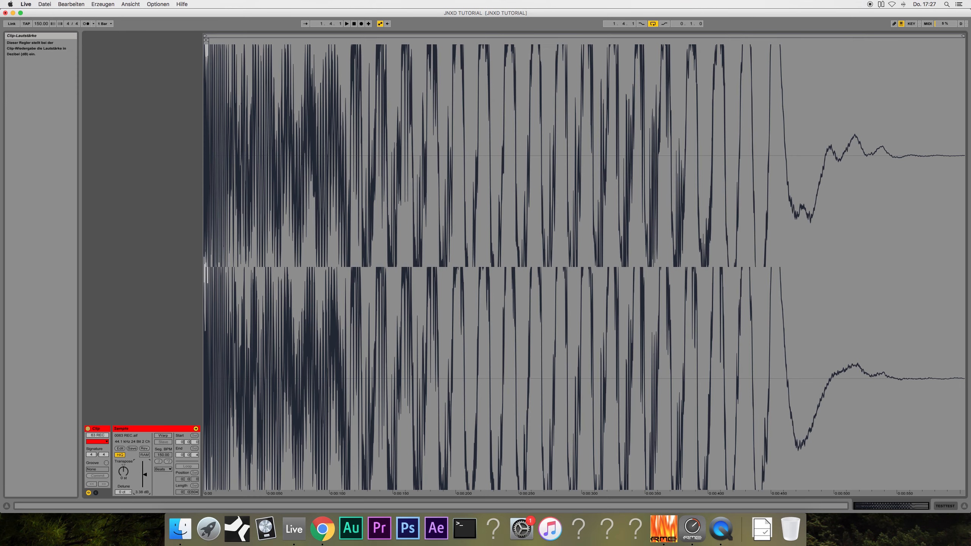
drag(144, 474, 144, 474)
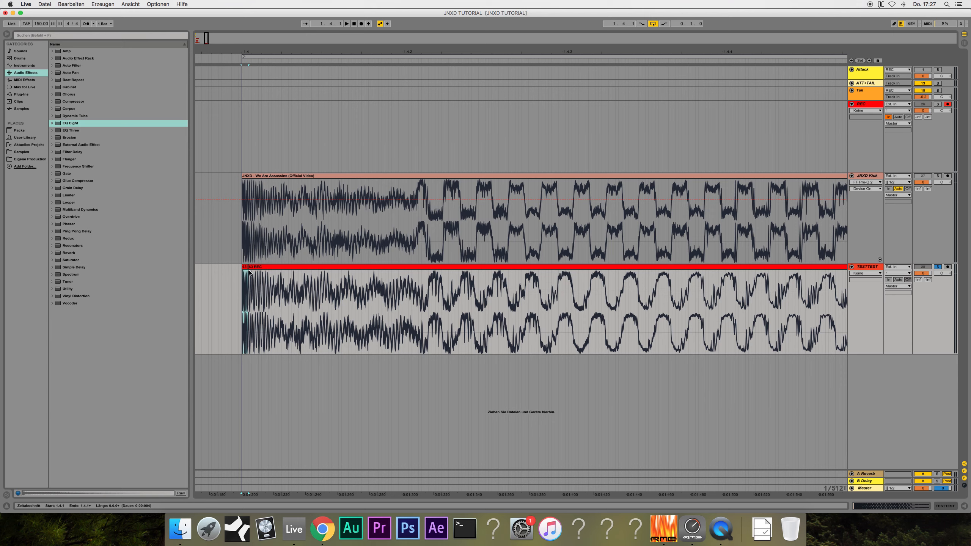
drag(259, 274, 272, 274)
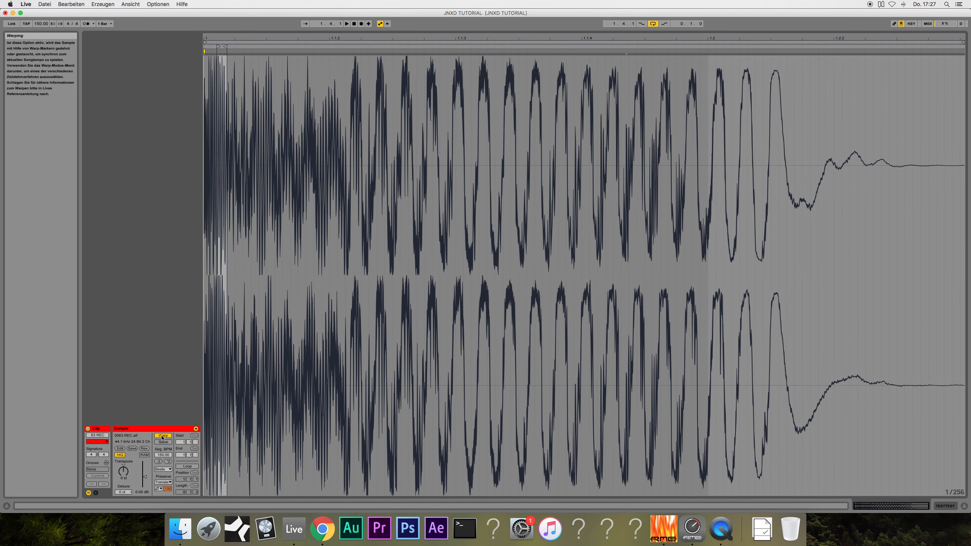
click(163, 436)
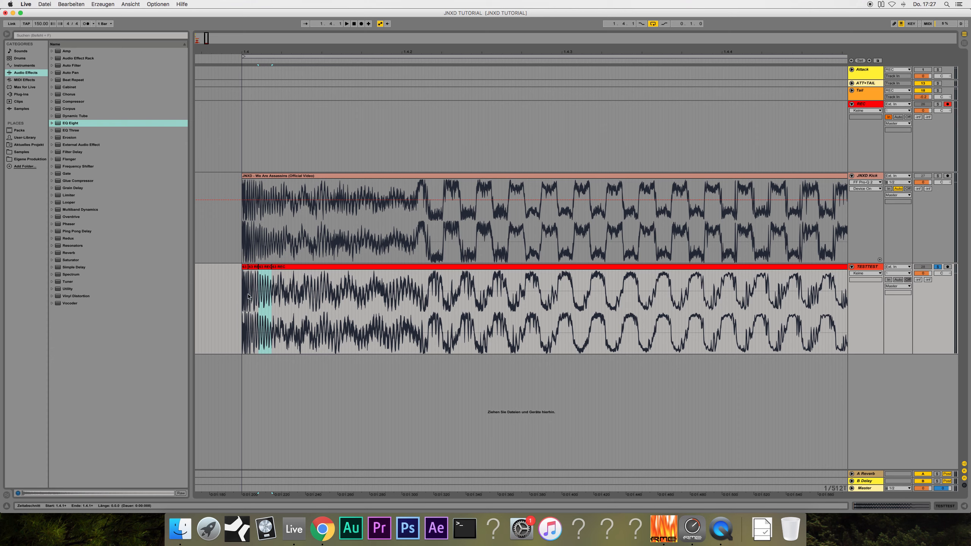
- Play the edited TESTTEST kick from 1.4.1 and compare it with JNXD Kick by switching solos
click(244, 305)
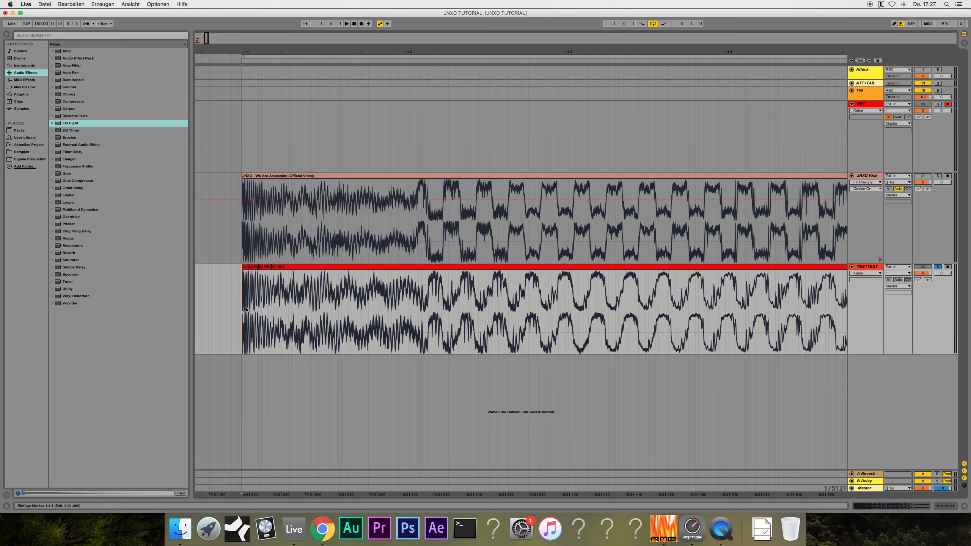
key(space)
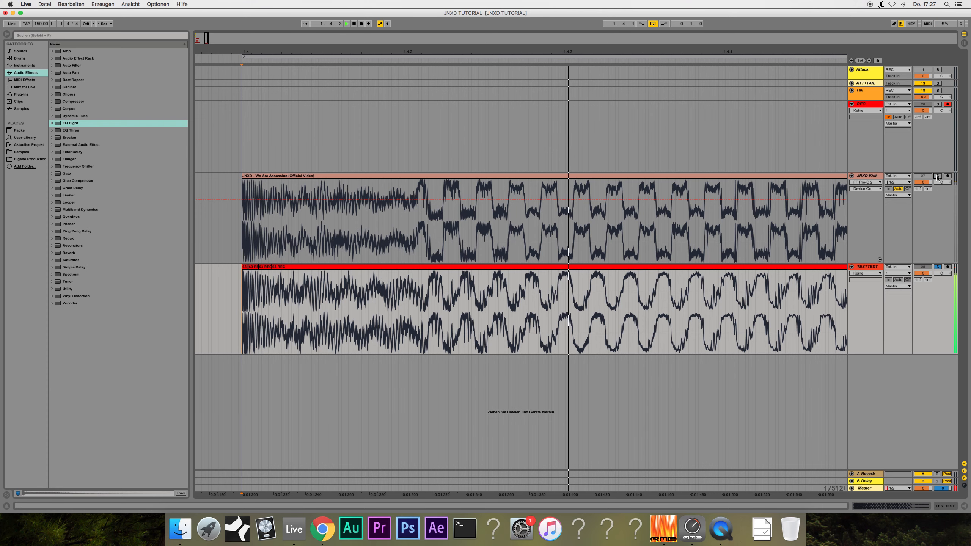
click(937, 176)
click(938, 266)
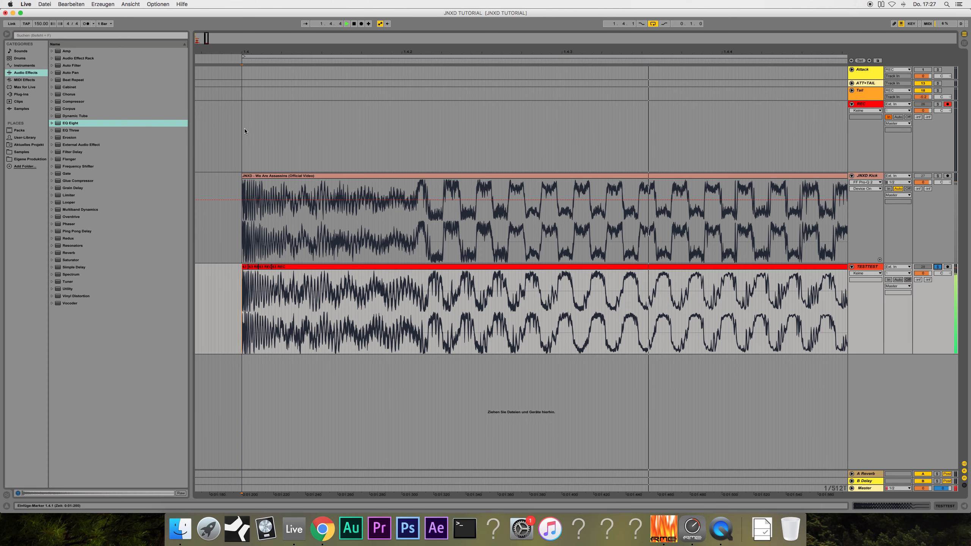
key(space)
- Consolidate all the TESTTEST clip sections from 1.4.1 to the tail's end into one clip
drag(207, 37, 215, 38)
drag(206, 314, 456, 316)
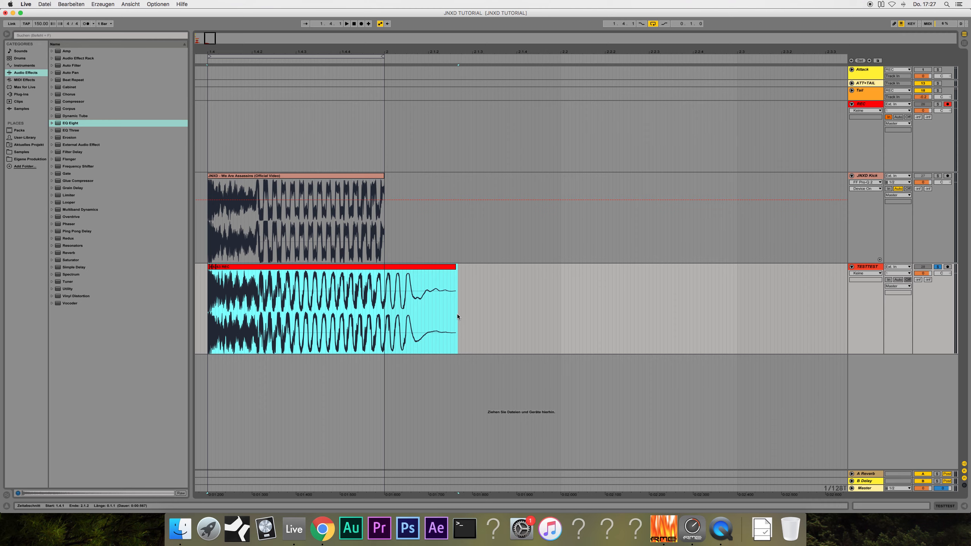
key(super+j)
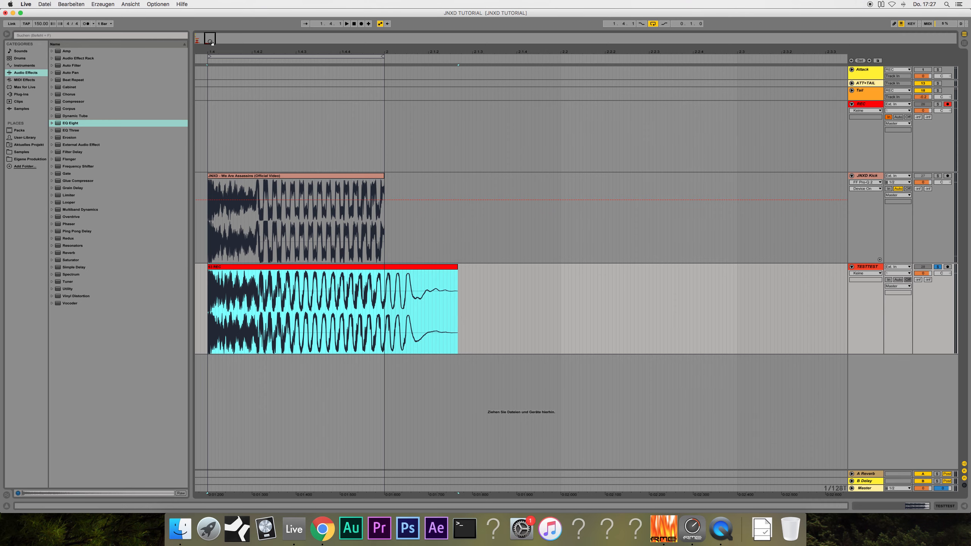
- Split the section from just after 1.4.1 to about 1.4.2 off the TESTTEST clip and lower its clip gain to about 3 dB
drag(210, 42, 205, 50)
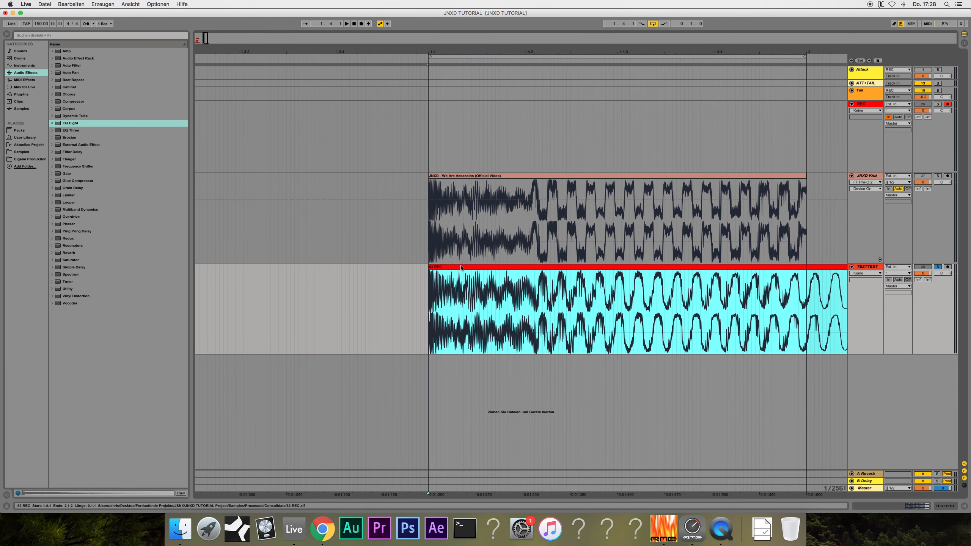
click(449, 292)
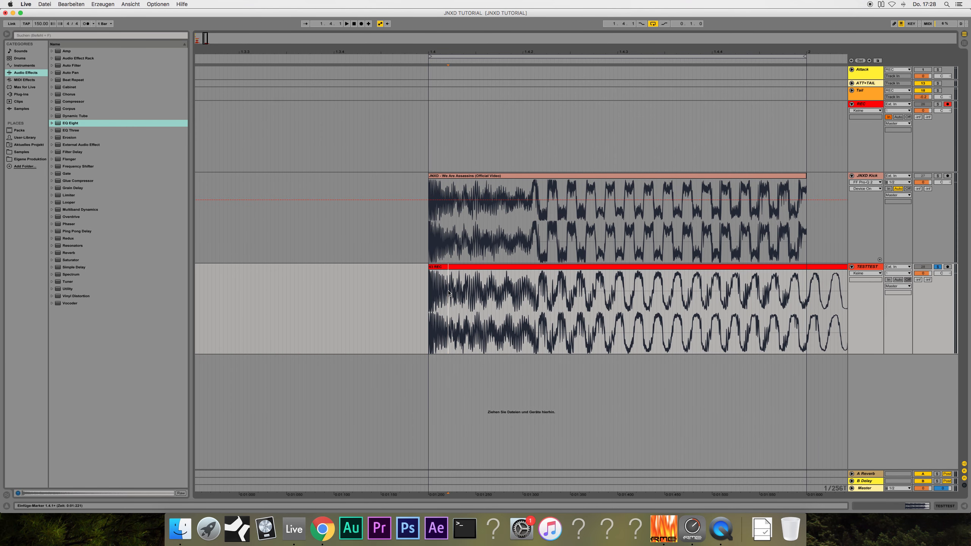
drag(448, 292, 534, 275)
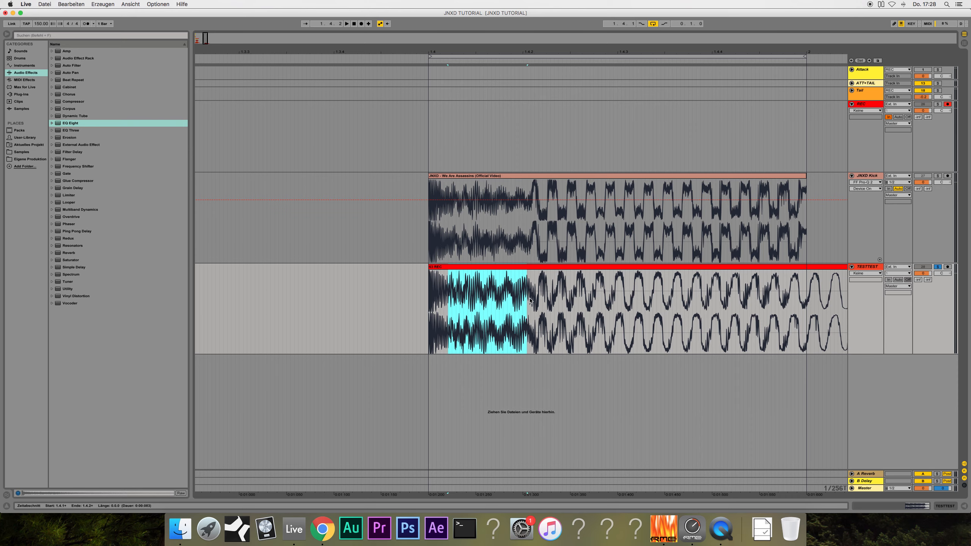
key(super+e)
double_click(521, 267)
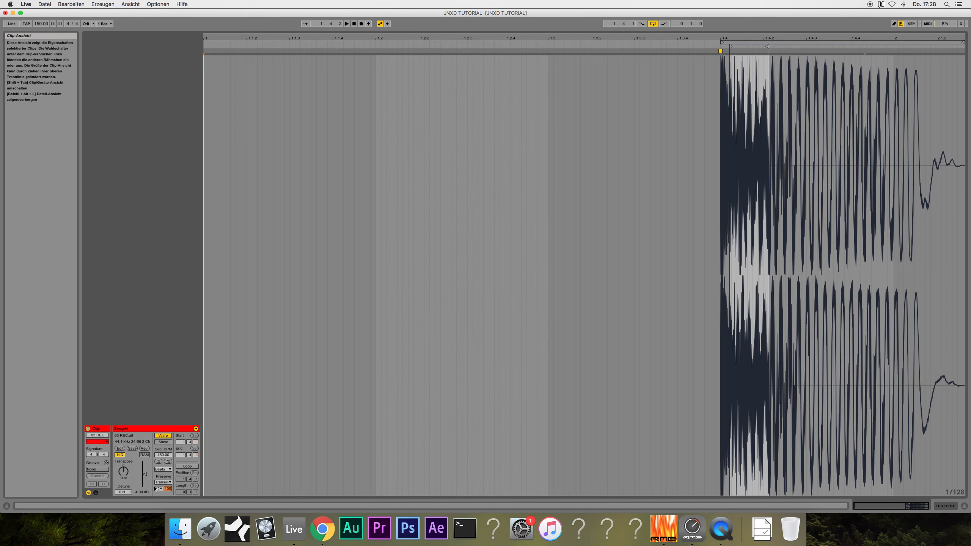
drag(144, 474, 145, 478)
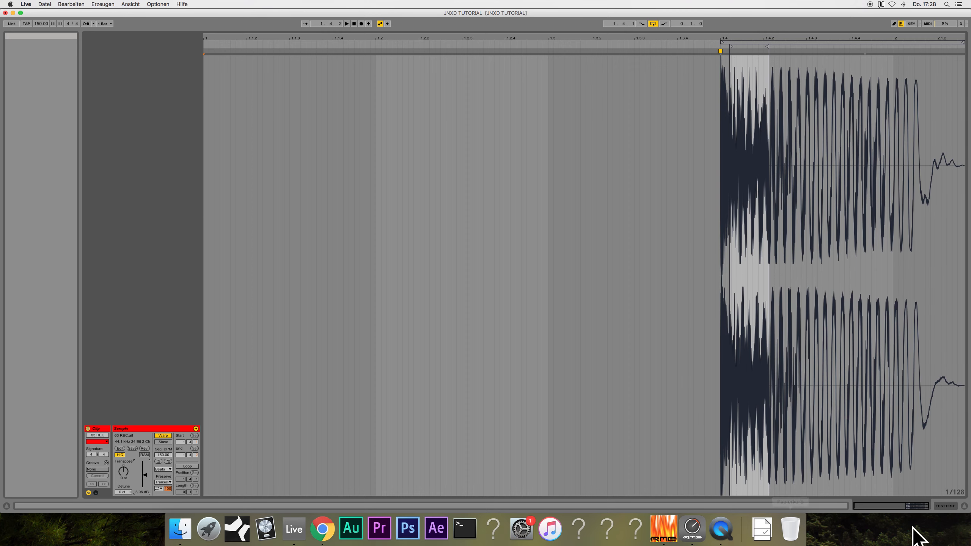
click(964, 506)
- Consolidate the TESTTEST sections from 1.4.1 to 2.1.2 into one clip
scroll(451, 295, right, 5)
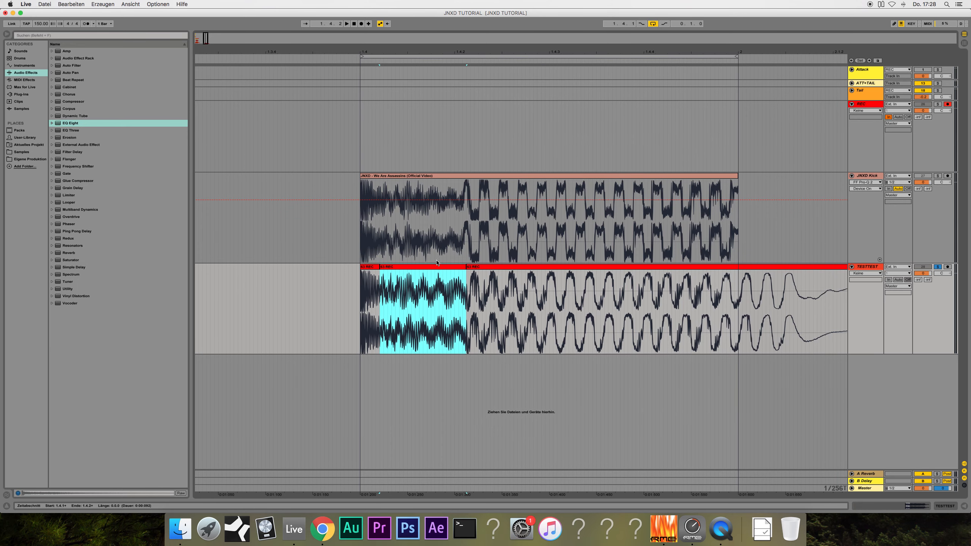
scroll(371, 325, right, 3)
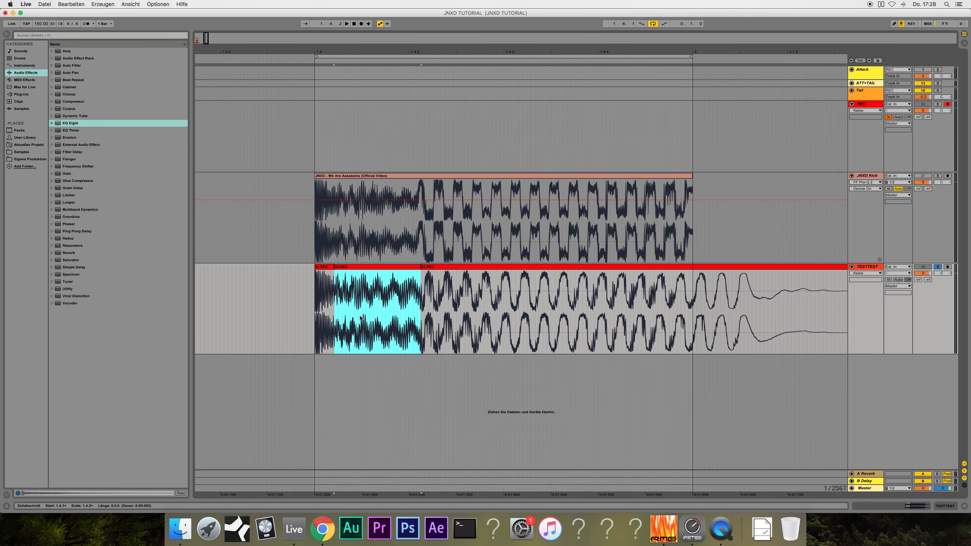
drag(316, 318, 853, 325)
scroll(804, 326, right, 4)
key(super+j)
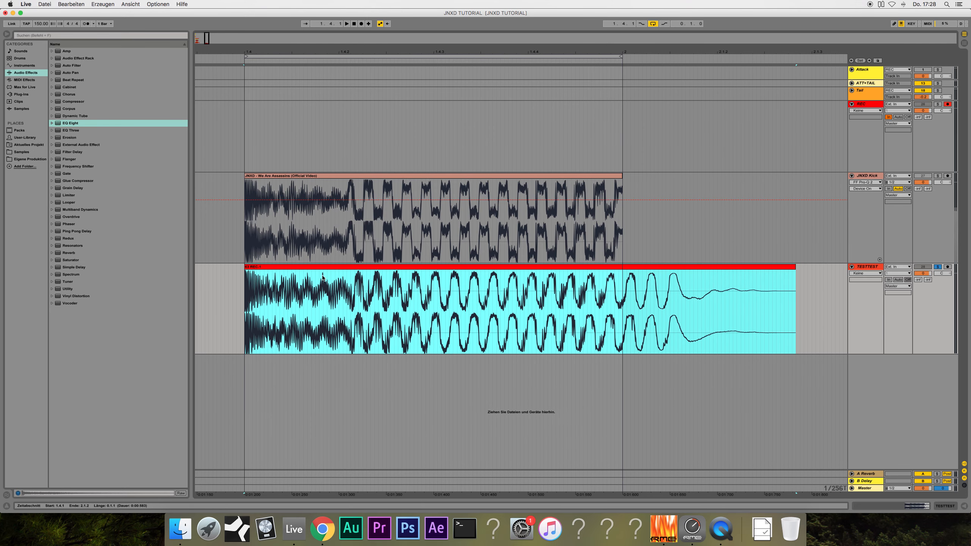
- Play the consolidated TESTTEST kick from 1.4.1 to check the lowered attack section
scroll(293, 273, left, 6)
click(334, 303)
key(space)
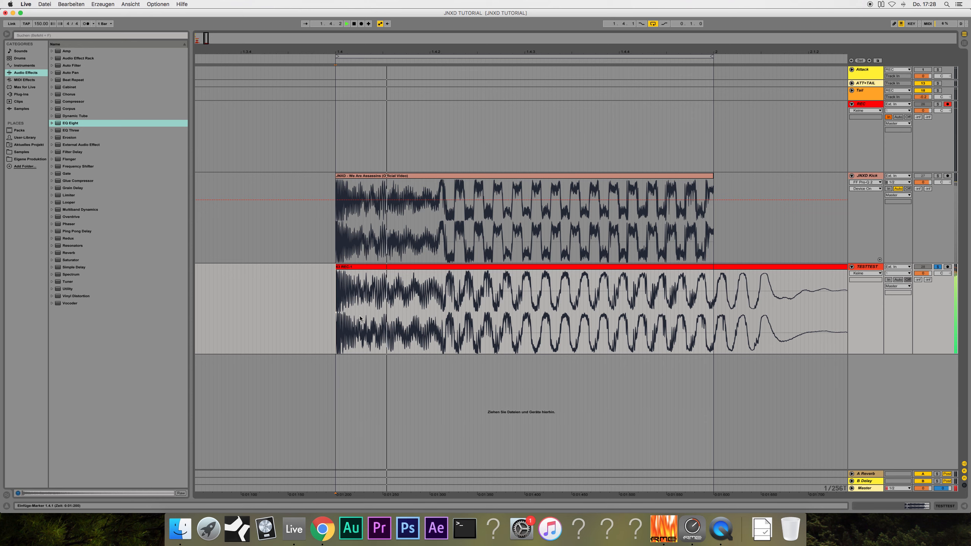
key(space)
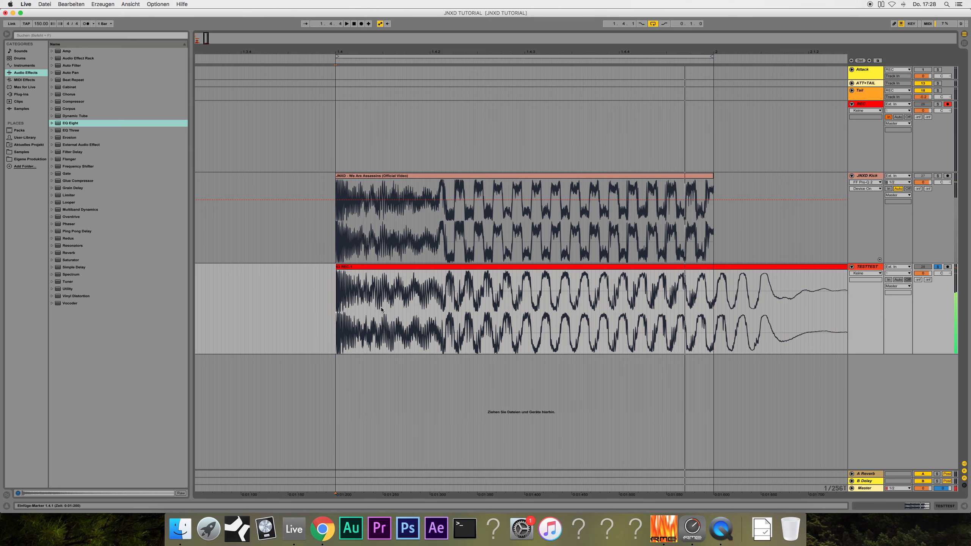
- Split a very short section just after the start of the TESTTEST clip's attack and slightly lower its clip gain
double_click(342, 282)
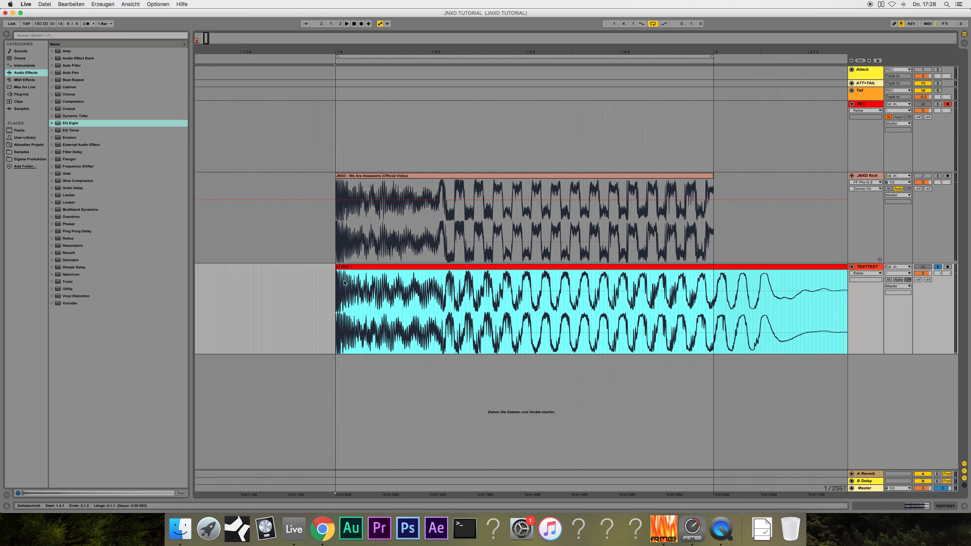
drag(347, 278, 350, 280)
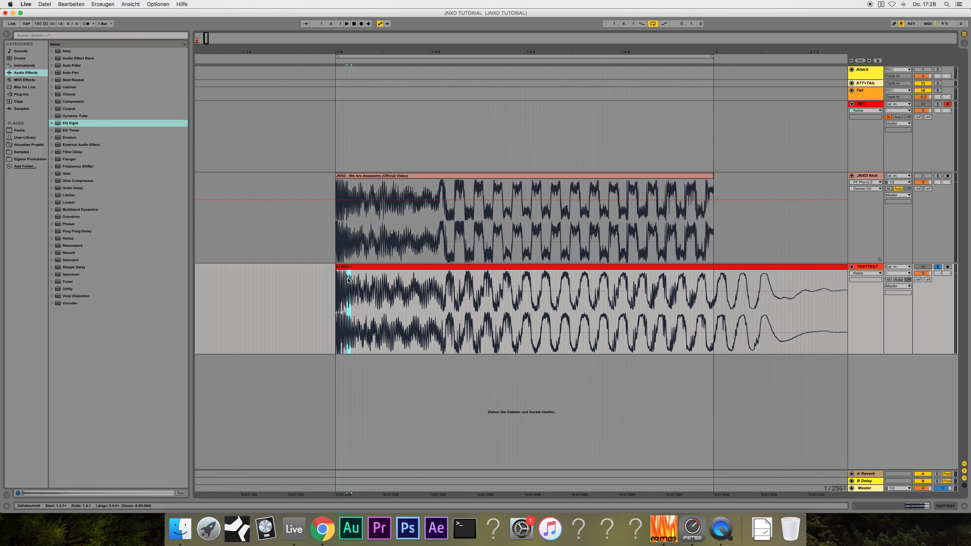
key(super+e)
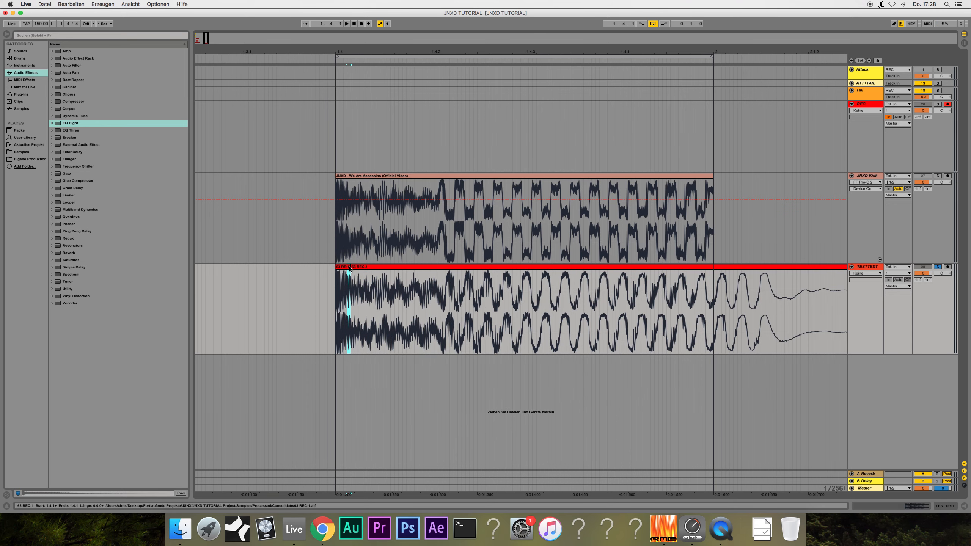
double_click(349, 268)
drag(146, 475, 145, 476)
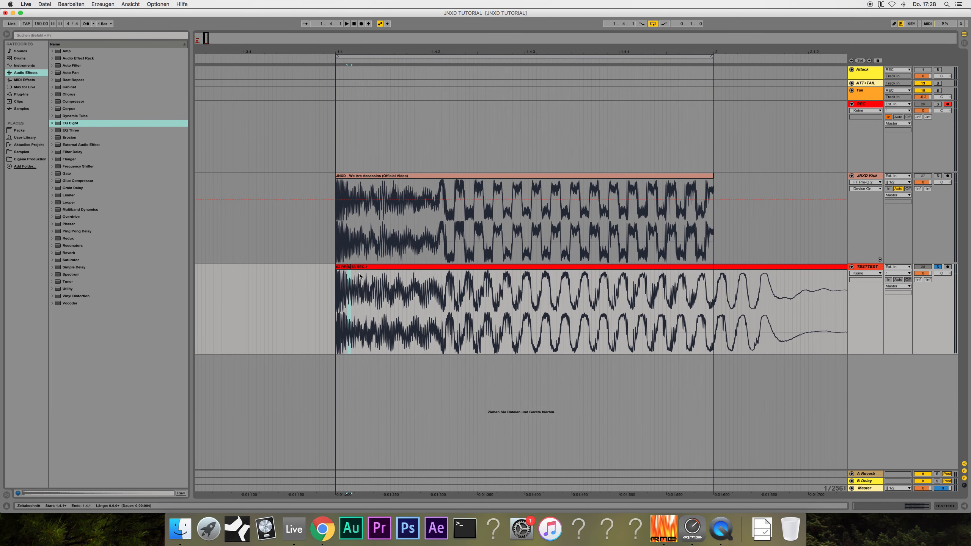
- Isolate the later part of the TESTTEST attack, up to just past 1.4.2, as its own section and lower its clip gain to about 3 dB
drag(206, 40, 207, 53)
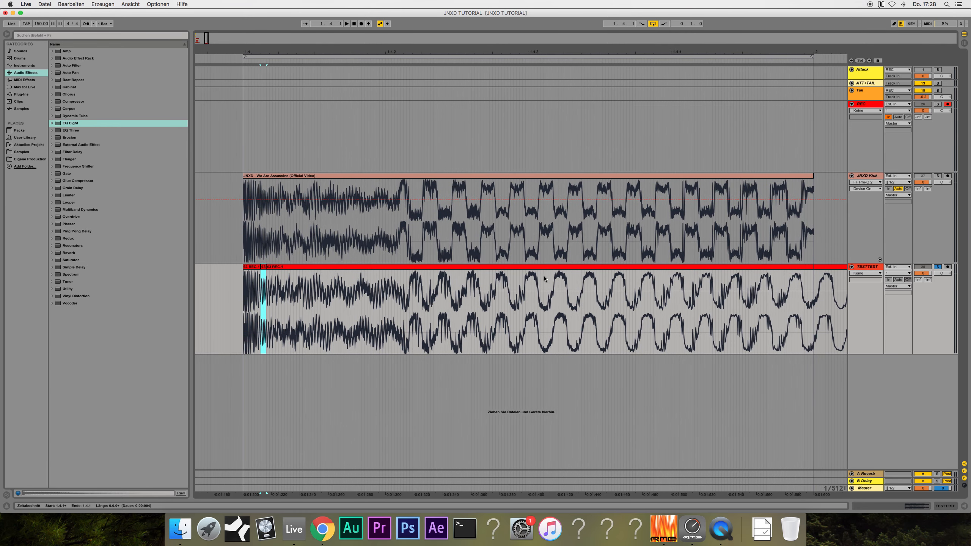
scroll(418, 305, left, 3)
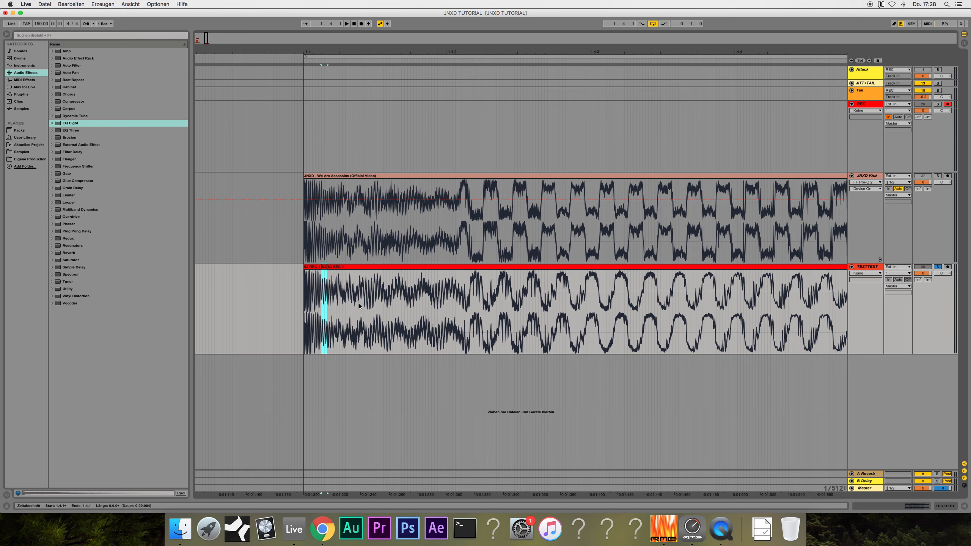
drag(365, 316, 470, 304)
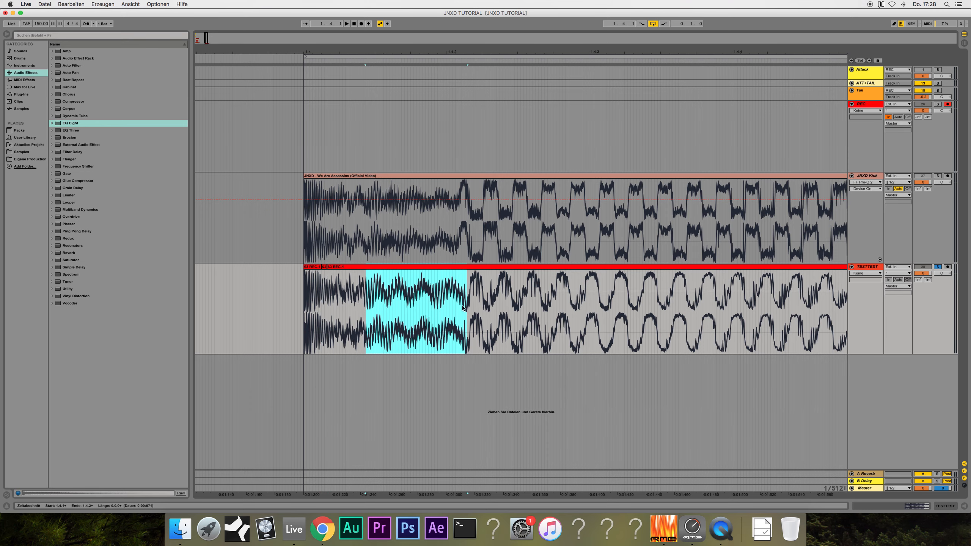
double_click(445, 269)
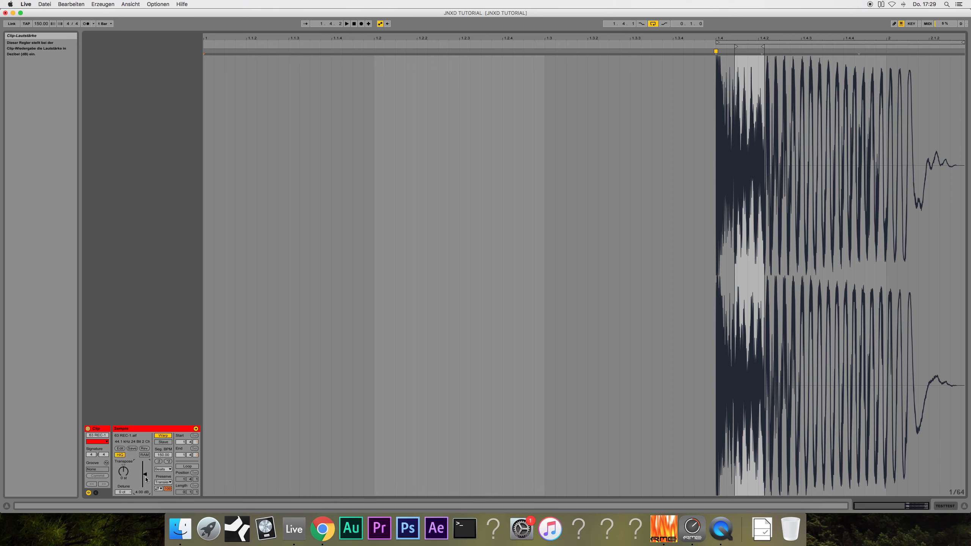
drag(146, 476, 146, 480)
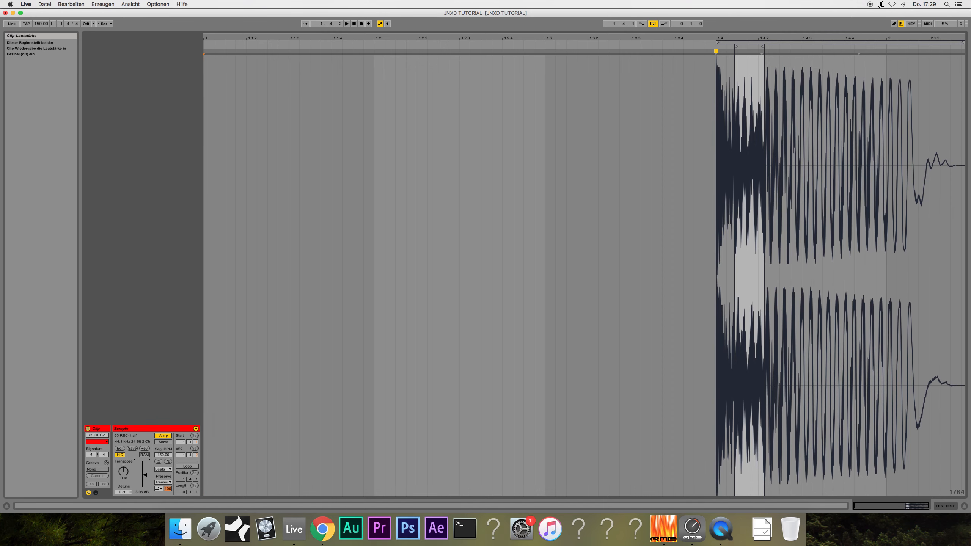
click(964, 506)
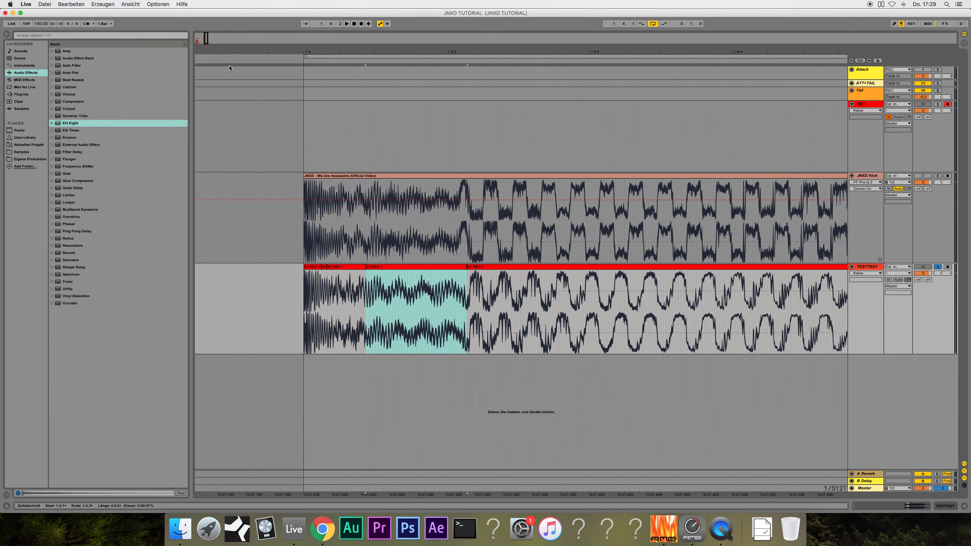
- Join all the TESTTEST sections from 1.4.1 to 2.1.2 into a single consolidated clip again
drag(206, 38, 205, 17)
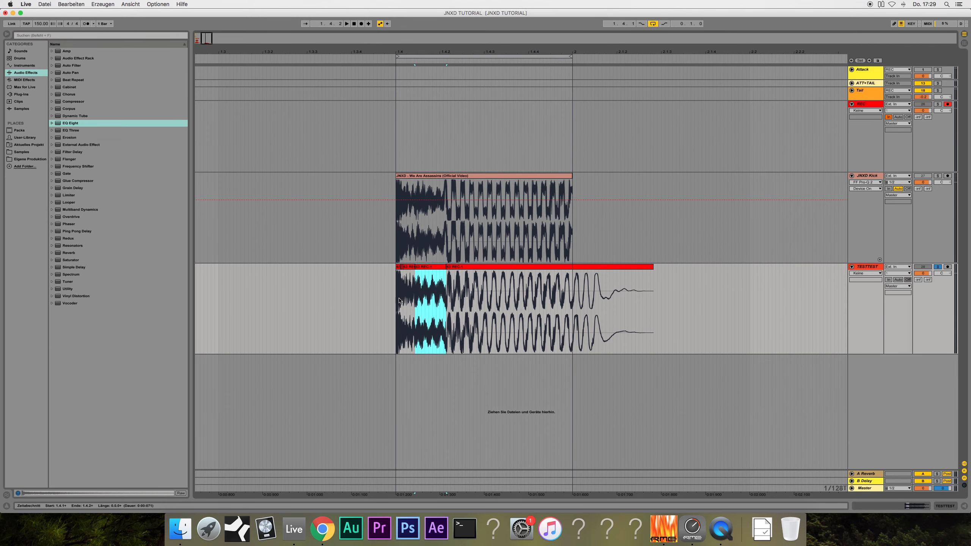
drag(398, 302, 654, 312)
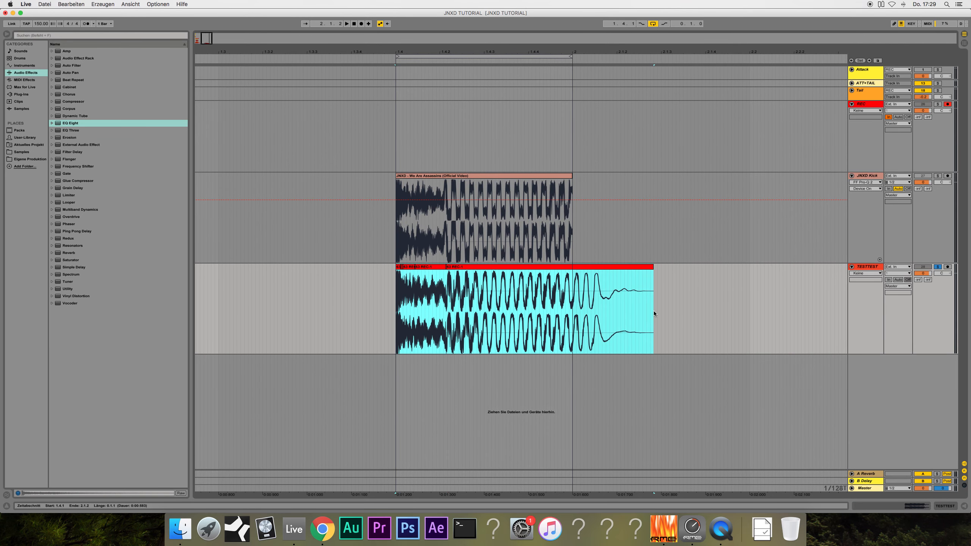
key(super+j)
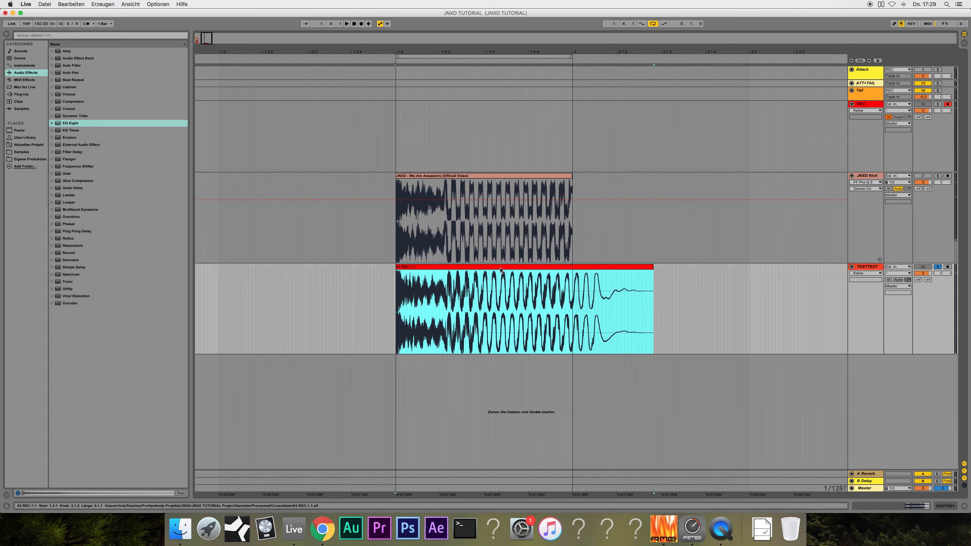
- Play the consolidated kick and compare it with JNXD Kick by switching solos, ending on TESTTEST
key(space)
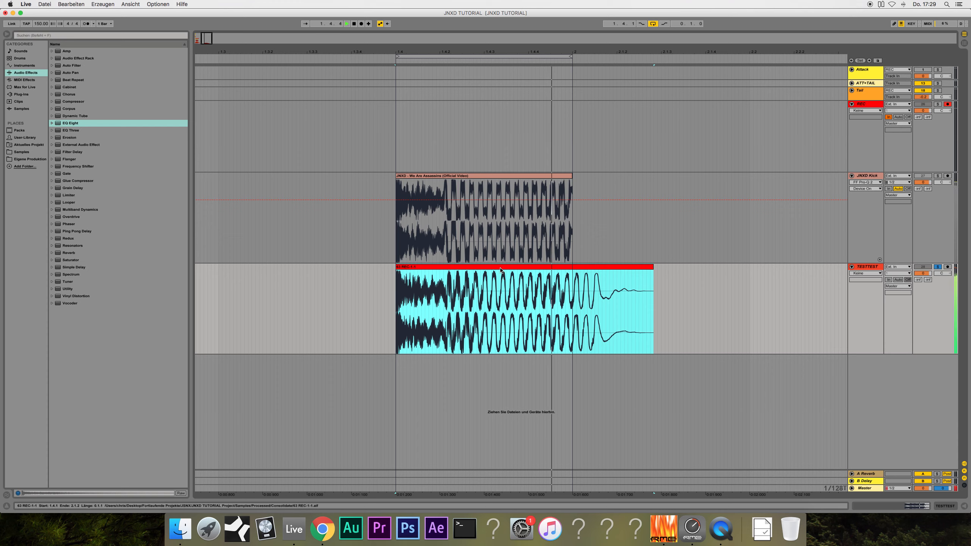
click(938, 175)
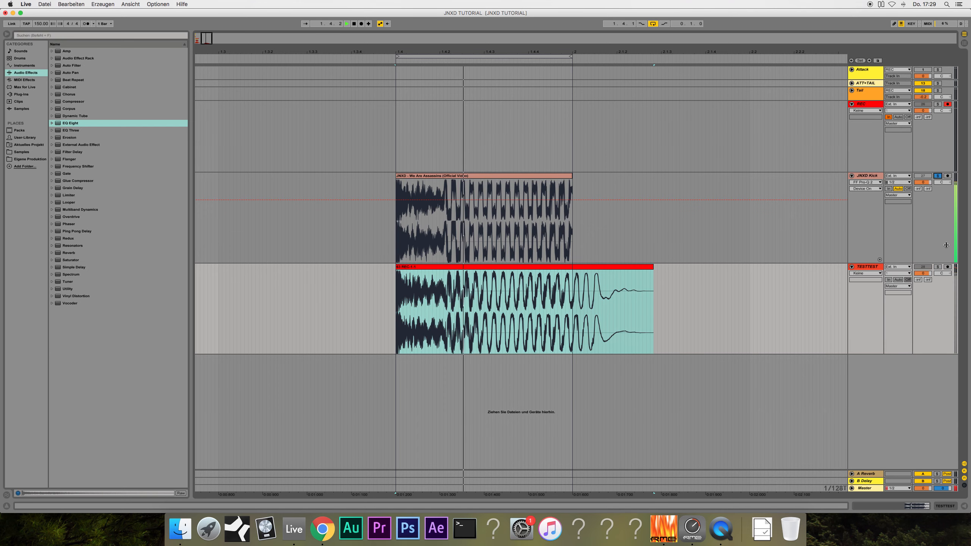
click(937, 267)
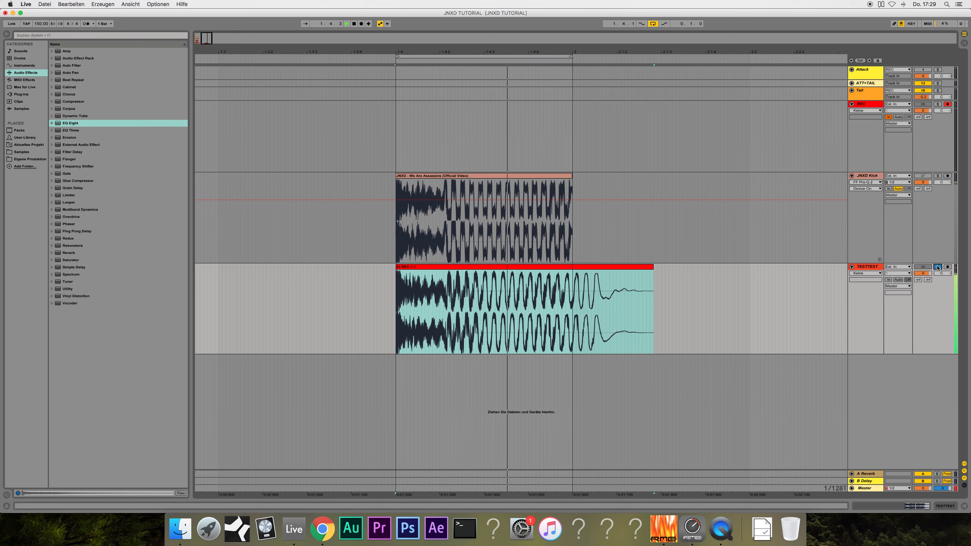
click(587, 269)
drag(587, 270, 662, 273)
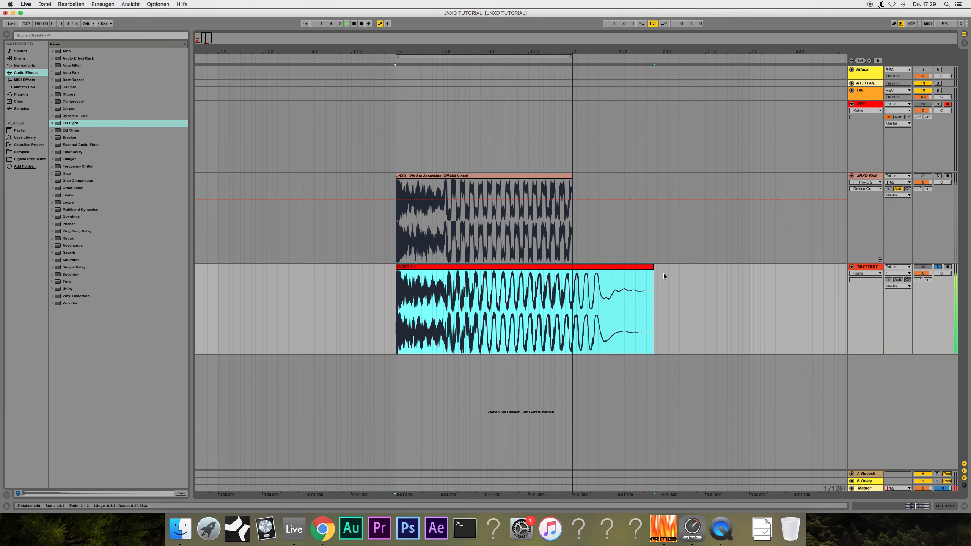
scroll(567, 267, left, 5)
scroll(567, 267, right, 5)
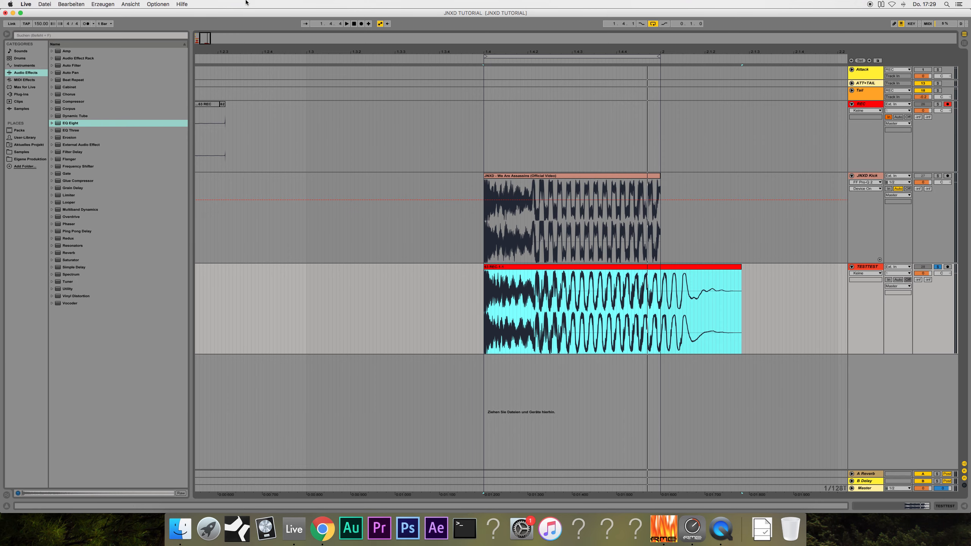
- Extend the end of the JNXD Kick clip to 2.4.1 and set the arrangement loop to the whole clip
drag(203, 42, 206, 19)
drag(419, 225, 687, 213)
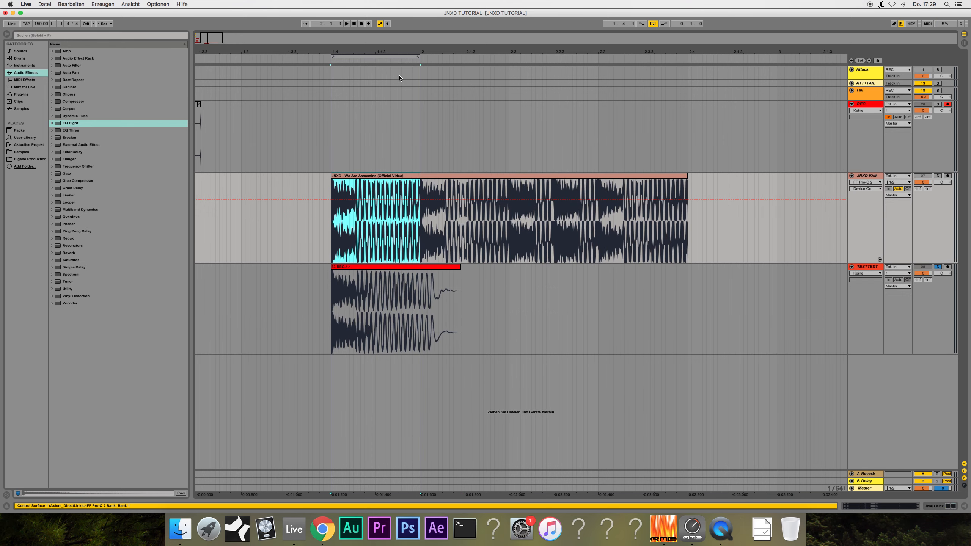
click(345, 176)
key(super+l)
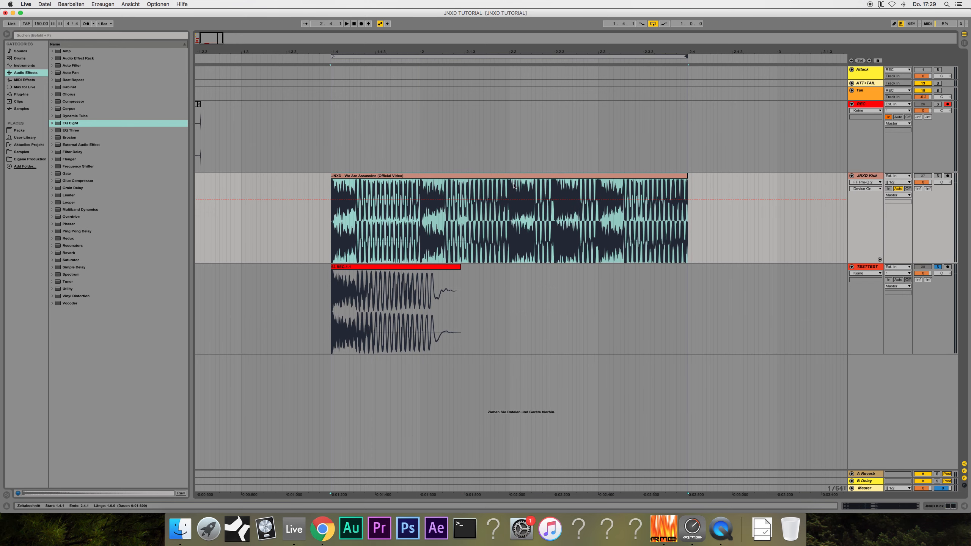
- Extend the start of the JNXD Kick clip to include earlier song material and move the clip to start at 1.4.1
drag(332, 183, 238, 184)
scroll(245, 184, left, 3)
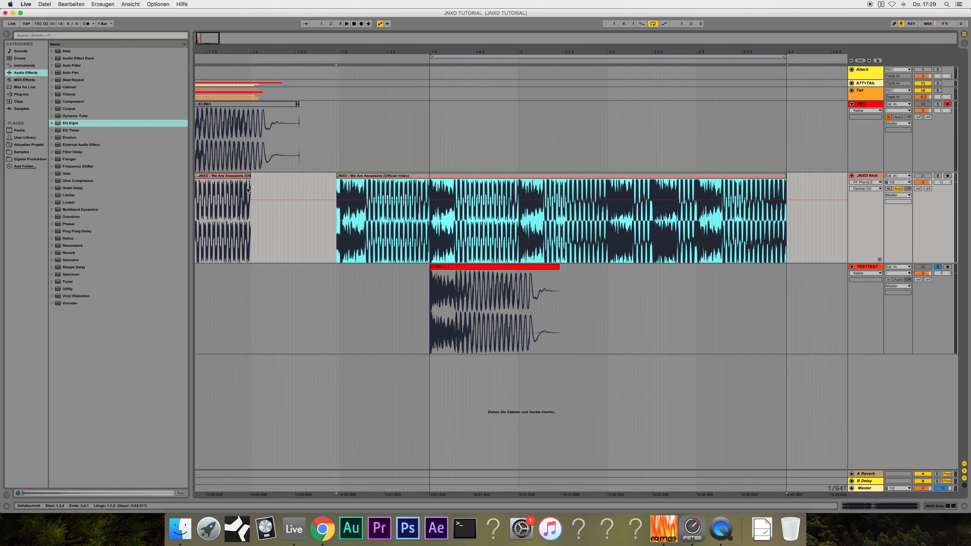
drag(377, 177, 430, 191)
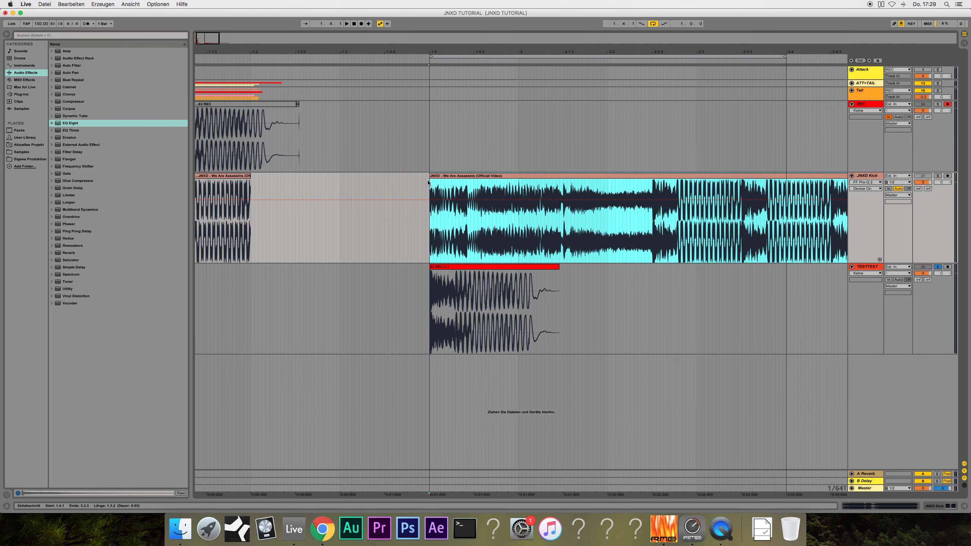
- Lengthen the arrangement loop to about 3.3.3, reveal more earlier audio in the JNXD Kick clip and realign its start to 1.4.1
drag(217, 39, 217, 17)
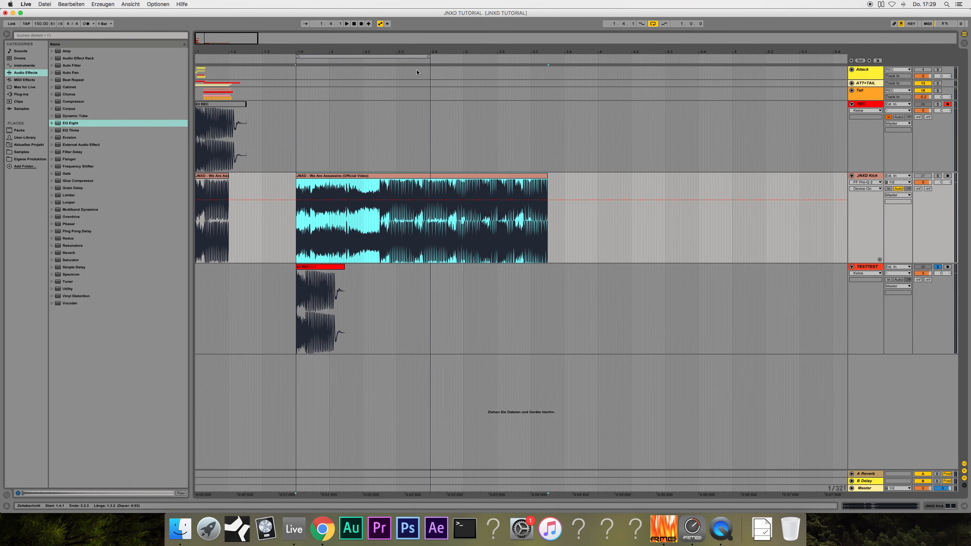
drag(429, 57, 548, 56)
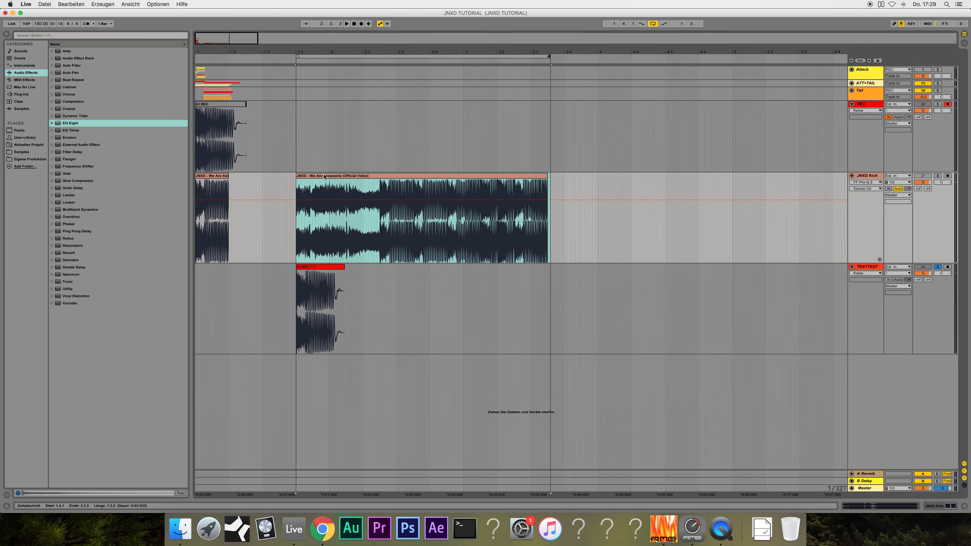
drag(324, 176, 301, 183)
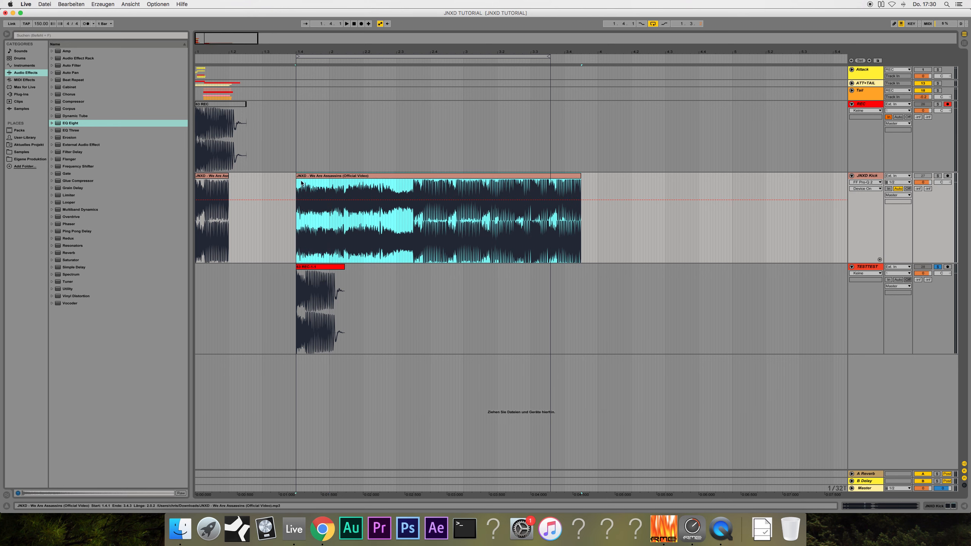
- Play the lengthened song passage with JNXD Kick soloed from 1.4.1, ending with the solo on TESTTEST
click(297, 188)
click(937, 176)
key(space)
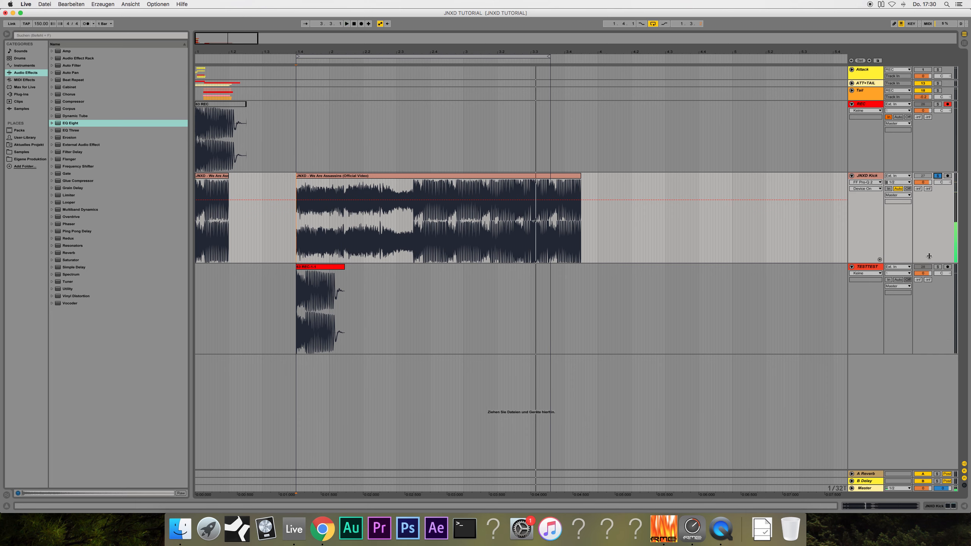
click(937, 267)
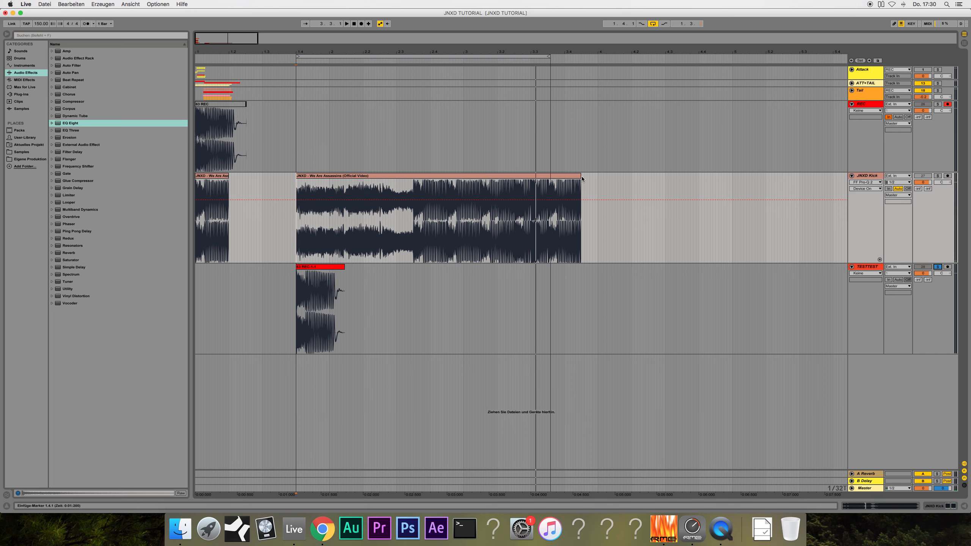
- Cut the JNXD Kick song clip at the first kick transient at 2.3.3 and delete everything after it
drag(221, 43, 219, 40)
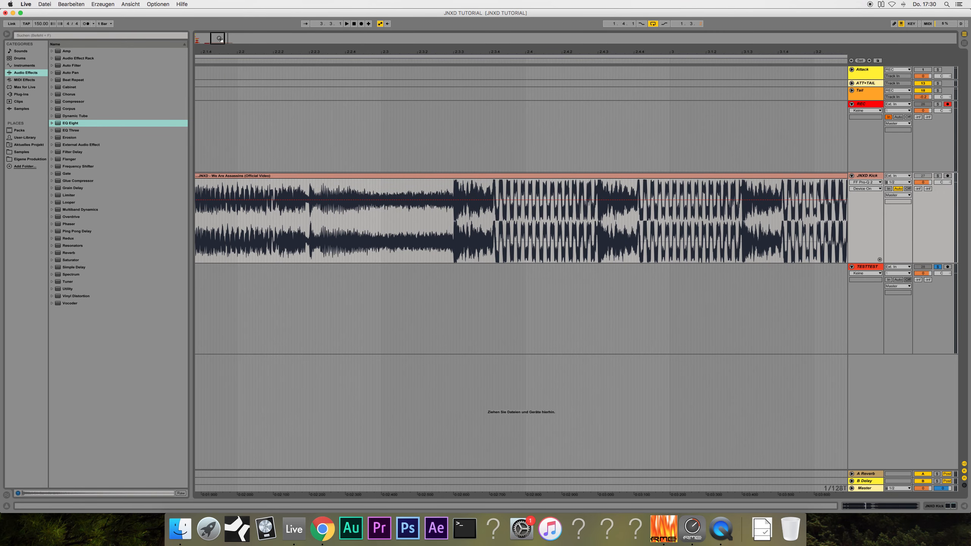
scroll(554, 172, right, 3)
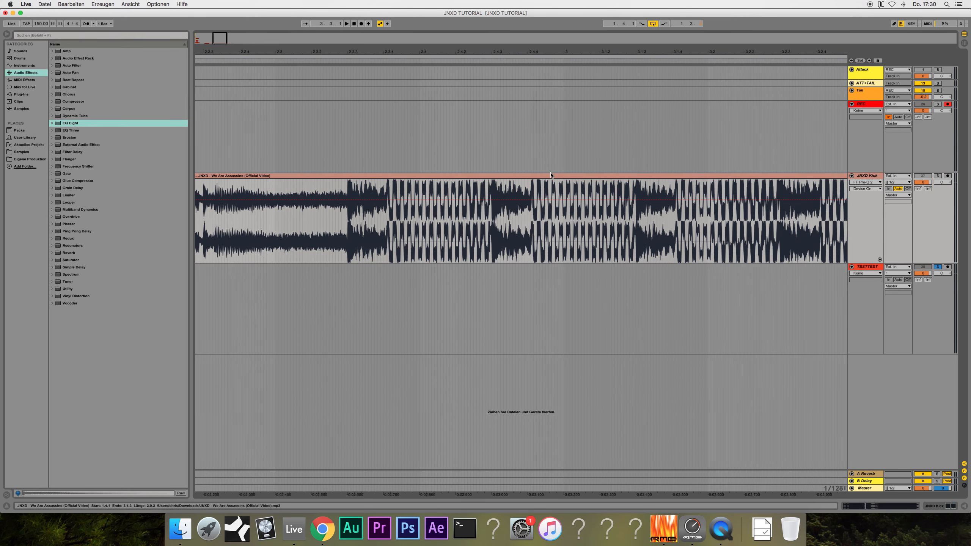
click(351, 223)
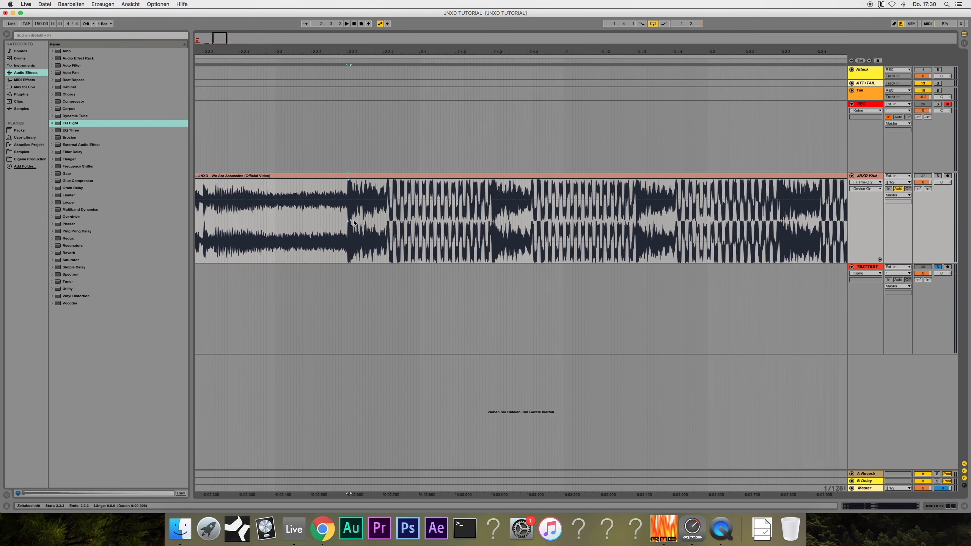
key(Delete)
click(366, 176)
key(Delete)
scroll(336, 123, left, 1)
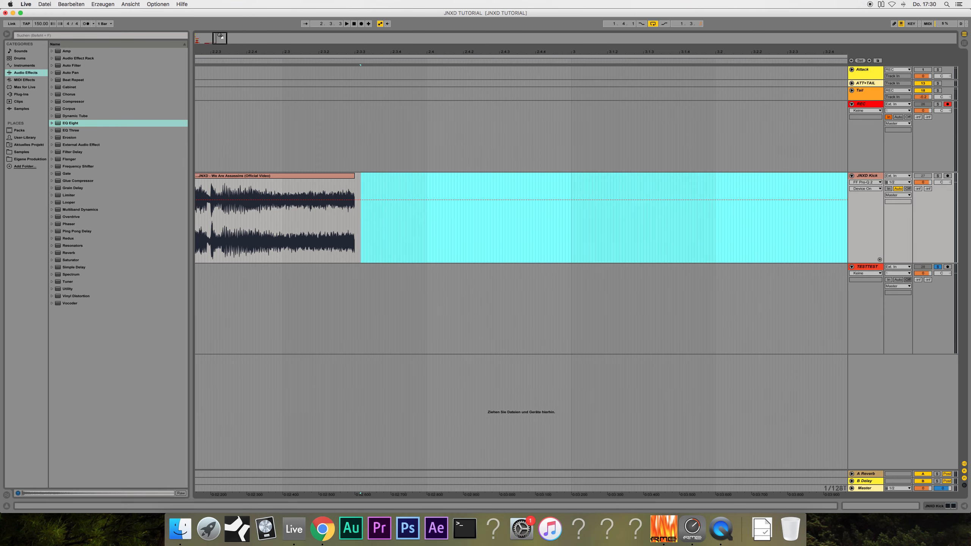
- Move the TESTTEST kick clip to start at 2.3.3, where the song passage ends, and trim off its trailing end
drag(220, 36, 217, 27)
drag(291, 267, 535, 333)
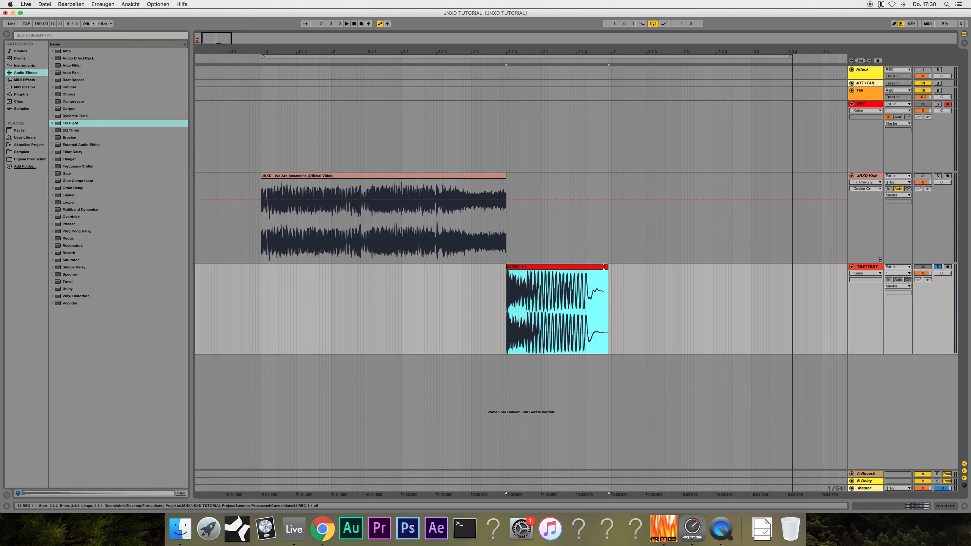
drag(603, 267, 591, 267)
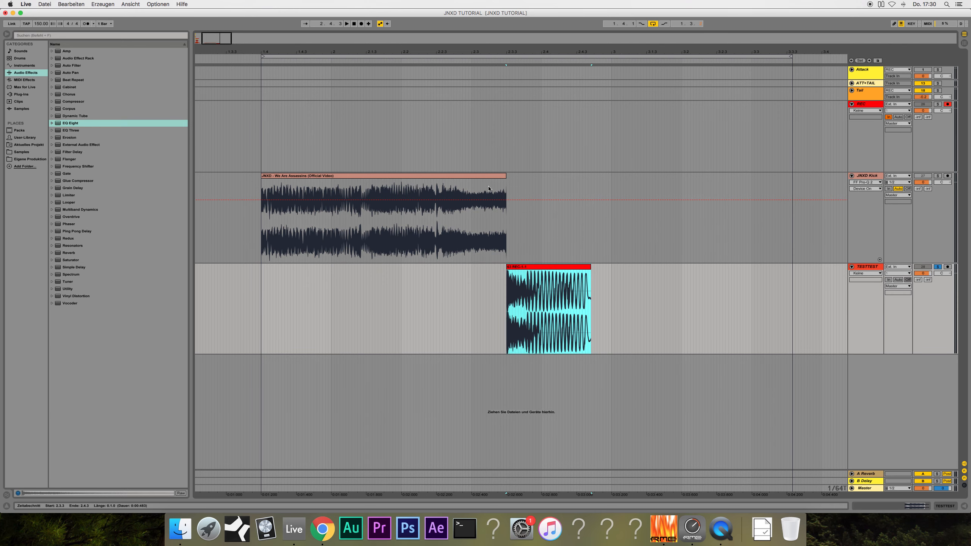
- Shift the song passage and the TESTTEST kick earlier so they meet at 2.3.1, and loop 0.1.0 from that point
drag(489, 189, 453, 181)
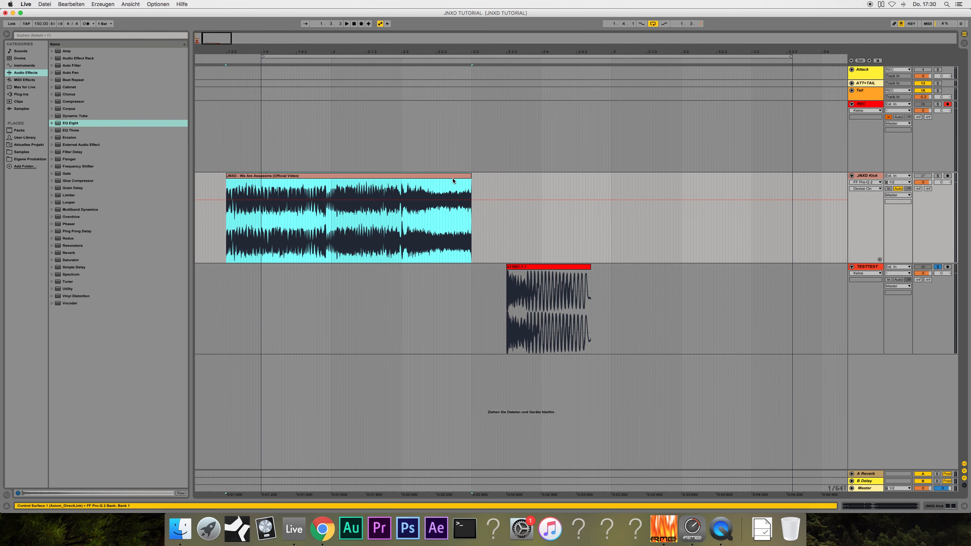
drag(522, 265, 483, 272)
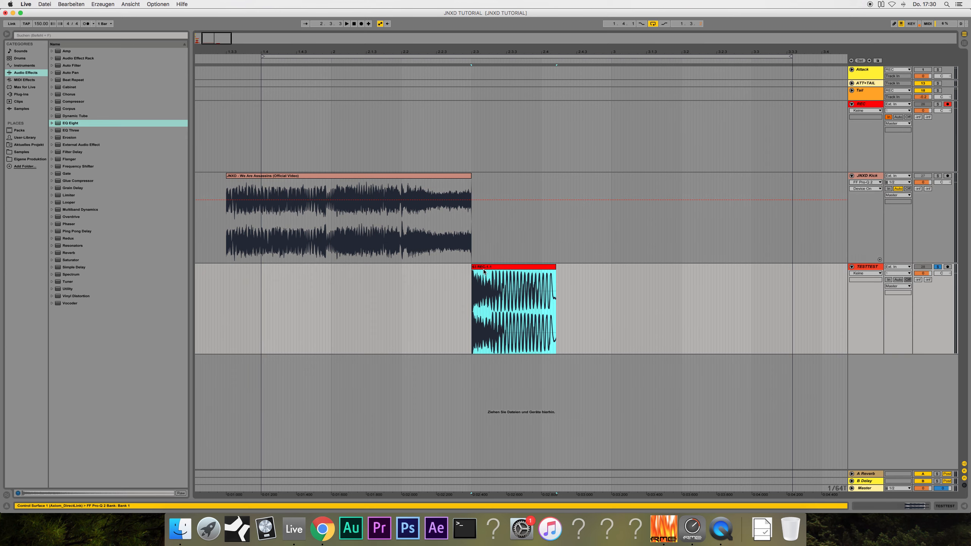
drag(542, 279, 472, 280)
key(super+l)
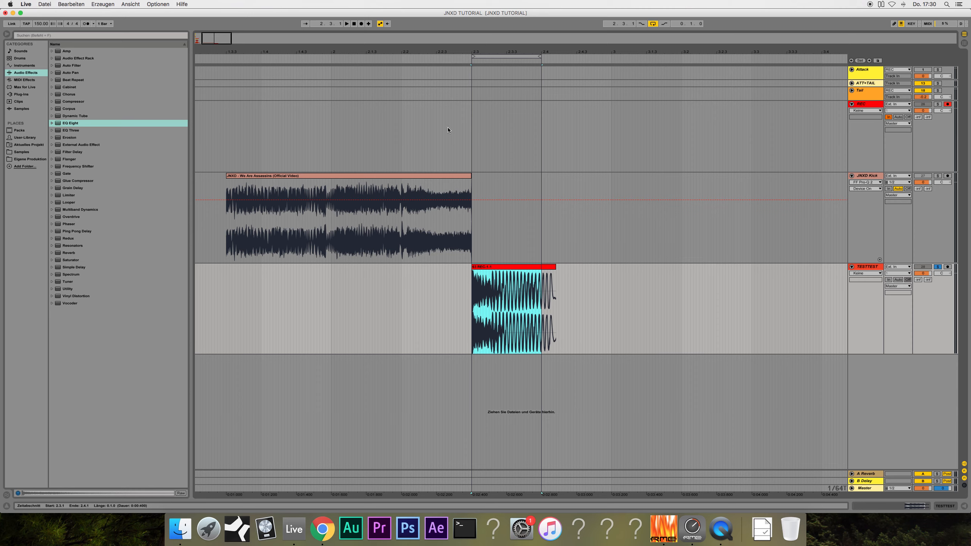
- Extend the start of the song passage on JNXD Kick back to 1.3.1
scroll(448, 130, left, 2)
scroll(247, 189, left, 6)
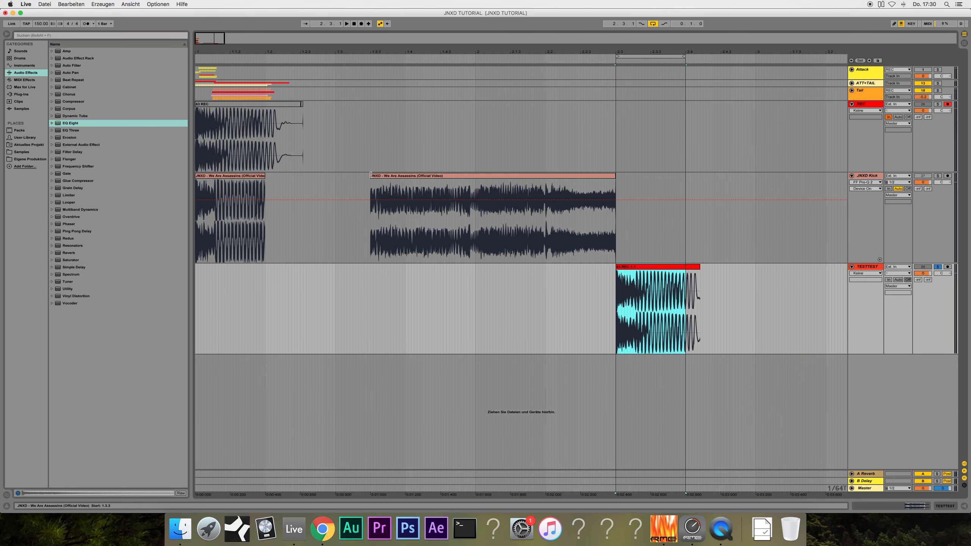
drag(370, 175, 335, 193)
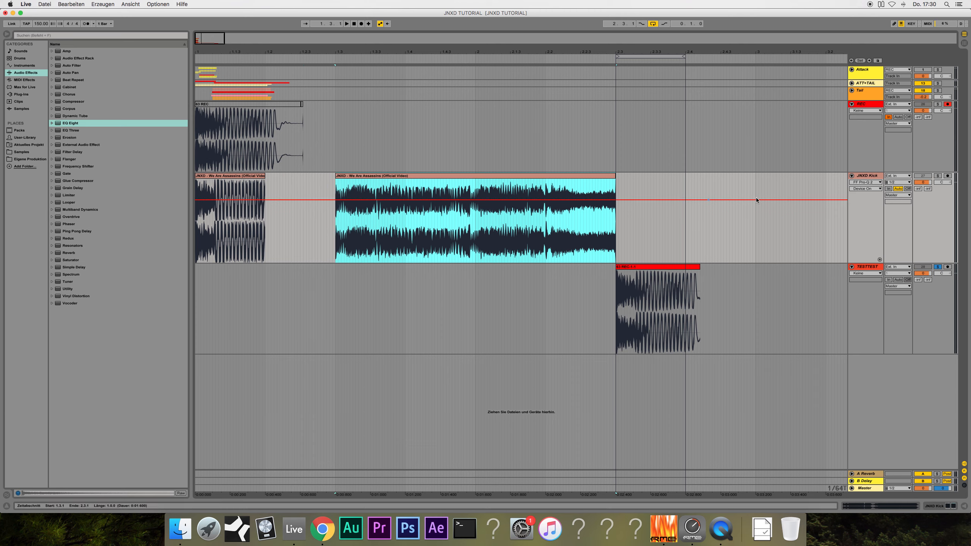
- Solo JNXD Kick together with TESTTEST and play from 1.3.1 through the song passage into the looped custom kick
click(937, 176)
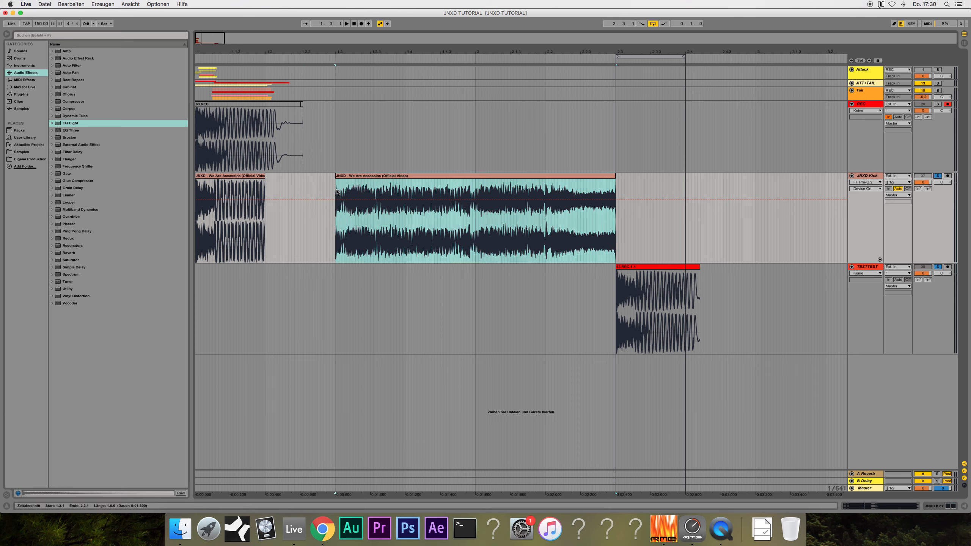
click(336, 228)
key(space)
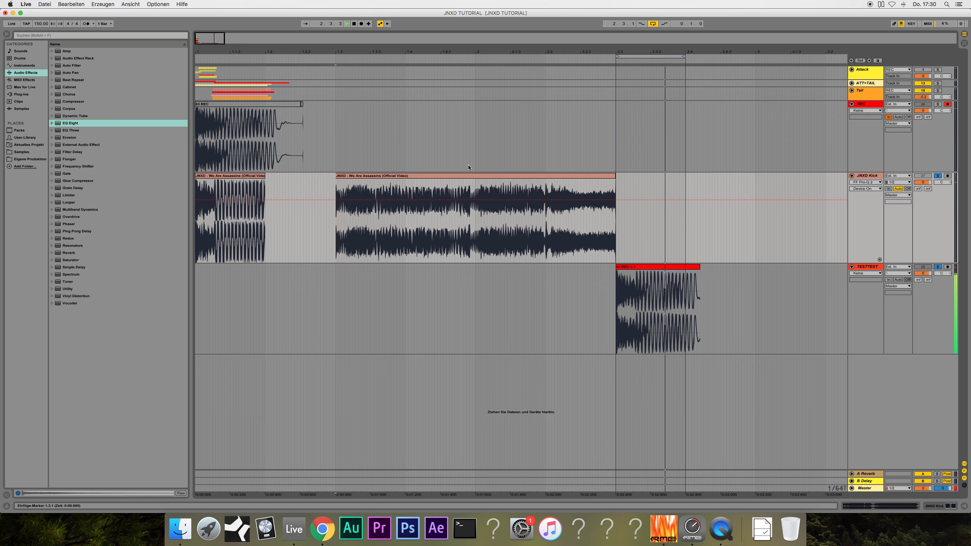
key(space)
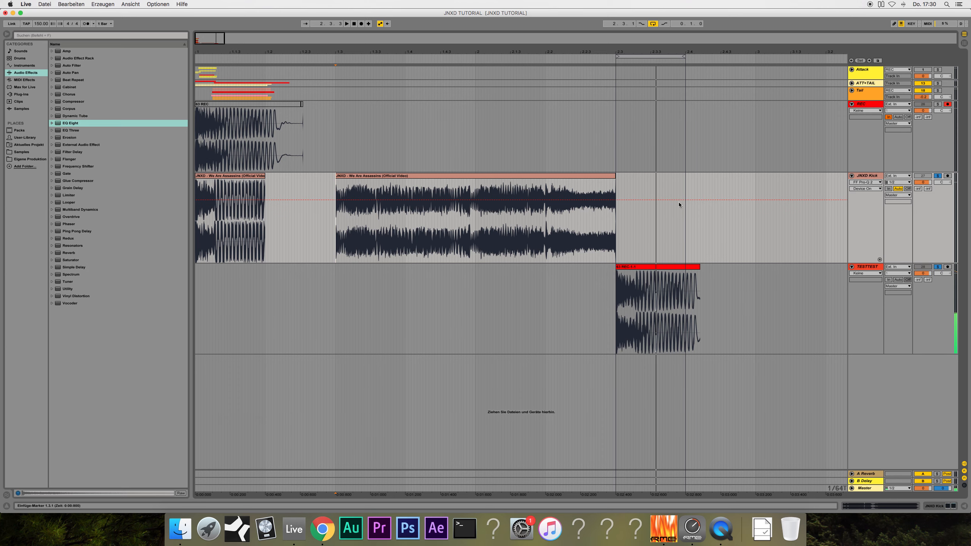
- Extend the end of the JNXD Kick song passage to 2.4.1 to bring back the original kick
drag(220, 36, 220, 53)
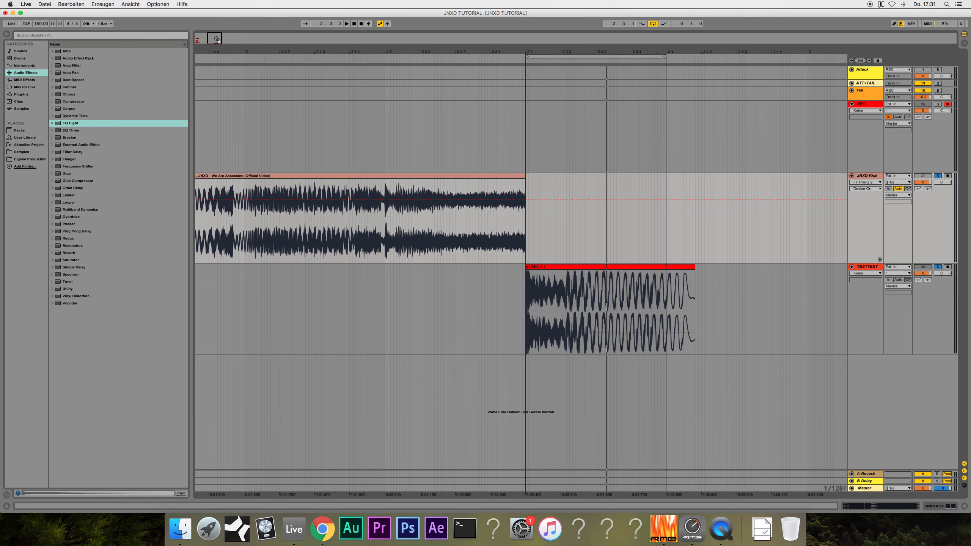
drag(217, 39, 217, 27)
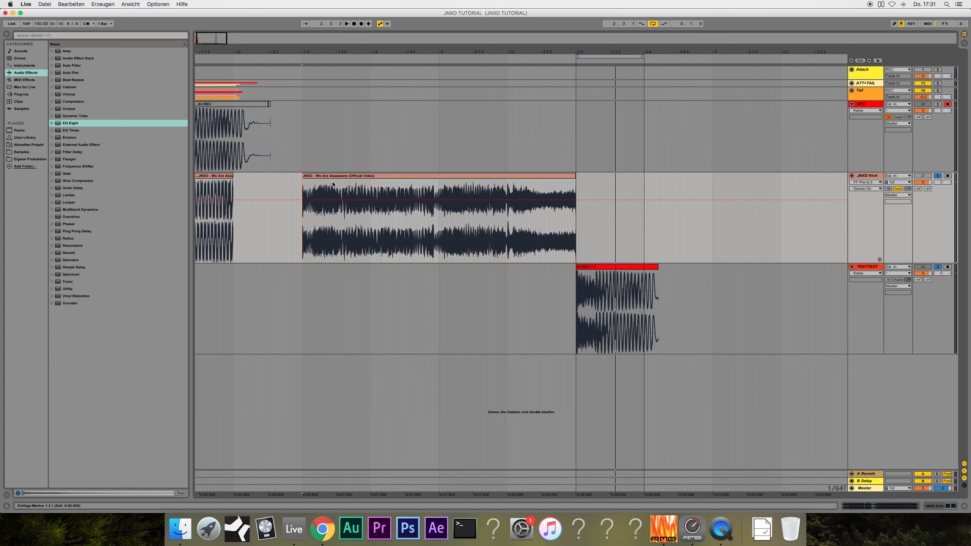
drag(579, 177, 645, 178)
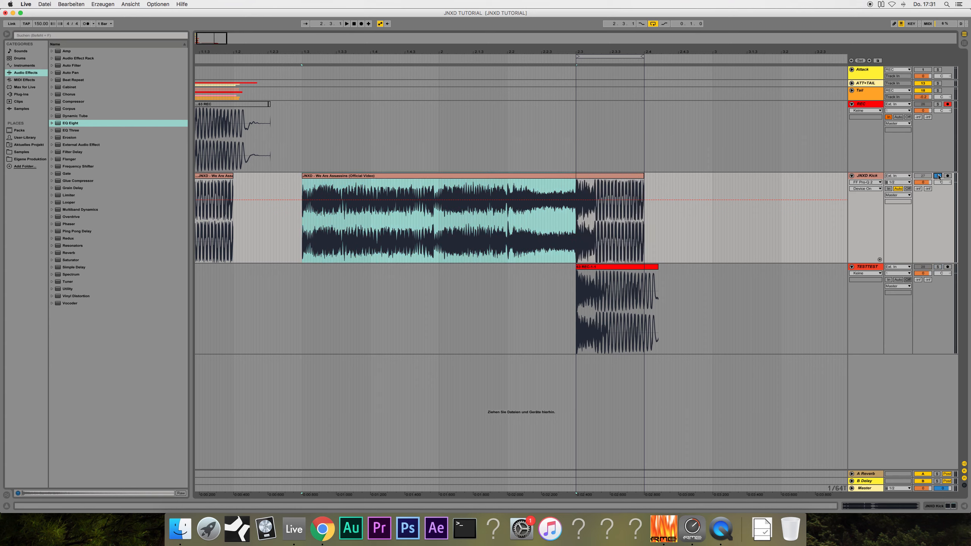
- Play the passage into the loop and compare the original kick with the TESTTEST kick by switching solos
key(space)
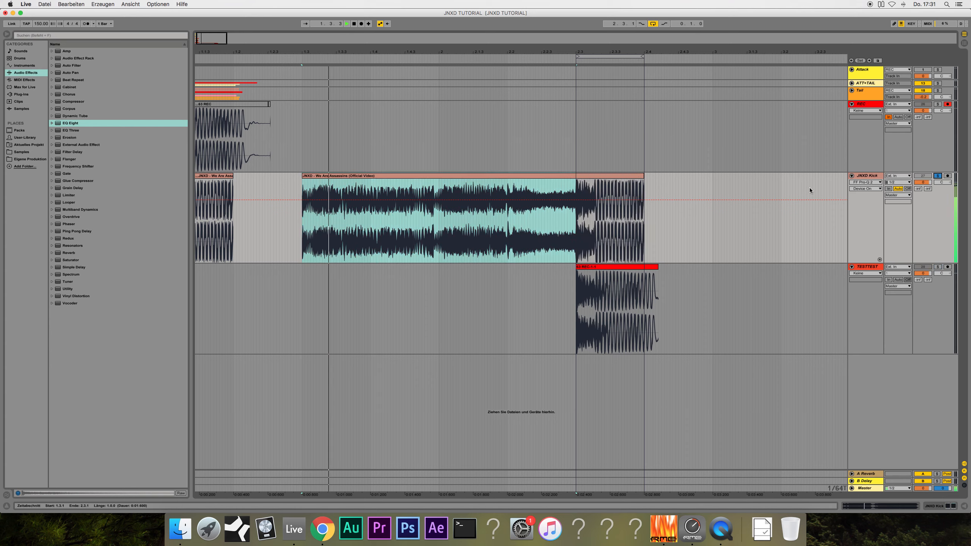
click(939, 267)
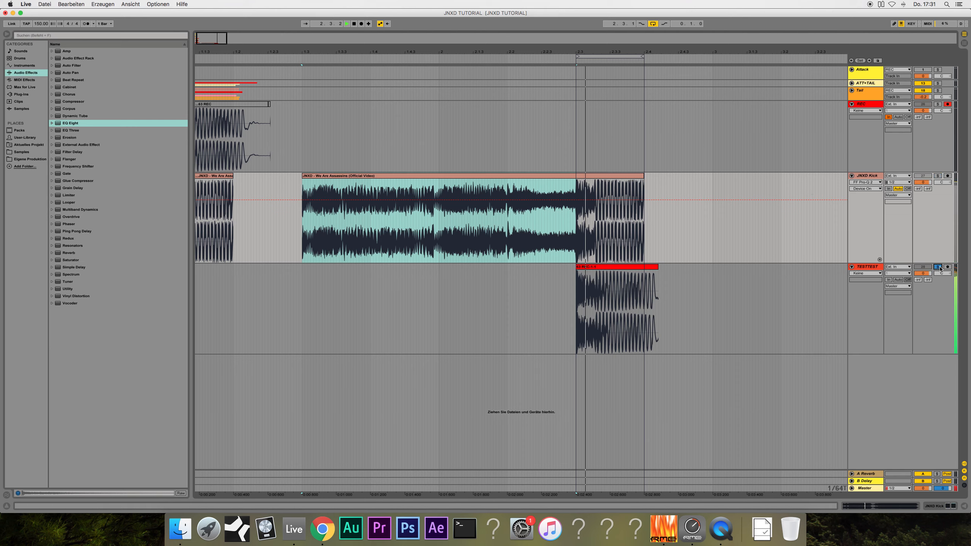
click(938, 267)
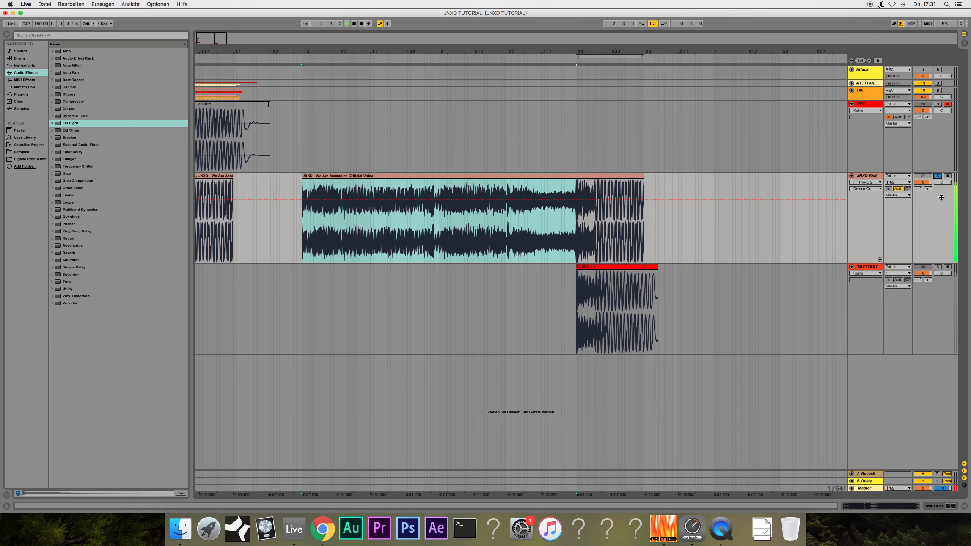
click(938, 267)
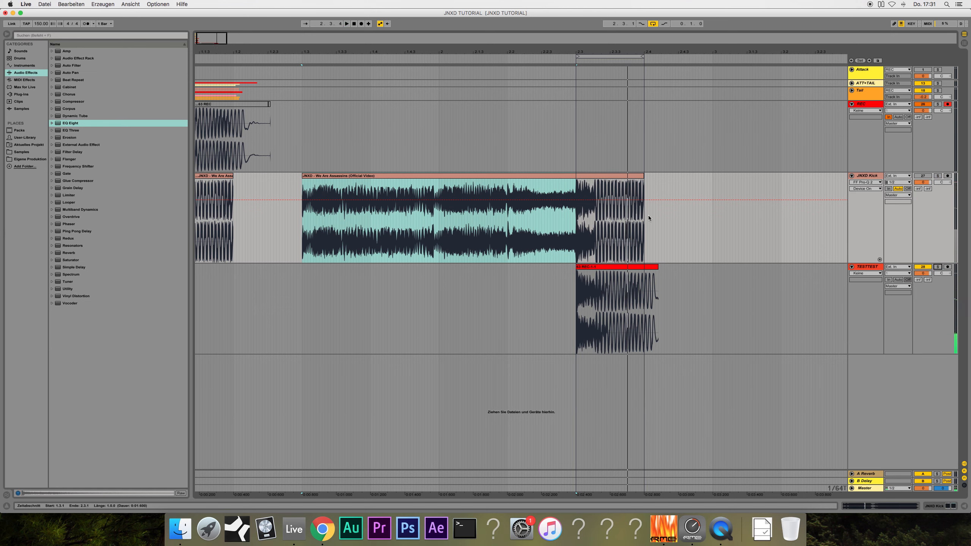
- Shorten the end of the JNXD Kick song passage to 2.3.1, removing the original kick
click(602, 180)
drag(580, 189, 575, 189)
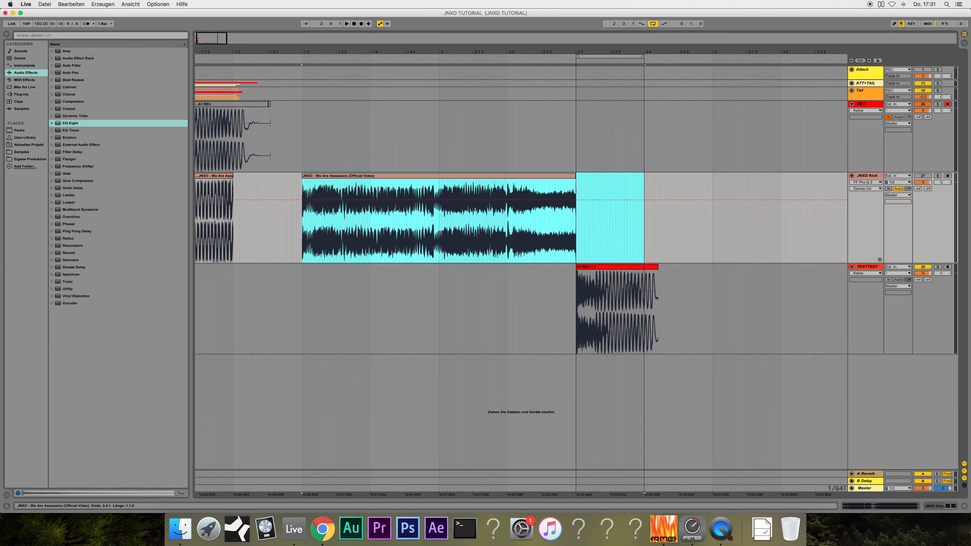
- Examine the TESTTEST kick's waveform up close and where it joins the end of the song passage
click(608, 267)
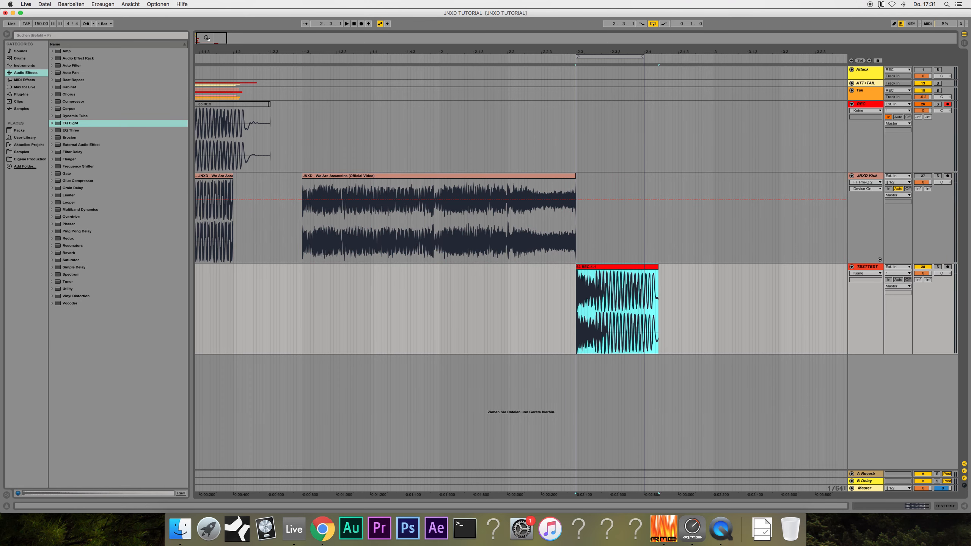
drag(458, 51, 203, 96)
drag(583, 52, 454, 56)
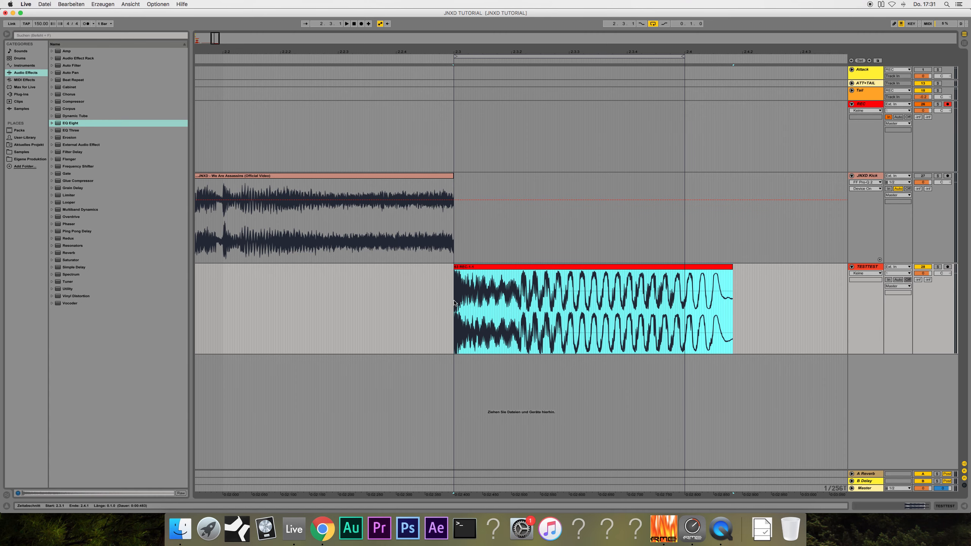
scroll(454, 304, left, 2)
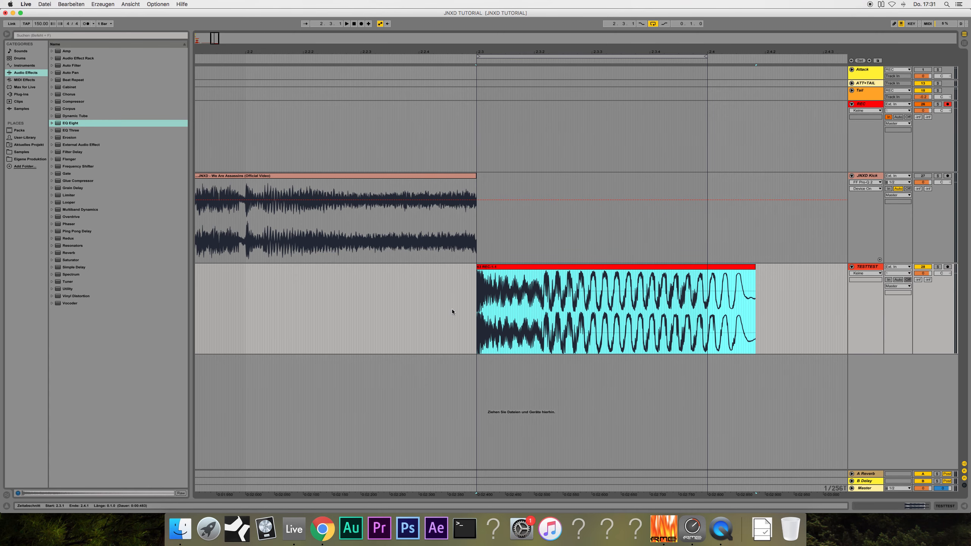
drag(214, 39, 214, 24)
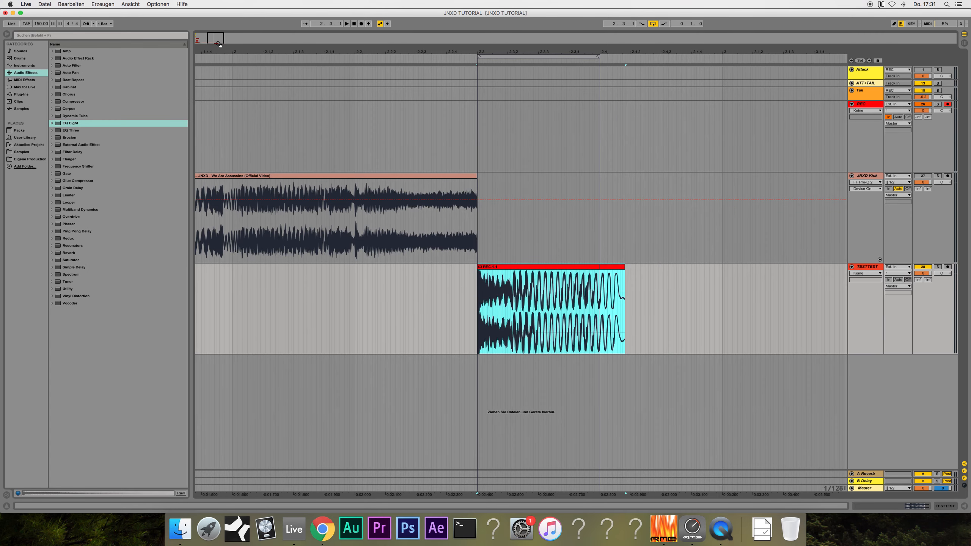
scroll(325, 270, left, 5)
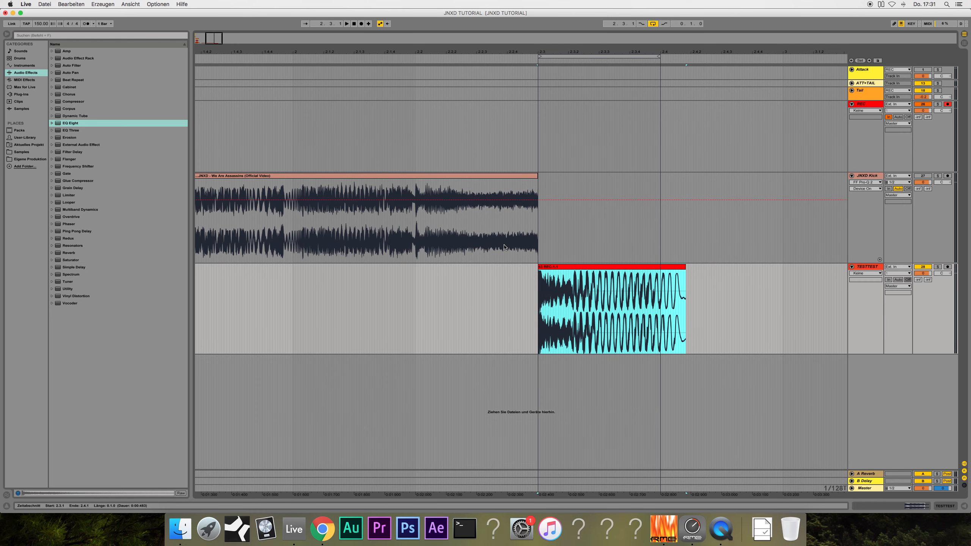
scroll(487, 185, right, 7)
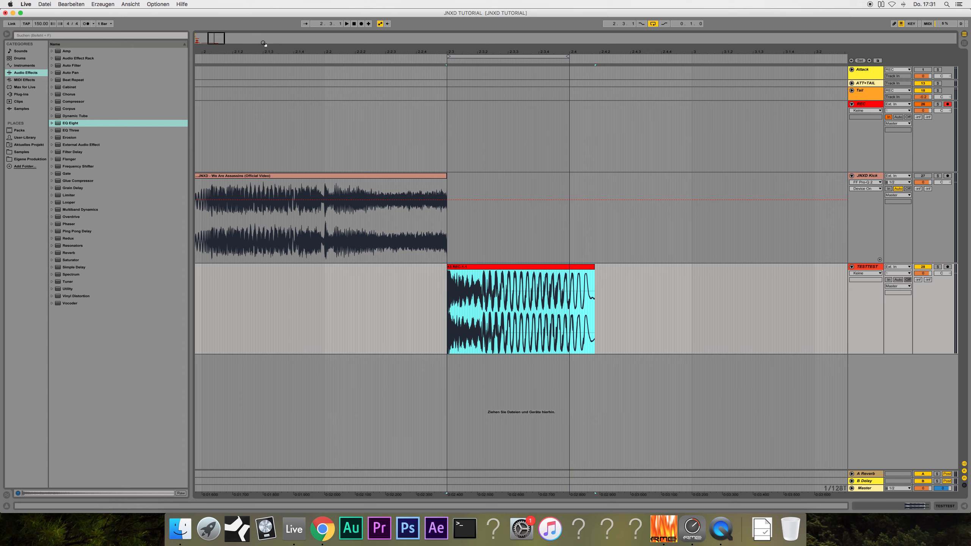
key(minus)
key(minus)
key(minus)
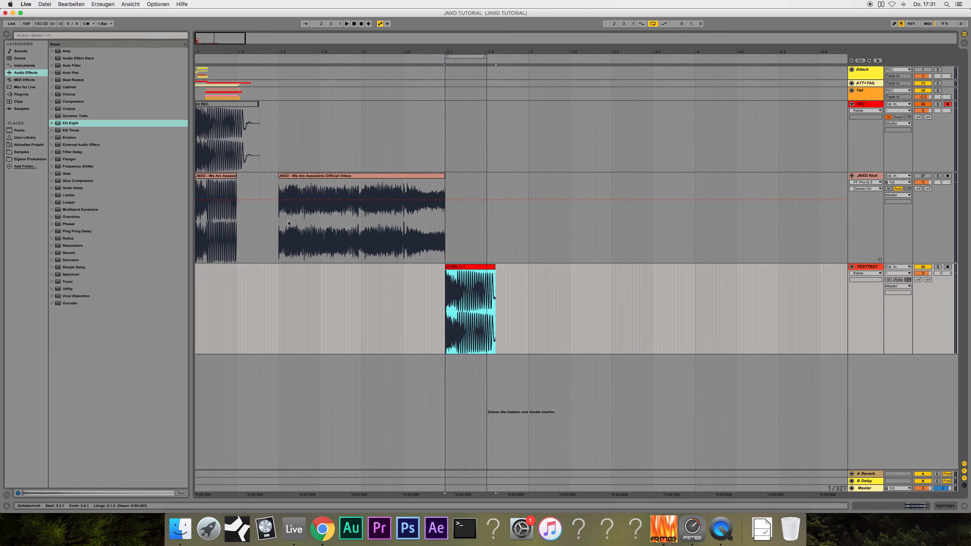
- Lengthen the song passage on JNXD Kick to end at the loop end, restoring the original kick above the TESTTEST clip
click(447, 186)
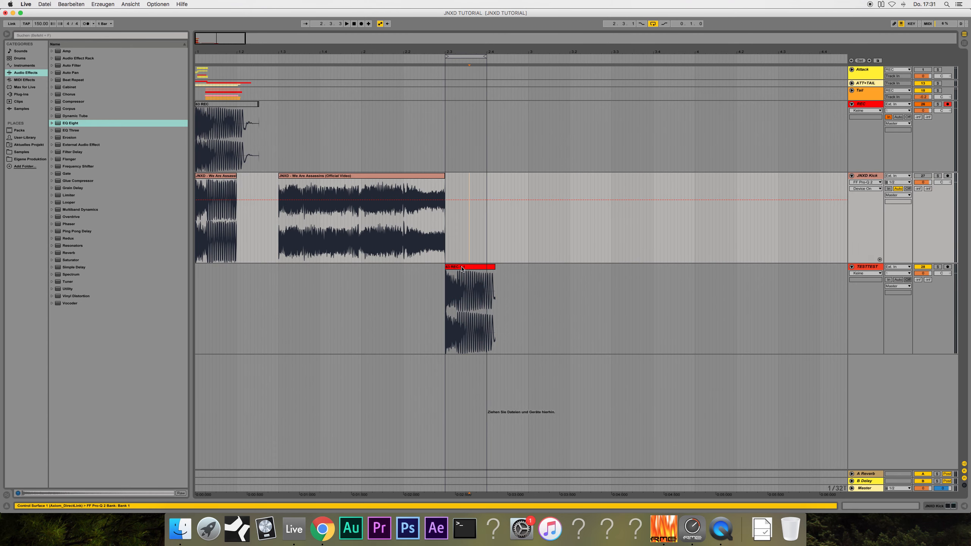
drag(443, 175, 487, 187)
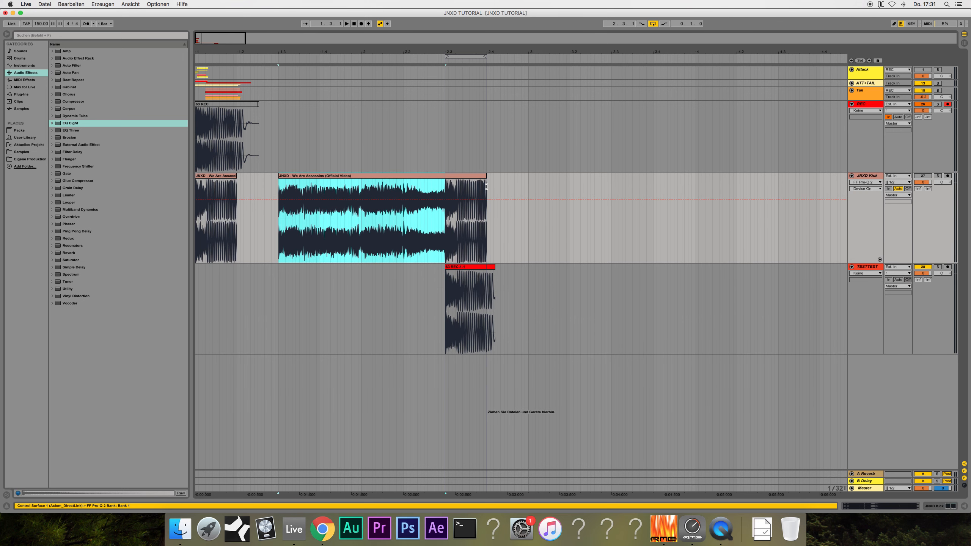